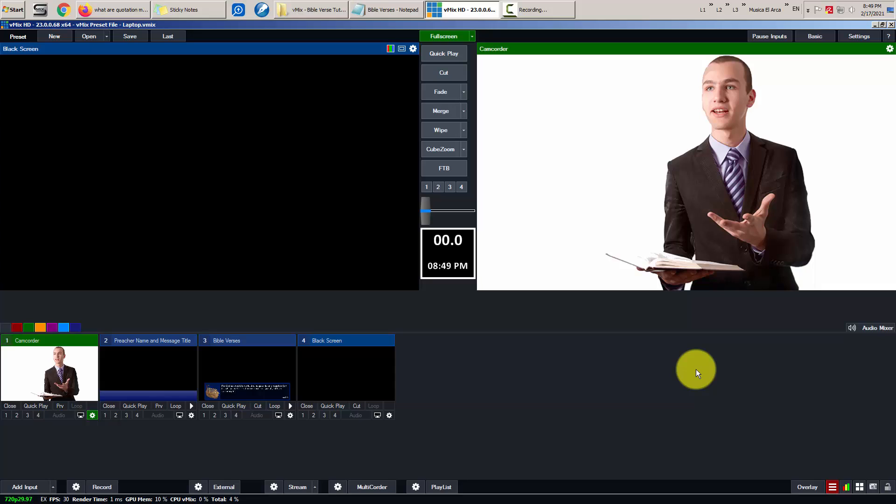
# - Put the preacher lower third on air, then briefly show and remove the verse title
pyautogui.press('1')
pyautogui.press('4')
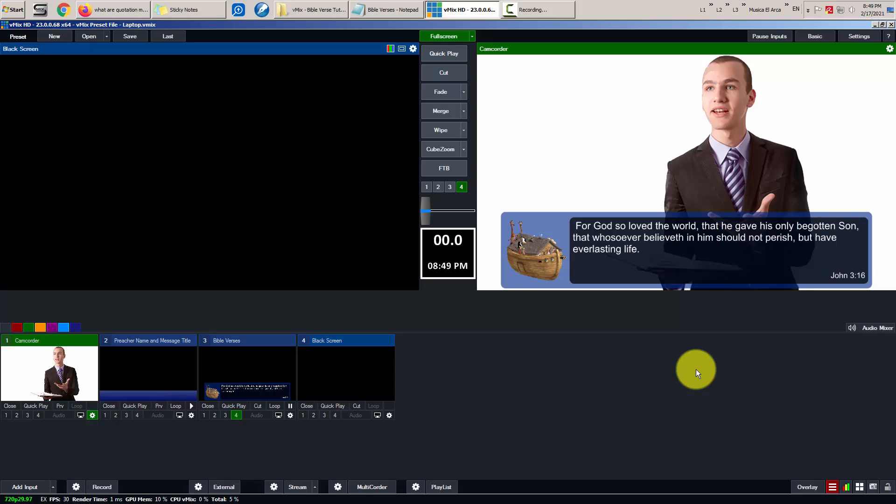
pyautogui.press('4')
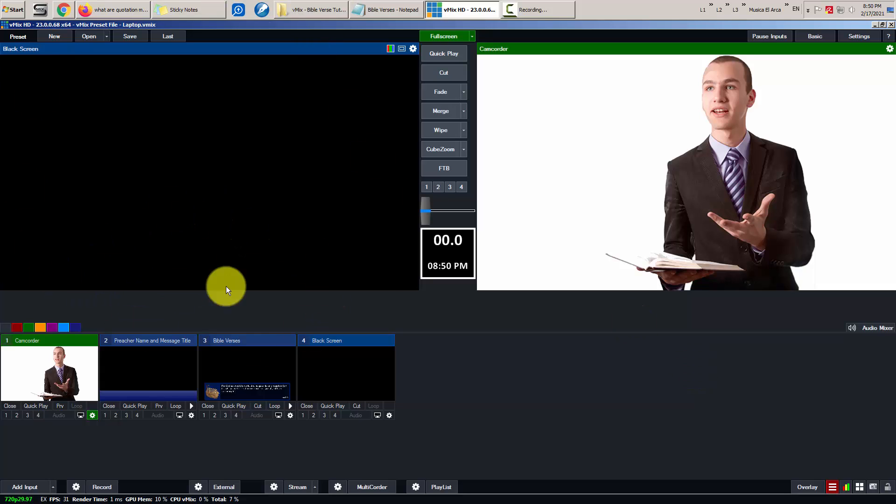
# - Preview the Bible Verses title, advance it to Psalms 116:1, and briefly overlay it on air
pyautogui.click(227, 358)
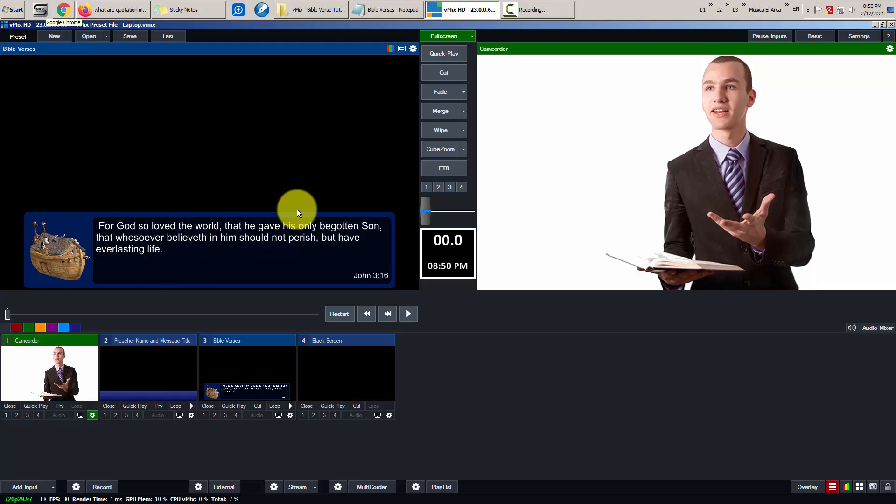
pyautogui.press('Down')
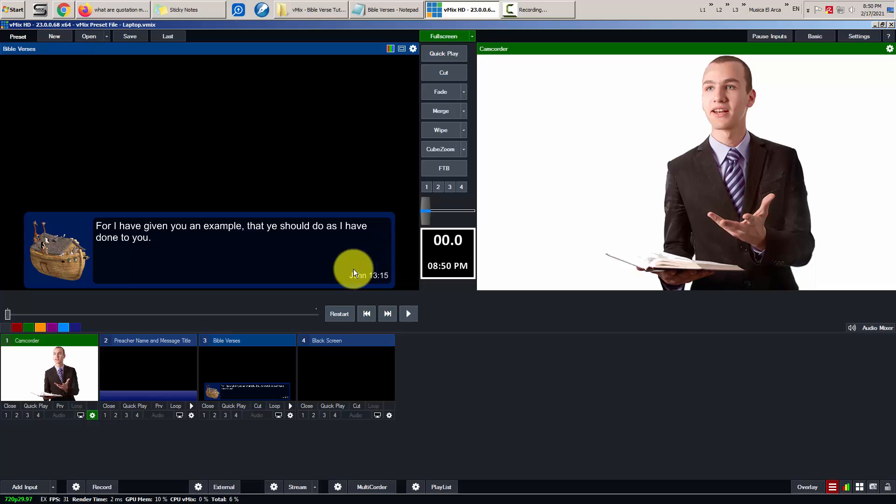
pyautogui.press('Down')
pyautogui.press('Down')
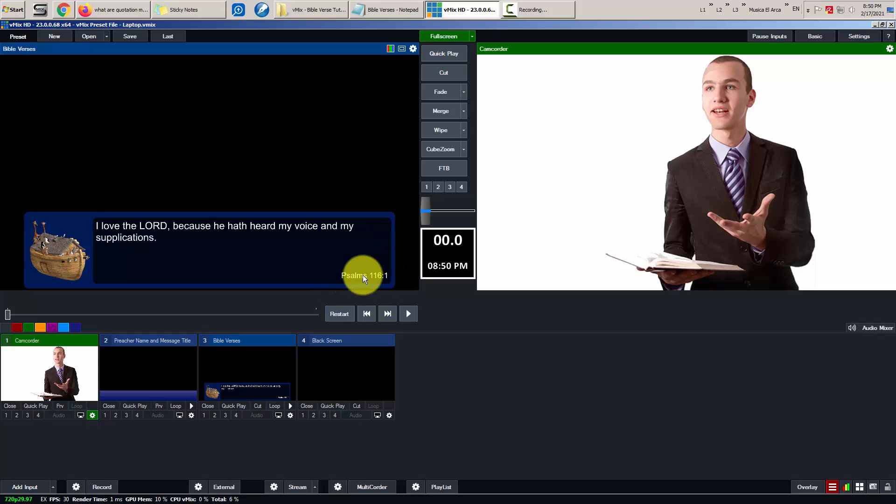
pyautogui.press('4')
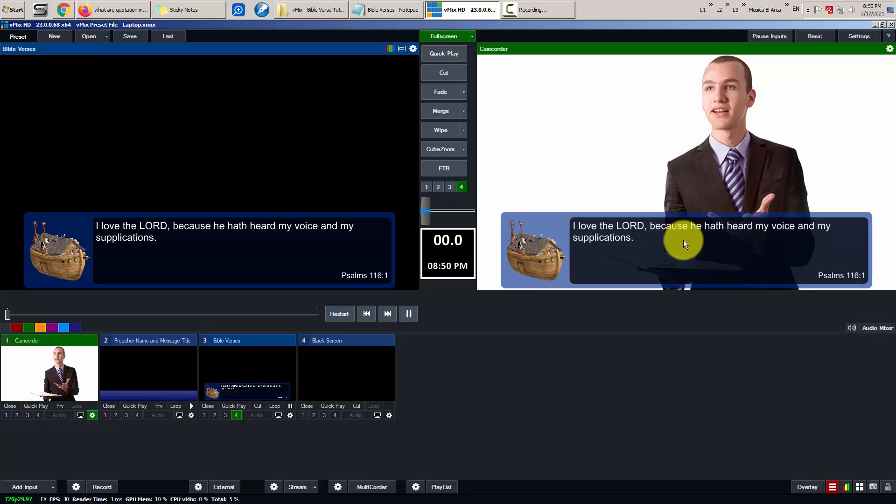
pyautogui.press('4')
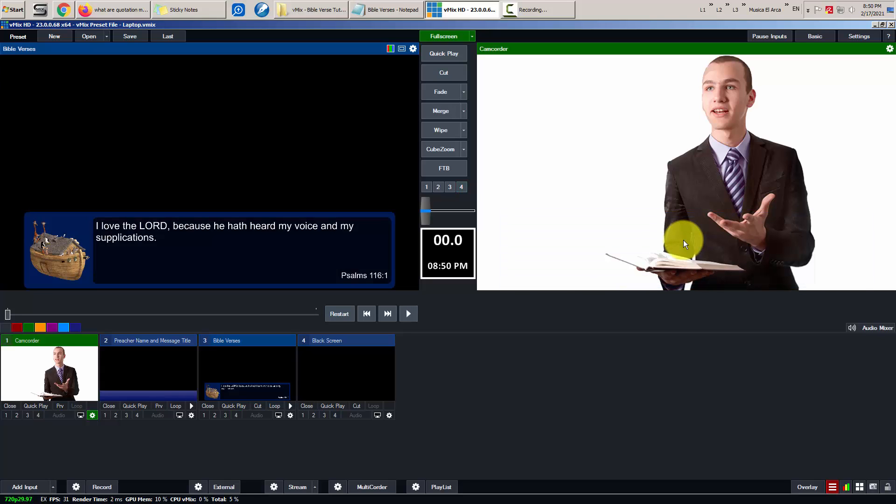
# - Clear all saved presets from the Bible Verses title in its Title Editor
pyautogui.click(397, 11)
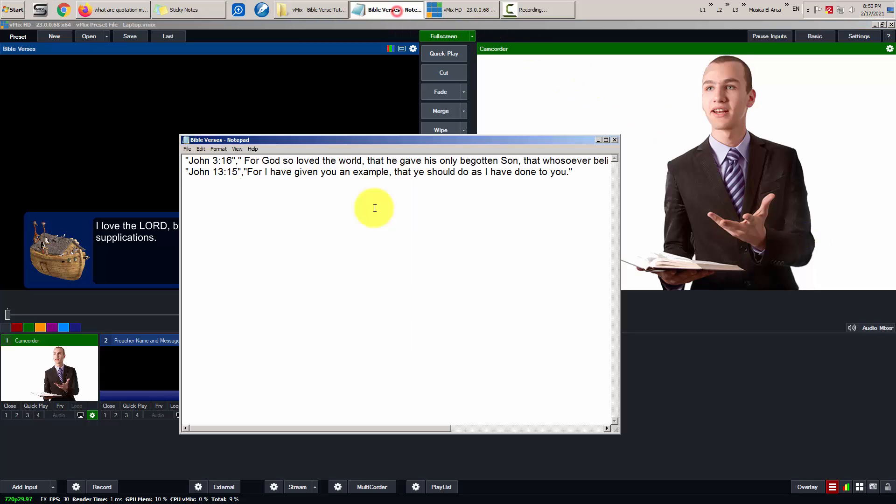
pyautogui.click(599, 141)
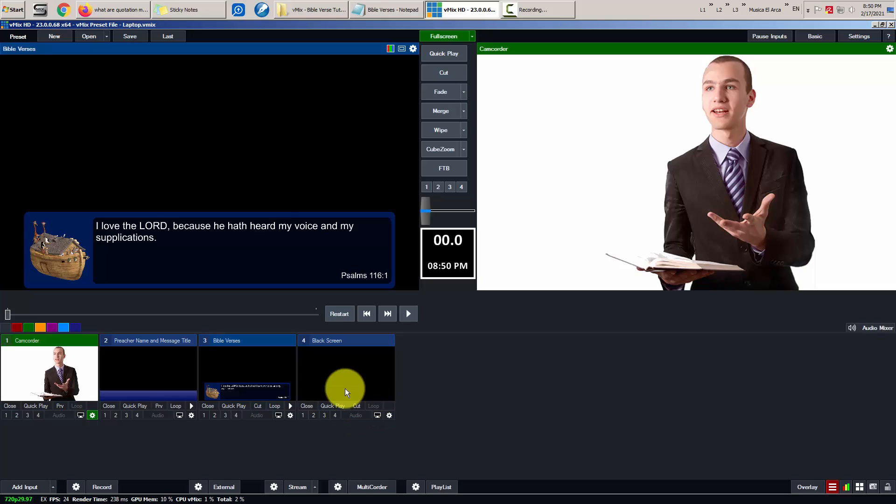
pyautogui.rightClick(273, 361)
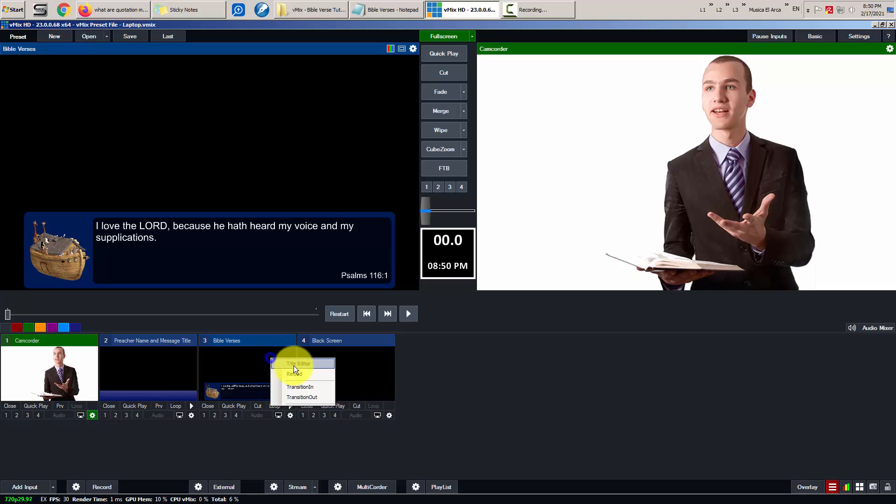
pyautogui.click(293, 366)
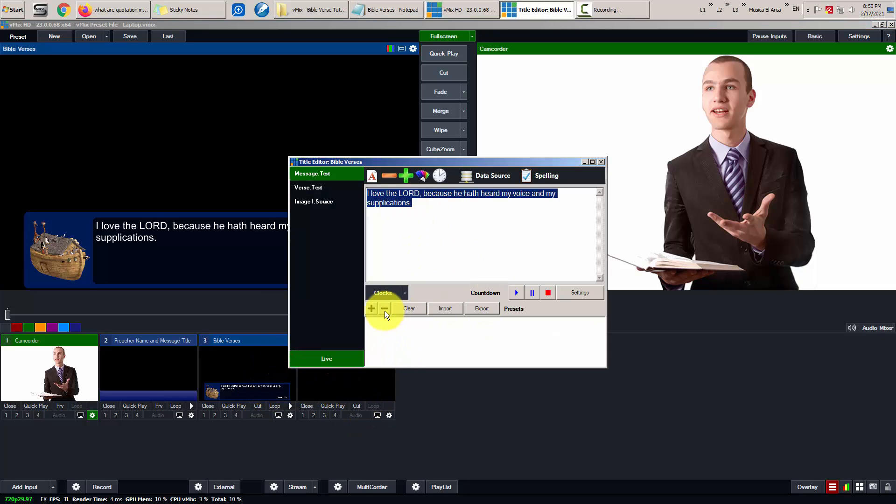
pyautogui.click(372, 308)
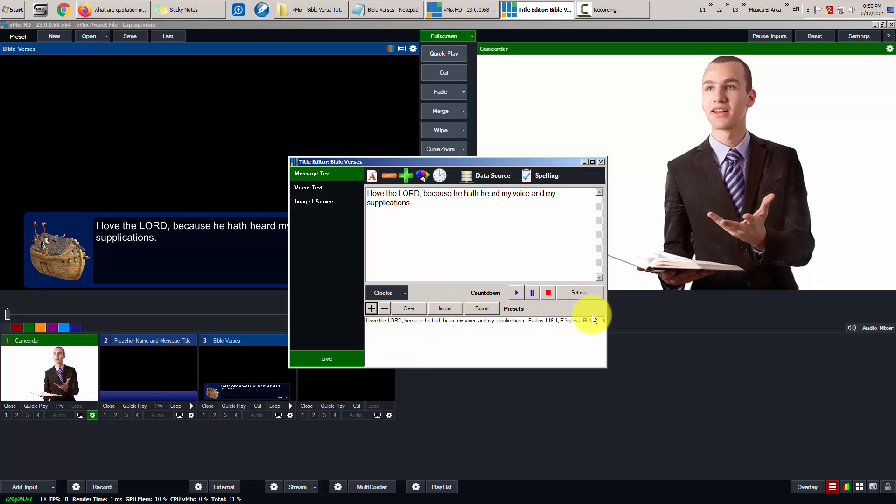
pyautogui.click(414, 308)
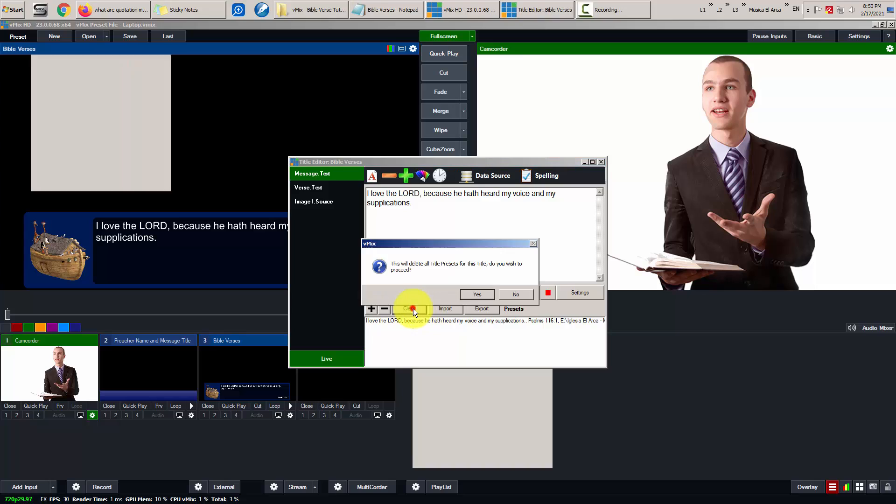
pyautogui.click(477, 294)
pyautogui.click(601, 161)
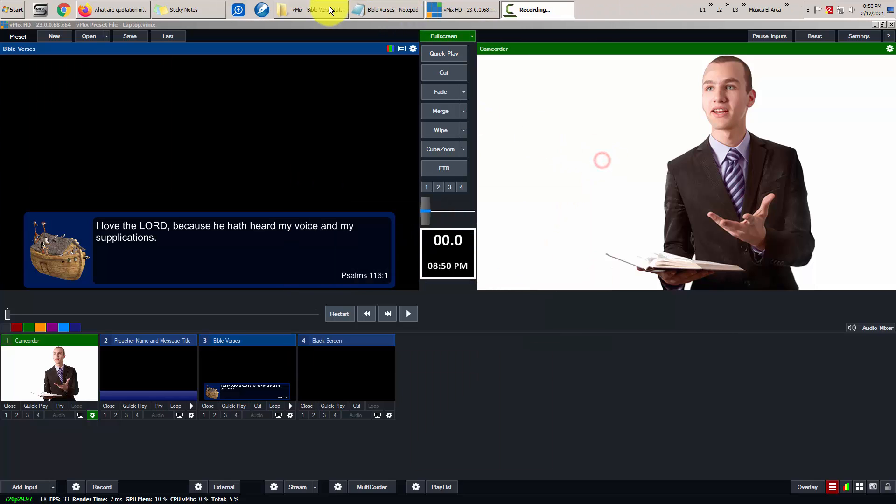
# - Bring the Bible Verses Notepad window back to the front and reposition it
pyautogui.click(373, 10)
pyautogui.moveTo(412, 138); pyautogui.dragTo(543, 166)
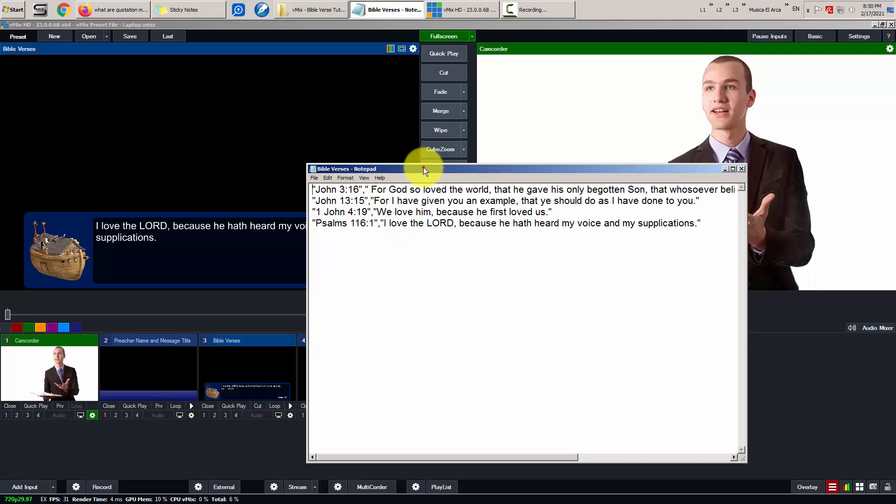
pyautogui.moveTo(452, 172); pyautogui.dragTo(303, 175)
# - Add "Genesis","God Creates the Word" as a new first line and save the CSV
pyautogui.click(610, 25)
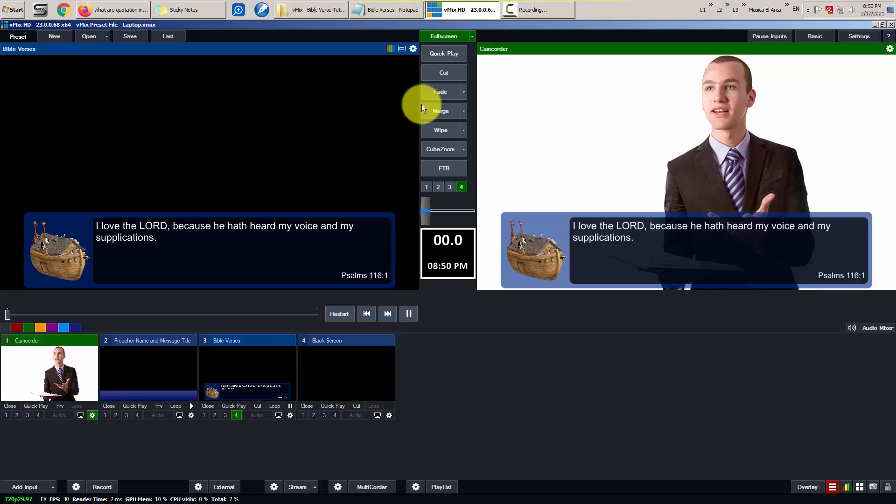
pyautogui.click(399, 8)
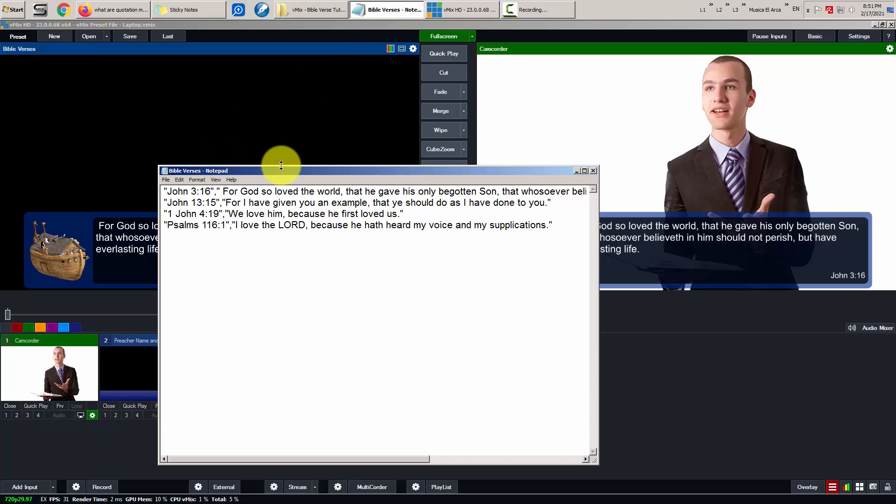
pyautogui.press('Return')
pyautogui.write('"')
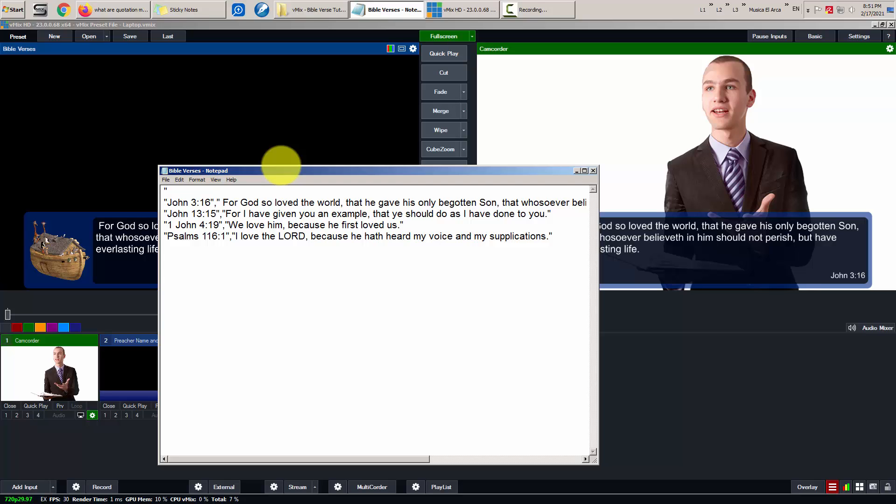
pyautogui.write('Genesis"')
pyautogui.press('Delete')
pyautogui.write('esis","God Cer')
pyautogui.press('BackSpace')
pyautogui.press('BackSpace')
pyautogui.write('reates the Word"')
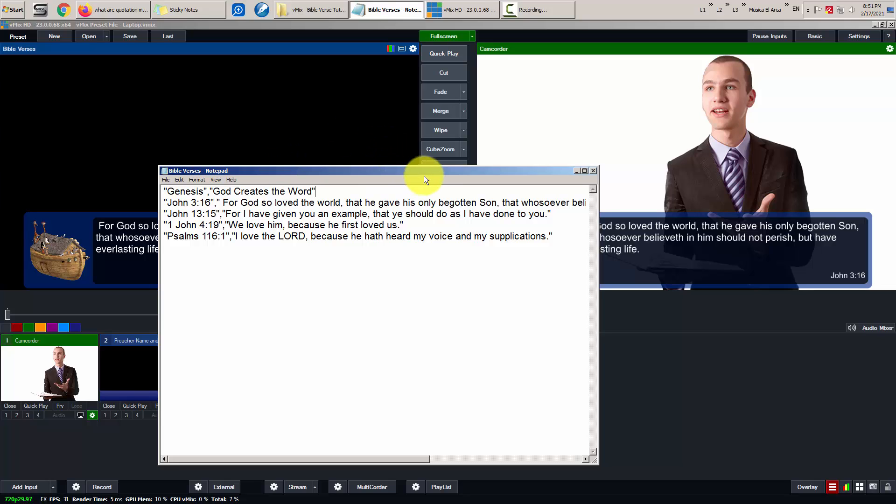
pyautogui.moveTo(438, 171); pyautogui.dragTo(346, 148)
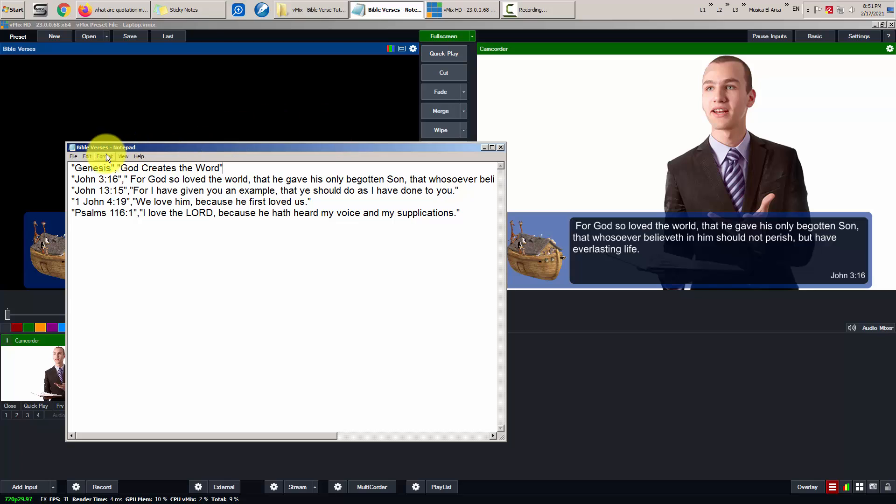
pyautogui.click(73, 157)
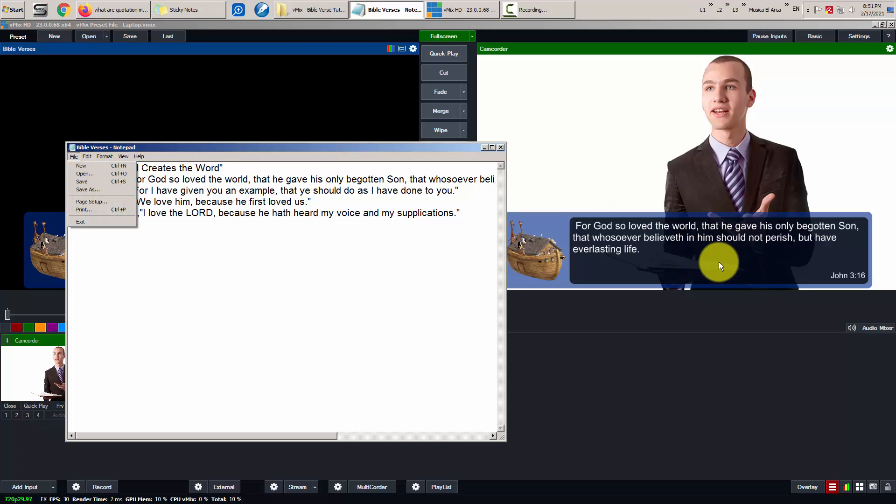
pyautogui.click(107, 182)
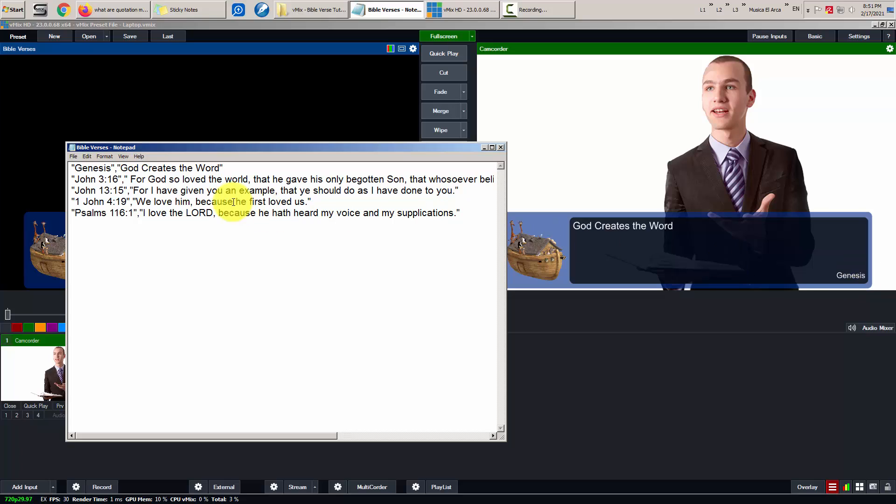
# - Change the reference to "Genesis 1:1" and save the file again
pyautogui.click(113, 168)
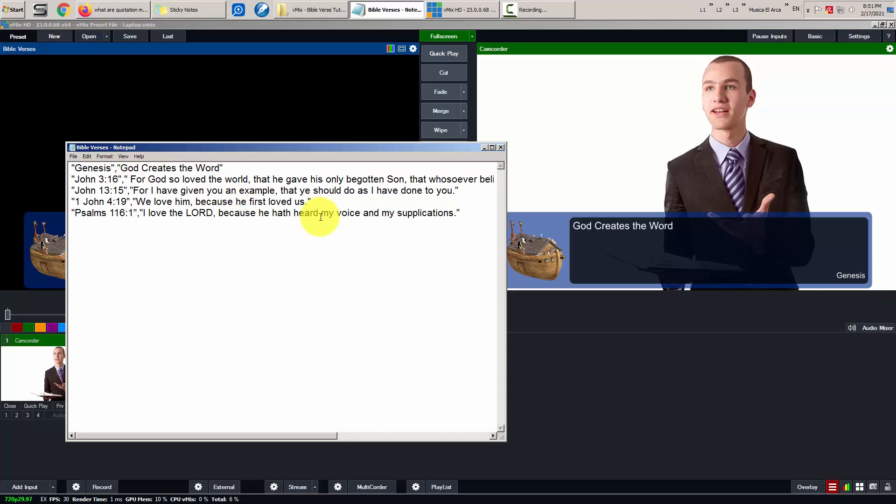
pyautogui.write('1:1')
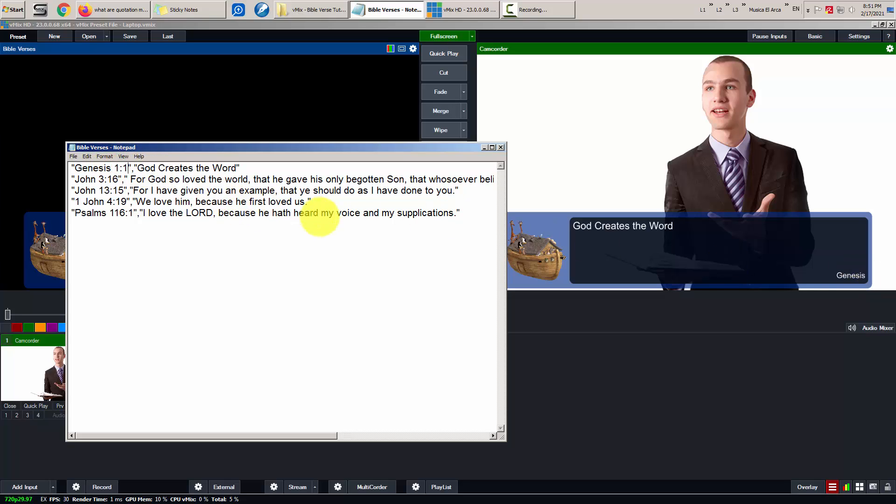
pyautogui.click(74, 156)
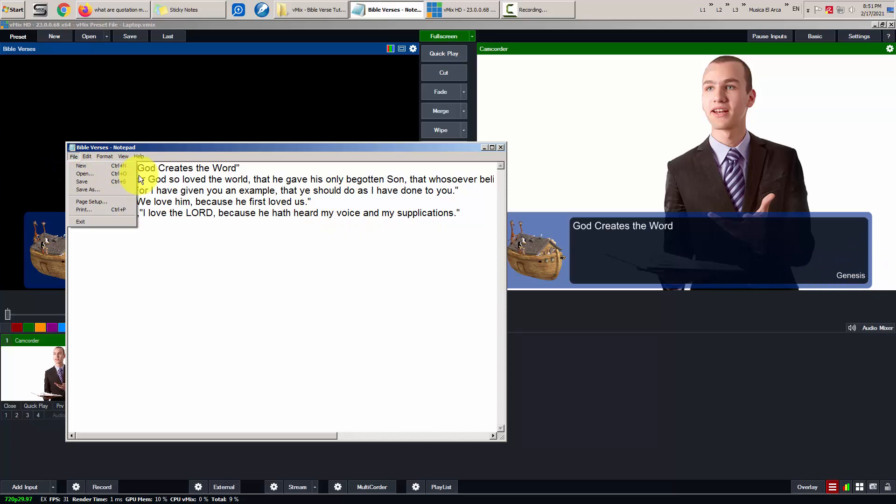
pyautogui.click(91, 183)
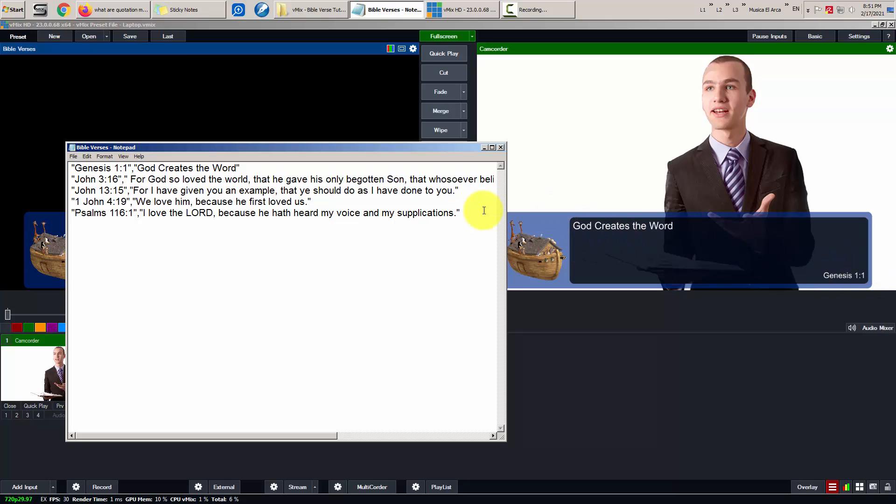
# - Delete the Genesis 1:1 line and its blank line, save the CSV, and minimise Notepad
pyautogui.moveTo(271, 167); pyautogui.dragTo(56, 152)
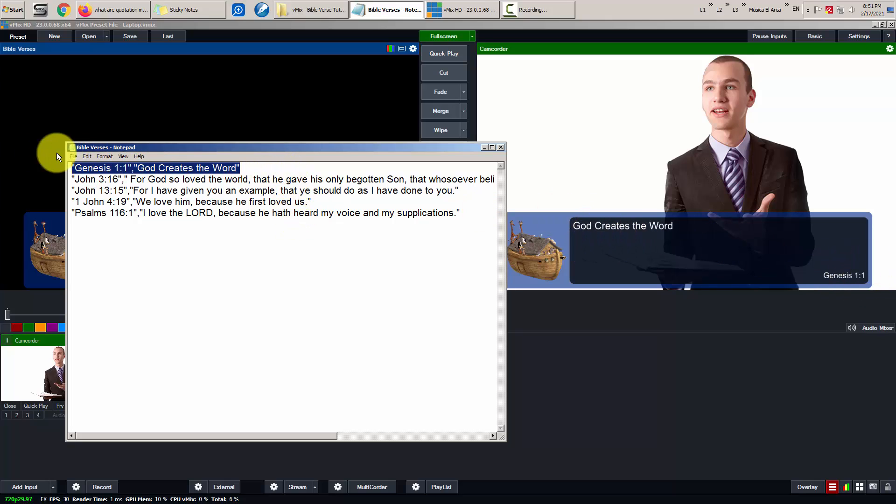
pyautogui.press('Delete')
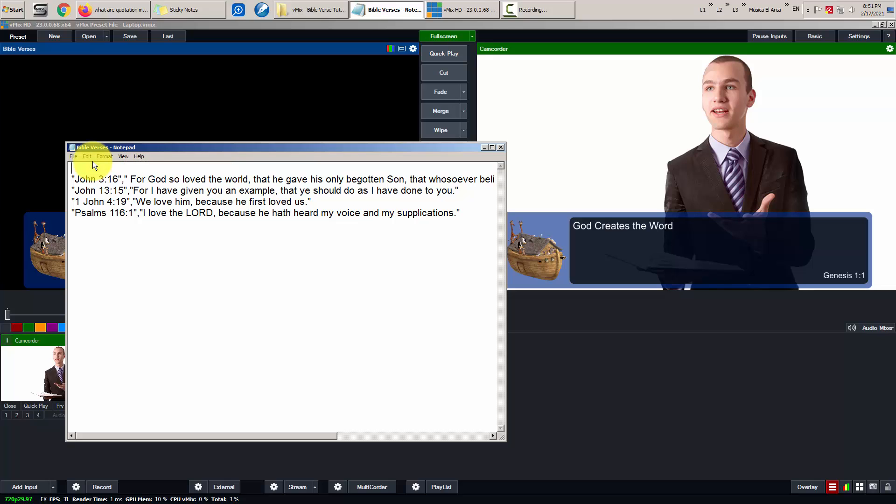
pyautogui.press('Delete')
pyautogui.click(74, 157)
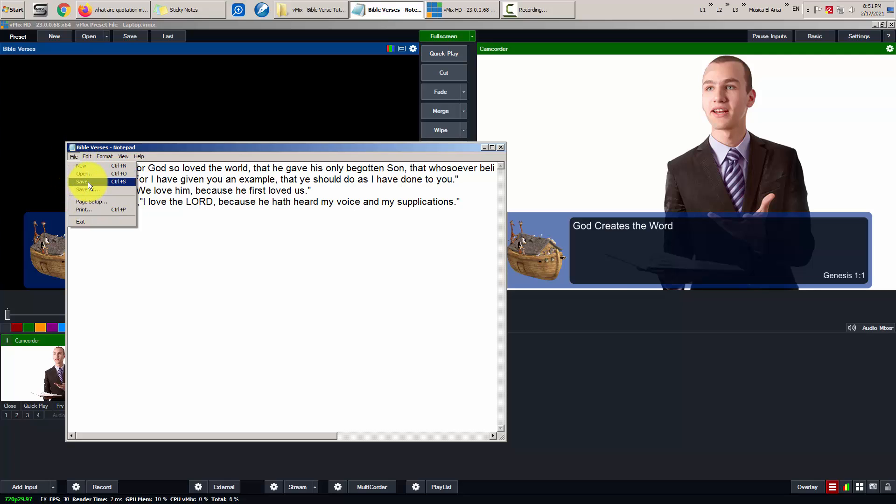
pyautogui.click(88, 181)
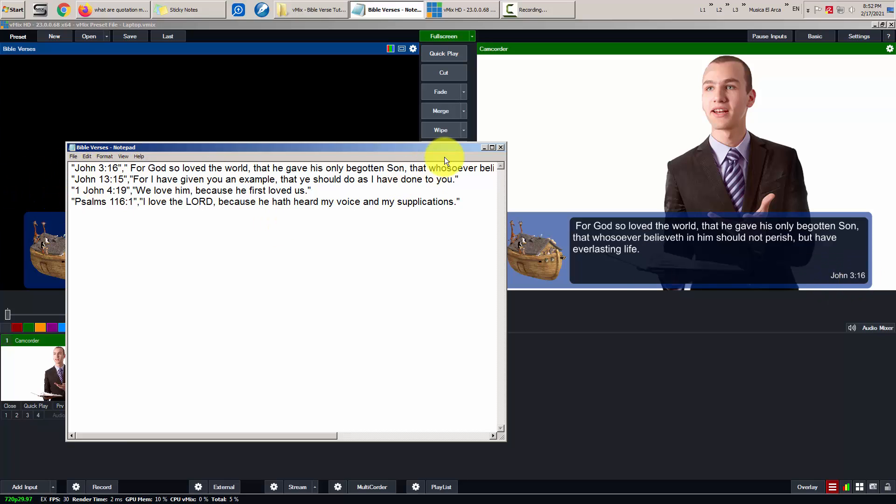
pyautogui.click(484, 148)
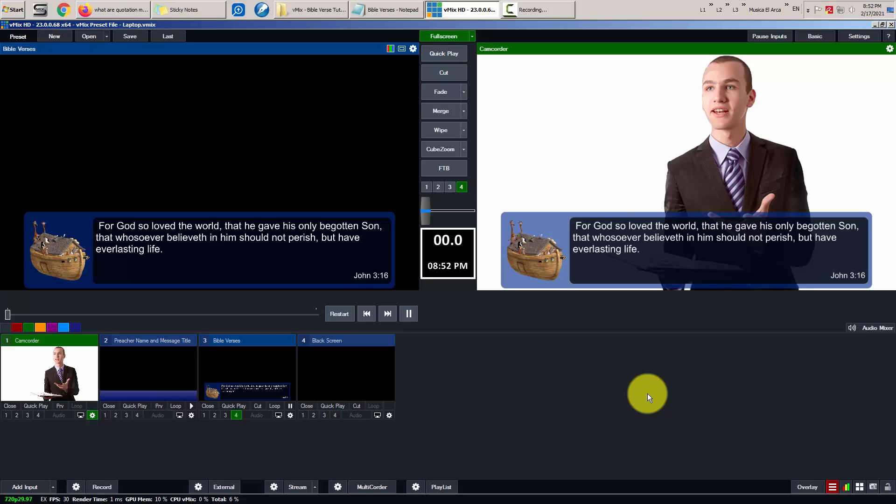
# - Remove the verse overlay, advance the title to John 13:15, and show the preacher lower third
pyautogui.press('4')
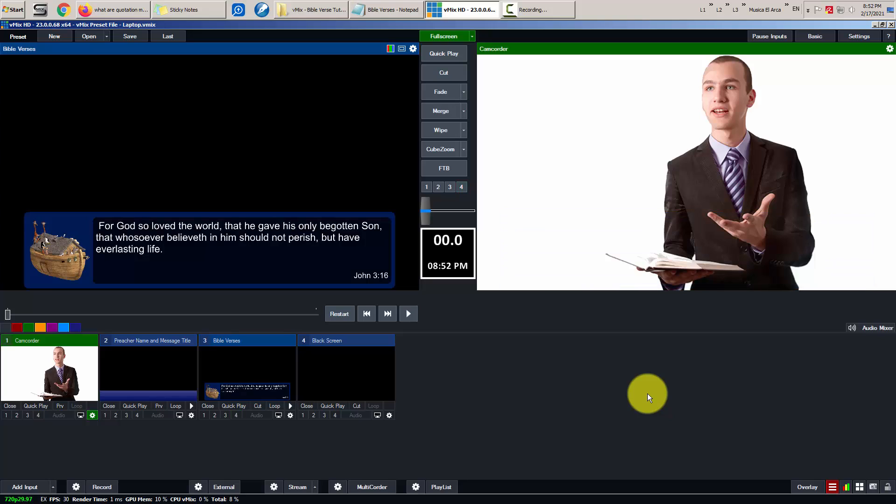
pyautogui.press('4')
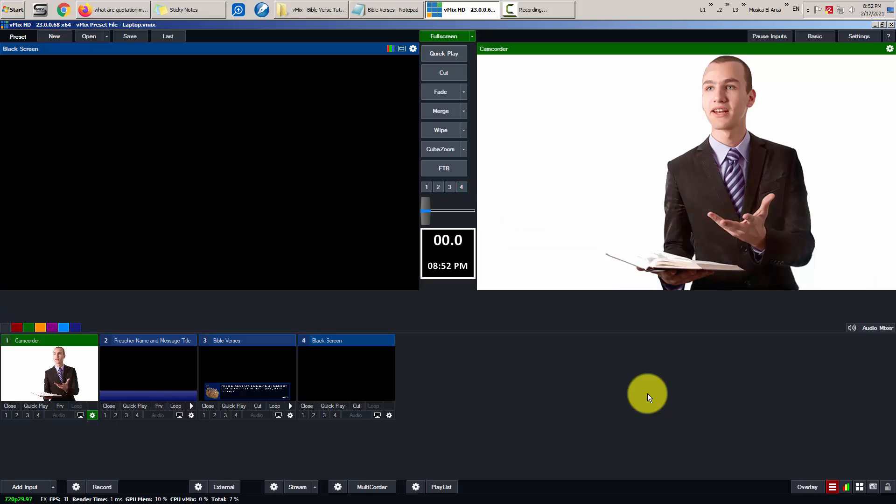
pyautogui.press('3')
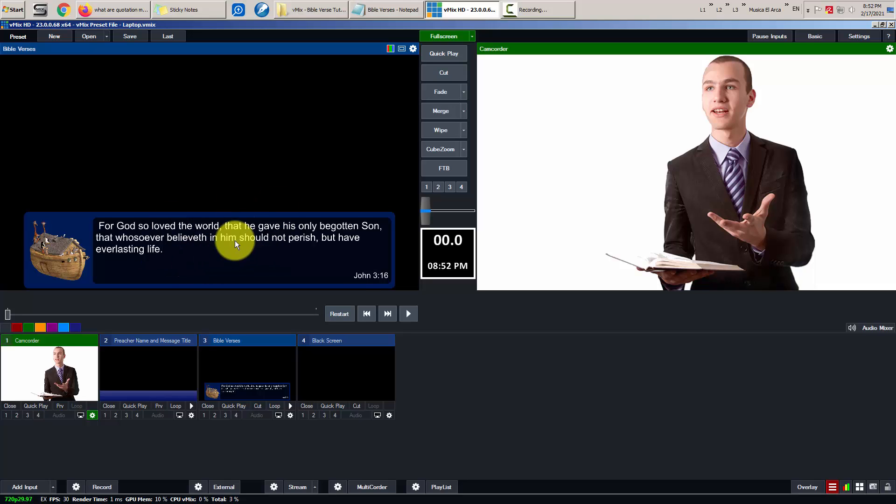
pyautogui.press('Down')
pyautogui.press('F1')
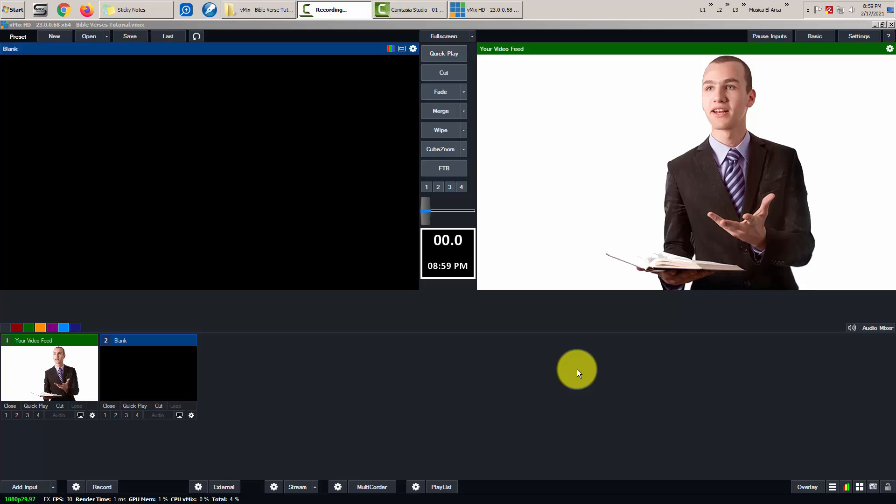
pyautogui.click(597, 354)
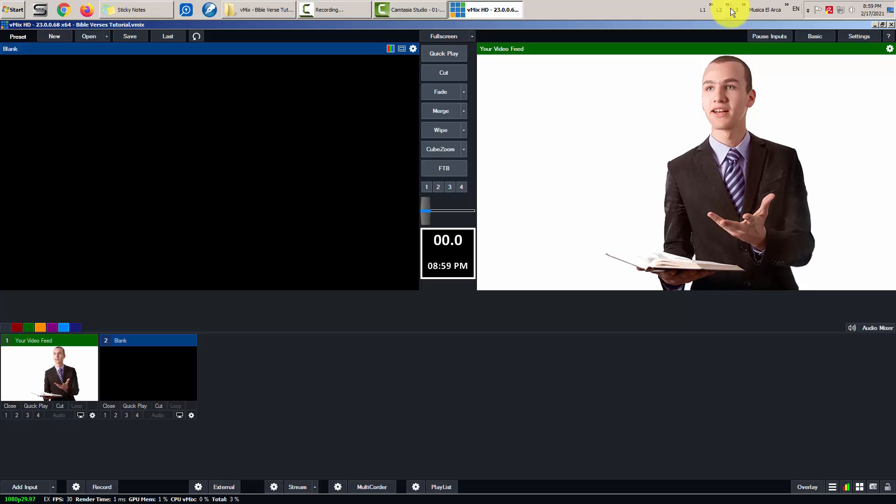
# - Open the Windows 7 (C:) drive from the desktop Computer icon
pyautogui.click(893, 14)
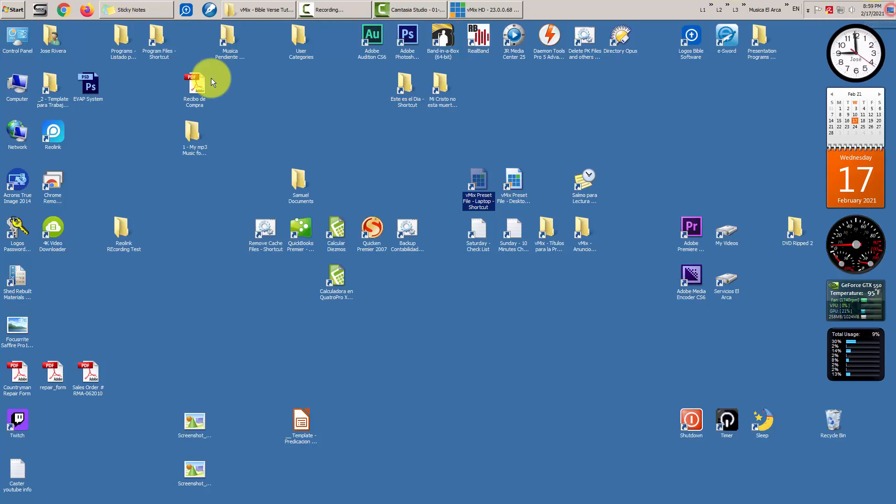
pyautogui.click(19, 82)
pyautogui.doubleClick(20, 83)
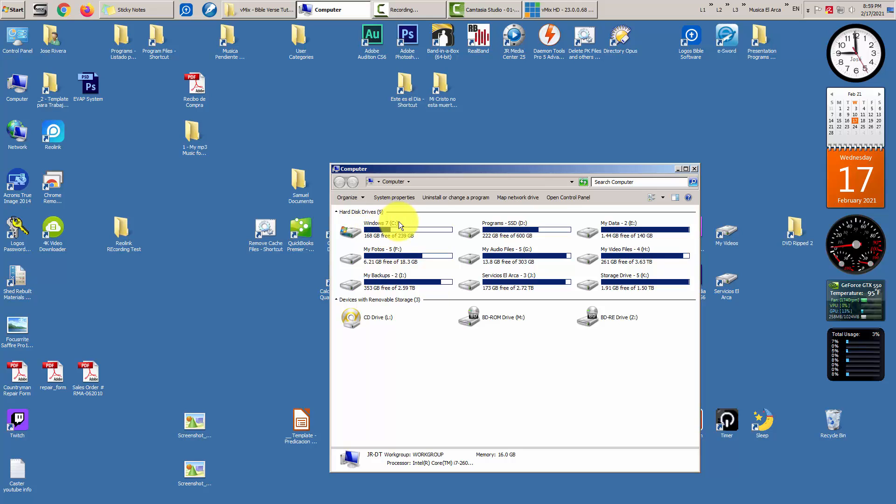
pyautogui.moveTo(423, 169); pyautogui.dragTo(412, 126)
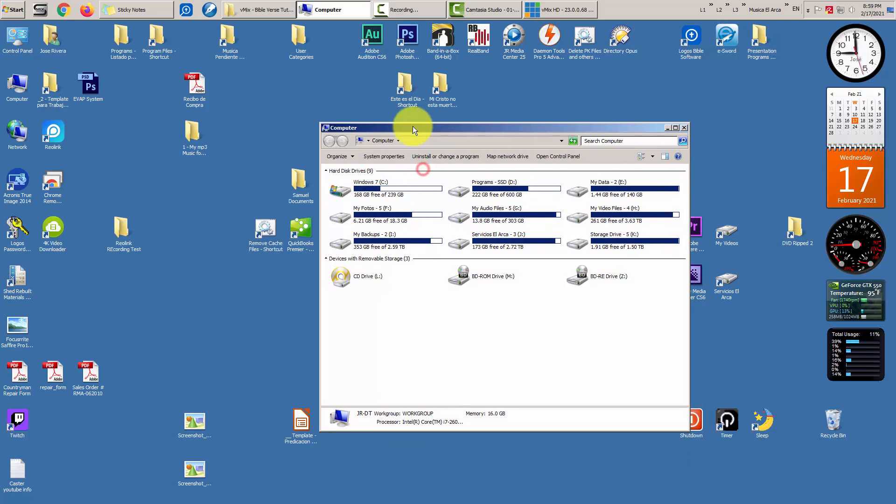
pyautogui.doubleClick(371, 181)
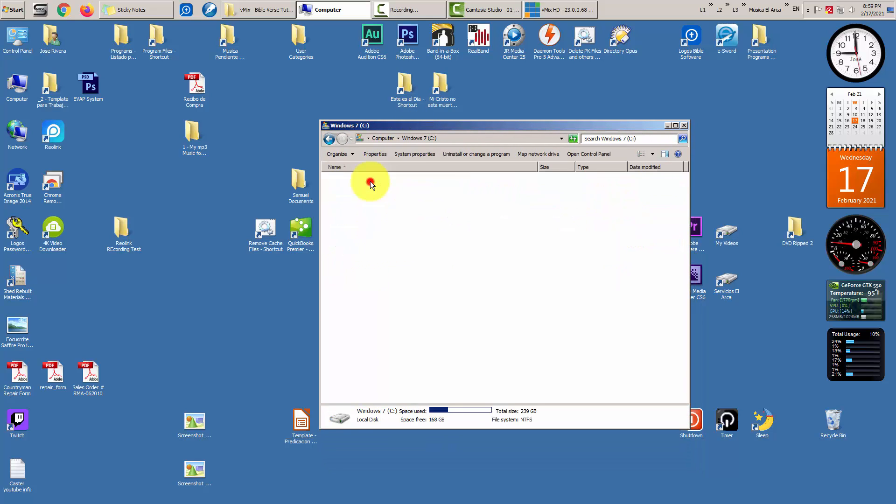
# - Create a new folder on C: named 'vMix - Data Source Files'
pyautogui.rightClick(356, 336)
pyautogui.moveTo(387, 418)
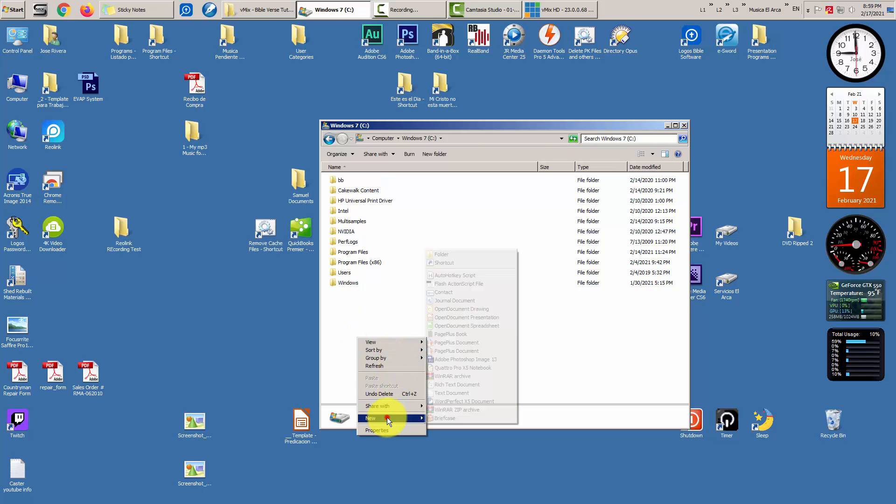
pyautogui.click(460, 255)
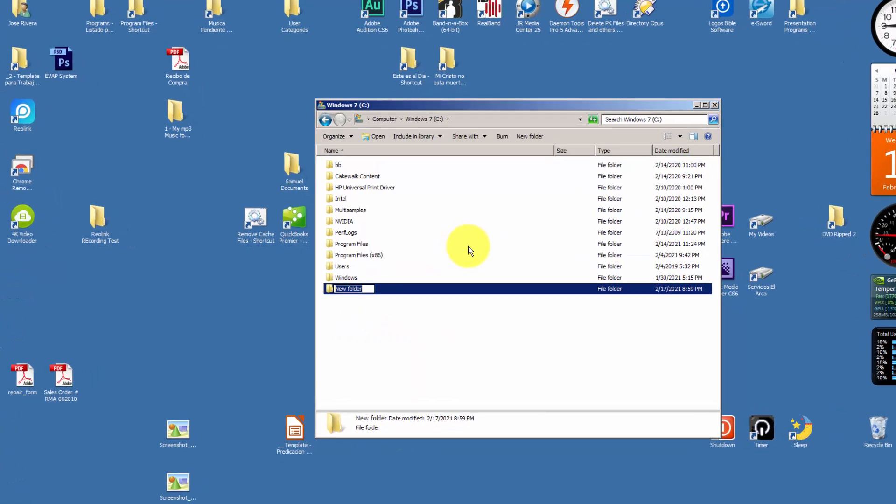
pyautogui.write('vMix -')
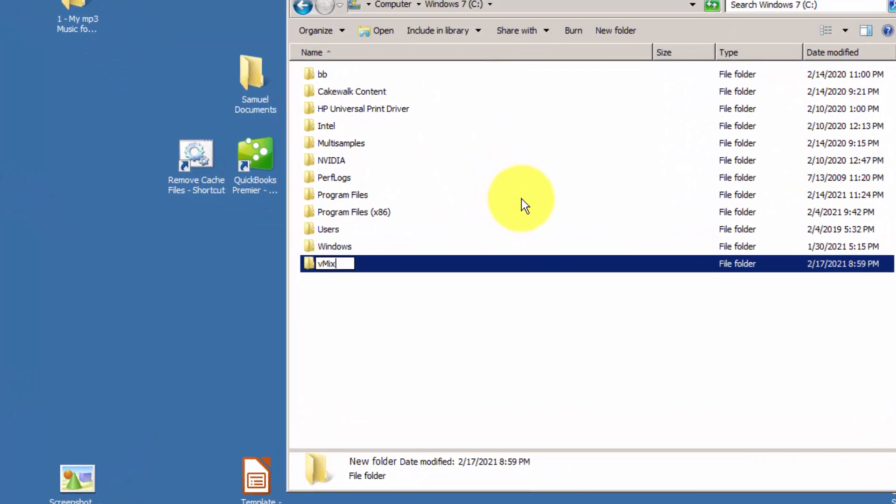
pyautogui.write(' Da')
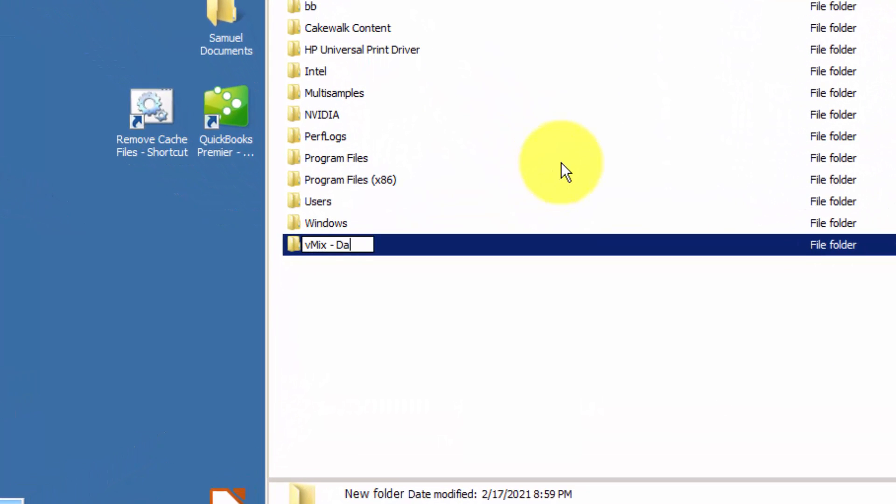
pyautogui.write('ta Sou')
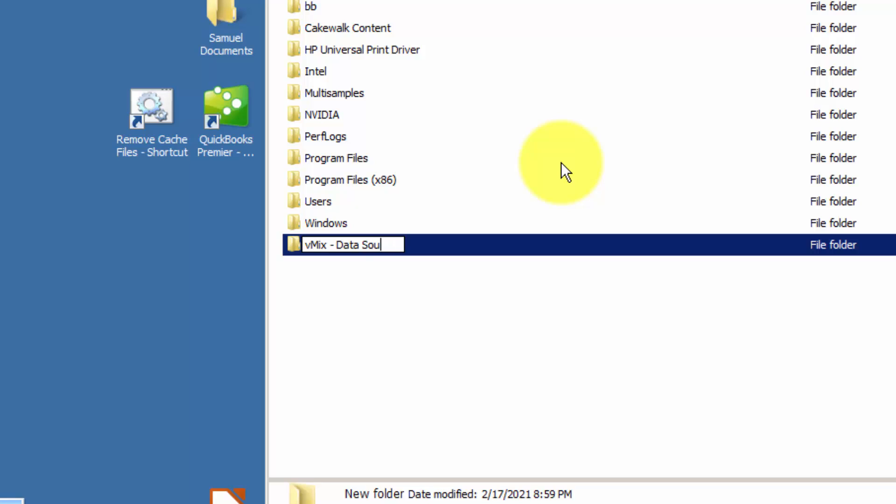
pyautogui.press('BackSpace')
pyautogui.write('urce')
pyautogui.press('Return')
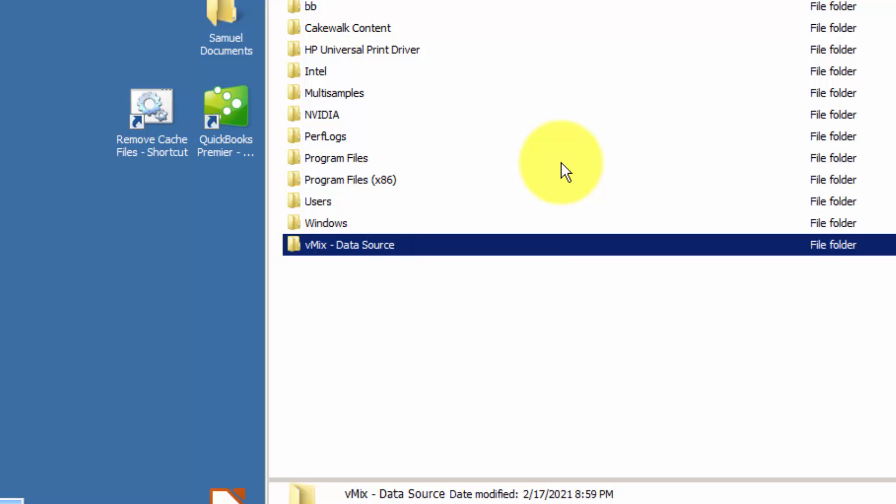
pyautogui.press('F2')
pyautogui.press('End')
pyautogui.write('Files')
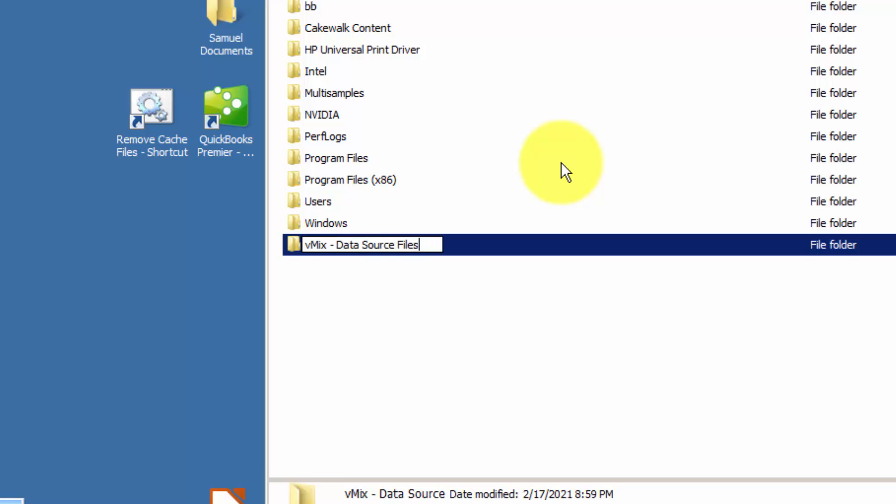
pyautogui.press('Return')
pyautogui.click(406, 303)
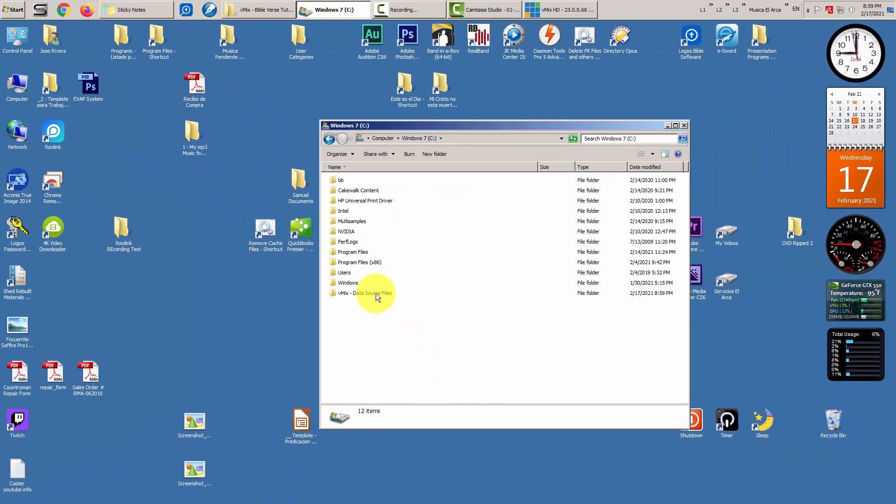
# - Create a New Text Document in vMix - Data Source Files, open it in Notepad, and type 'Test'
pyautogui.doubleClick(385, 246)
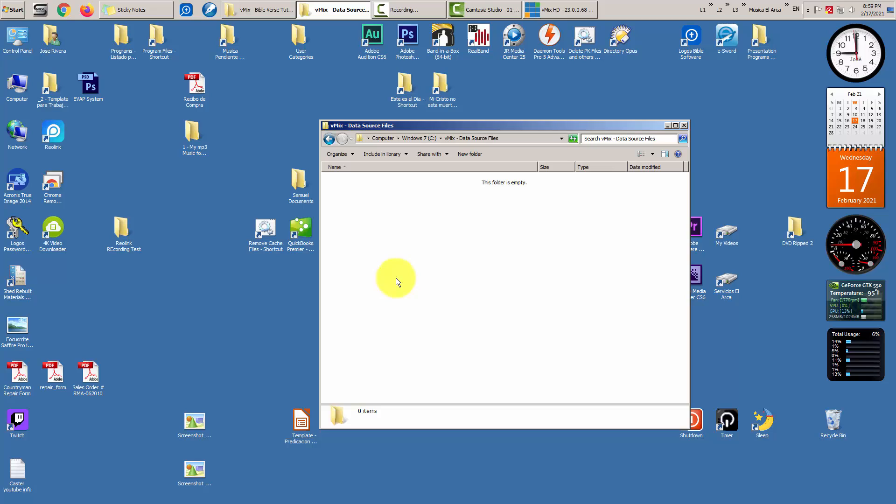
pyautogui.rightClick(378, 237)
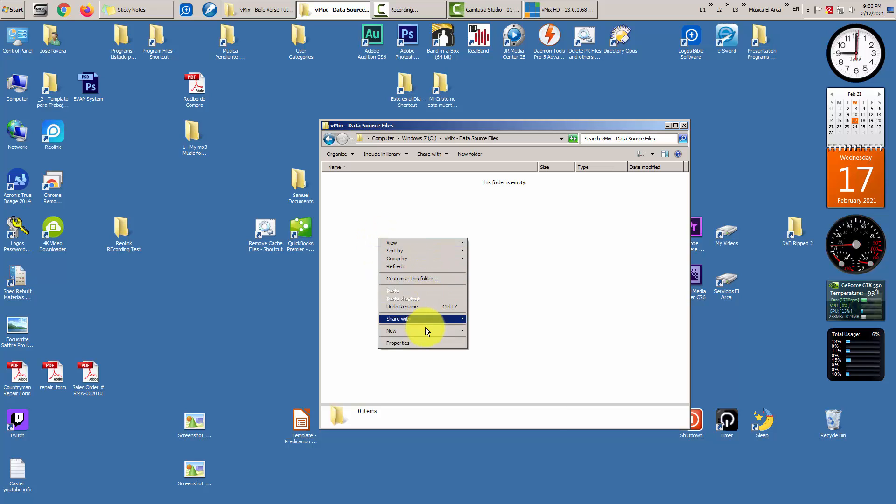
pyautogui.moveTo(425, 333)
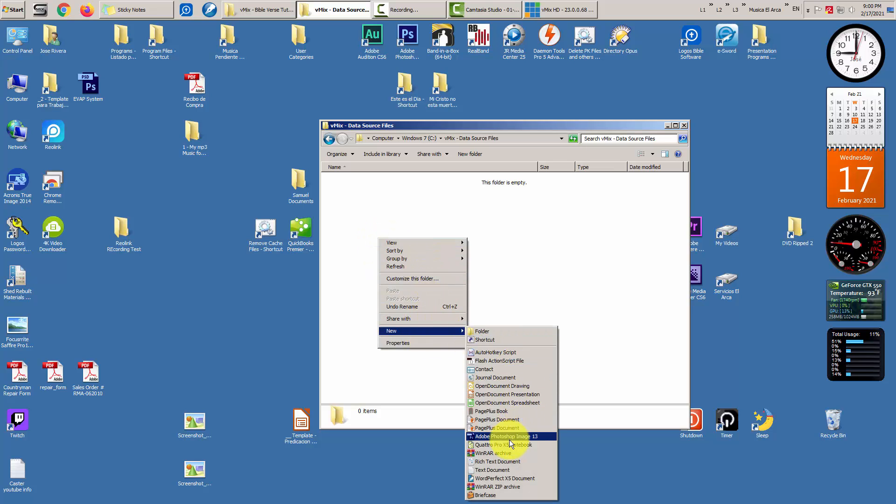
pyautogui.click(504, 470)
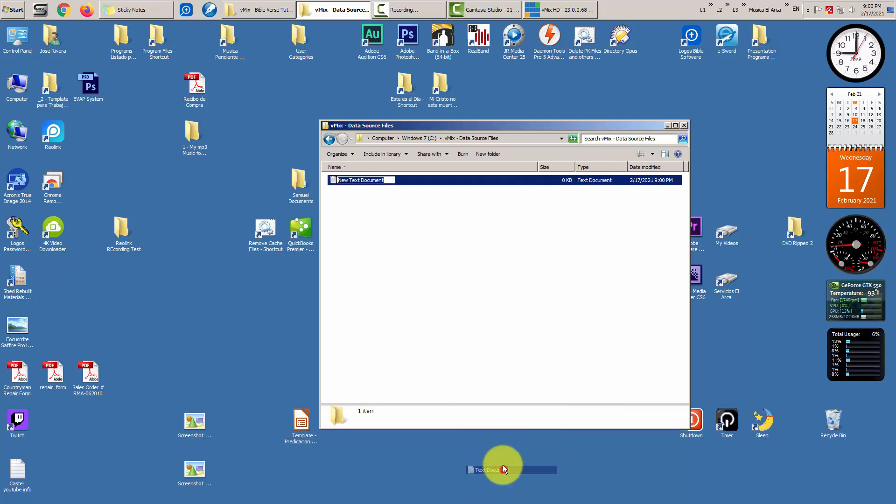
pyautogui.click(446, 302)
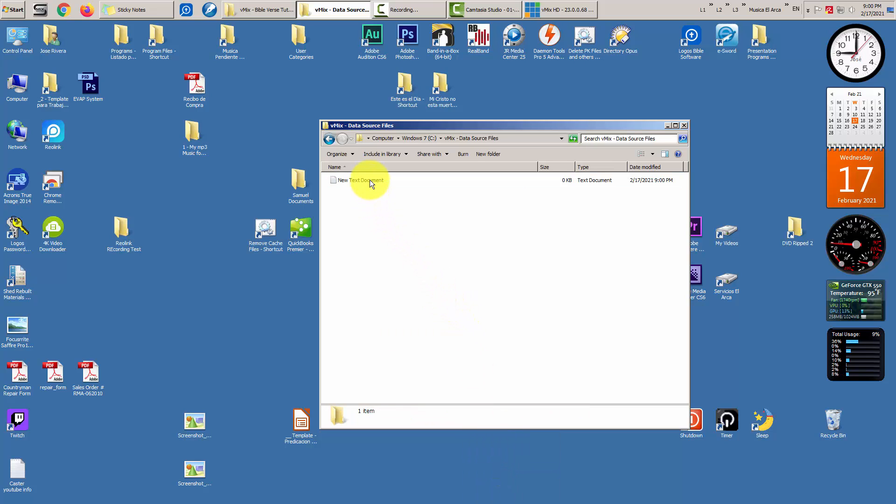
pyautogui.click(370, 180)
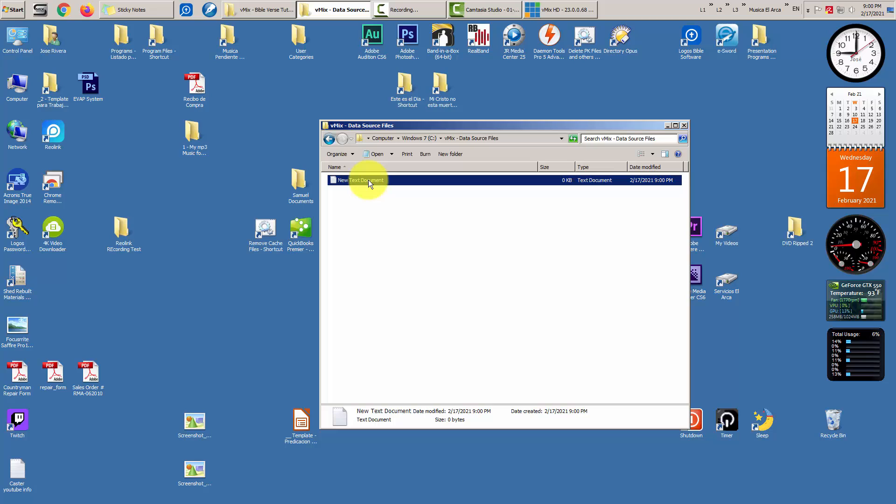
pyautogui.doubleClick(368, 180)
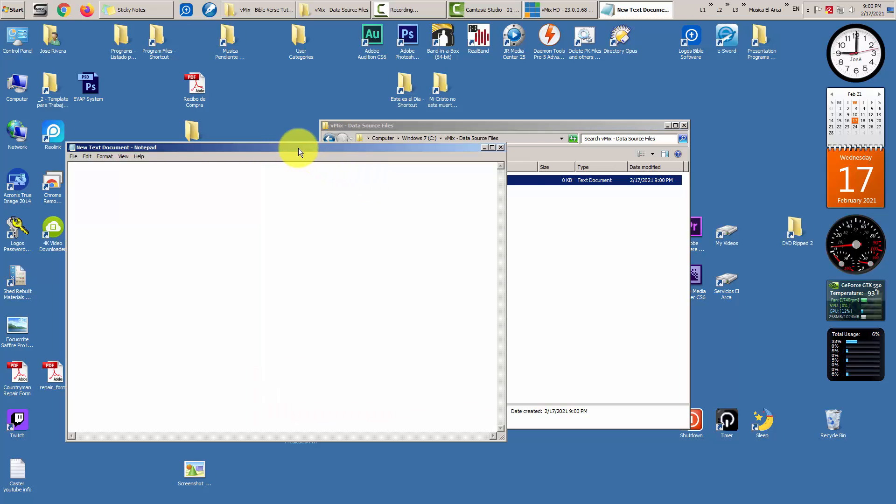
pyautogui.moveTo(299, 148); pyautogui.dragTo(508, 156)
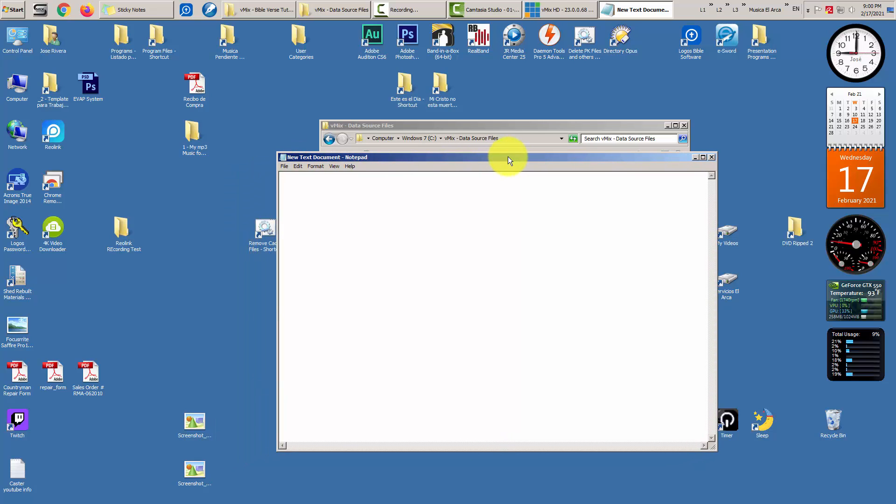
pyautogui.write('Test')
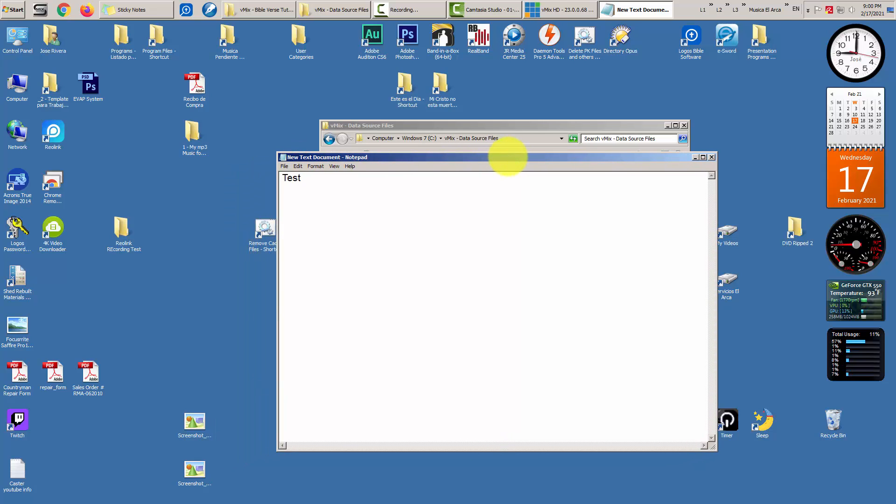
# - Save the note with UTF-8 encoding as 'Bible Verses' in vMix - Data Source Files
pyautogui.click(283, 167)
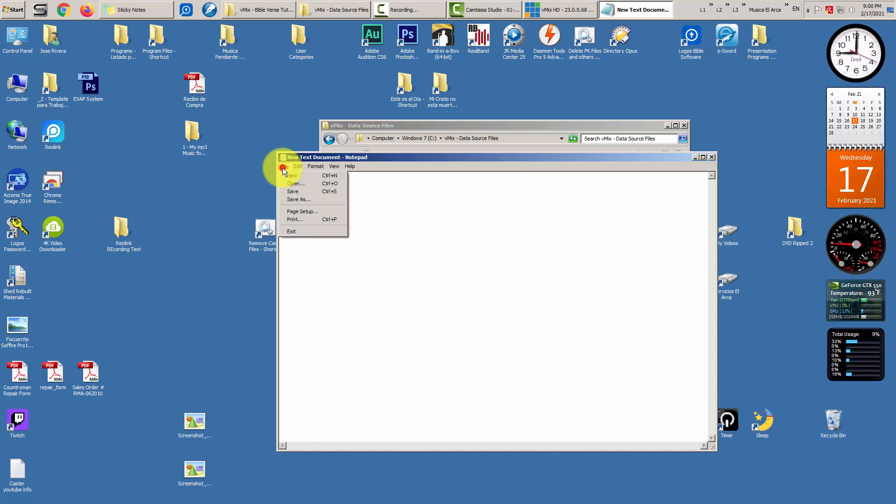
pyautogui.click(311, 200)
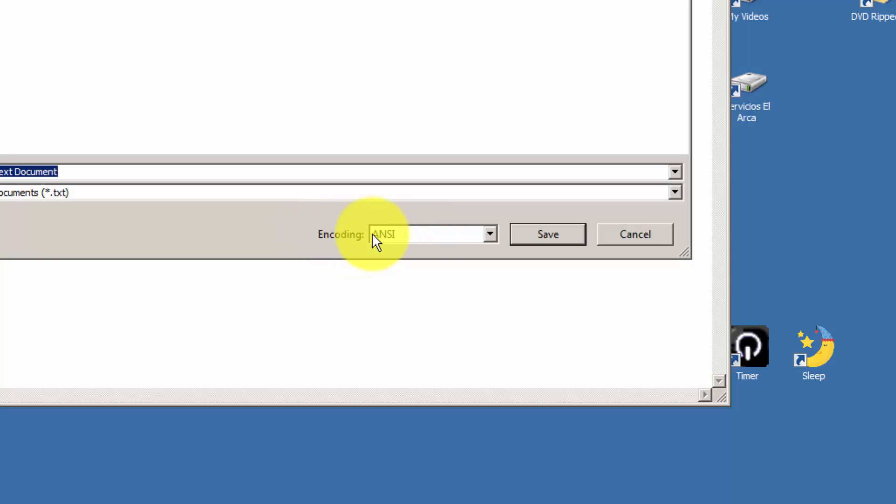
pyautogui.click(419, 233)
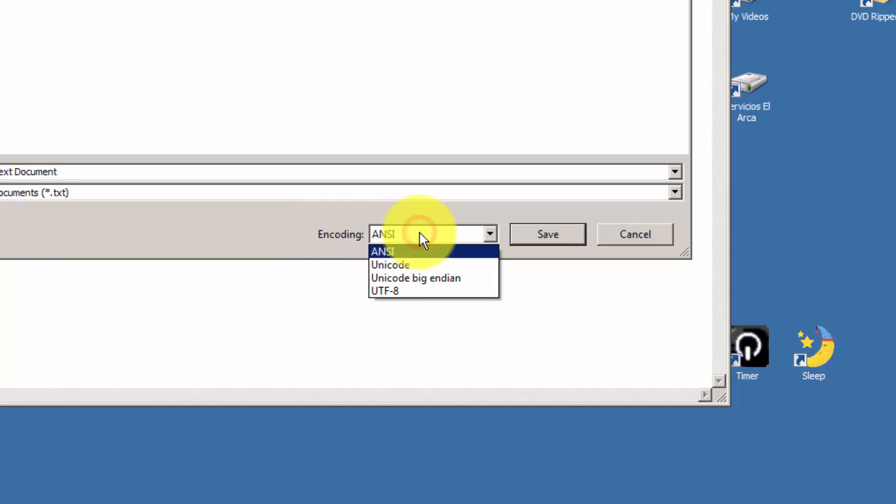
pyautogui.click(415, 290)
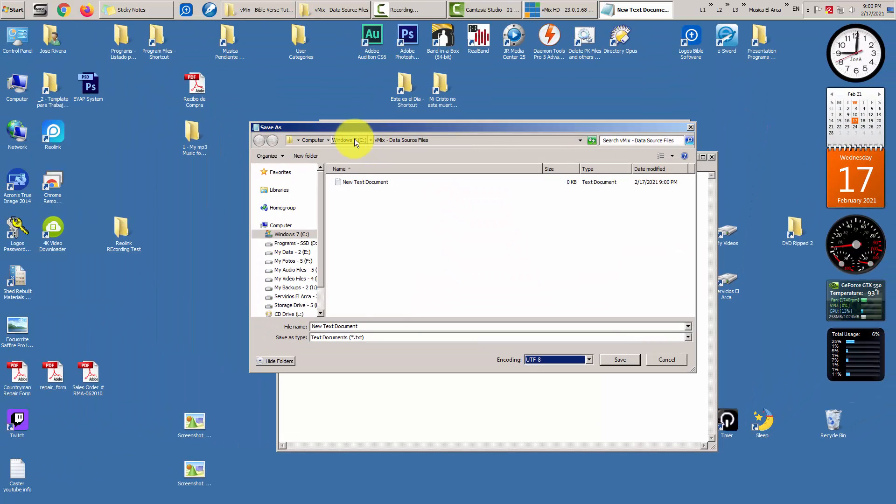
pyautogui.click(344, 140)
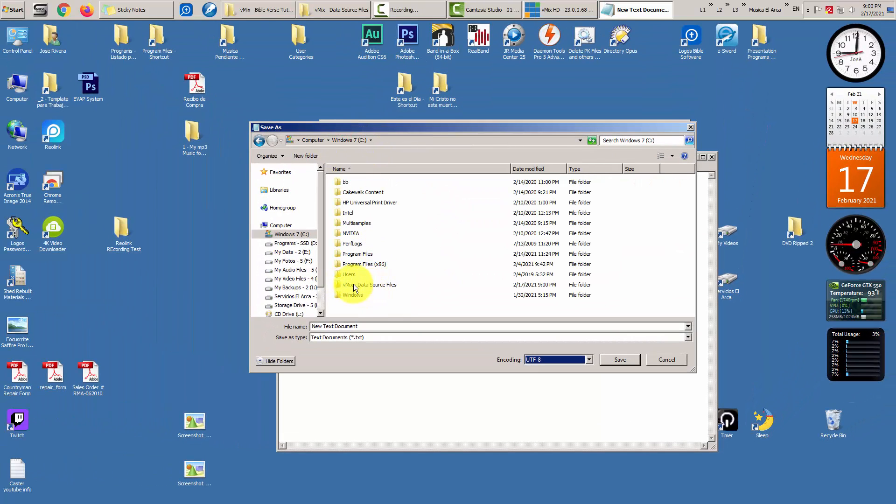
pyautogui.doubleClick(374, 285)
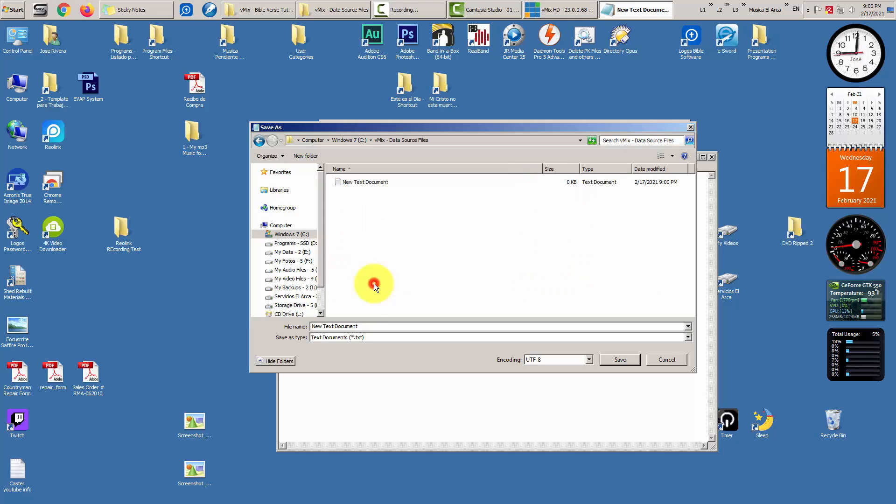
pyautogui.click(367, 327)
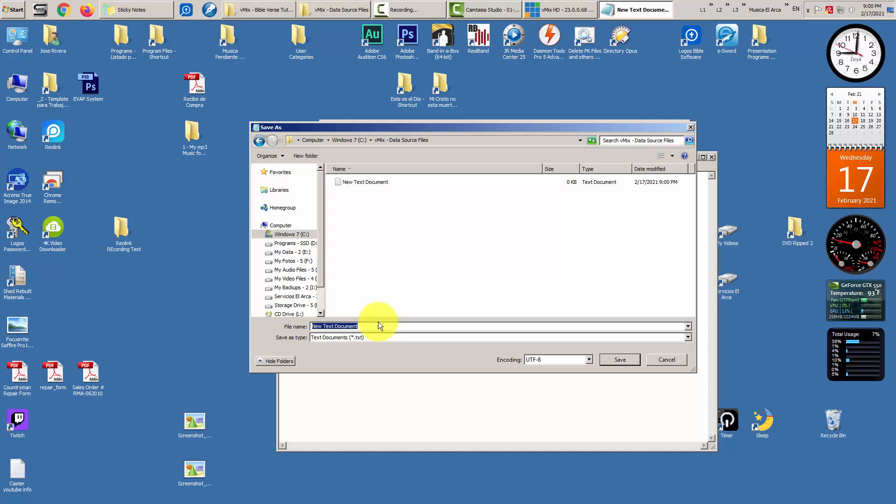
pyautogui.write('Bibl')
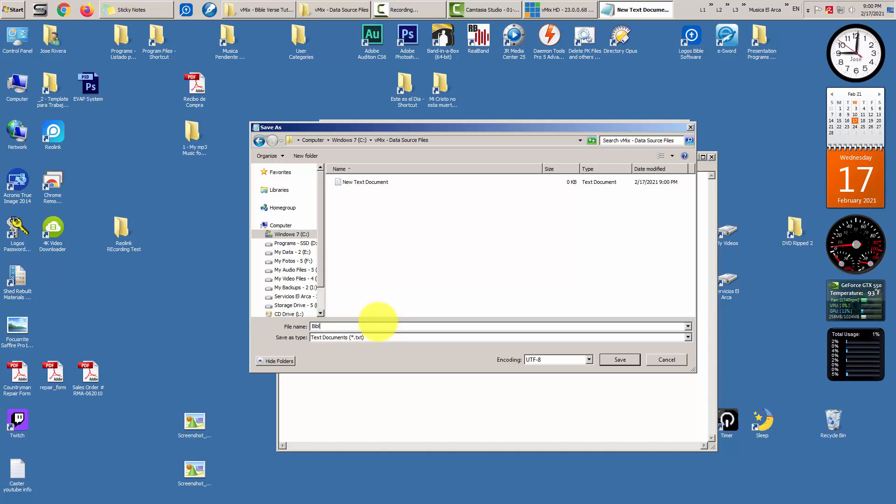
pyautogui.write('e Verses')
pyautogui.click(617, 358)
# - Close Notepad, delete the empty New Text Document, and check Bible Verses' contents
pyautogui.click(713, 157)
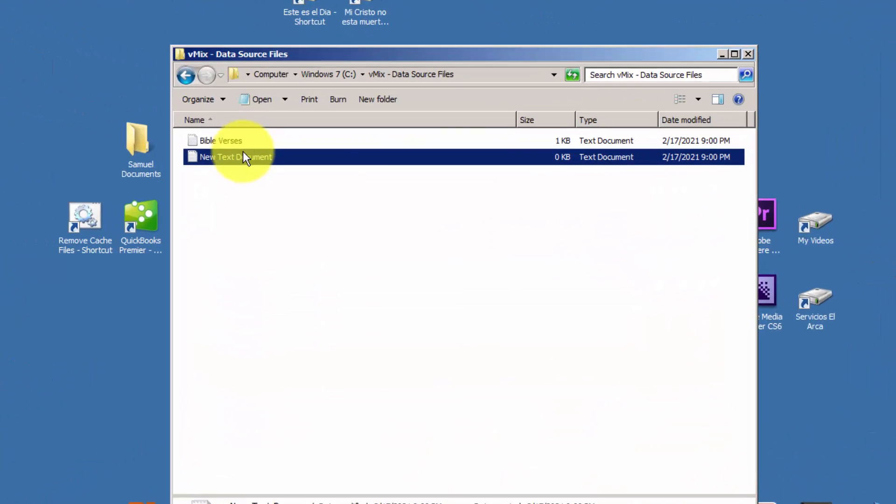
pyautogui.click(262, 192)
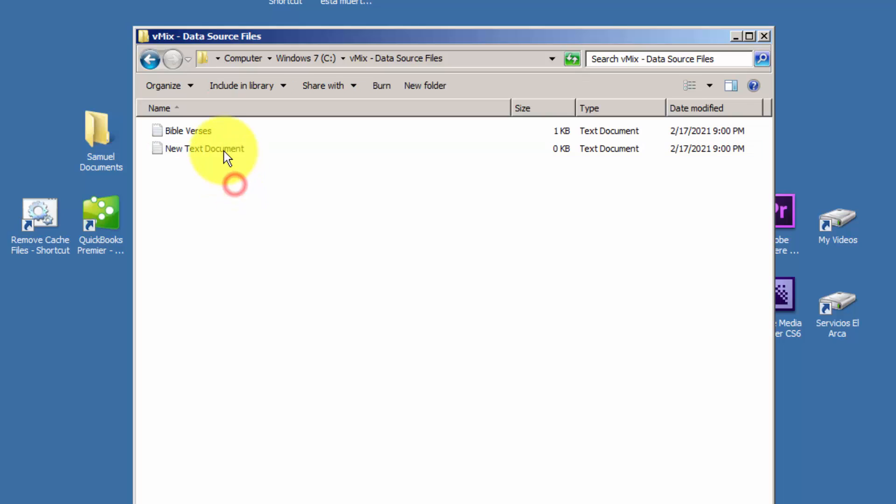
pyautogui.click(253, 156)
pyautogui.press('Delete')
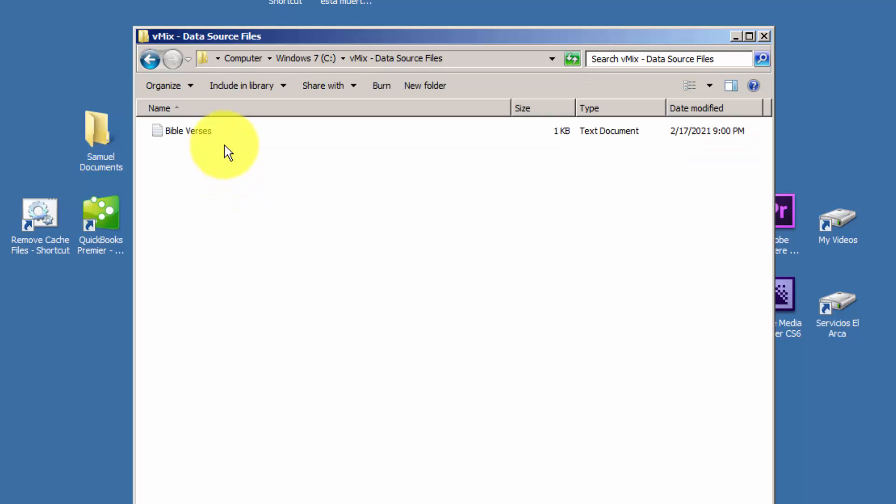
pyautogui.doubleClick(196, 130)
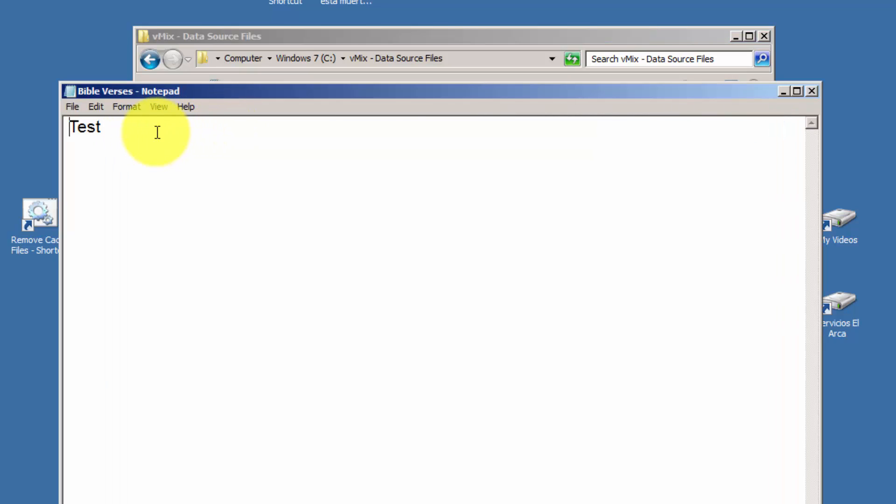
pyautogui.click(812, 91)
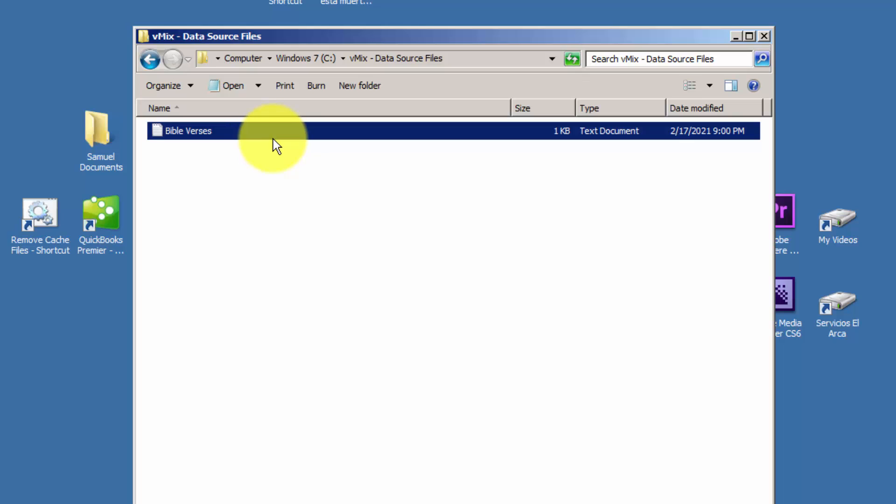
# - Uncheck Hide extensions for known file types in Folder Options, then start renaming Bible Verses.txt
pyautogui.press('alt')
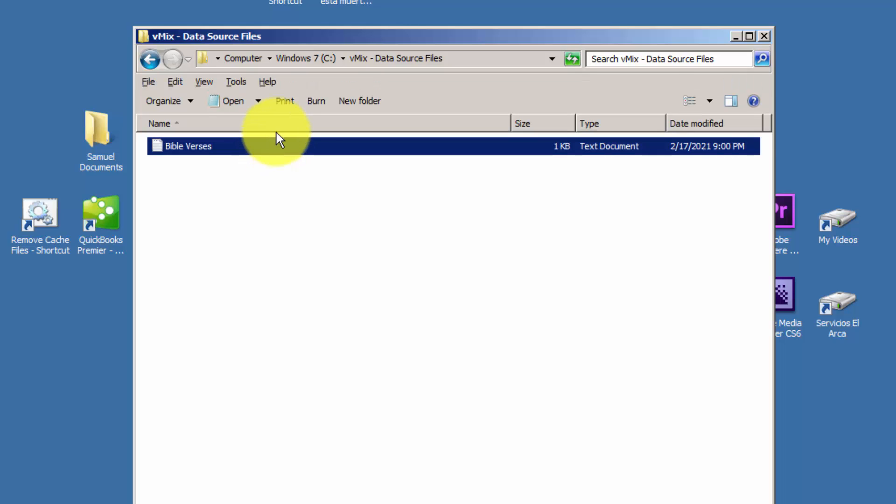
pyautogui.click(237, 82)
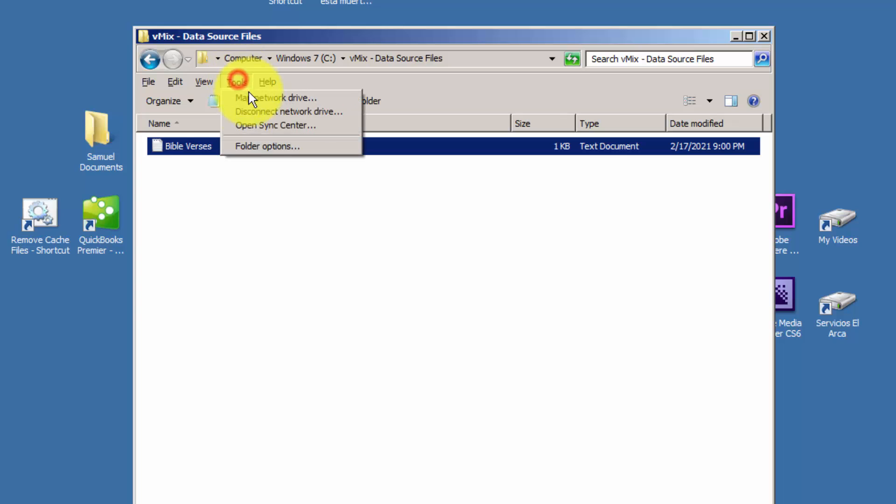
pyautogui.click(268, 146)
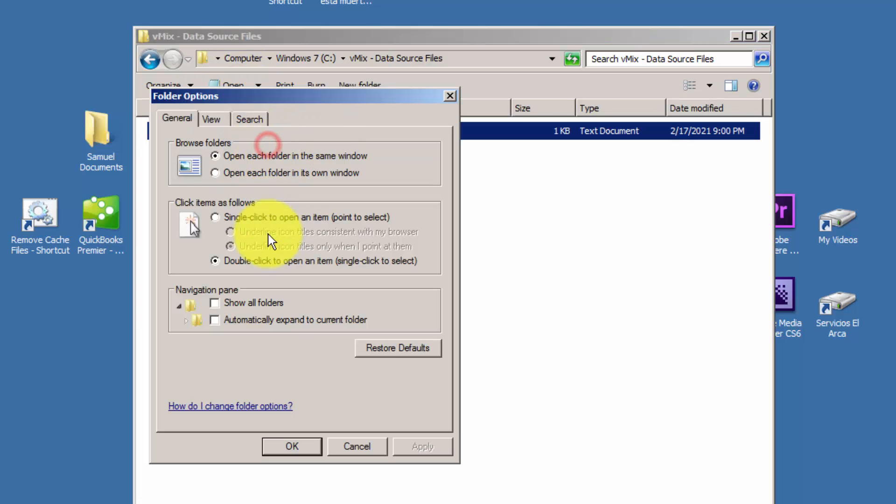
pyautogui.click(210, 119)
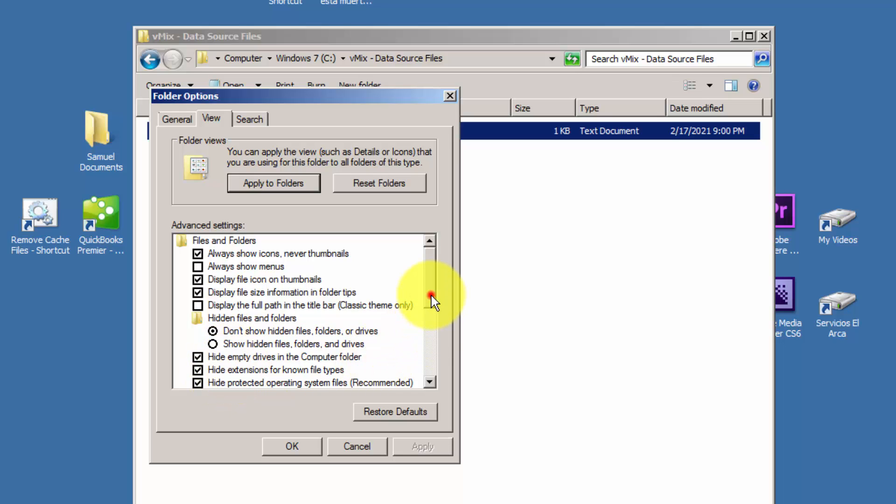
pyautogui.moveTo(431, 296); pyautogui.dragTo(432, 319)
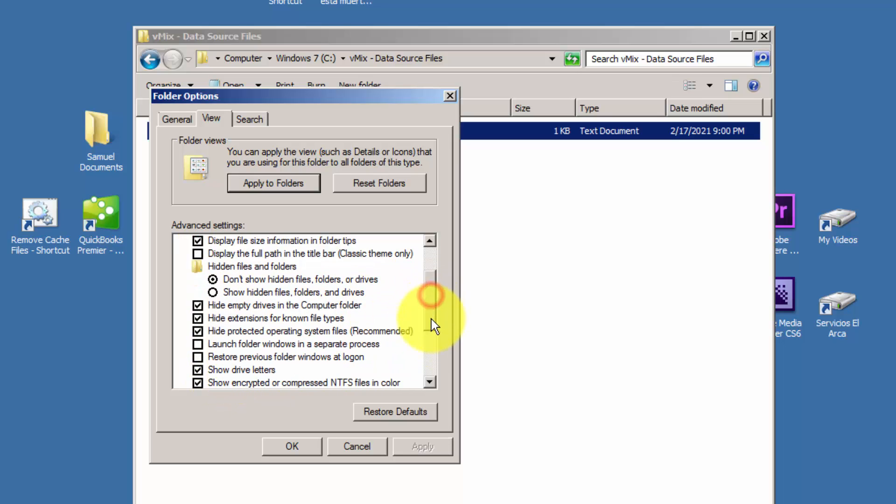
pyautogui.click(224, 319)
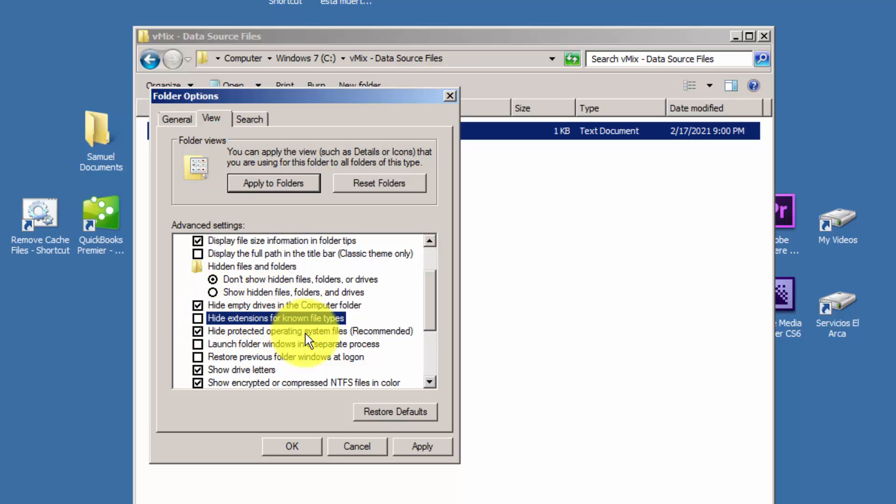
pyautogui.click(302, 445)
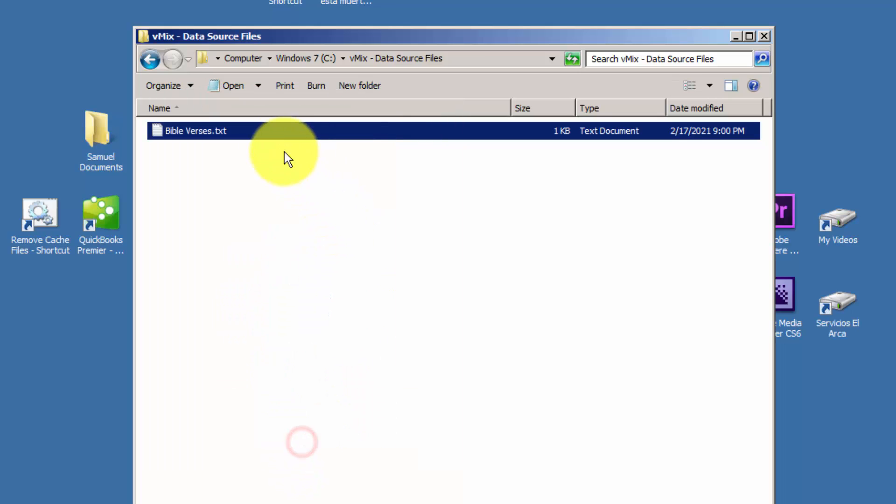
pyautogui.click(233, 132)
pyautogui.click(234, 131)
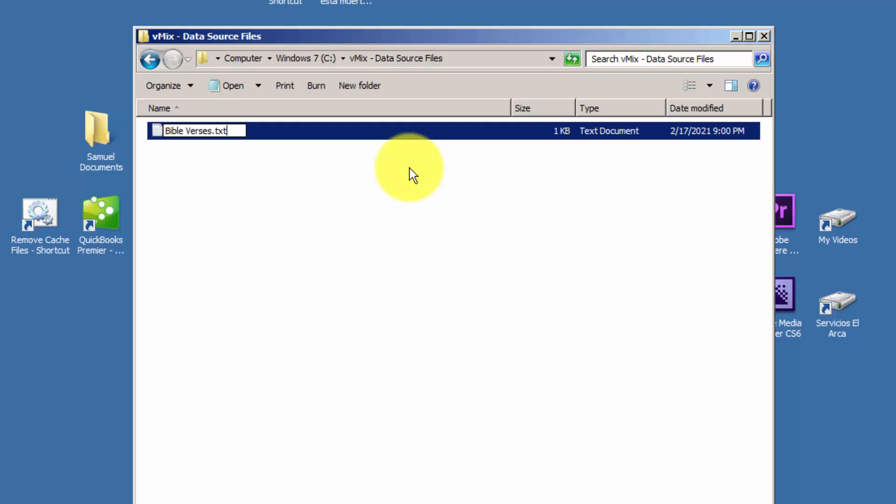
# - Replace the txt extension with lowercase csv and confirm the extension-change warning
pyautogui.press('BackSpace')
pyautogui.press('BackSpace')
pyautogui.press('BackSpace')
pyautogui.write('CSV')
pyautogui.press('BackSpace')
pyautogui.press('BackSpace')
pyautogui.press('BackSpace')
pyautogui.write('csv')
pyautogui.press('Return')
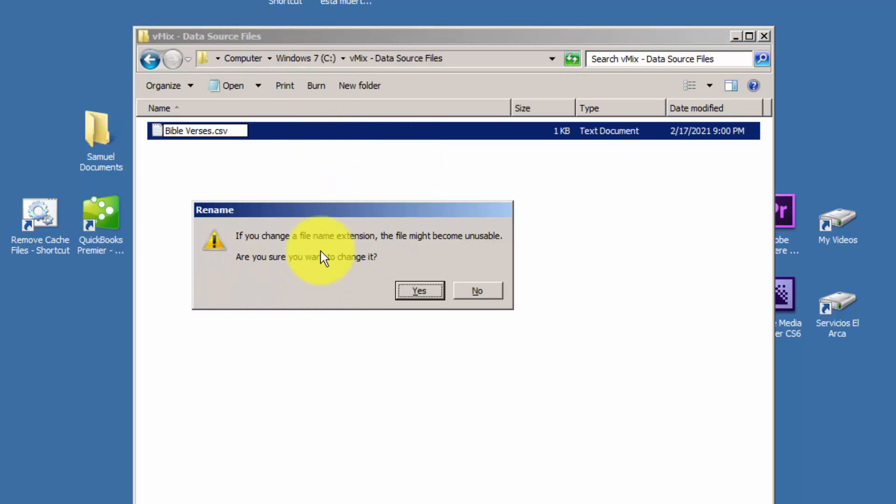
pyautogui.click(423, 298)
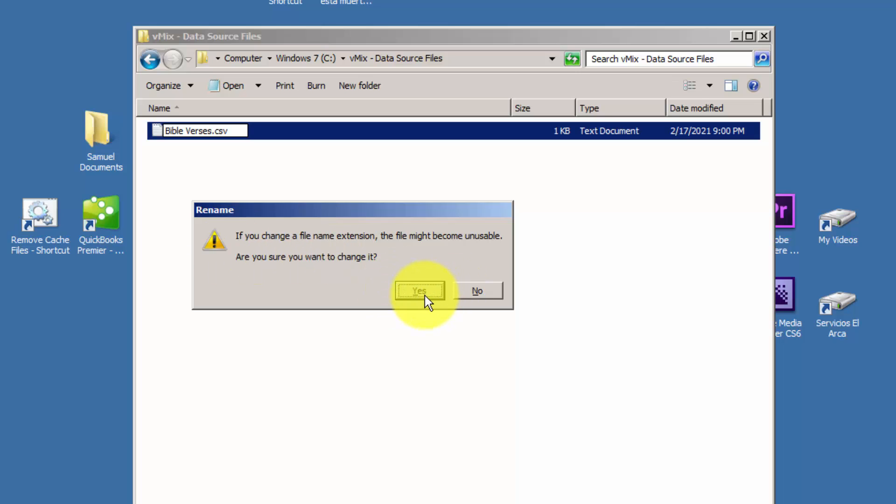
pyautogui.click(425, 295)
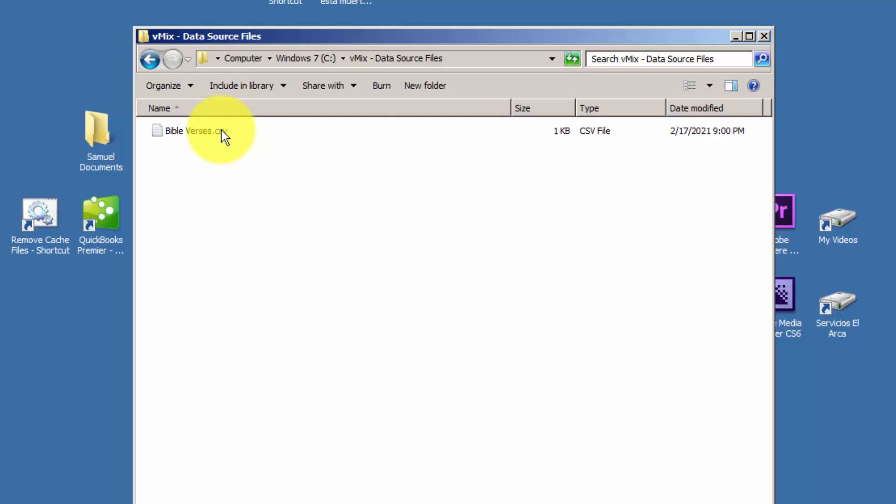
# - Check Hide extensions for known file types in Folder Options and apply it with OK
pyautogui.press('alt')
pyautogui.click(237, 82)
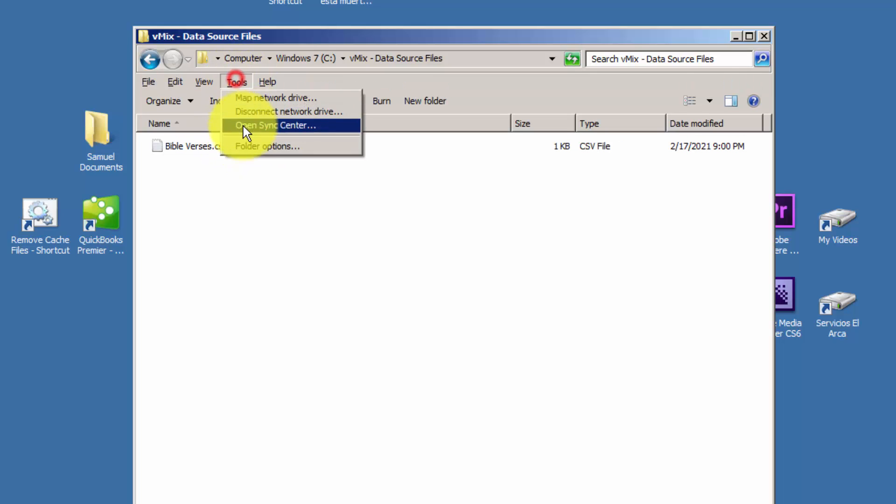
pyautogui.click(245, 148)
pyautogui.click(211, 120)
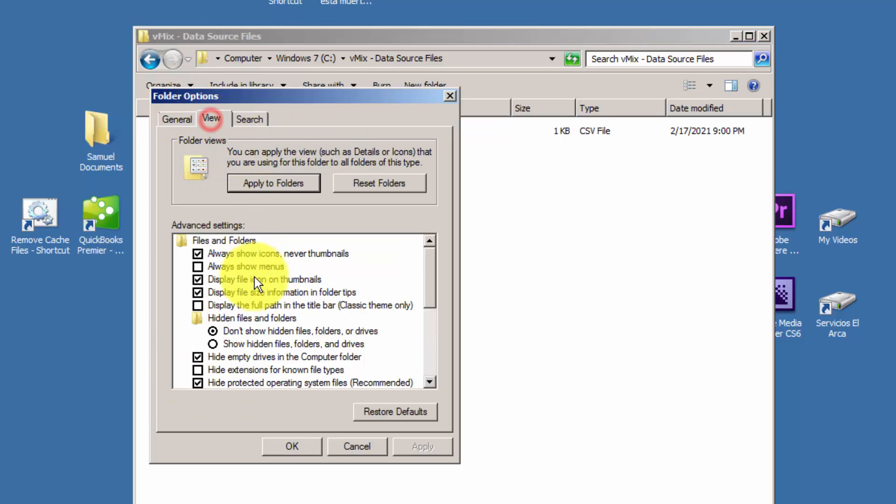
pyautogui.click(198, 370)
pyautogui.click(292, 447)
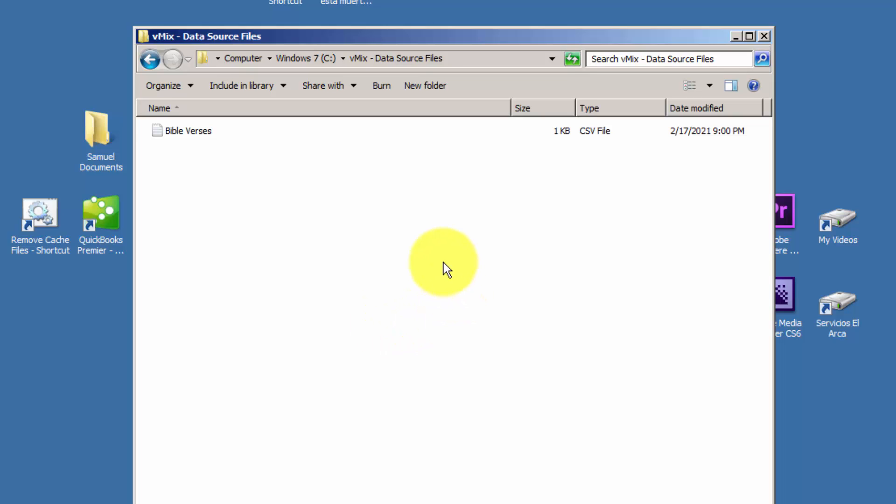
# - Reopen Folder Options' View settings to verify, then cancel without changes
pyautogui.press('alt')
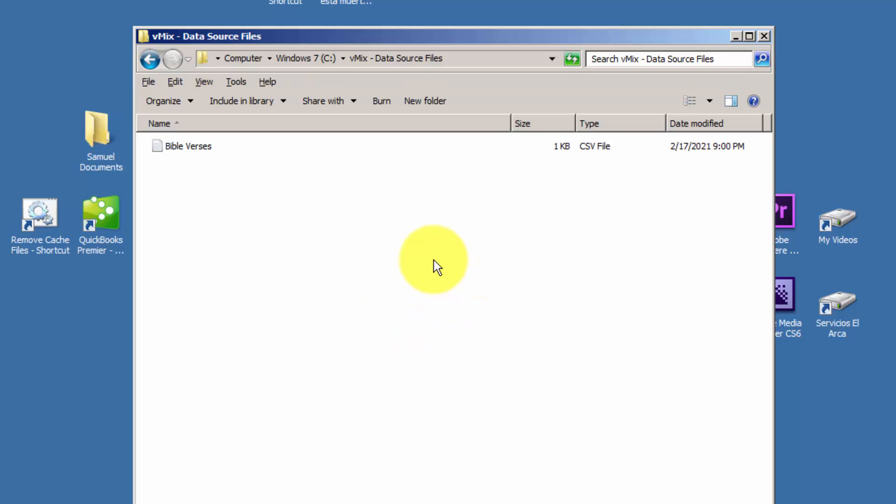
pyautogui.click(238, 81)
pyautogui.click(275, 339)
pyautogui.press('alt')
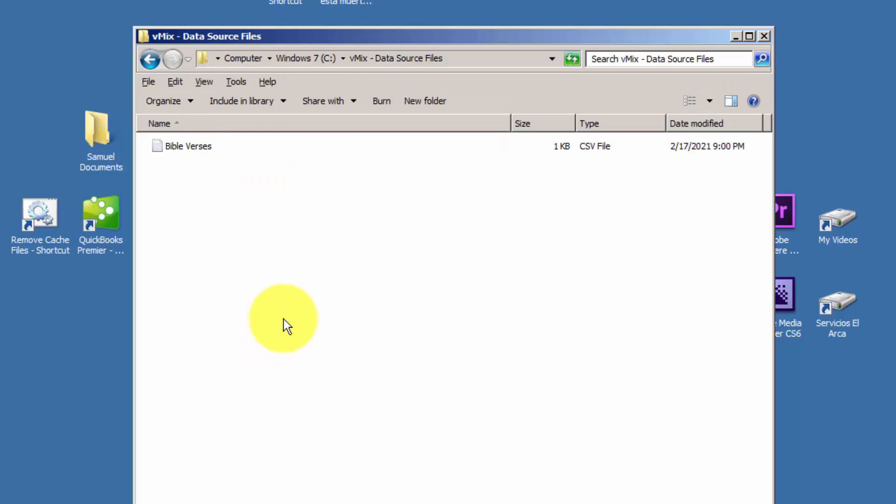
pyautogui.press('alt')
pyautogui.press('alt')
pyautogui.press('alt')
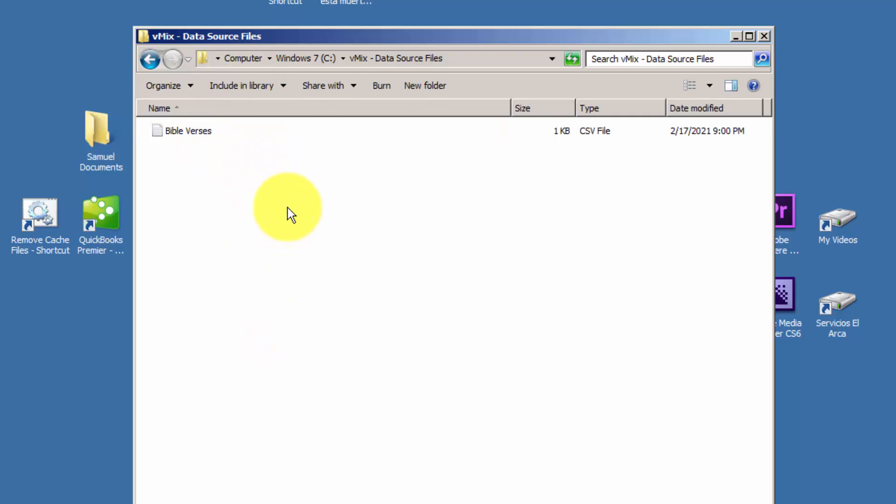
pyautogui.press('alt')
pyautogui.press('alt')
pyautogui.press('alt')
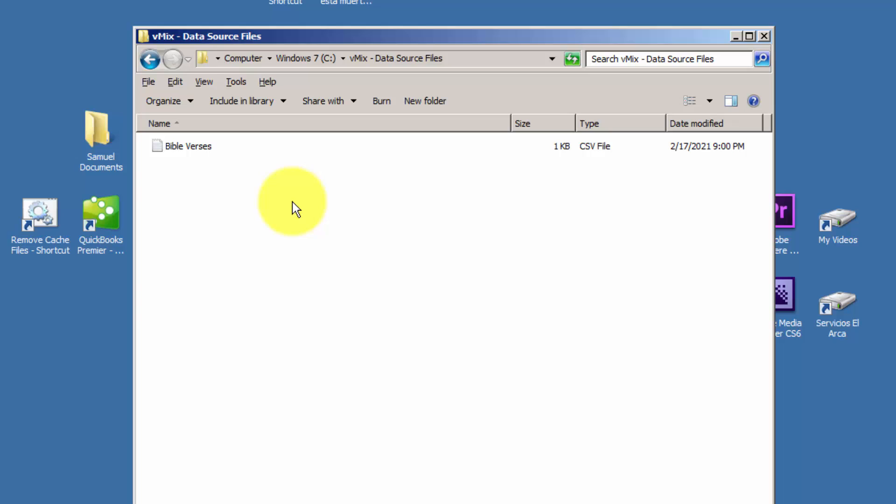
pyautogui.click(237, 83)
pyautogui.click(258, 148)
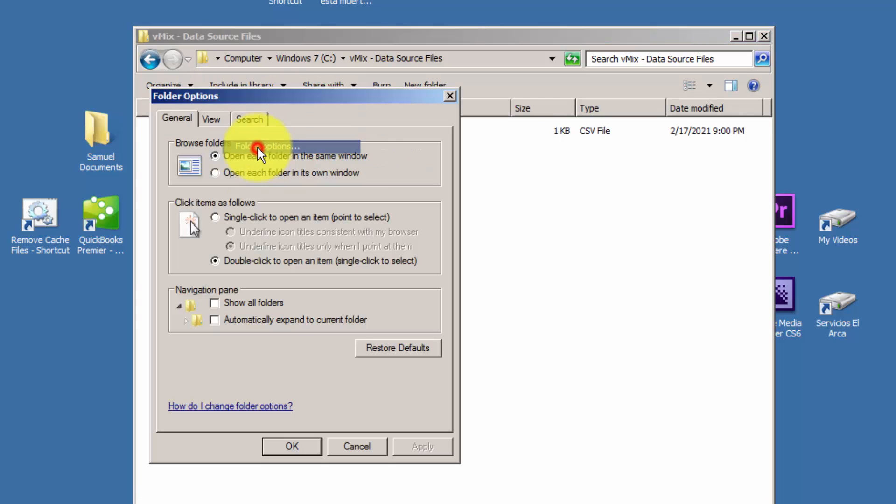
pyautogui.click(206, 118)
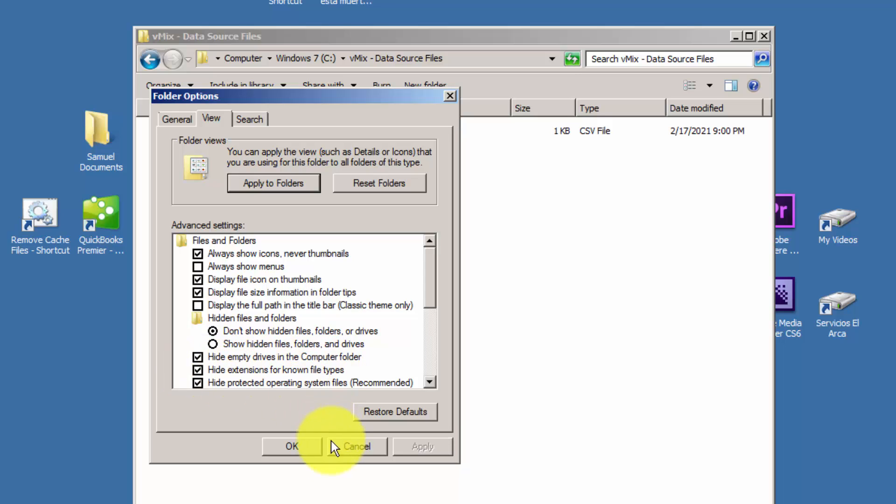
pyautogui.click(357, 445)
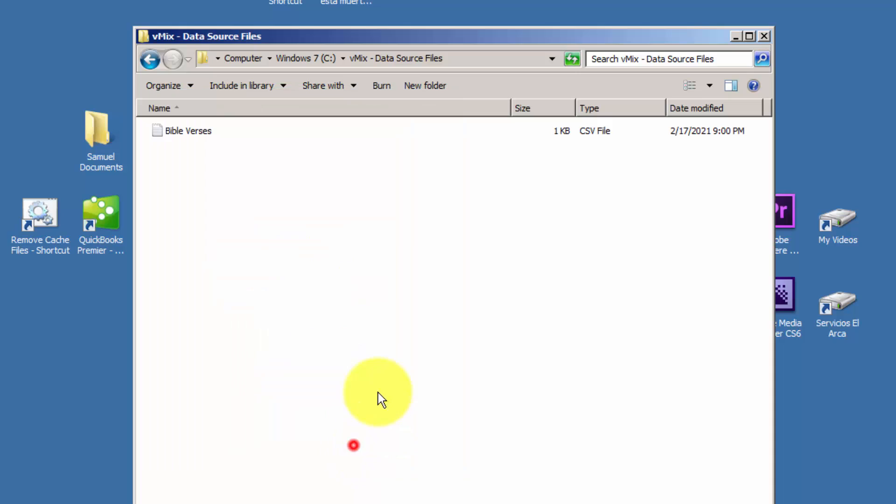
# - Check that Bible Verses holds only 'Test' in Notepad, close it, and minimize the Data Source Files folder
pyautogui.doubleClick(195, 131)
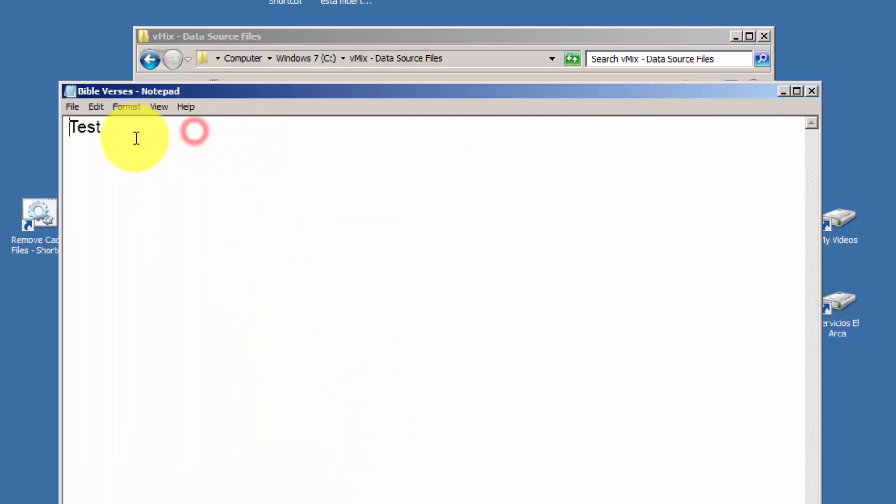
pyautogui.click(813, 91)
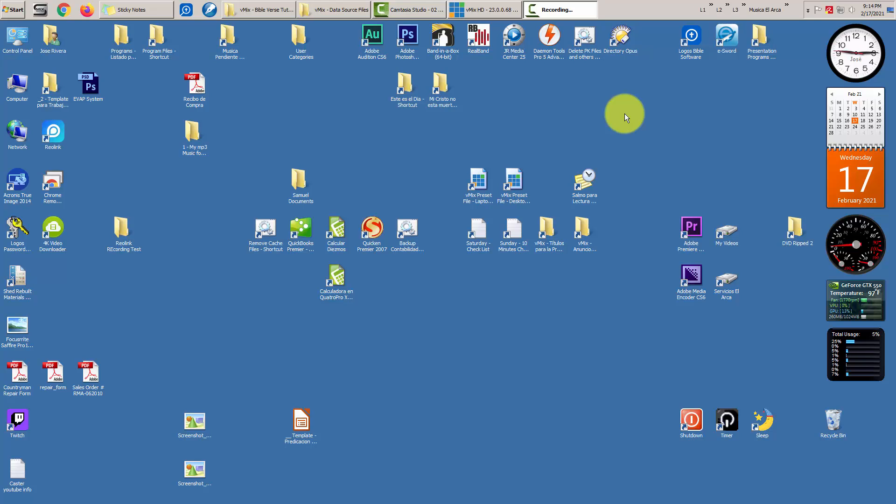
pyautogui.click(342, 8)
pyautogui.doubleClick(358, 179)
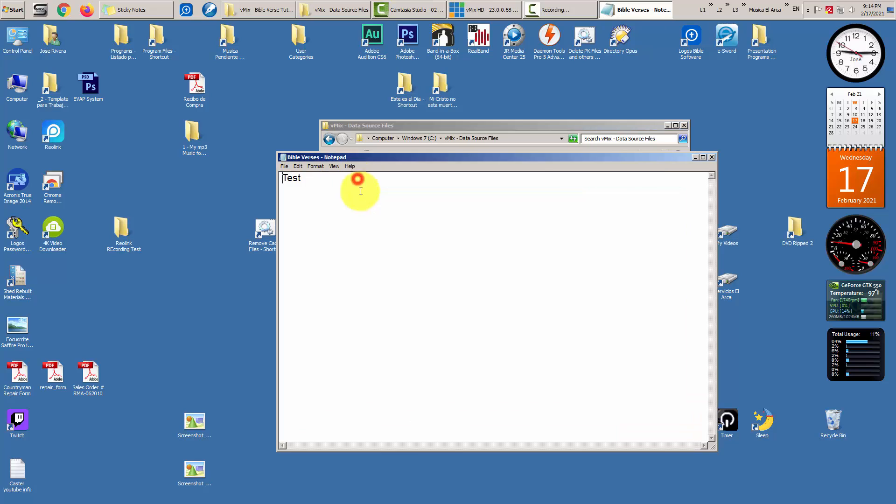
pyautogui.moveTo(426, 157); pyautogui.dragTo(439, 211)
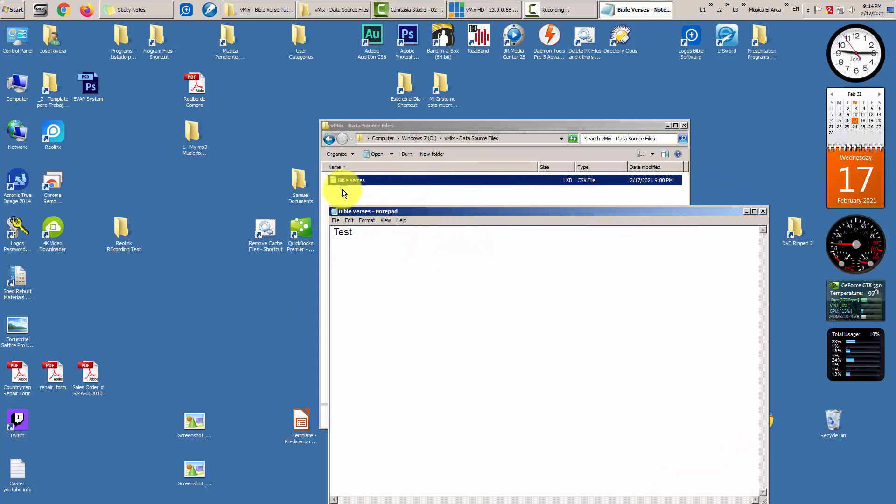
pyautogui.click(763, 211)
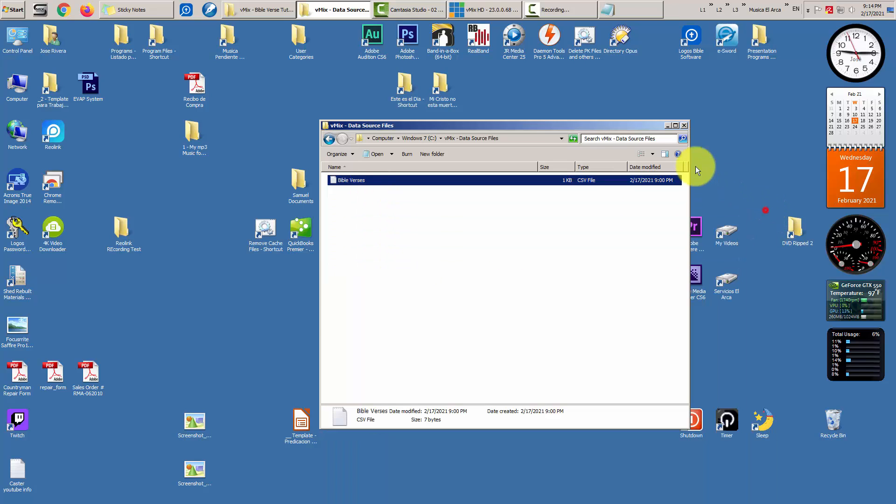
pyautogui.click(668, 125)
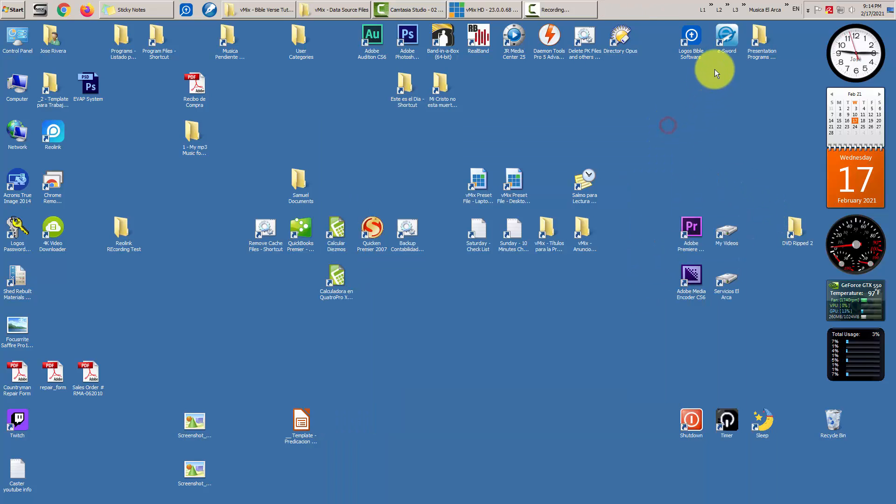
# - Launch e-Sword and view its version information under Help > About
pyautogui.doubleClick(726, 33)
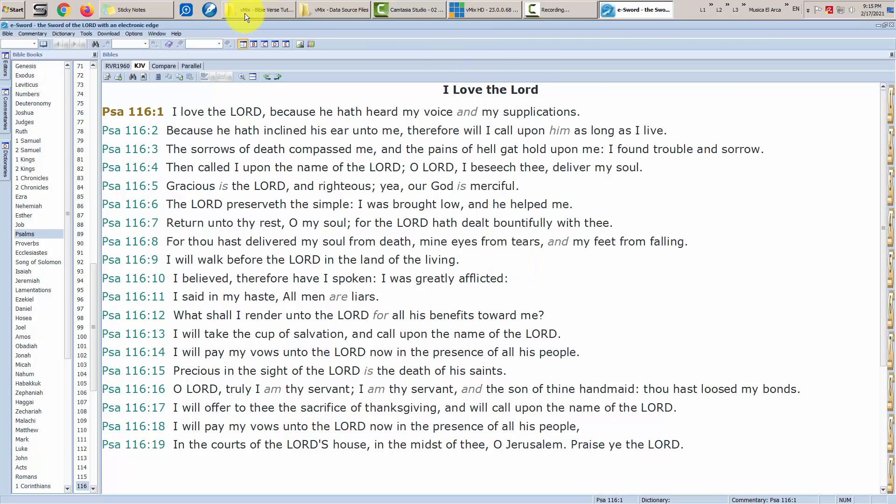
pyautogui.click(175, 34)
pyautogui.click(198, 113)
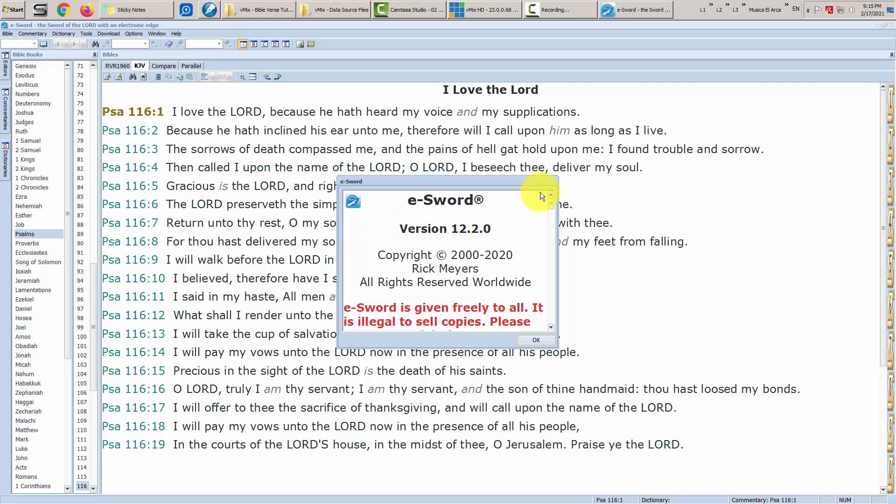
pyautogui.click(529, 340)
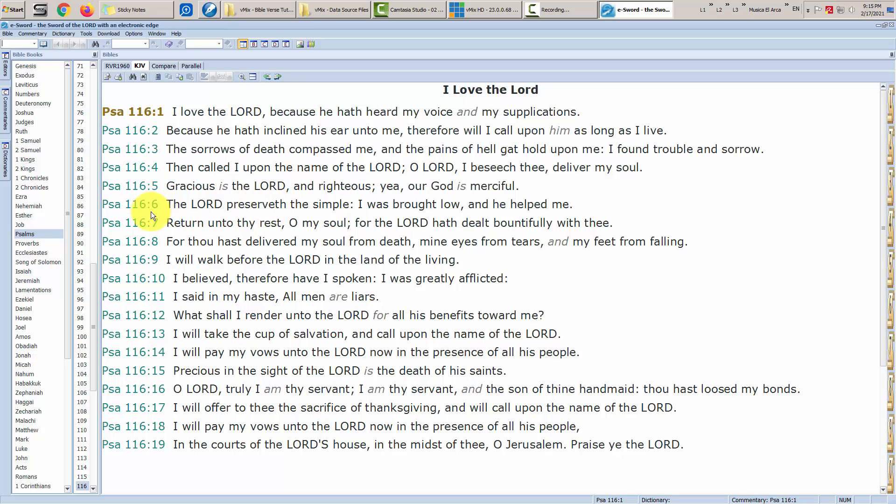
# - Go to John chapter 11 and select verse 11:35, 'Jesus wept.'
pyautogui.click(100, 262)
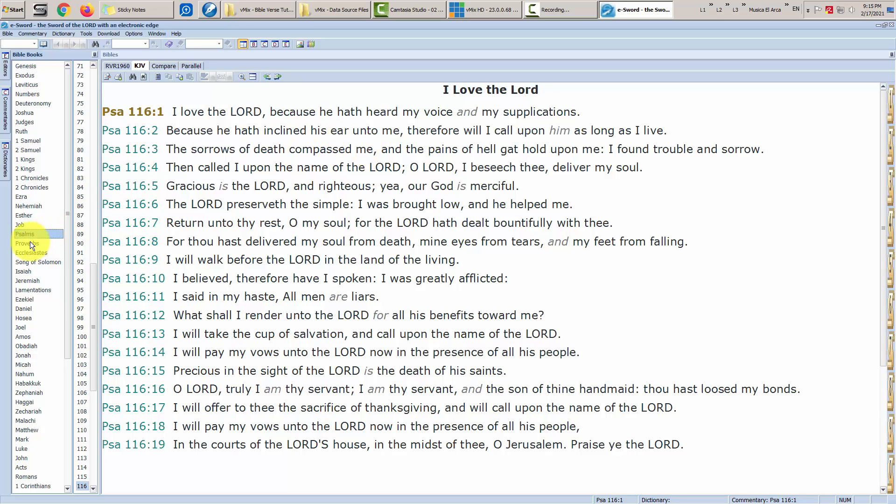
pyautogui.click(25, 459)
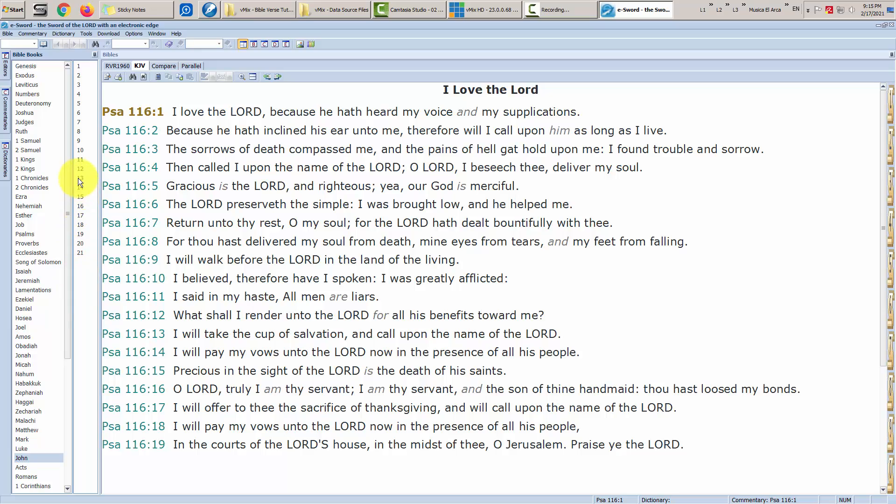
pyautogui.click(82, 159)
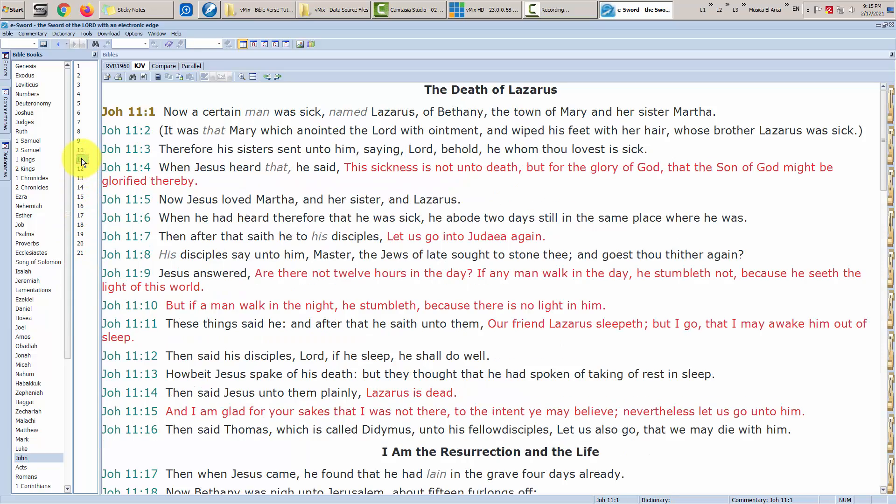
pyautogui.scroll(-8, 223, 357)
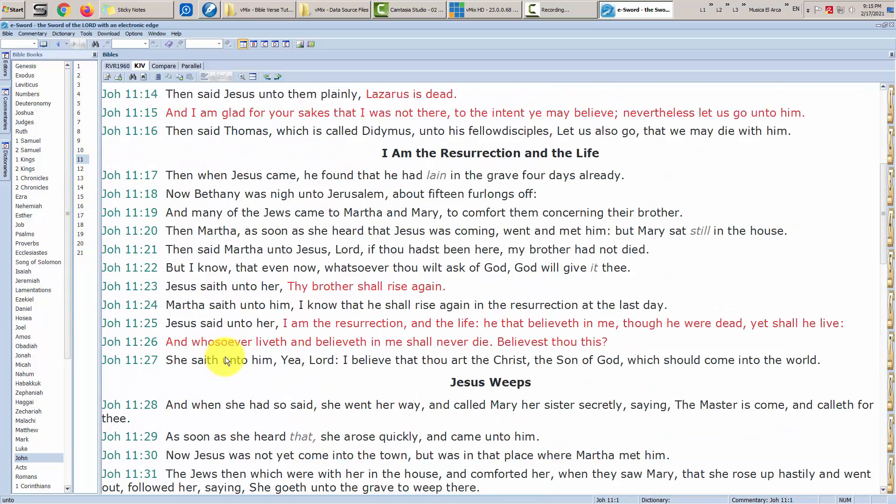
pyautogui.scroll(-3, 226, 357)
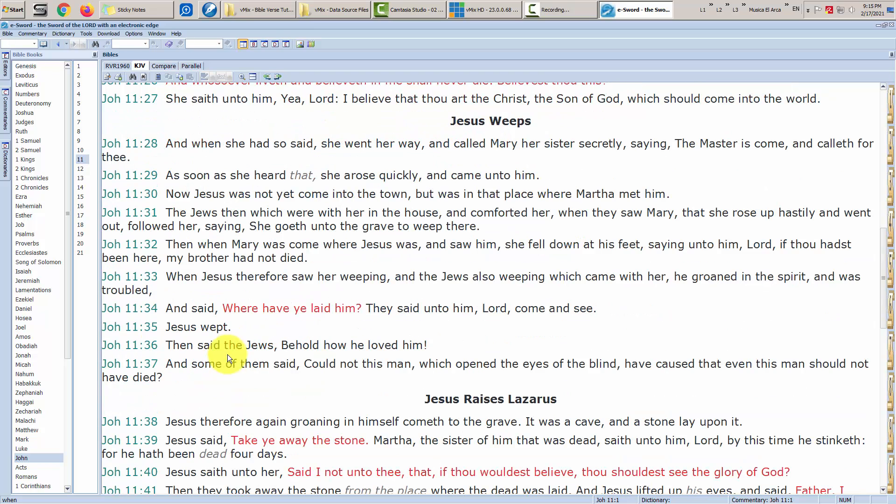
pyautogui.click(147, 326)
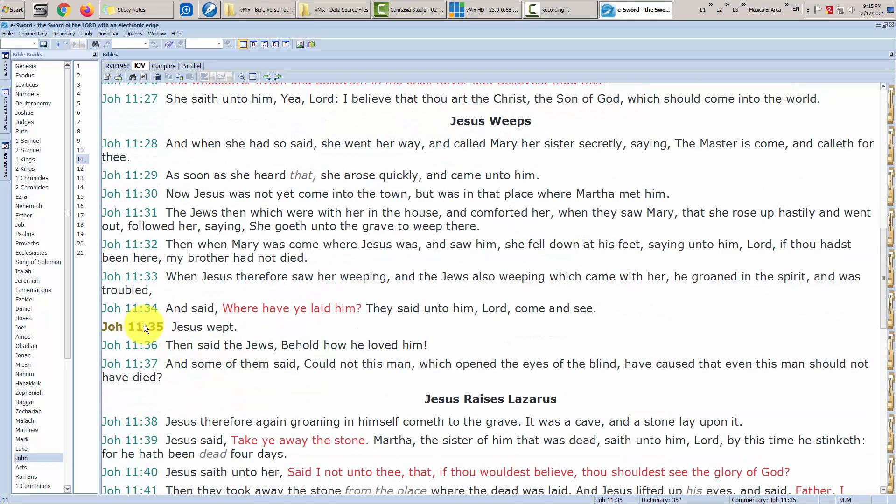
# - Copy John 11:35 through Copy Verses, keeping the plain reference-then-text format 6
pyautogui.rightClick(146, 329)
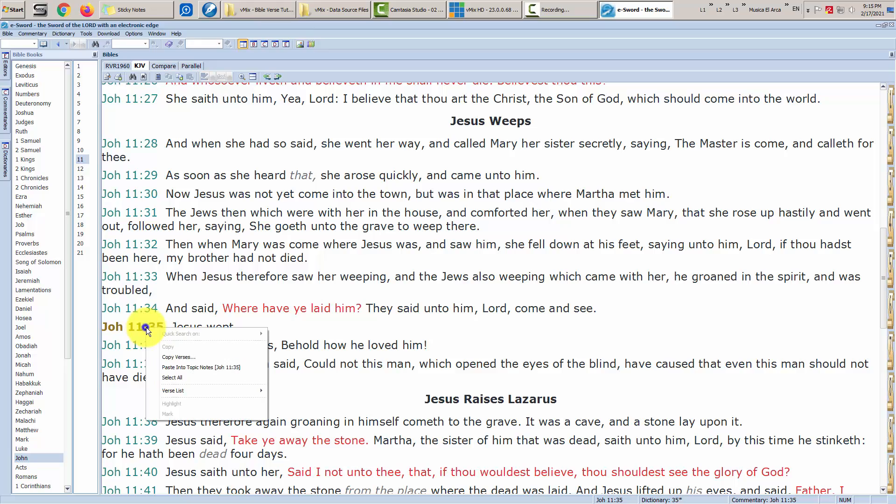
pyautogui.click(138, 327)
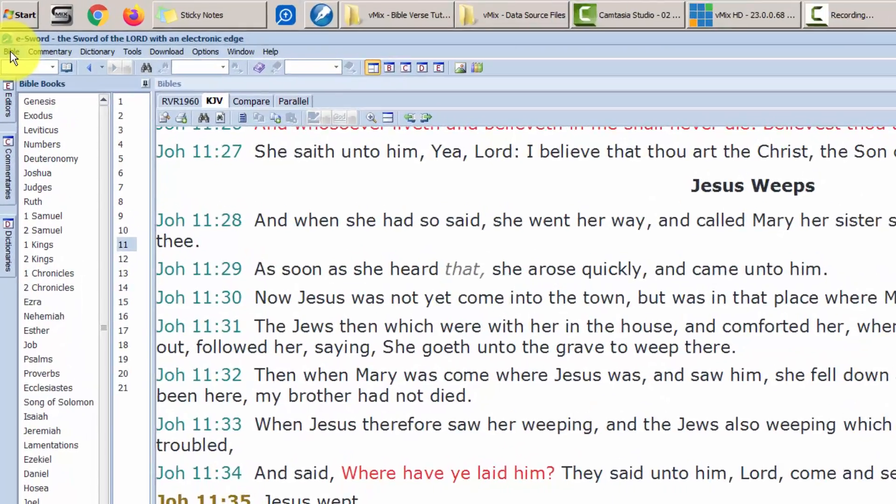
pyautogui.click(7, 34)
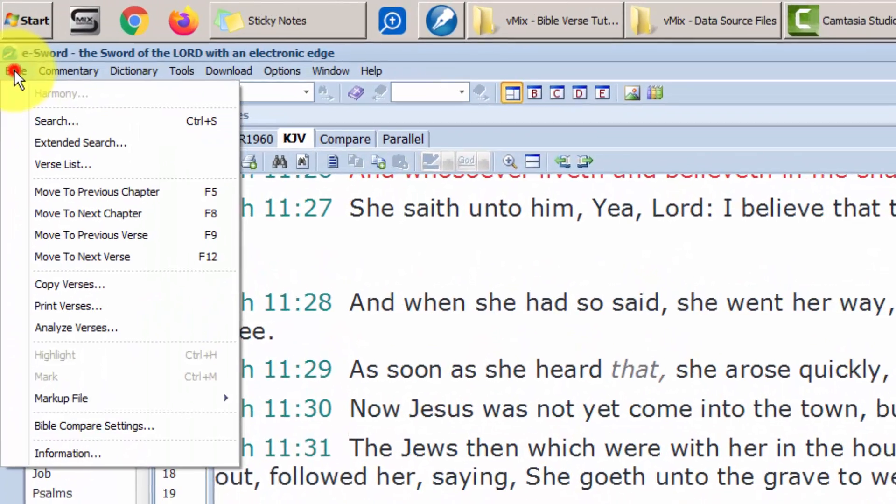
pyautogui.click(111, 291)
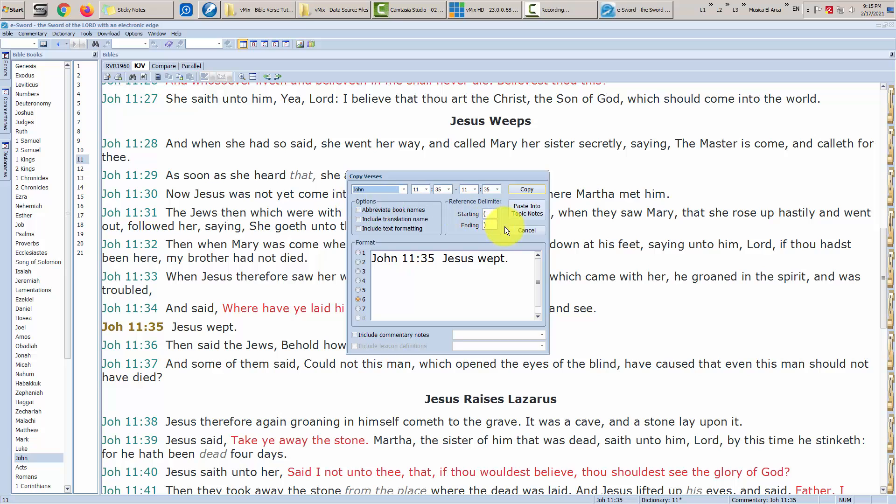
pyautogui.click(523, 231)
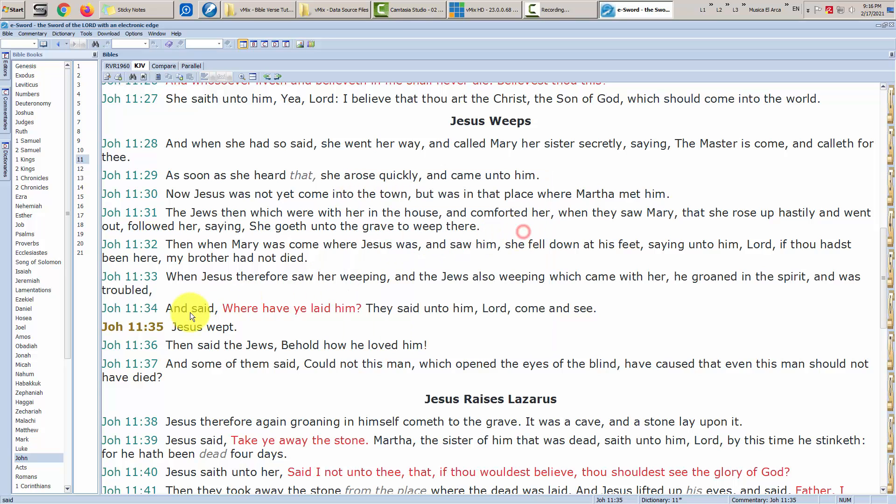
pyautogui.rightClick(142, 326)
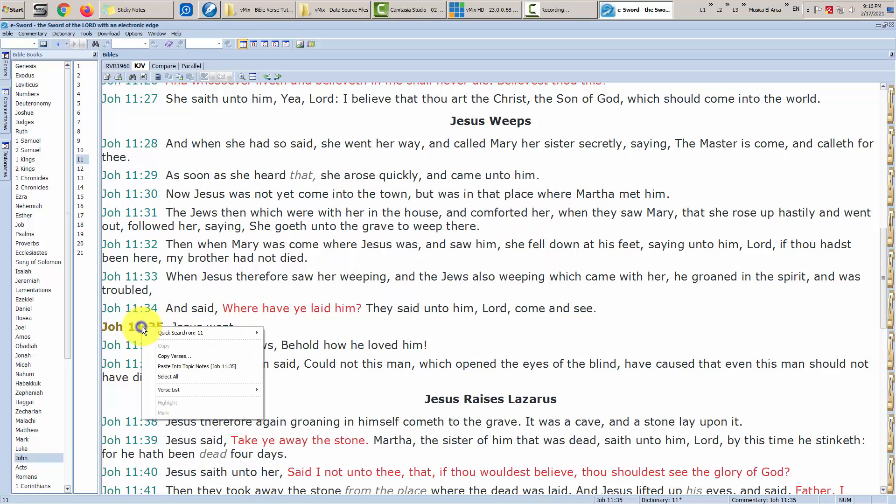
pyautogui.click(194, 357)
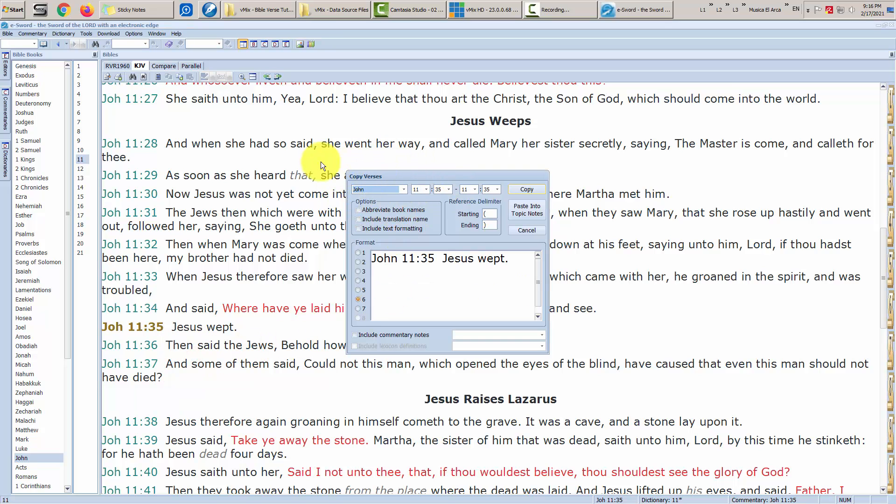
pyautogui.click(358, 253)
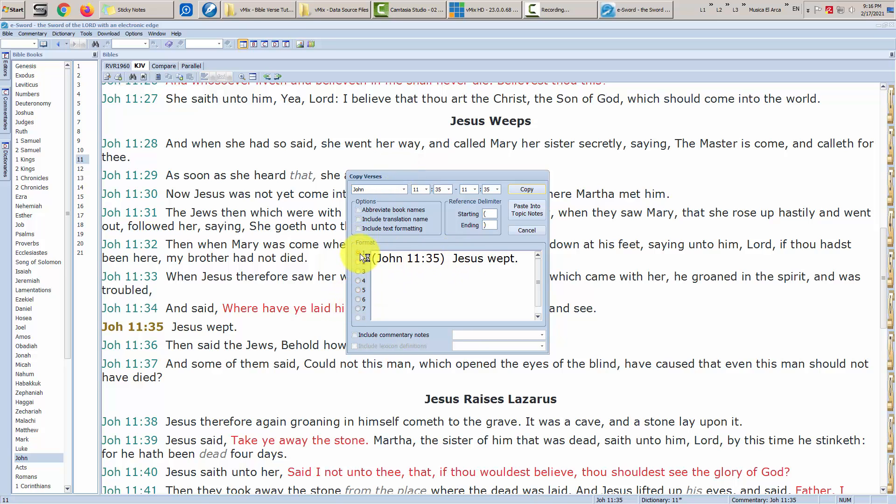
pyautogui.click(359, 298)
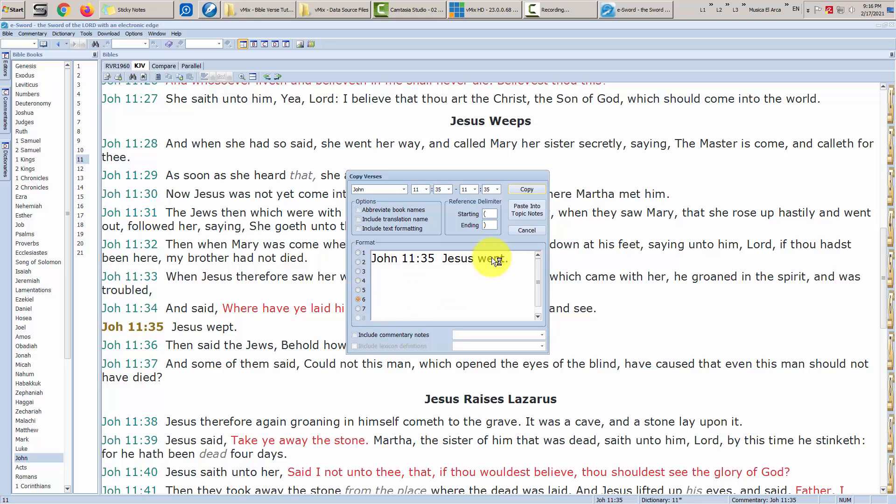
pyautogui.click(527, 189)
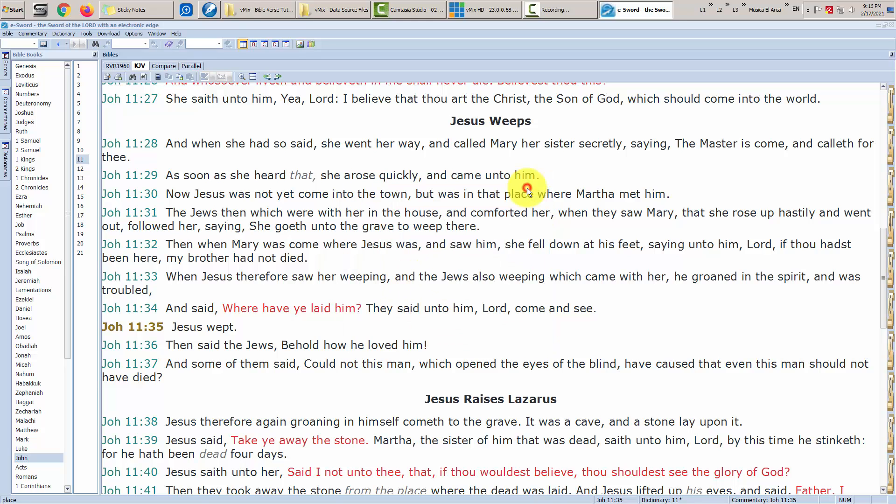
# - Open Bible Verses.csv in Notepad from the Data Source Files folder
pyautogui.click(632, 9)
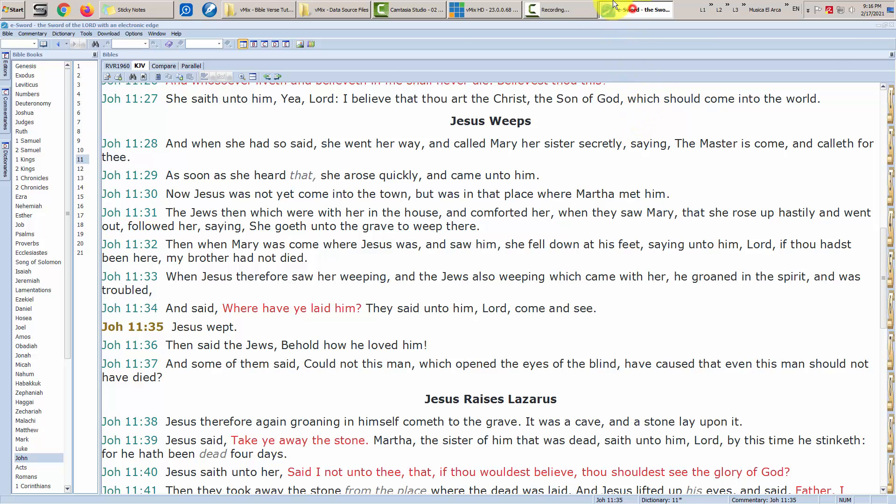
pyautogui.click(326, 7)
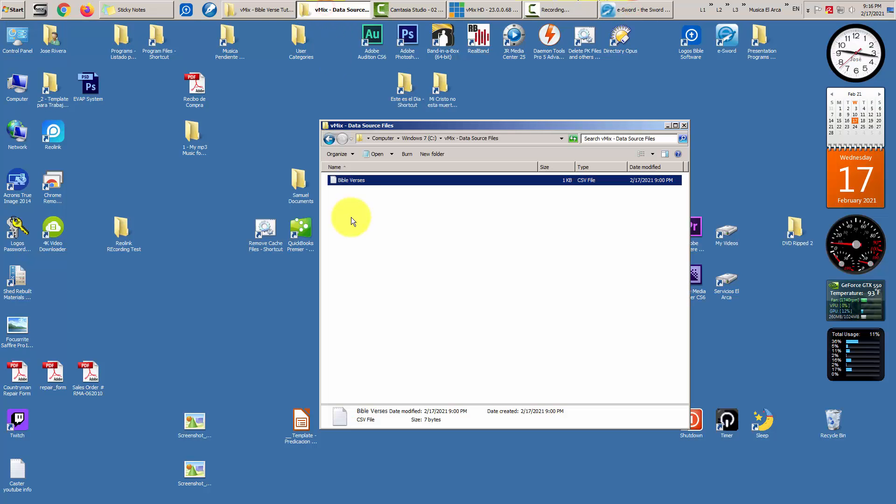
pyautogui.doubleClick(361, 181)
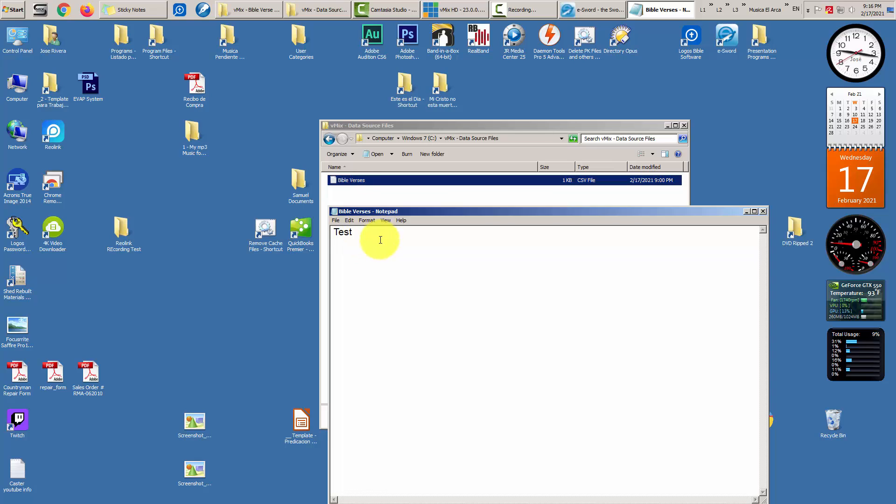
# - Replace the 'Test' placeholder with the pasted verse 'John 11:35 Jesus wept.'
pyautogui.moveTo(380, 237); pyautogui.dragTo(248, 227)
pyautogui.moveTo(441, 213); pyautogui.dragTo(398, 192)
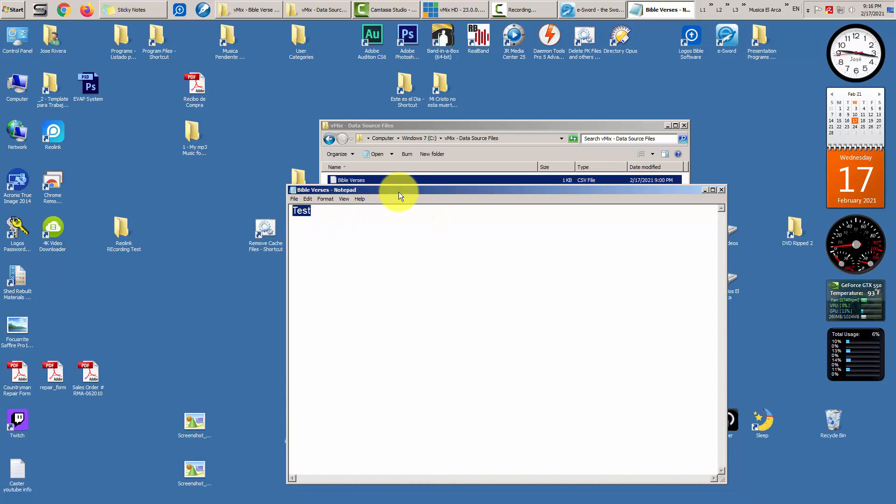
pyautogui.press('Delete')
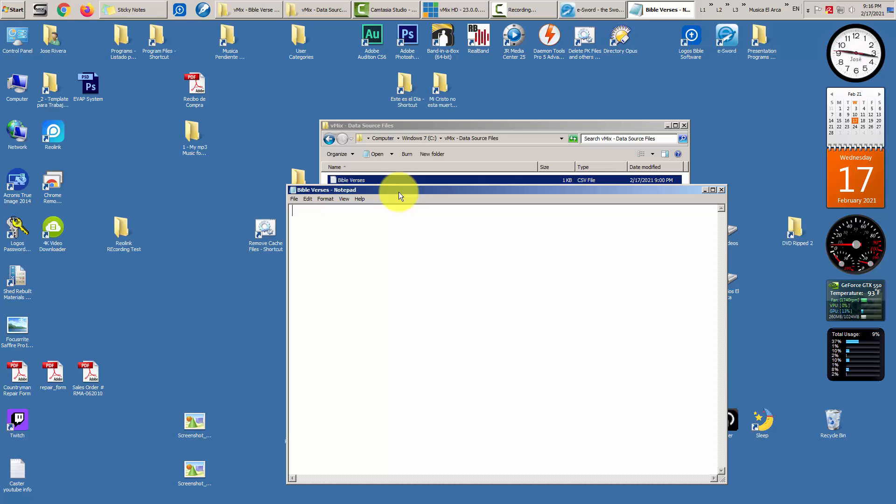
pyautogui.click(308, 200)
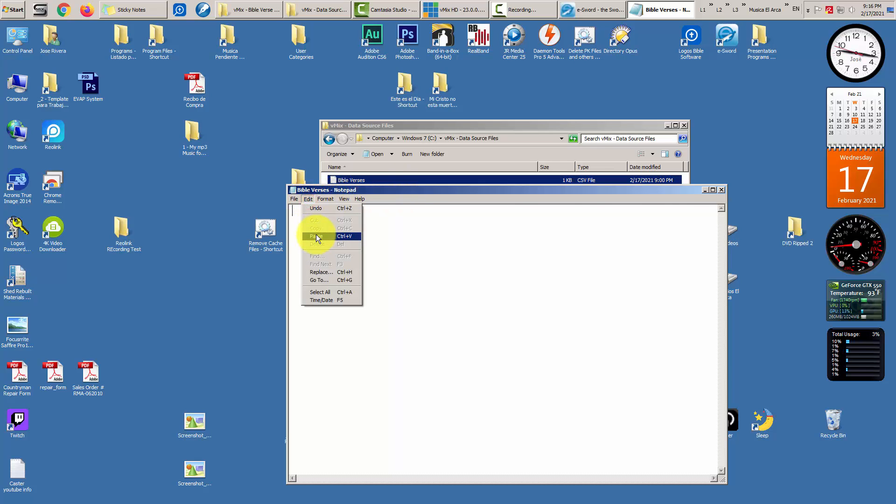
pyautogui.click(316, 235)
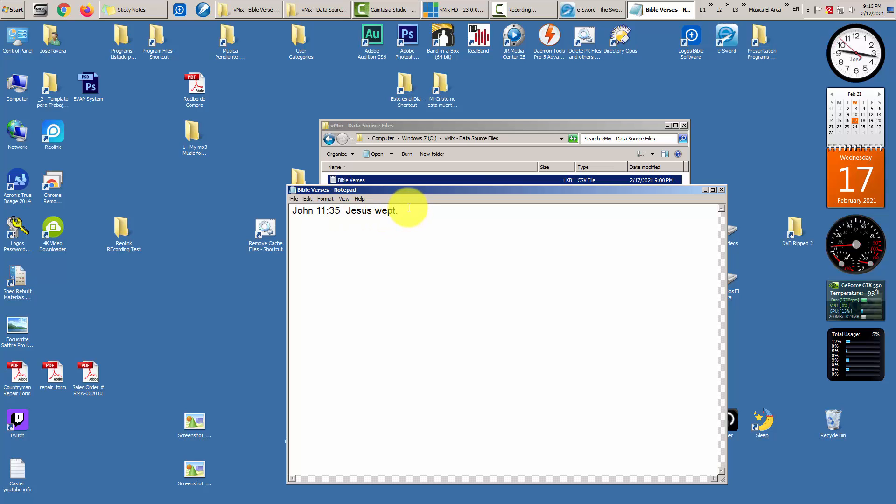
pyautogui.click(598, 11)
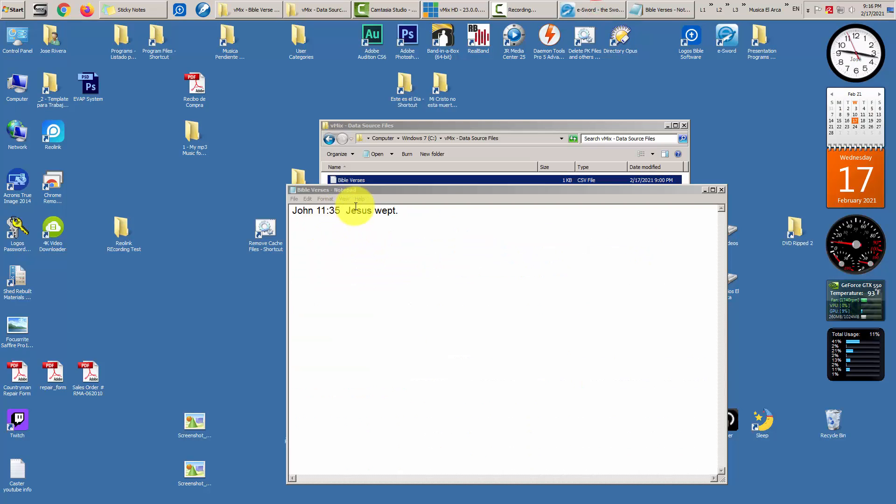
# - Add double quotes around the John 11:35 reference on the first line
pyautogui.click(416, 209)
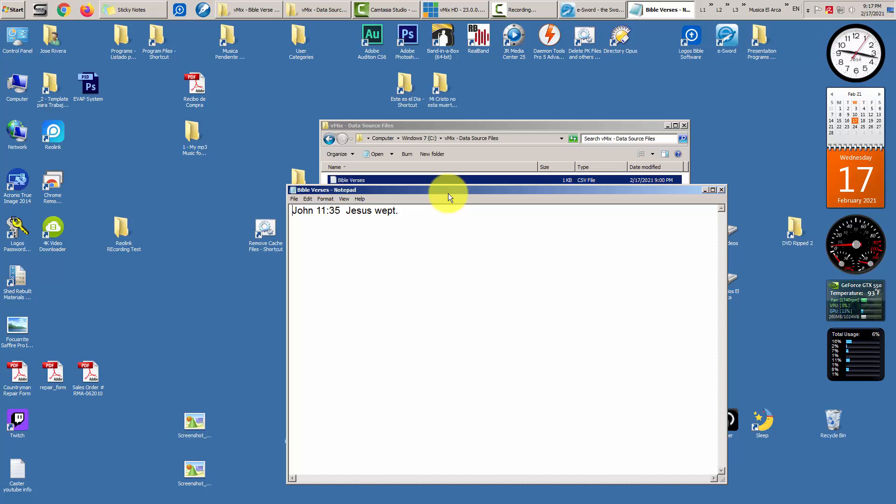
pyautogui.write('"')
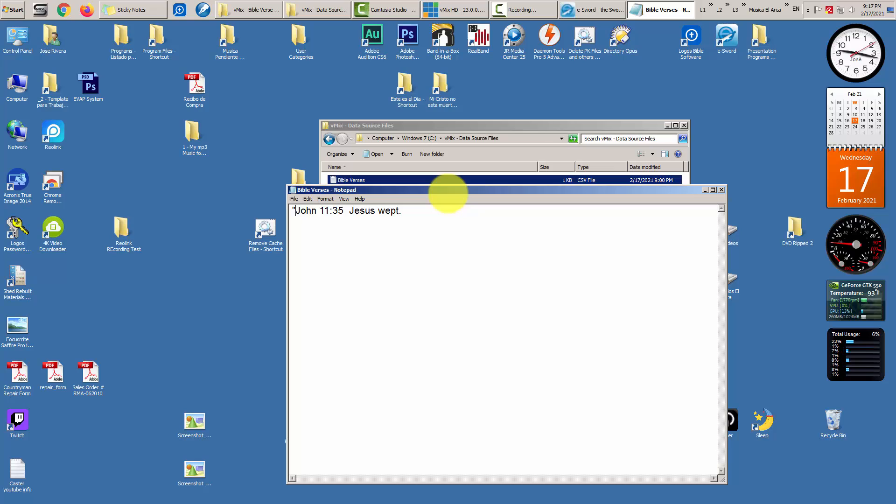
pyautogui.press('Right')
pyautogui.press('Right')
pyautogui.press('Right')
pyautogui.press('Right')
pyautogui.press('Right')
pyautogui.press('Right')
pyautogui.press('Right')
pyautogui.press('Right')
pyautogui.write('"')
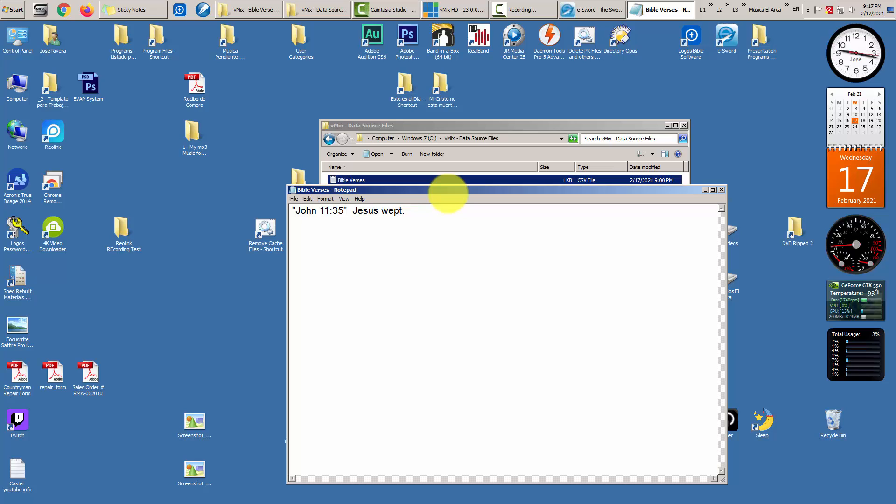
# - Paste a trial copy of the verse line onto a second line and trim it
pyautogui.press('Return')
pyautogui.hotkey('ctrl', 'a')
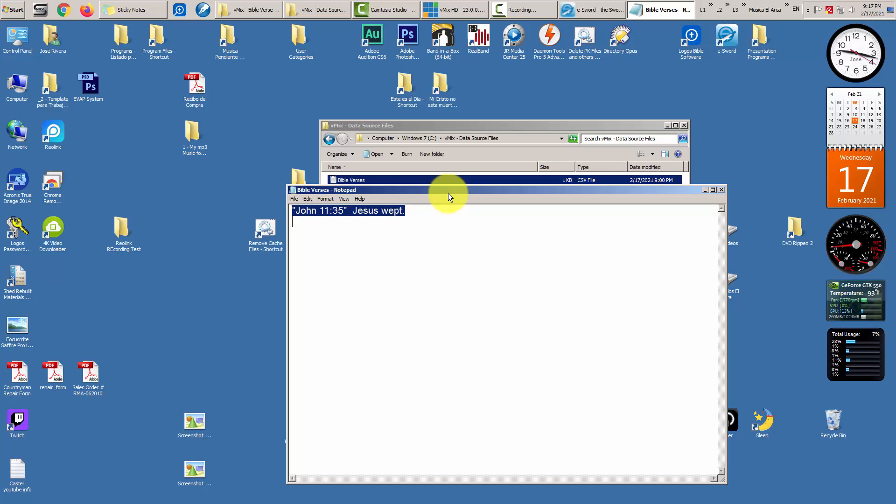
pyautogui.press('Down')
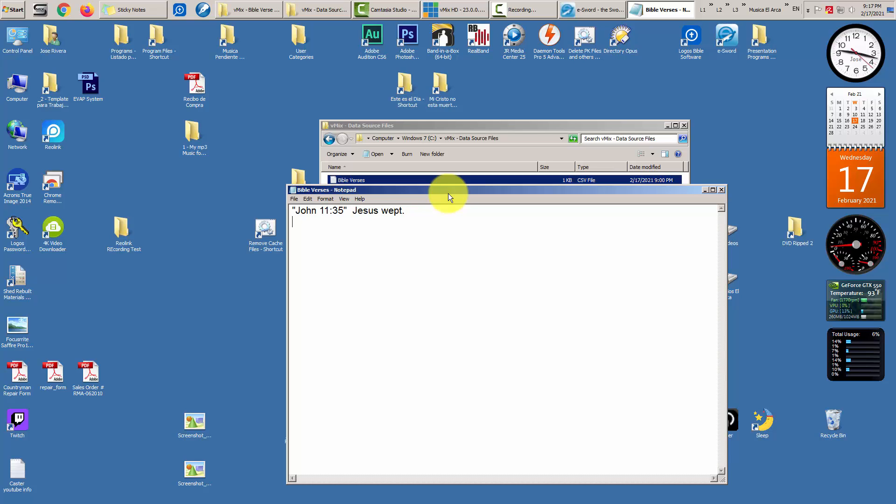
pyautogui.hotkey('ctrl', 'v')
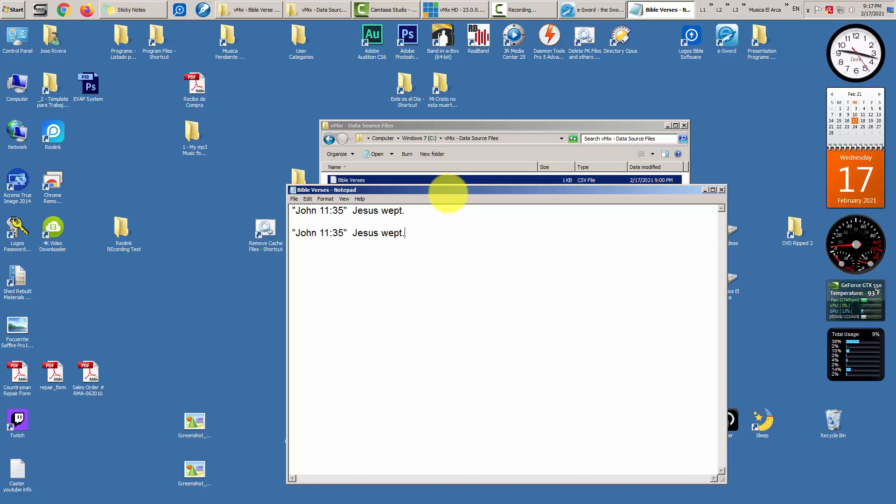
pyautogui.hotkey('ctrl', 'v')
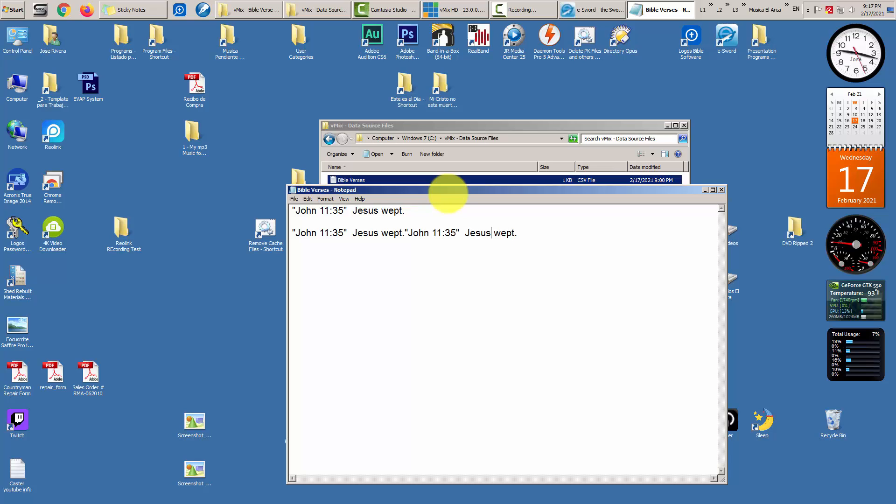
pyautogui.press('Left')
pyautogui.press('Left')
pyautogui.press('Left')
pyautogui.press('Delete')
pyautogui.press('Delete')
pyautogui.press('Delete')
pyautogui.press('Delete')
pyautogui.press('Delete')
pyautogui.press('Delete')
pyautogui.press('Delete')
pyautogui.press('Delete')
pyautogui.press('Delete')
pyautogui.press('Delete')
pyautogui.press('Delete')
pyautogui.press('Delete')
pyautogui.press('Delete')
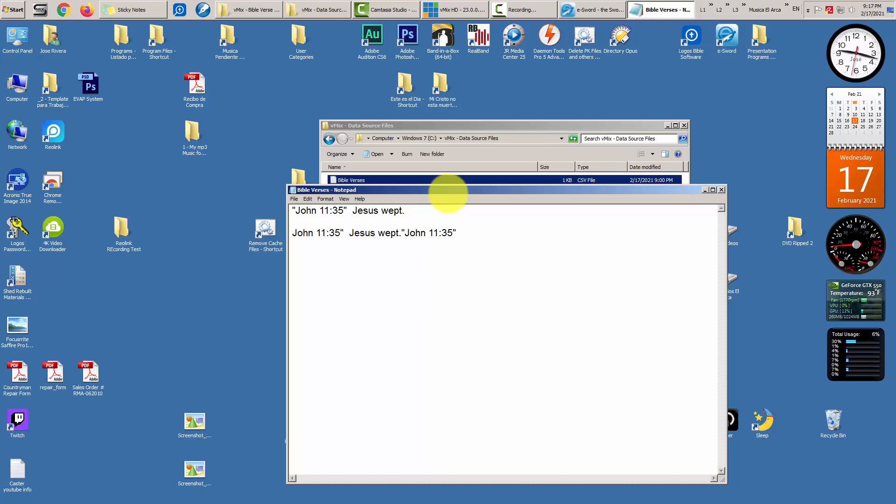
pyautogui.press('Delete')
pyautogui.press('Delete')
pyautogui.press('Delete')
pyautogui.press('Delete')
pyautogui.press('Delete')
pyautogui.press('Delete')
pyautogui.press('Delete')
pyautogui.press('Delete')
pyautogui.press('Delete')
pyautogui.press('Delete')
pyautogui.press('Delete')
pyautogui.press('Delete')
pyautogui.press('Delete')
pyautogui.press('Delete')
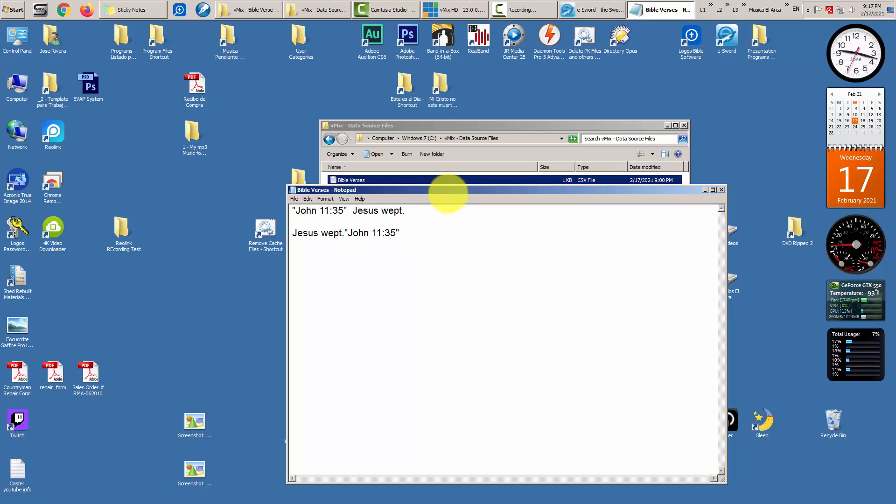
# - Insert the "," separator before Jesus and a closing quote after wept
pyautogui.press('Up')
pyautogui.press('Up')
pyautogui.press('Right')
pyautogui.press('Right')
pyautogui.press('Right')
pyautogui.press('Right')
pyautogui.press('Right')
pyautogui.press('Right')
pyautogui.press('Right')
pyautogui.press('Right')
pyautogui.press('Right')
pyautogui.press('Right')
pyautogui.press('Right')
pyautogui.press('Right')
pyautogui.write(',')
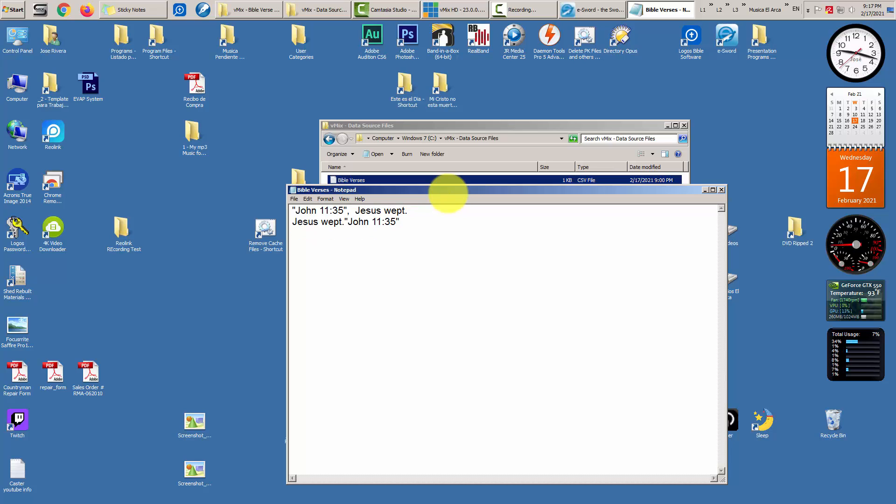
pyautogui.write('"')
pyautogui.press('Delete')
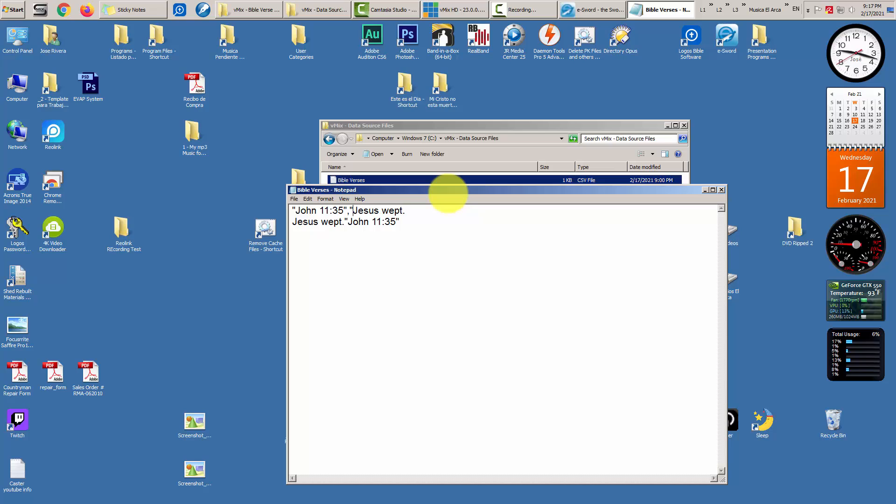
pyautogui.press('Right')
pyautogui.press('Right')
pyautogui.press('Right')
pyautogui.press('Right')
pyautogui.press('Right')
pyautogui.press('Right')
pyautogui.press('Right')
pyautogui.press('Right')
pyautogui.press('Right')
pyautogui.press('Right')
pyautogui.press('Right')
pyautogui.write('"')
pyautogui.press('Right')
pyautogui.press('Return')
pyautogui.write('"')
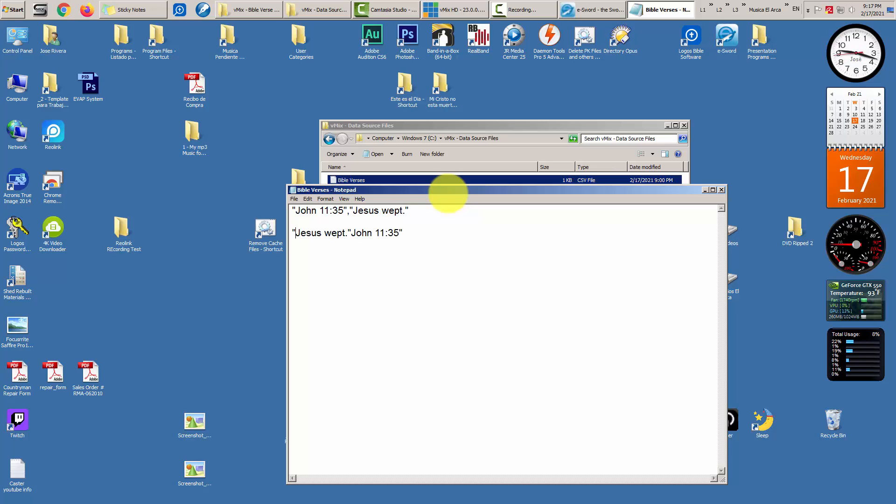
pyautogui.press('Right')
pyautogui.press('Right')
pyautogui.press('Right')
pyautogui.press('Right')
pyautogui.press('Right')
pyautogui.press('Right')
pyautogui.press('Right')
pyautogui.press('Right')
pyautogui.press('Right')
pyautogui.press('Right')
pyautogui.press('Right')
pyautogui.write(',"')
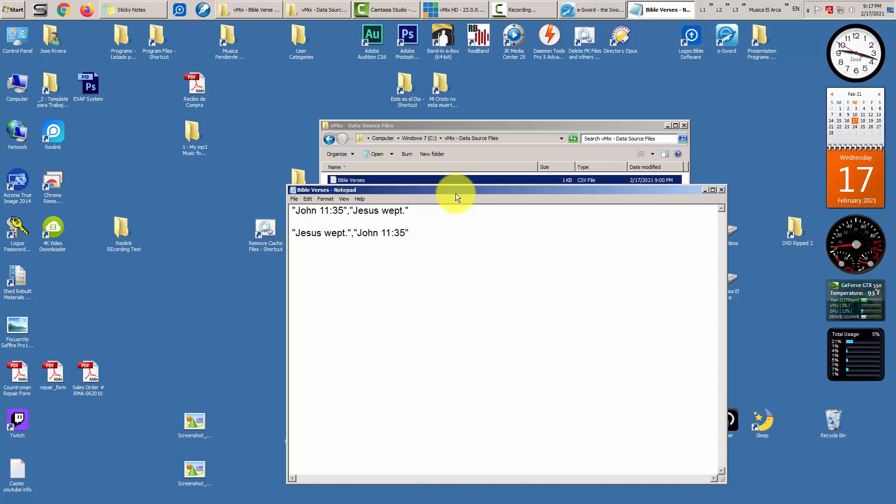
# - Delete the reversed trial line, leaving the single quoted, comma-separated verse line
pyautogui.click(312, 217)
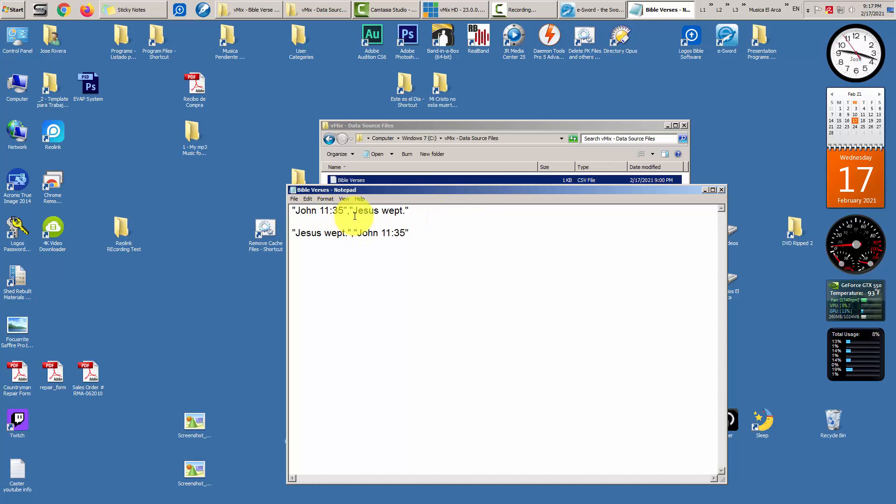
pyautogui.moveTo(354, 212); pyautogui.dragTo(405, 216)
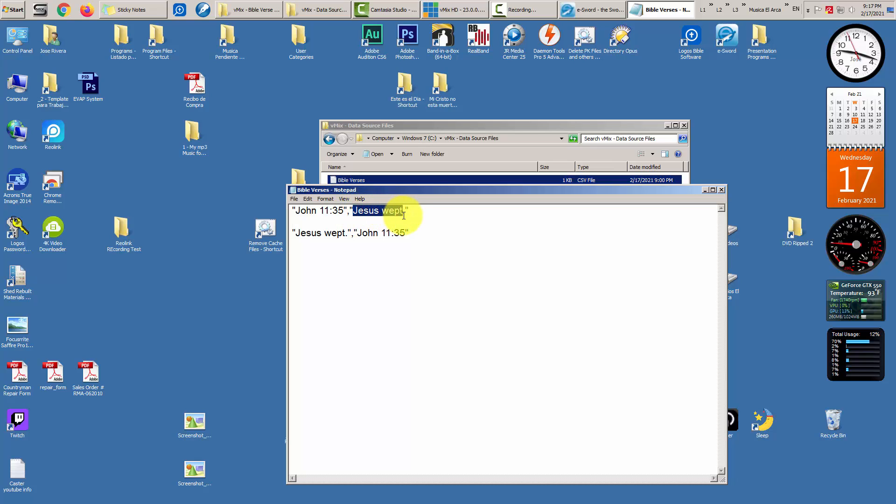
pyautogui.moveTo(298, 233)
pyautogui.mouseDown()
pyautogui.moveTo(431, 231)
pyautogui.moveTo(299, 230)
pyautogui.moveTo(272, 243)
pyautogui.moveTo(283, 244)
pyautogui.mouseUp()
pyautogui.press('Delete')
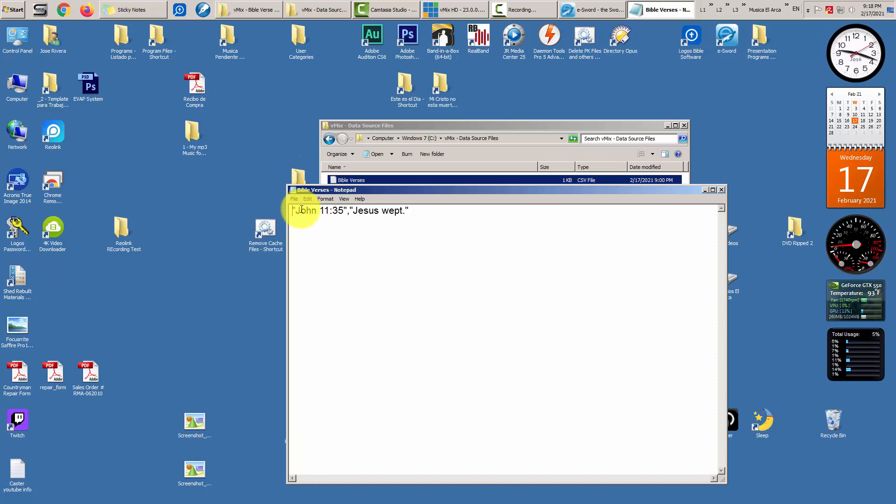
pyautogui.moveTo(295, 211); pyautogui.dragTo(405, 213)
pyautogui.click(356, 211)
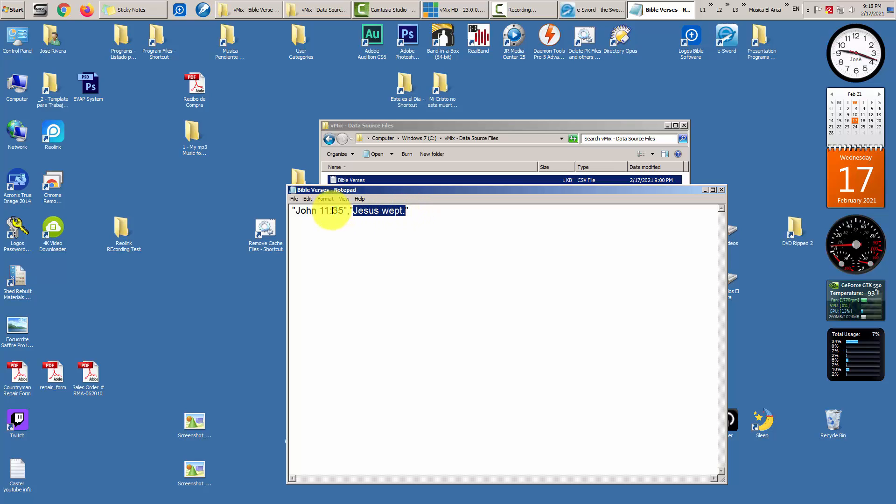
pyautogui.click(352, 236)
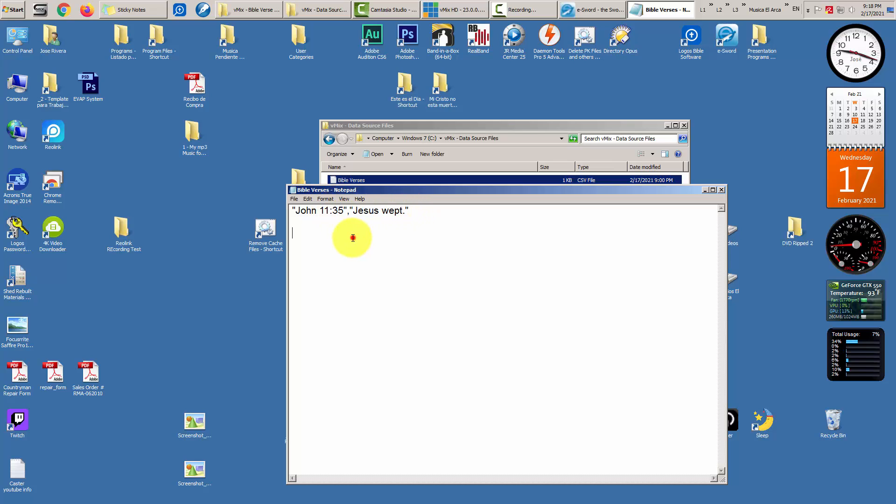
pyautogui.click(417, 216)
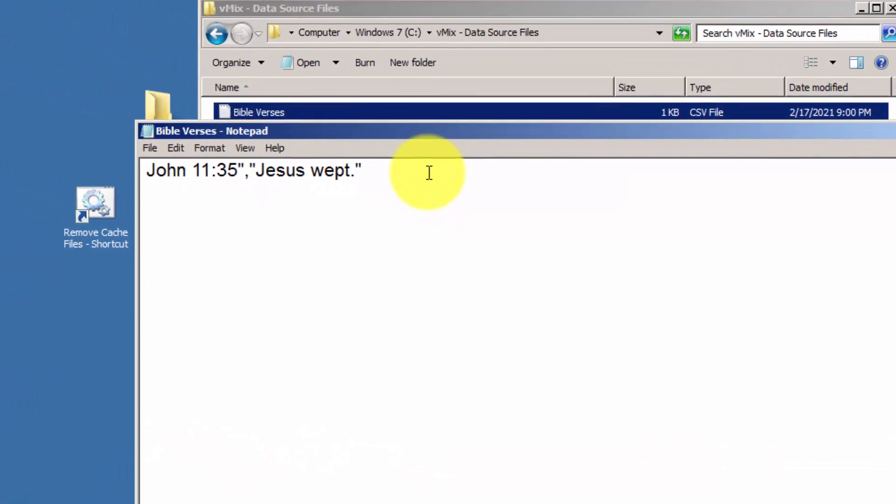
# - Add the opening quote at the line start, then check each quote and comma in the line
pyautogui.press('Home')
pyautogui.write('"')
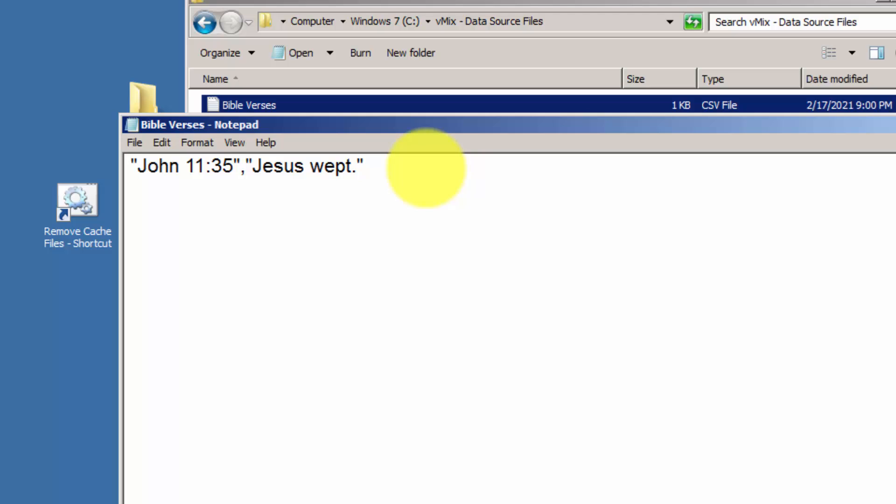
pyautogui.press('Right')
pyautogui.press('Right')
pyautogui.press('Right')
pyautogui.press('Right')
pyautogui.press('Right')
pyautogui.press('Right')
pyautogui.press('Right')
pyautogui.press('Right')
pyautogui.press('Right')
pyautogui.press('Right')
pyautogui.press('Left')
pyautogui.press('Right')
pyautogui.press('Left')
pyautogui.press('Right')
pyautogui.press('Left')
pyautogui.press('Right')
pyautogui.press('Left')
pyautogui.press('Right')
pyautogui.press('Right')
pyautogui.press('Left')
pyautogui.press('Right')
pyautogui.press('Left')
pyautogui.press('Right')
pyautogui.press('Right')
pyautogui.press('Left')
pyautogui.press('Right')
pyautogui.press('Left')
pyautogui.press('Right')
pyautogui.press('Left')
pyautogui.press('Right')
pyautogui.press('Left')
pyautogui.press('Right')
pyautogui.press('Left')
pyautogui.press('Right')
pyautogui.press('Left')
pyautogui.press('Right')
pyautogui.press('Right')
pyautogui.press('Left')
pyautogui.press('Right')
pyautogui.press('Right')
pyautogui.press('Right')
pyautogui.press('Right')
pyautogui.press('Right')
pyautogui.press('Right')
pyautogui.press('Right')
pyautogui.press('Right')
pyautogui.press('Right')
pyautogui.press('Right')
pyautogui.press('Right')
pyautogui.press('Right')
pyautogui.press('Right')
pyautogui.press('Left')
pyautogui.press('Right')
pyautogui.press('Left')
pyautogui.press('Right')
pyautogui.press('Left')
pyautogui.press('Right')
pyautogui.press('Right')
pyautogui.press('Right')
pyautogui.press('Right')
pyautogui.press('Right')
pyautogui.press('Right')
pyautogui.press('Right')
pyautogui.press('Right')
pyautogui.press('Right')
pyautogui.press('Right')
pyautogui.press('Right')
pyautogui.press('Right')
pyautogui.press('End')
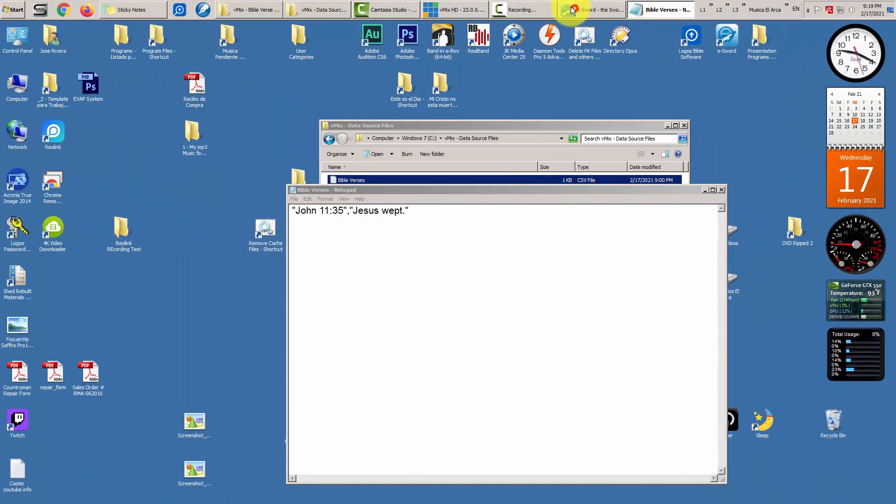
# - Go to Luke chapter 17 in e-Sword and select verse 17:32
pyautogui.click(568, 9)
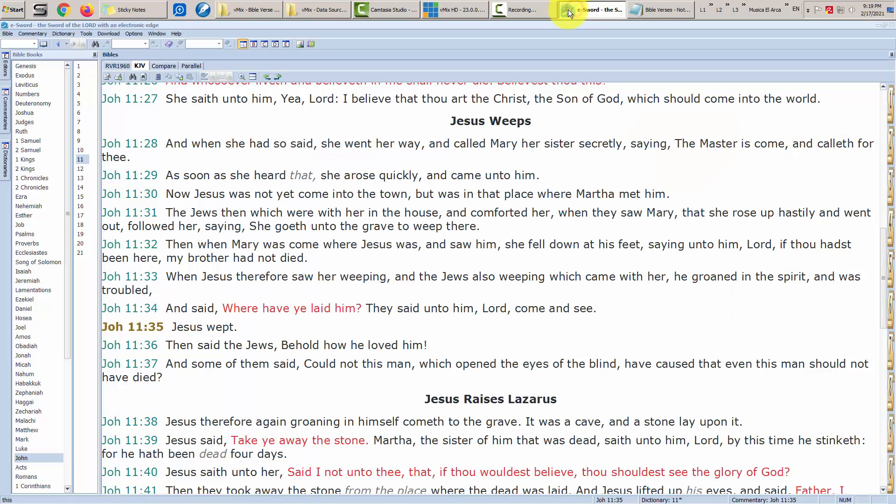
pyautogui.click(48, 454)
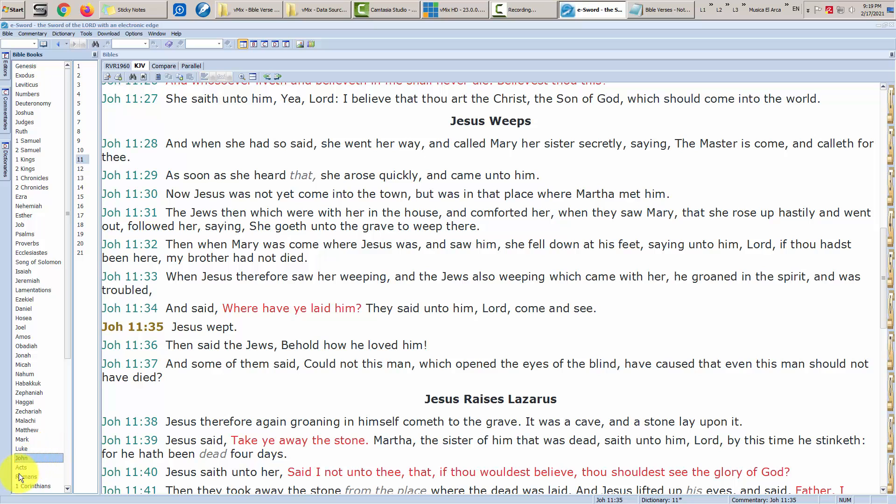
pyautogui.click(25, 449)
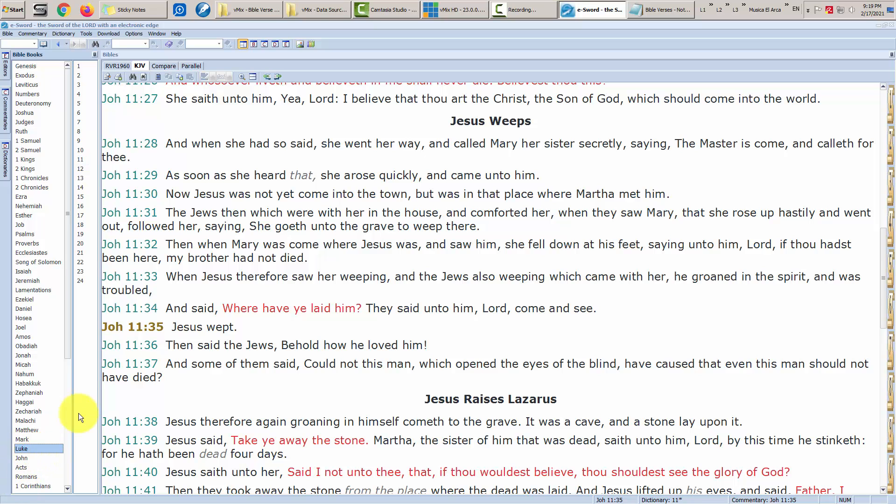
pyautogui.click(81, 215)
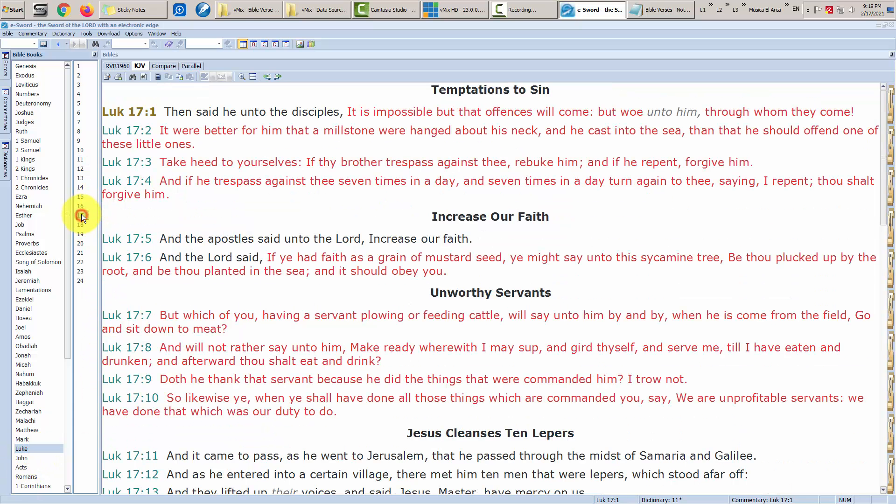
pyautogui.scroll(-5, 193, 325)
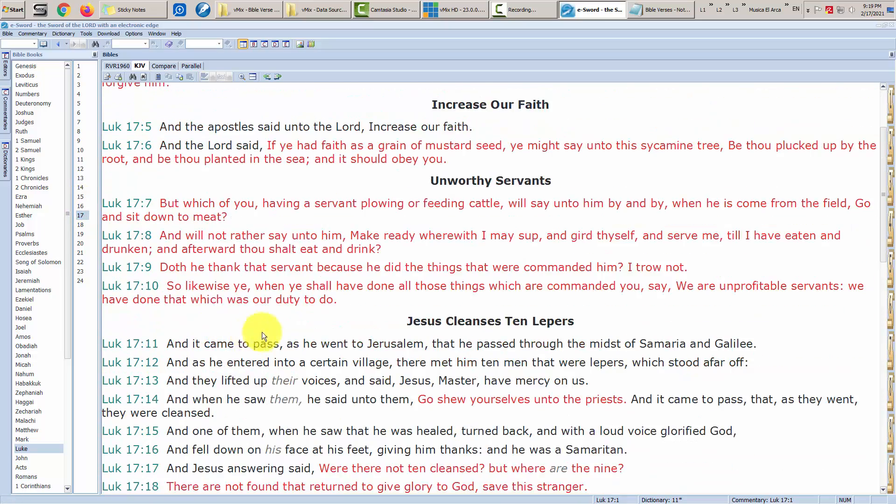
pyautogui.scroll(-8, 285, 333)
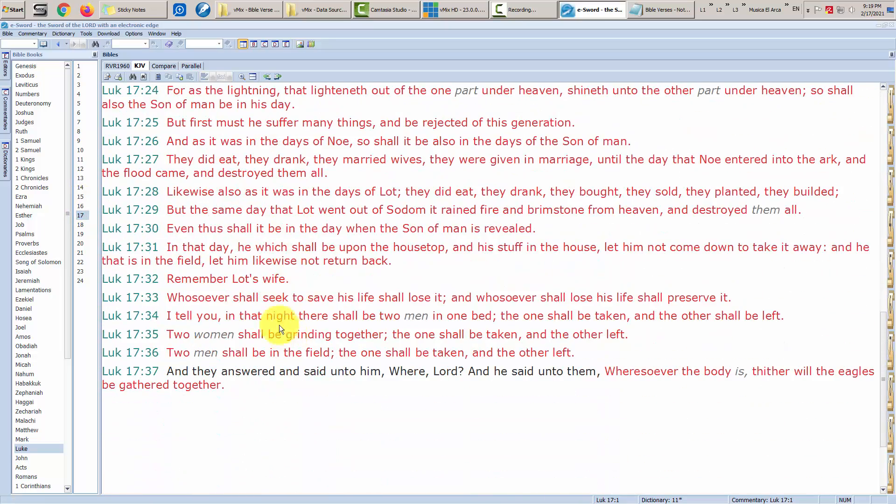
pyautogui.click(147, 277)
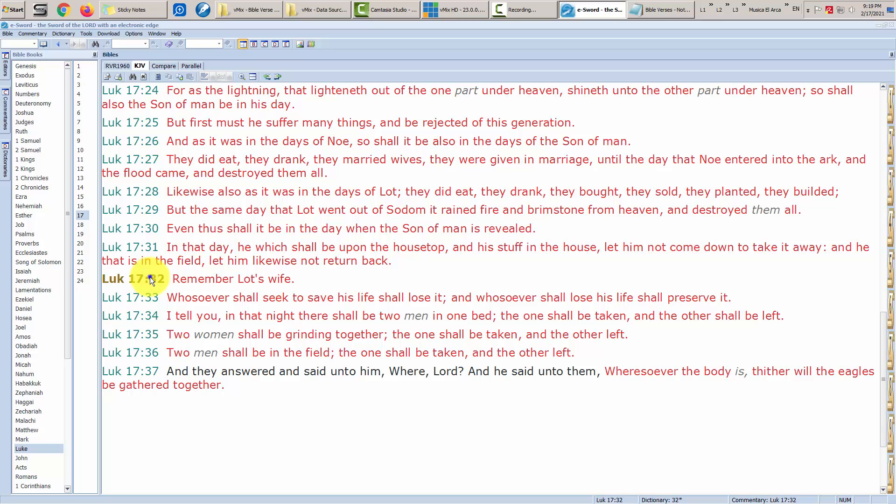
# - Copy Luke 17:32, 'Remember Lot's wife.', via Copy Verses and return to Notepad
pyautogui.rightClick(150, 276)
pyautogui.click(194, 307)
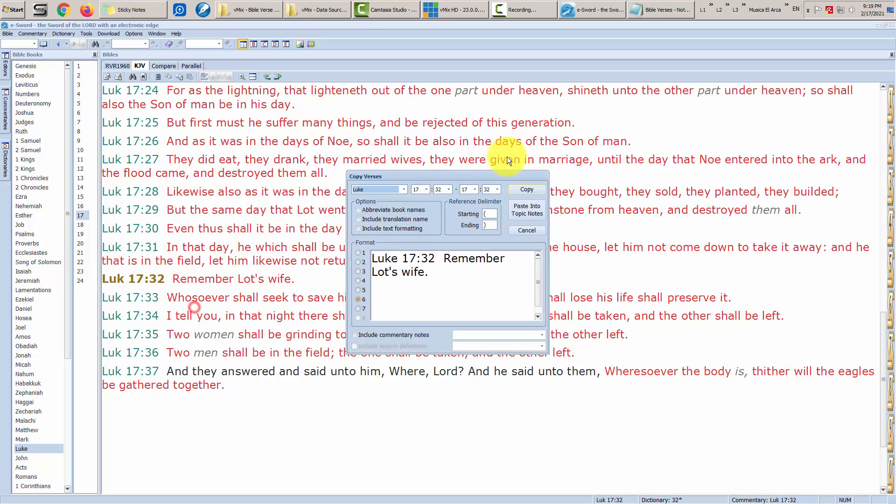
pyautogui.click(522, 190)
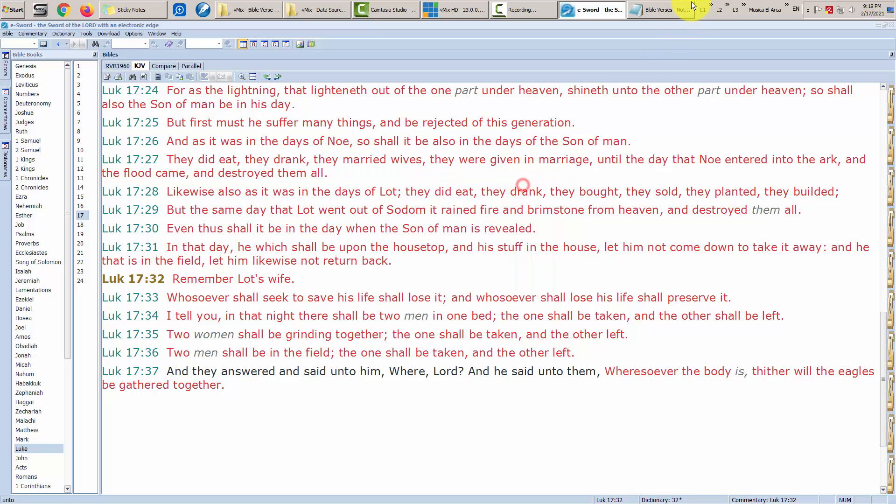
pyautogui.click(666, 9)
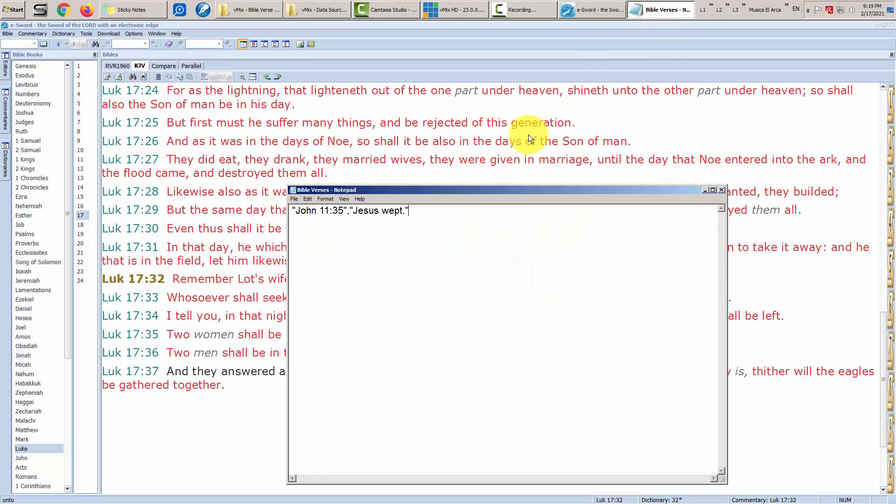
# - Paste Luke 17:32 as line two, formatted "Luke 17:32","Remember Lot's wife.", then return to e-Sword
pyautogui.click(310, 202)
pyautogui.click(319, 235)
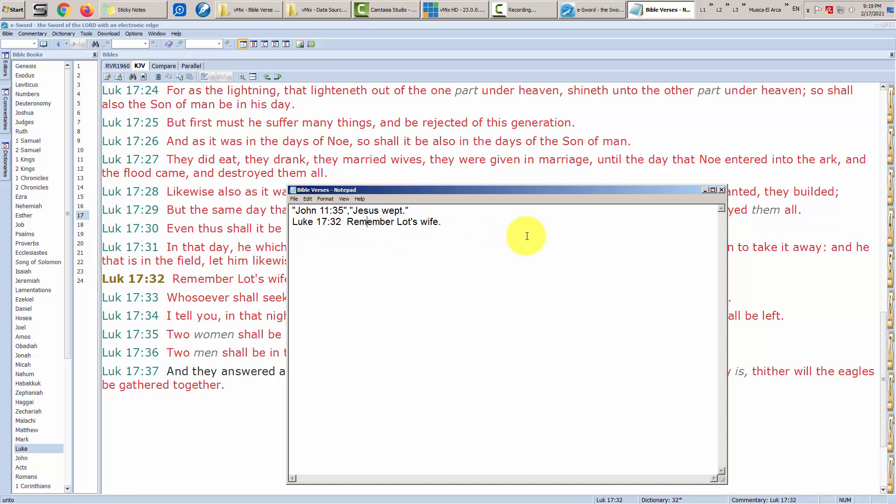
pyautogui.press('Home')
pyautogui.write('"')
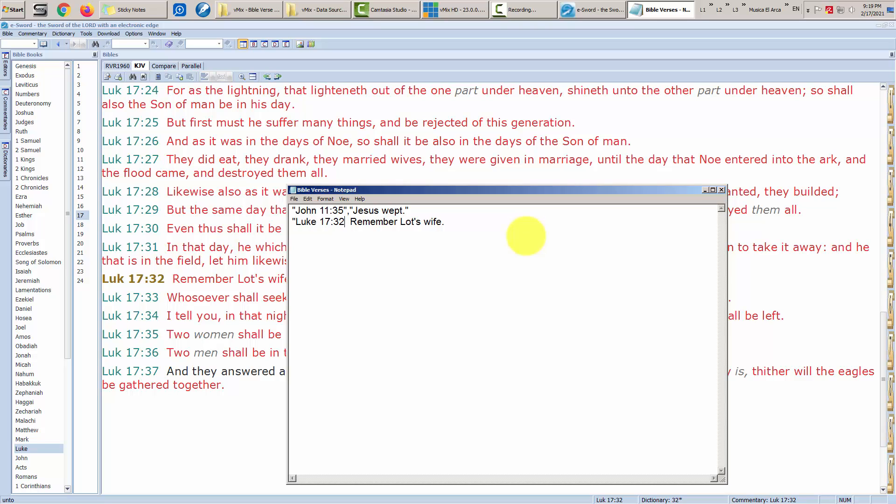
pyautogui.write('"')
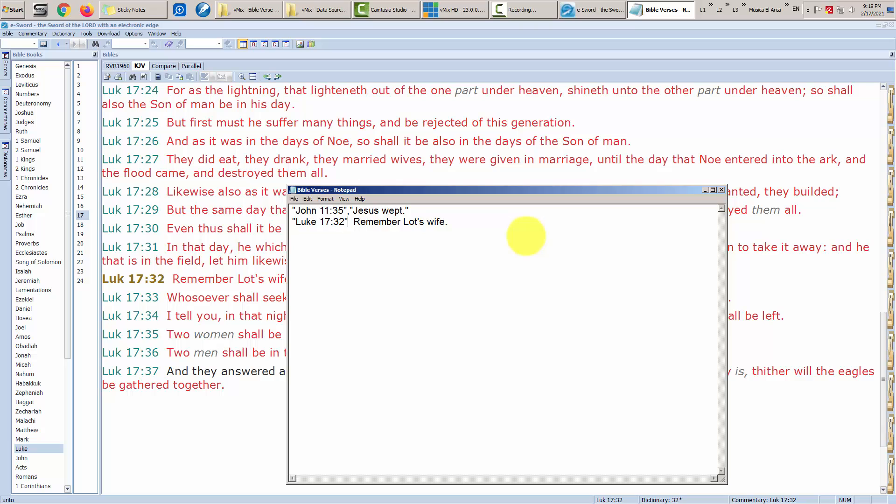
pyautogui.write(',"')
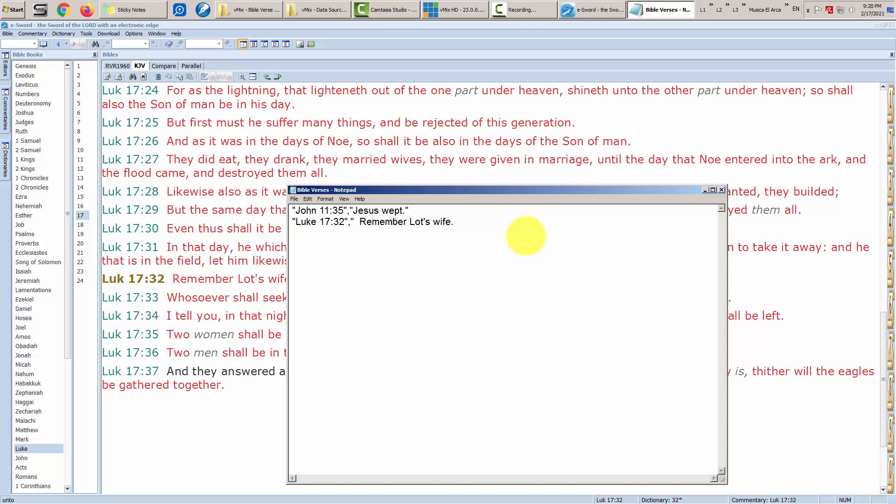
pyautogui.press('Delete')
pyautogui.press('Delete')
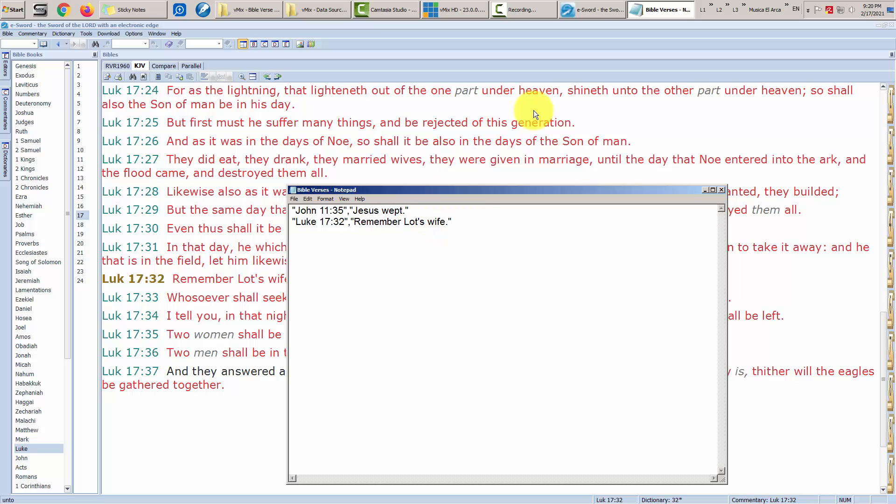
pyautogui.click(590, 8)
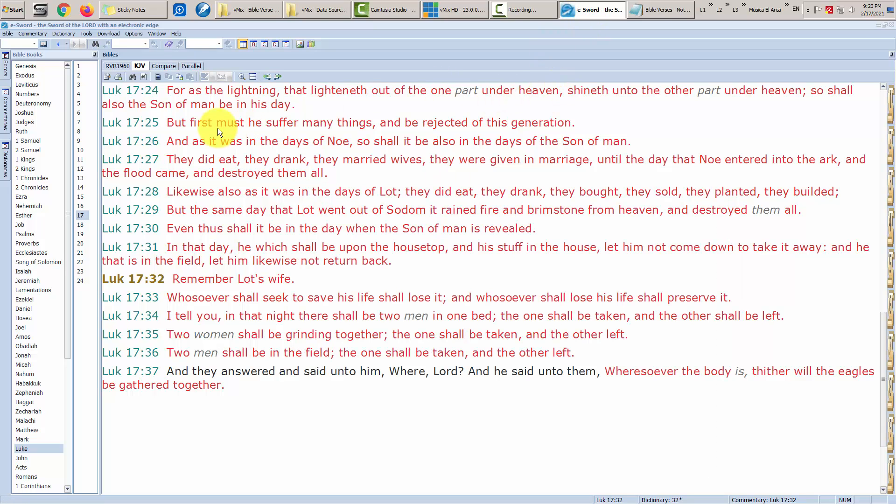
# - Copy Exodus 20:13, "Thou shalt not kill.", via Copy Verses in e-Sword, then minimize e-Sword
pyautogui.click(28, 76)
pyautogui.click(81, 245)
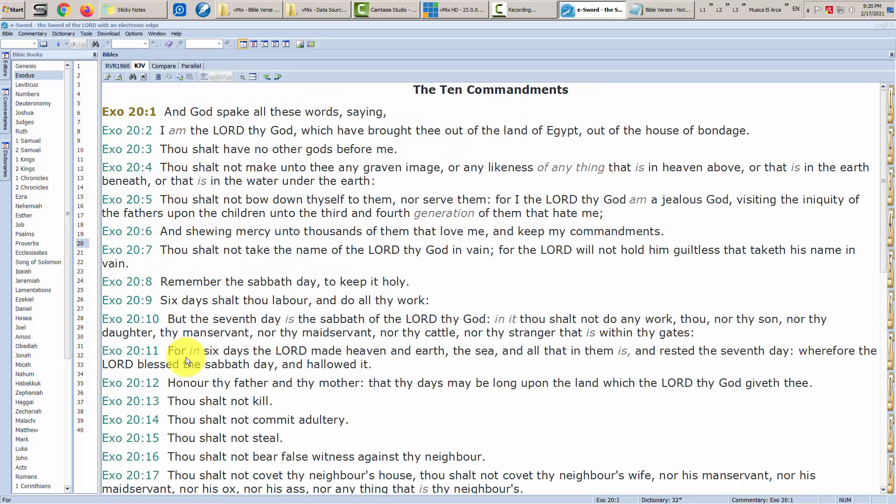
pyautogui.click(144, 400)
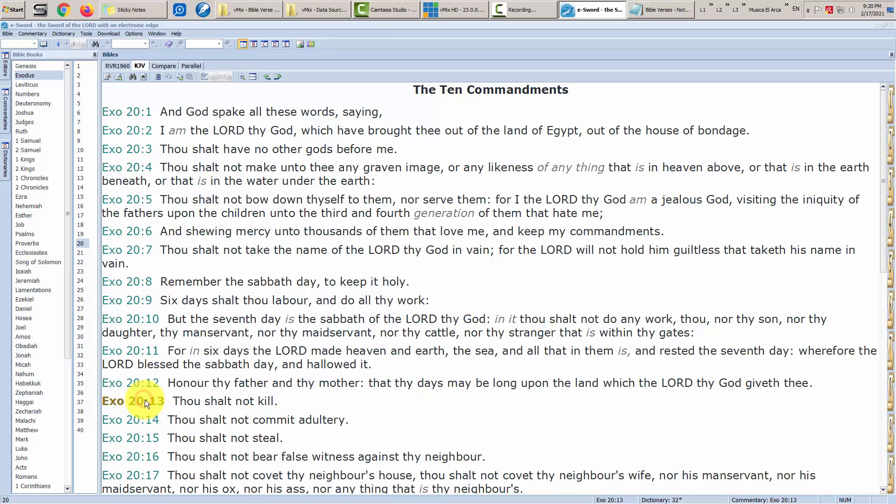
pyautogui.rightClick(145, 400)
pyautogui.click(189, 430)
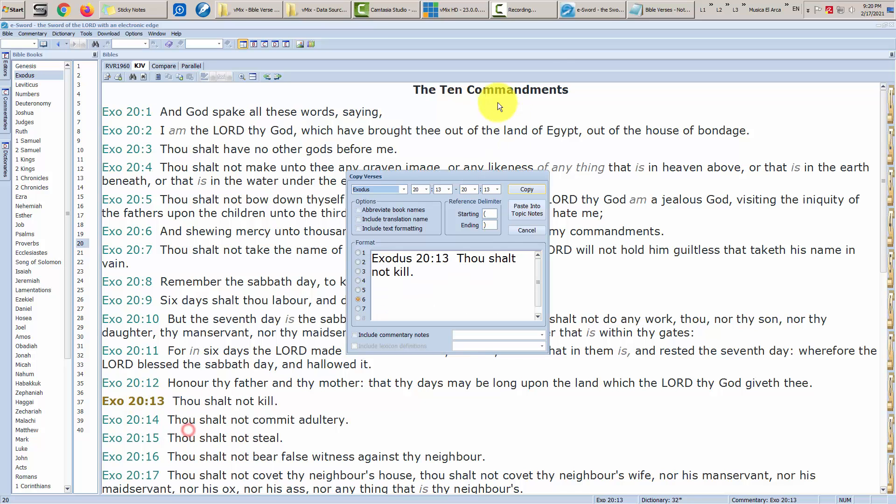
pyautogui.click(528, 189)
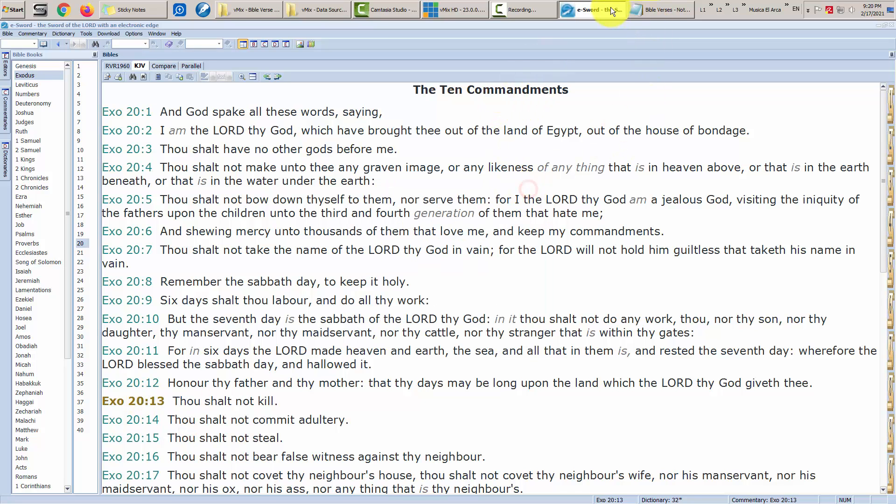
pyautogui.click(586, 10)
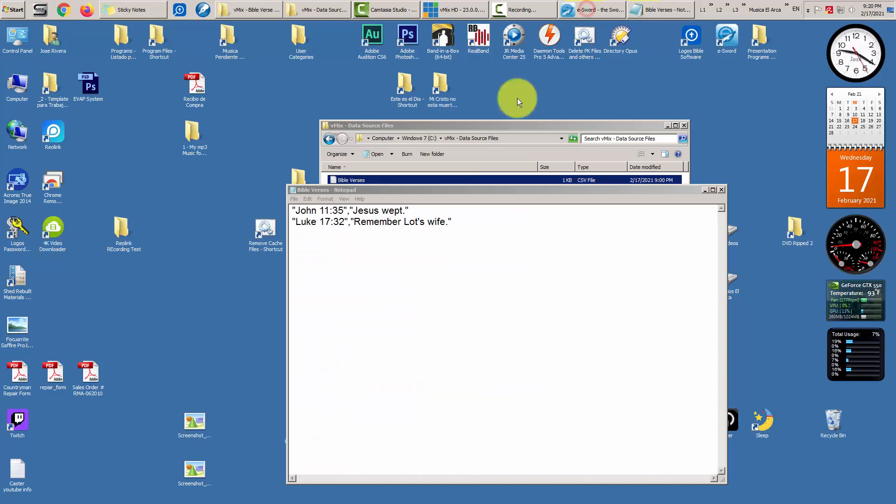
# - Paste the copied Exodus 20:13 verse into Notepad and remove the blank line above it
pyautogui.click(309, 240)
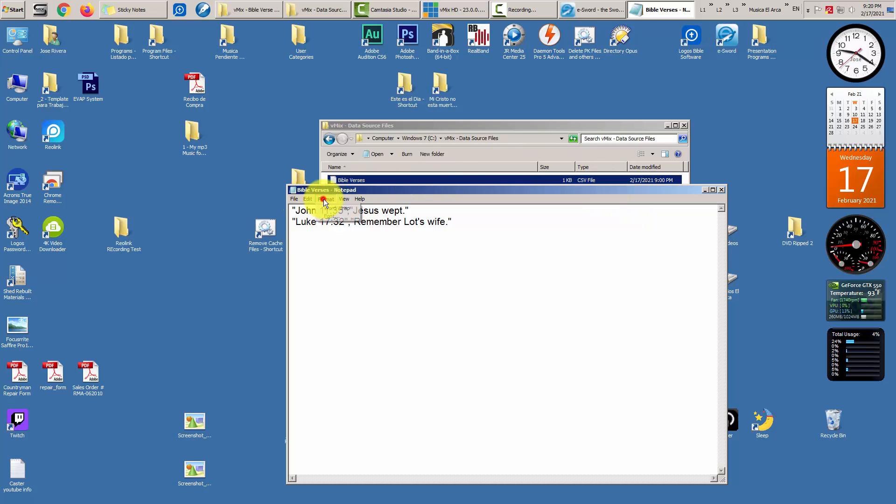
pyautogui.click(310, 198)
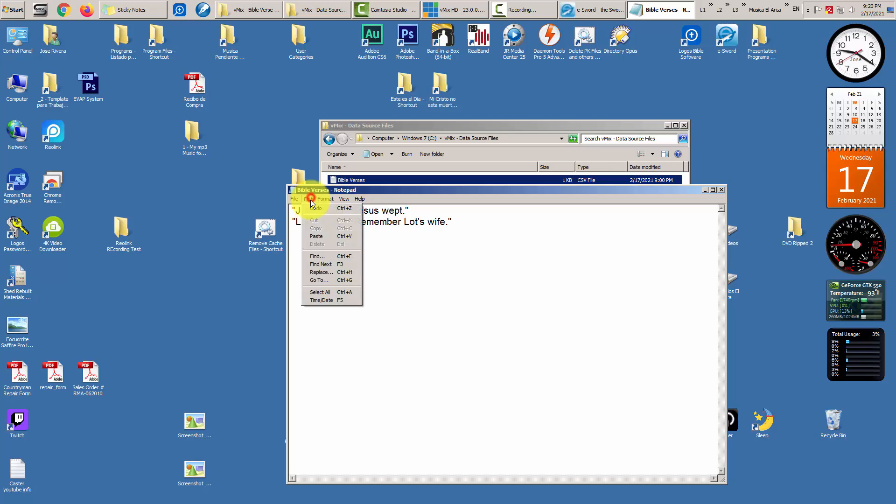
pyautogui.click(316, 236)
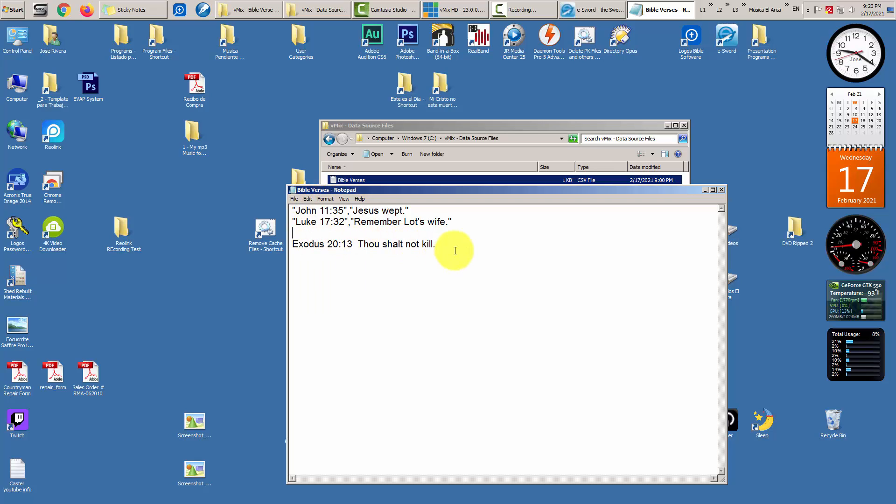
pyautogui.press('BackSpace')
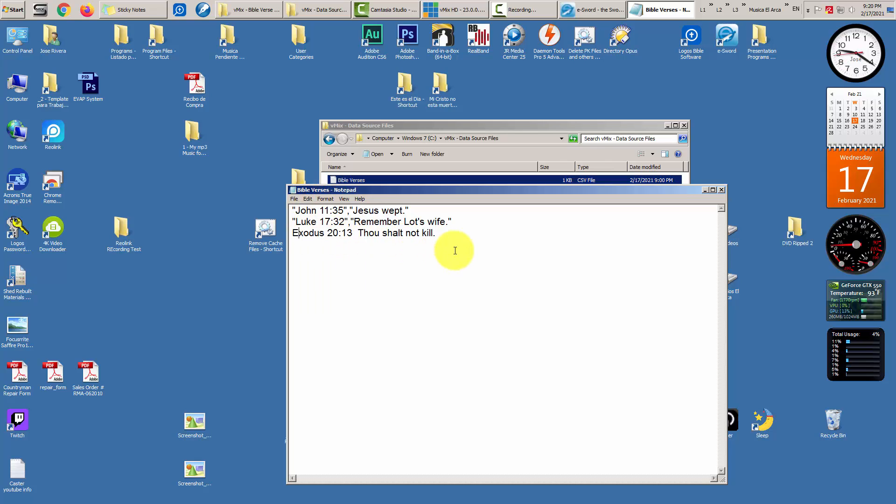
# - Format it as "Exodus 20:13","Thou shalt not kill." and start a new line
pyautogui.write('"')
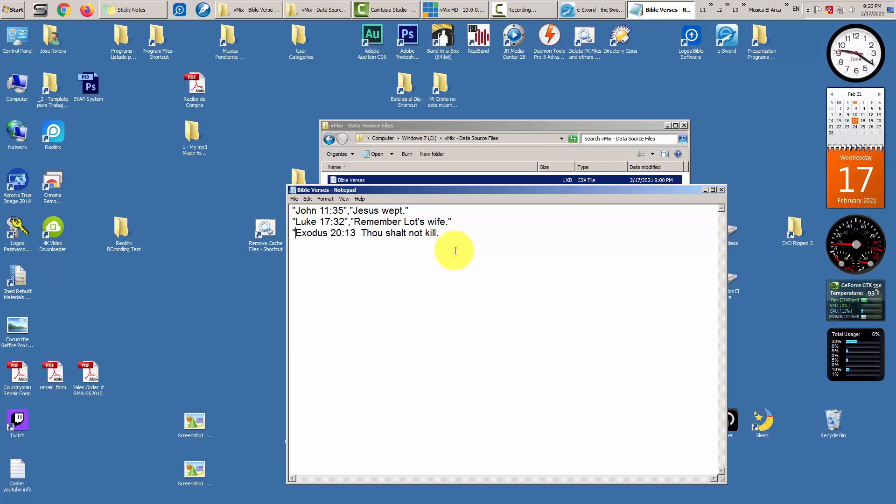
pyautogui.press('Right')
pyautogui.press('Right')
pyautogui.press('Right')
pyautogui.press('Right')
pyautogui.press('Right')
pyautogui.press('Right')
pyautogui.press('Right')
pyautogui.write('","')
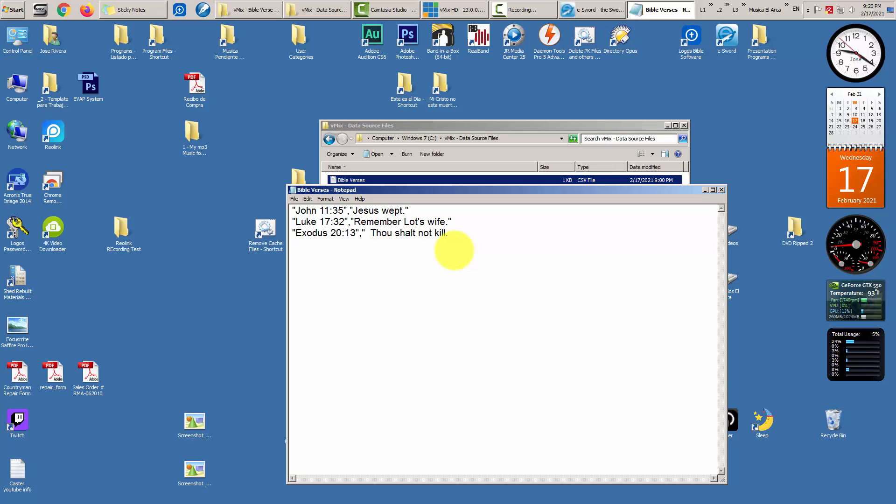
pyautogui.press('Delete')
pyautogui.press('Delete')
pyautogui.press('Right')
pyautogui.press('Right')
pyautogui.press('Right')
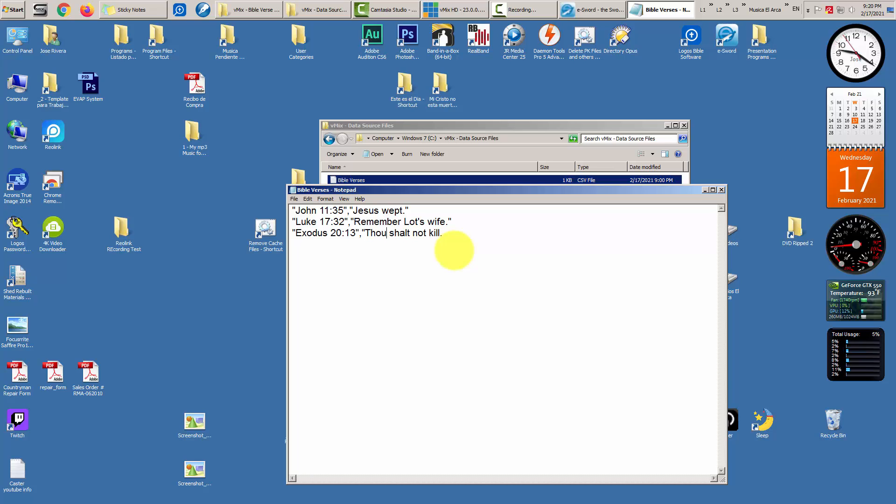
pyautogui.press('Right')
pyautogui.press('Right')
pyautogui.press('Right')
pyautogui.write('"')
pyautogui.press('Return')
# - Copy Exodus 20:15 with e-Sword's Copy Verses, then minimize e-Sword
pyautogui.click(595, 9)
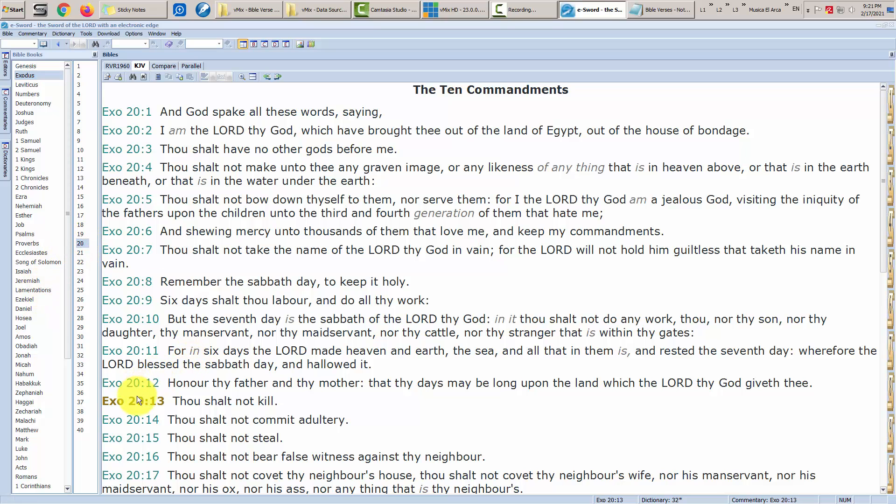
pyautogui.click(147, 441)
pyautogui.rightClick(147, 438)
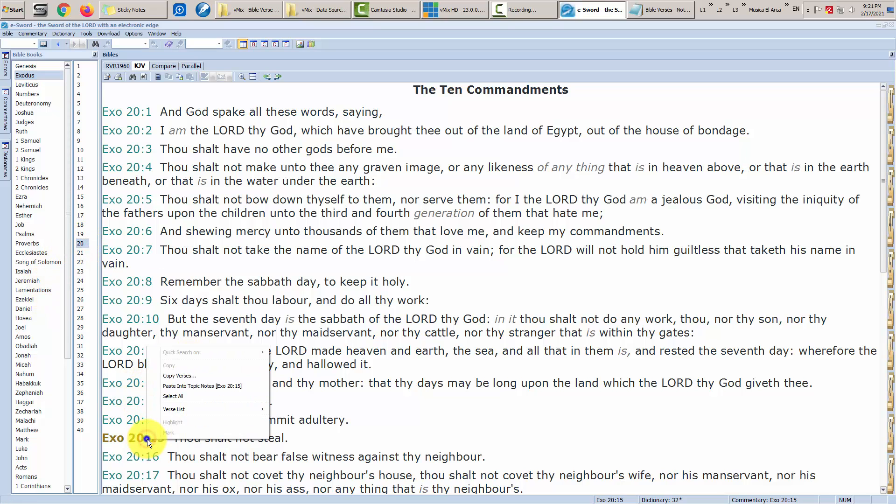
pyautogui.click(181, 378)
pyautogui.click(523, 188)
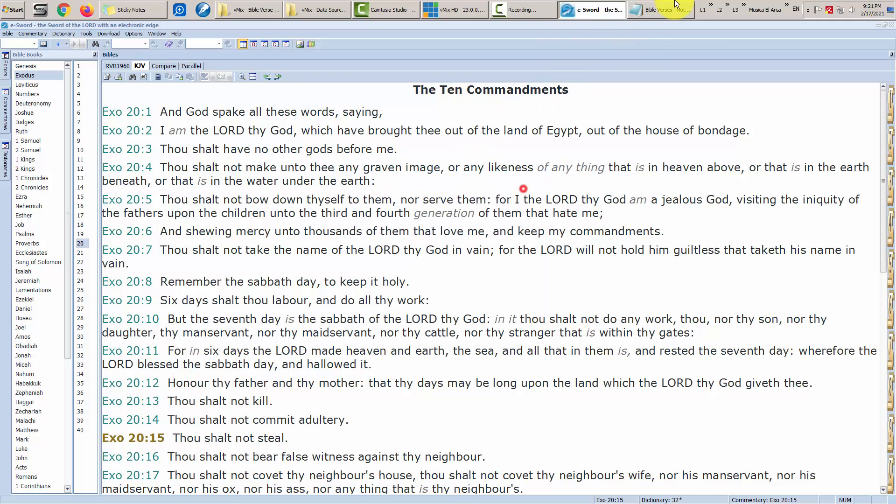
pyautogui.click(592, 16)
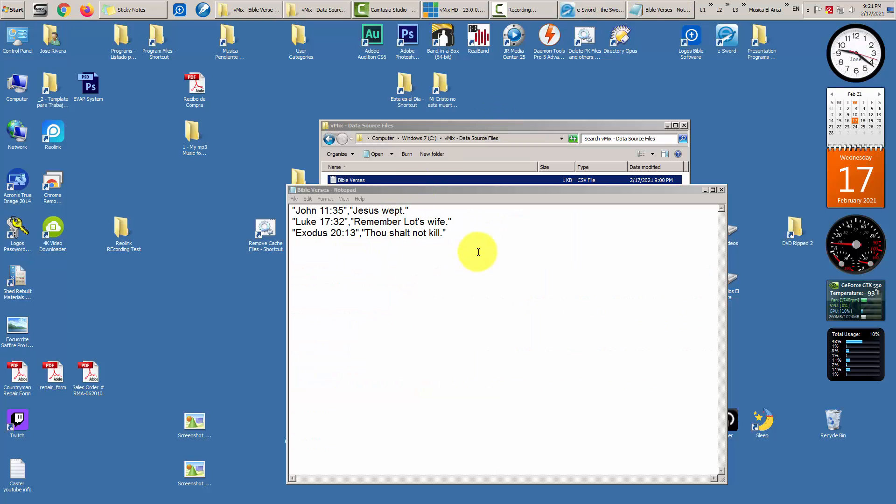
# - Paste the Exodus 20:15 verse on a new fourth line in Notepad
pyautogui.click(467, 237)
pyautogui.press('Return')
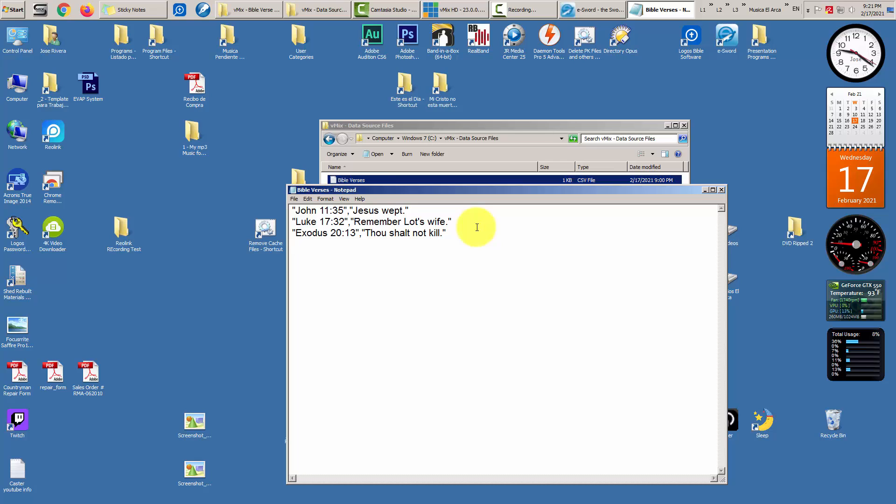
pyautogui.click(308, 200)
pyautogui.click(317, 240)
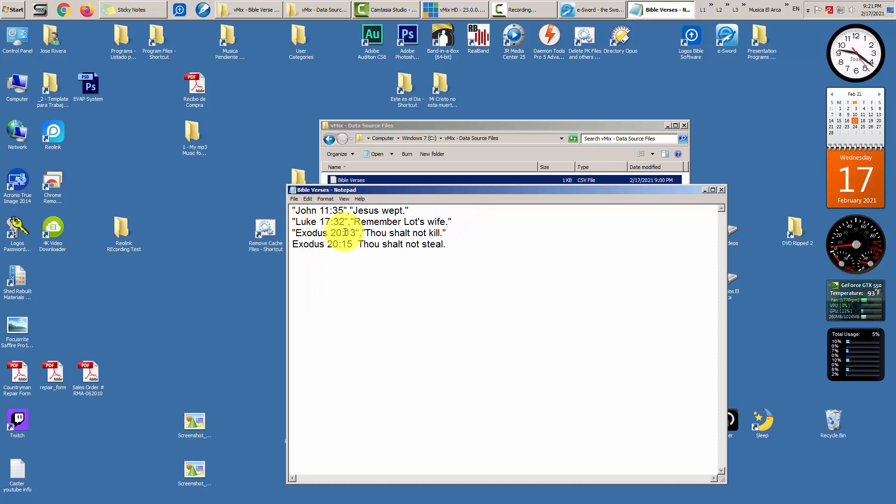
# - Format the fourth line as "Exodus 20:15","Thou shalt not steal."
pyautogui.press('Home')
pyautogui.write('"')
pyautogui.press('Right')
pyautogui.press('Right')
pyautogui.press('Right')
pyautogui.press('Right')
pyautogui.press('Right')
pyautogui.press('Right')
pyautogui.press('Right')
pyautogui.press('Right')
pyautogui.press('Right')
pyautogui.press('Right')
pyautogui.press('Right')
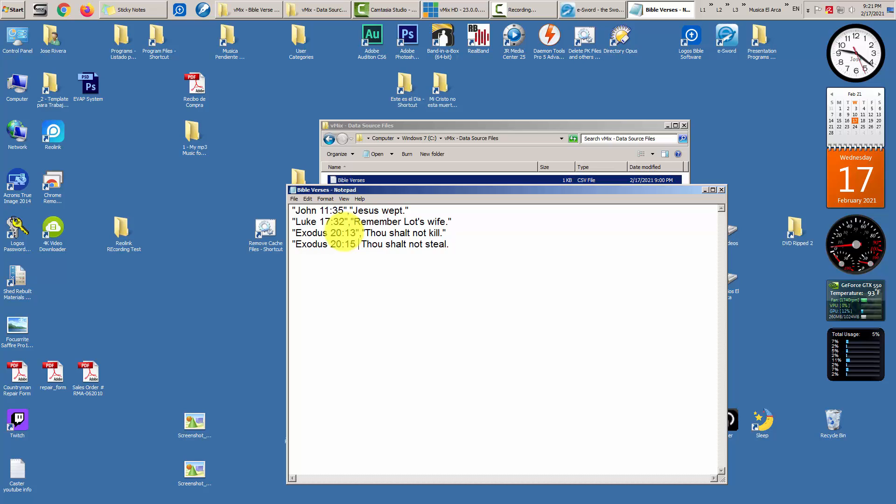
pyautogui.write('","')
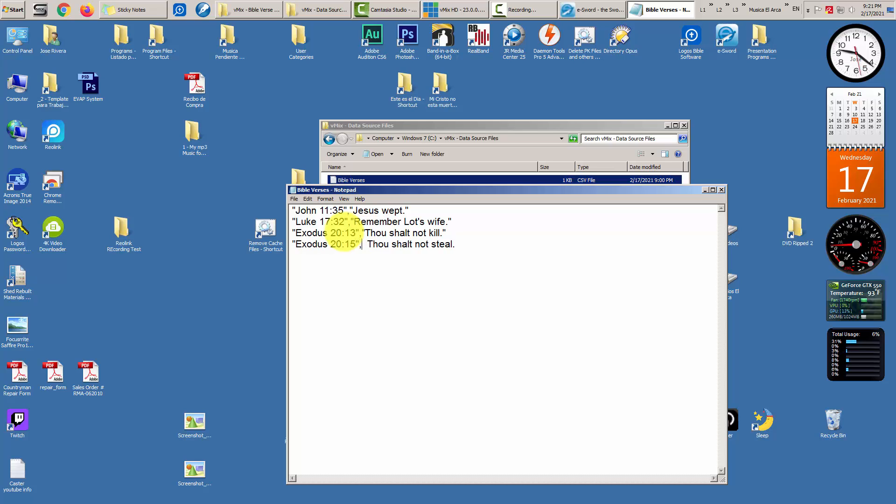
pyautogui.press('Delete')
pyautogui.press('Delete')
pyautogui.press('Down')
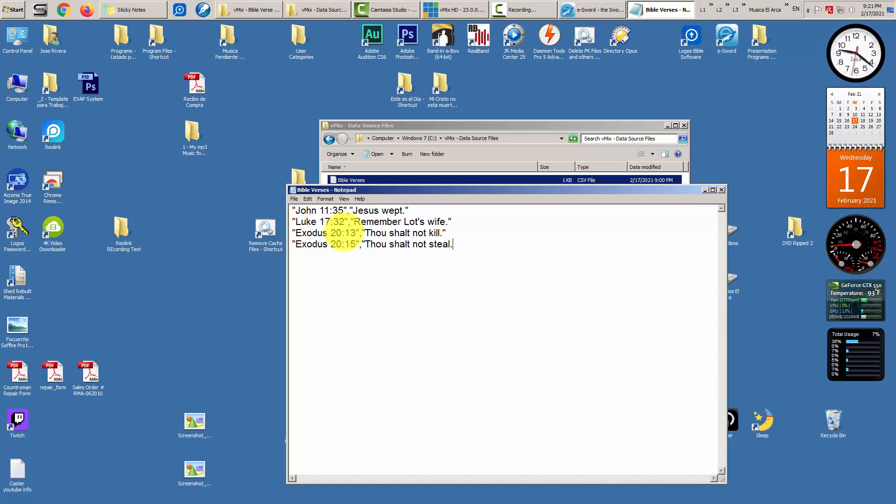
pyautogui.write('"')
pyautogui.press('BackSpace')
pyautogui.press('BackSpace')
pyautogui.press('BackSpace')
pyautogui.press('BackSpace')
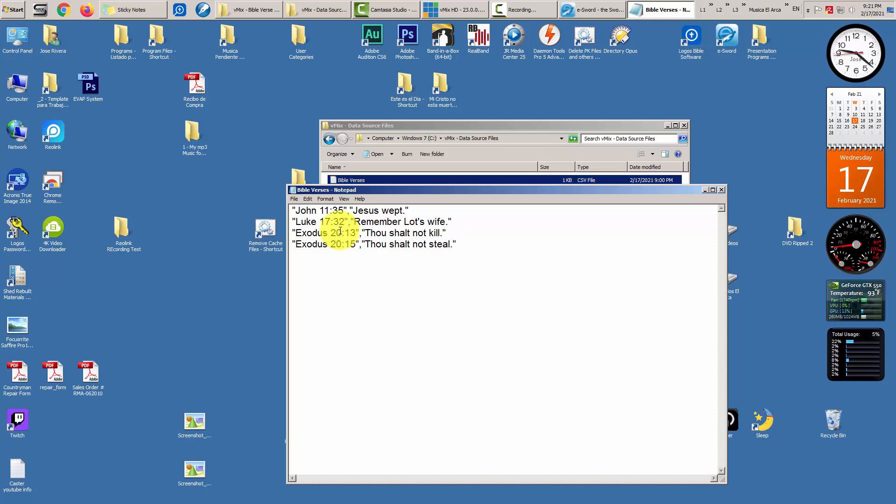
# - Copy Esther 8:9 via e-Sword's Copy Verses dialog, then minimize e-Sword
pyautogui.click(594, 8)
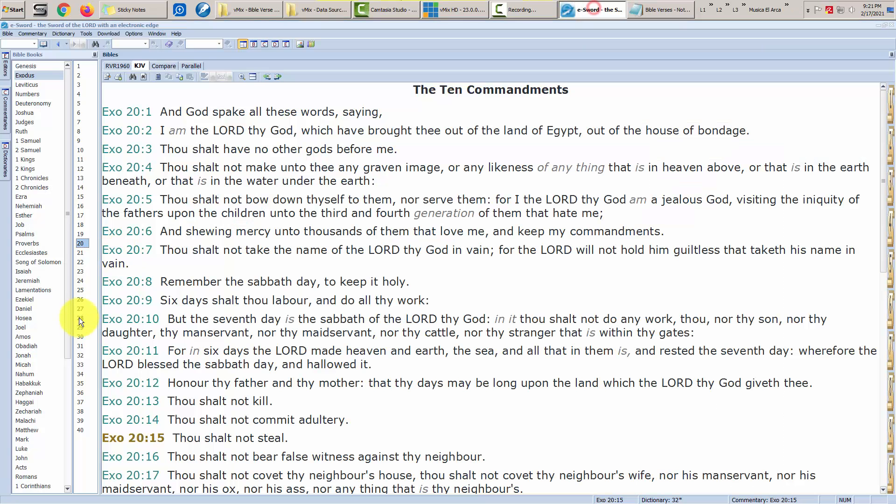
pyautogui.click(25, 215)
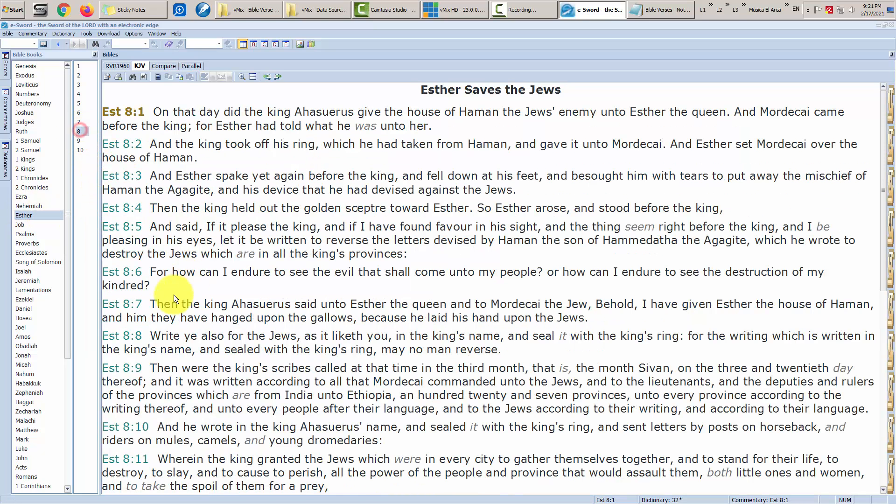
pyautogui.click(131, 367)
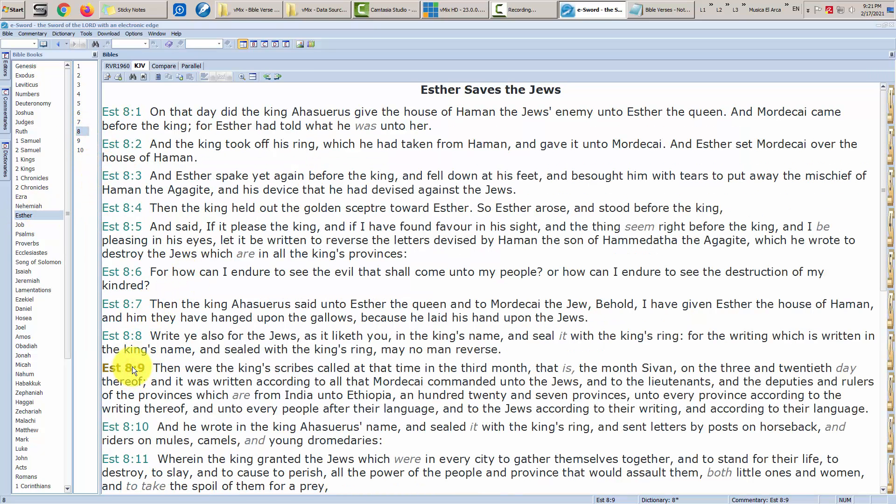
pyautogui.rightClick(133, 367)
pyautogui.click(166, 395)
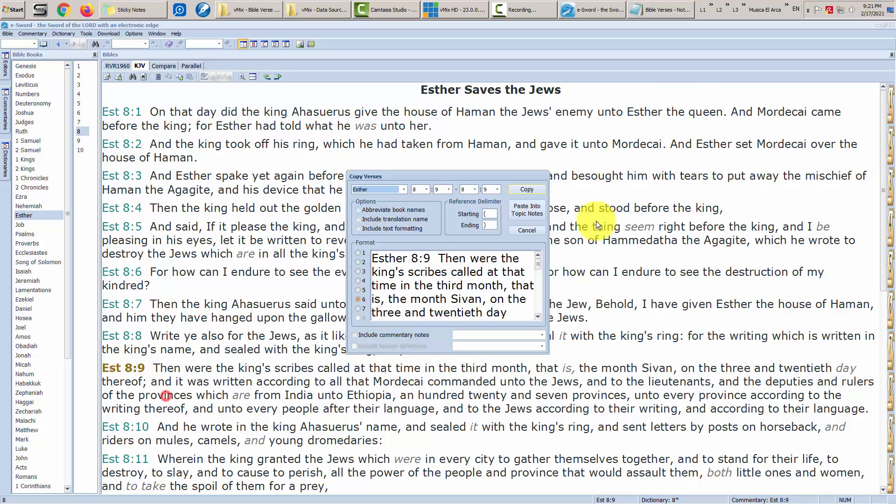
pyautogui.click(531, 190)
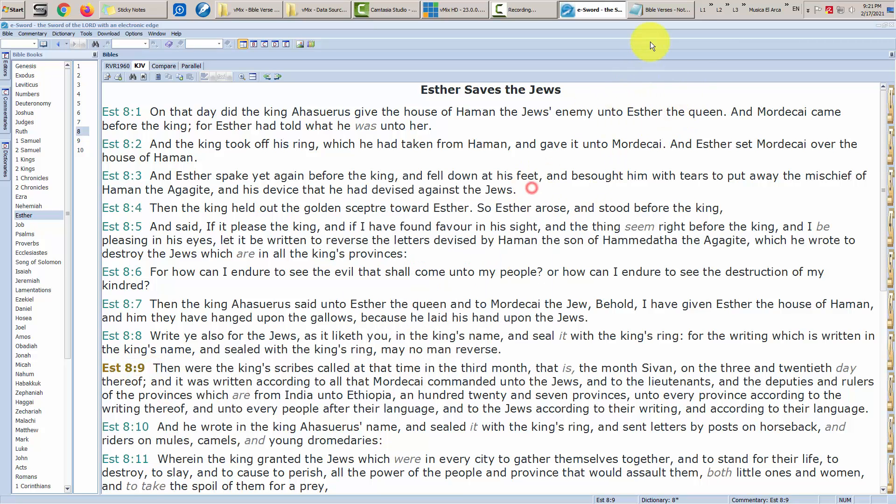
pyautogui.click(607, 9)
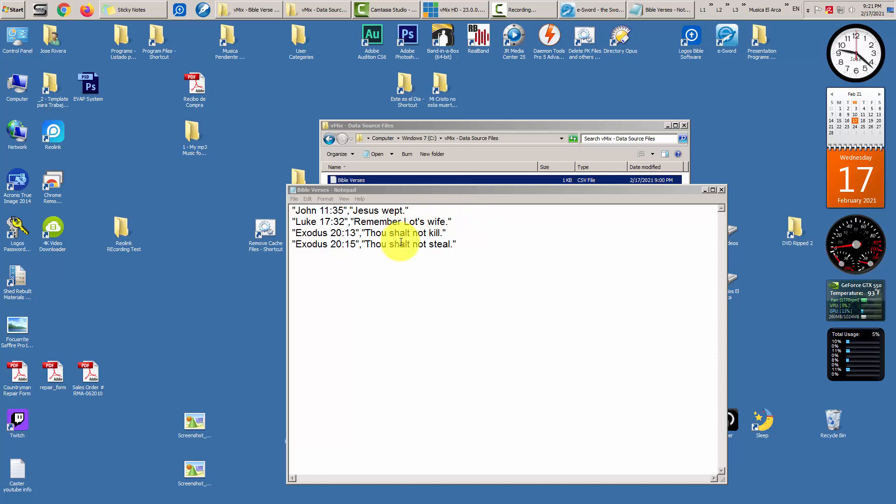
# - Paste the Esther 8:9 verse and quote the reference as "Esther 8:9", followed by a comma
pyautogui.click(462, 188)
pyautogui.click(308, 199)
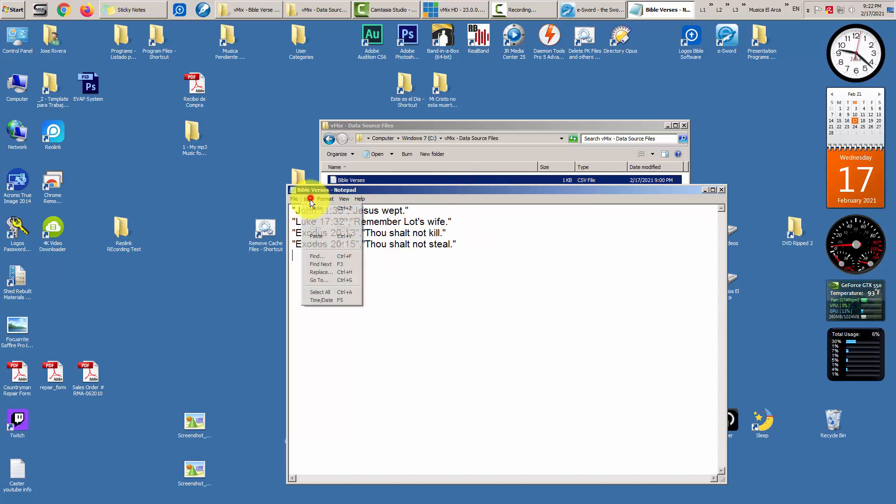
pyautogui.click(319, 236)
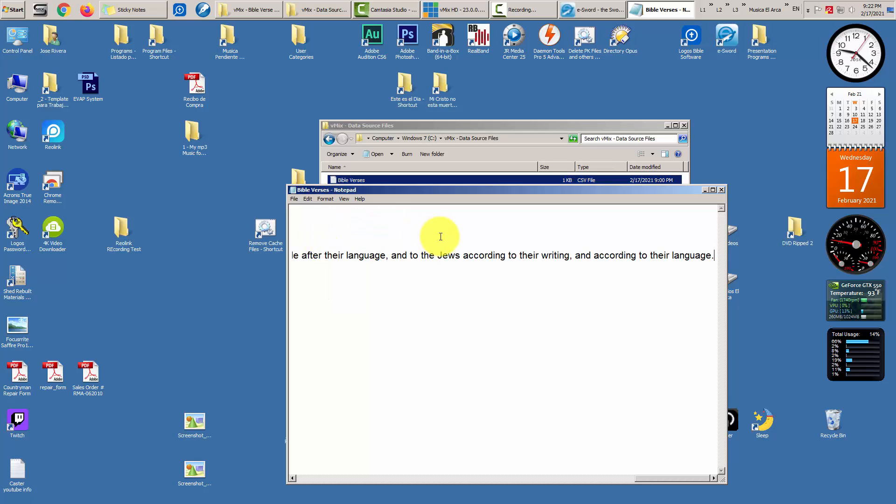
pyautogui.press('Home')
pyautogui.write('"')
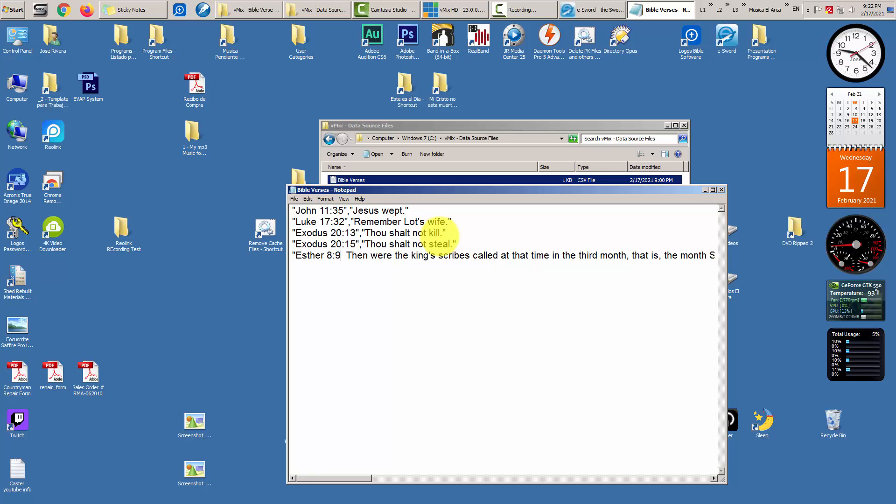
pyautogui.press('Right')
pyautogui.write('","')
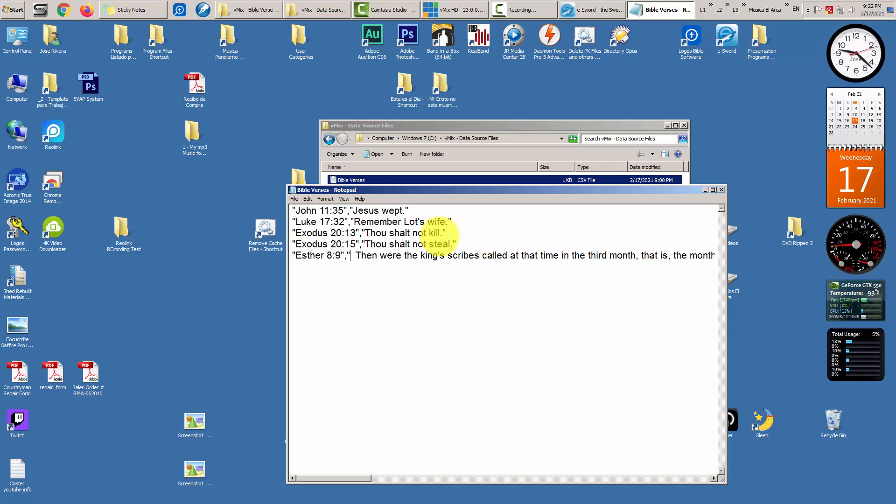
pyautogui.press('Delete')
pyautogui.press('Delete')
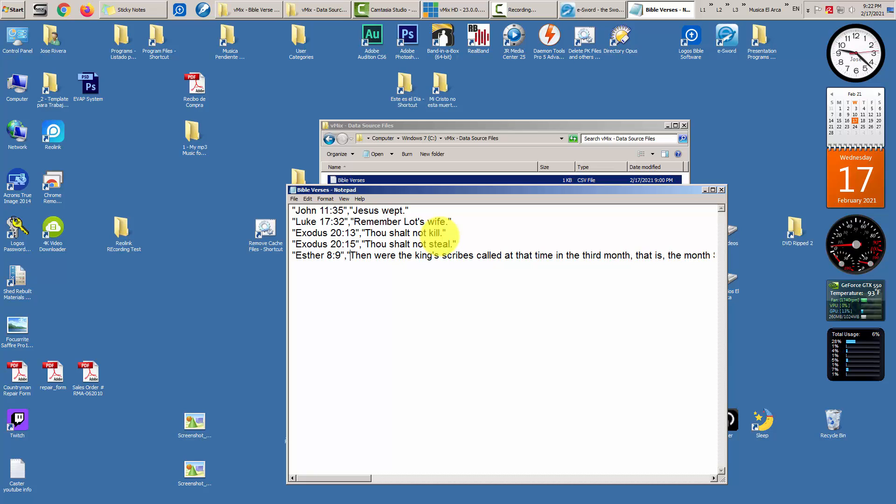
# - Add the opening and closing quotes around the long Esther 8:9 verse text
pyautogui.press('Right')
pyautogui.press('Right')
pyautogui.press('Right')
pyautogui.press('Right')
pyautogui.press('Right')
pyautogui.press('Right')
pyautogui.press('Right')
pyautogui.press('Right')
pyautogui.press('Right')
pyautogui.press('Right')
pyautogui.press('Right')
pyautogui.press('Right')
pyautogui.press('Right')
pyautogui.press('Right')
pyautogui.press('Right')
pyautogui.press('Right')
pyautogui.press('Right')
pyautogui.press('Right')
pyautogui.press('Right')
pyautogui.press('Right')
pyautogui.press('Down')
pyautogui.press('Left')
pyautogui.press('Down')
pyautogui.write('"')
pyautogui.press('BackSpace')
pyautogui.press('BackSpace')
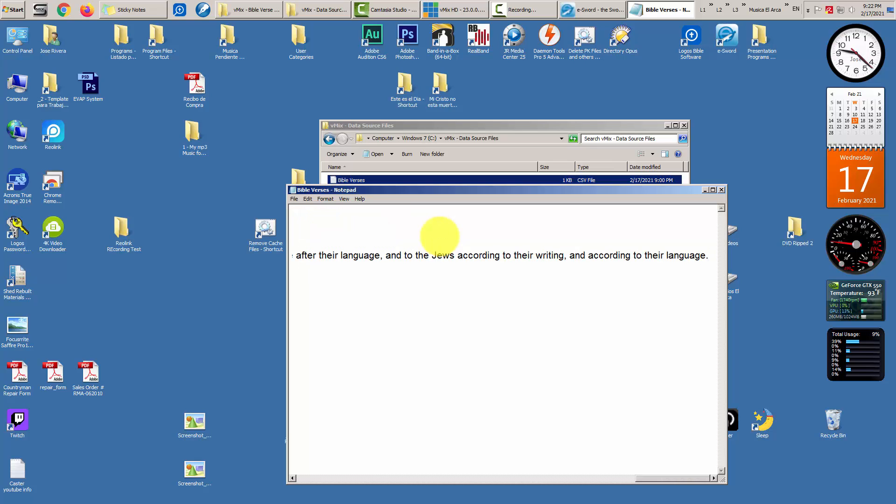
pyautogui.write('"')
pyautogui.press('Up')
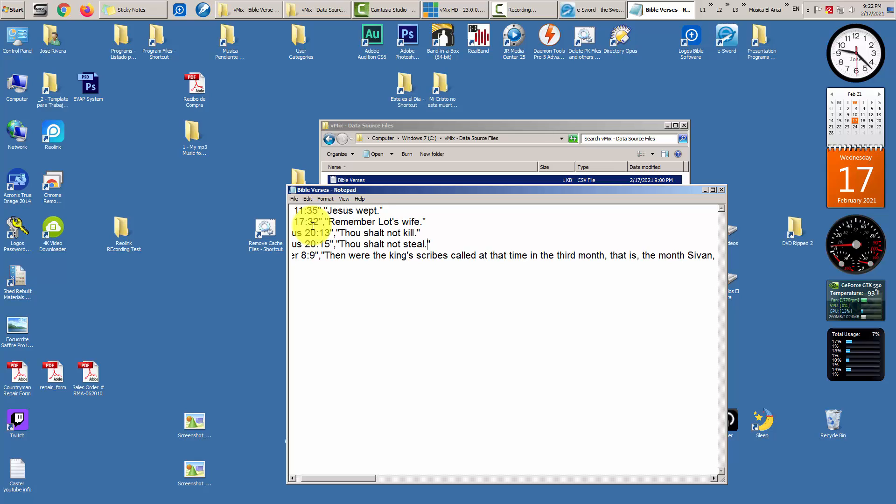
pyautogui.press('Left')
pyautogui.press('Left')
pyautogui.press('Left')
pyautogui.press('Left')
pyautogui.press('Left')
pyautogui.press('Left')
pyautogui.press('Left')
pyautogui.press('Left')
pyautogui.press('Left')
pyautogui.press('Left')
pyautogui.press('Left')
pyautogui.press('Left')
pyautogui.press('Left')
pyautogui.press('Left')
pyautogui.press('Left')
pyautogui.press('Left')
pyautogui.press('Left')
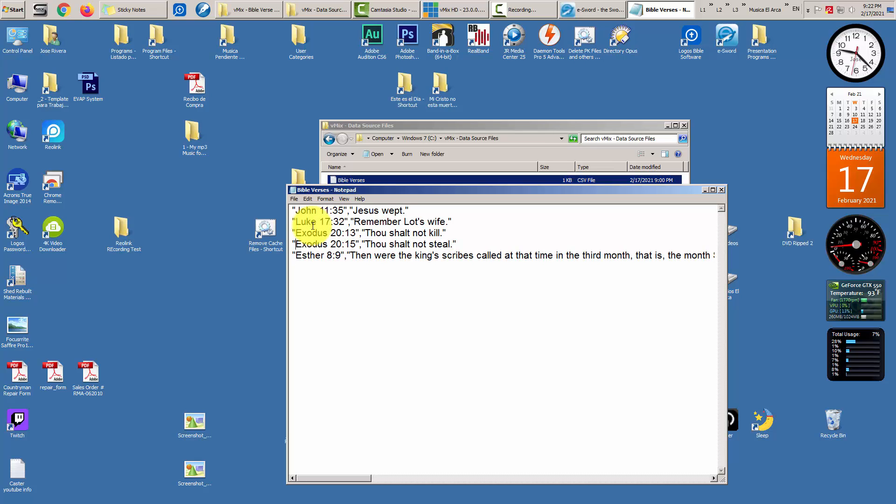
pyautogui.click(325, 199)
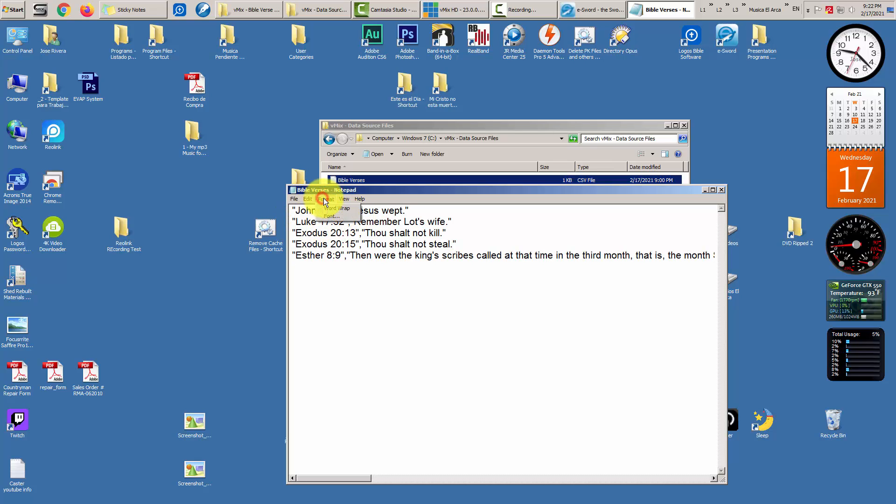
pyautogui.click(338, 210)
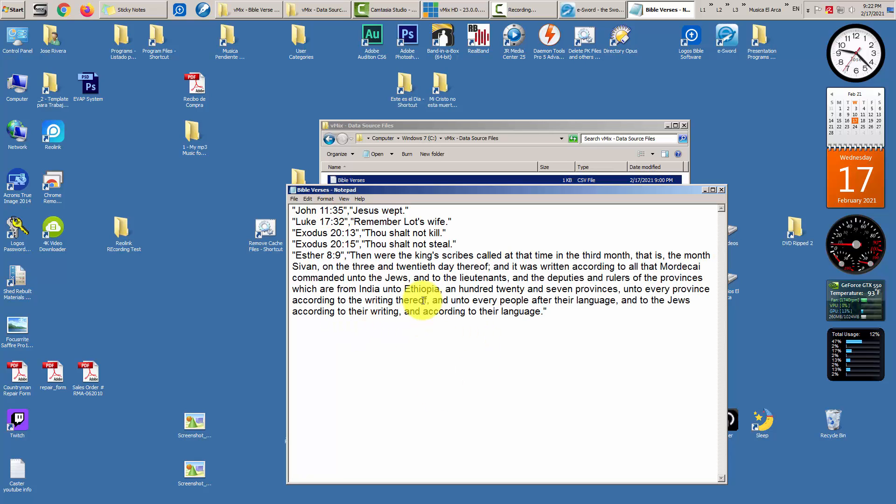
pyautogui.click(326, 199)
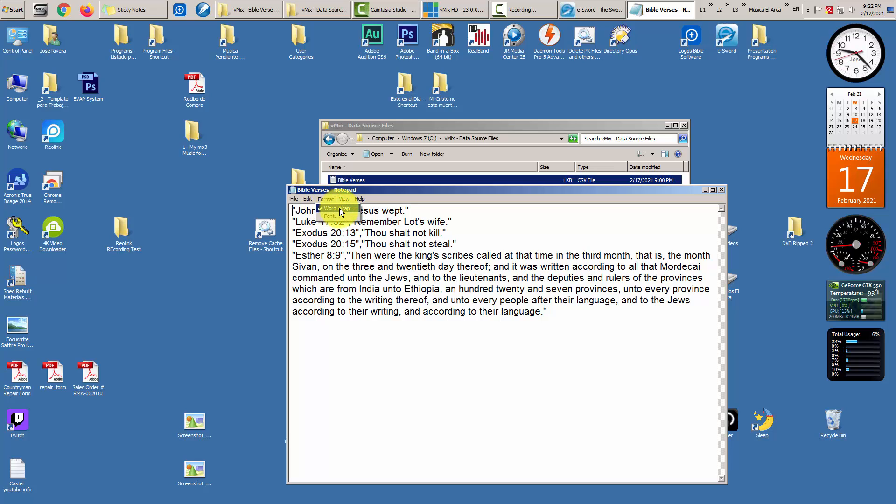
pyautogui.click(380, 198)
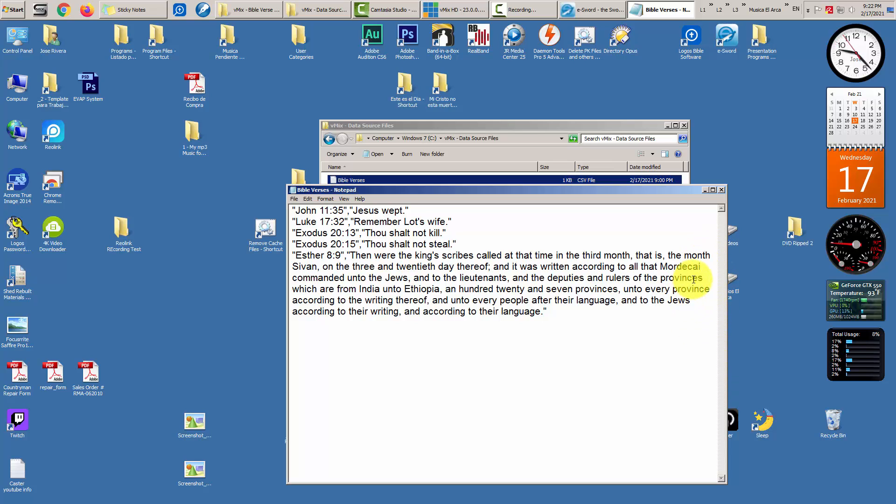
pyautogui.click(325, 199)
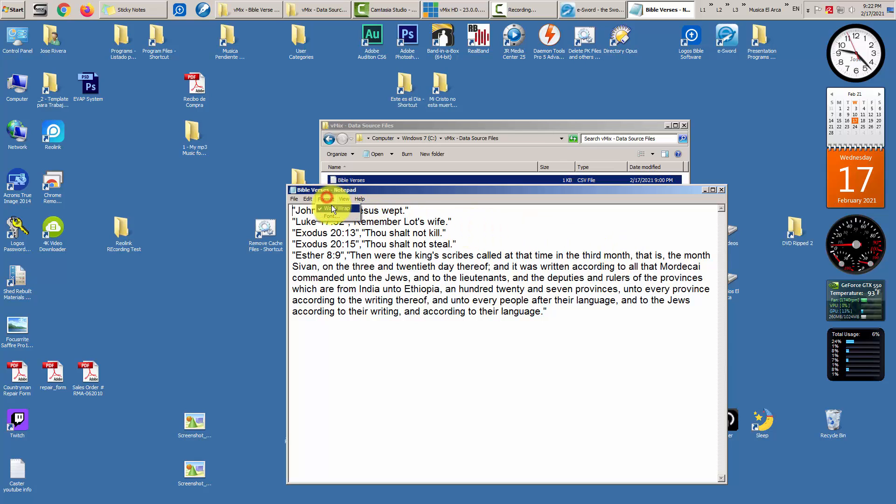
pyautogui.click(331, 208)
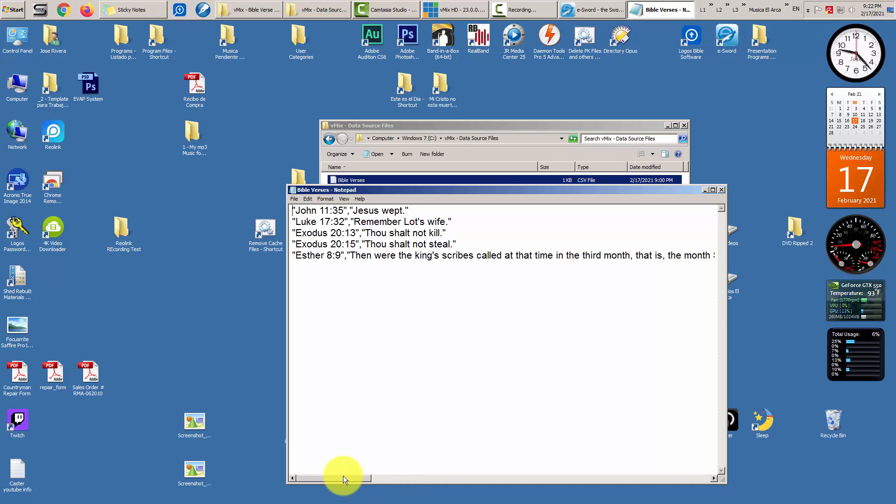
pyautogui.moveTo(341, 482); pyautogui.dragTo(320, 491)
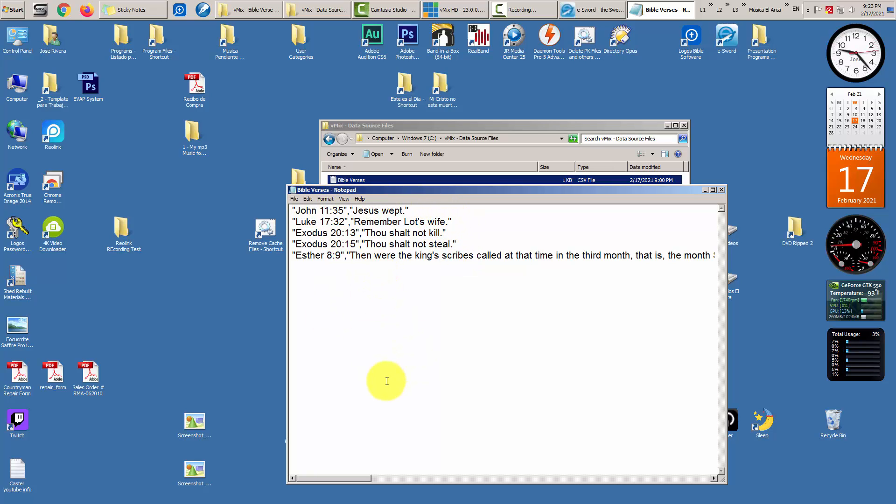
# - Save Bible Verses.csv and close Notepad
pyautogui.click(294, 198)
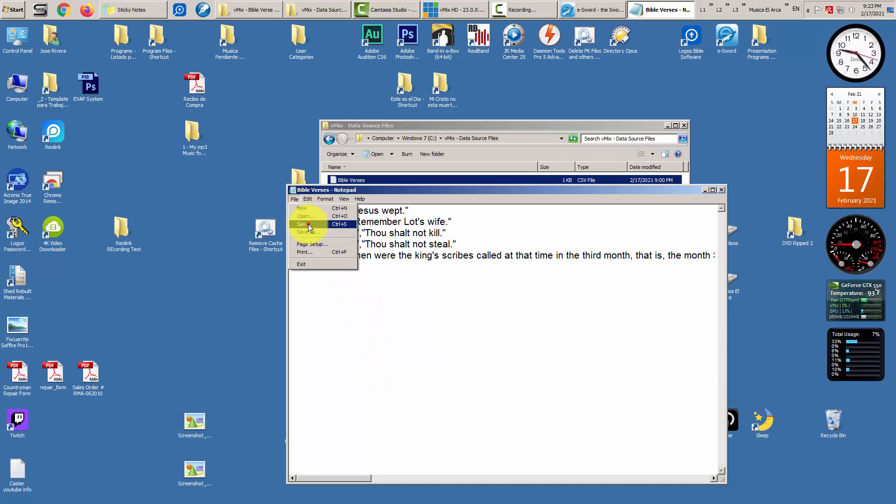
pyautogui.click(509, 294)
pyautogui.click(723, 190)
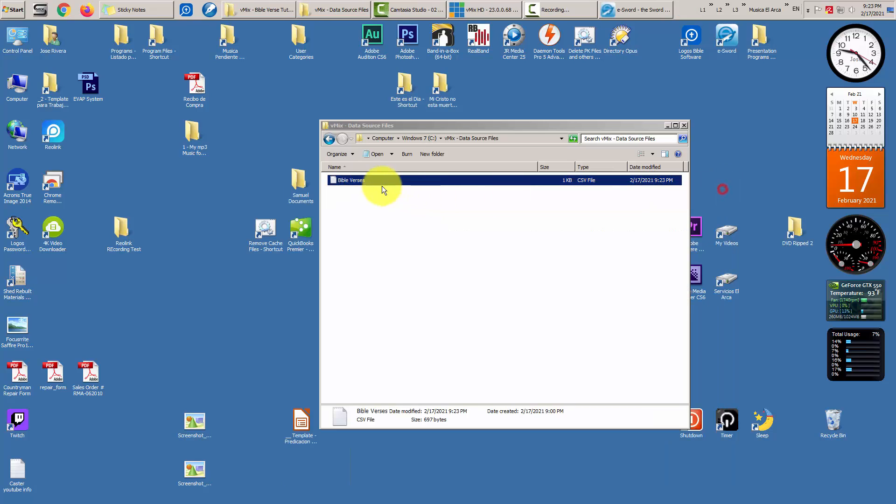
# - Reopen Bible Verses.csv to check it, close it, and return to the Data Source Files folder
pyautogui.doubleClick(349, 180)
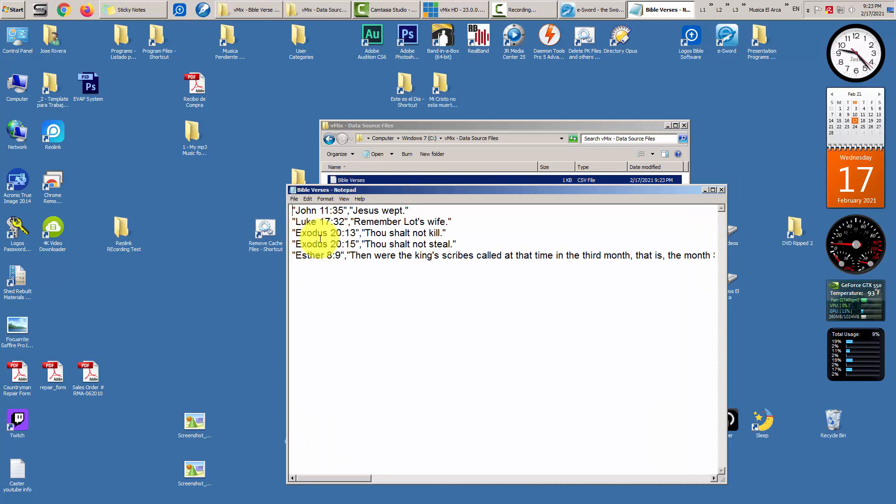
pyautogui.click(723, 190)
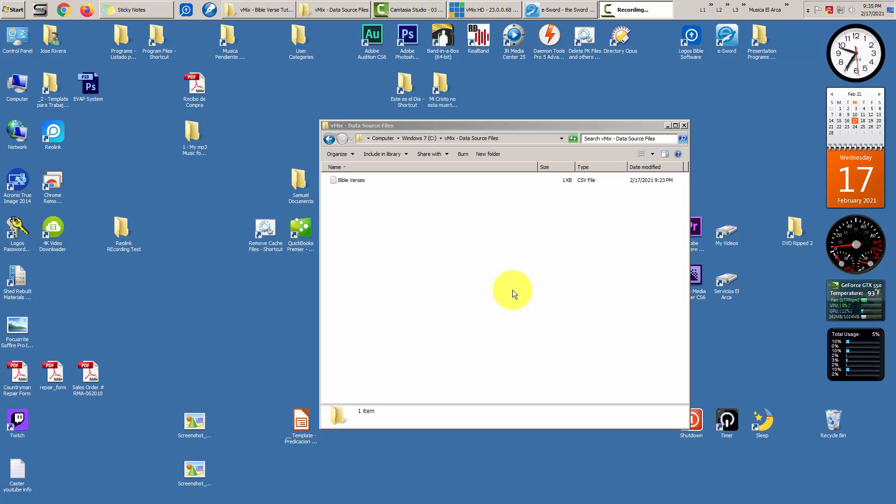
pyautogui.click(513, 292)
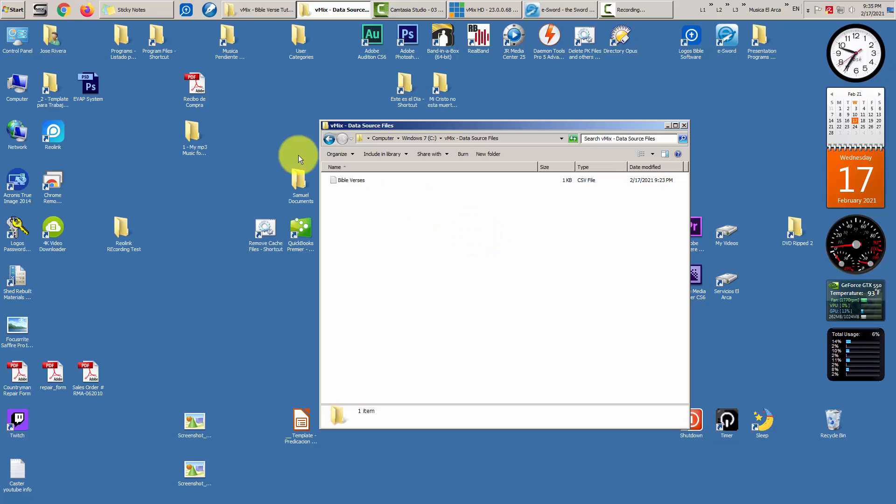
# - Launch WordPerfect X5 and create a new Documento en Blanco
pyautogui.click(212, 10)
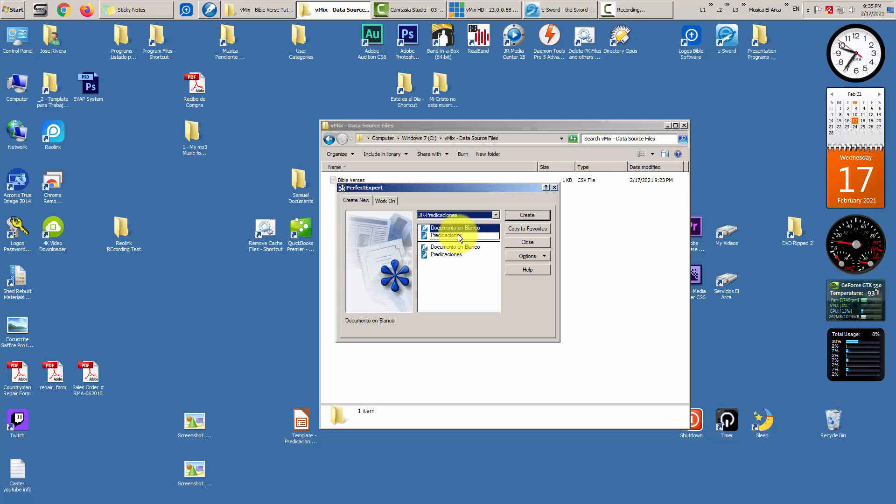
pyautogui.click(458, 234)
pyautogui.click(473, 228)
pyautogui.click(533, 215)
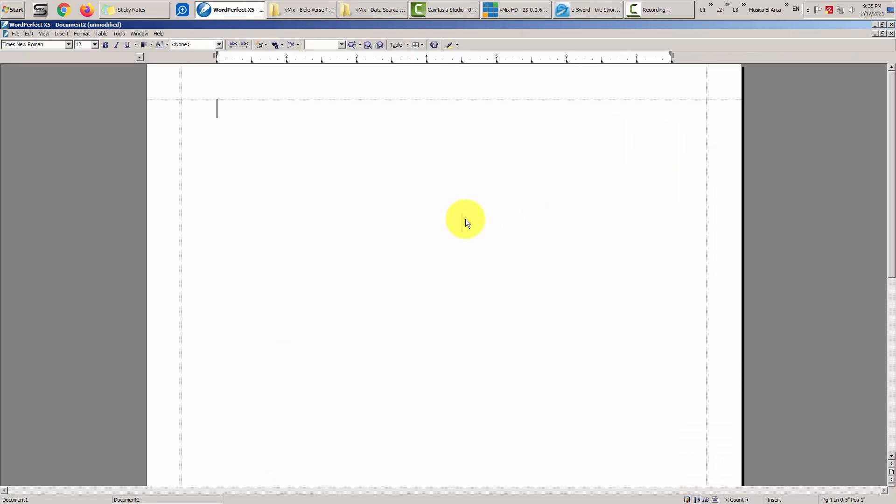
# - Type “Test” in curly quotes, copy it, and minimize WordPerfect
pyautogui.write('"')
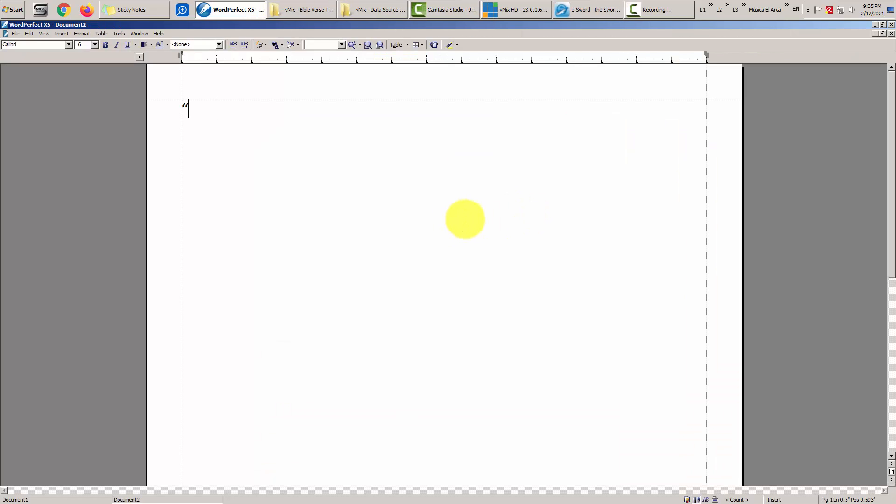
pyautogui.write('T')
pyautogui.write('est"')
pyautogui.hotkey('shift', 'Home')
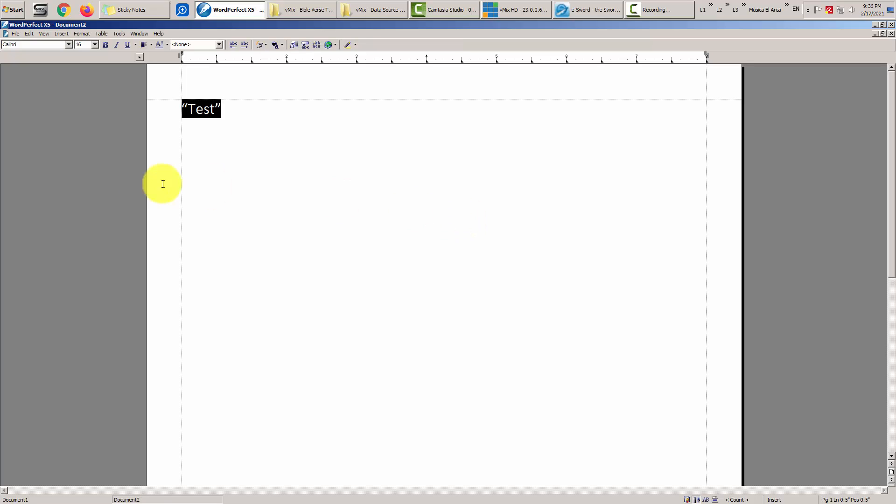
pyautogui.click(28, 33)
pyautogui.click(39, 80)
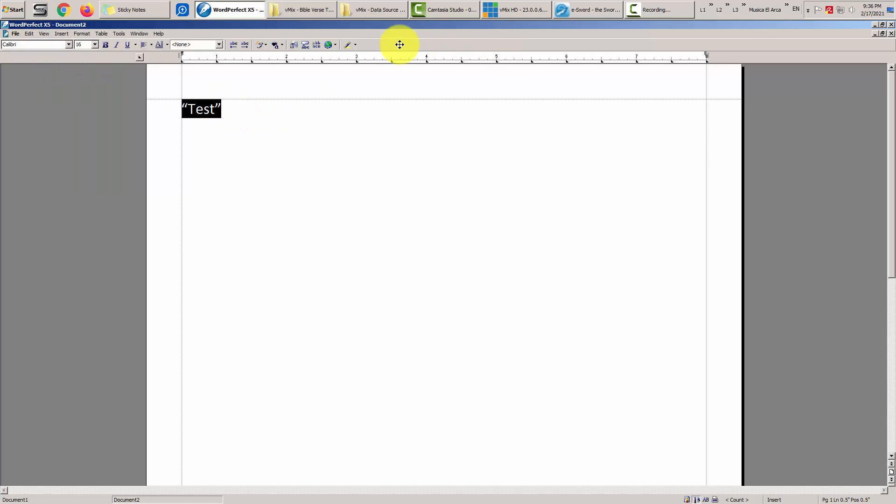
pyautogui.click(242, 9)
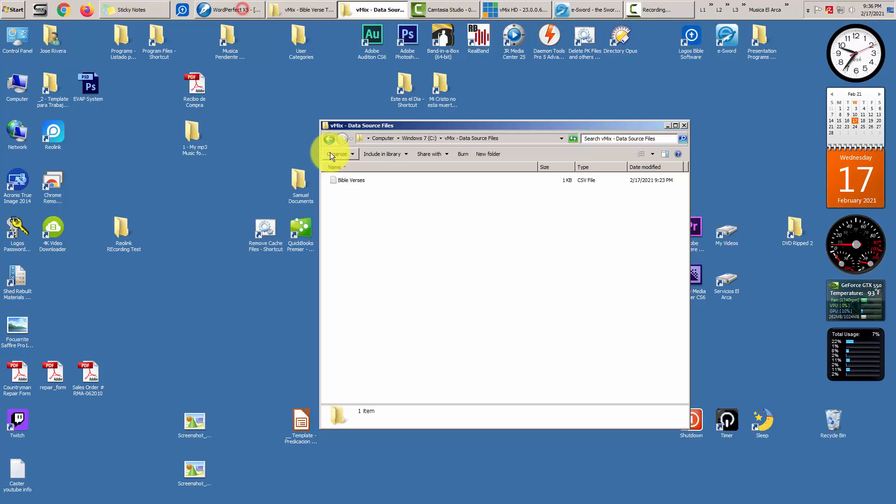
# - Reopen Bible Verses.csv and paste “Test” as a sixth line below Esther 8:9
pyautogui.doubleClick(354, 181)
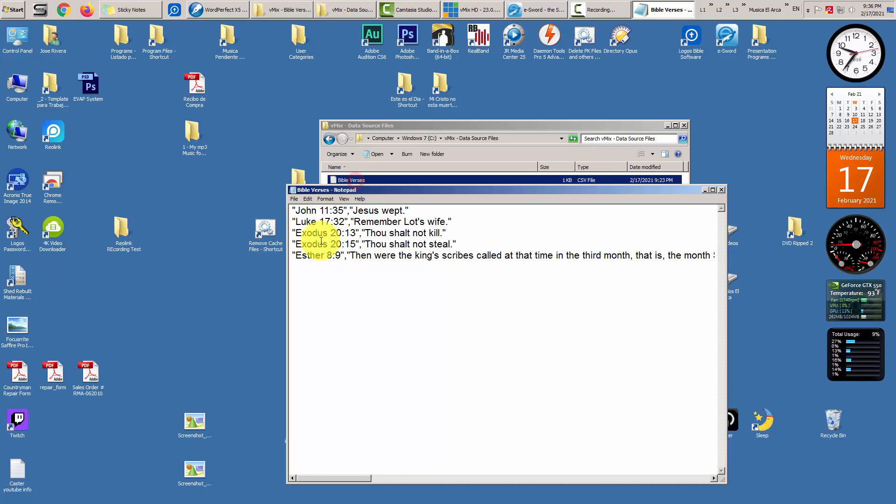
pyautogui.click(295, 272)
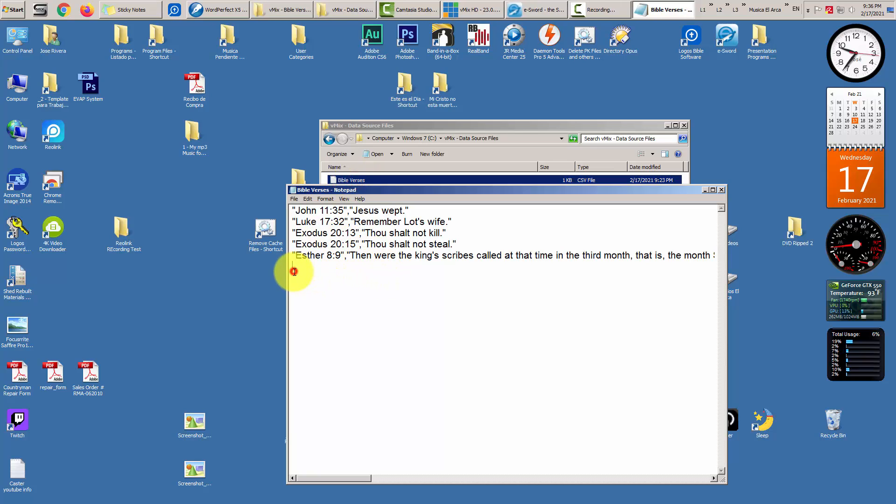
pyautogui.click(307, 200)
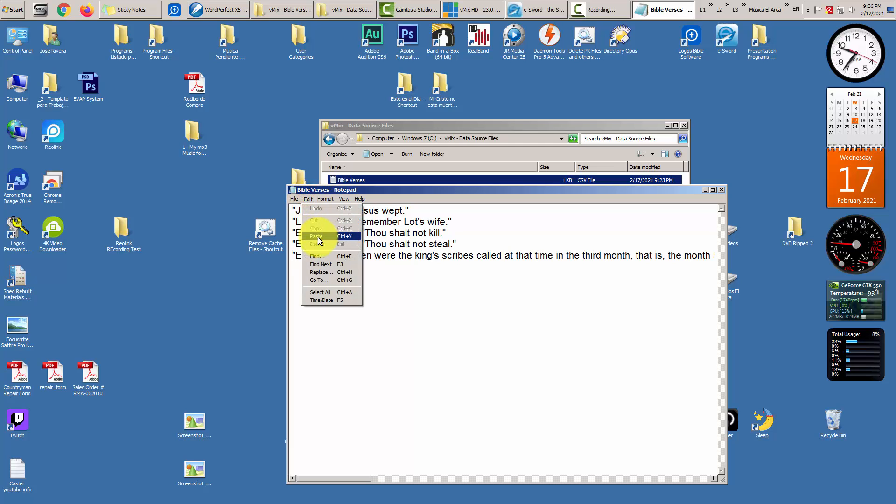
pyautogui.click(320, 241)
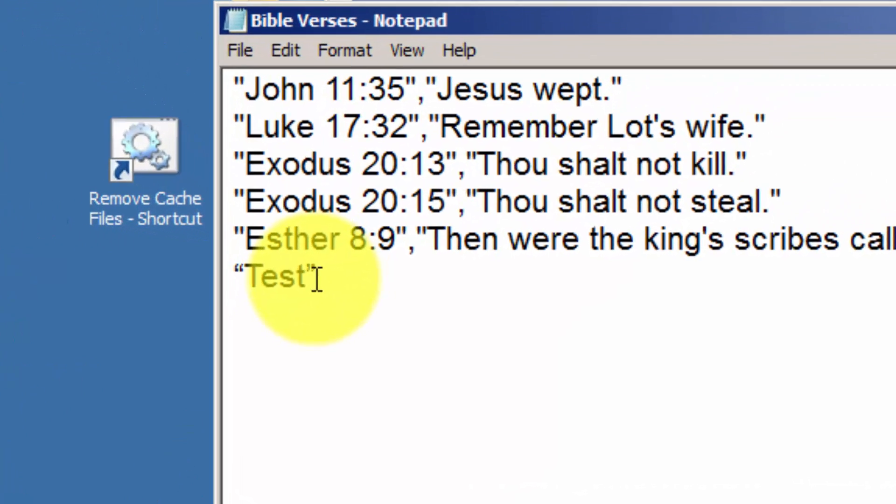
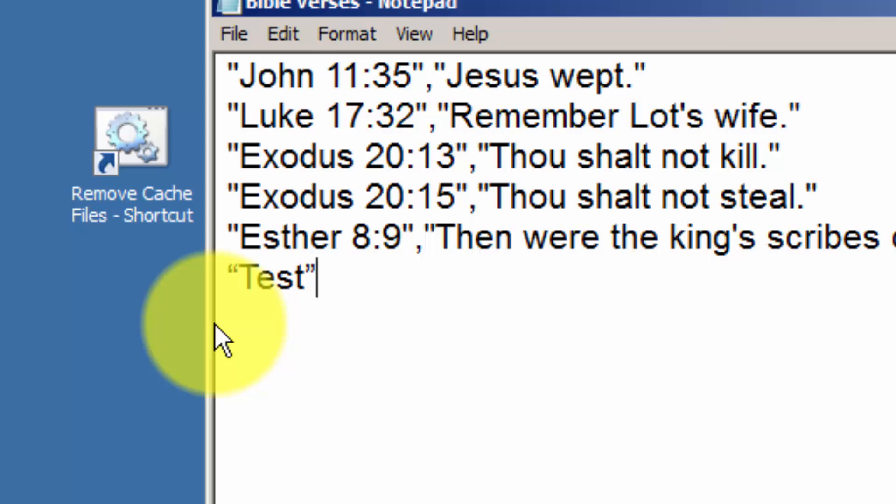
# - Compare the Esther line's straight opening quote with the curly closing quote after Test
pyautogui.moveTo(243, 227); pyautogui.dragTo(234, 225)
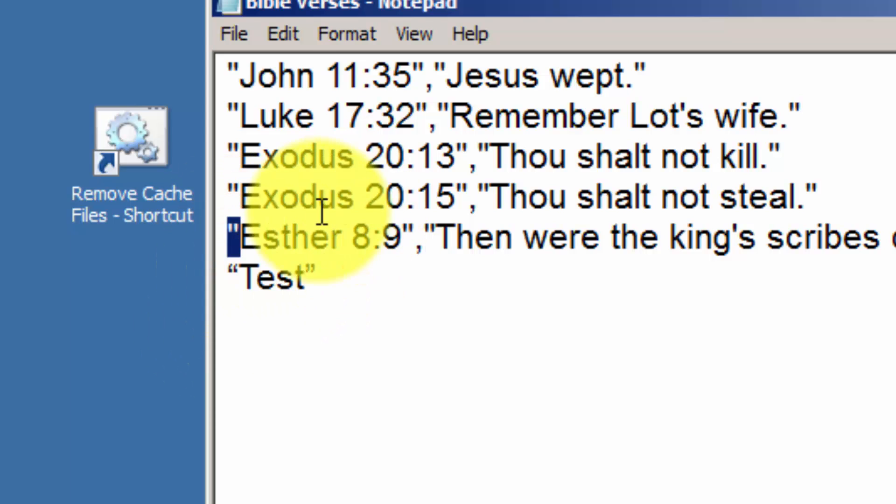
pyautogui.click(318, 279)
pyautogui.doubleClick(318, 280)
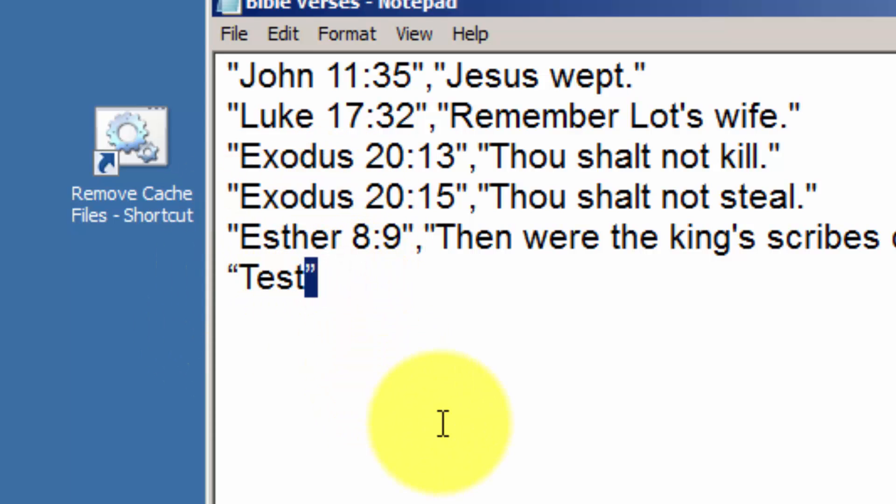
pyautogui.click(430, 432)
pyautogui.moveTo(239, 228); pyautogui.dragTo(232, 236)
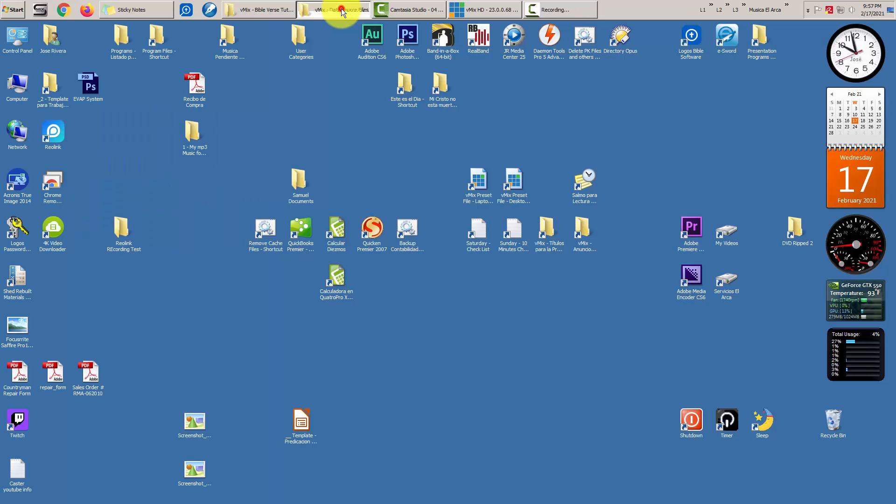
# - Check the Bible Verses CSV in the vMix - Data Source Files folder, minimize it, and bring vMix forward
pyautogui.click(341, 8)
pyautogui.click(549, 282)
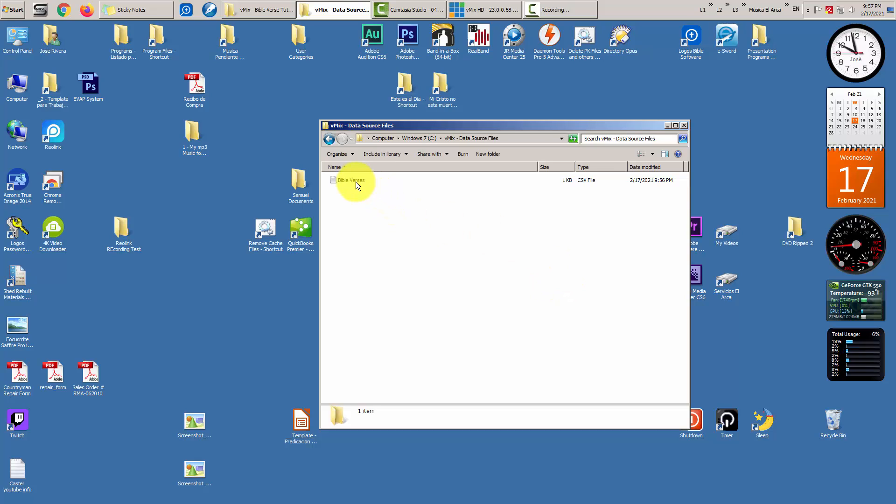
pyautogui.click(668, 125)
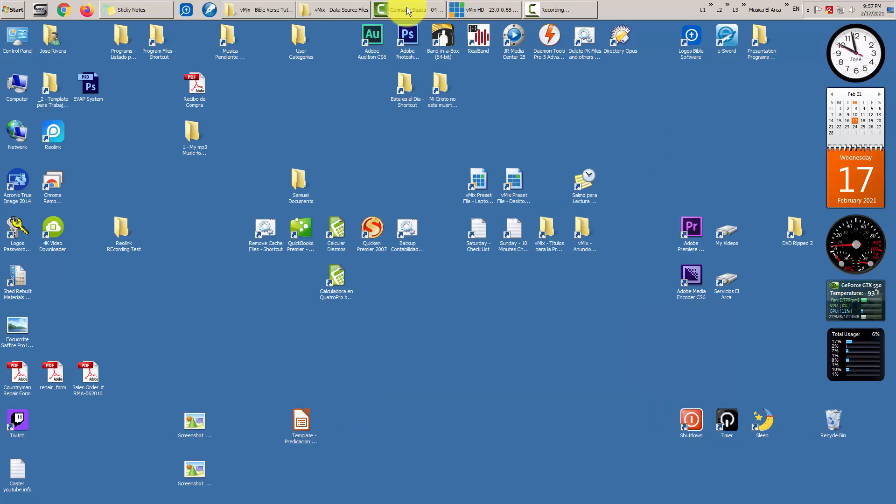
pyautogui.click(489, 5)
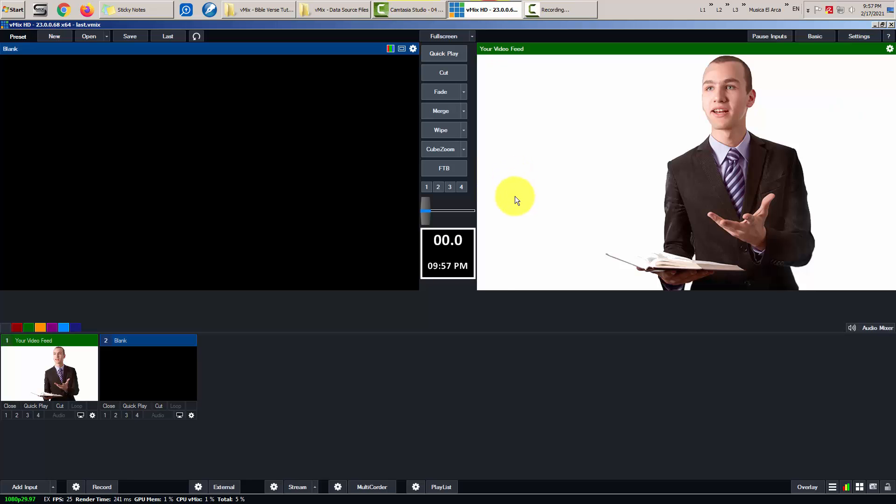
pyautogui.click(488, 331)
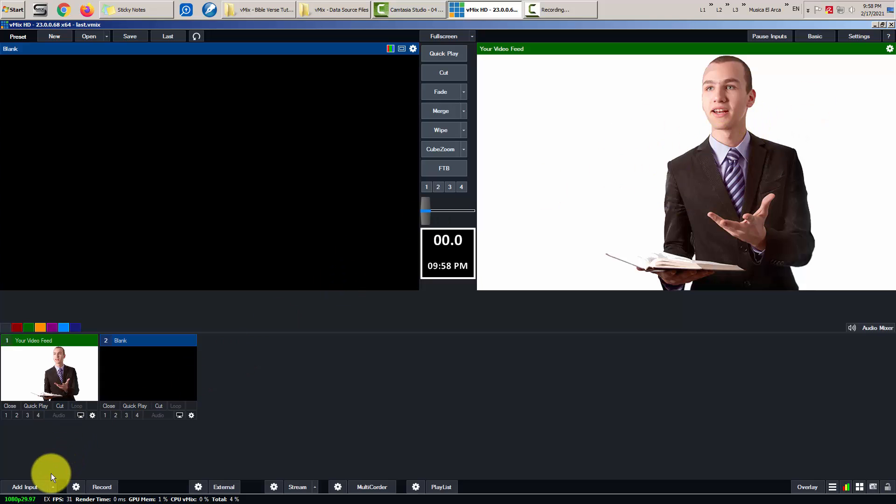
# - Add the Title / XAML template Title 28- Scripture and Verse Blue as a new input and close its Title Editor
pyautogui.click(30, 489)
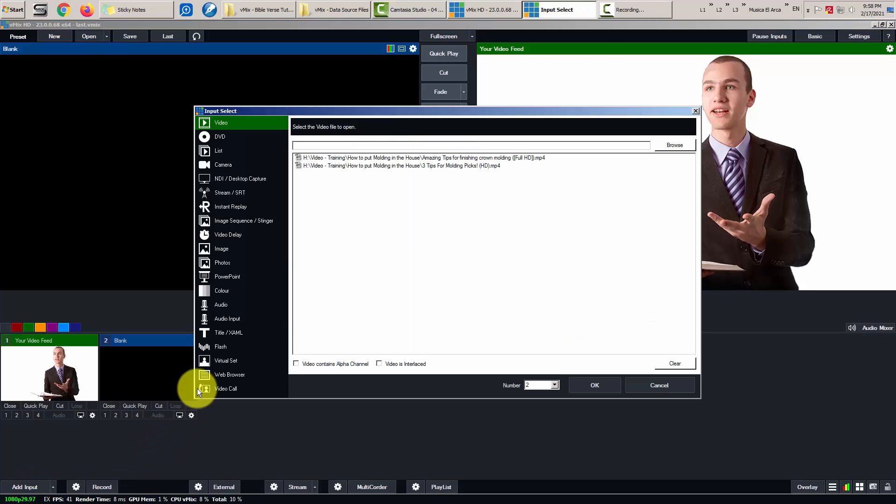
pyautogui.click(239, 332)
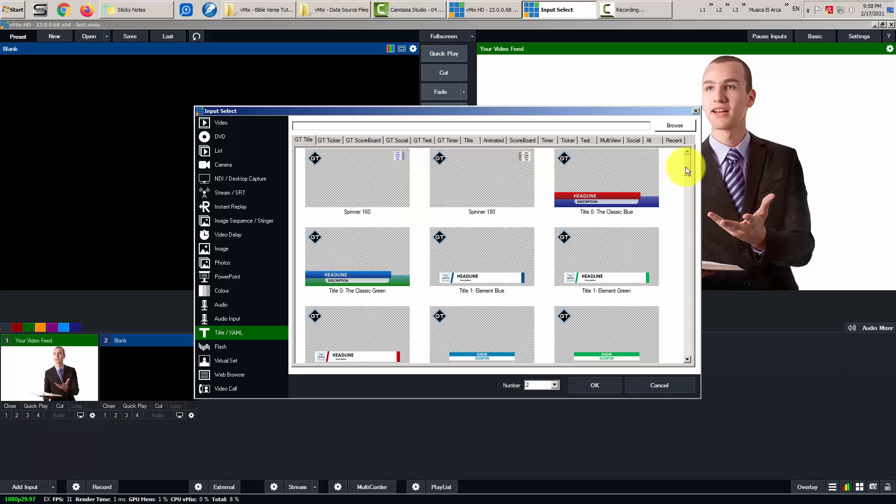
pyautogui.moveTo(690, 163); pyautogui.dragTo(685, 293)
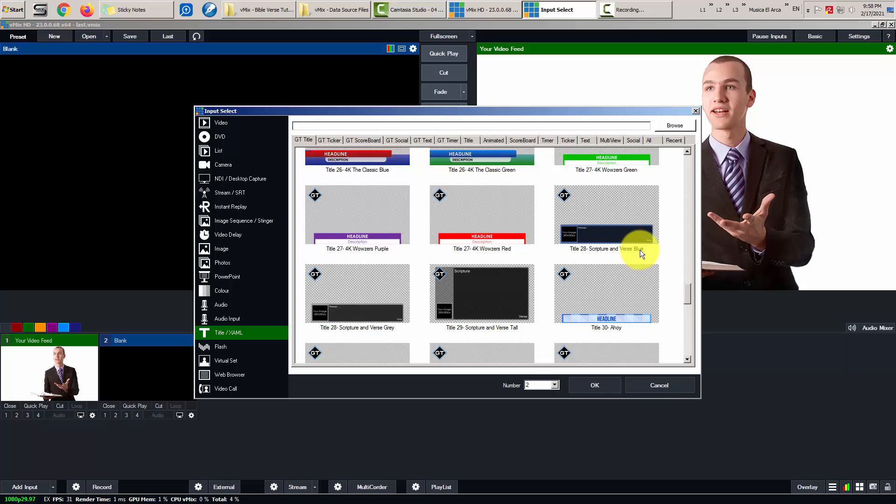
pyautogui.click(627, 228)
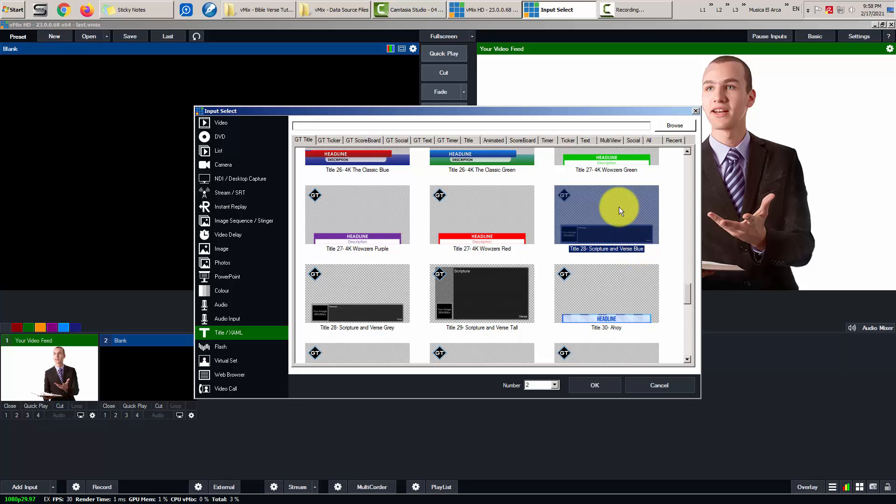
pyautogui.click(597, 385)
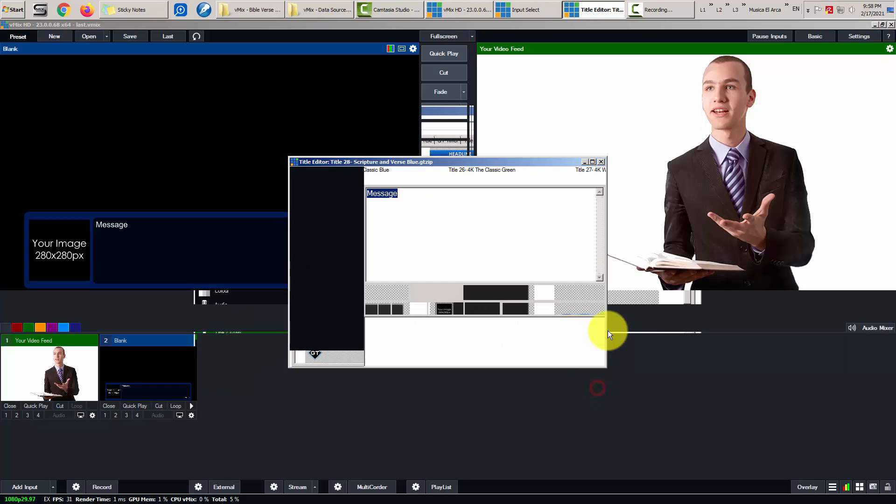
pyautogui.click(601, 162)
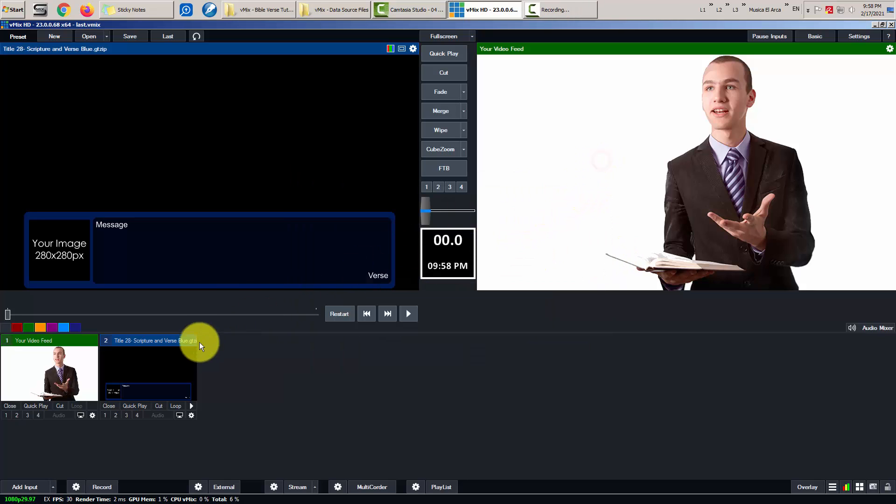
# - Change input 2's name to 'Bible Verses' in its input settings
pyautogui.click(191, 415)
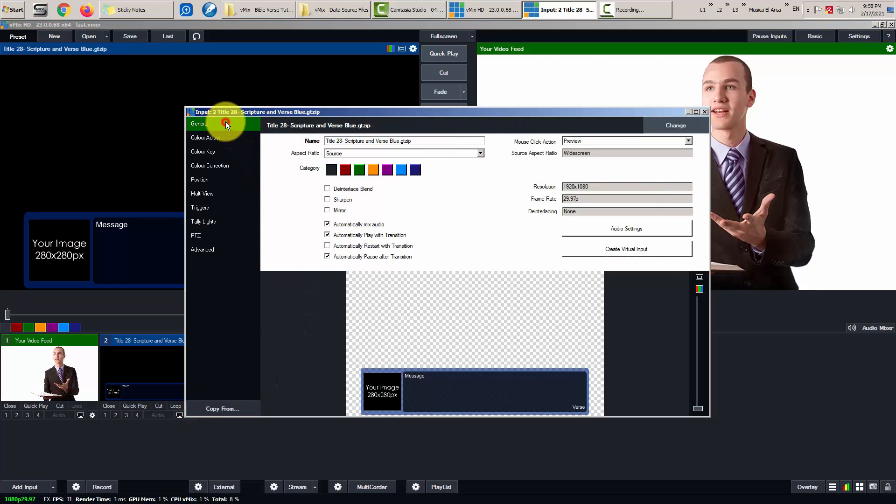
pyautogui.click(428, 141)
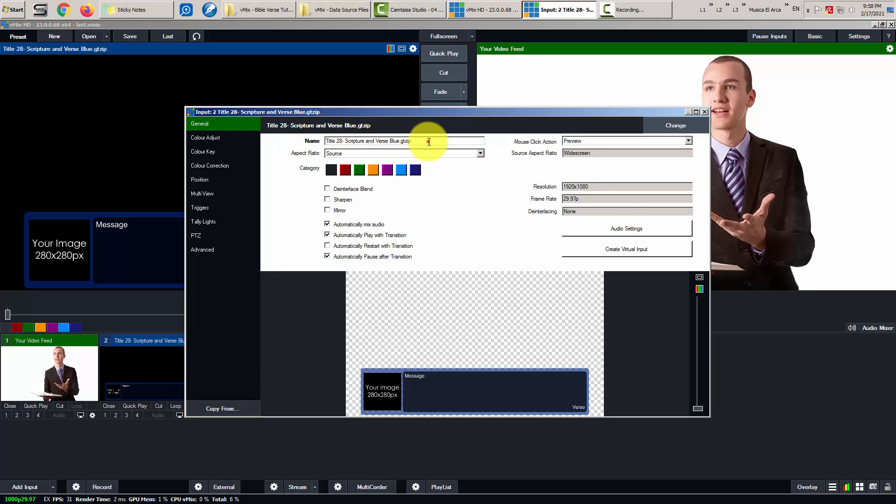
pyautogui.moveTo(429, 141); pyautogui.dragTo(281, 139)
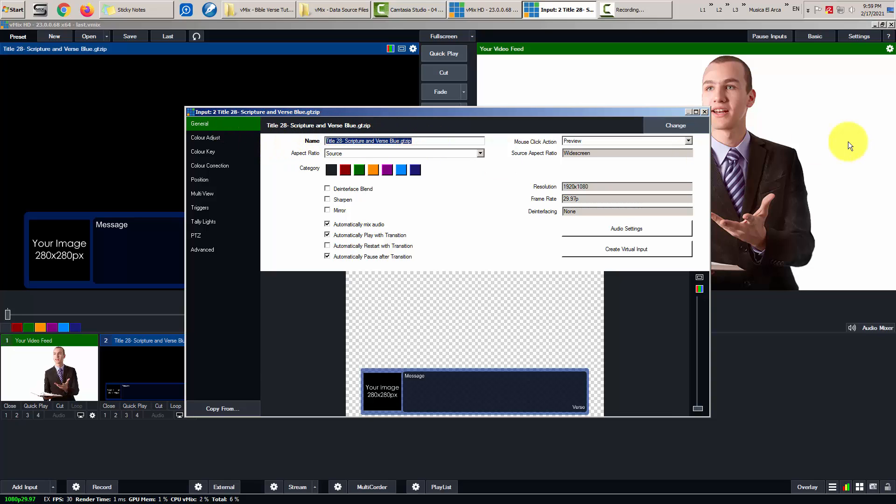
pyautogui.write('Bible V')
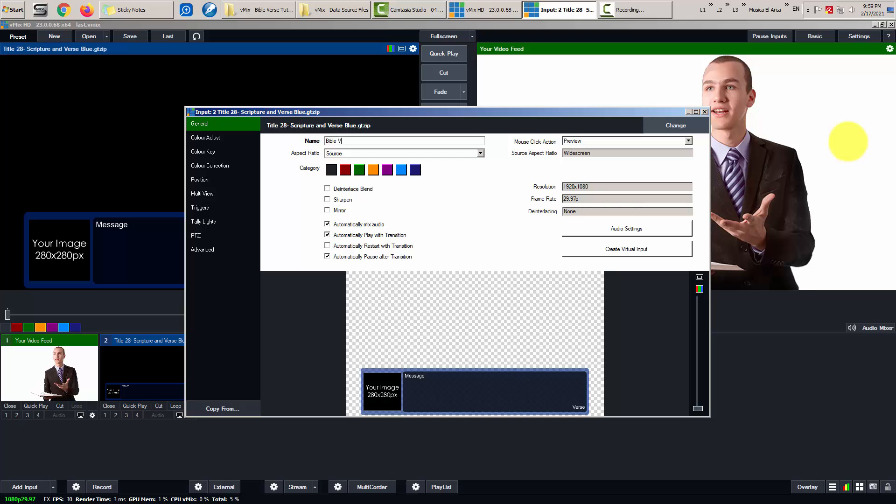
pyautogui.write('erses')
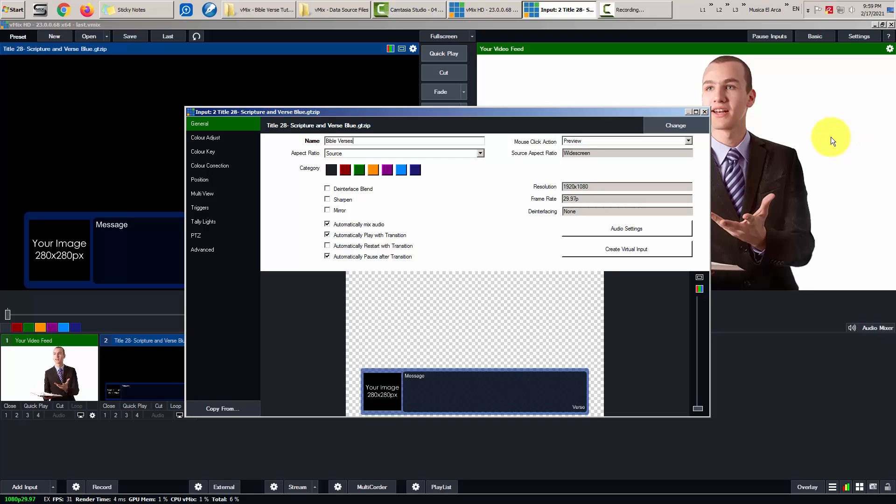
pyautogui.click(704, 111)
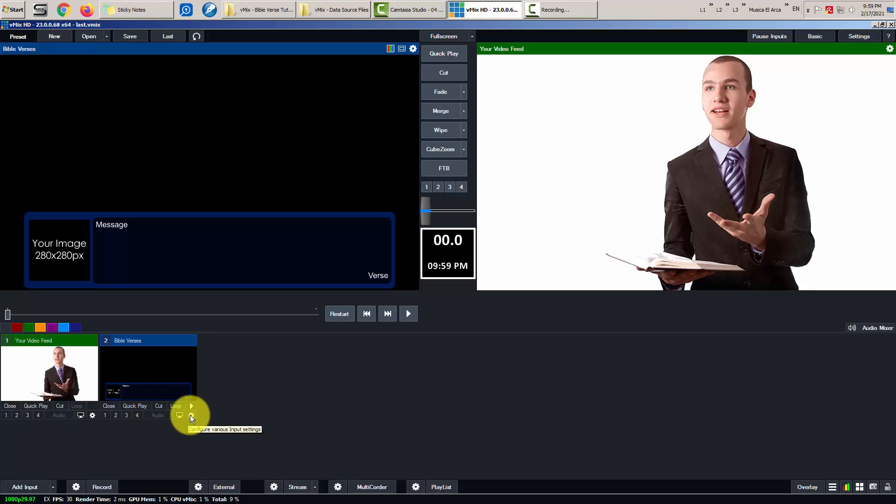
# - In the Bible Verses Title Editor, start choosing a new file for Image1.Source
pyautogui.rightClick(139, 364)
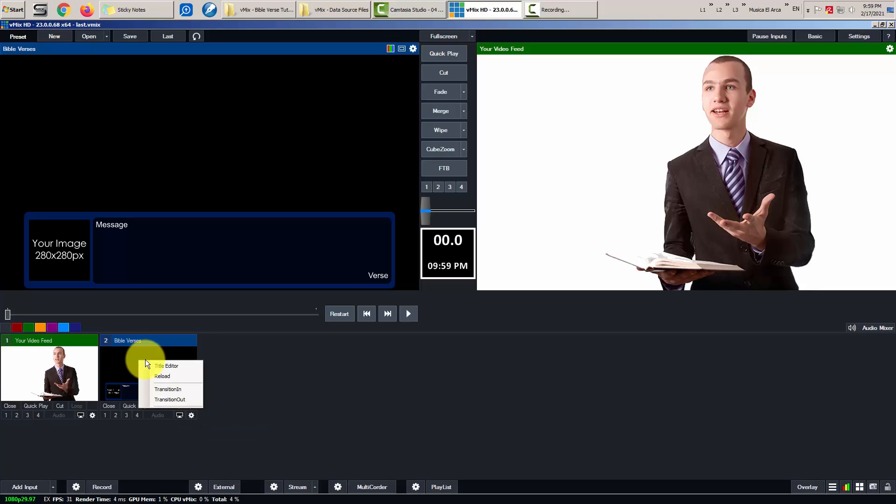
pyautogui.click(181, 365)
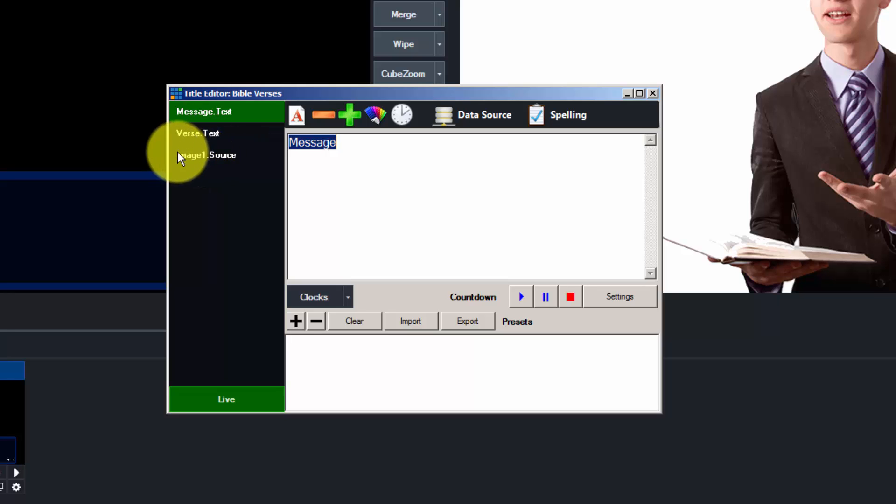
pyautogui.click(212, 154)
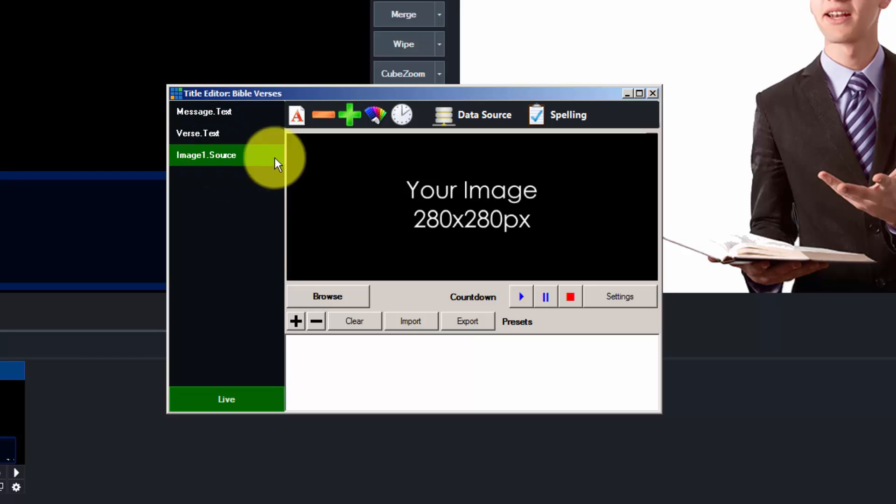
pyautogui.click(346, 296)
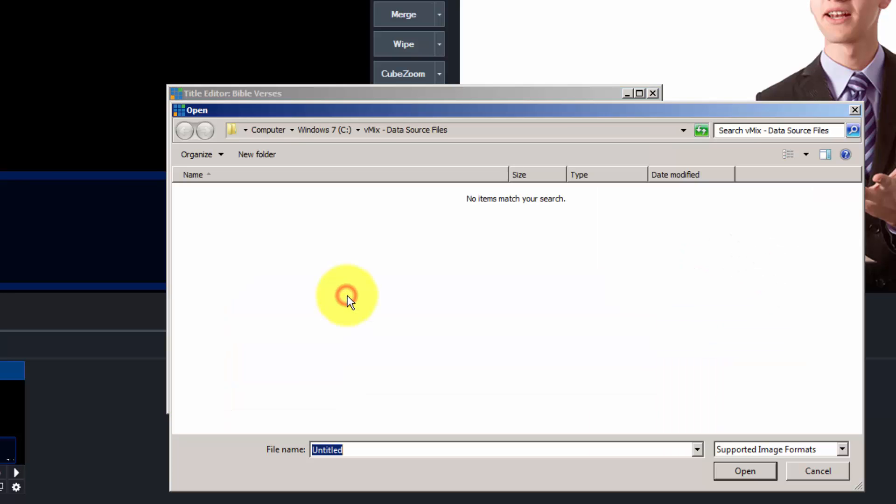
# - Load the no-background Noah's Ark 45 Brightness PNG from E:\...\Clip Arts\Noah's Ark - El que Compre as the image
pyautogui.click(274, 131)
pyautogui.doubleClick(618, 201)
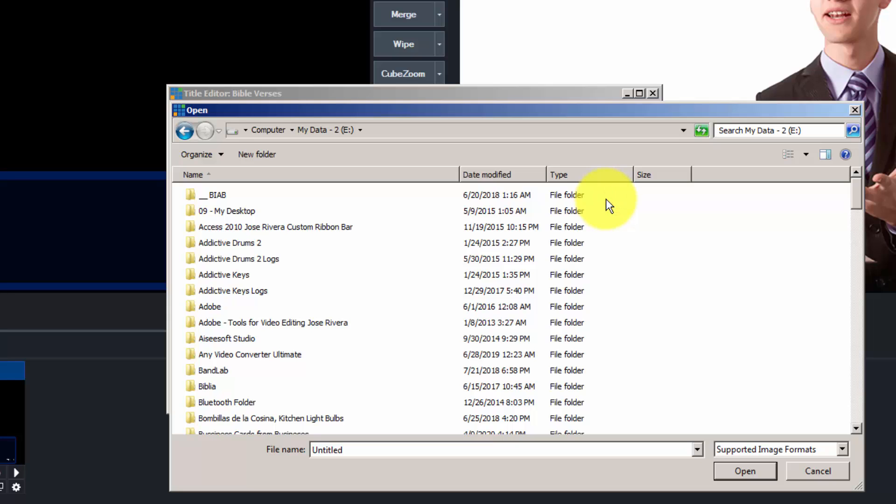
pyautogui.press('i')
pyautogui.press('i')
pyautogui.press('i')
pyautogui.press('i')
pyautogui.press('Return')
pyautogui.press('c')
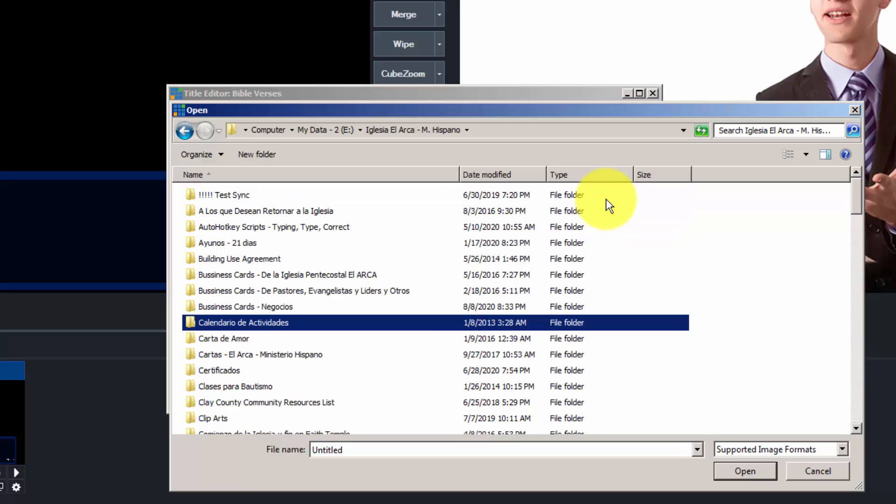
pyautogui.press('c')
pyautogui.press('c')
pyautogui.press('c')
pyautogui.press('c')
pyautogui.press('c')
pyautogui.press('c')
pyautogui.press('Return')
pyautogui.press('n')
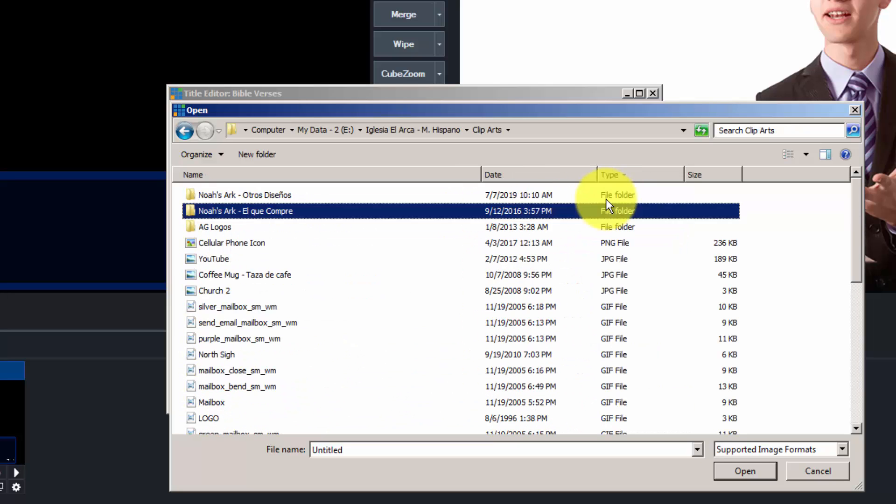
pyautogui.press('Return')
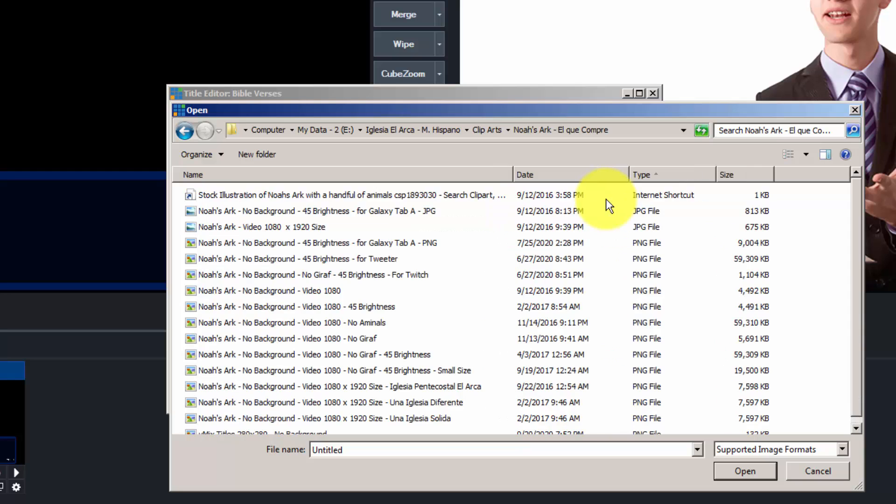
pyautogui.click(330, 307)
pyautogui.click(744, 470)
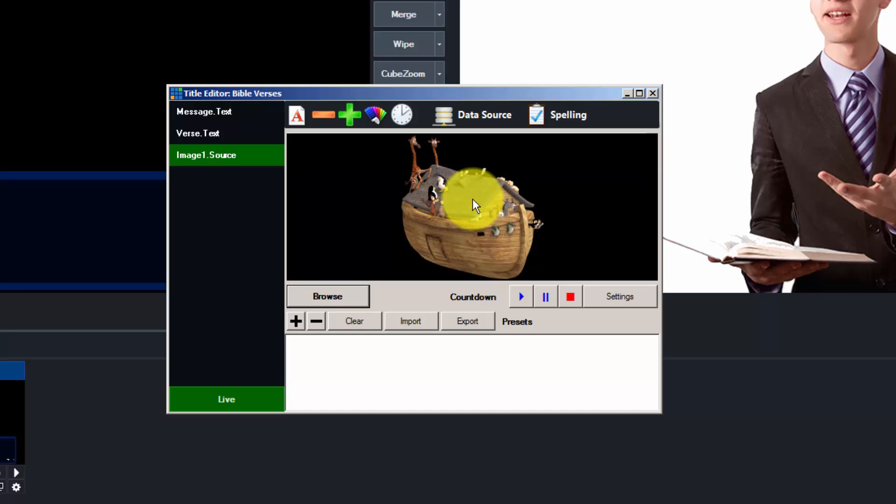
pyautogui.click(212, 153)
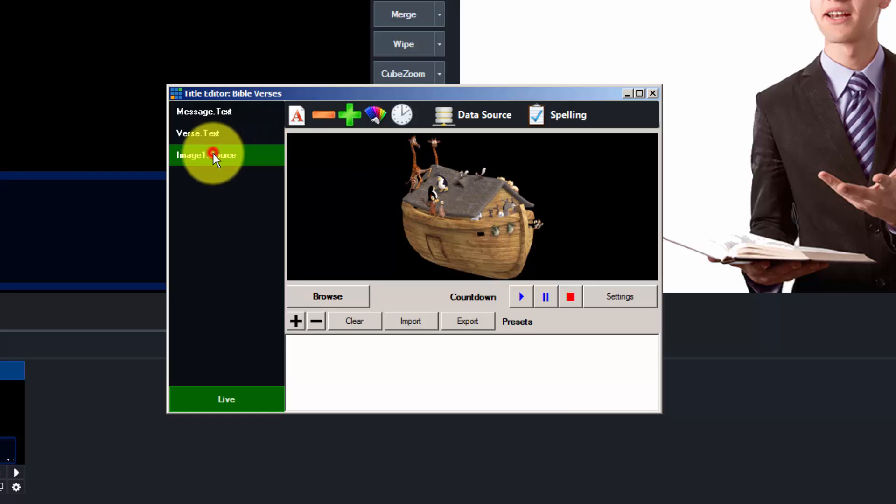
pyautogui.click(237, 111)
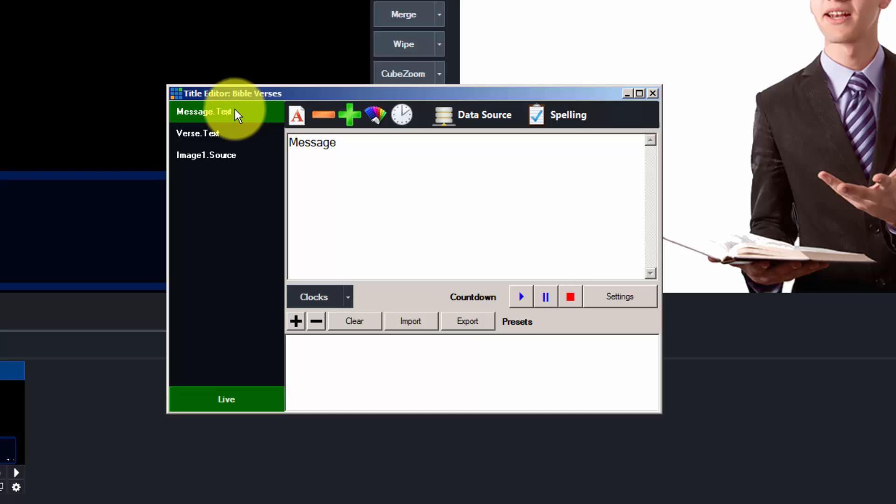
# - From the Message field's data source settings, create an Excel/CSV data source named 'Bible Verses'
pyautogui.click(476, 115)
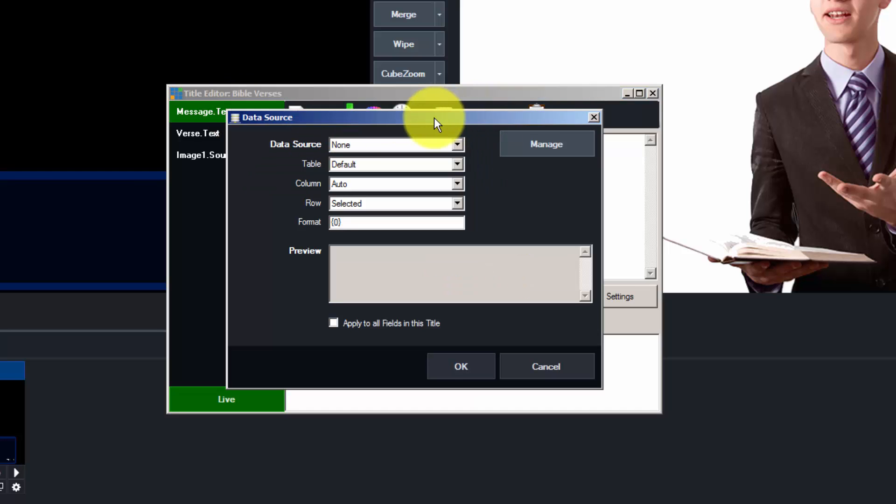
pyautogui.click(546, 140)
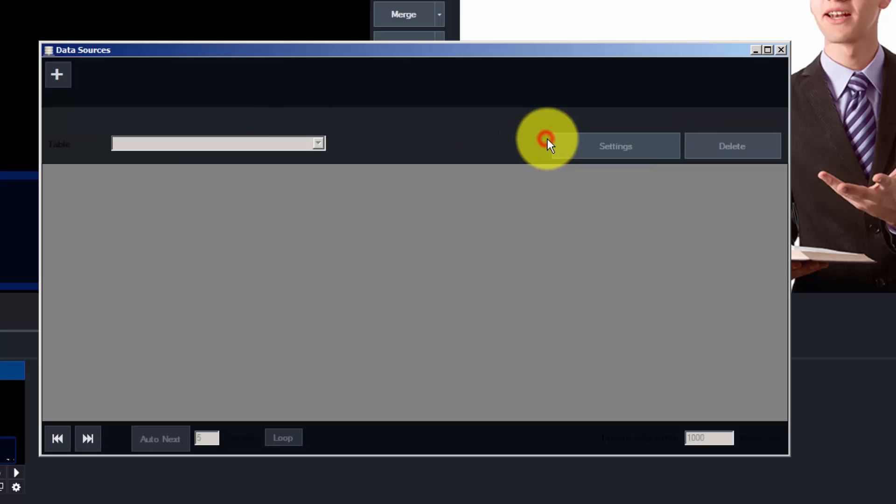
pyautogui.click(58, 76)
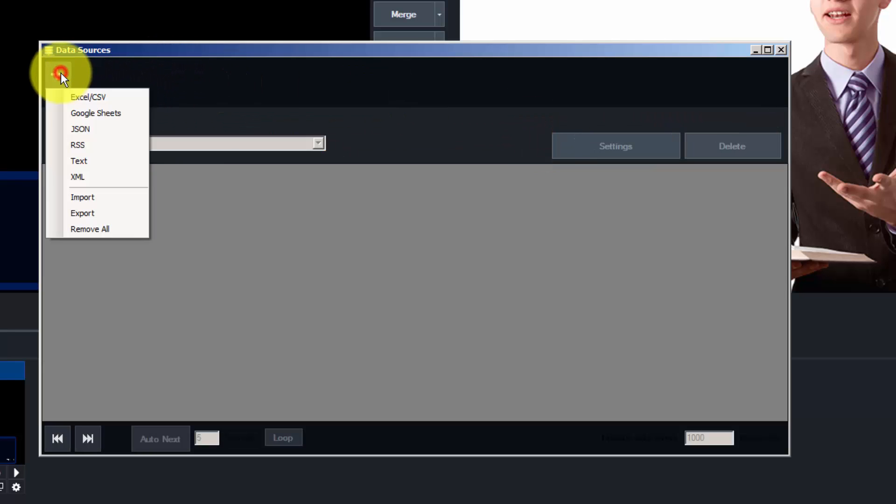
pyautogui.click(107, 96)
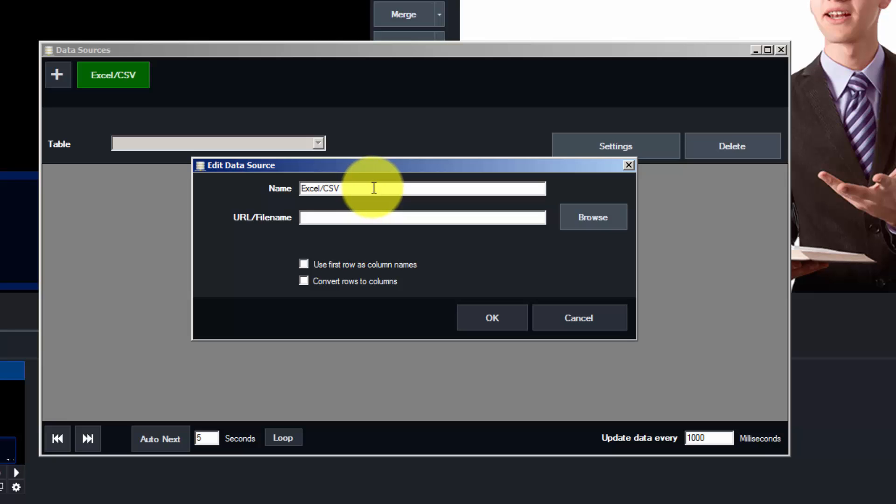
pyautogui.moveTo(374, 188); pyautogui.dragTo(225, 189)
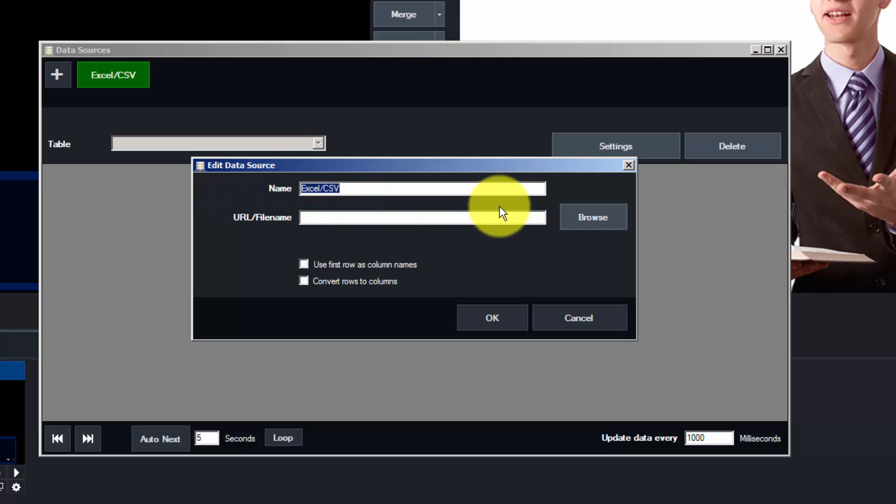
pyautogui.write('Bible Verses')
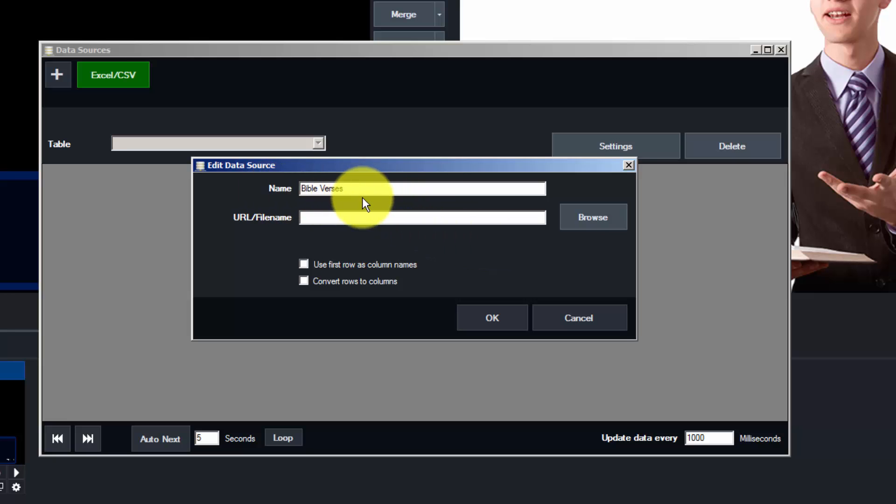
# - Point the source at C:\vMix - Data Source Files\Bible Verses.csv and save it
pyautogui.click(599, 217)
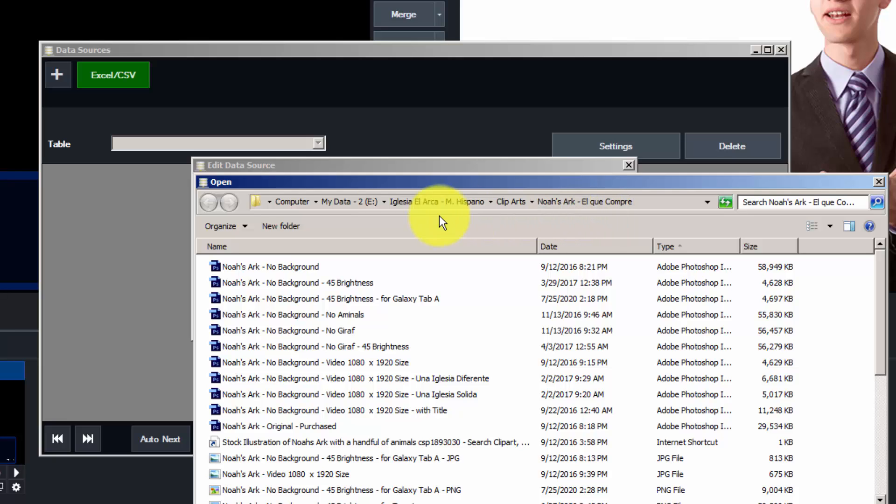
pyautogui.click(289, 201)
pyautogui.doubleClick(267, 270)
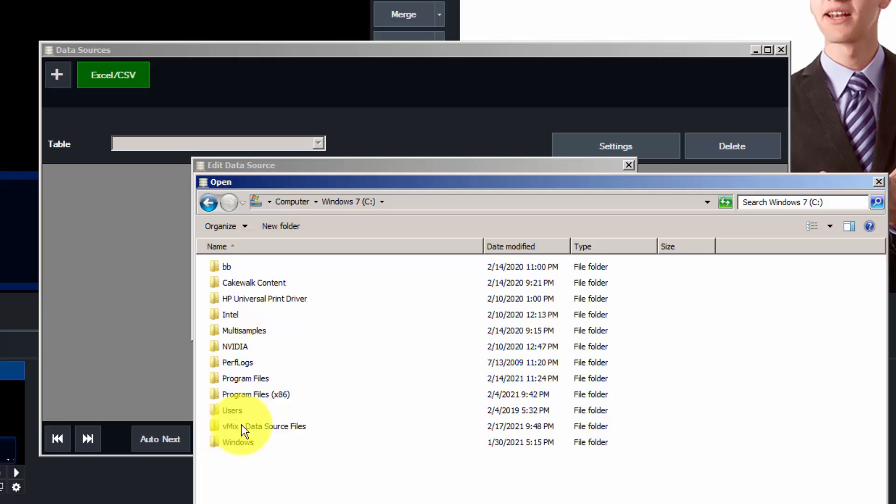
pyautogui.doubleClick(277, 425)
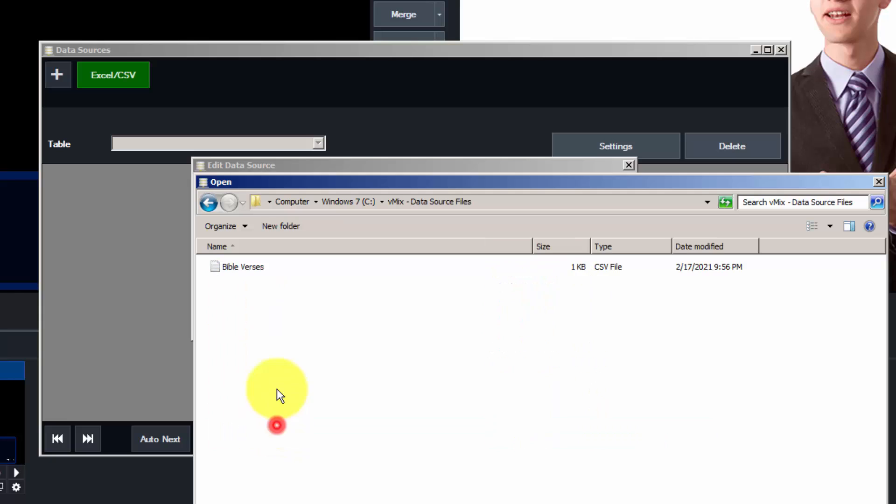
pyautogui.click(248, 265)
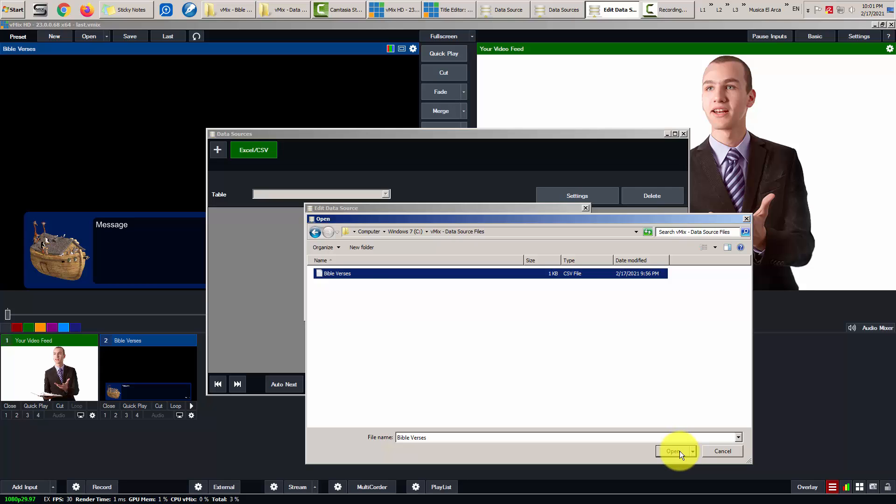
pyautogui.click(673, 451)
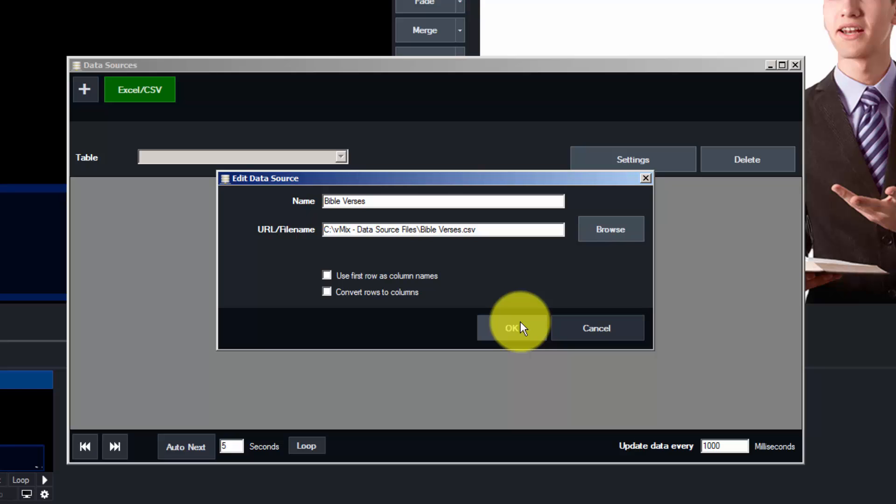
pyautogui.click(521, 322)
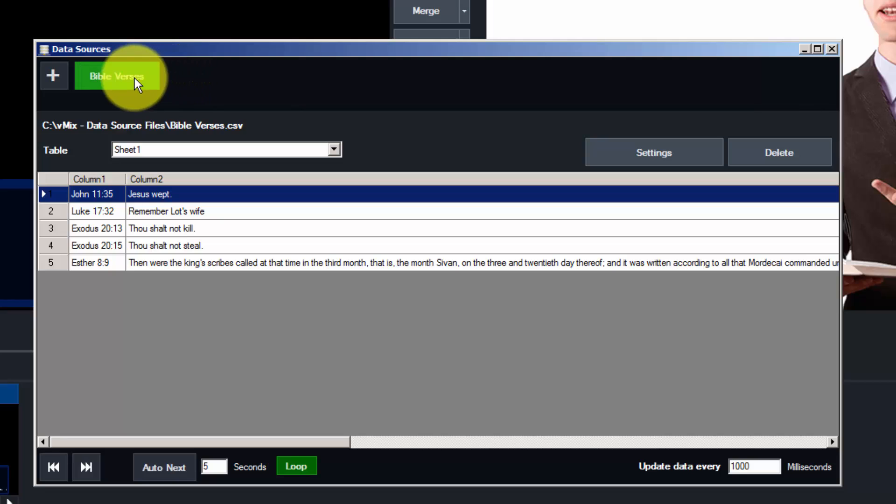
# - Review the Bible Verses source's settings without changes, then close the Data Sources manager
pyautogui.click(668, 157)
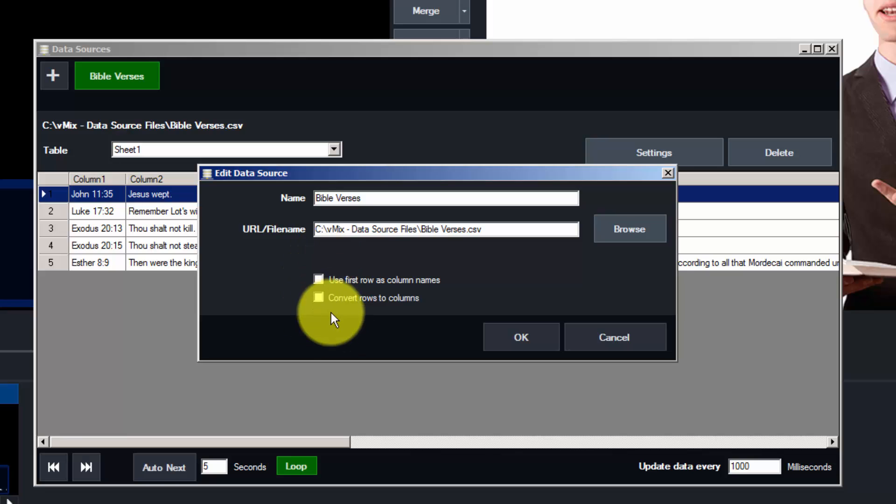
pyautogui.click(525, 339)
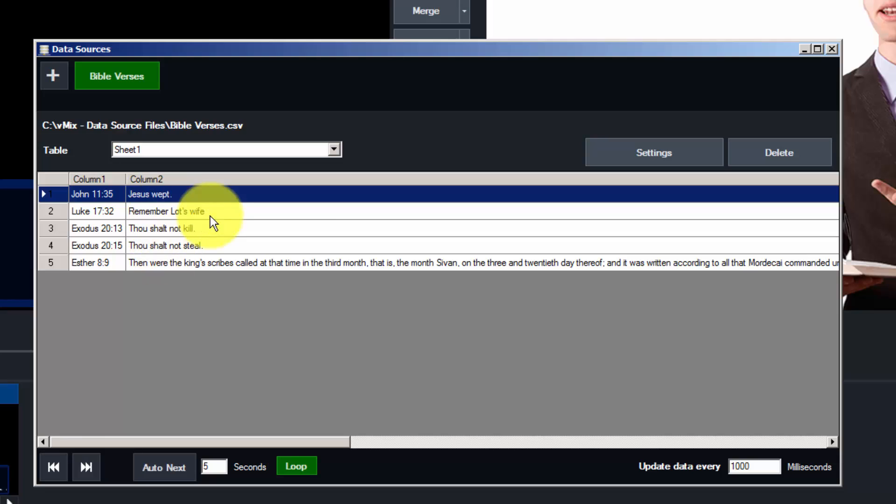
pyautogui.click(833, 49)
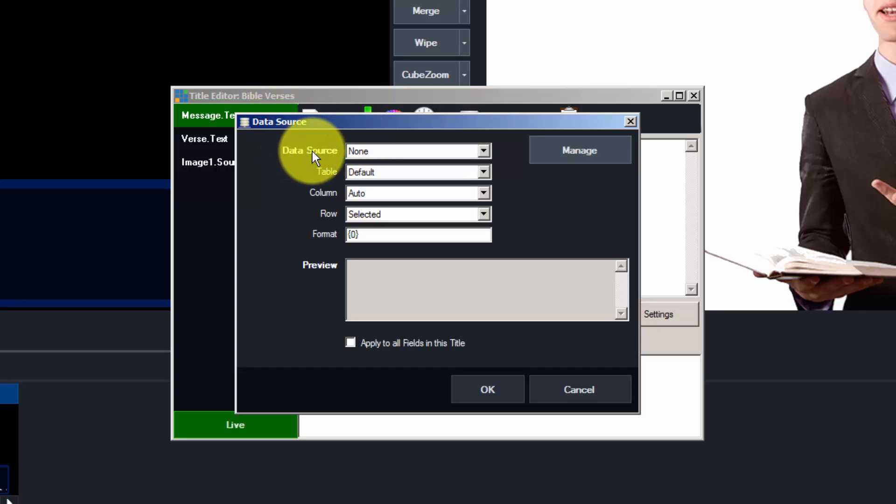
# - Link the Message field to the Bible Verses source, Column2, and check the previewed verse text
pyautogui.click(485, 148)
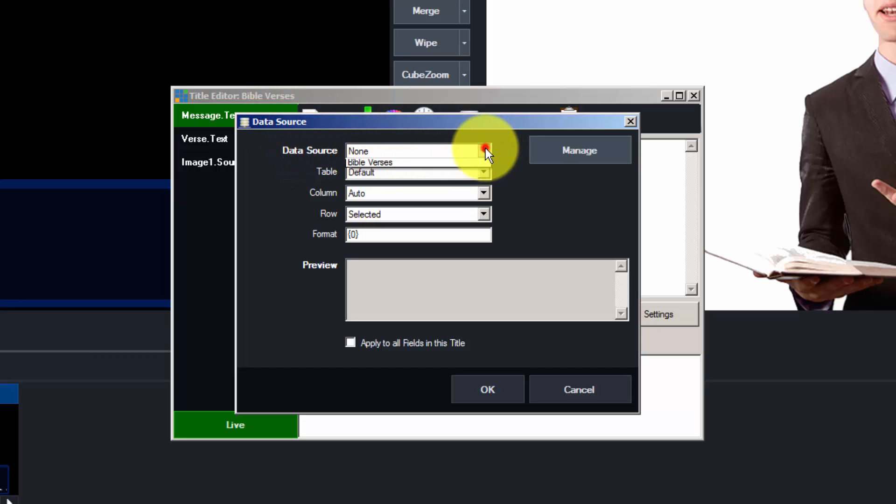
pyautogui.click(400, 178)
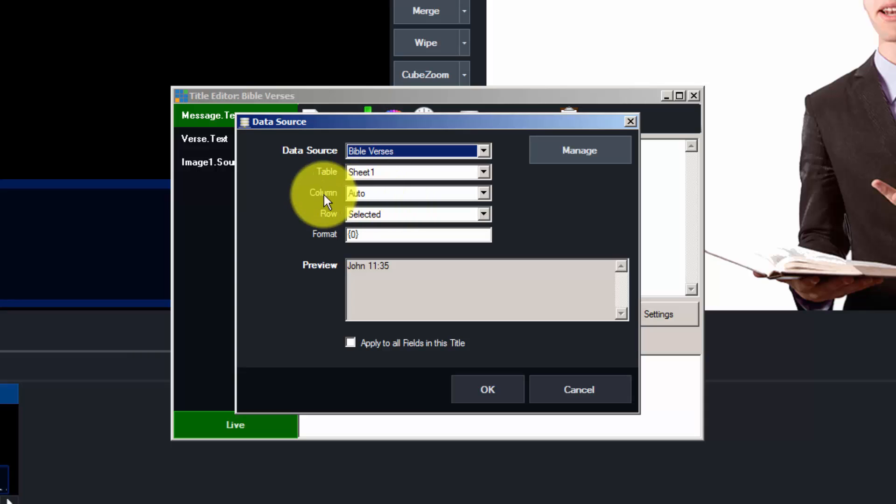
pyautogui.click(407, 195)
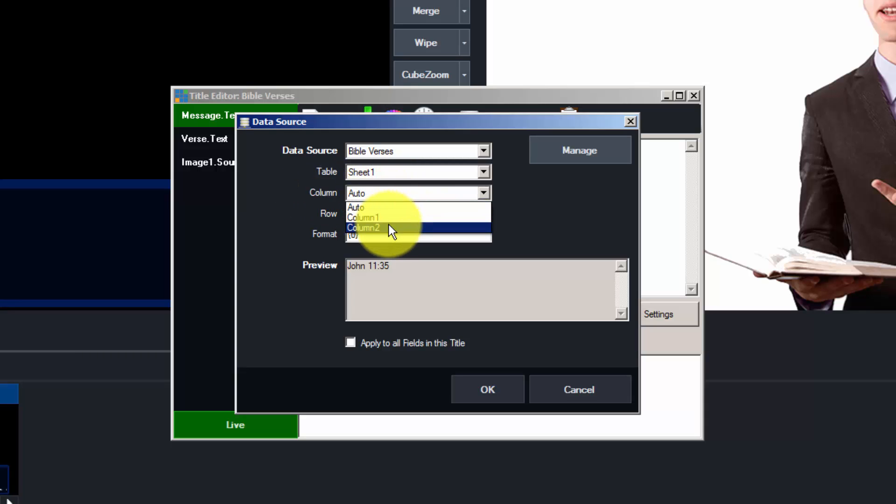
pyautogui.click(390, 226)
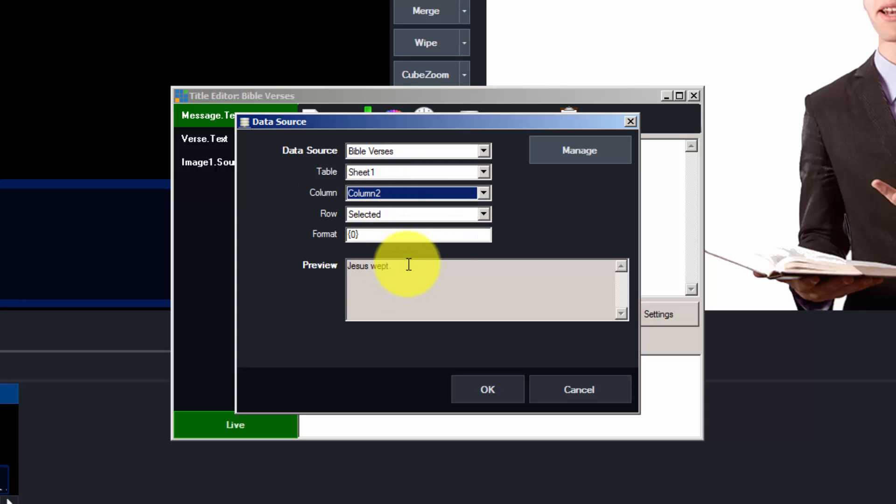
pyautogui.moveTo(406, 264); pyautogui.dragTo(348, 265)
pyautogui.moveTo(372, 123); pyautogui.dragTo(458, 106)
pyautogui.click(506, 250)
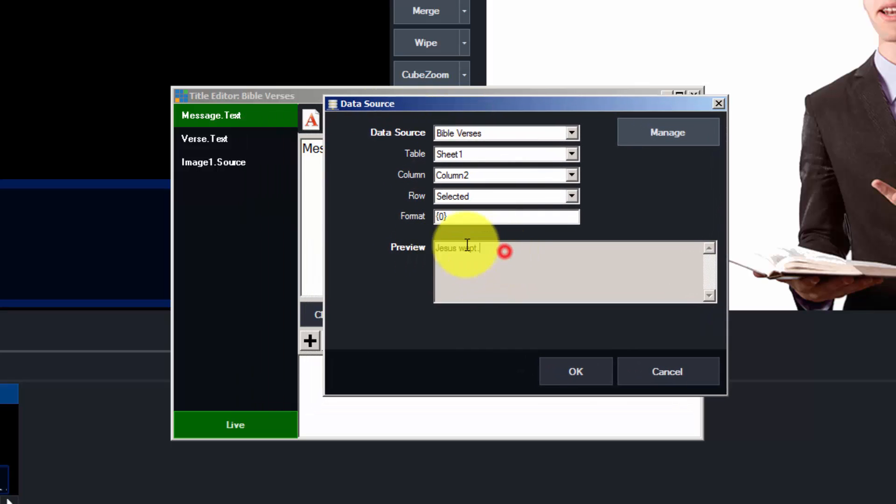
pyautogui.moveTo(498, 248); pyautogui.dragTo(414, 249)
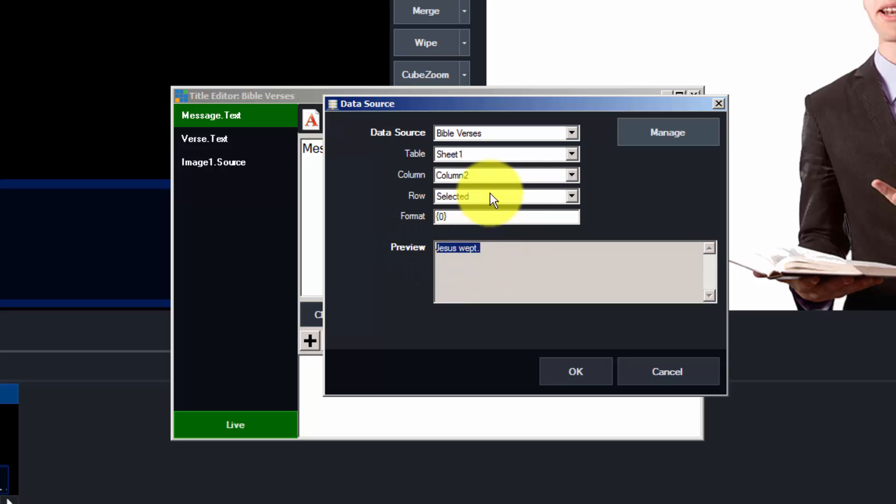
# - Compare Column1's John 11:35 preview, switch back to Column2, and apply the link
pyautogui.click(485, 175)
pyautogui.click(476, 201)
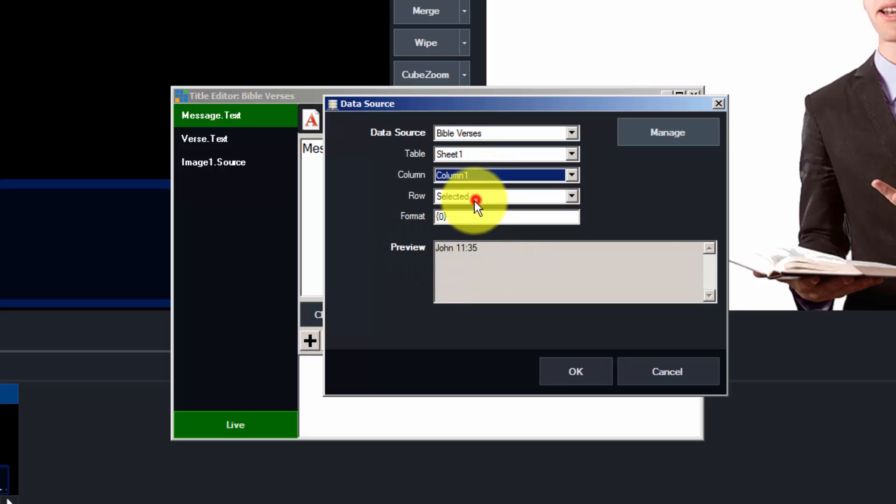
pyautogui.moveTo(500, 246); pyautogui.dragTo(410, 246)
pyautogui.click(477, 173)
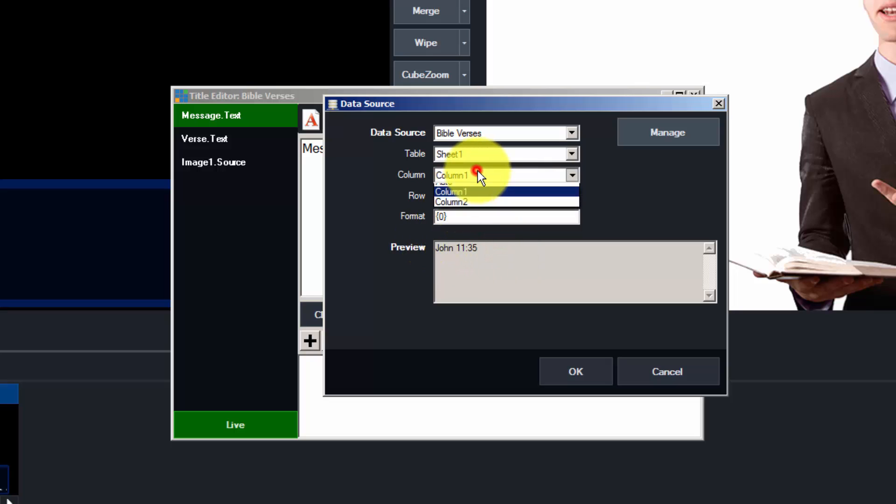
pyautogui.click(469, 206)
pyautogui.moveTo(502, 254); pyautogui.dragTo(435, 252)
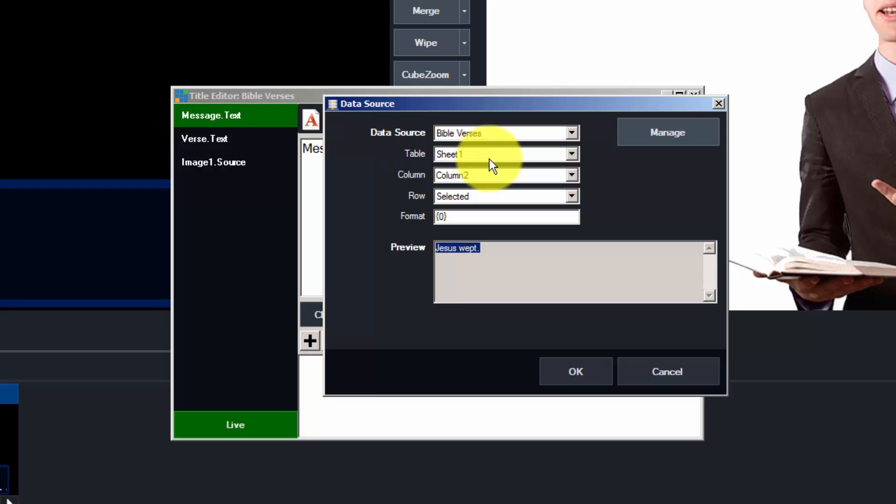
pyautogui.click(584, 372)
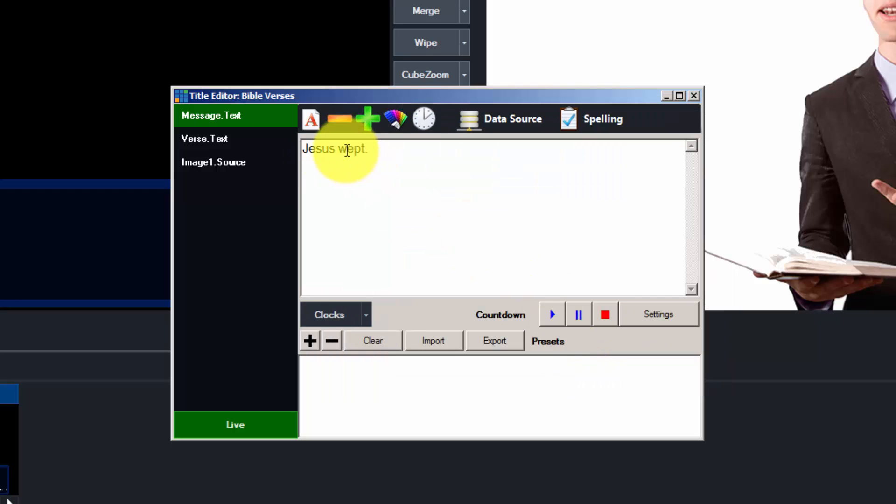
# - Bind the Verse field to Bible Verses, Sheet1, Column1, then close the Title Editor
pyautogui.click(214, 139)
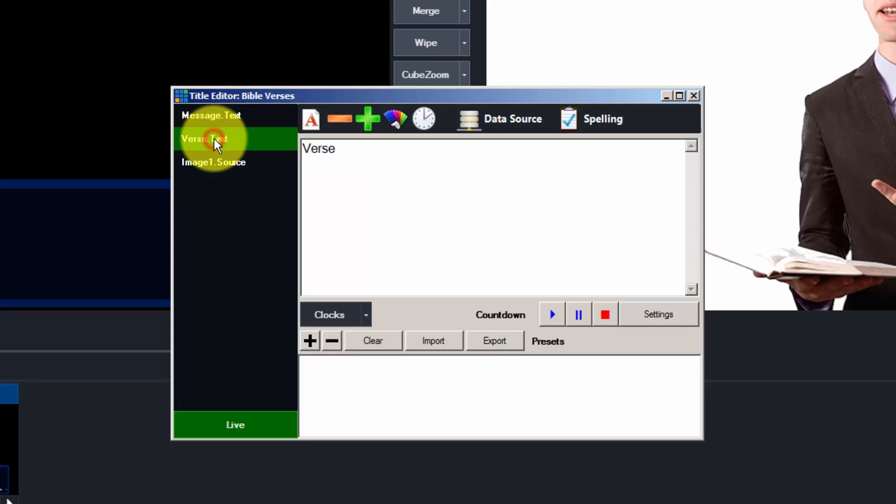
pyautogui.click(506, 120)
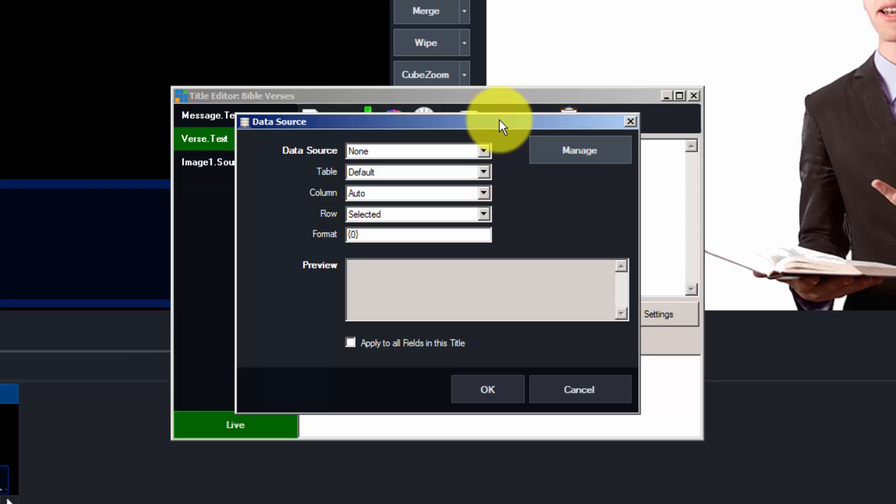
pyautogui.click(423, 151)
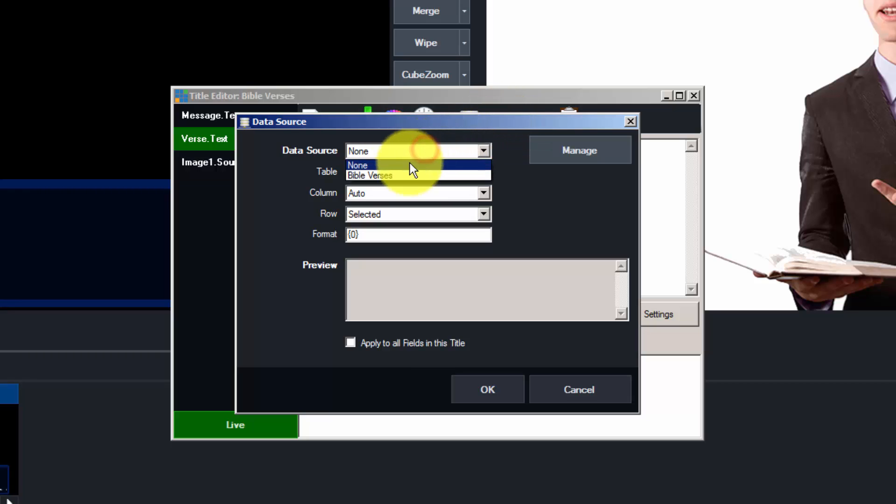
pyautogui.click(388, 174)
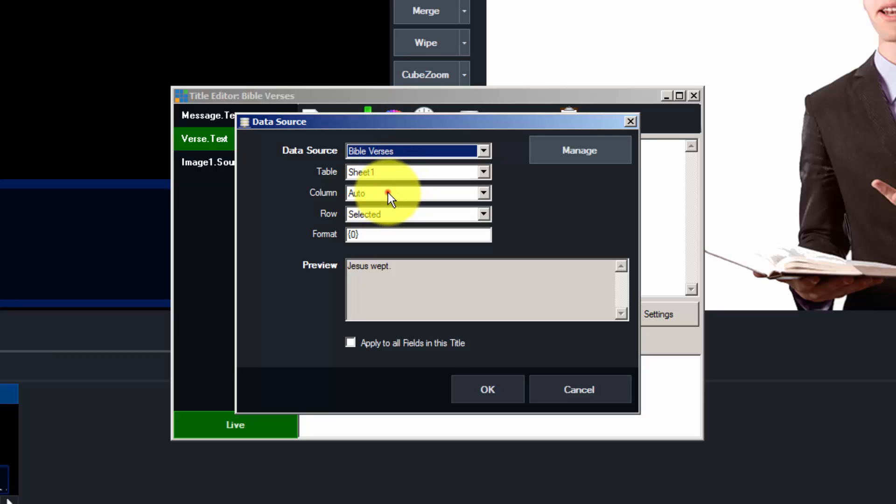
pyautogui.click(387, 193)
pyautogui.click(388, 219)
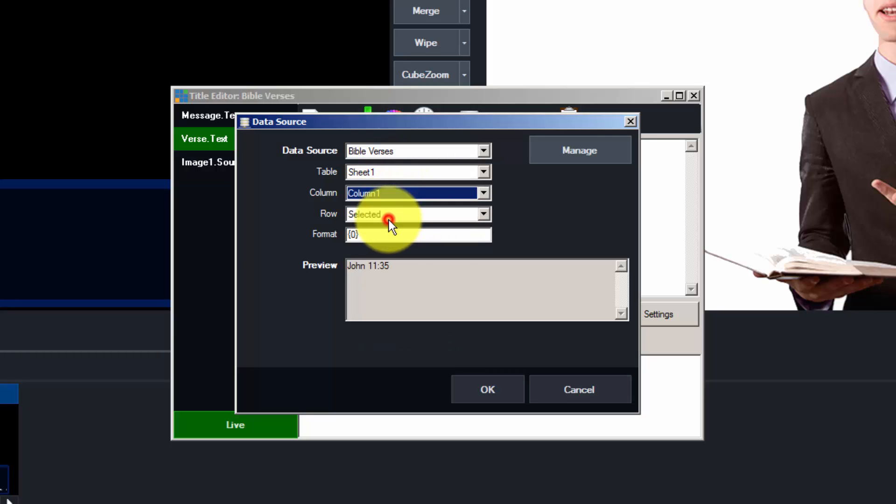
pyautogui.moveTo(450, 124); pyautogui.dragTo(464, 124)
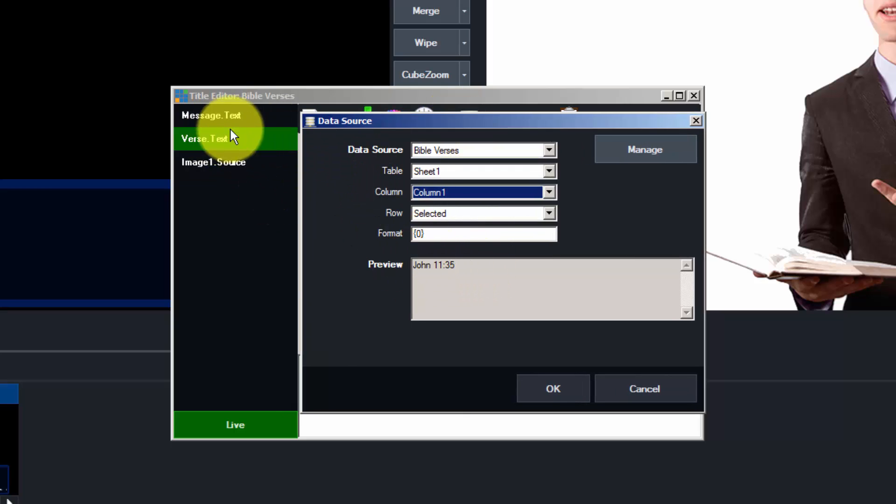
pyautogui.click(562, 388)
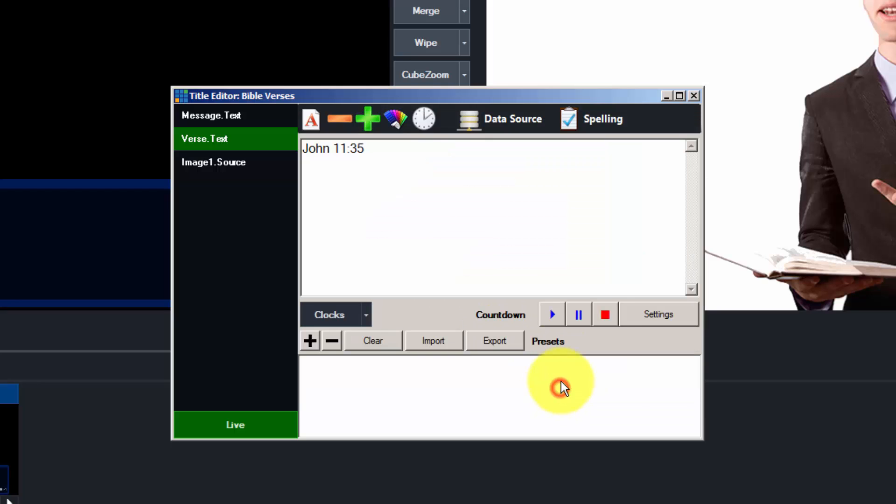
pyautogui.click(694, 95)
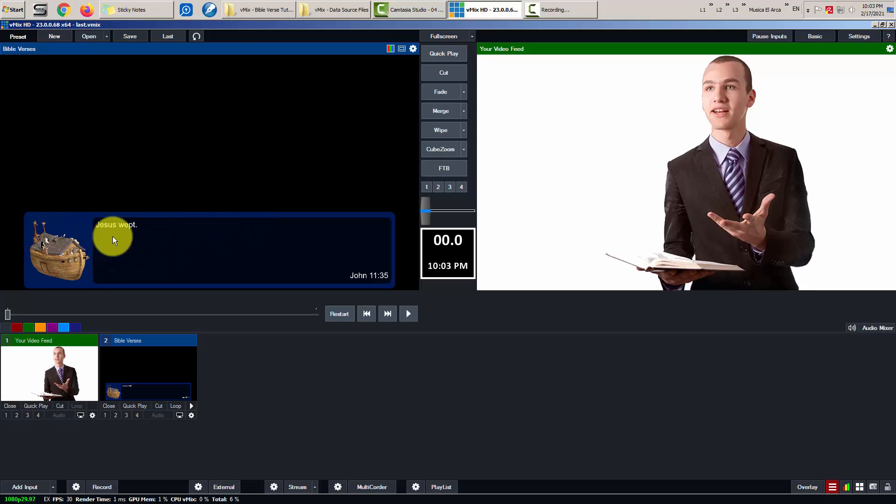
# - Show Bible Verses on Overlay 1 and open its Title Editor
pyautogui.click(105, 415)
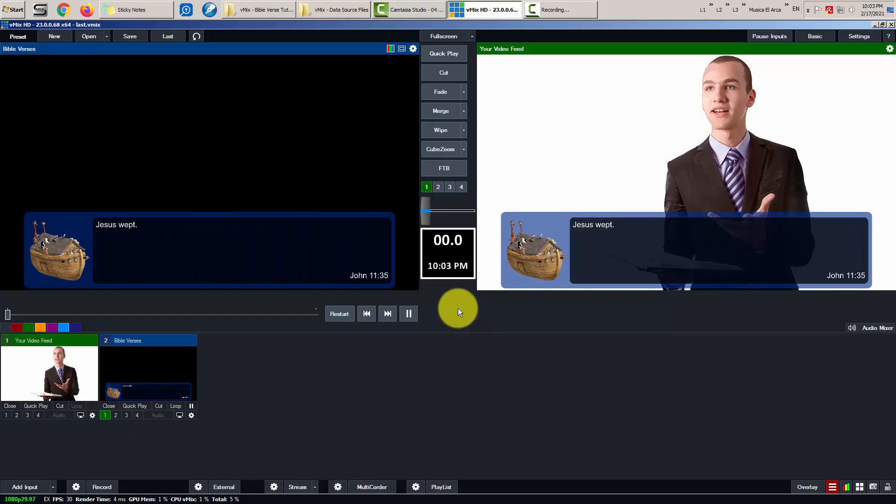
pyautogui.rightClick(139, 358)
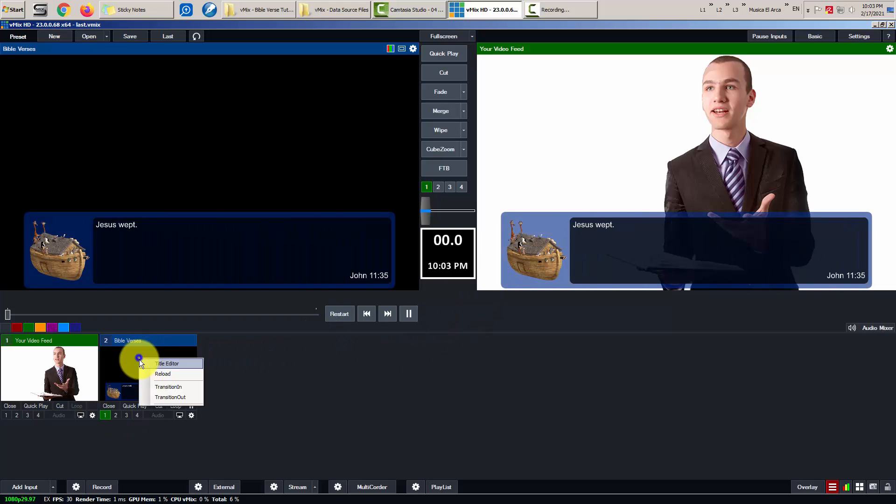
pyautogui.click(178, 362)
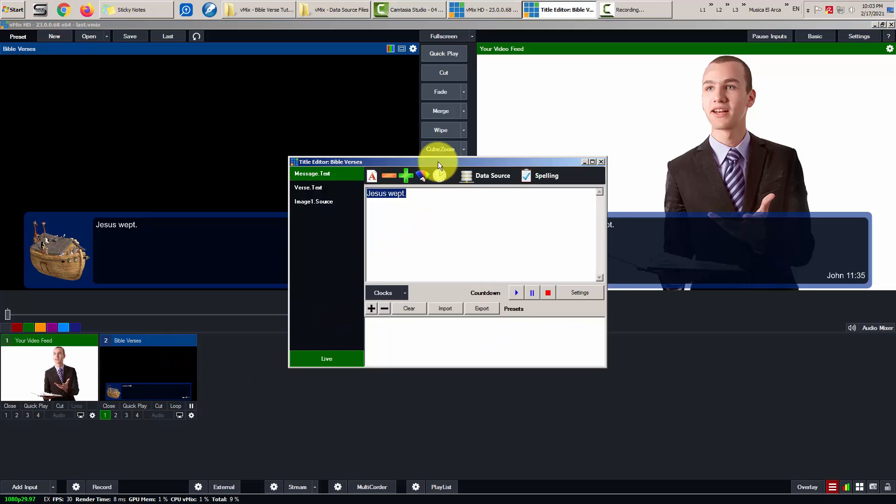
pyautogui.moveTo(438, 161); pyautogui.dragTo(497, 278)
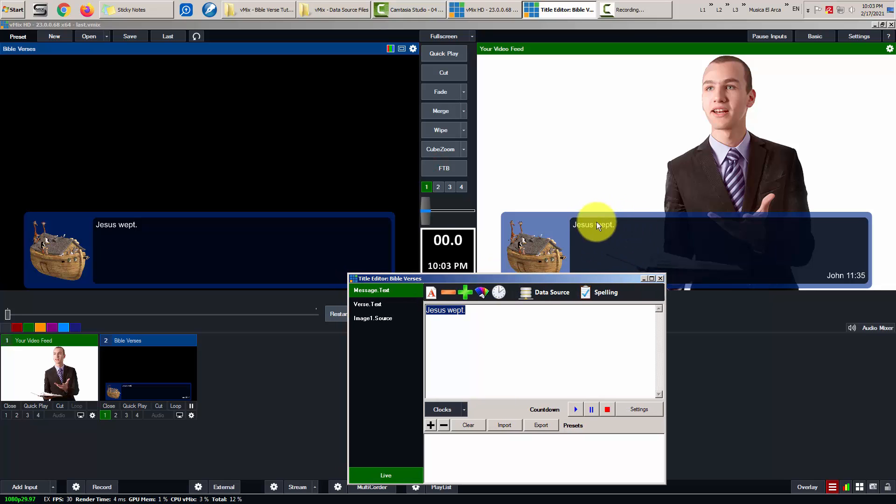
# - Nudge the 'Jesus wept.' font size up and down until slightly larger, then close the editor
pyautogui.click(463, 295)
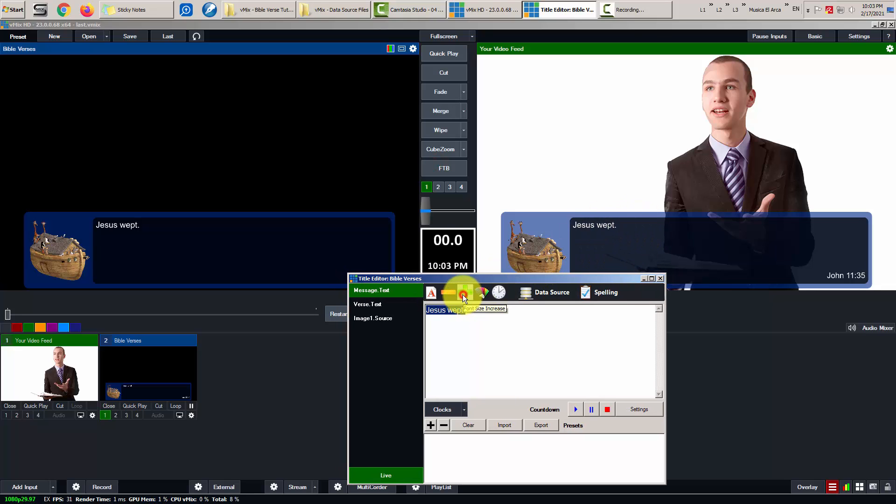
pyautogui.click(463, 295)
pyautogui.click(463, 295)
pyautogui.click(463, 294)
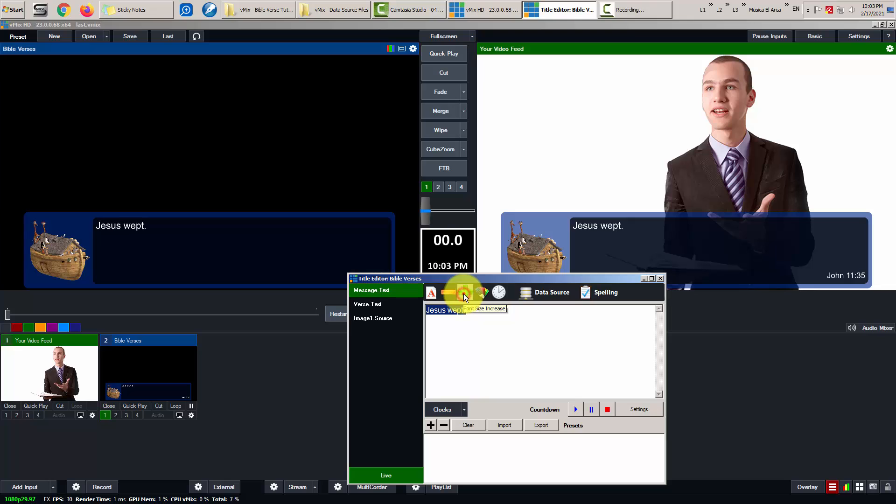
pyautogui.click(464, 294)
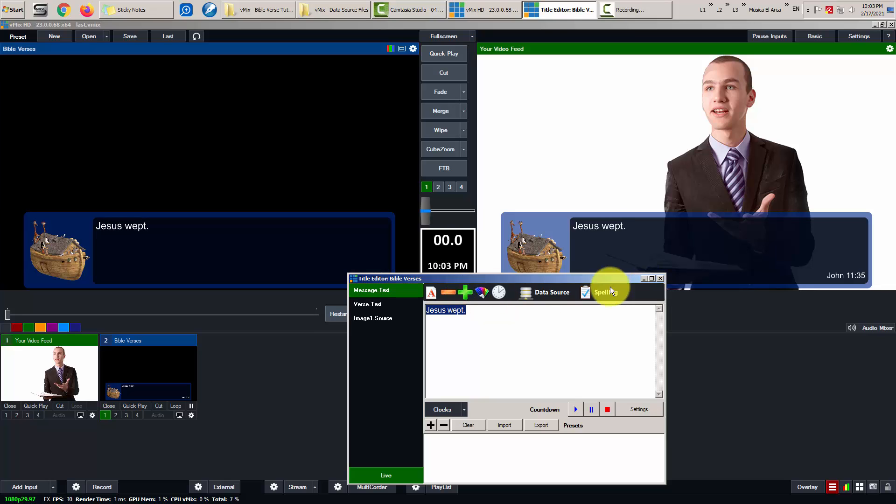
pyautogui.click(452, 292)
pyautogui.click(452, 292)
pyautogui.click(452, 292)
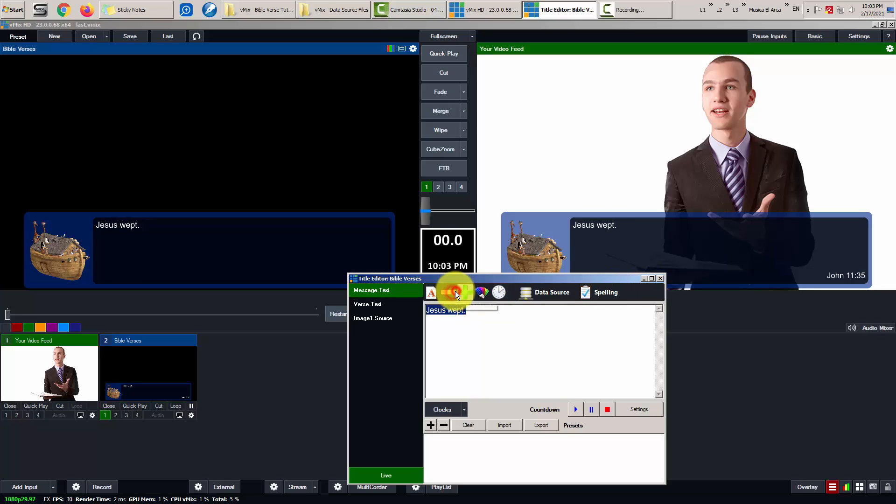
pyautogui.click(444, 290)
pyautogui.click(465, 291)
pyautogui.click(469, 290)
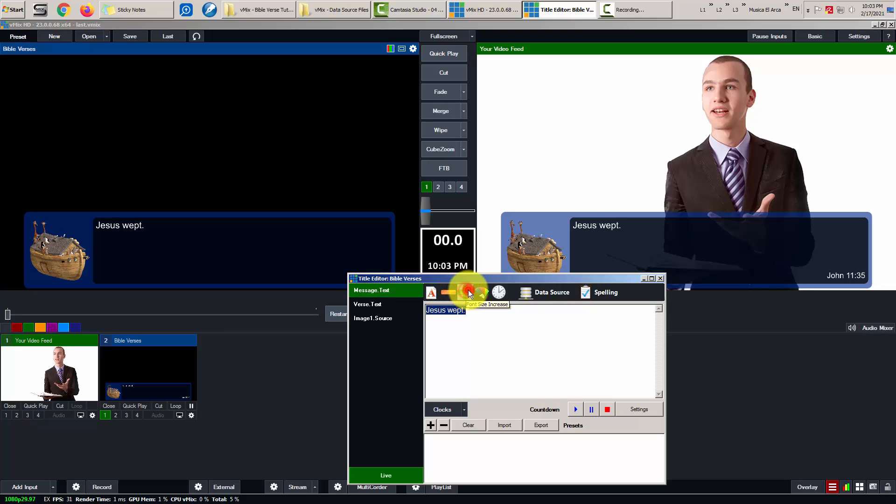
pyautogui.click(468, 290)
pyautogui.click(467, 290)
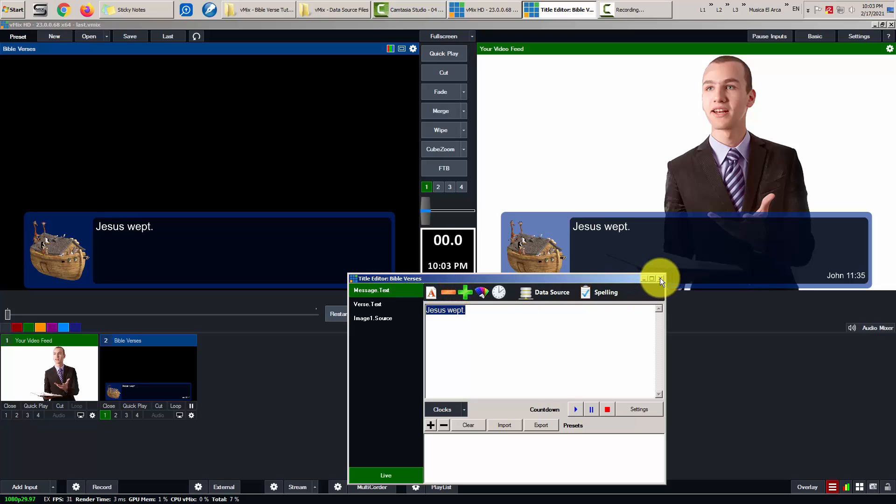
pyautogui.click(454, 293)
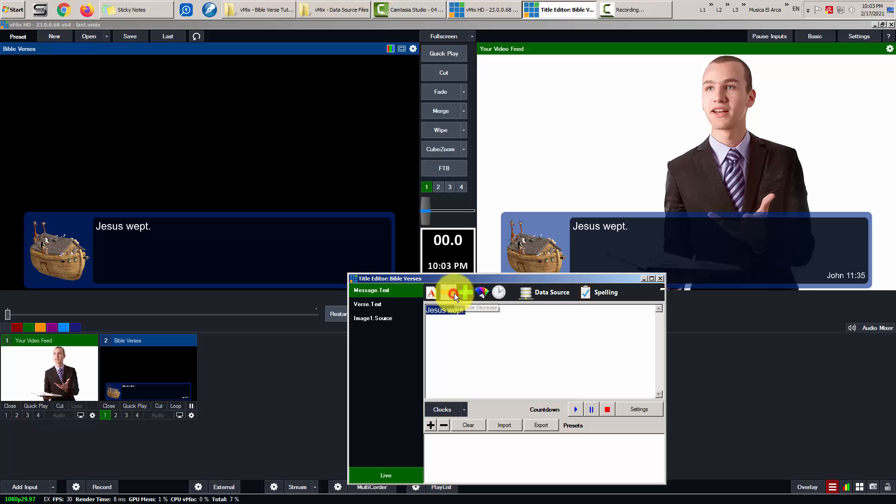
pyautogui.click(660, 279)
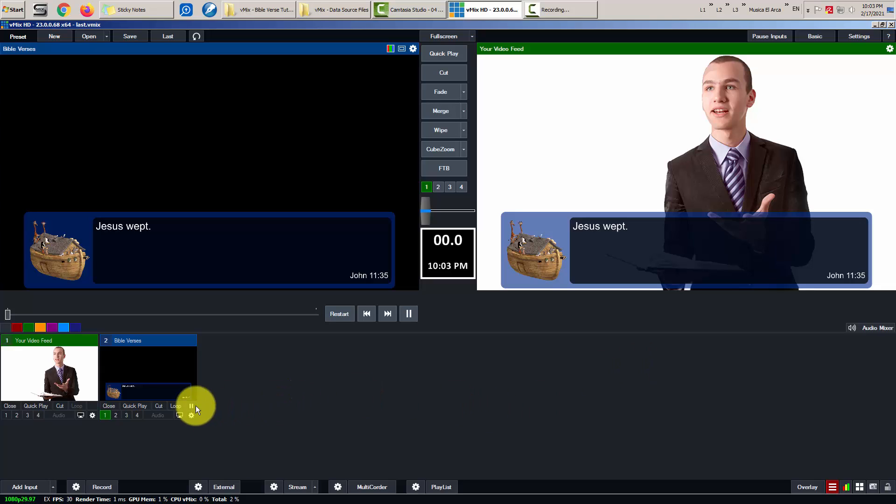
# - Turn Overlay 1 off and back on, then open Keyboard Image from the Tools folder
pyautogui.click(106, 415)
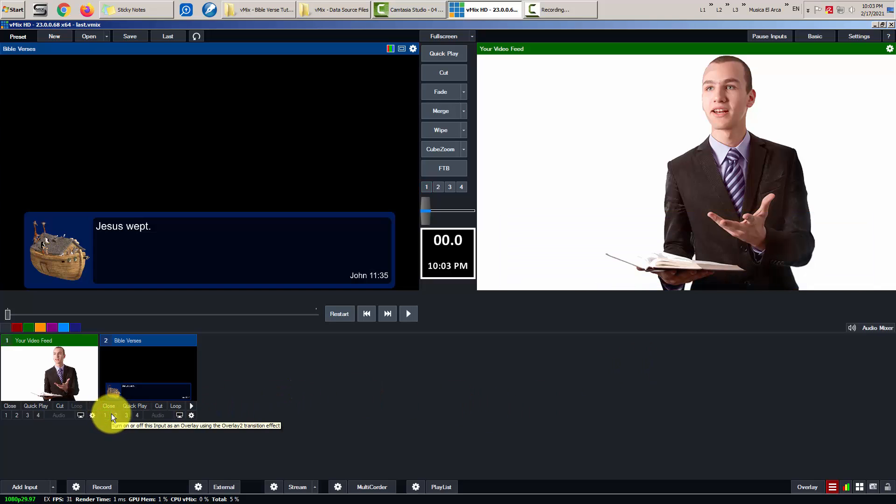
pyautogui.click(109, 415)
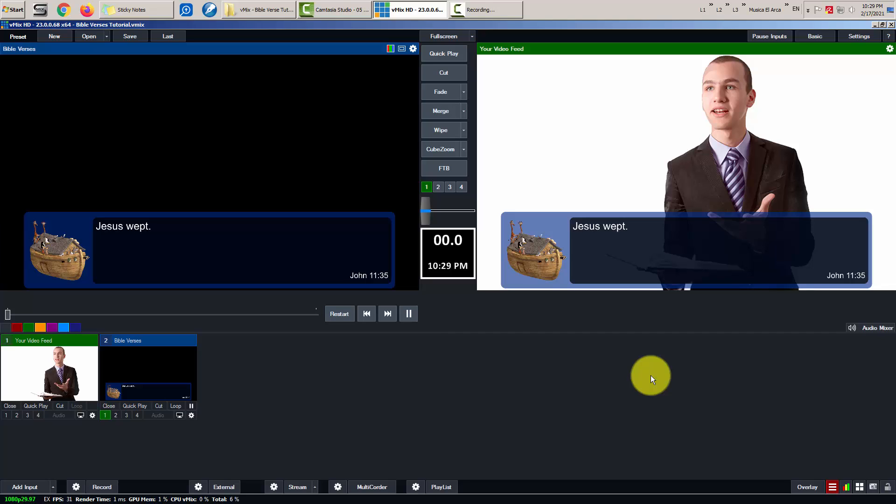
pyautogui.click(256, 10)
pyautogui.doubleClick(335, 191)
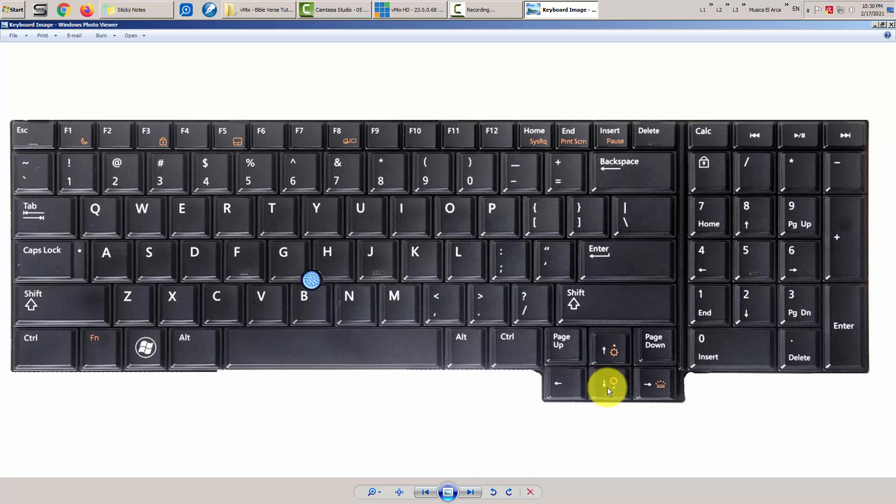
# - Take the verse overlay off vMix's output, then return to the keyboard image
pyautogui.click(410, 10)
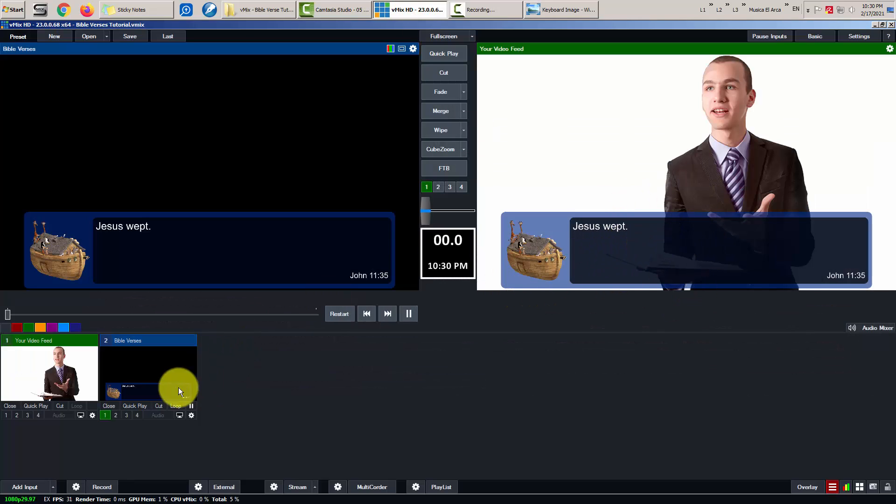
pyautogui.click(107, 415)
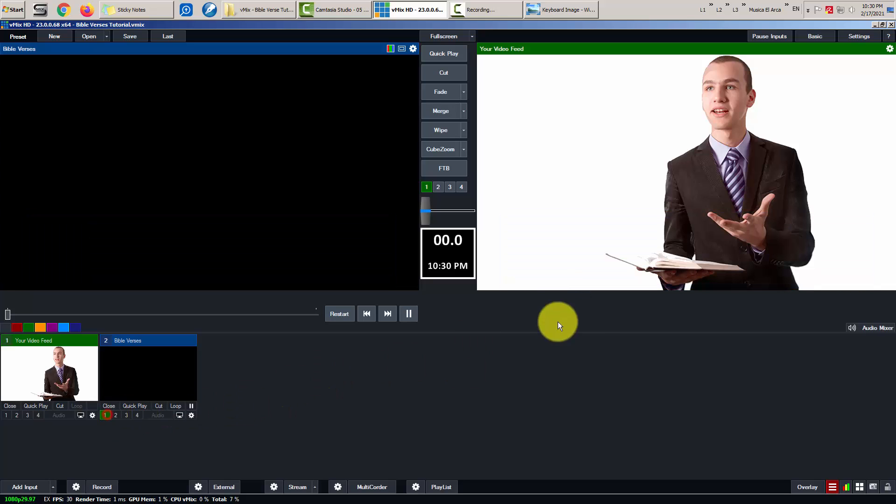
pyautogui.click(576, 10)
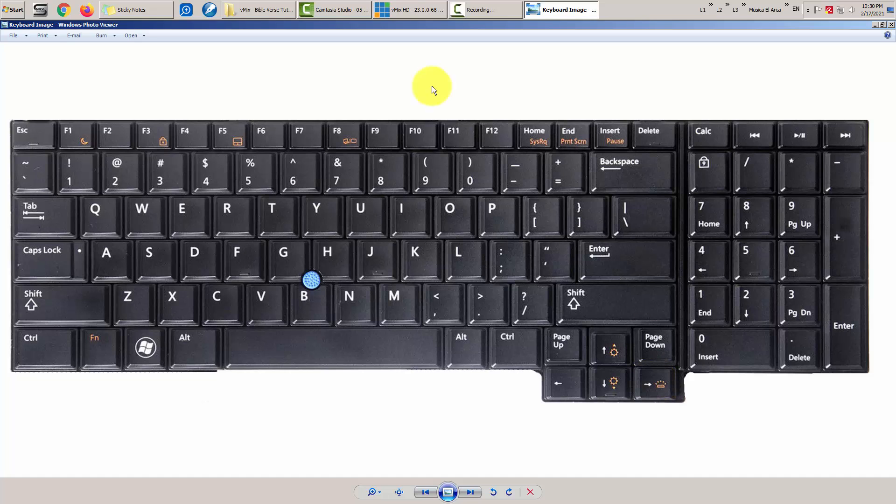
# - Open the Bible Verses CSV from C:\vMix - Data Source Files in Notepad, moved lower left
pyautogui.click(257, 9)
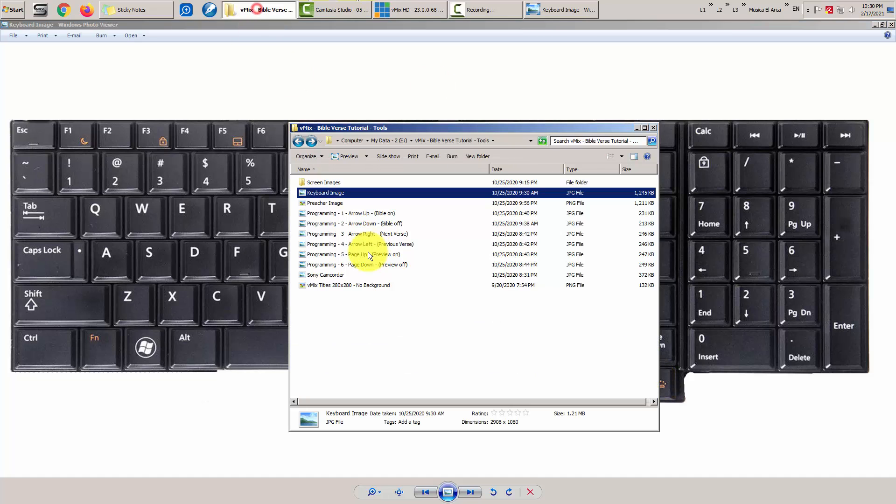
pyautogui.press('BackSpace')
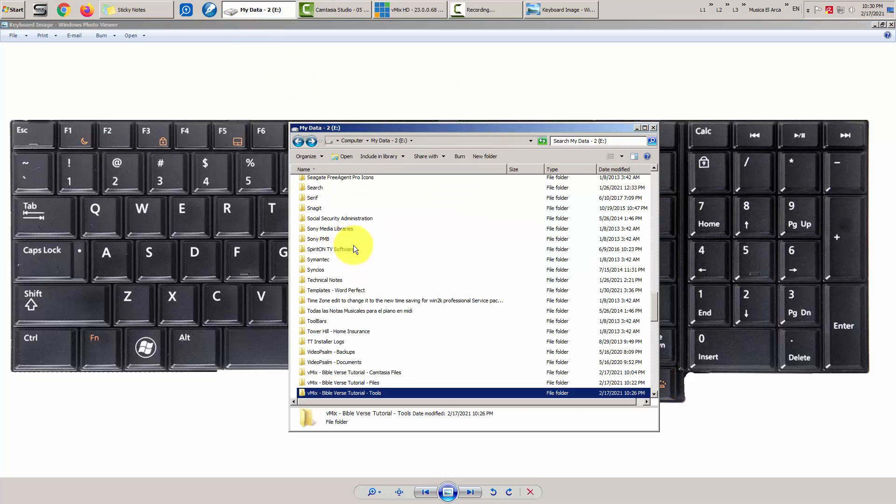
pyautogui.click(265, 14)
pyautogui.click(735, 11)
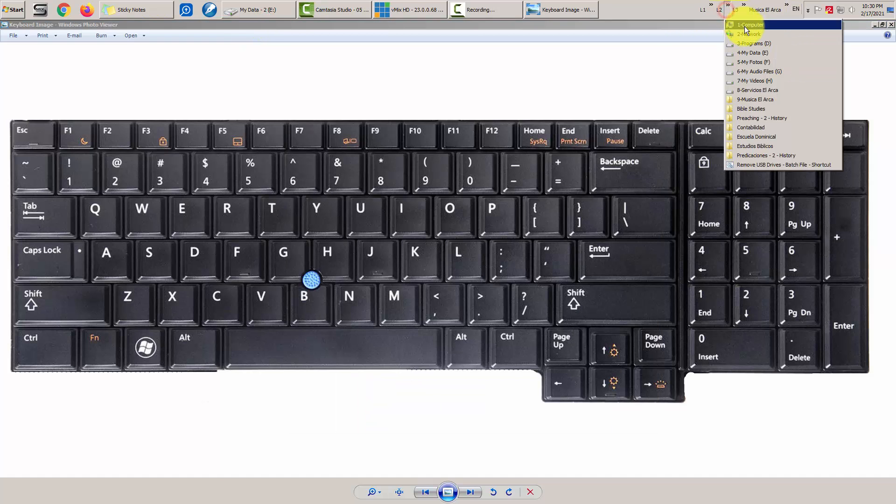
pyautogui.click(748, 26)
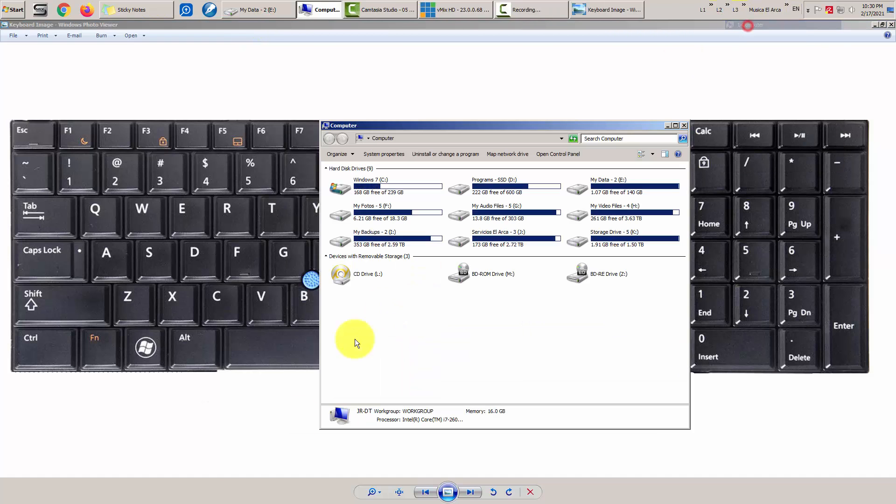
pyautogui.doubleClick(363, 187)
pyautogui.doubleClick(368, 278)
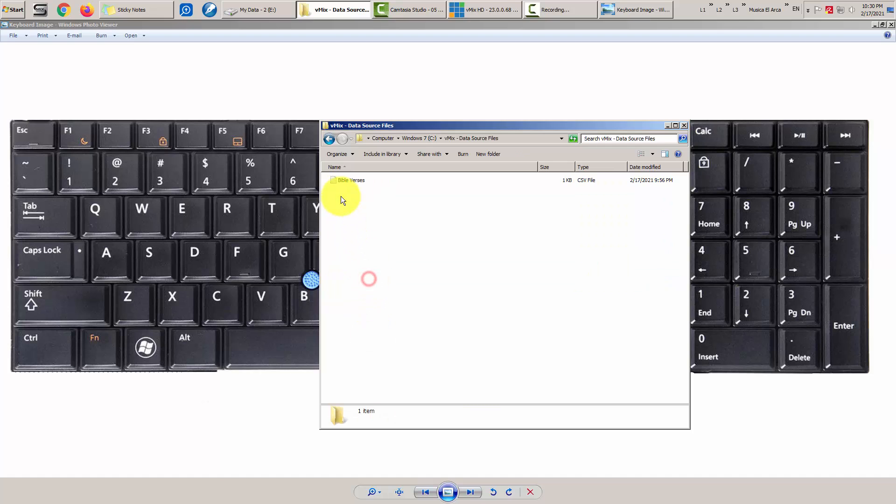
pyautogui.doubleClick(347, 182)
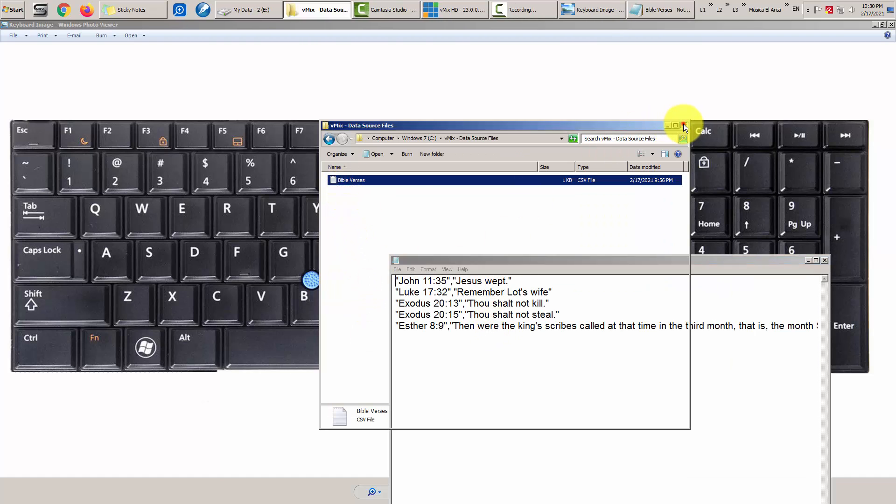
pyautogui.click(684, 124)
pyautogui.moveTo(641, 261); pyautogui.dragTo(350, 285)
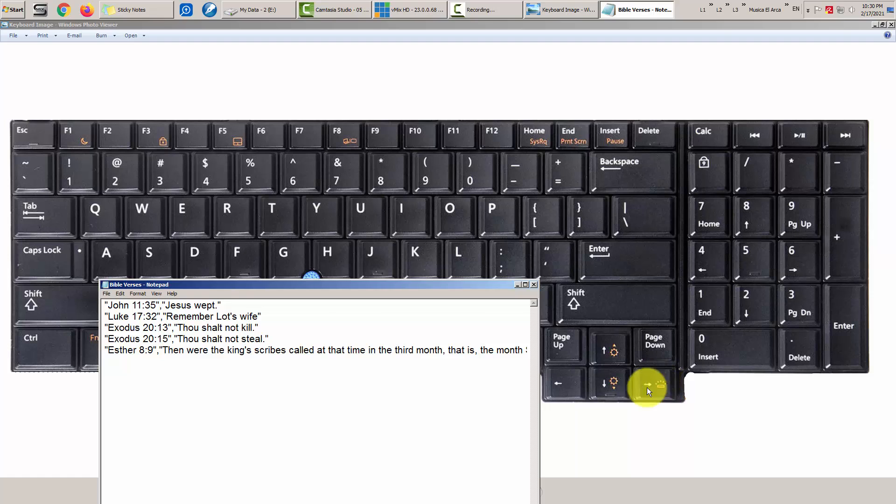
# - Select the John 11:35, Luke 17:32 and Exodus 20:13 verse lines in turn
pyautogui.moveTo(224, 306); pyautogui.dragTo(101, 302)
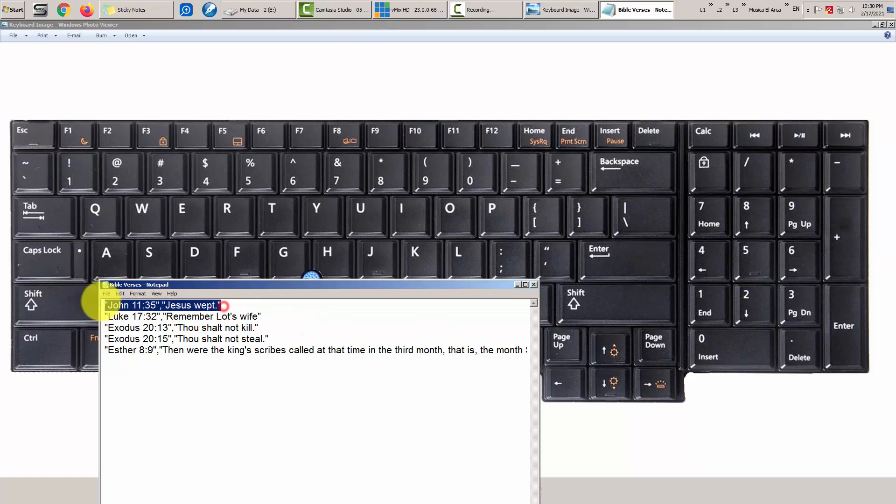
pyautogui.moveTo(280, 317); pyautogui.dragTo(92, 317)
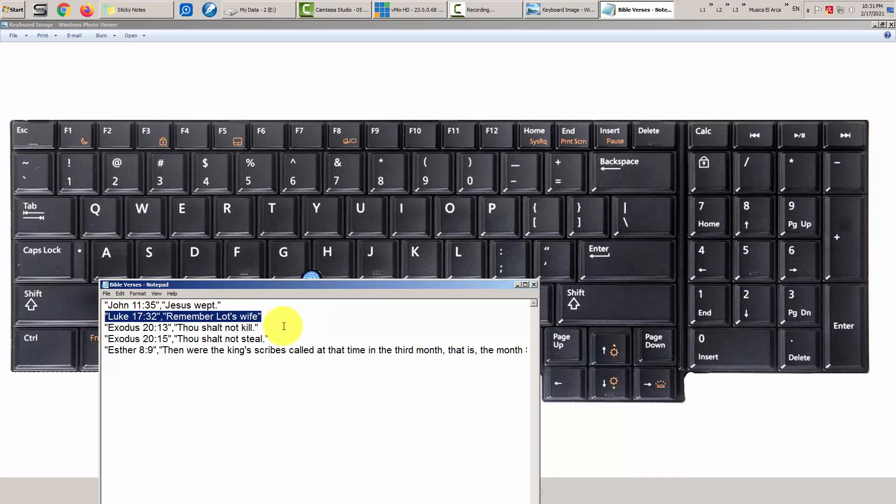
pyautogui.moveTo(262, 328); pyautogui.dragTo(80, 330)
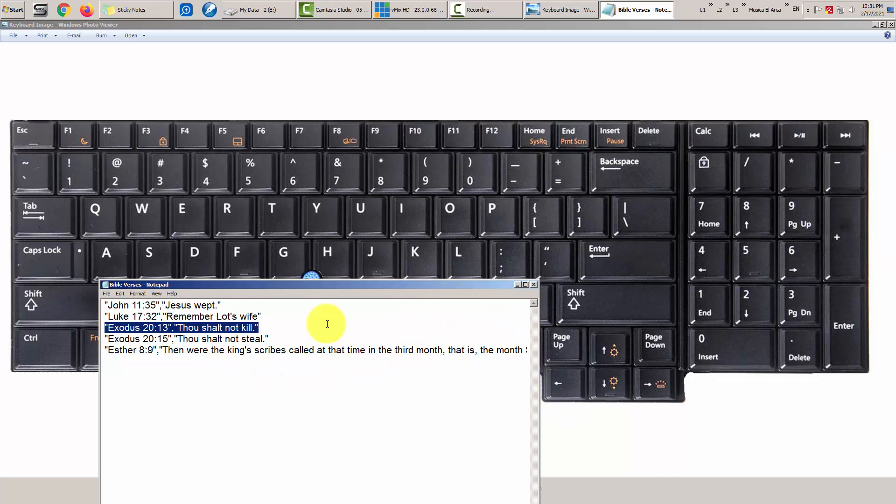
pyautogui.click(268, 327)
pyautogui.moveTo(268, 327); pyautogui.dragTo(107, 328)
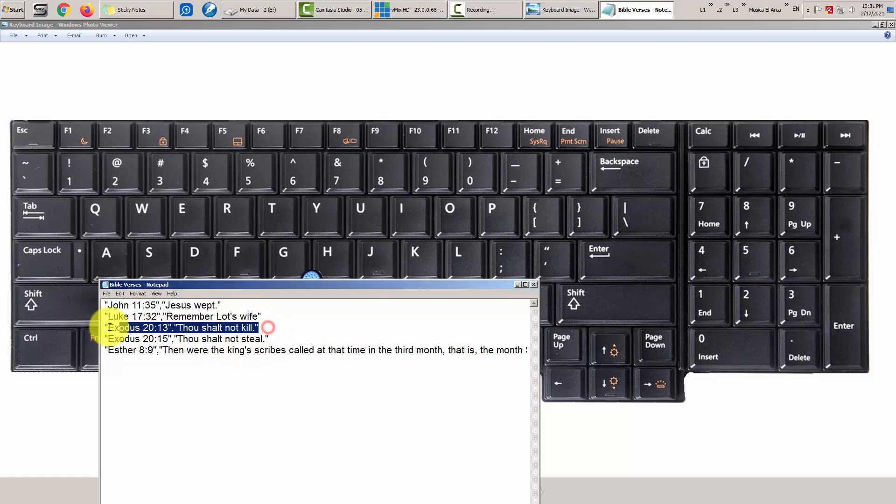
pyautogui.moveTo(300, 315); pyautogui.dragTo(104, 316)
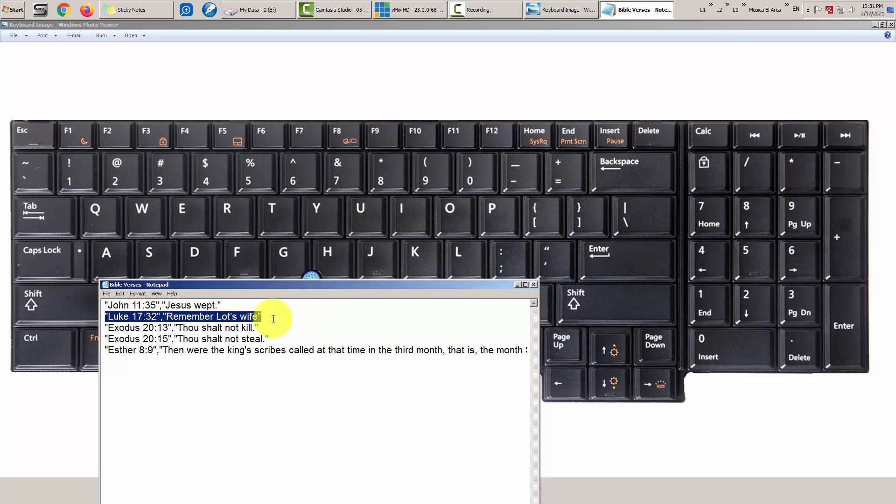
pyautogui.moveTo(233, 304); pyautogui.dragTo(107, 305)
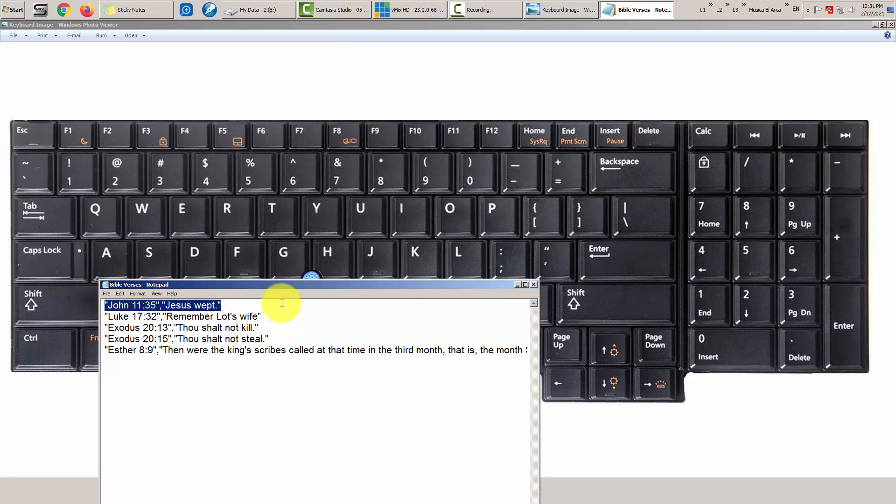
# - Close the Bible Verses text file, compare vMix with the keyboard image, then close Photo Viewer
pyautogui.click(534, 284)
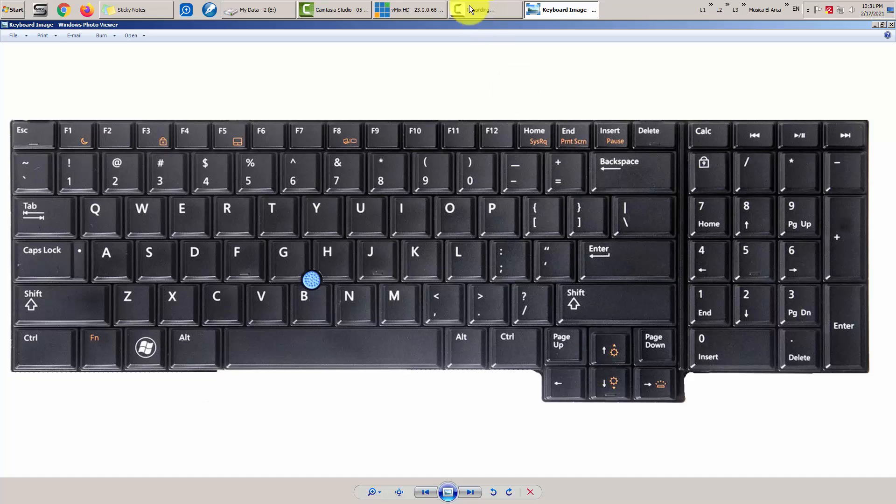
pyautogui.click(398, 8)
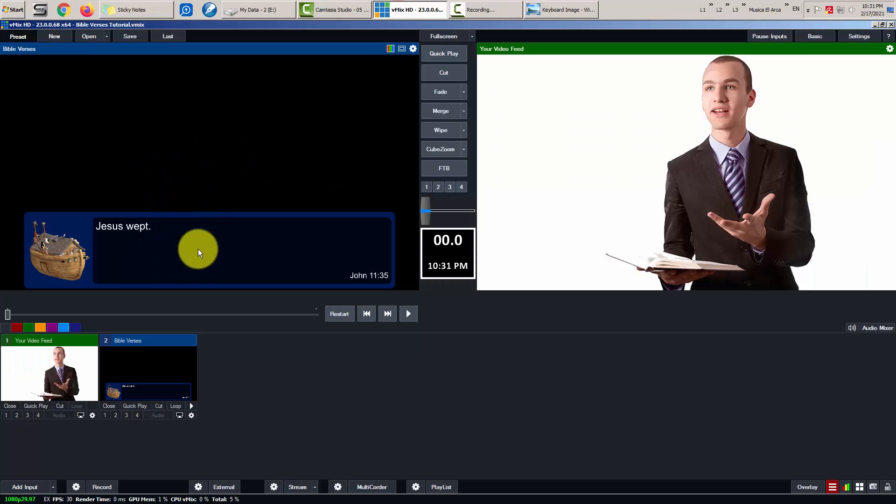
pyautogui.click(548, 10)
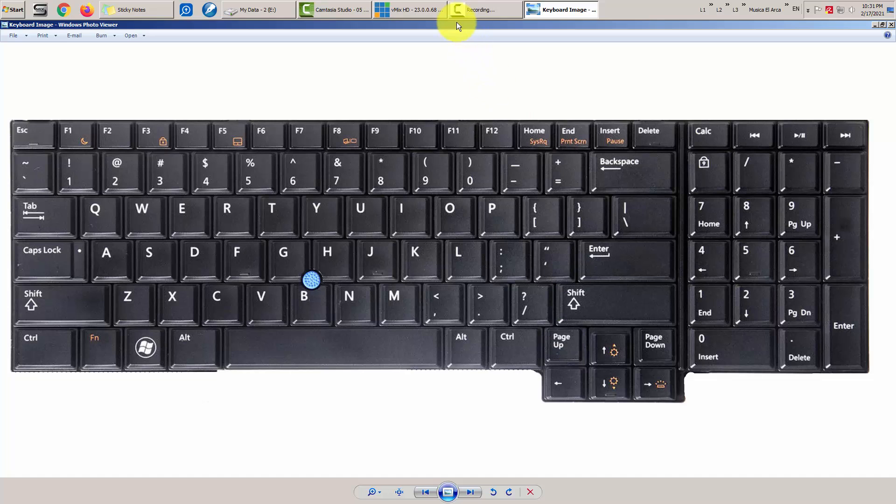
pyautogui.click(404, 8)
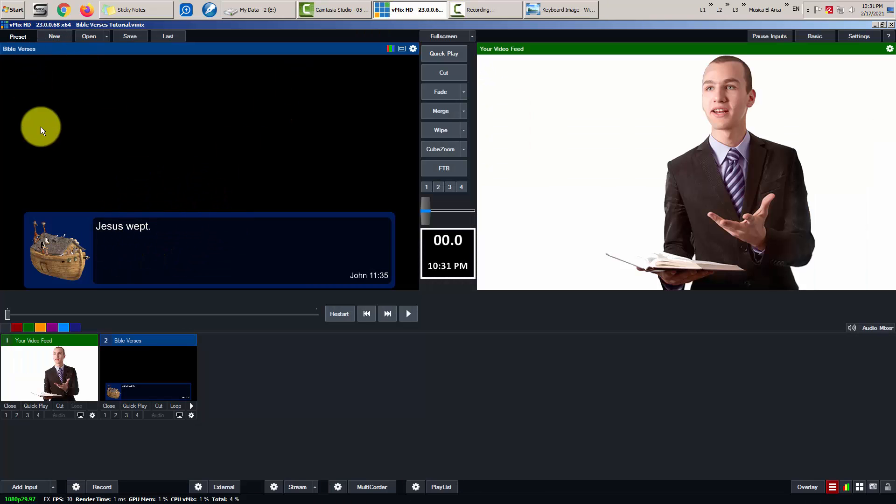
pyautogui.click(562, 7)
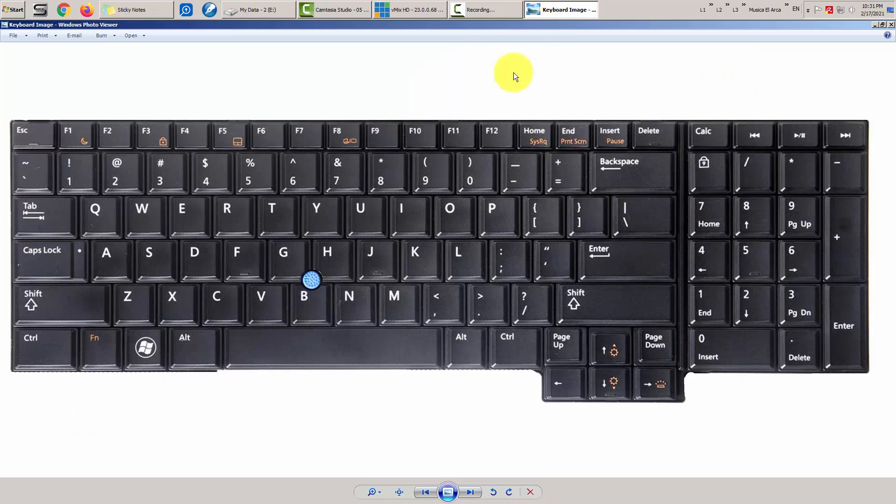
pyautogui.click(420, 9)
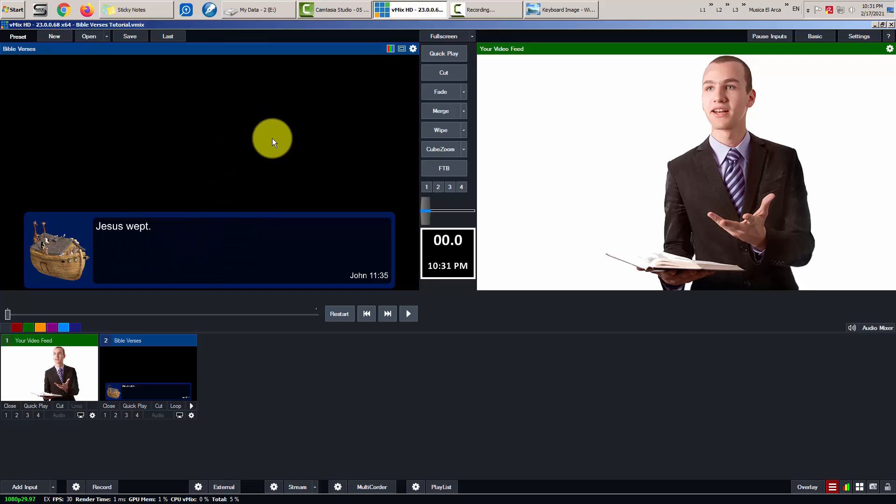
pyautogui.click(552, 7)
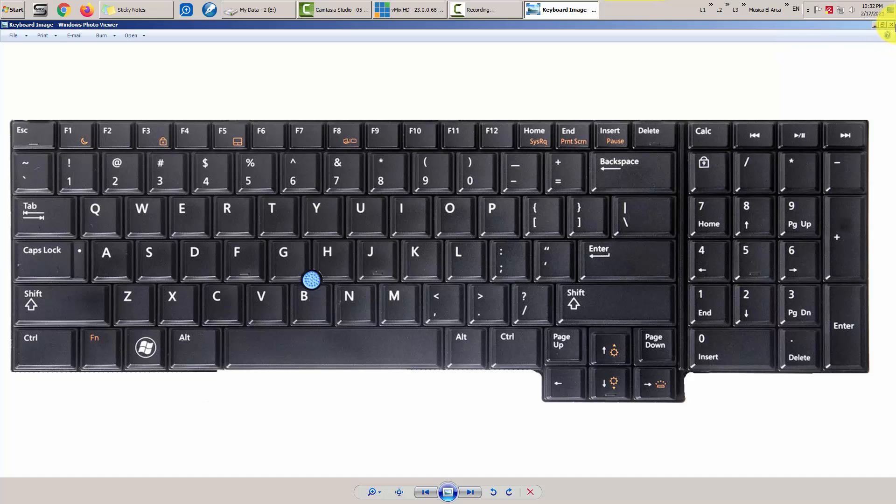
pyautogui.click(892, 25)
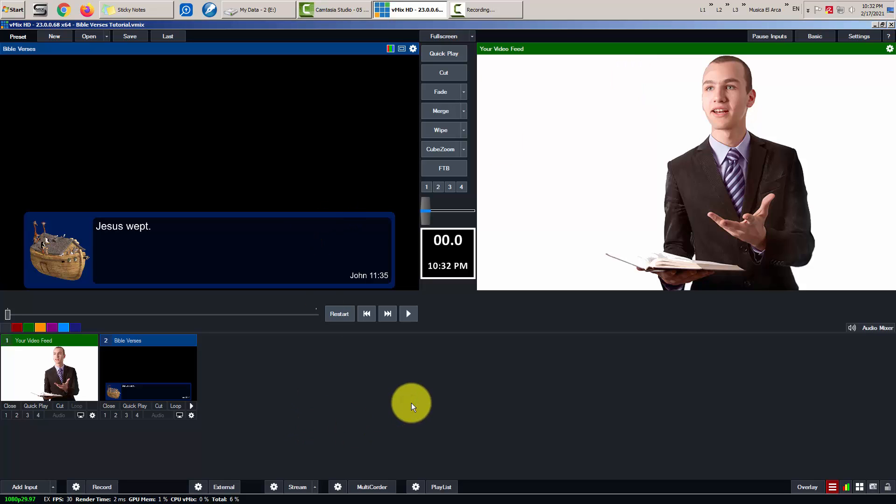
# - In the vMix Bible Verse Tutorial Tools folder, view the Arrow Up screenshot, then open Keyboard Image
pyautogui.click(271, 7)
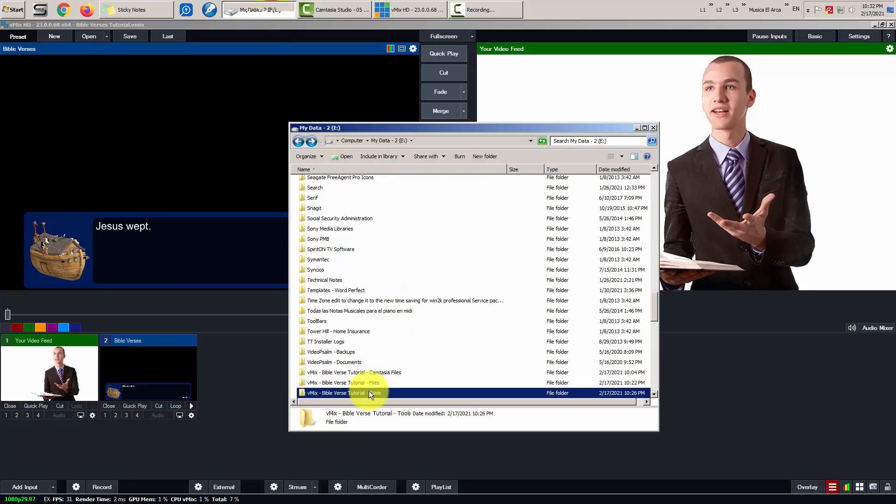
pyautogui.doubleClick(374, 391)
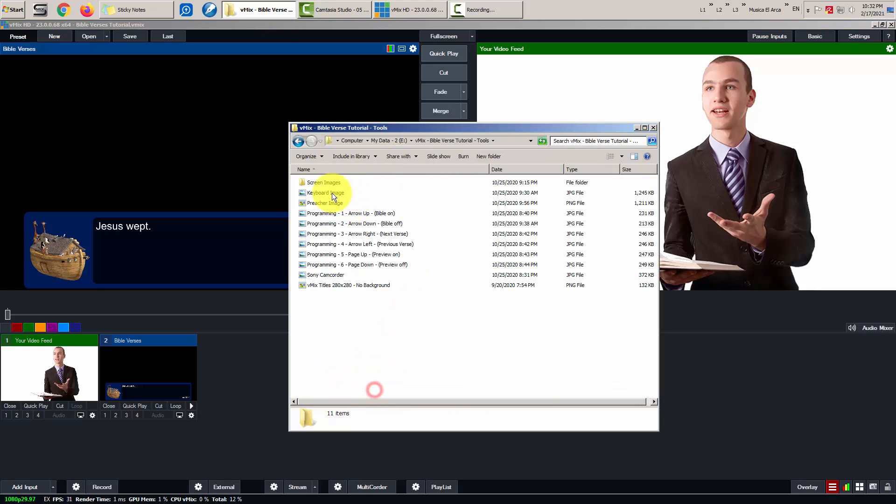
pyautogui.click(357, 215)
pyautogui.doubleClick(357, 214)
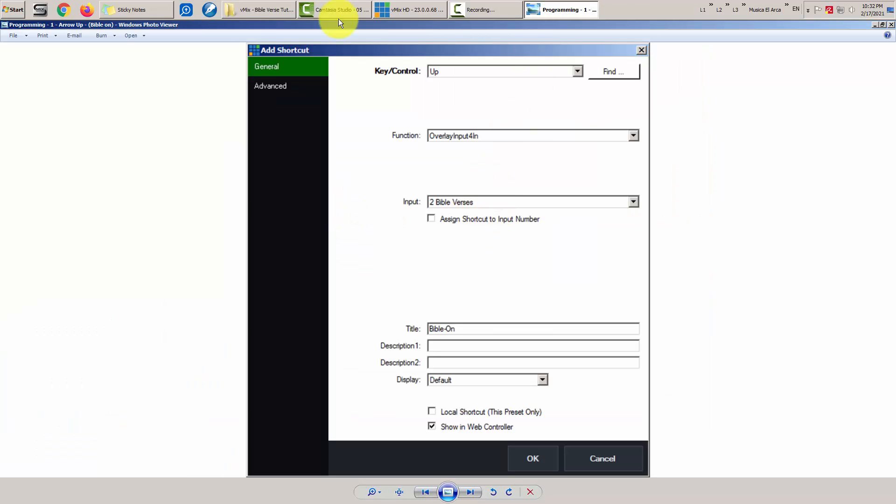
pyautogui.click(891, 25)
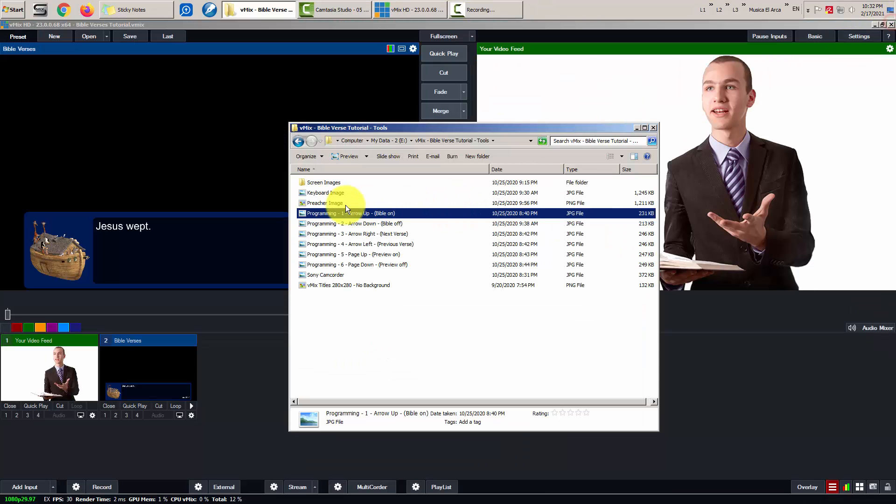
pyautogui.doubleClick(321, 192)
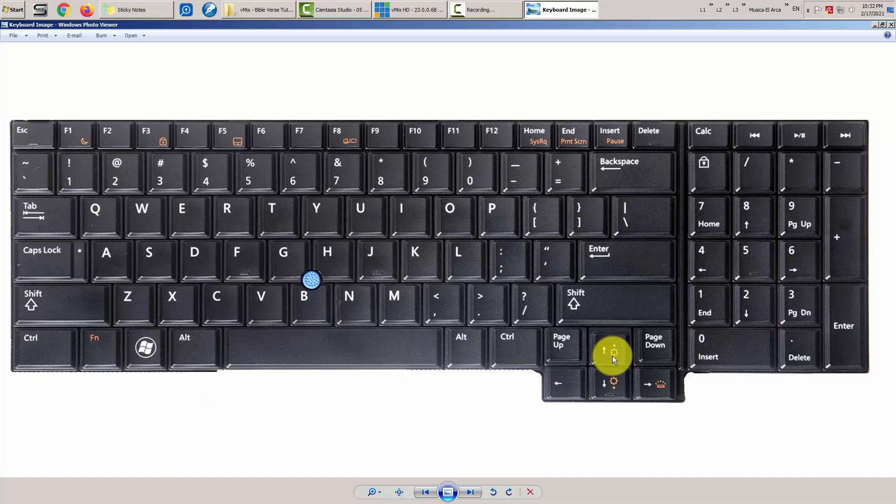
# - Put the Bible Verses overlay on vMix's output and take it off again
pyautogui.click(430, 11)
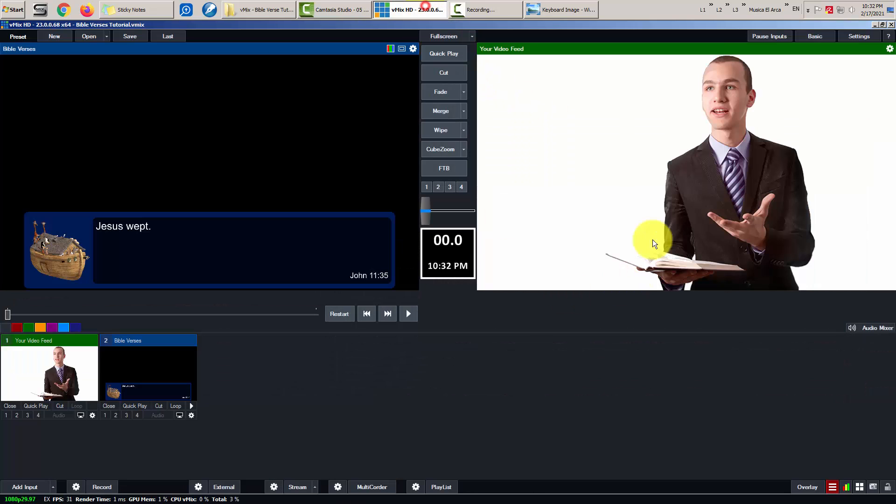
pyautogui.click(105, 415)
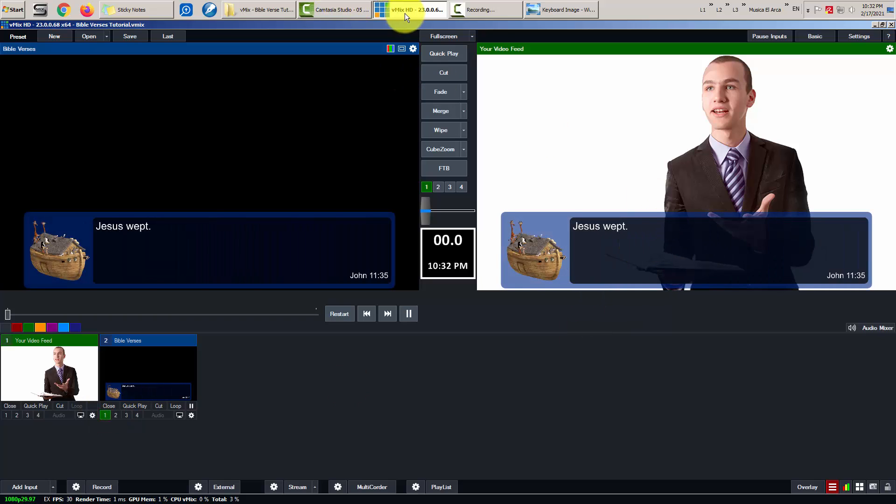
pyautogui.click(105, 414)
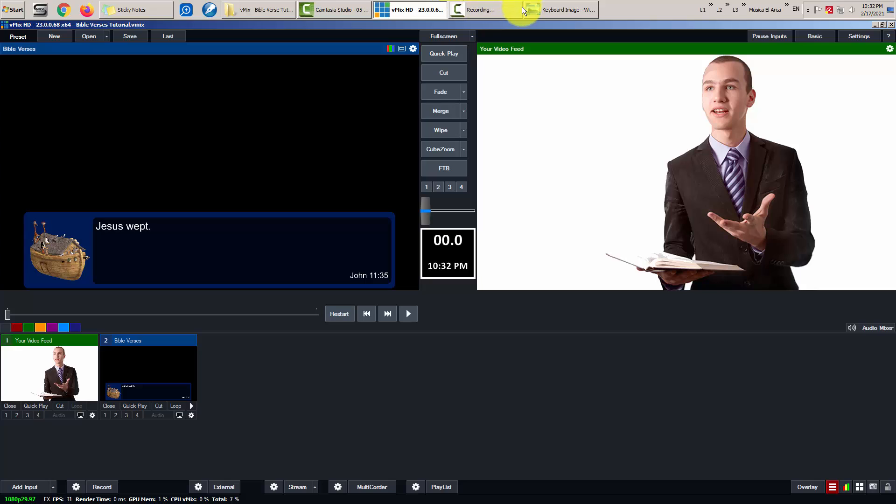
# - Remove the first six keyboard shortcuts in vMix Settings > Shortcuts
pyautogui.click(857, 36)
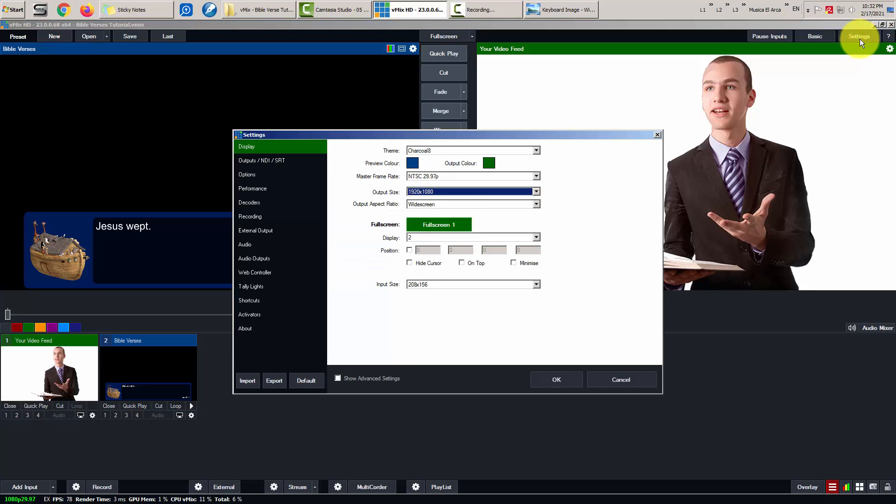
pyautogui.click(255, 297)
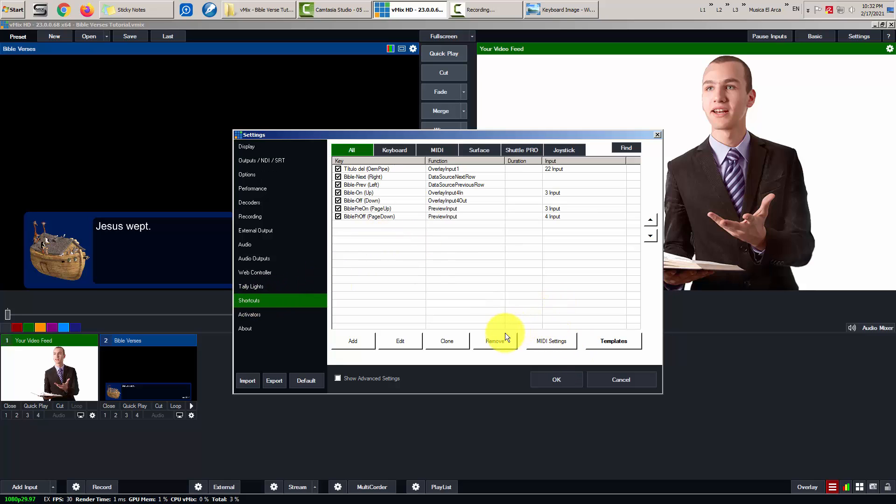
pyautogui.click(394, 170)
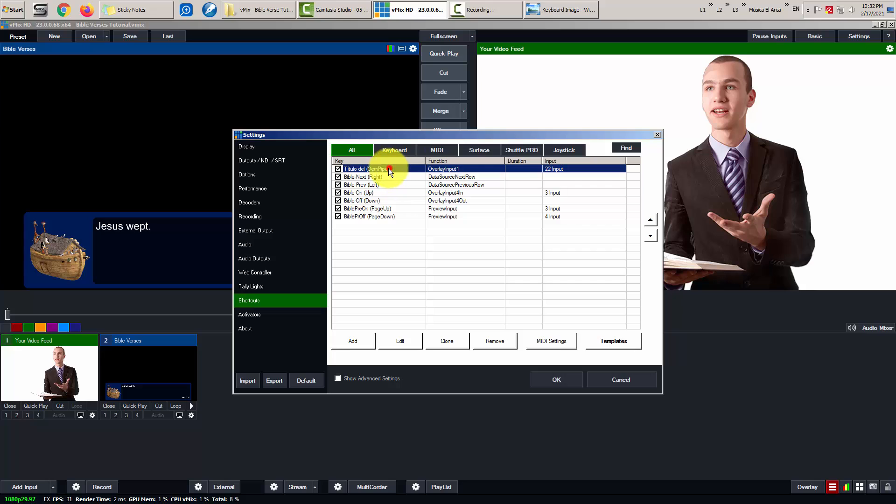
pyautogui.keyDown('shift'); pyautogui.click(391, 210); pyautogui.keyUp('shift')
pyautogui.click(503, 340)
pyautogui.click(445, 292)
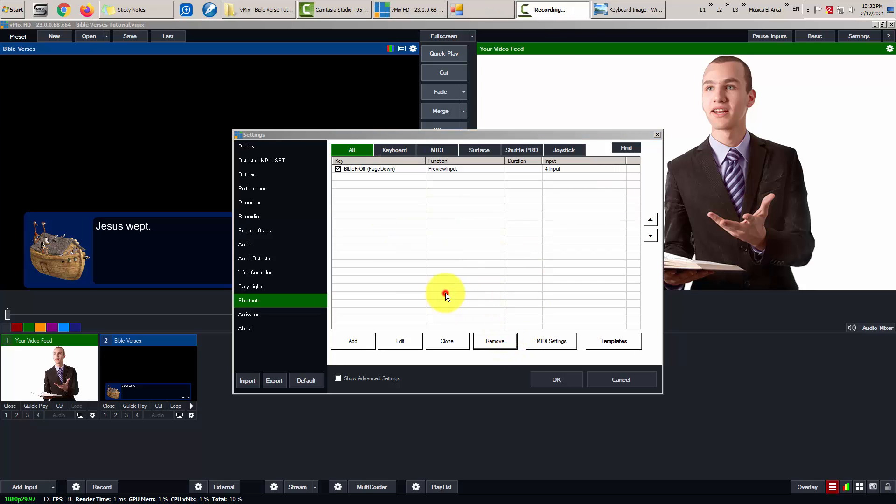
# - Remove the remaining BiblePrOff (PageDown) shortcut, then reopen the Keyboard Image photo
pyautogui.click(386, 169)
pyautogui.click(494, 341)
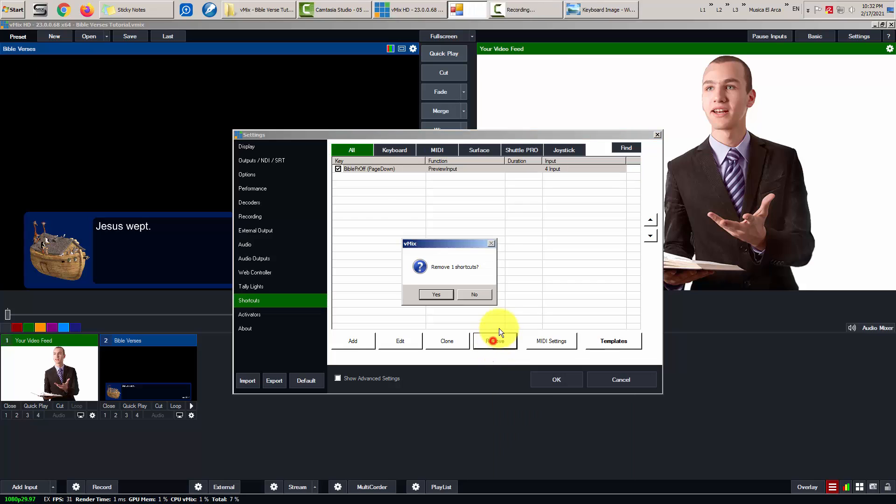
pyautogui.click(435, 291)
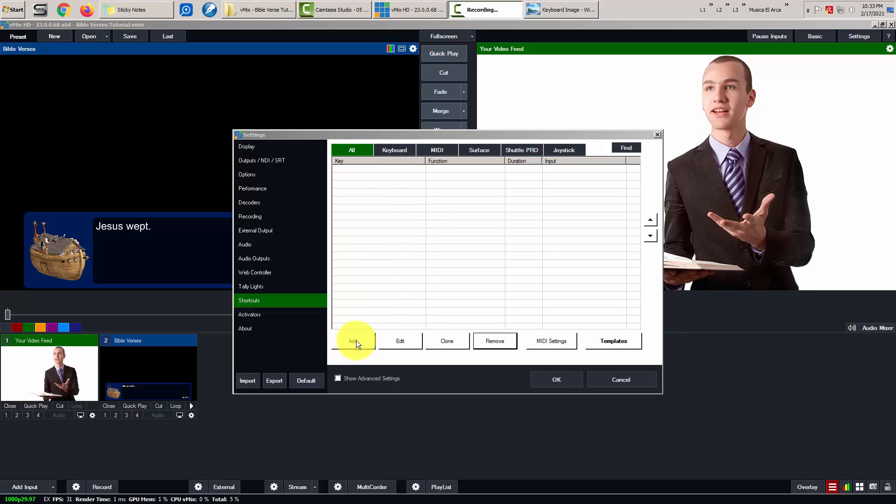
pyautogui.click(270, 9)
pyautogui.doubleClick(329, 193)
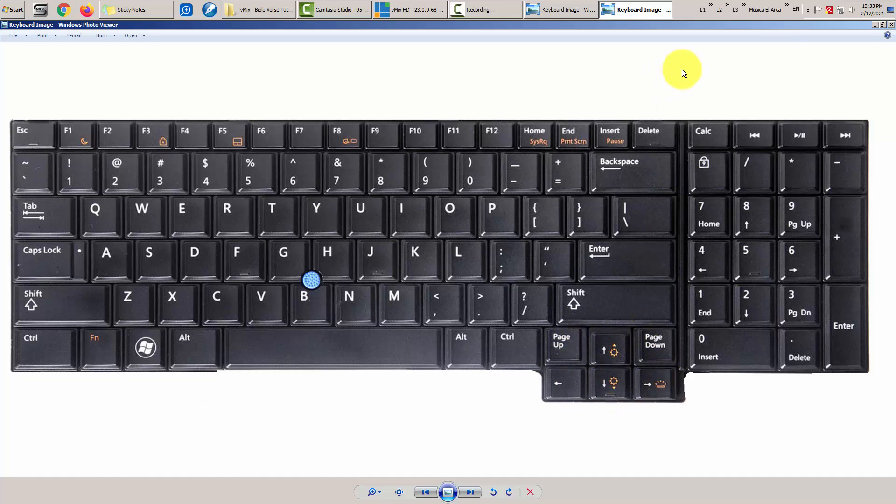
# - Close both keyboard image viewers and hide the folder window to reveal vMix Settings
pyautogui.click(891, 25)
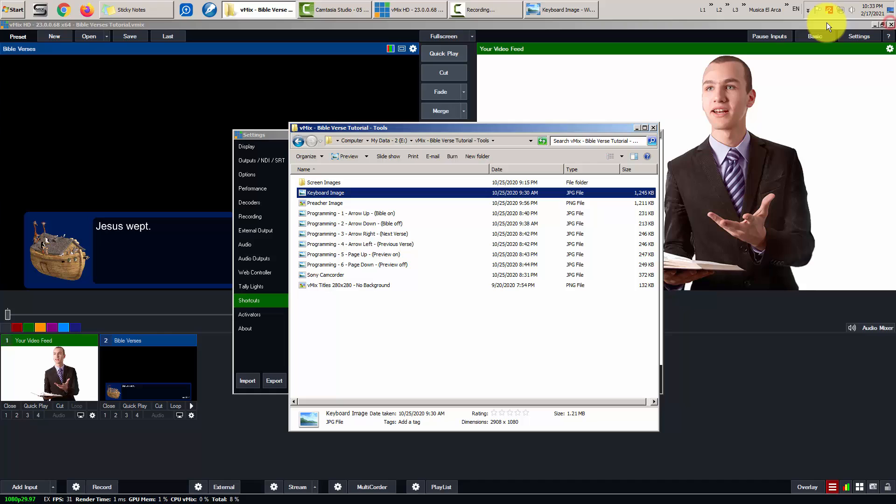
pyautogui.click(586, 8)
pyautogui.click(891, 24)
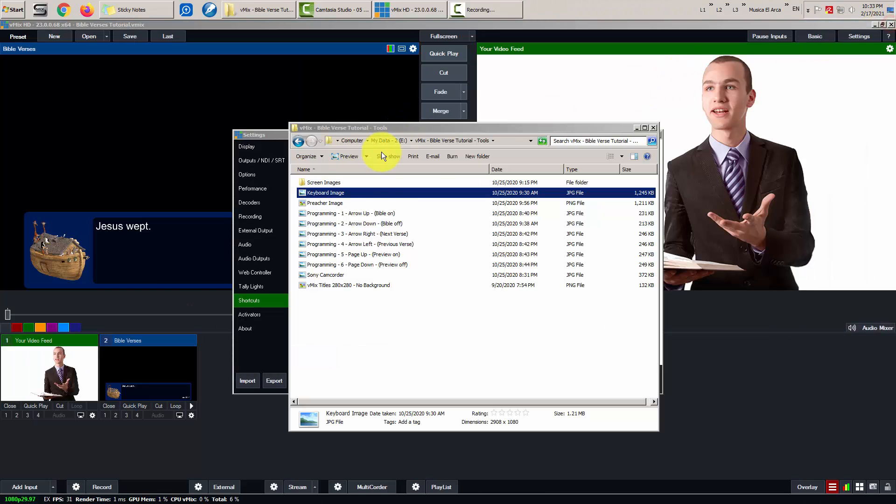
pyautogui.click(638, 127)
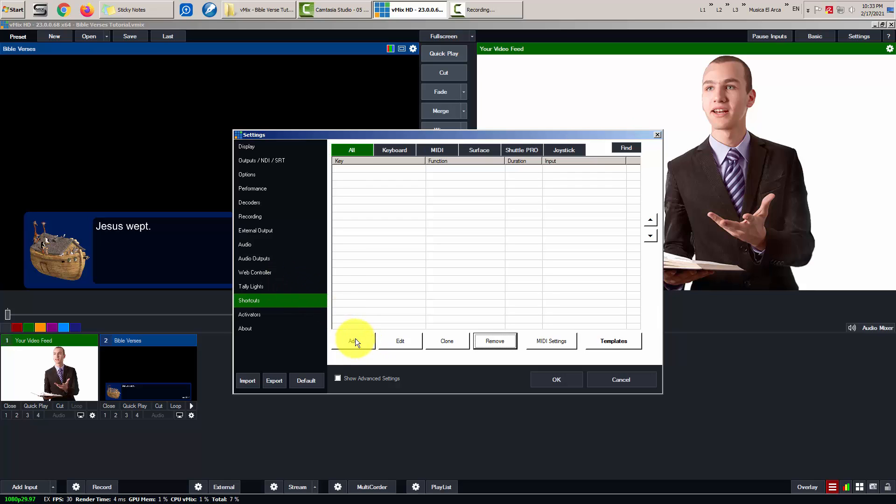
# - Start a new shortcut capturing the Up key, checking the keyboard reference image
pyautogui.click(355, 340)
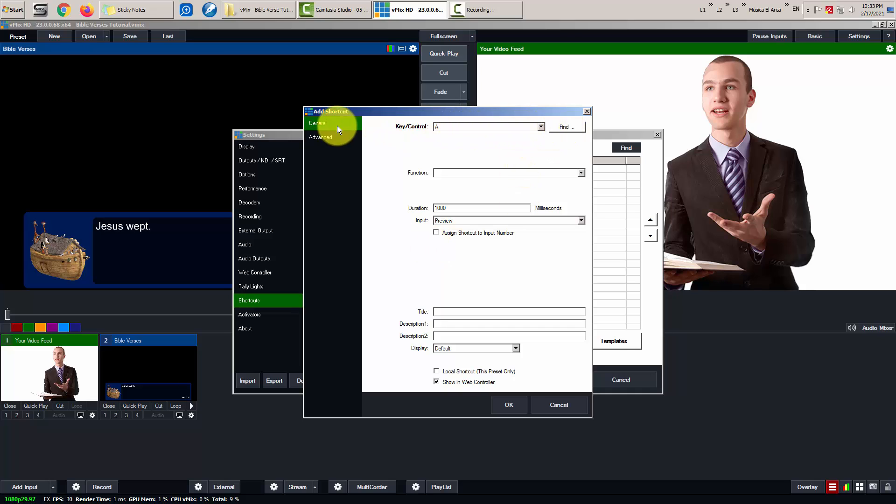
pyautogui.click(567, 127)
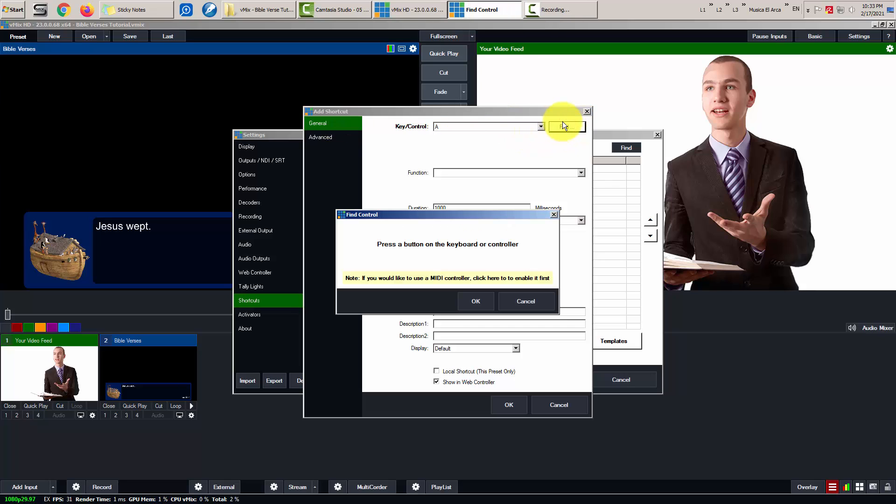
pyautogui.press('Up')
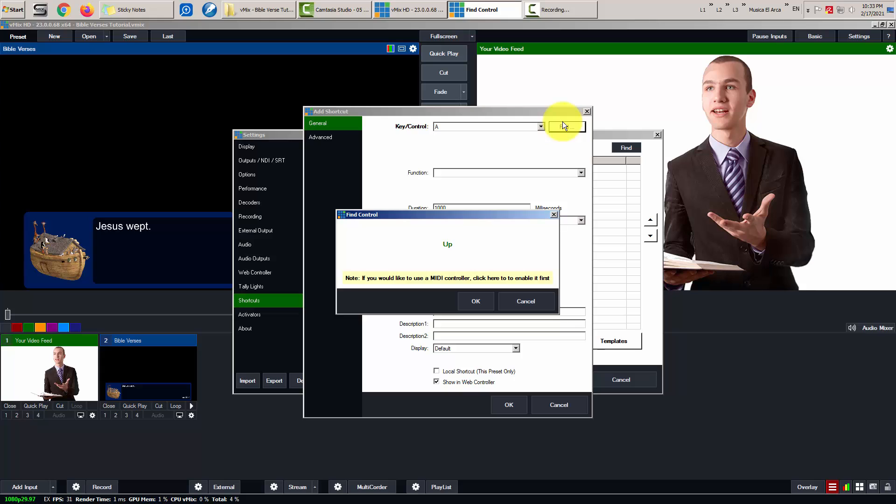
pyautogui.click(261, 12)
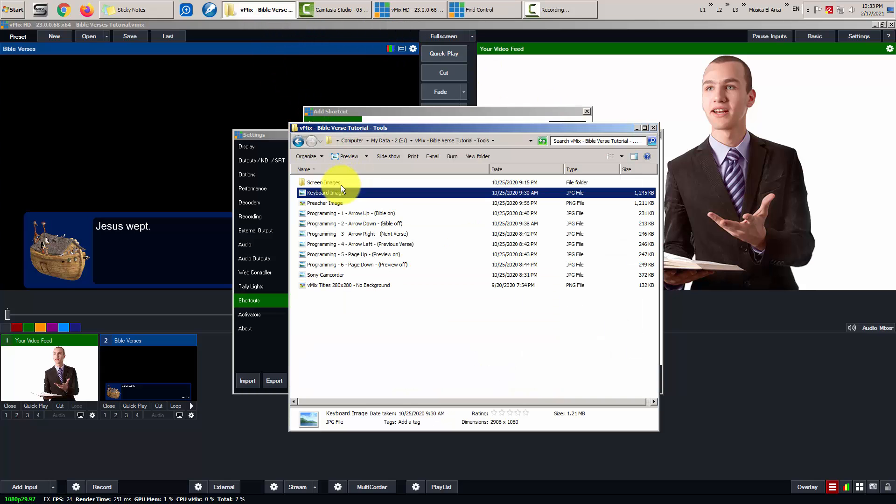
pyautogui.doubleClick(339, 192)
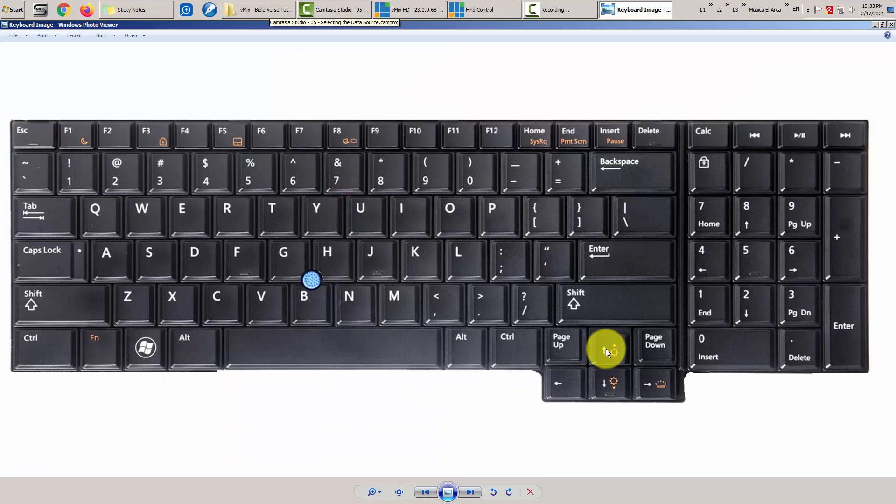
pyautogui.click(485, 14)
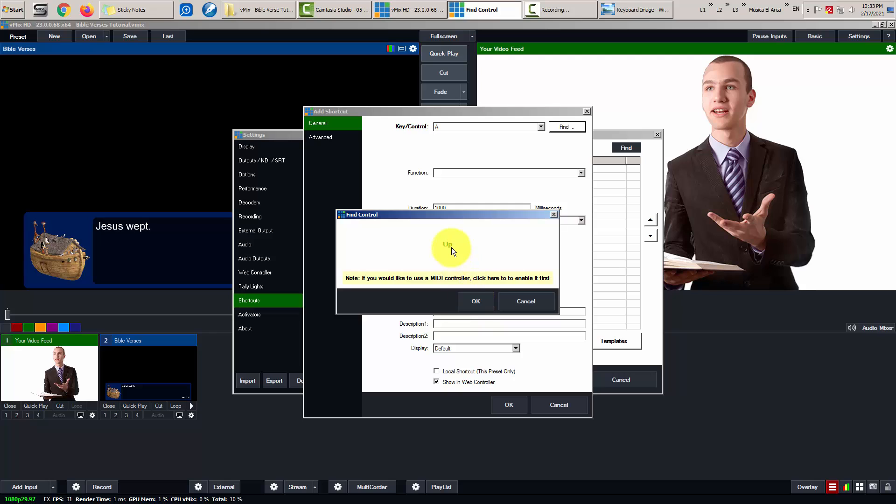
# - Accept the Up key, glance at the function list, then cancel the shortcut and Settings
pyautogui.click(469, 304)
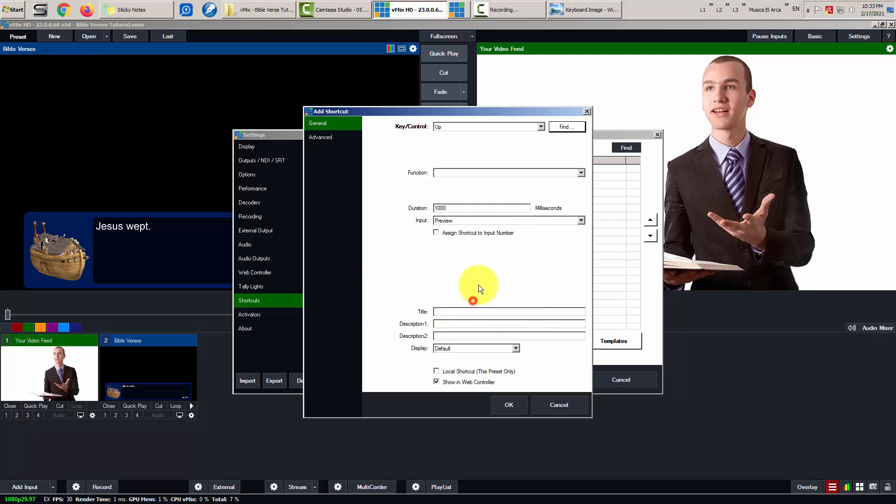
pyautogui.click(482, 172)
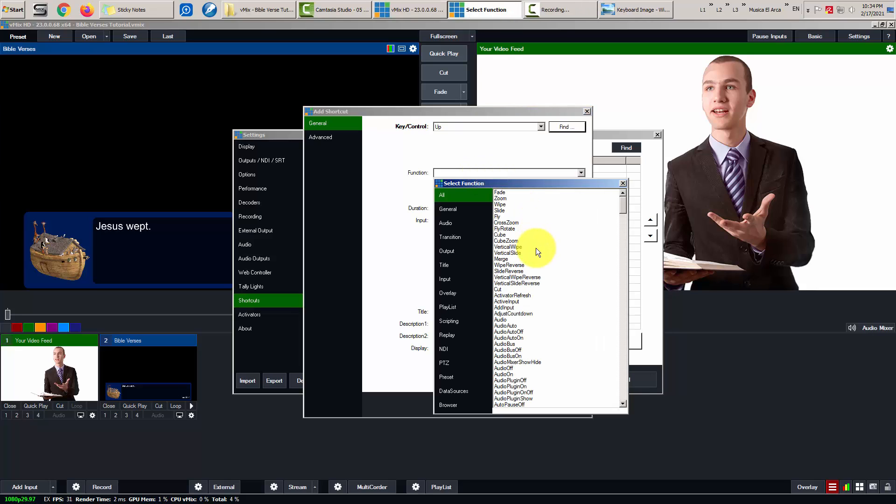
pyautogui.click(623, 183)
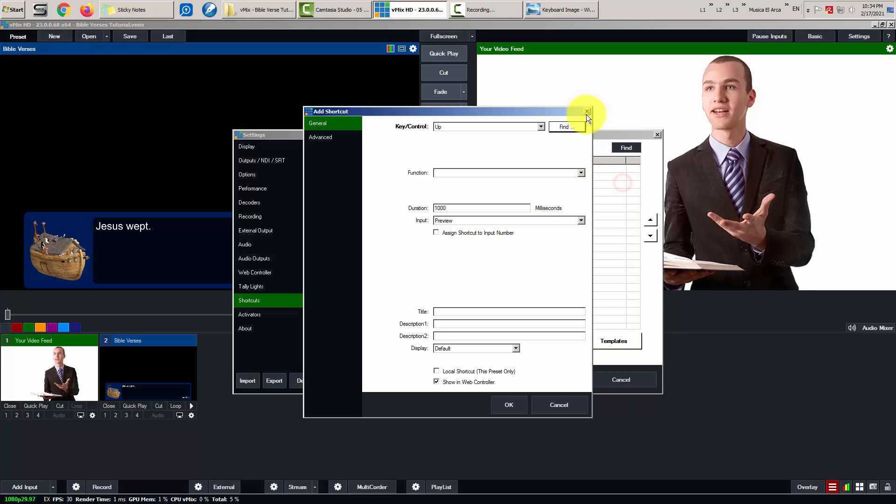
pyautogui.click(586, 112)
pyautogui.click(603, 381)
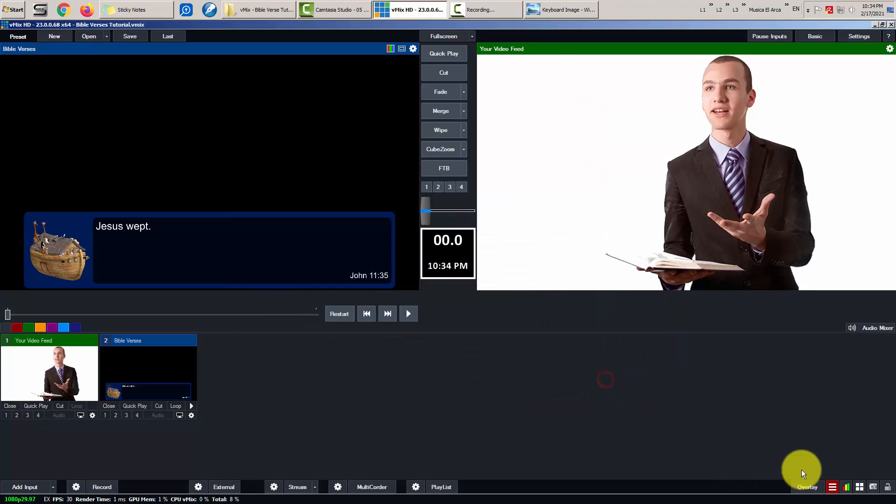
pyautogui.click(811, 487)
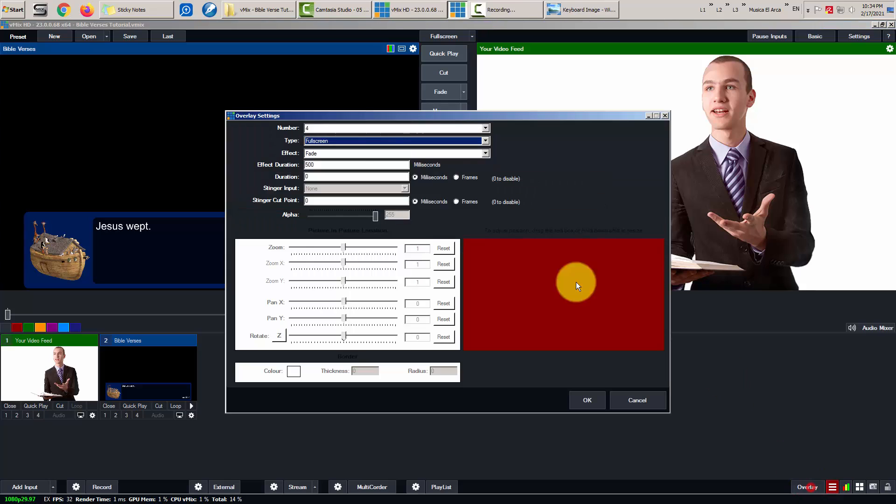
pyautogui.click(327, 125)
pyautogui.click(318, 136)
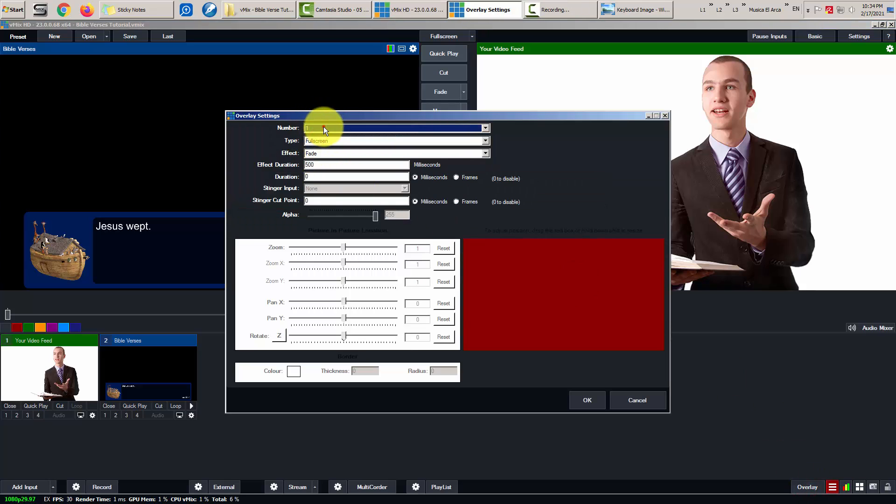
pyautogui.click(324, 127)
pyautogui.click(316, 155)
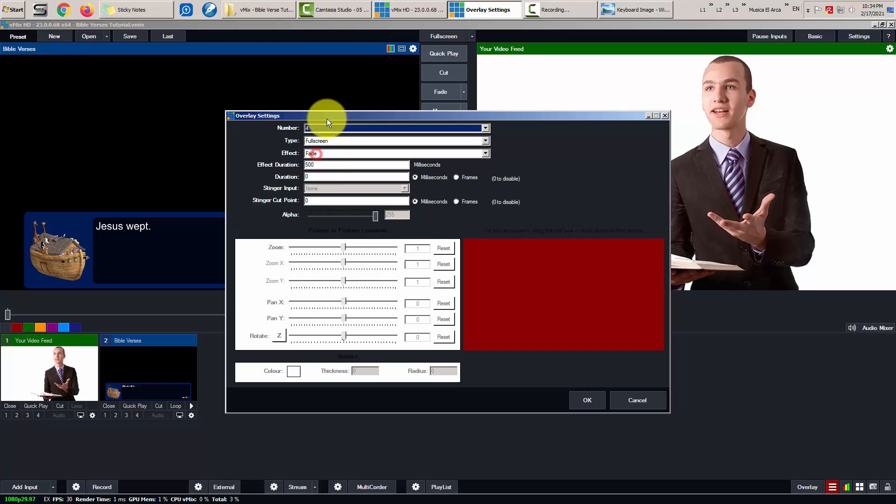
pyautogui.click(317, 177)
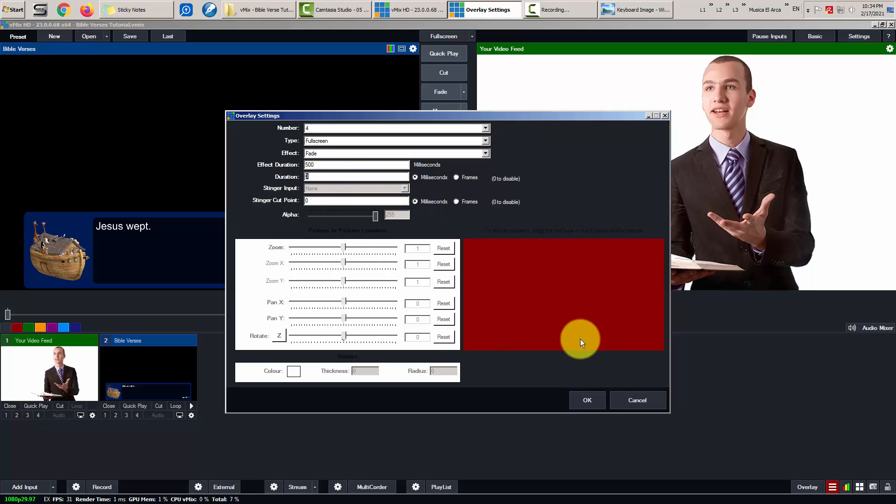
pyautogui.click(589, 400)
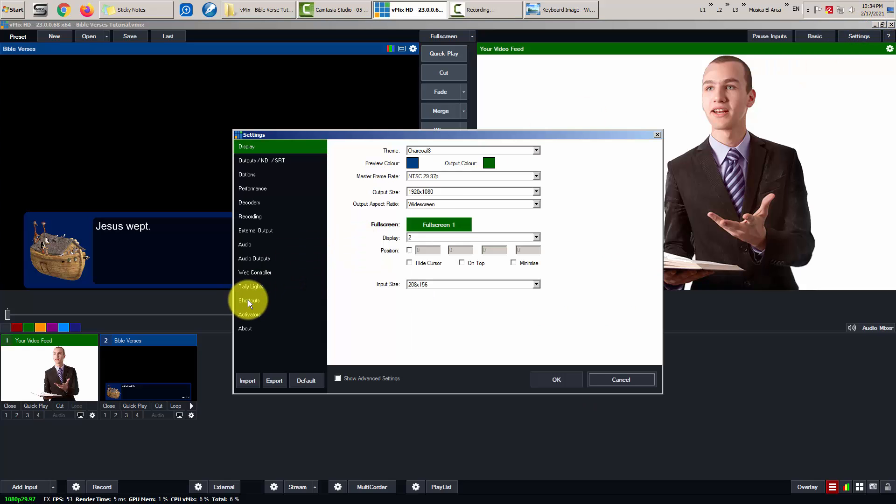
# - Select and delete all seven shortcuts, close Settings with OK, then reopen Settings
pyautogui.click(248, 299)
pyautogui.moveTo(385, 236); pyautogui.dragTo(358, 169)
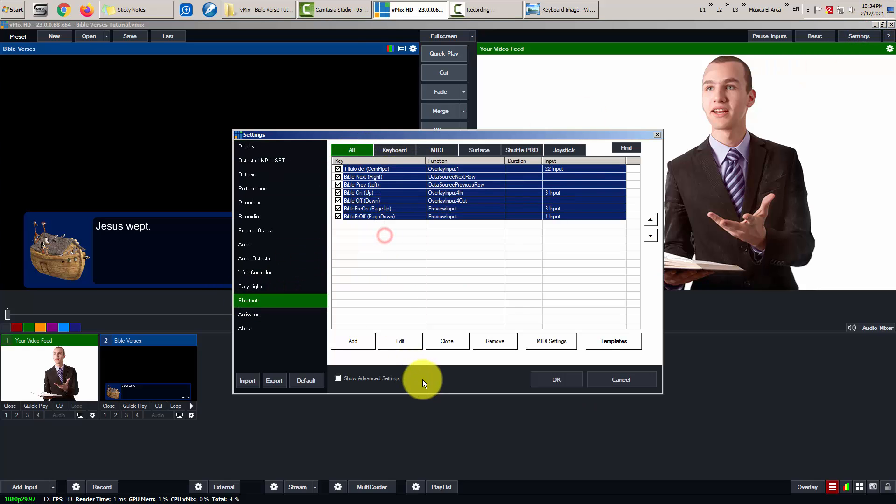
pyautogui.click(497, 341)
pyautogui.click(437, 293)
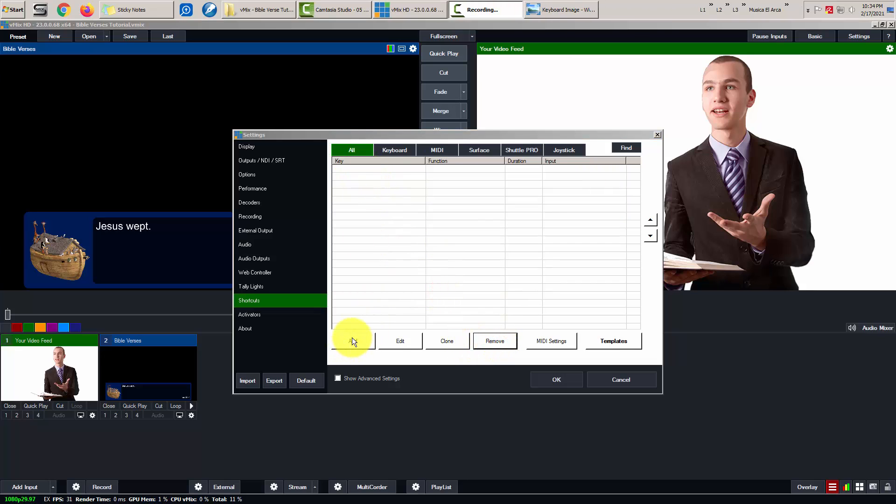
pyautogui.click(554, 379)
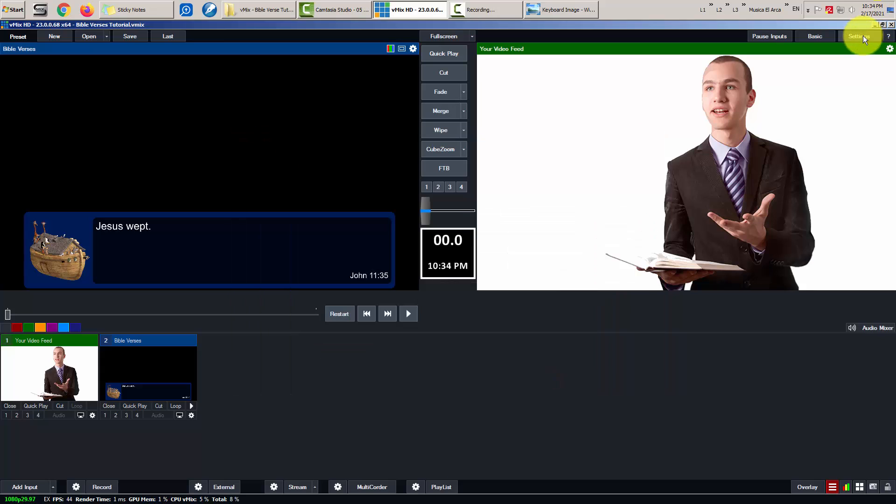
pyautogui.click(858, 36)
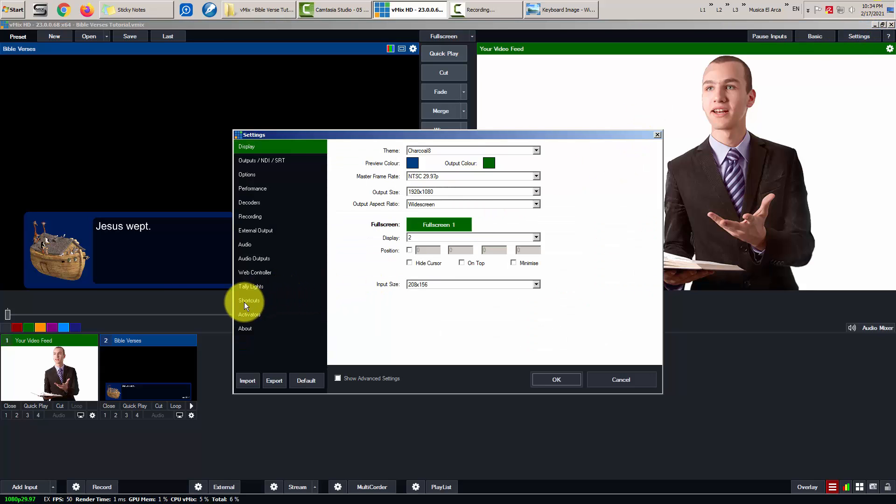
# - Add a new shortcut on the Up key with the OverlayInput4In function
pyautogui.click(245, 302)
pyautogui.click(354, 340)
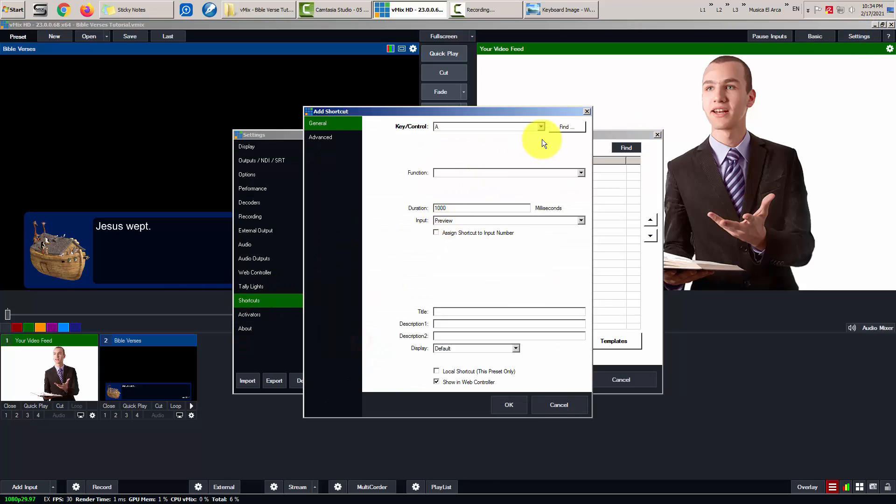
pyautogui.click(568, 126)
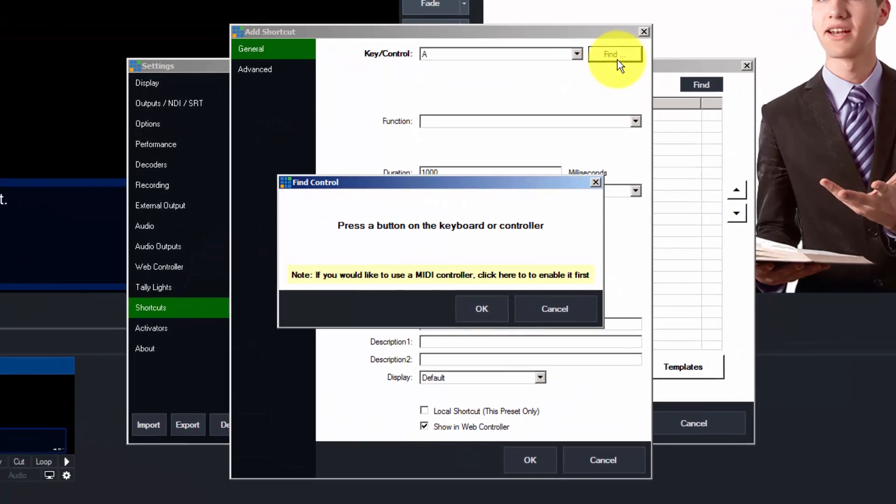
pyautogui.press('Up')
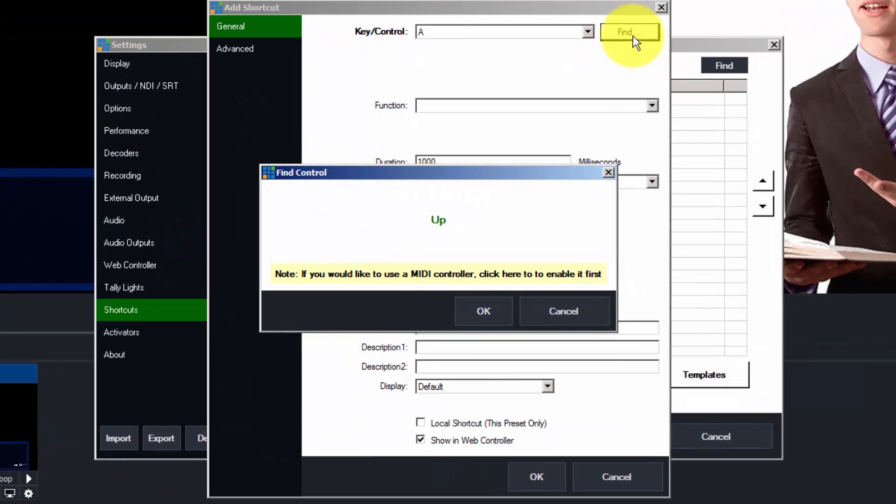
pyautogui.click(481, 309)
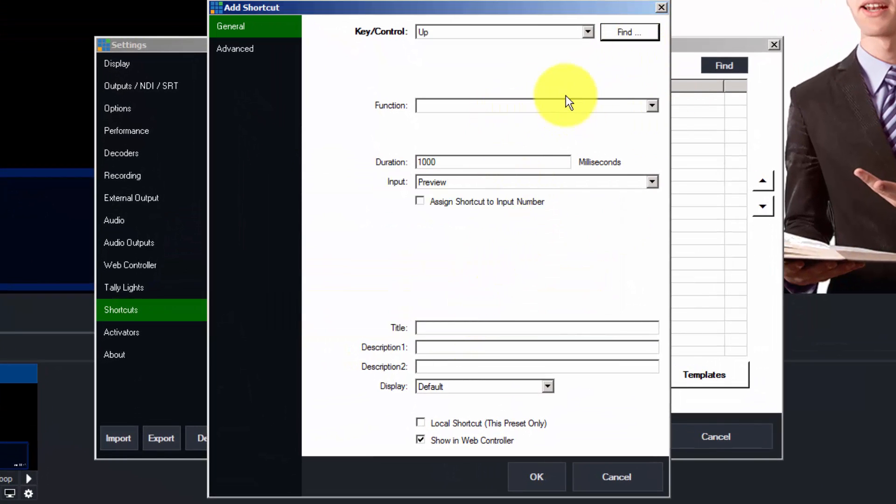
pyautogui.click(583, 108)
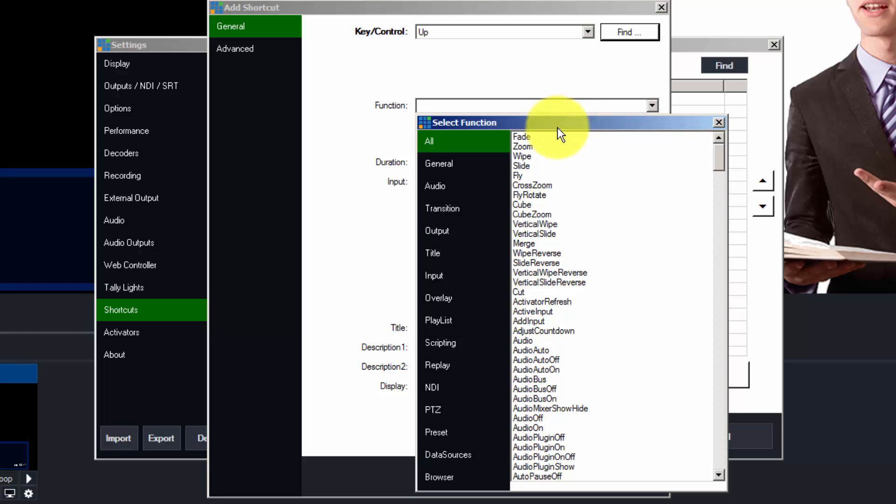
pyautogui.click(444, 299)
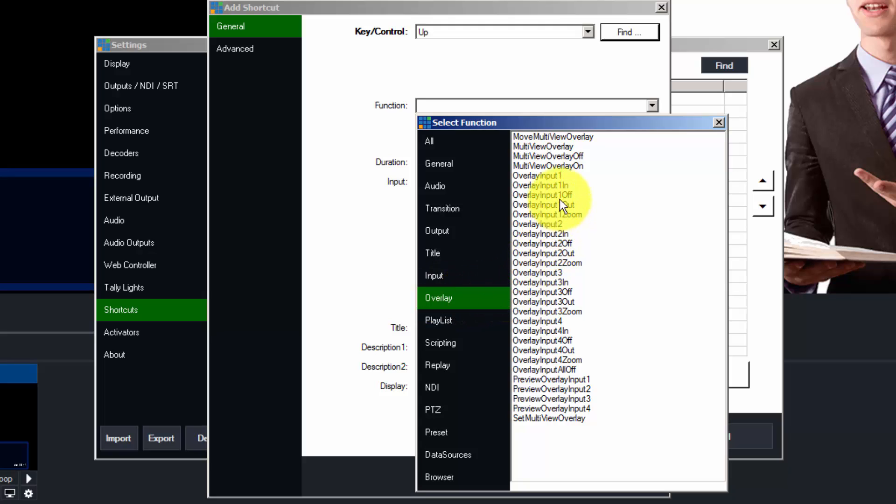
pyautogui.click(562, 322)
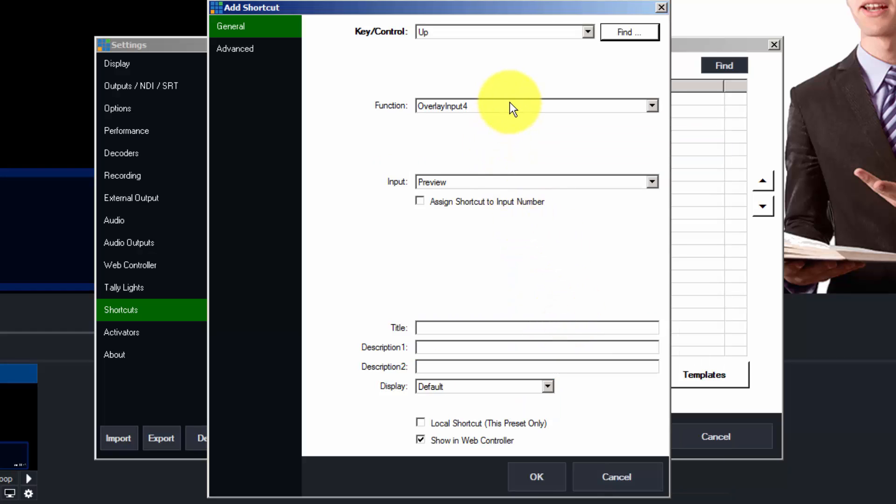
pyautogui.click(501, 112)
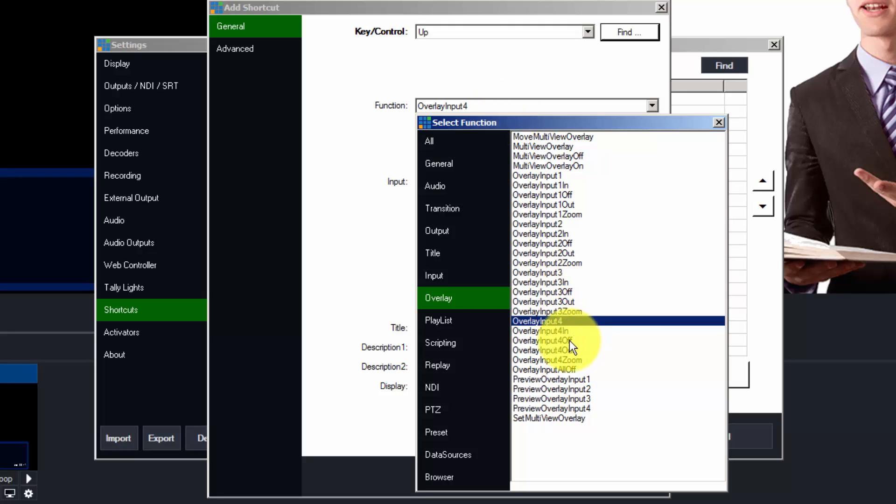
pyautogui.click(564, 330)
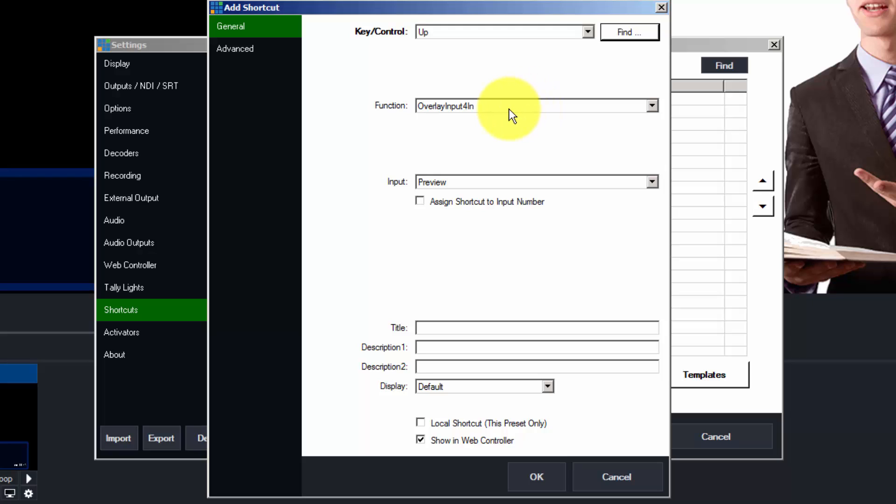
# - Target input 2 Bible Verses, title the shortcut 'Bible-On', and save it and Settings
pyautogui.click(466, 183)
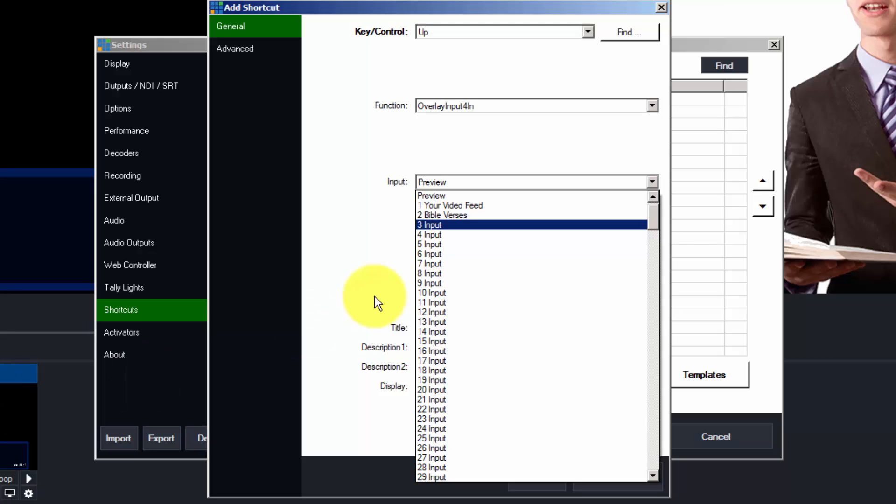
pyautogui.click(466, 215)
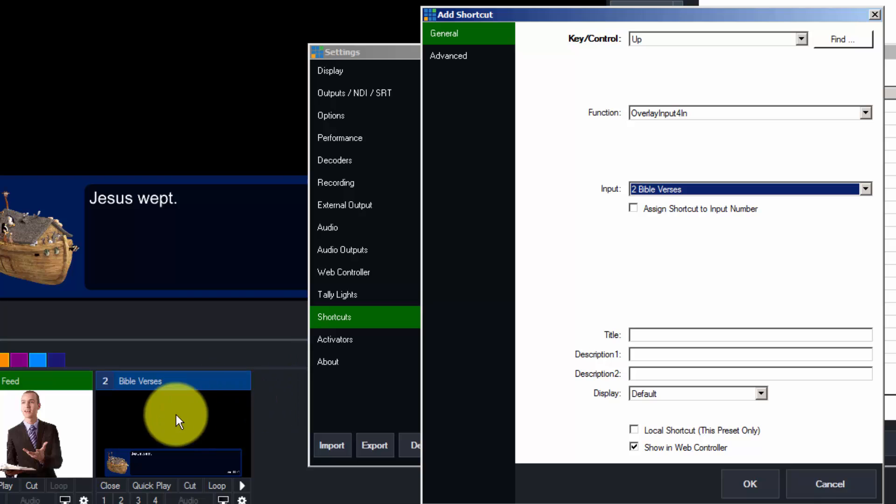
pyautogui.click(642, 337)
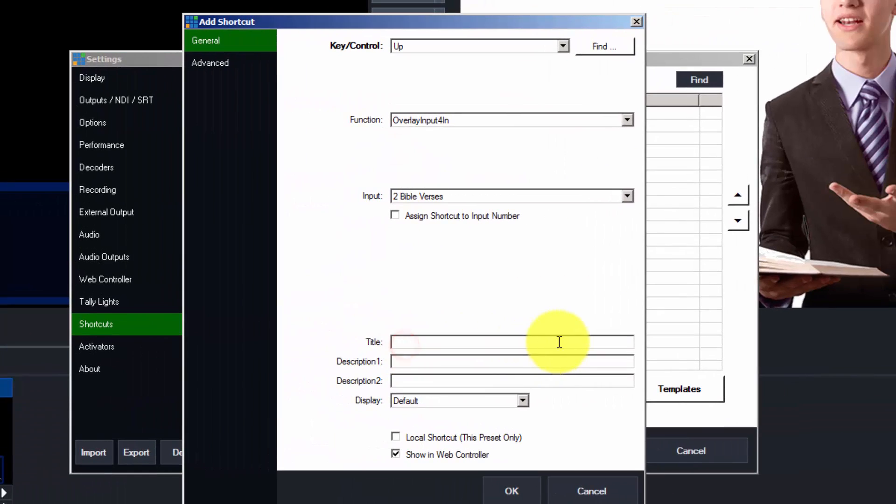
pyautogui.write('Bible-On')
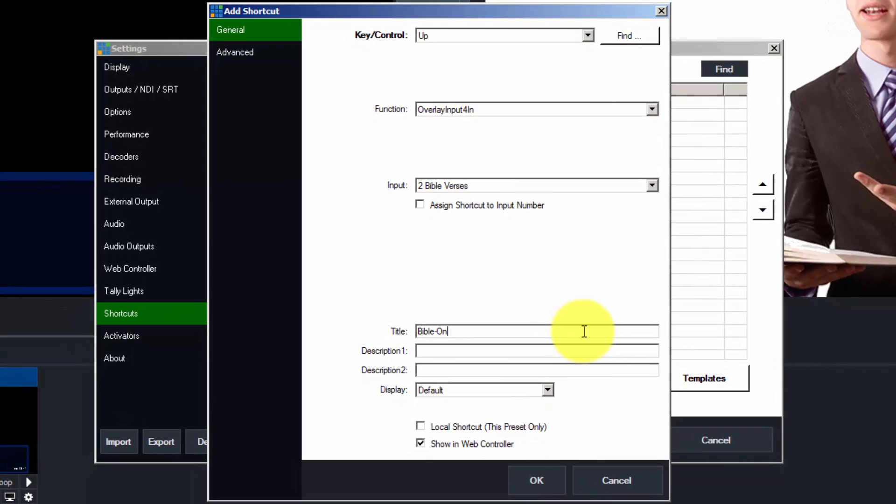
pyautogui.click(543, 481)
pyautogui.click(613, 445)
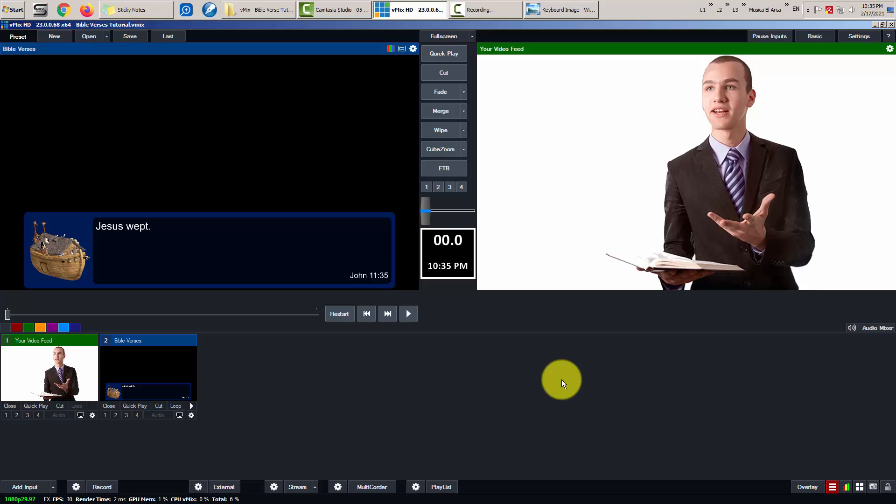
# - Test the Up-arrow shortcut toggling the verse overlay, then put Bible Verses on overlay 1
pyautogui.press('Up')
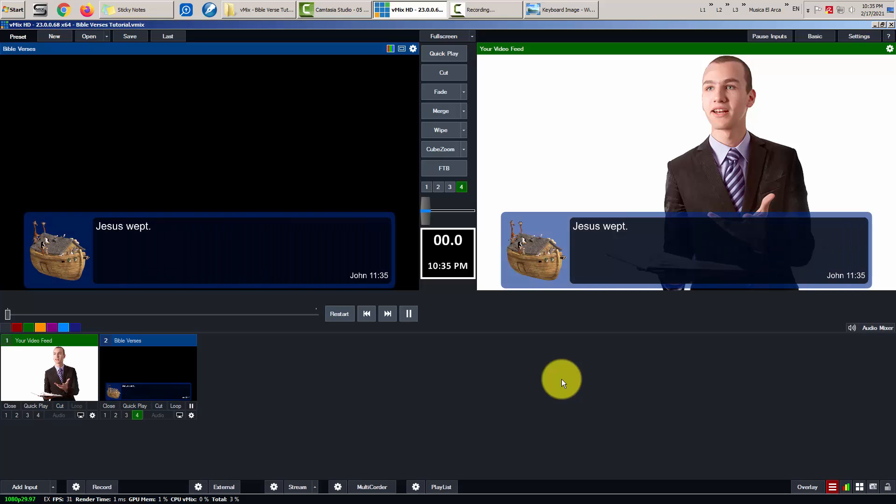
pyautogui.click(137, 416)
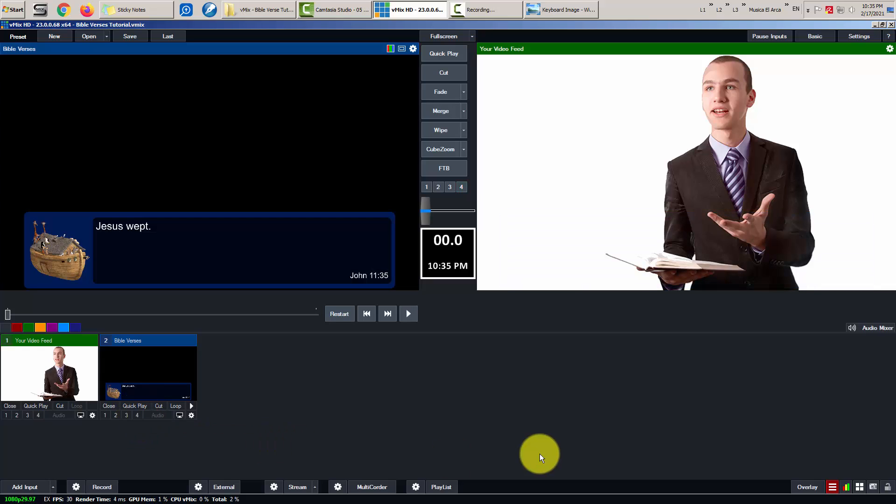
pyautogui.press('Up')
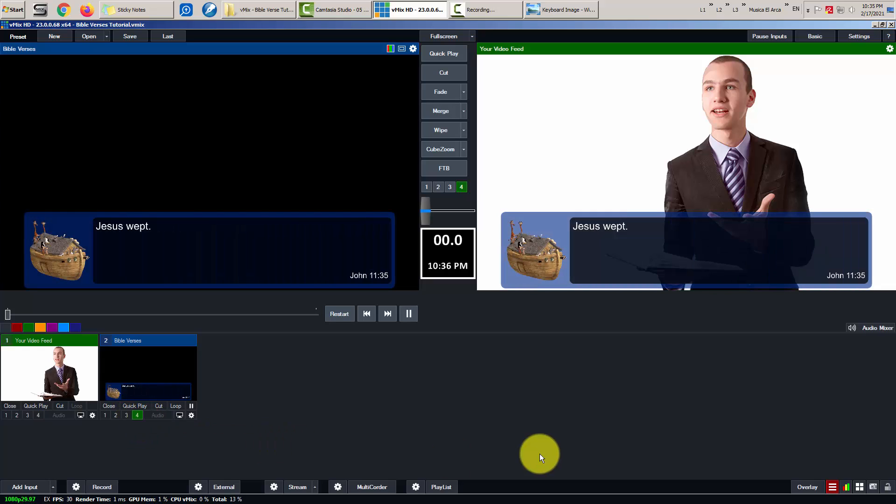
pyautogui.click(137, 415)
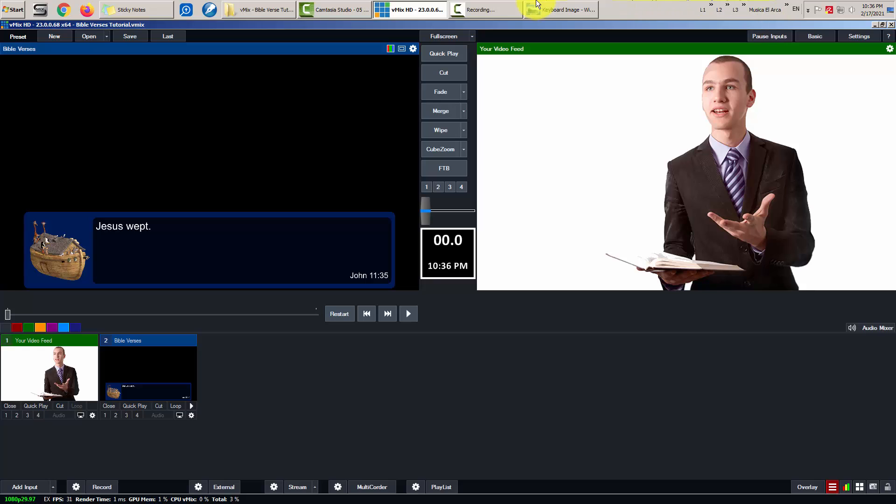
pyautogui.click(562, 10)
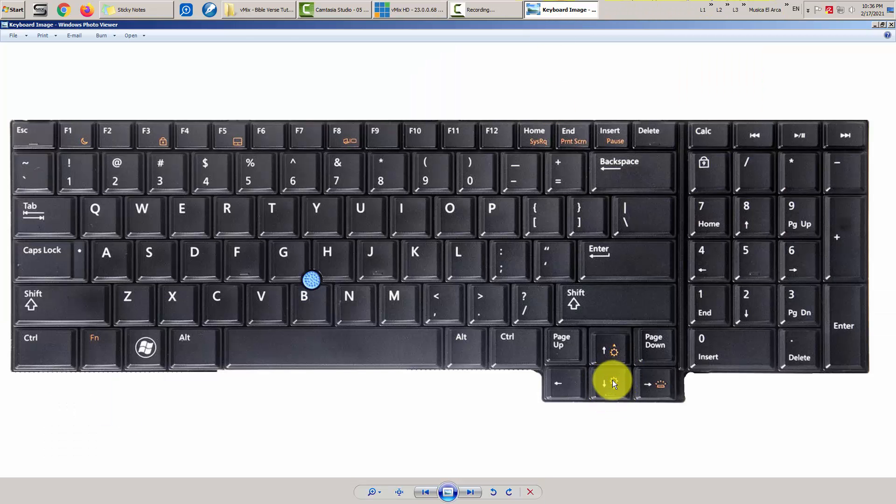
pyautogui.hotkey('alt', 'Tab')
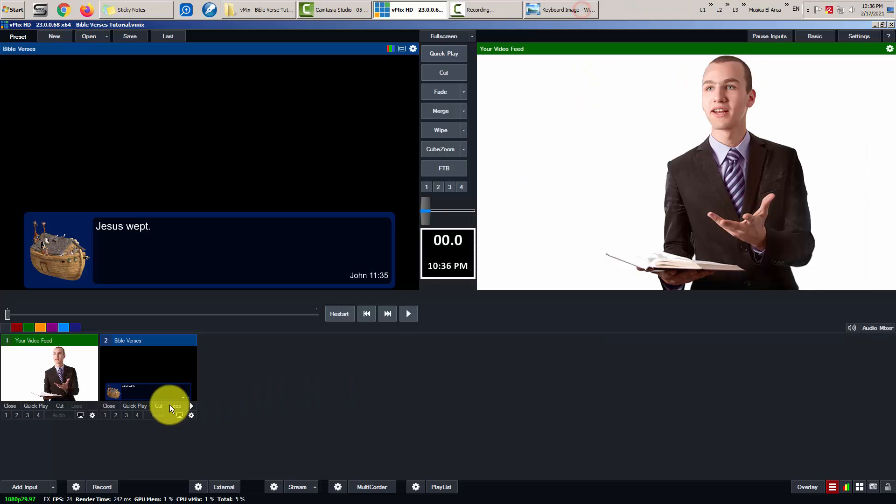
pyautogui.click(105, 415)
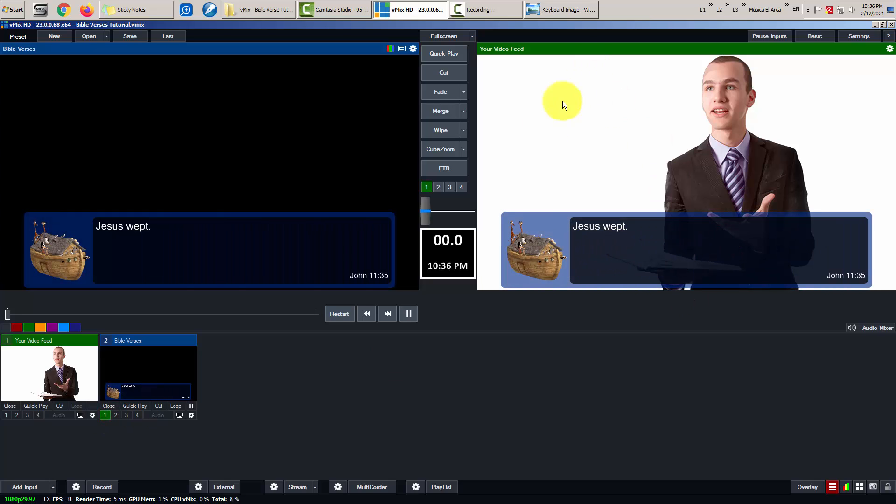
# - Start a new shortcut in Settings triggered by the Down arrow key
pyautogui.click(856, 35)
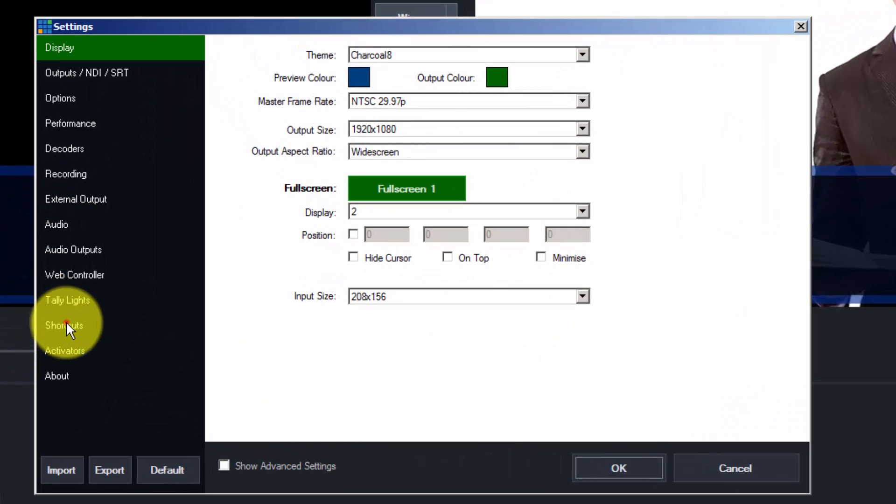
pyautogui.click(248, 300)
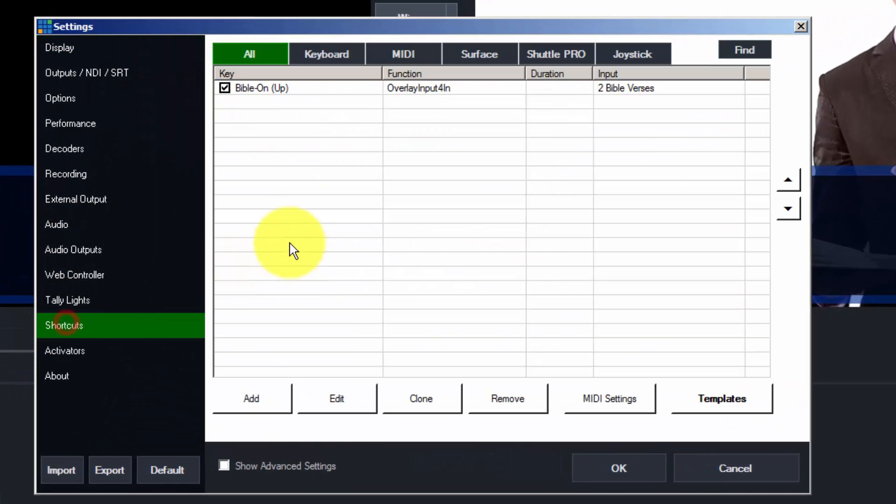
pyautogui.click(256, 400)
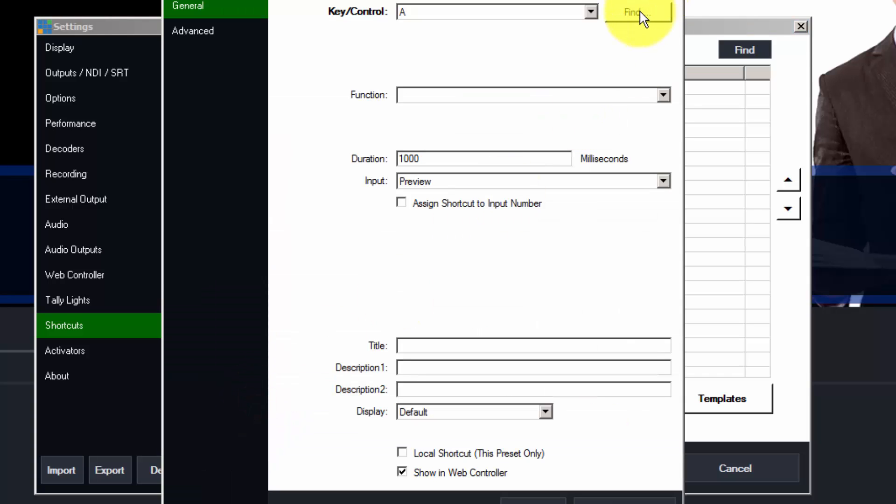
pyautogui.click(645, 13)
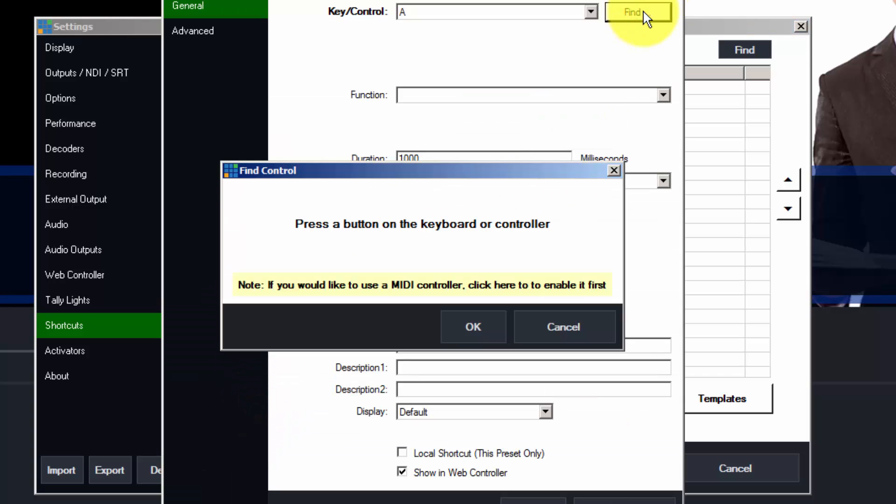
pyautogui.press('Down')
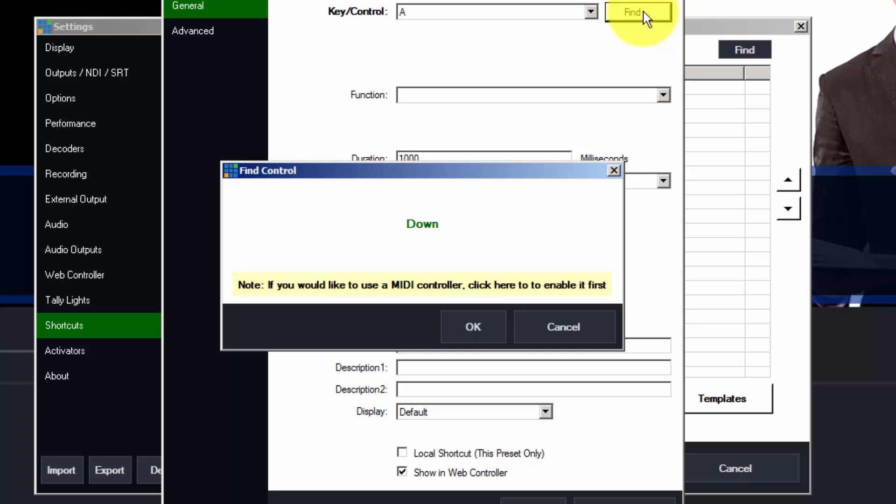
pyautogui.click(480, 327)
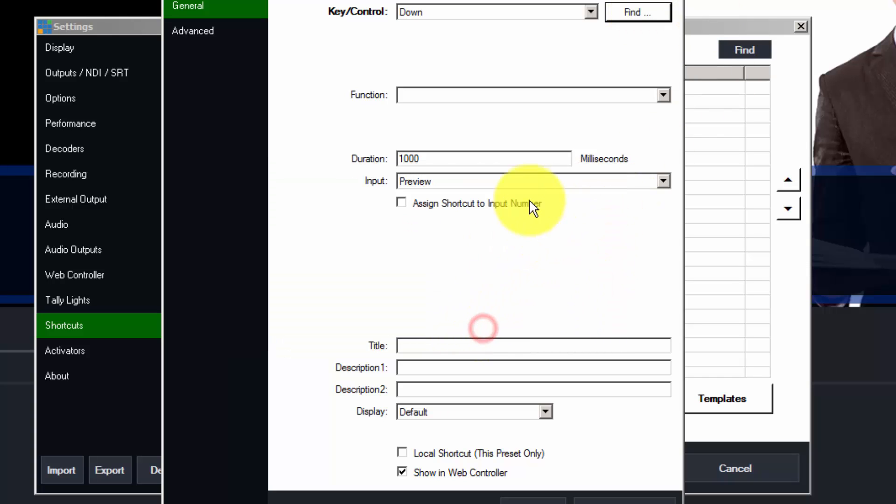
# - Assign it the OverlayInput4Out function, title it Bible-Off, save, and close Settings
pyautogui.click(603, 96)
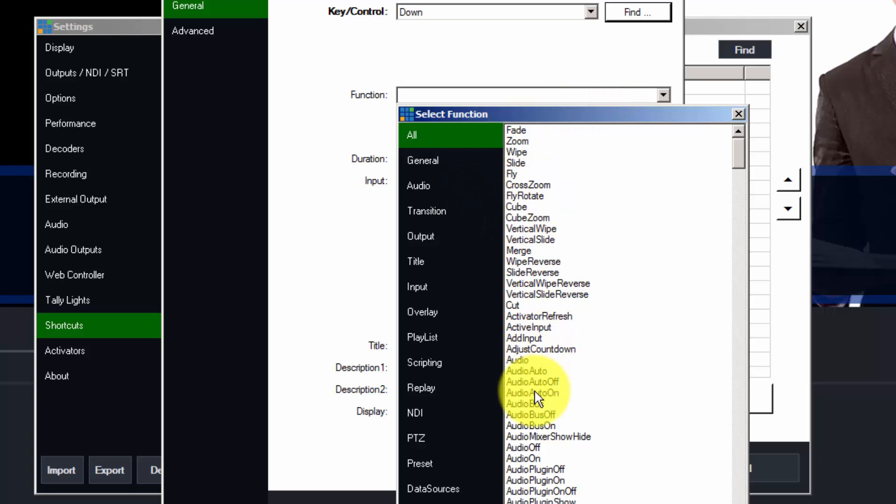
pyautogui.click(423, 312)
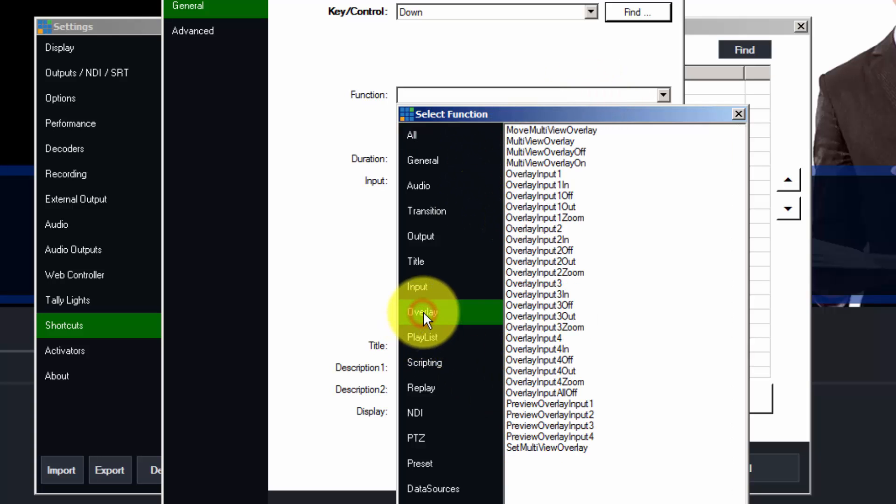
pyautogui.doubleClick(572, 371)
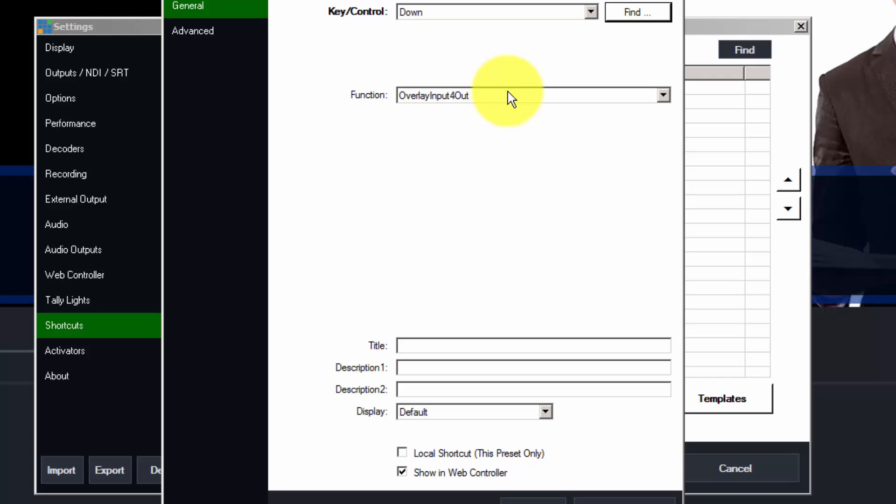
pyautogui.click(466, 345)
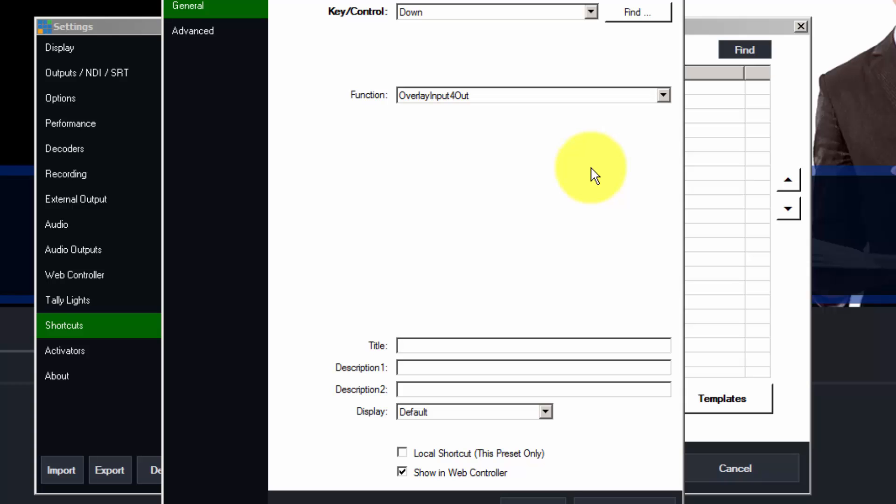
pyautogui.write('Bible-Off')
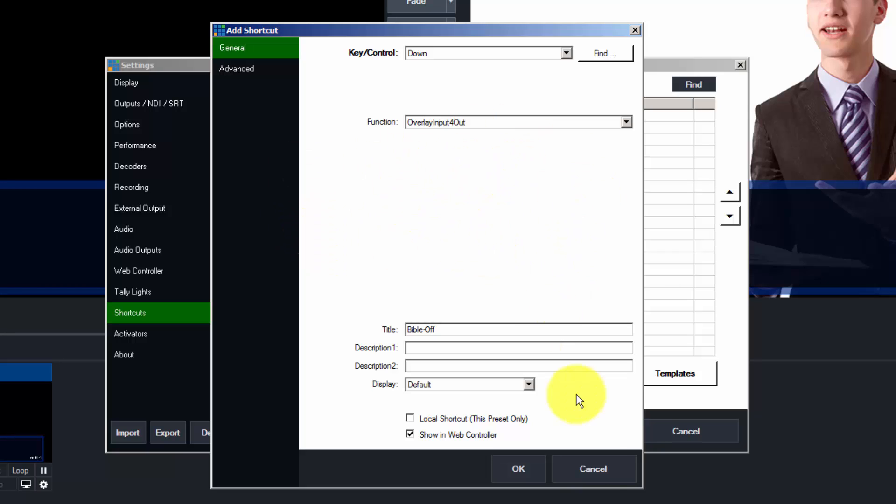
pyautogui.click(516, 468)
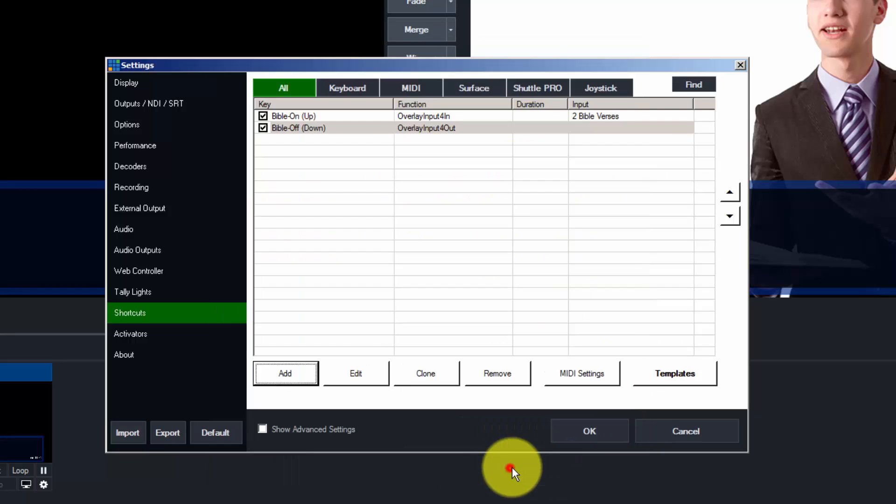
pyautogui.click(589, 430)
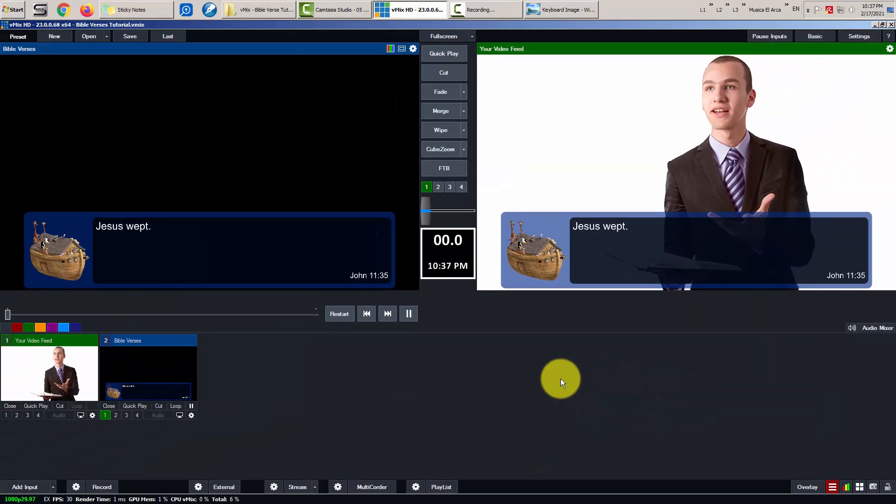
pyautogui.press('Up')
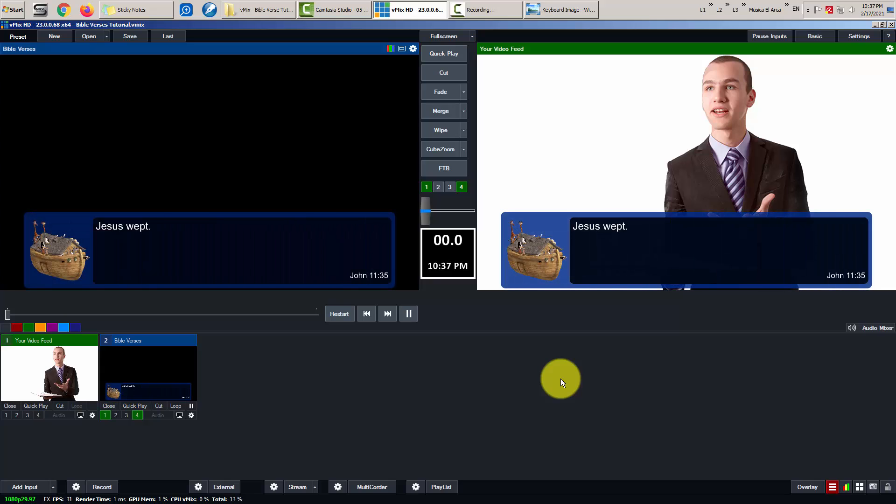
pyautogui.press('Up')
pyautogui.press('Up')
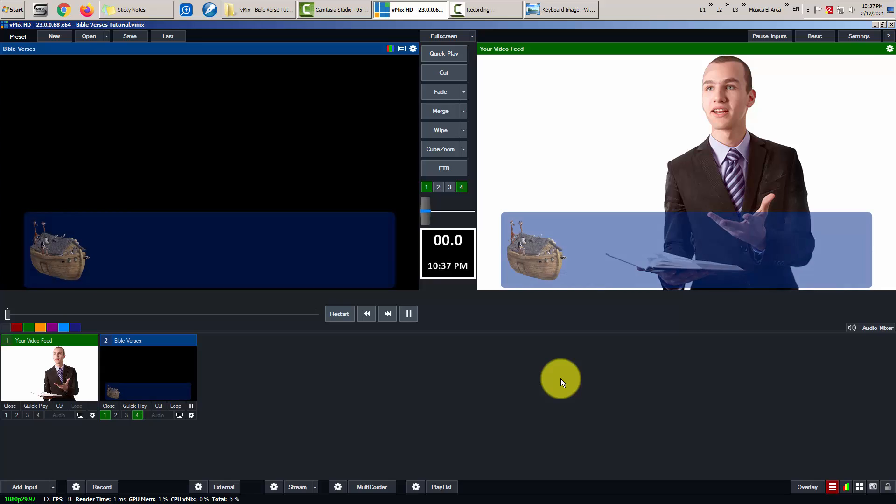
pyautogui.press('Up')
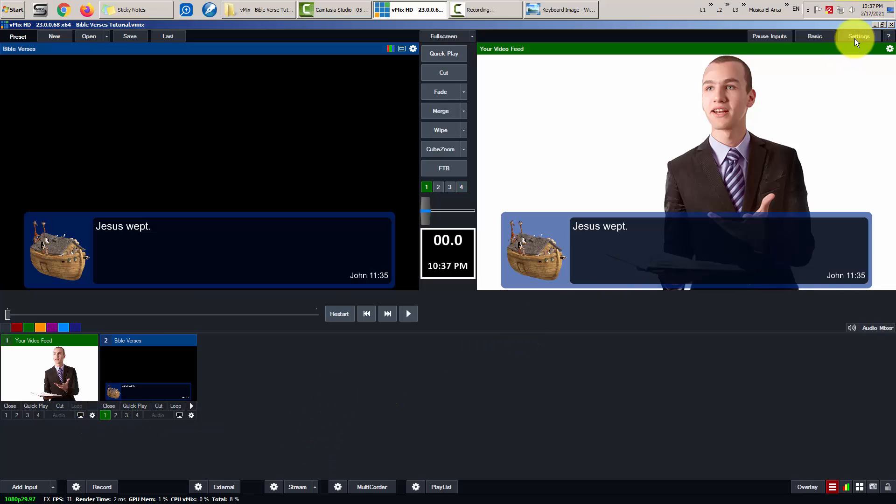
pyautogui.click(857, 37)
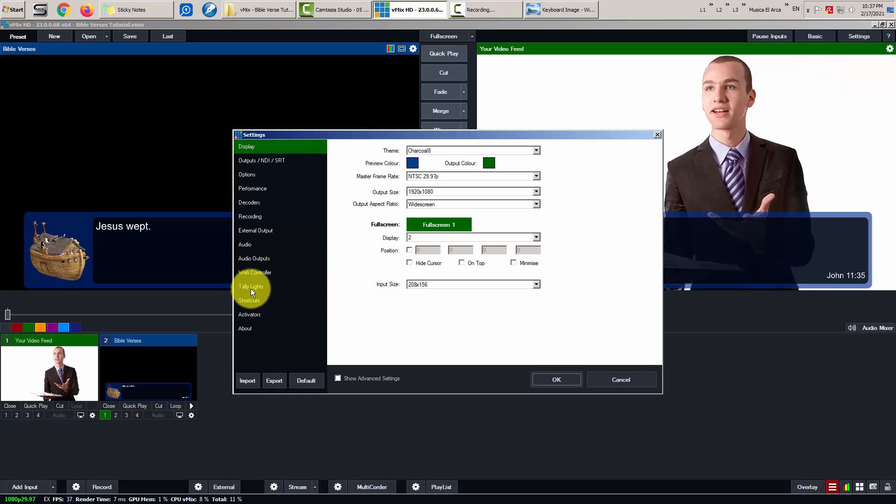
pyautogui.click(250, 301)
pyautogui.click(369, 177)
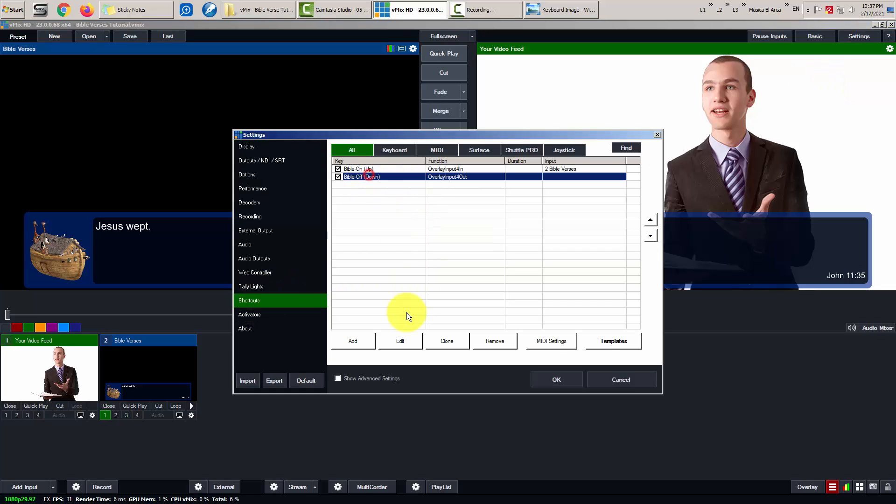
pyautogui.click(402, 341)
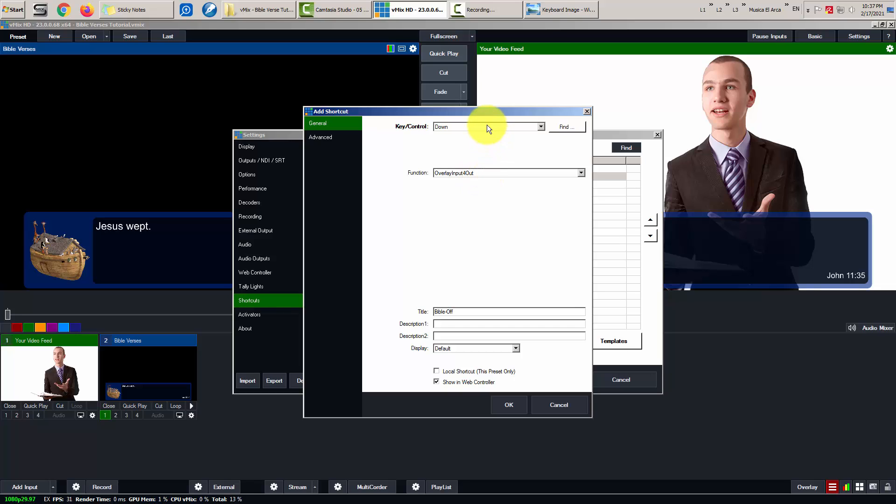
pyautogui.click(513, 404)
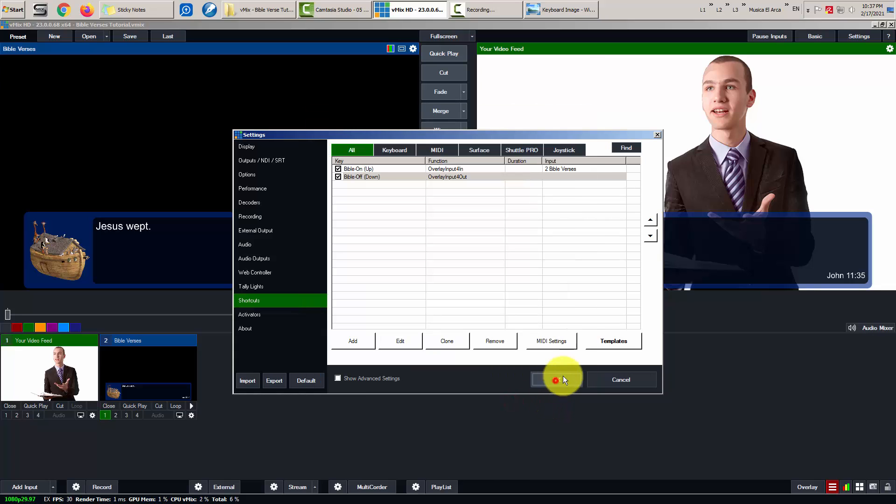
pyautogui.click(562, 378)
pyautogui.click(105, 414)
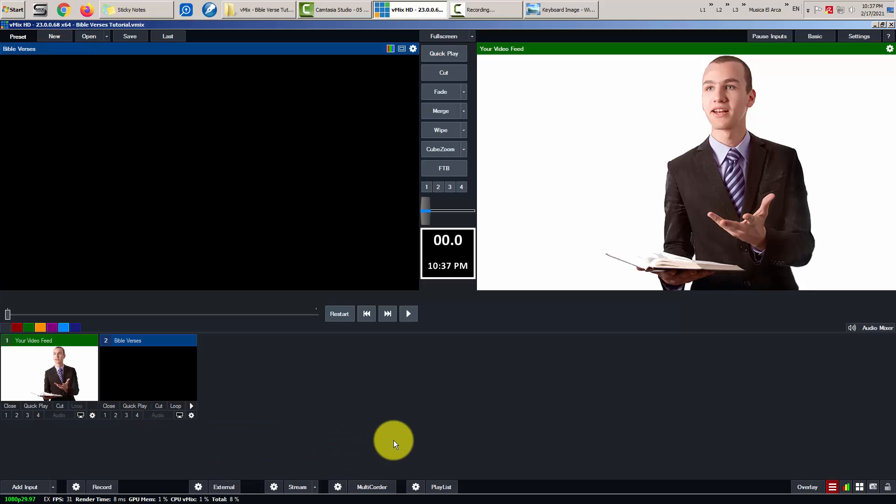
pyautogui.press('F4')
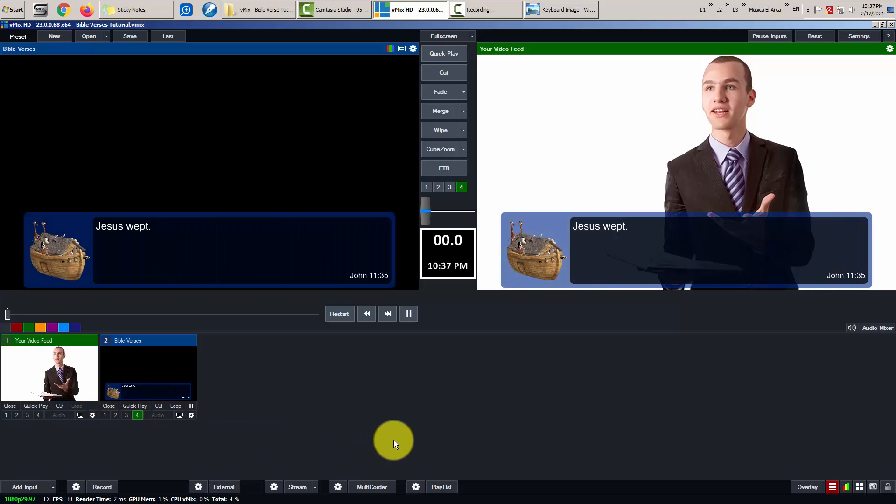
pyautogui.press('F4')
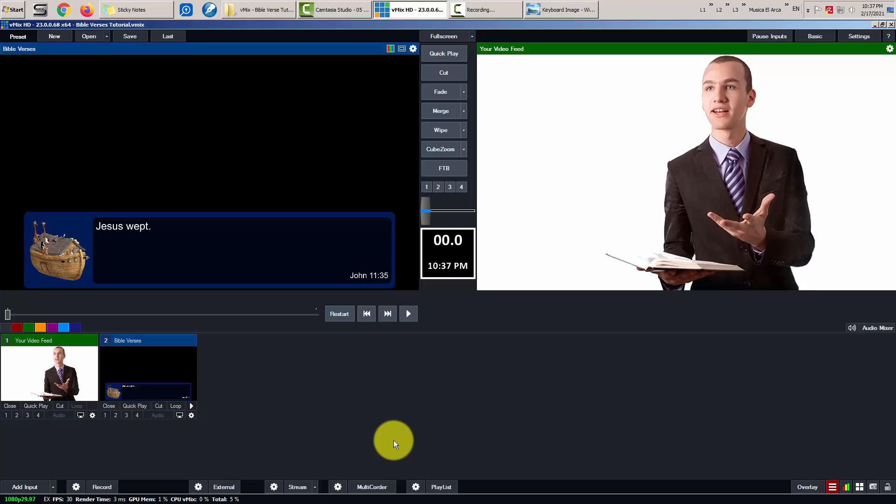
pyautogui.press('F4')
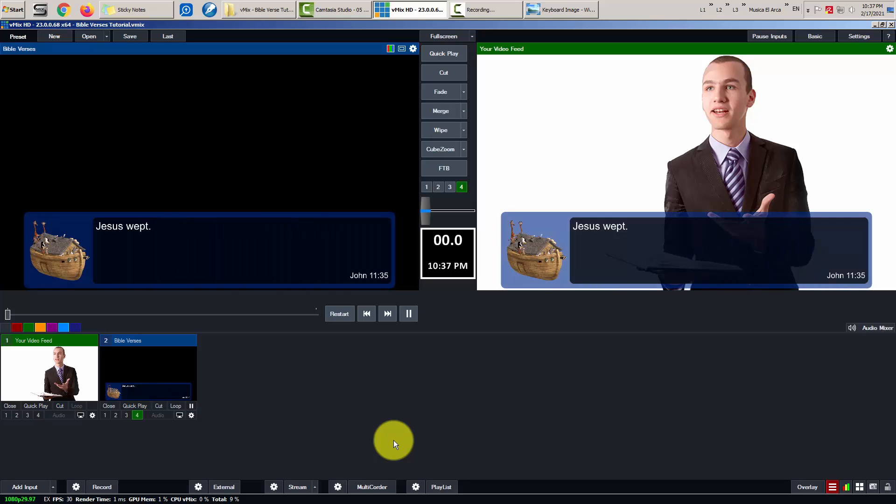
pyautogui.press('F4')
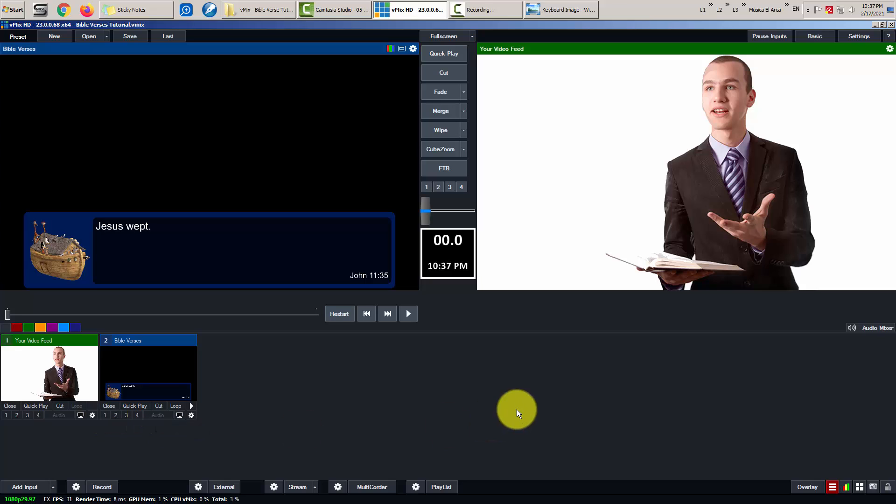
pyautogui.press('F4')
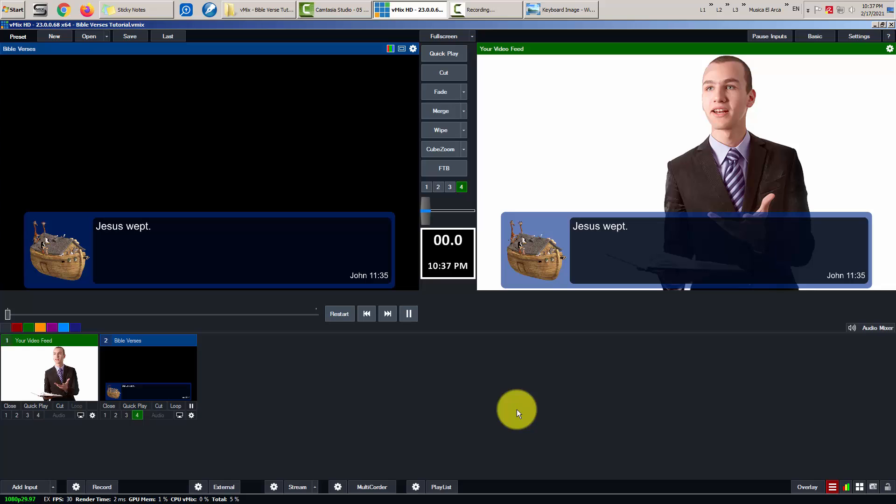
pyautogui.press('F4')
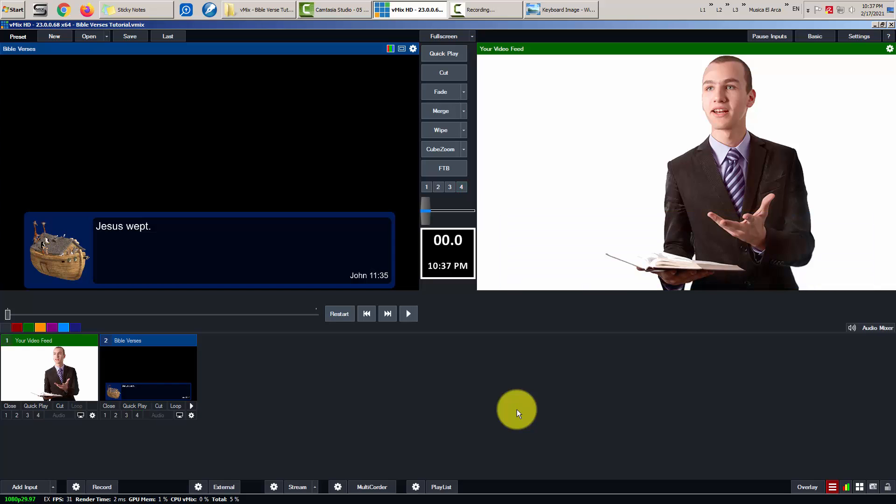
pyautogui.press('F4')
pyautogui.press('F4')
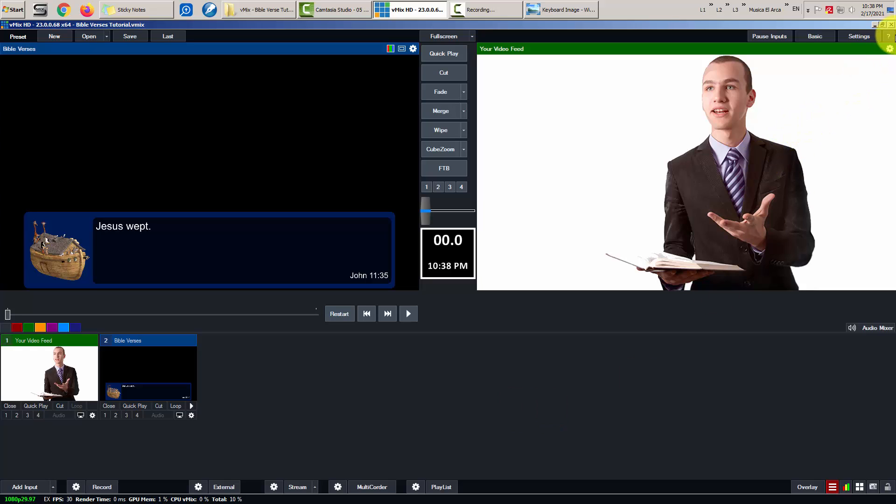
pyautogui.click(575, 10)
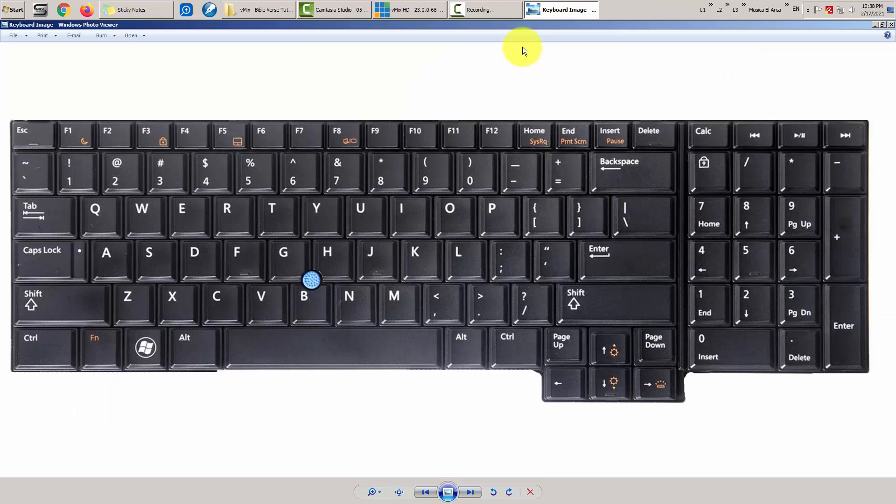
pyautogui.click(559, 7)
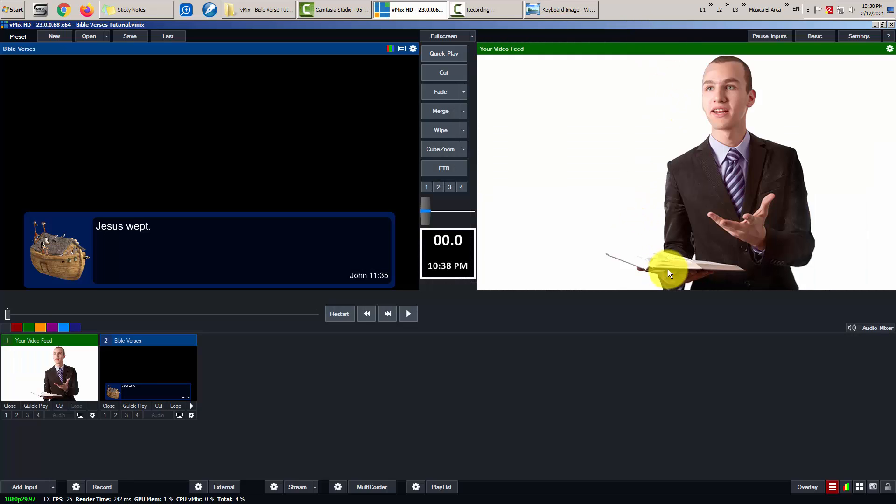
# - Add a Right arrow shortcut running the DataSources function DataSourceNextRow
pyautogui.click(851, 35)
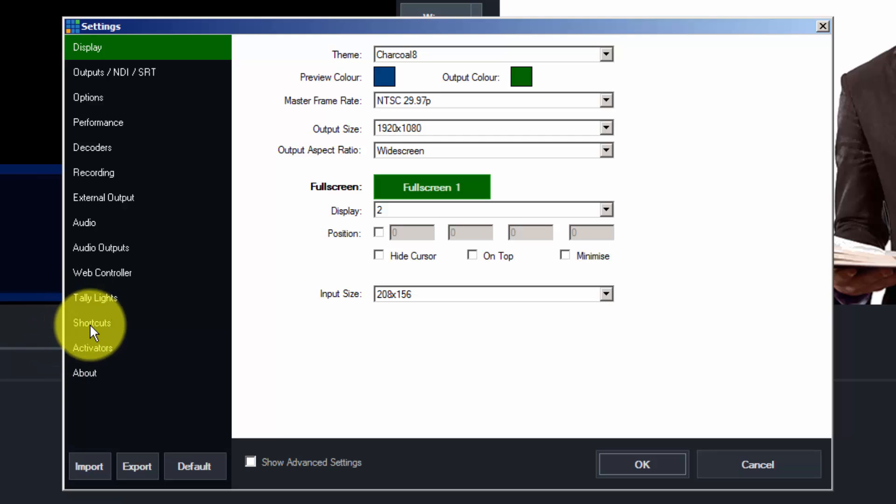
pyautogui.click(90, 323)
pyautogui.click(280, 397)
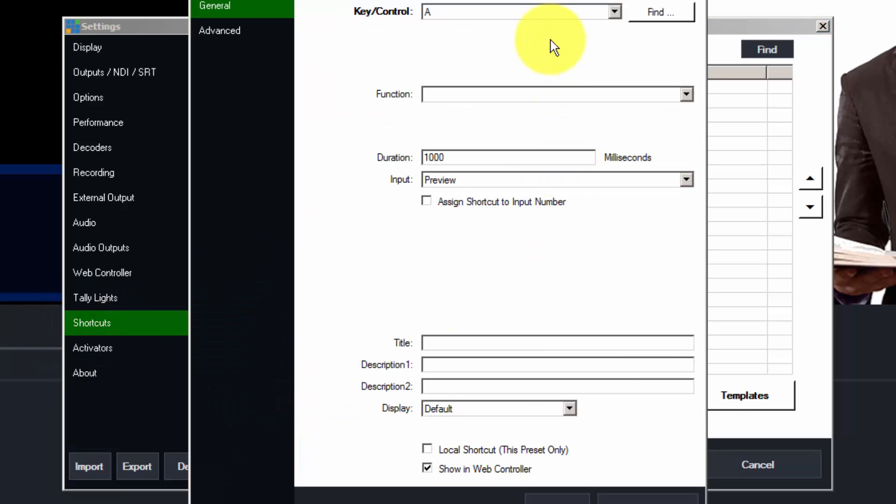
pyautogui.click(628, 48)
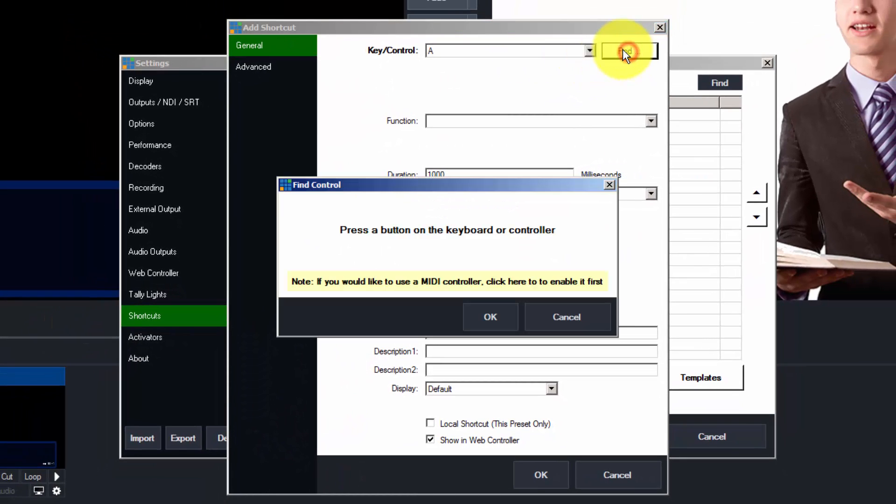
pyautogui.press('Right')
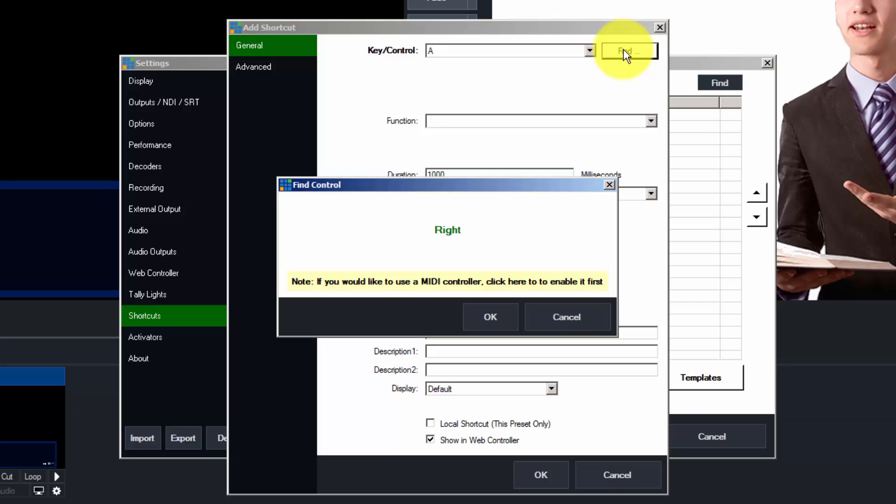
pyautogui.click(485, 308)
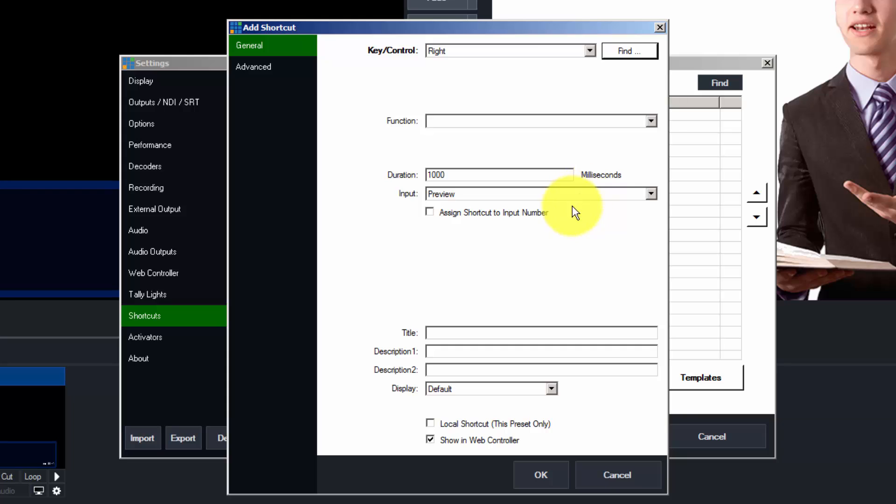
pyautogui.click(532, 121)
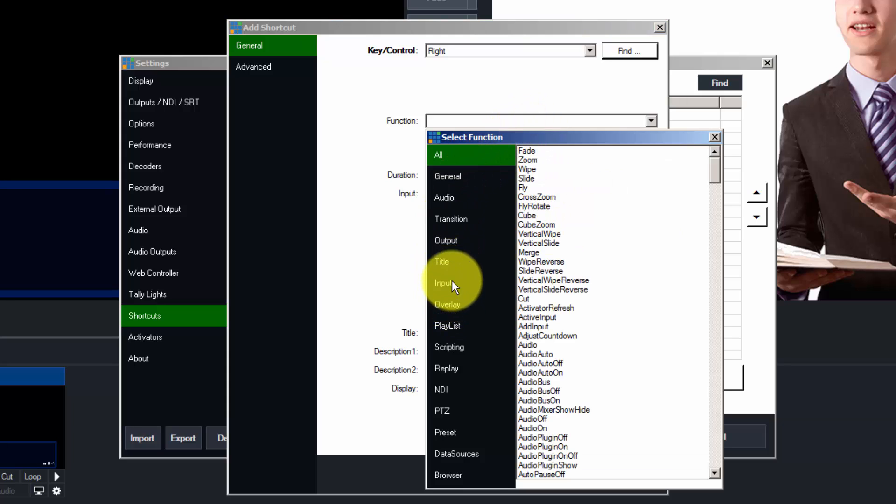
pyautogui.click(460, 457)
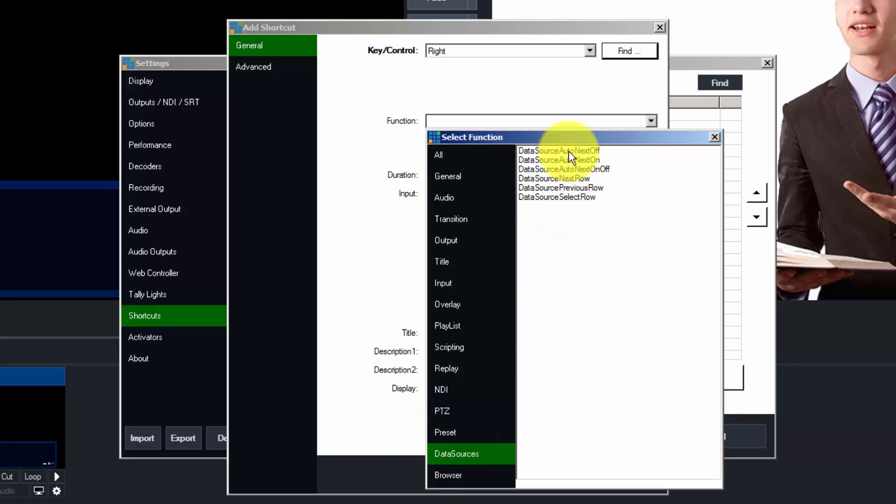
pyautogui.doubleClick(571, 179)
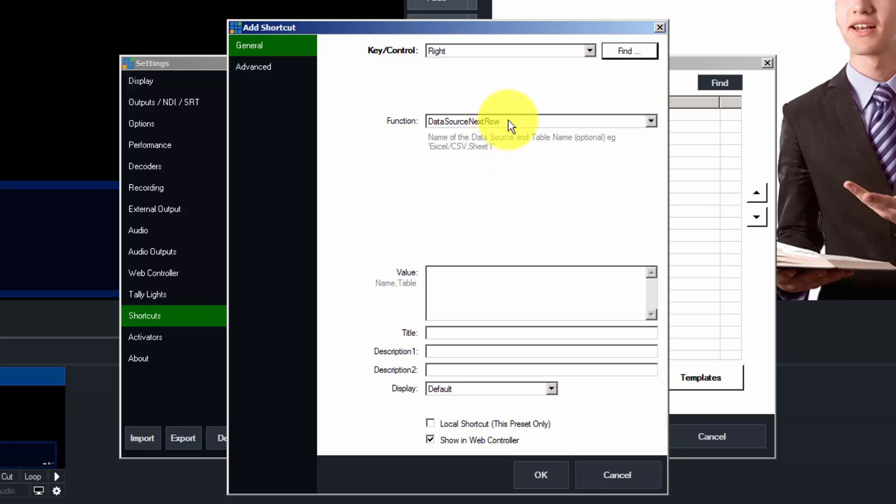
pyautogui.click(542, 477)
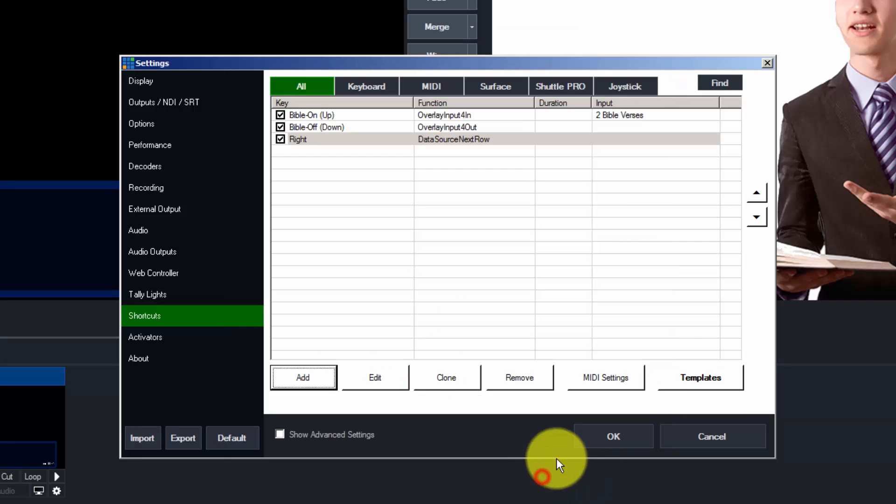
pyautogui.click(614, 437)
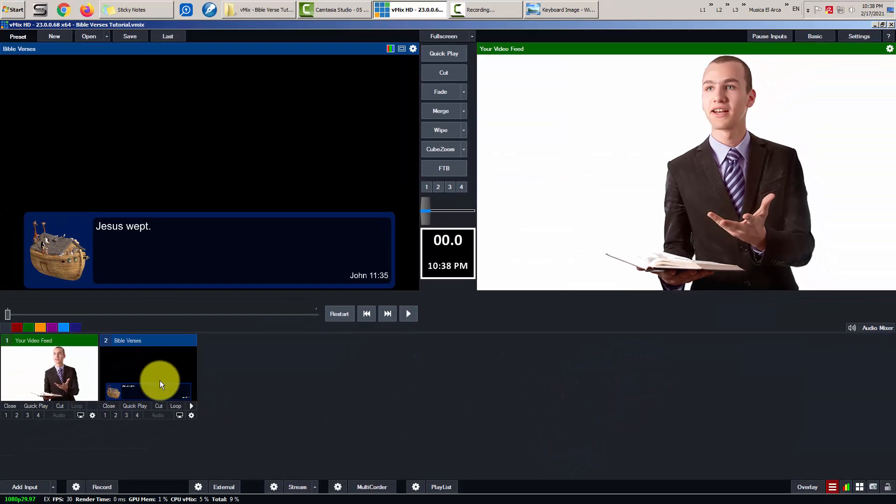
pyautogui.rightClick(151, 364)
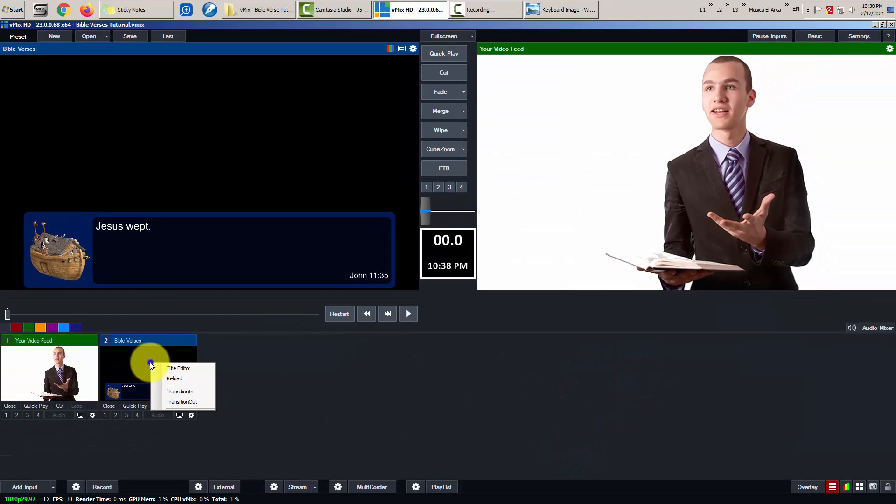
pyautogui.click(178, 368)
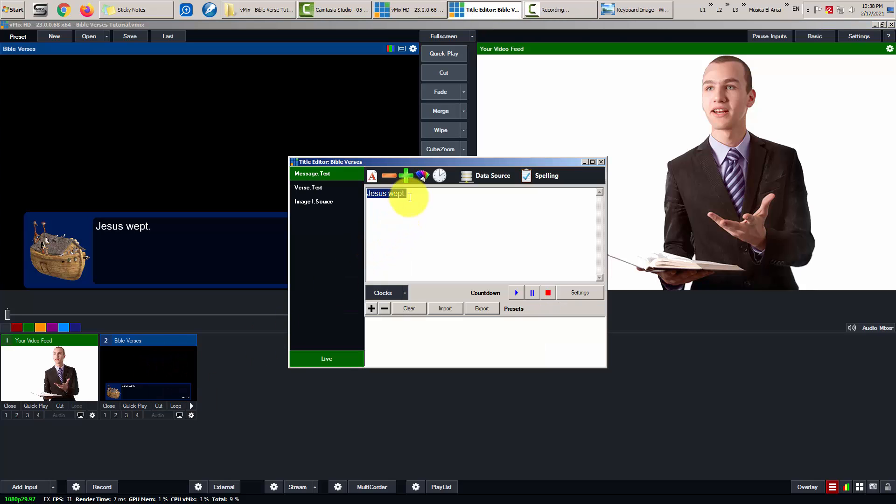
pyautogui.click(489, 175)
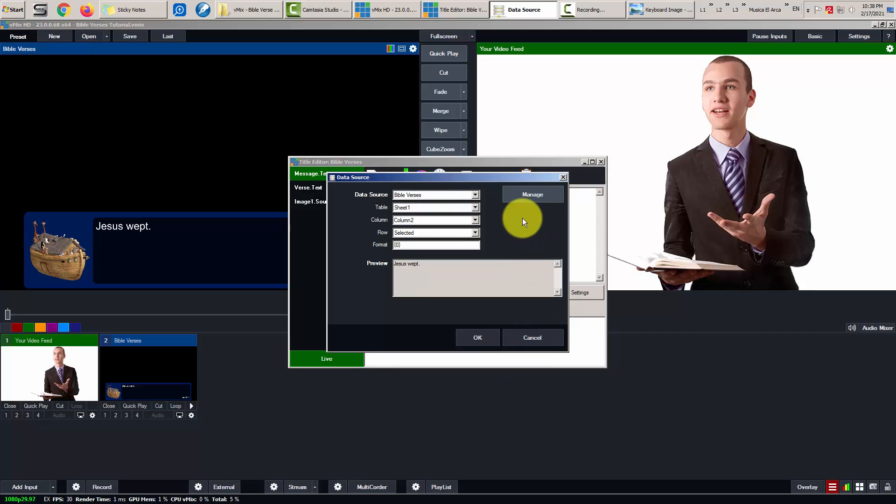
pyautogui.click(529, 339)
pyautogui.click(602, 161)
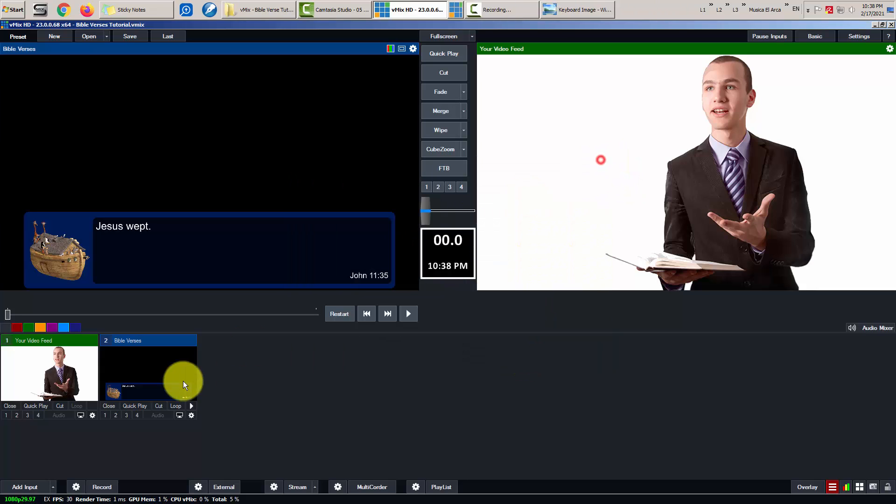
pyautogui.click(191, 415)
pyautogui.moveTo(380, 140); pyautogui.dragTo(240, 130)
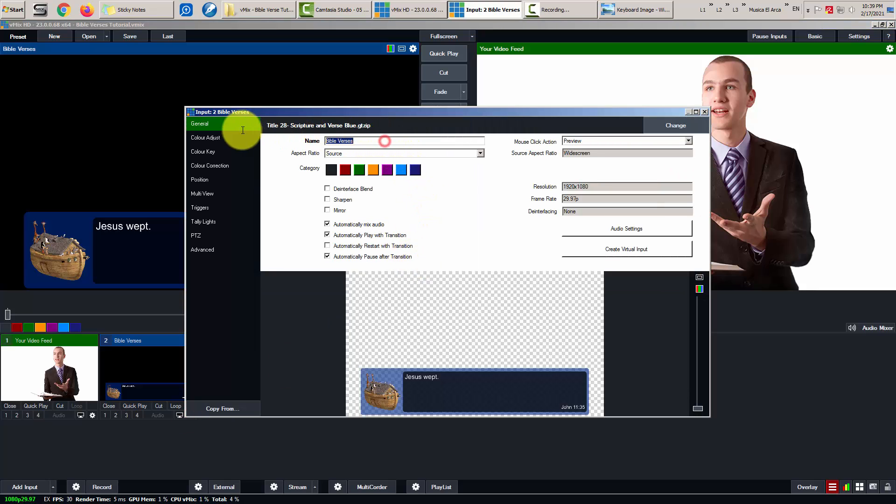
pyautogui.rightClick(334, 141)
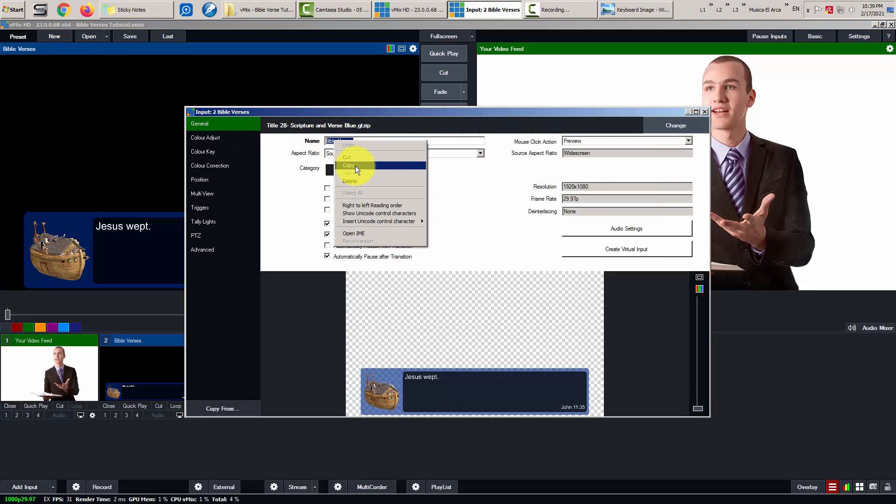
pyautogui.click(355, 167)
pyautogui.click(705, 112)
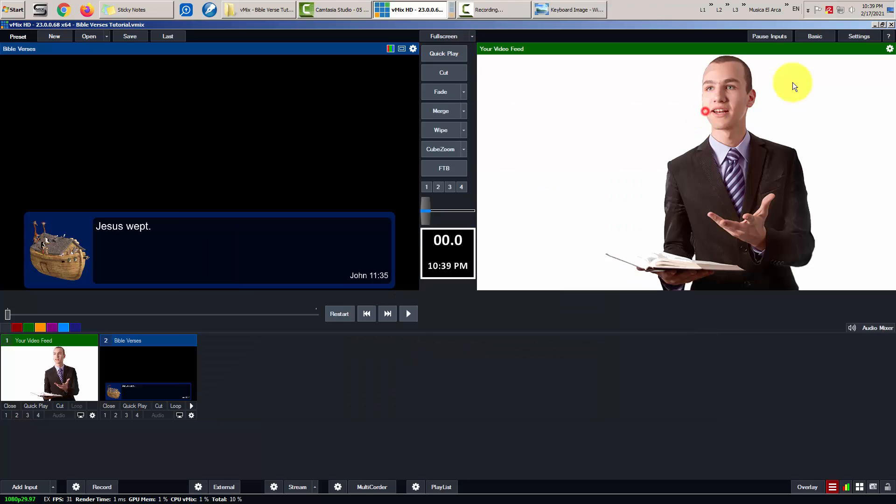
# - Reopen the Right arrow shortcut and paste Bible Verses into its Value field
pyautogui.click(852, 35)
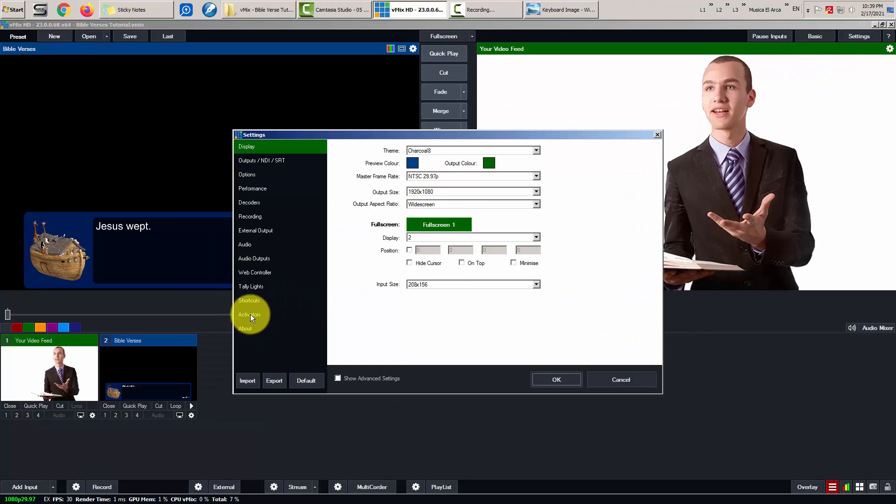
pyautogui.click(251, 301)
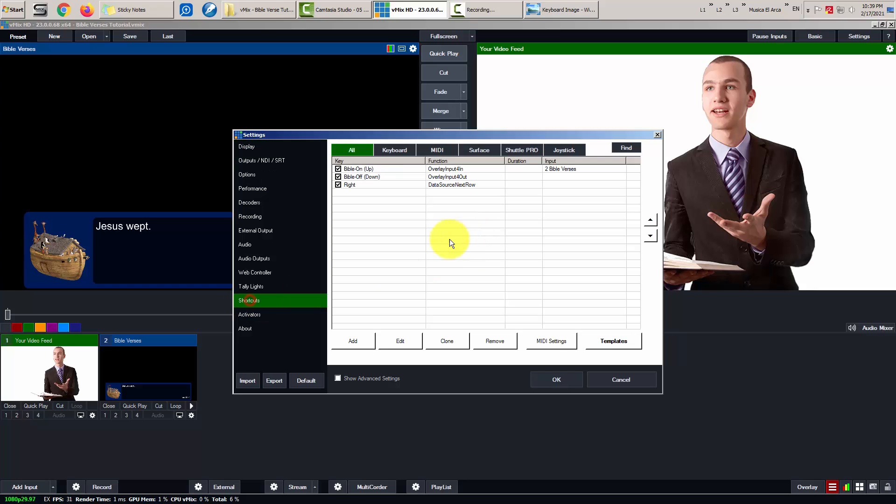
pyautogui.click(352, 186)
pyautogui.click(405, 341)
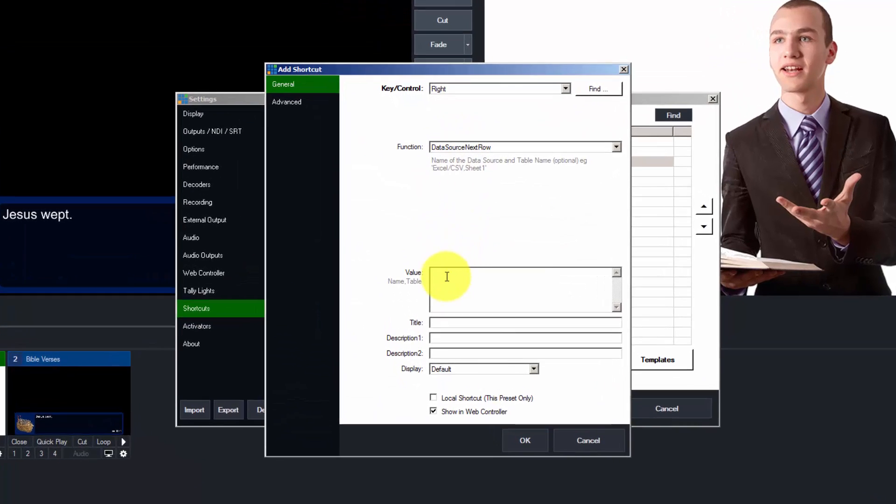
pyautogui.click(444, 276)
pyautogui.rightClick(444, 275)
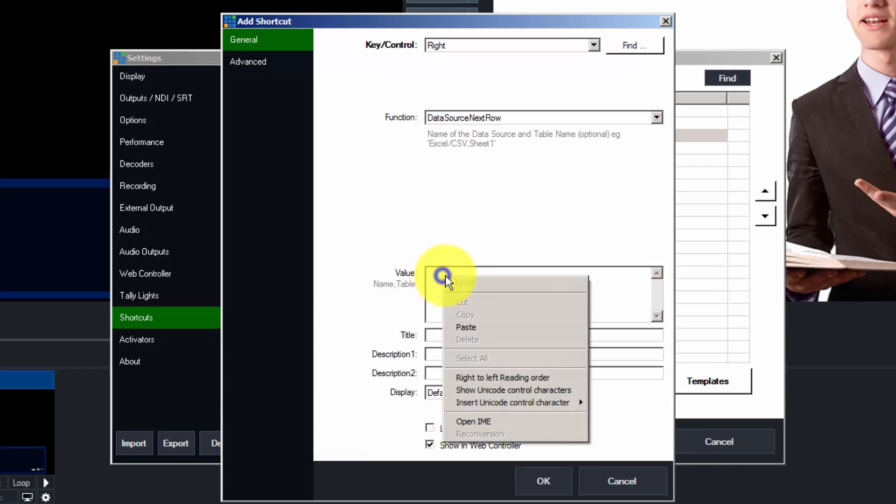
pyautogui.click(478, 325)
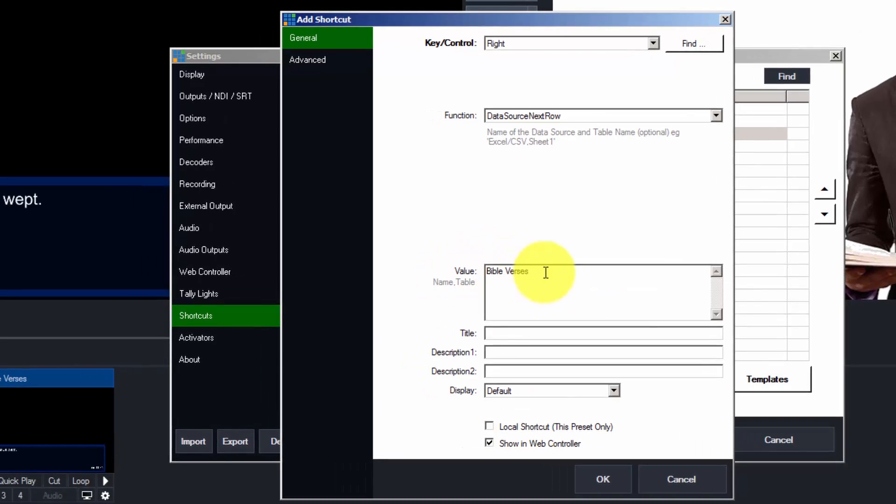
pyautogui.moveTo(474, 275); pyautogui.dragTo(414, 283)
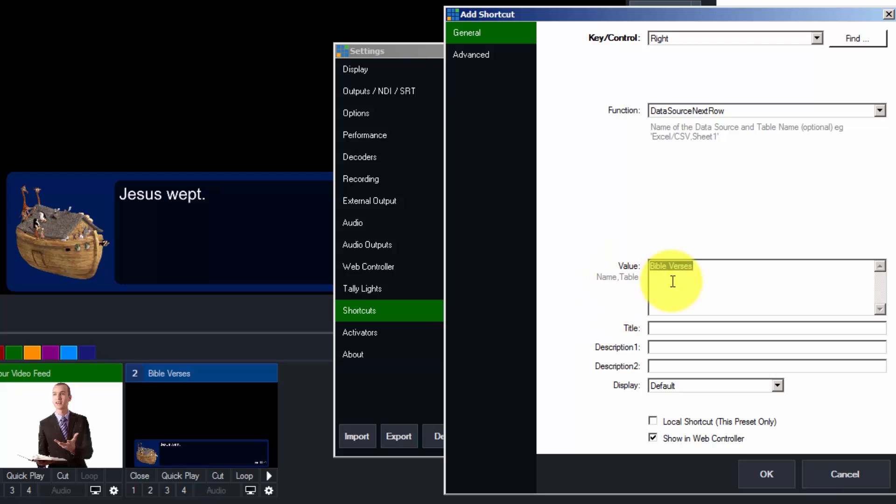
pyautogui.click(597, 277)
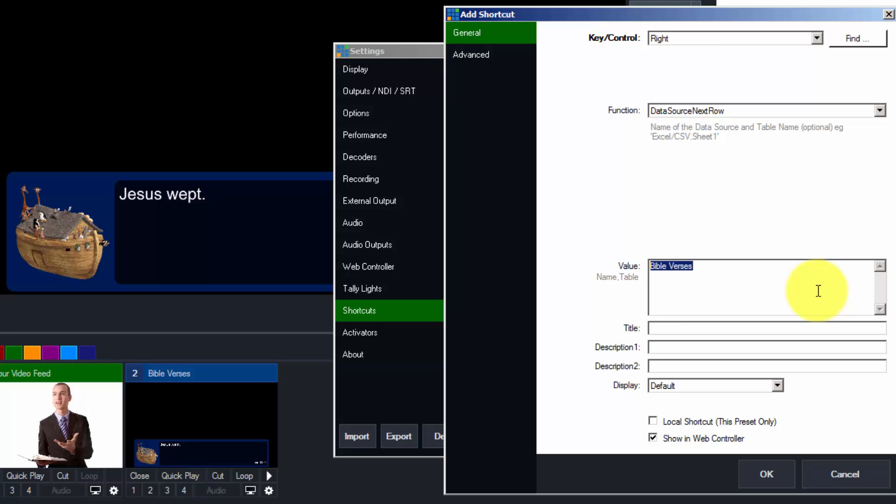
# - Title the shortcut Bible-Next and save it
pyautogui.click(695, 327)
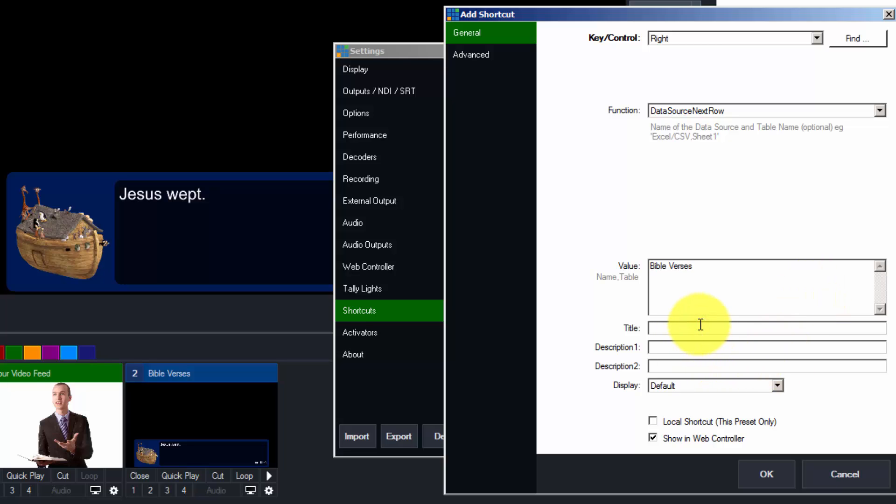
pyautogui.write('Bibl')
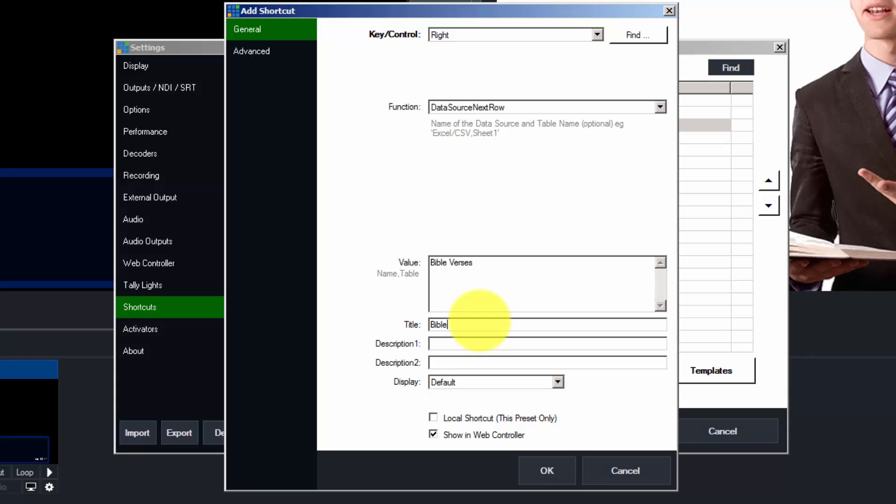
pyautogui.write('e -Next')
pyautogui.click(547, 470)
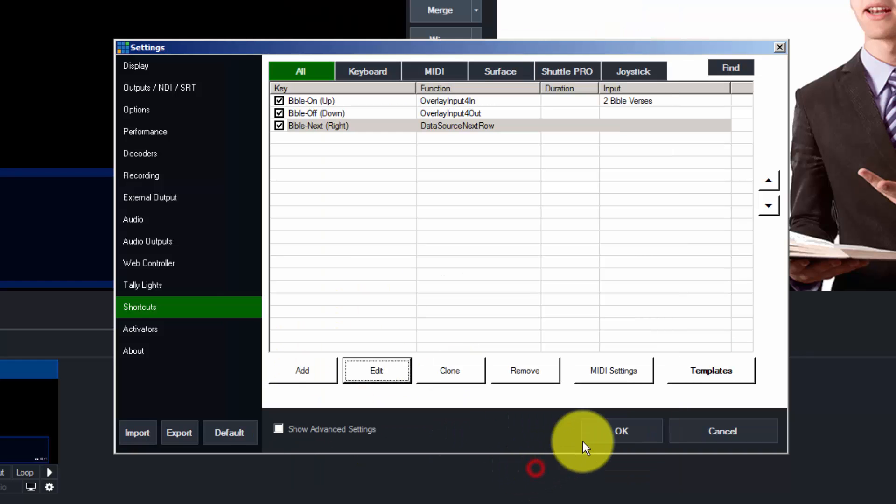
# - Close Settings, show the overlay with Up, and step Right twice to 'Thou shalt not kill.'
pyautogui.click(614, 430)
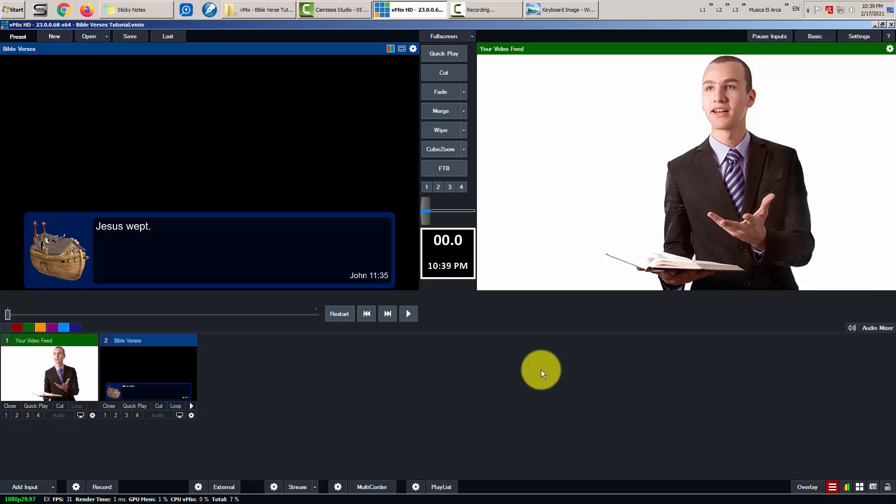
pyautogui.press('Up')
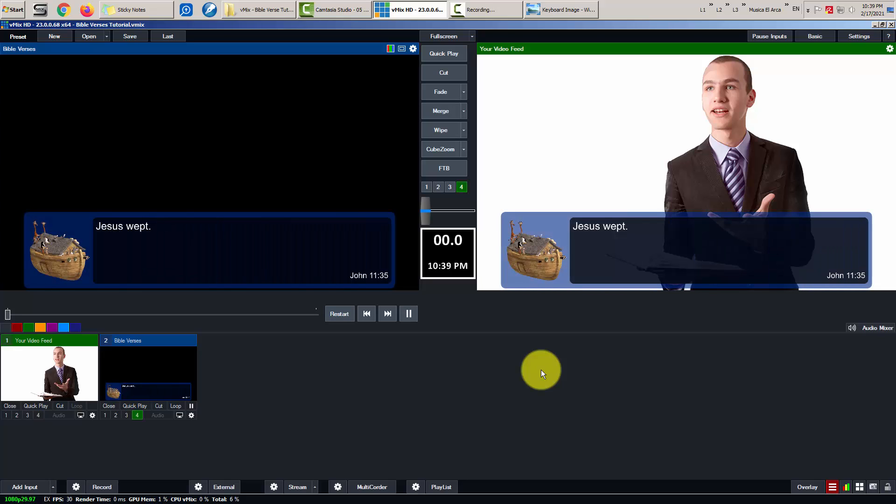
pyautogui.press('Right')
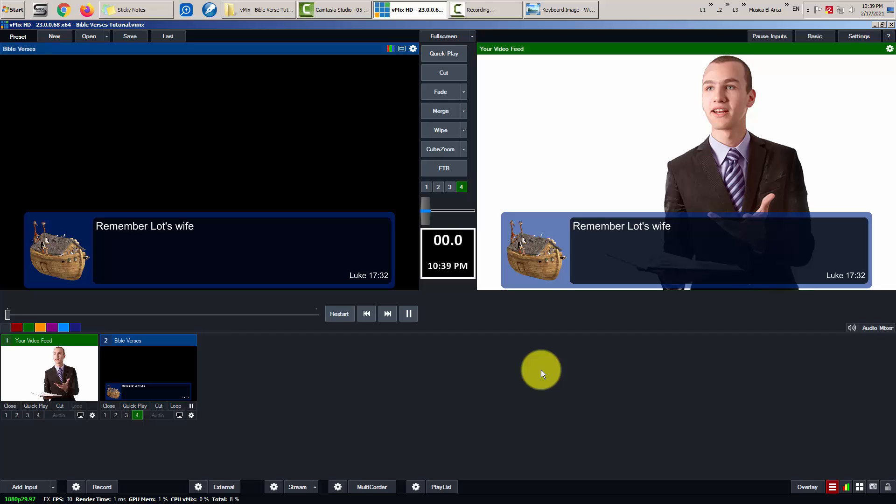
pyautogui.press('Right')
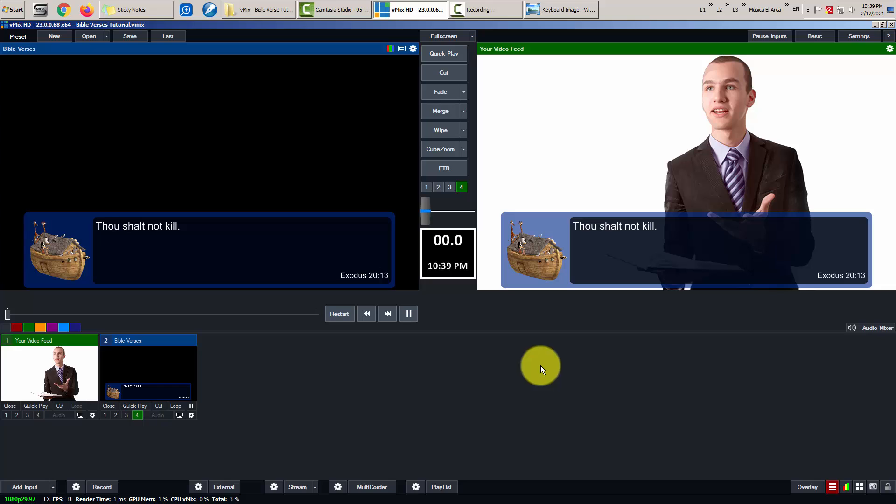
# - Start a new shortcut in Settings triggered by the Left arrow key
pyautogui.click(850, 35)
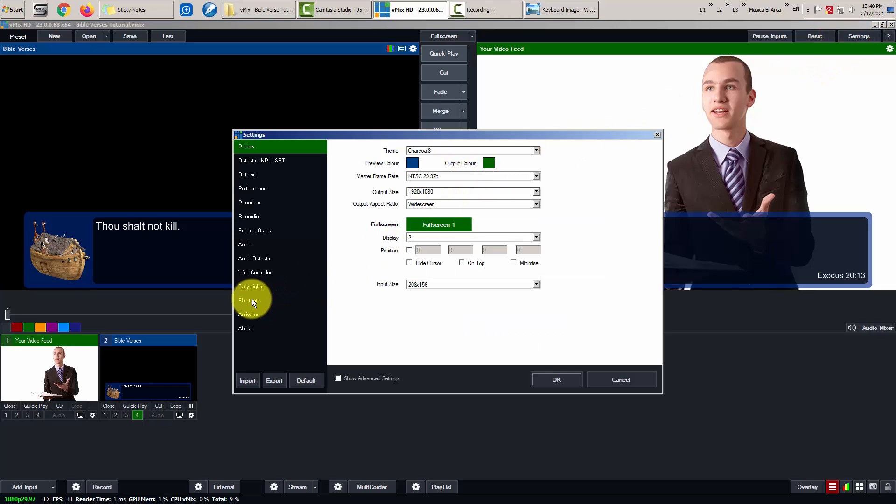
pyautogui.click(251, 300)
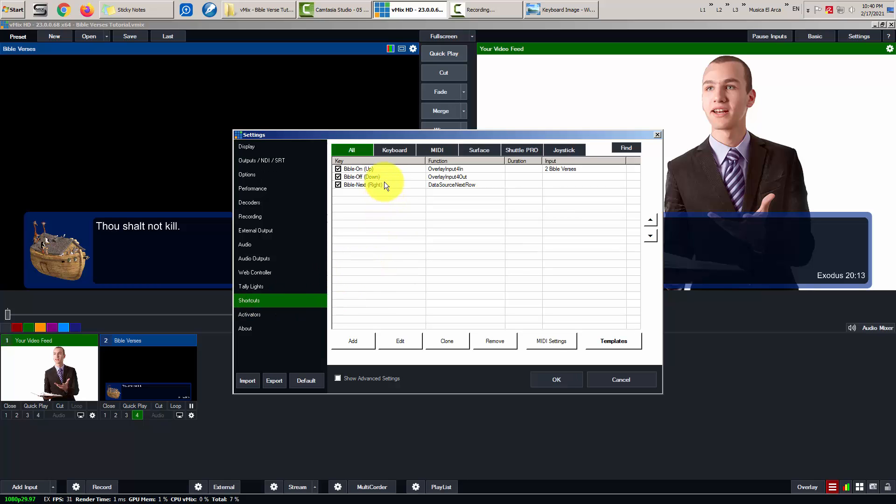
pyautogui.click(360, 343)
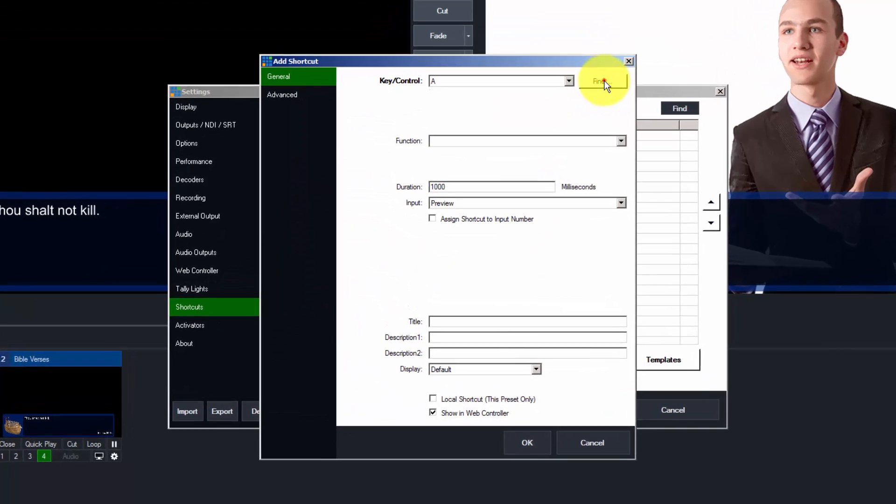
pyautogui.click(568, 126)
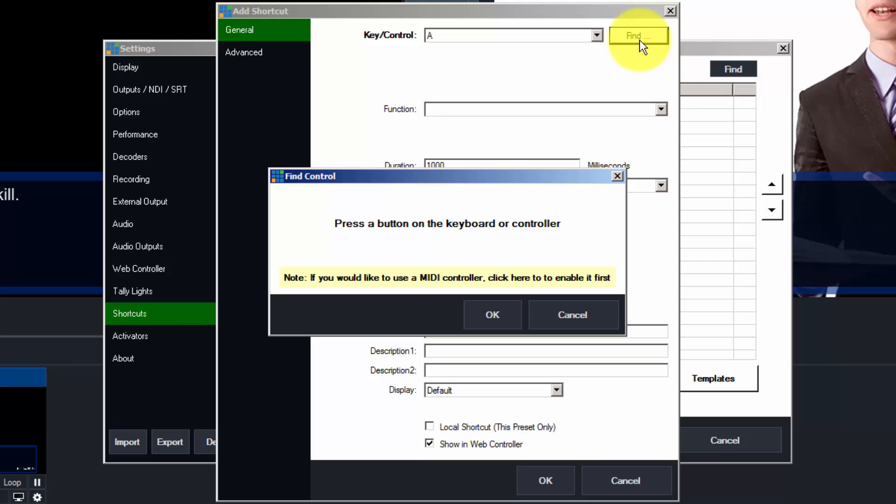
pyautogui.press('Left')
pyautogui.click(492, 315)
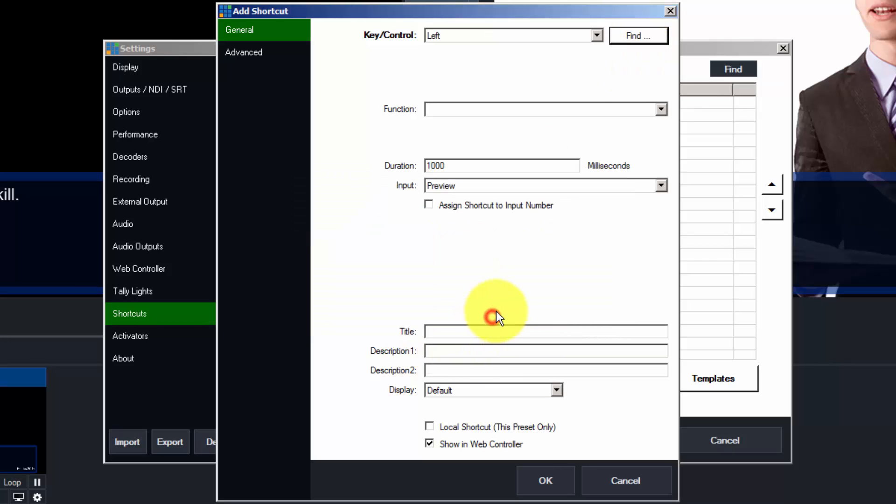
# - Set it to DataSourcePreviousRow with Value Bible Verses, title it Bible-Prev, and save
pyautogui.click(583, 110)
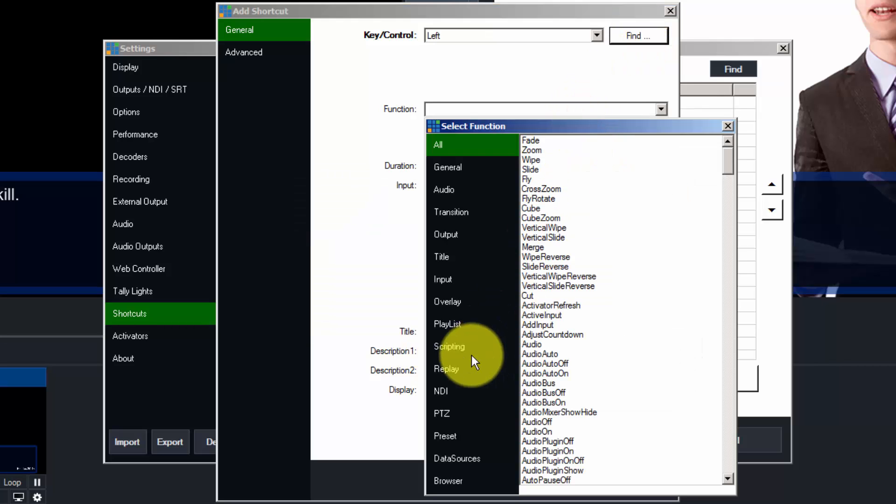
pyautogui.click(460, 458)
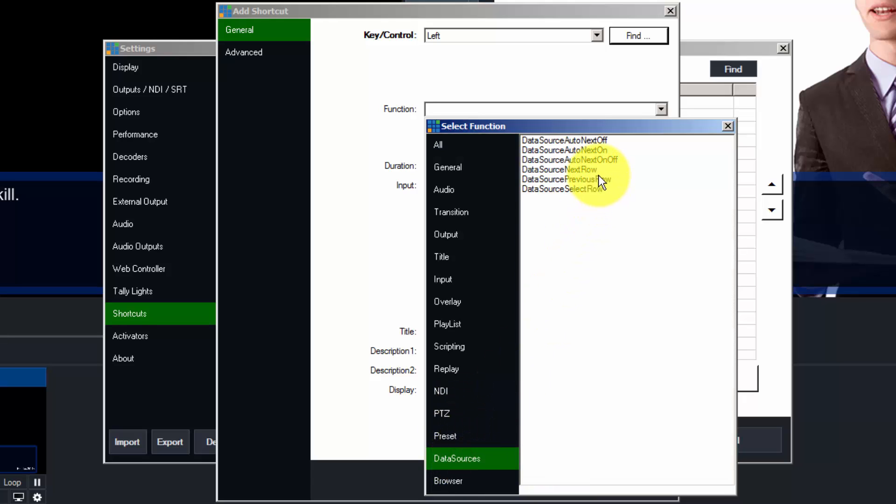
pyautogui.doubleClick(596, 180)
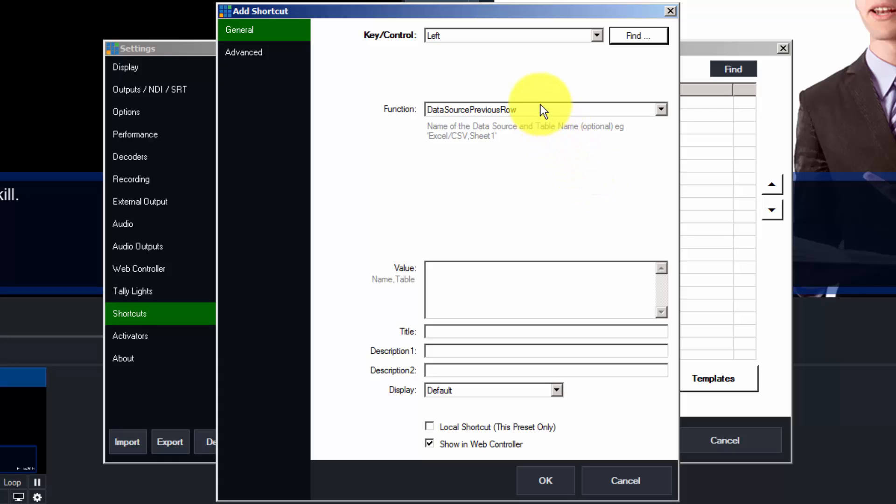
pyautogui.click(450, 272)
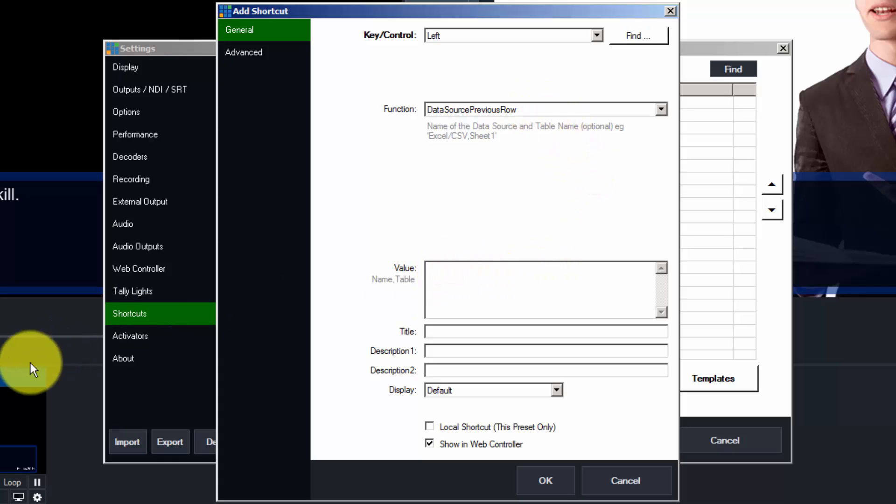
pyautogui.rightClick(447, 270)
pyautogui.click(480, 326)
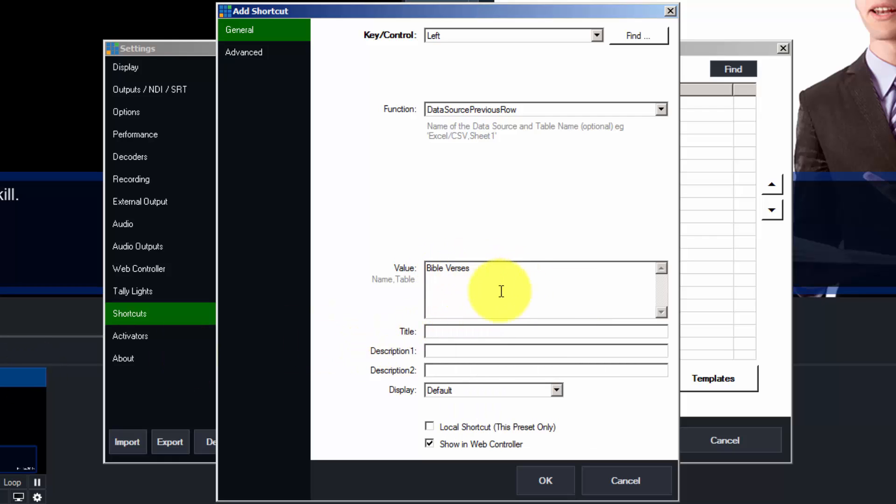
pyautogui.click(466, 329)
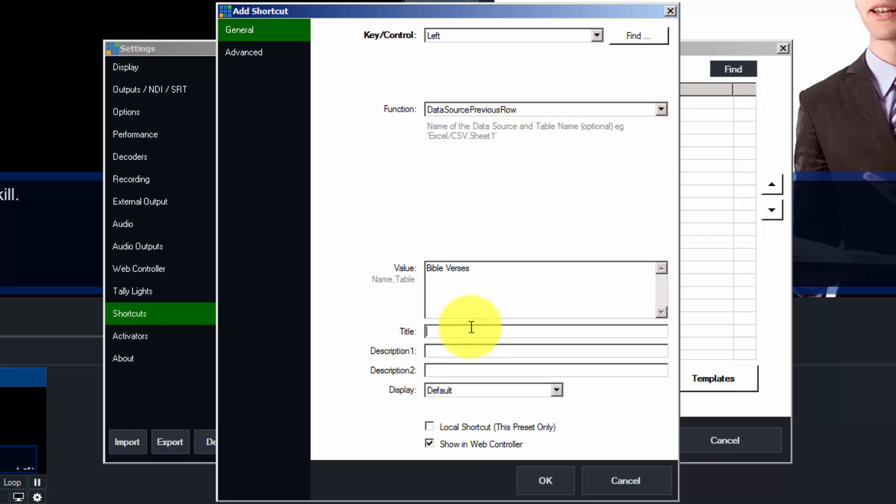
pyautogui.write('Bible-Prev')
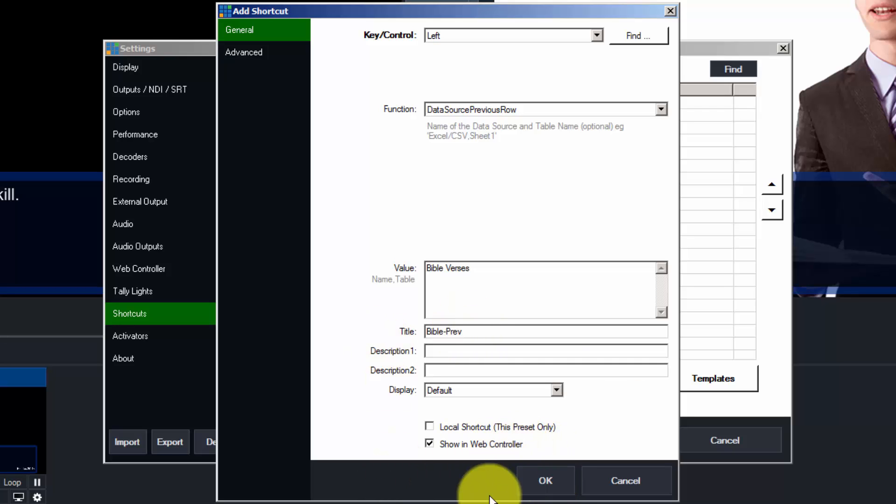
pyautogui.click(551, 480)
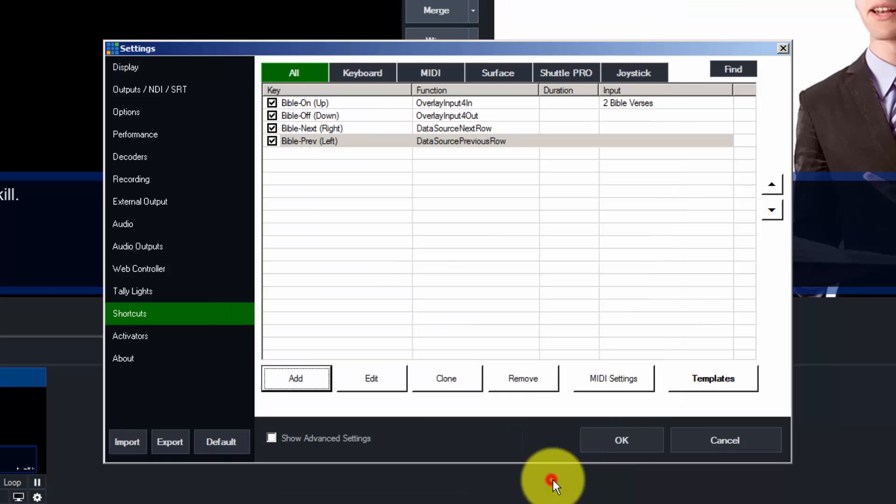
# - Close Settings and test the Left, Down, Up and Right shortcuts on the verse overlay
pyautogui.click(624, 438)
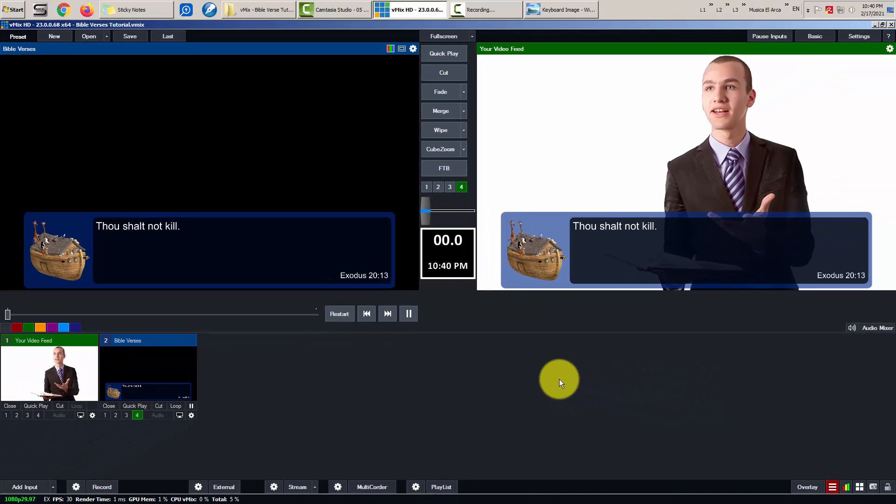
pyautogui.press('Left')
pyautogui.press('Left')
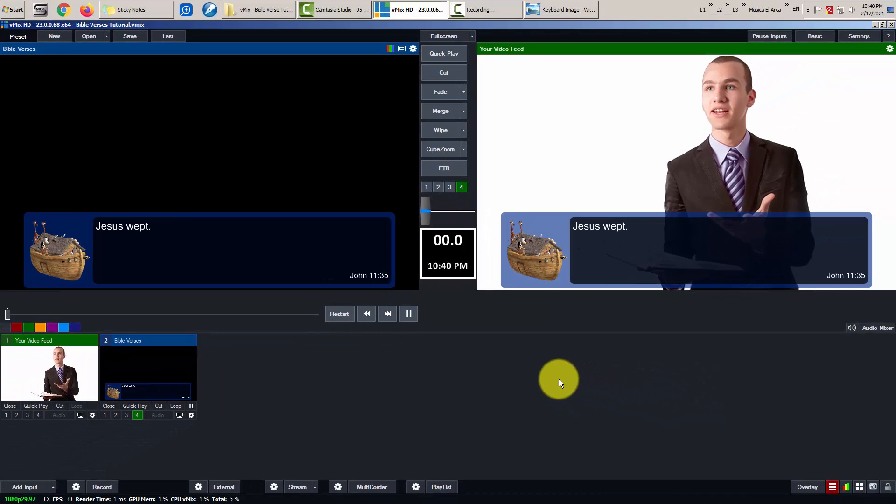
pyautogui.press('Down')
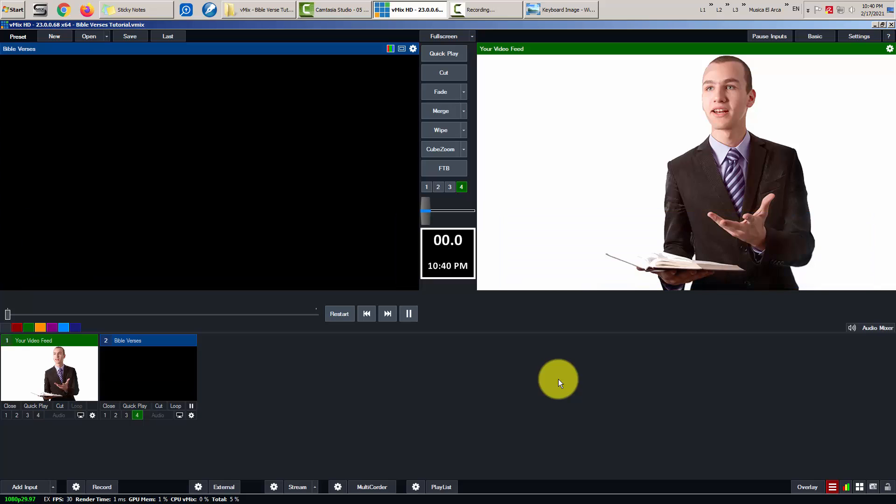
pyautogui.press('Up')
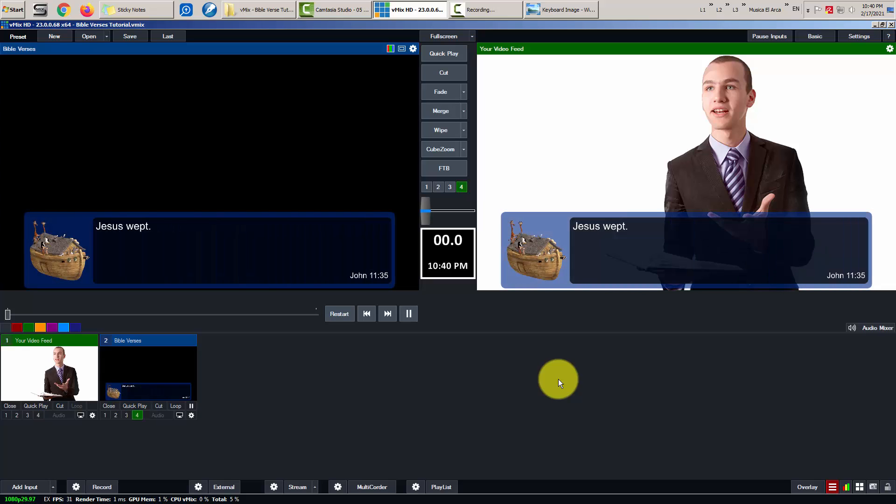
pyautogui.press('Right')
pyautogui.press('Right')
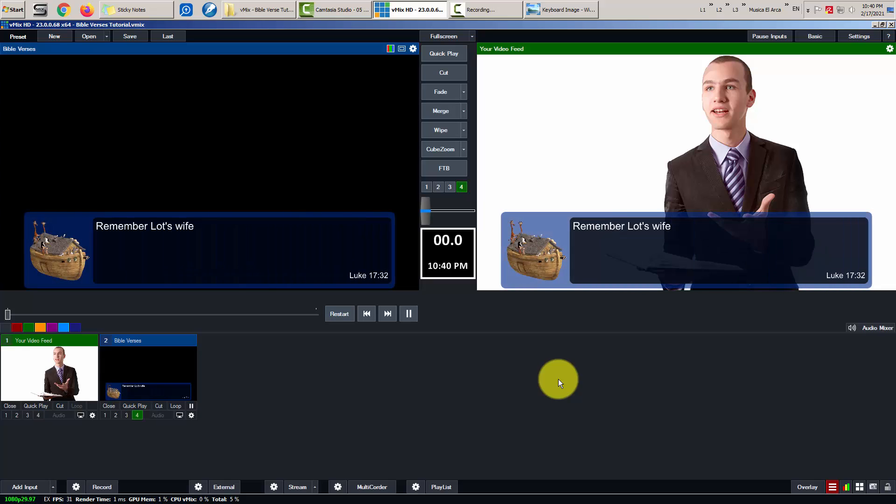
pyautogui.press('Left')
pyautogui.press('Left')
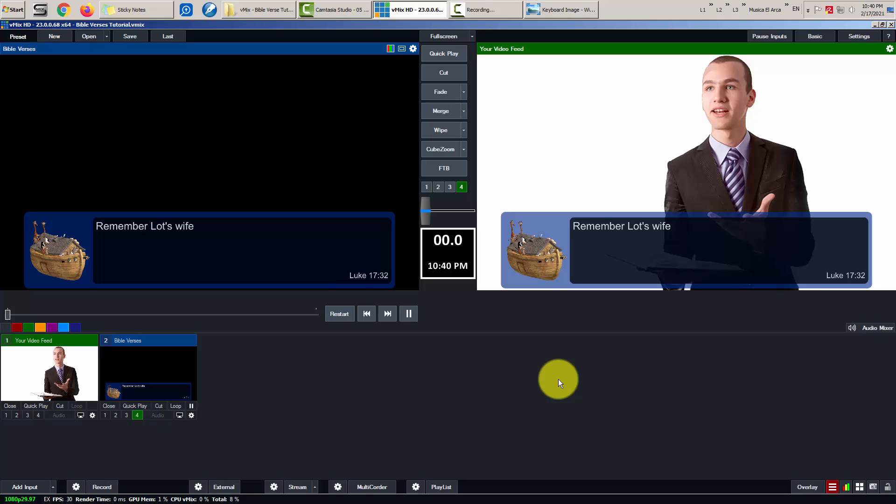
pyautogui.press('Down')
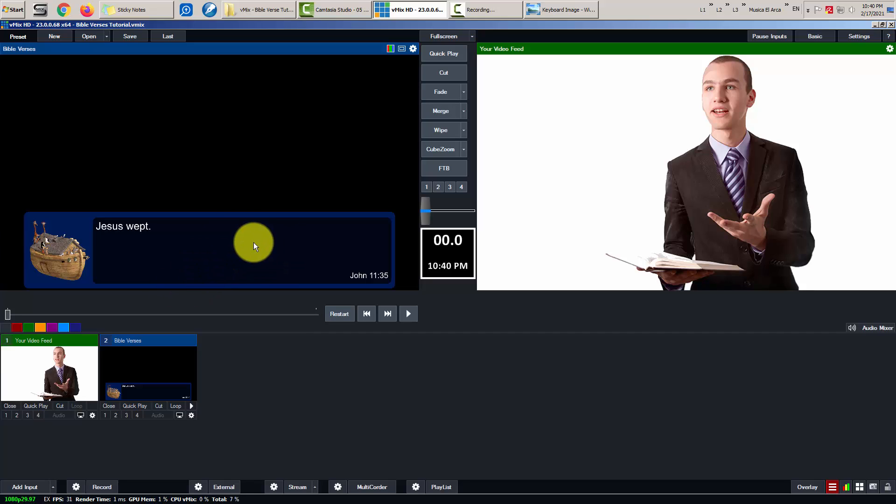
# - Step the preview forward three verses, then back to 'Jesus wept.' (John 11:35)
pyautogui.press('Right')
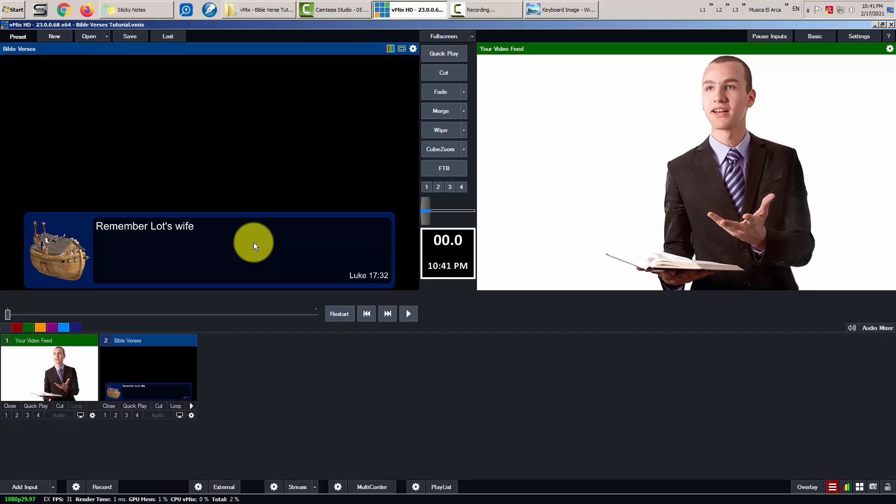
pyautogui.press('Right')
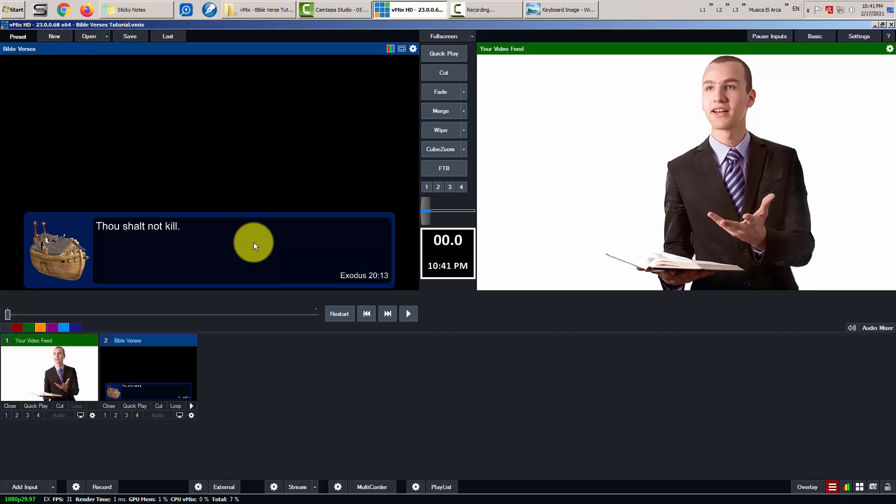
pyautogui.press('Right')
pyautogui.press('Left')
pyautogui.press('Left')
pyautogui.press('Left')
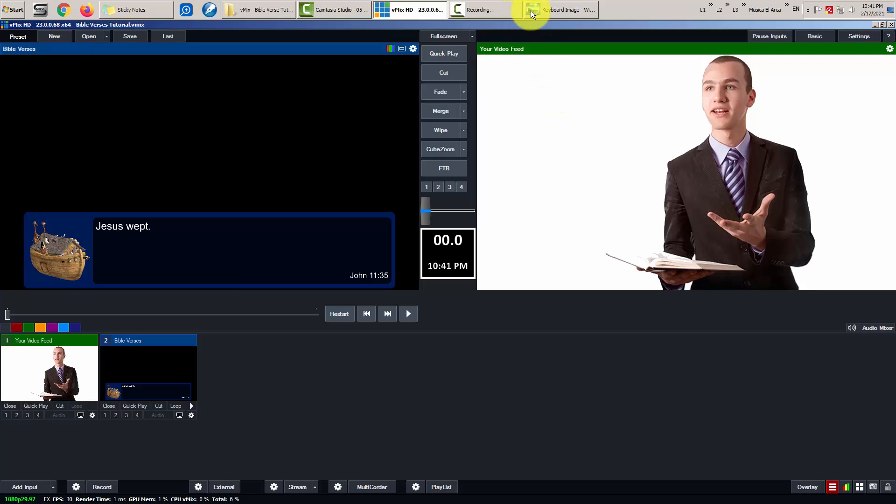
# - Glance at the keyboard reference picture in Photo Viewer, then minimise it back to vMix
pyautogui.click(551, 11)
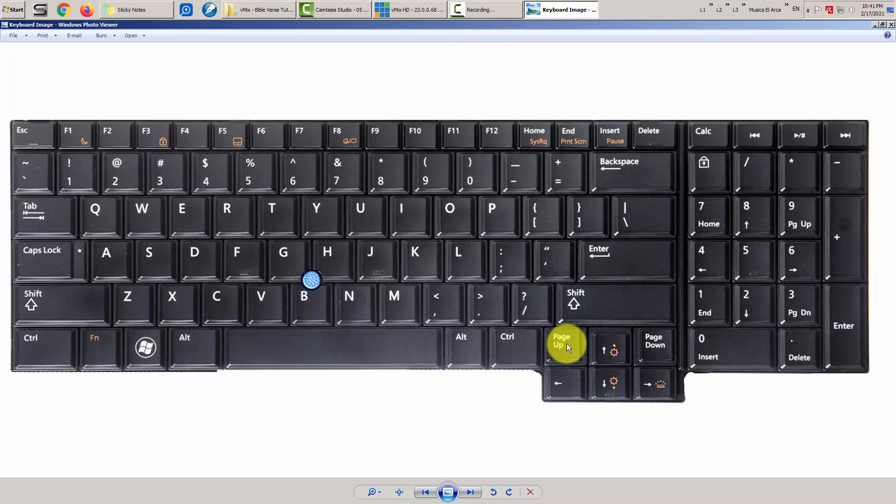
pyautogui.click(576, 7)
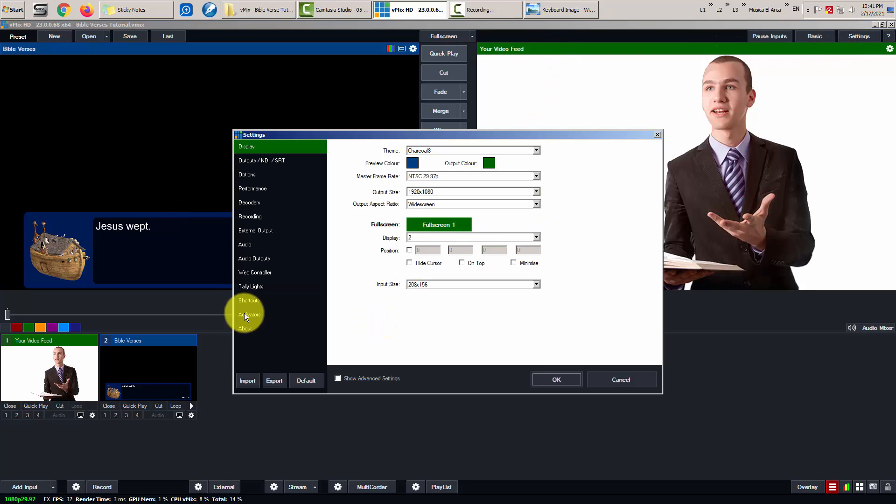
# - Start a new shortcut triggered by the PageUp key
pyautogui.click(246, 300)
pyautogui.click(353, 338)
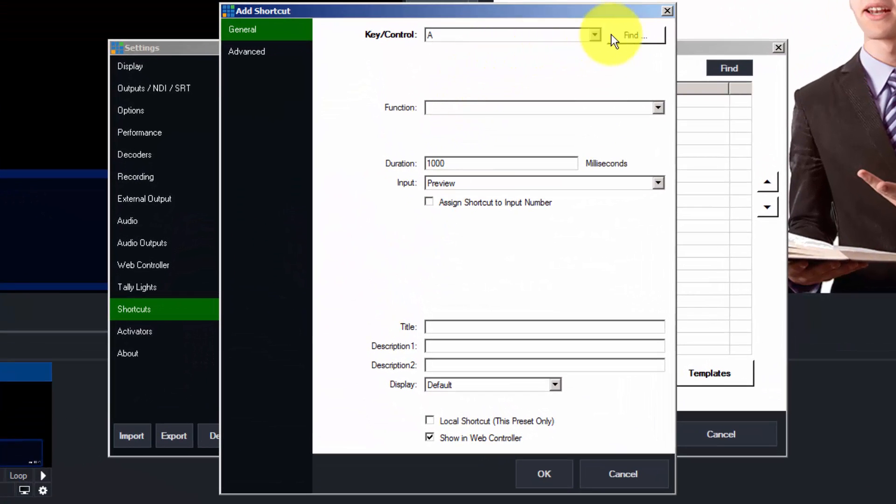
pyautogui.click(567, 123)
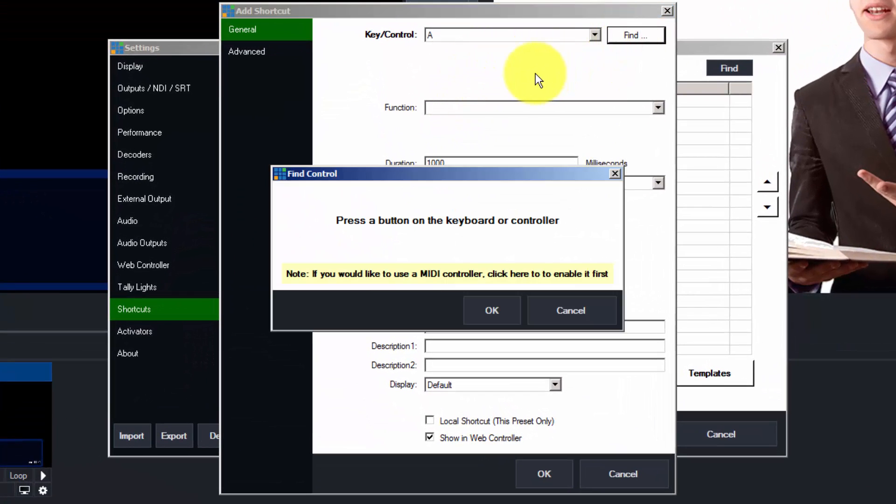
pyautogui.press('pageup')
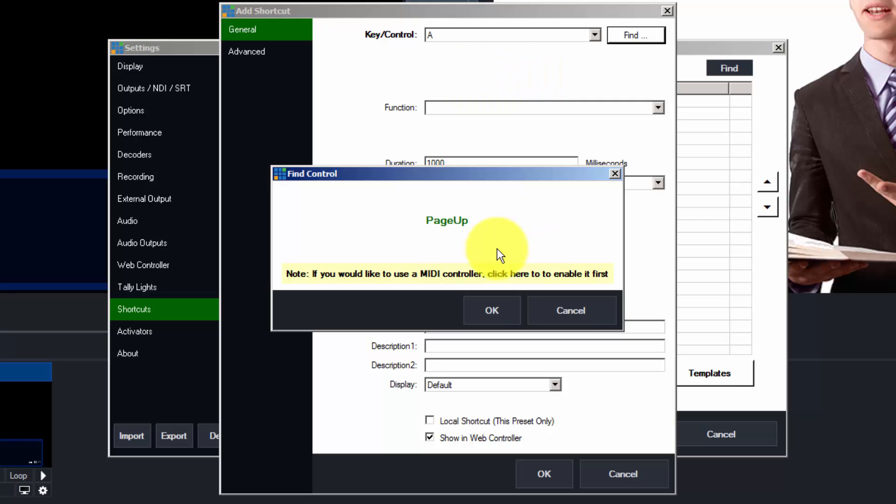
pyautogui.click(496, 307)
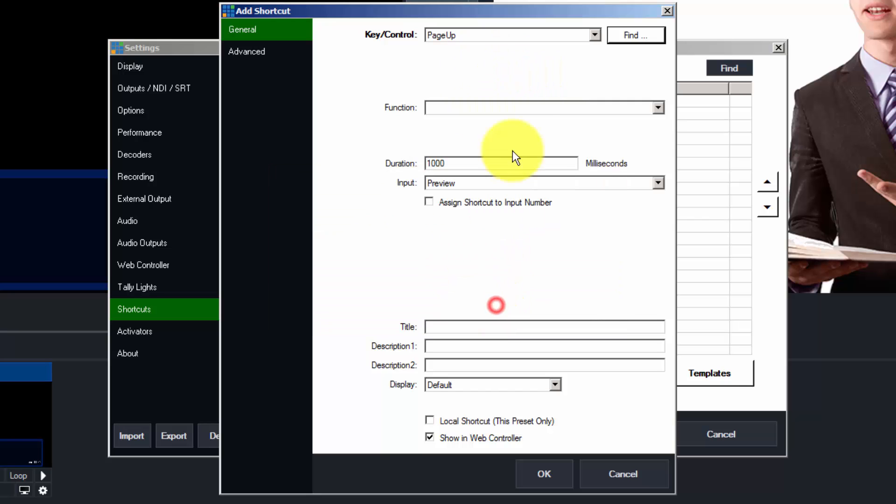
# - Set it to PreviewInput on 2 Bible Verses, title it BiblePreOn, save, and close Settings
pyautogui.click(525, 108)
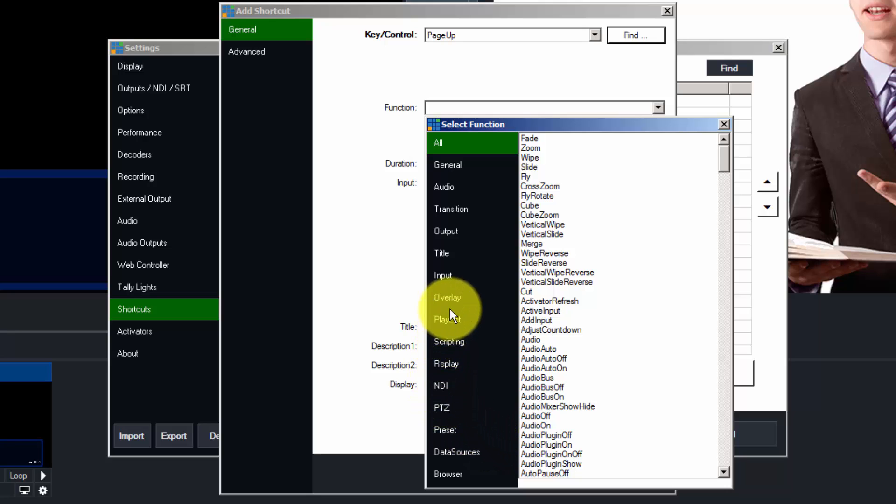
pyautogui.click(447, 271)
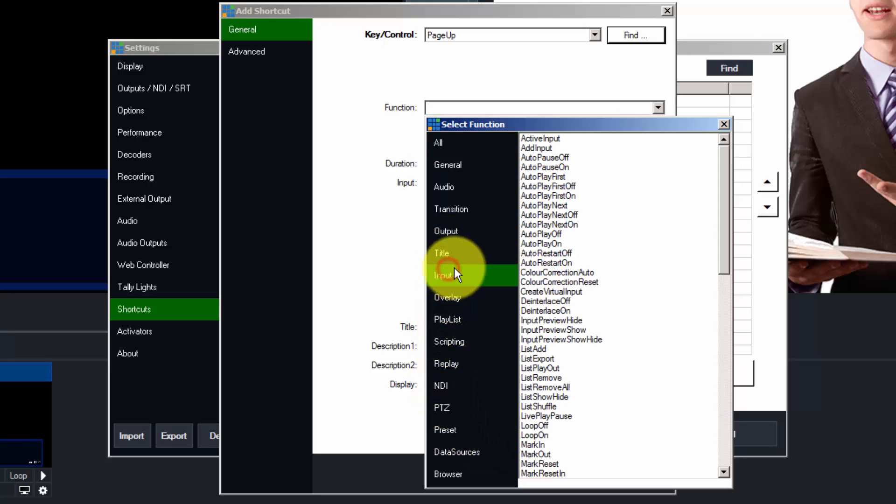
pyautogui.moveTo(726, 234); pyautogui.dragTo(724, 347)
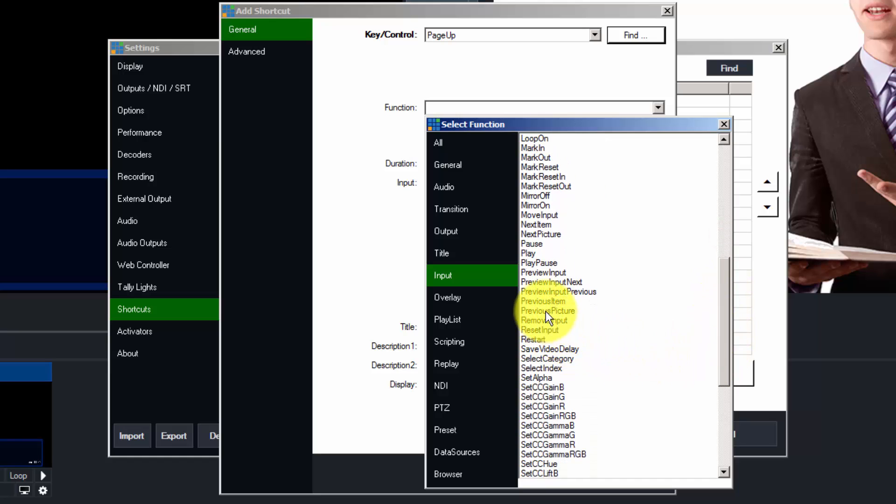
pyautogui.click(550, 272)
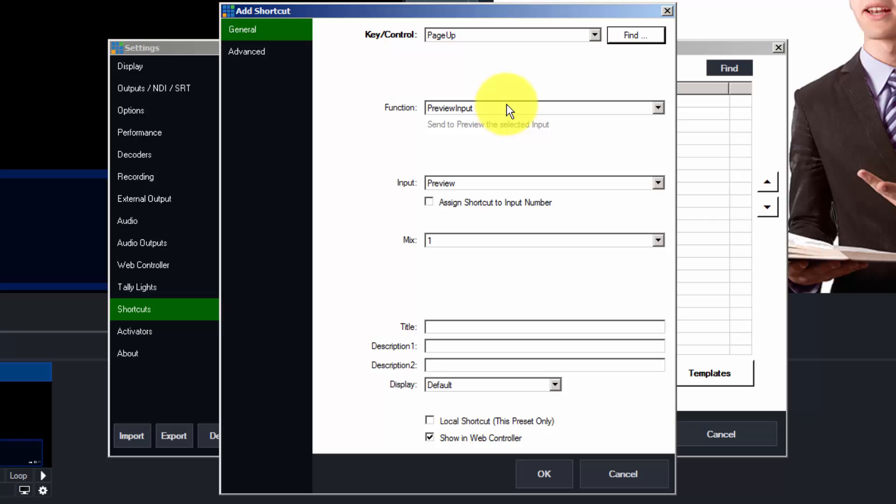
pyautogui.click(479, 182)
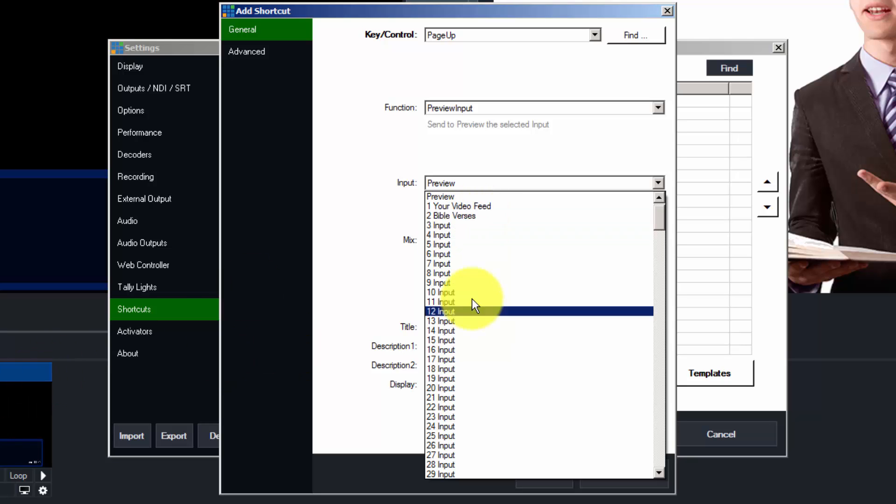
pyautogui.click(463, 216)
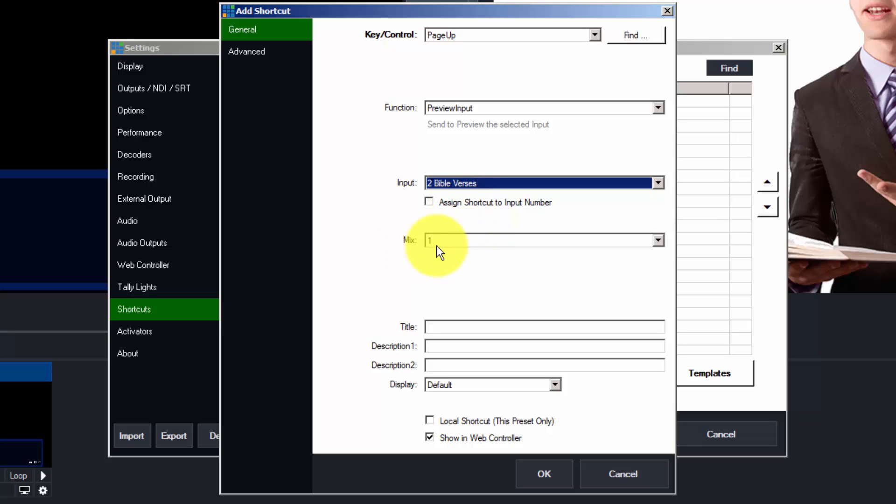
pyautogui.click(467, 322)
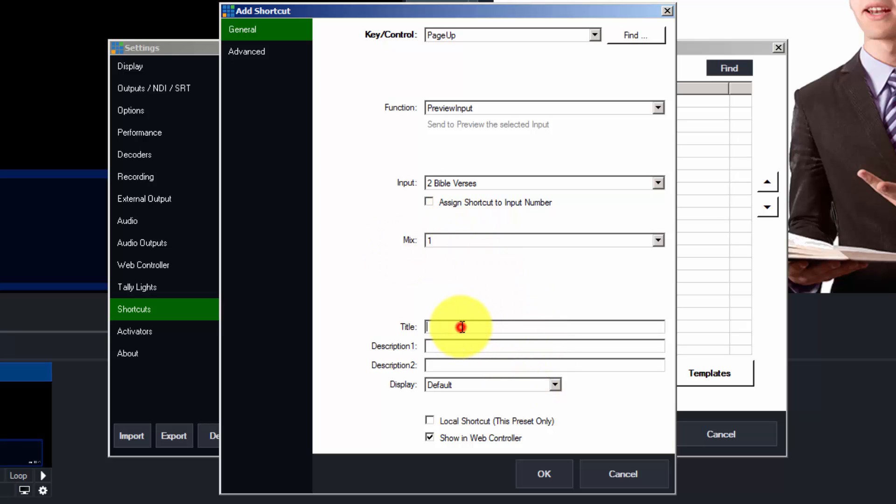
pyautogui.write('Bibl')
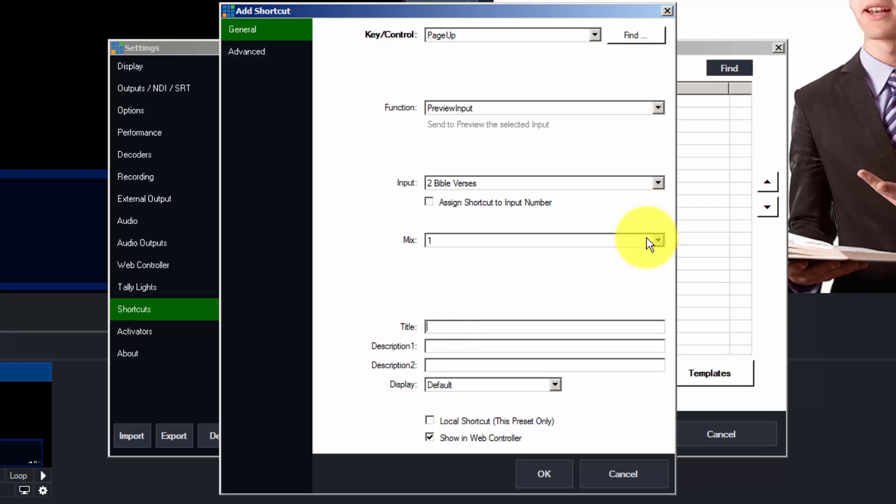
pyautogui.write('ePreOn')
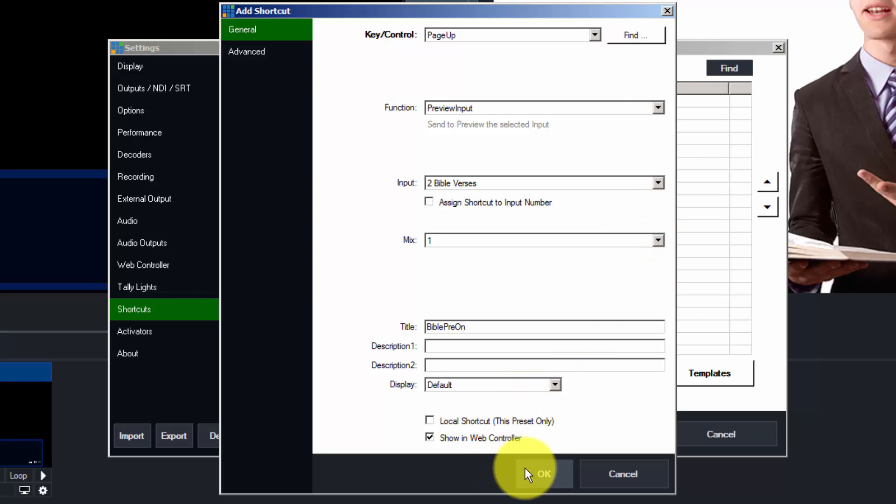
pyautogui.click(541, 473)
pyautogui.click(612, 435)
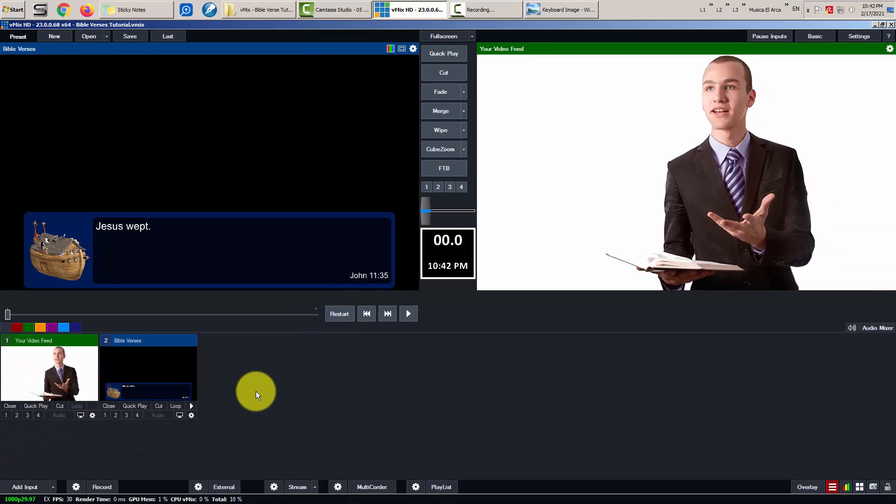
# - Add a black Colour input and rename it Blank Screen in its settings
pyautogui.click(31, 488)
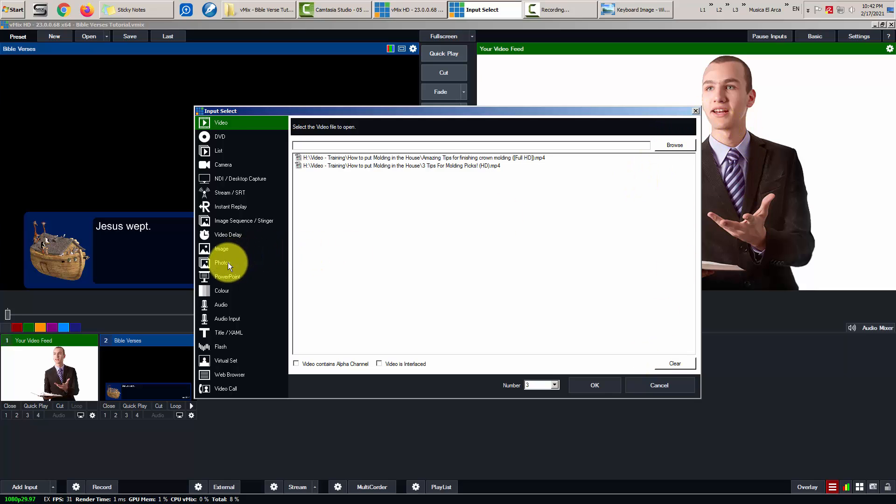
pyautogui.click(222, 293)
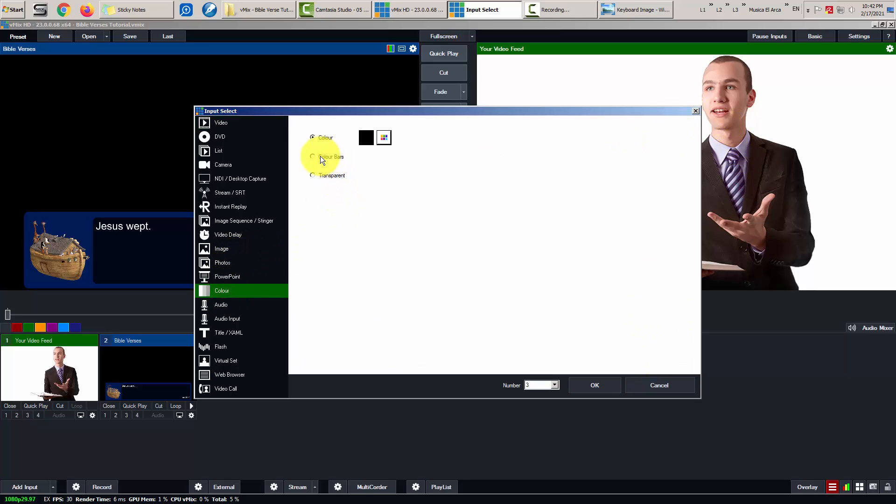
pyautogui.click(589, 385)
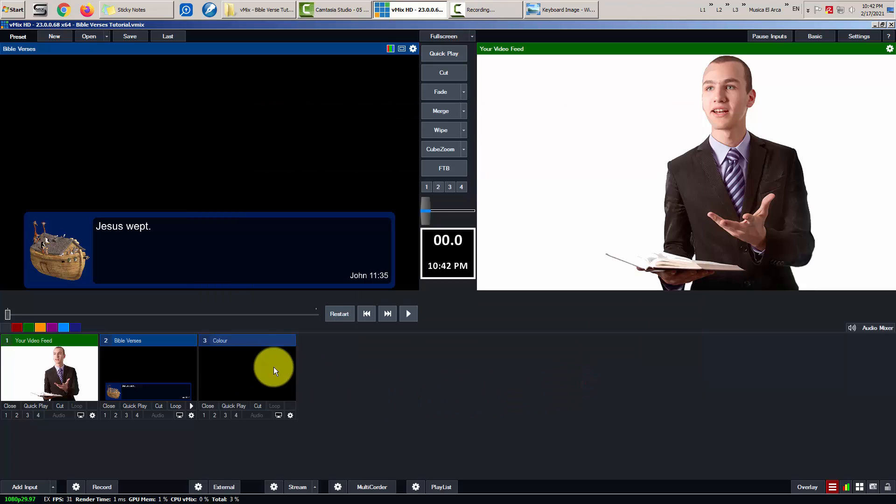
pyautogui.click(290, 416)
pyautogui.doubleClick(372, 141)
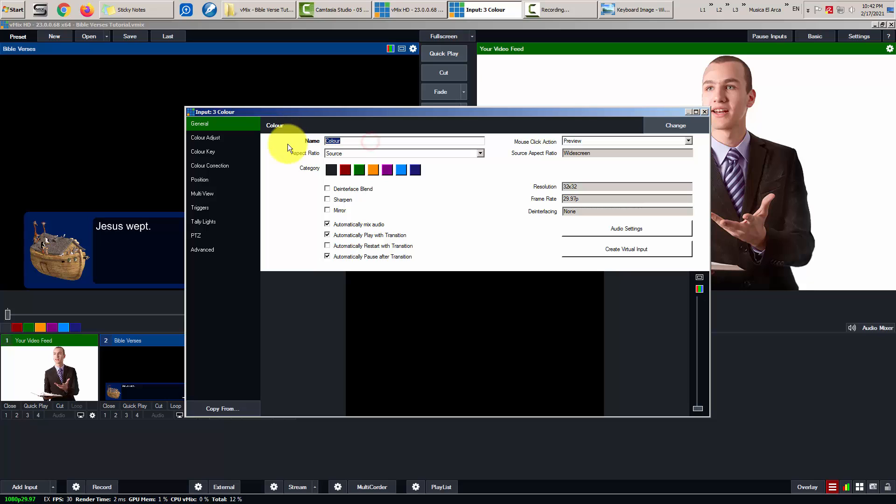
pyautogui.write('Blank Screenm')
# - Close input settings, air Blank Screen then Your Video Feed, and preview Bible Verses
pyautogui.click(705, 111)
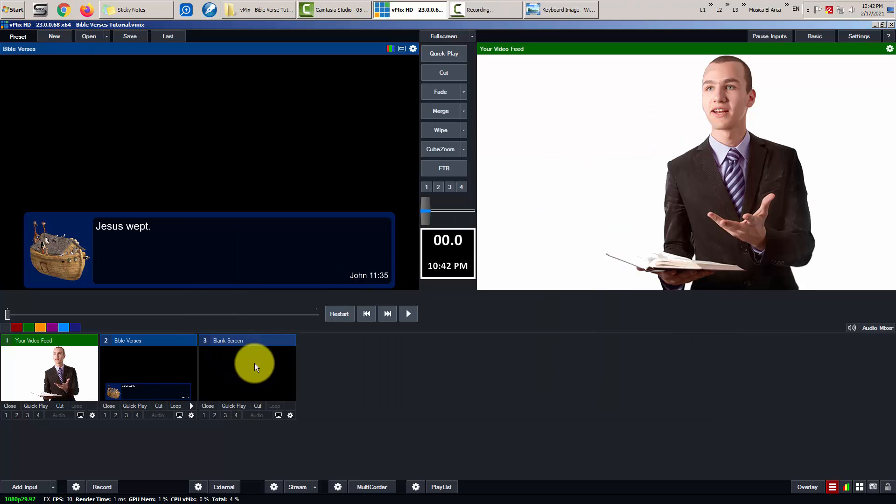
pyautogui.click(231, 406)
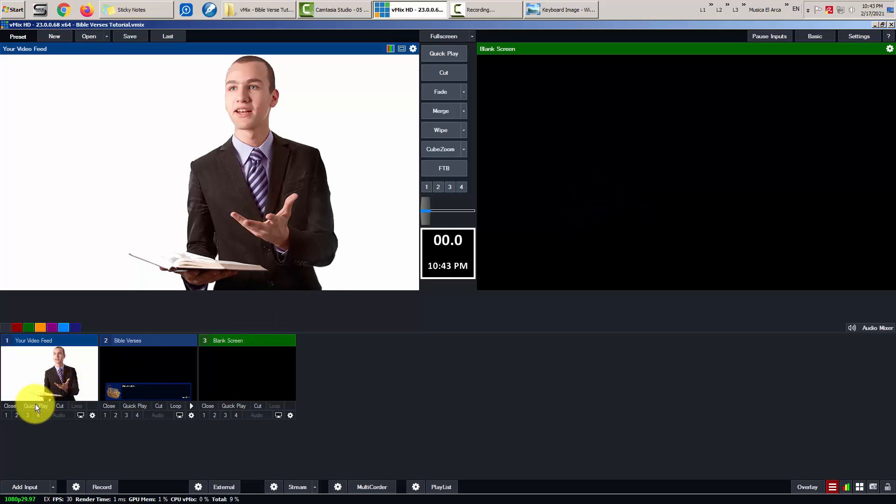
pyautogui.click(35, 404)
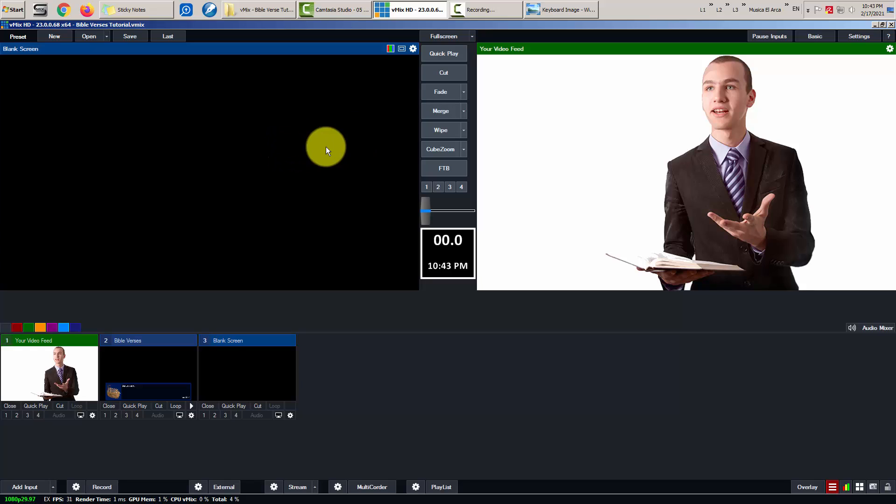
pyautogui.press('2')
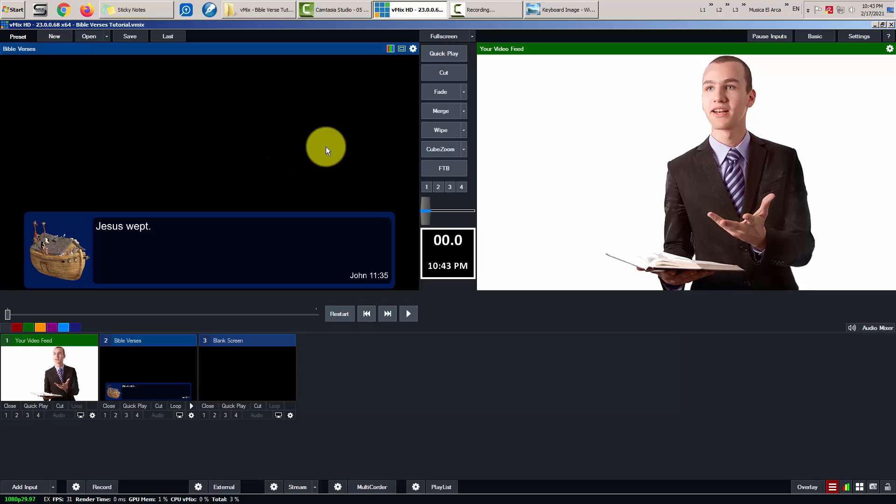
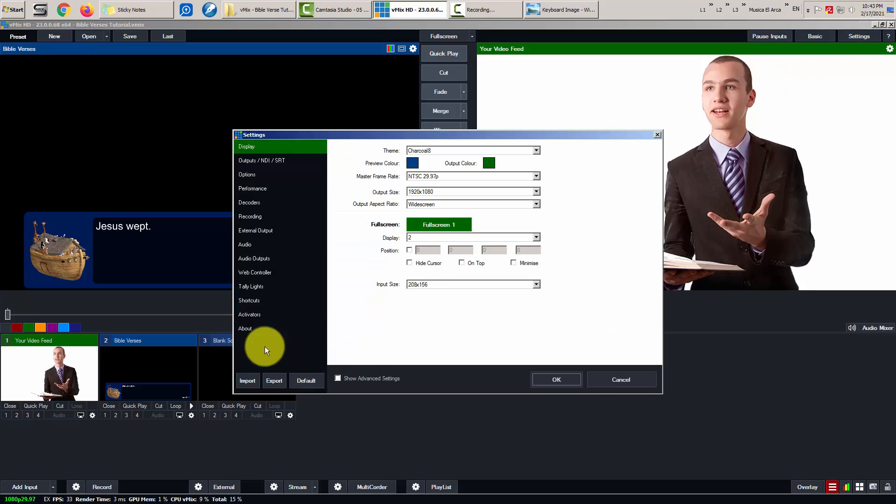
# - Add a new keyboard shortcut bound to the Page Down key
pyautogui.click(251, 301)
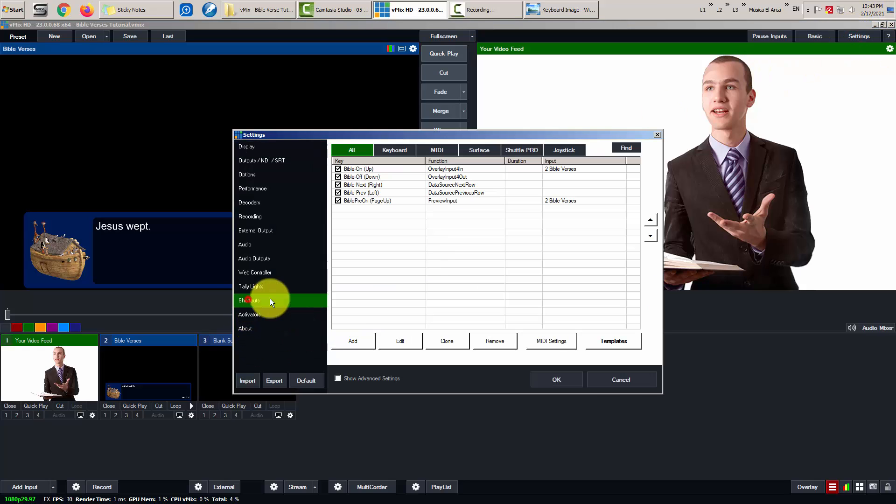
pyautogui.click(351, 340)
pyautogui.click(571, 124)
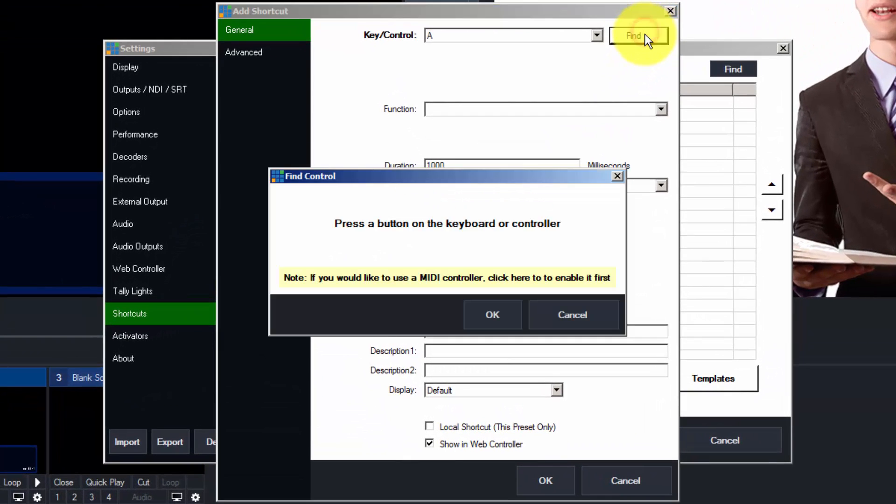
pyautogui.press('pagedown')
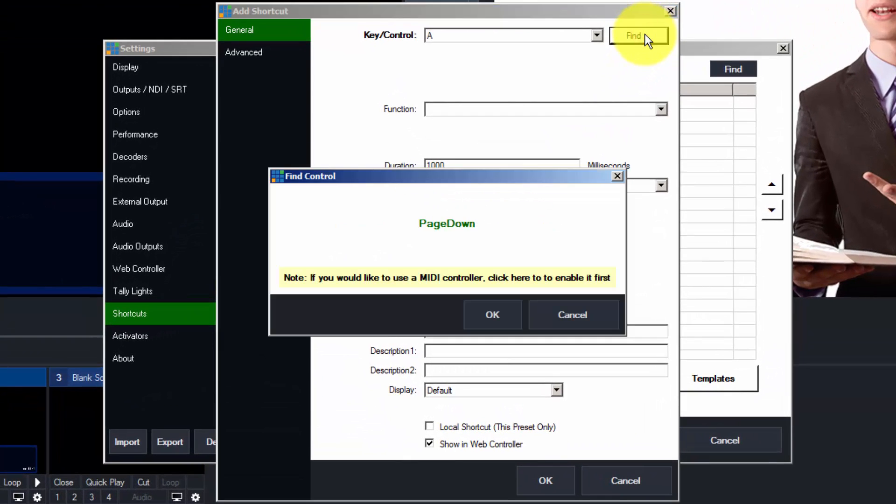
pyautogui.click(497, 311)
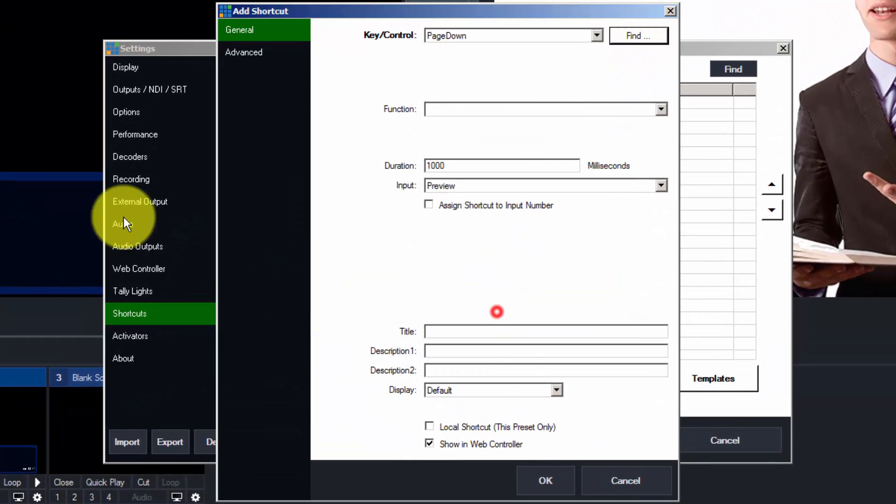
# - Assign it PreviewInput on input 3 Blank Screen, title it BiblePreOf, and save
pyautogui.click(472, 110)
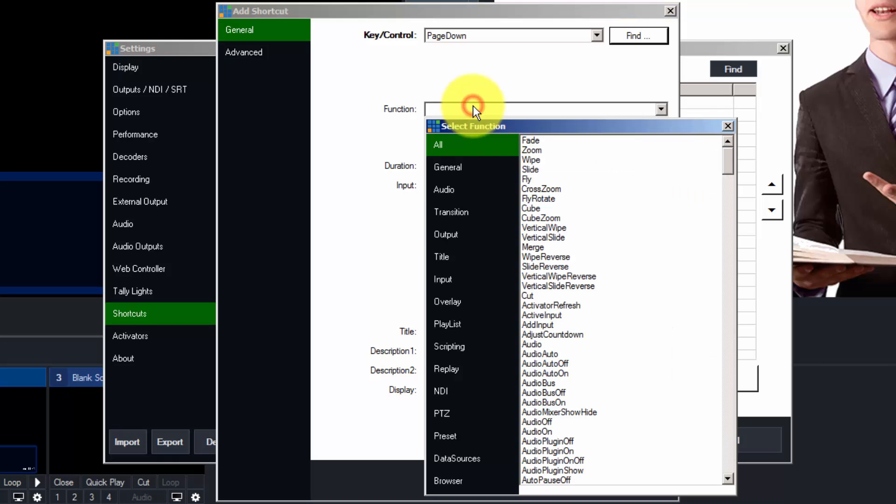
pyautogui.click(444, 279)
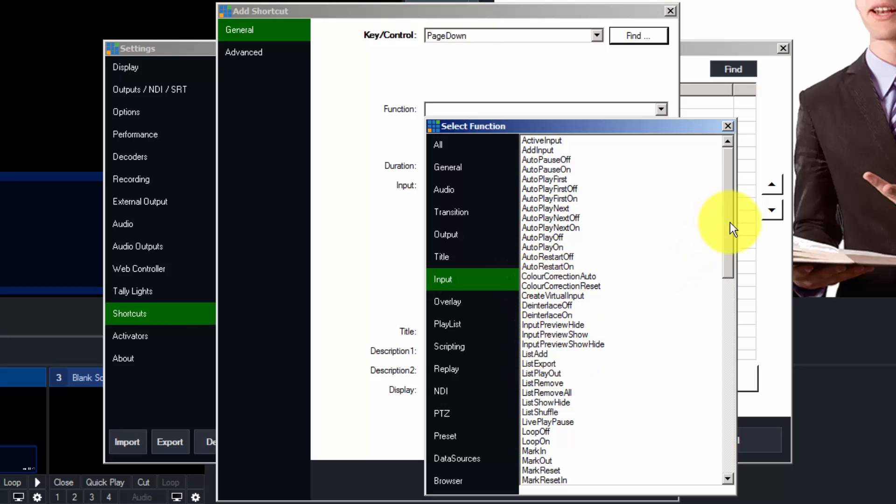
pyautogui.moveTo(729, 222); pyautogui.dragTo(713, 324)
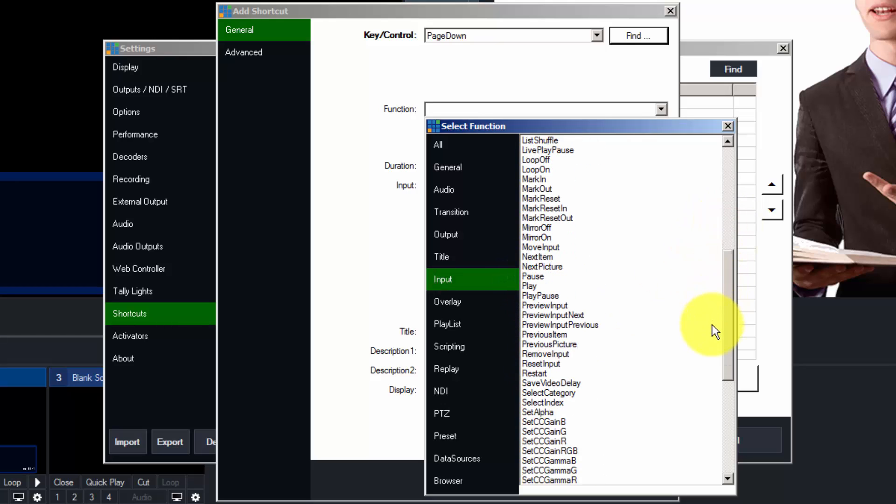
pyautogui.click(553, 305)
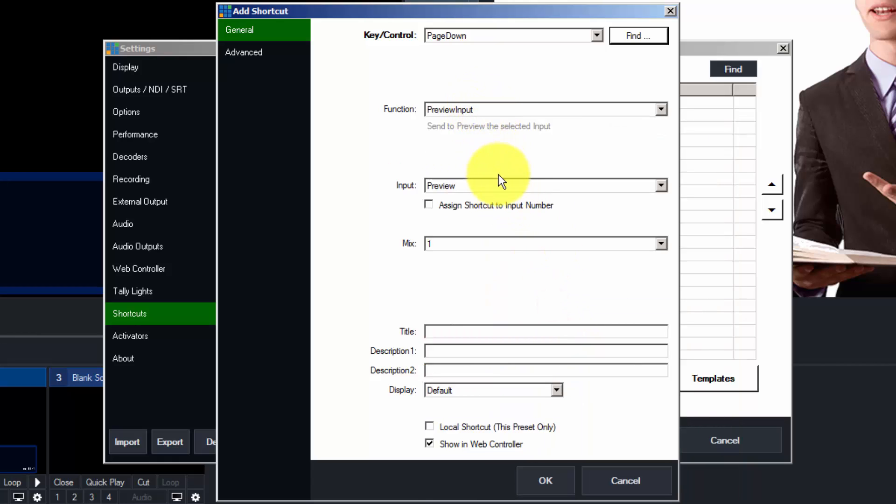
pyautogui.click(487, 185)
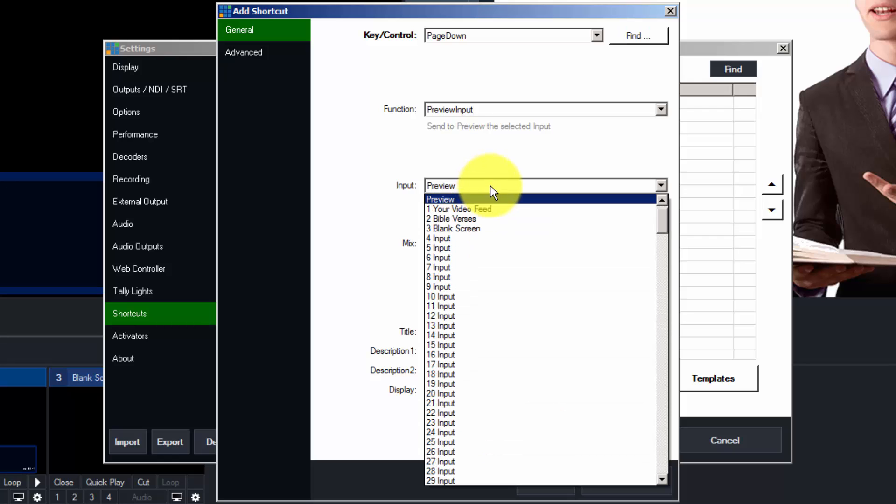
pyautogui.click(470, 229)
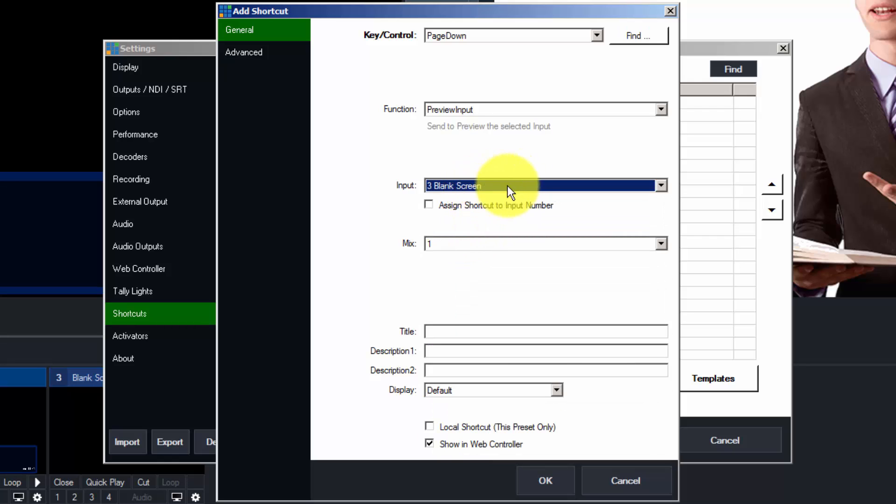
pyautogui.click(455, 331)
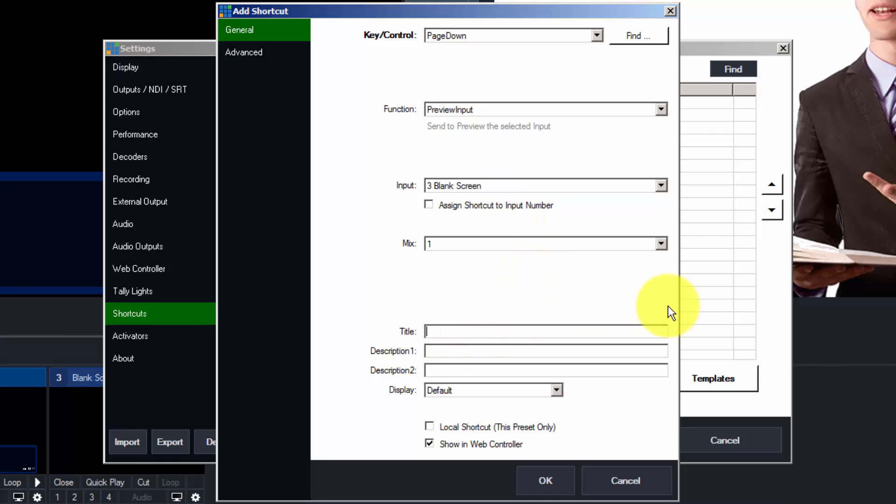
pyautogui.write('BiblePreOf')
pyautogui.click(551, 484)
pyautogui.click(614, 441)
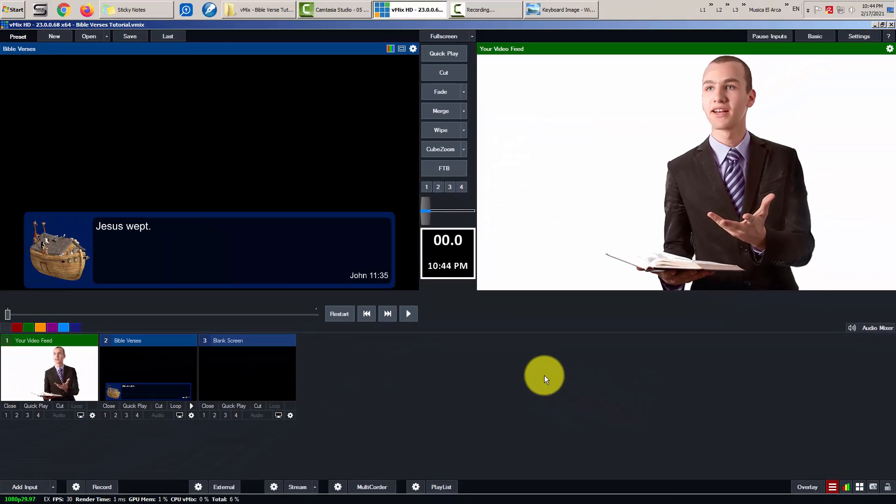
# - Test the preview shortcuts, then step through the verses to Exodus 20:15
pyautogui.press('F2')
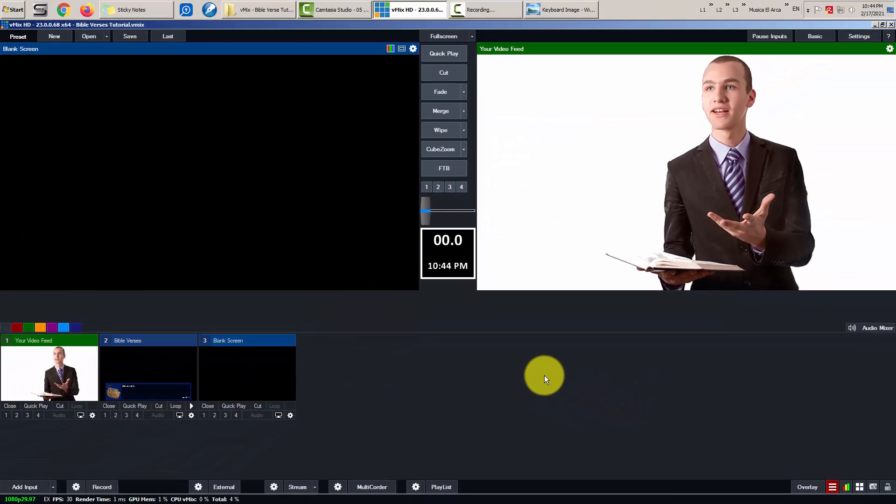
pyautogui.press('F1')
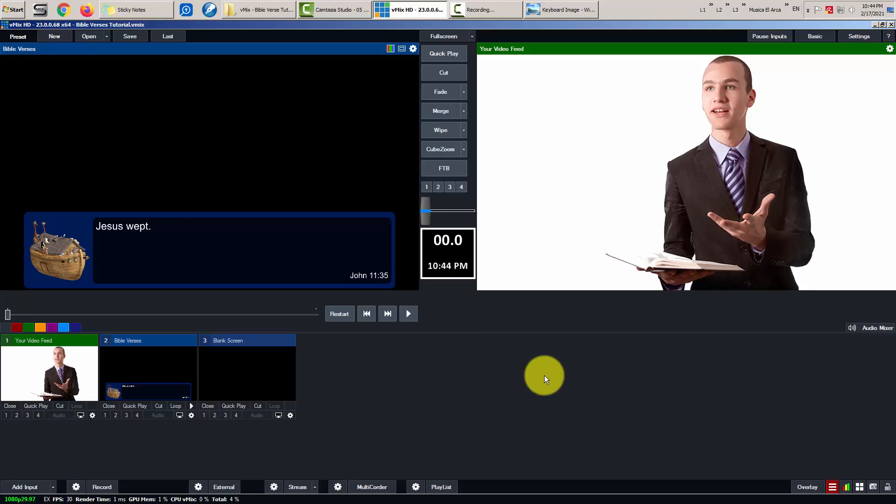
pyautogui.press('Down')
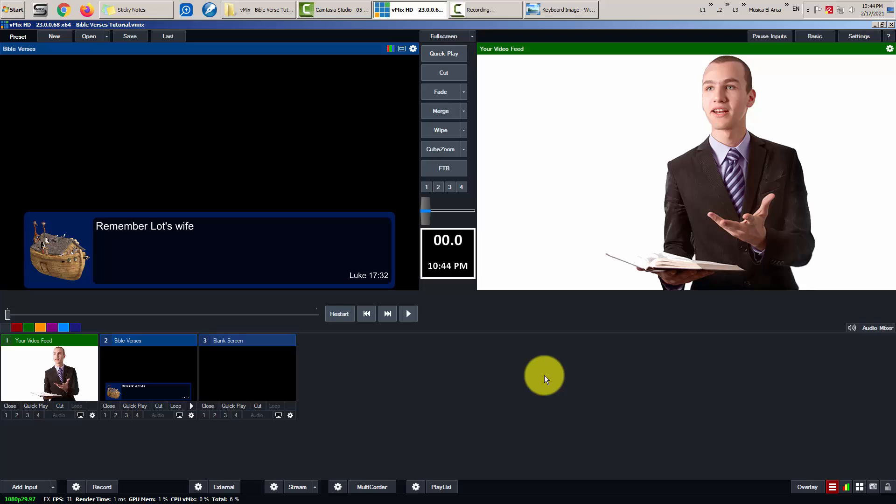
pyautogui.press('Down')
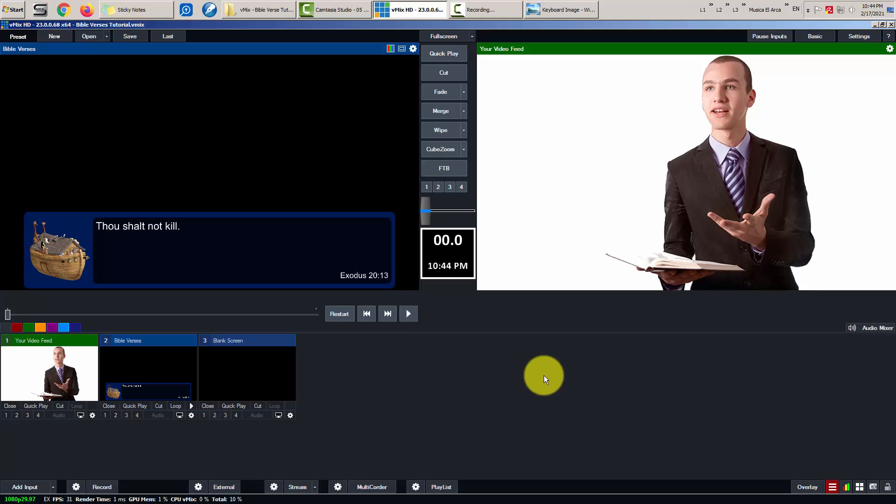
pyautogui.press('Up')
pyautogui.press('Up')
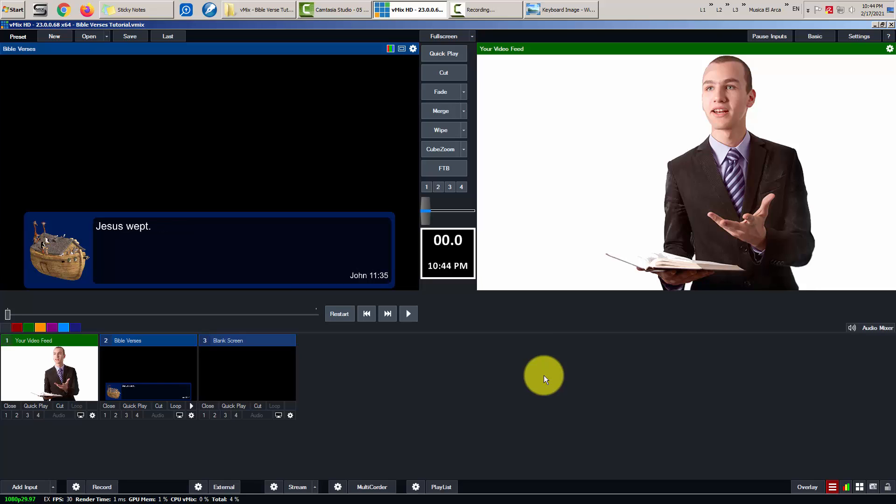
pyautogui.press('Down')
pyautogui.press('Down')
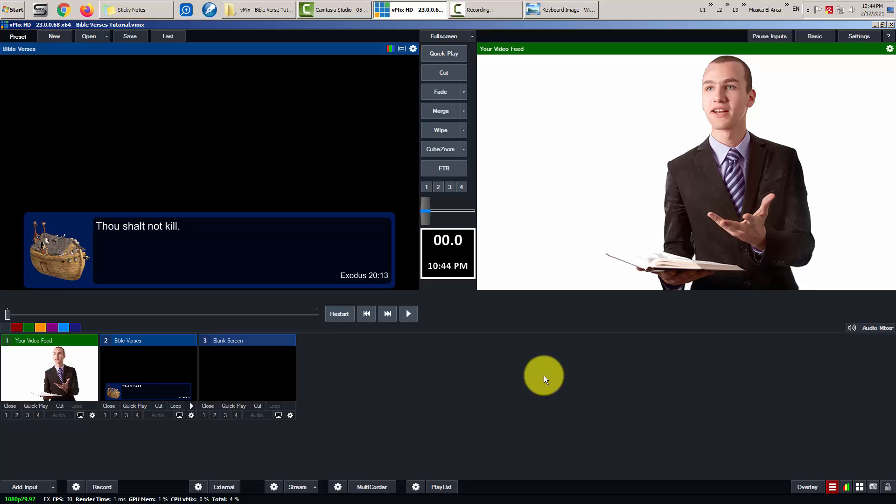
pyautogui.press('Down')
# - Show and hide the verse lower third, then put it on air and advance to Esther 8:9
pyautogui.press('Return')
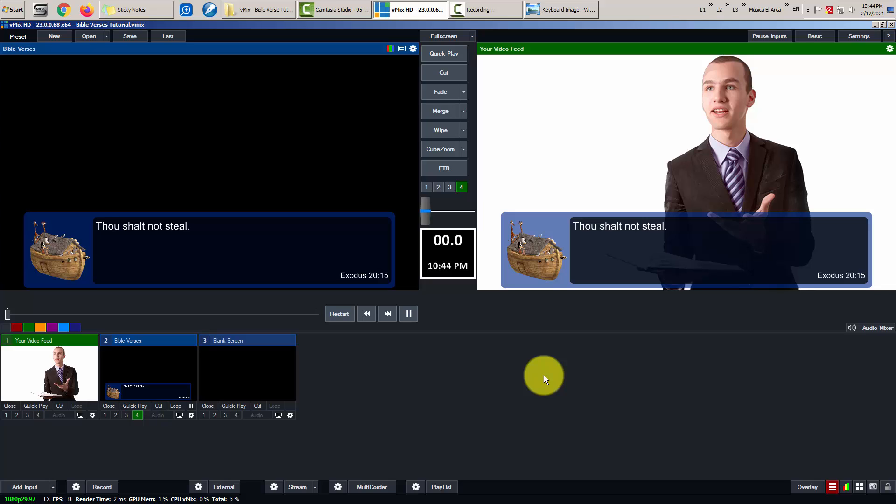
pyautogui.press('Return')
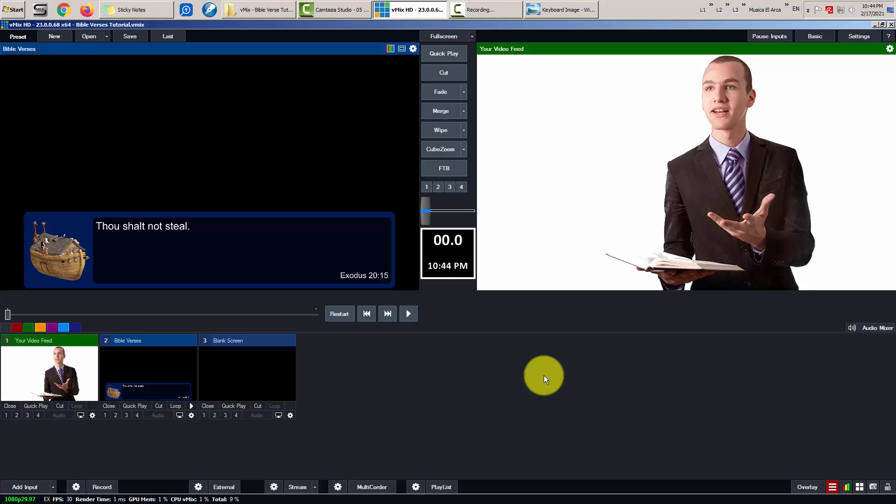
pyautogui.press('Down')
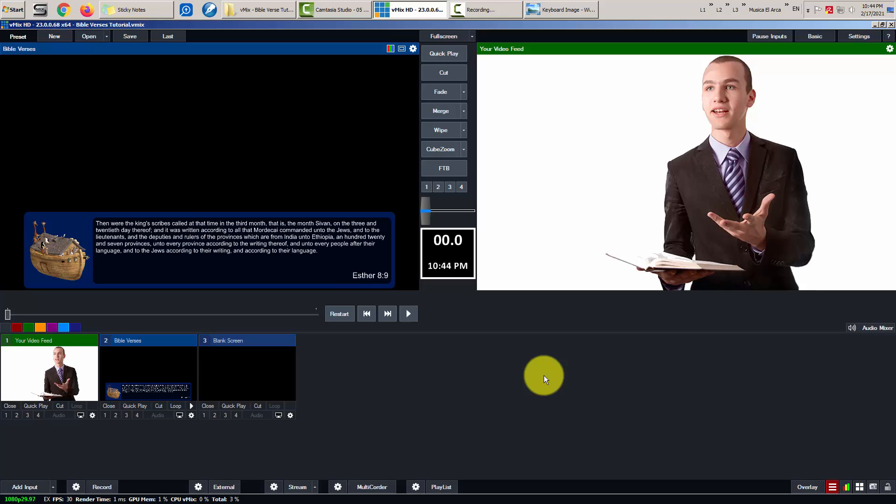
pyautogui.press('Up')
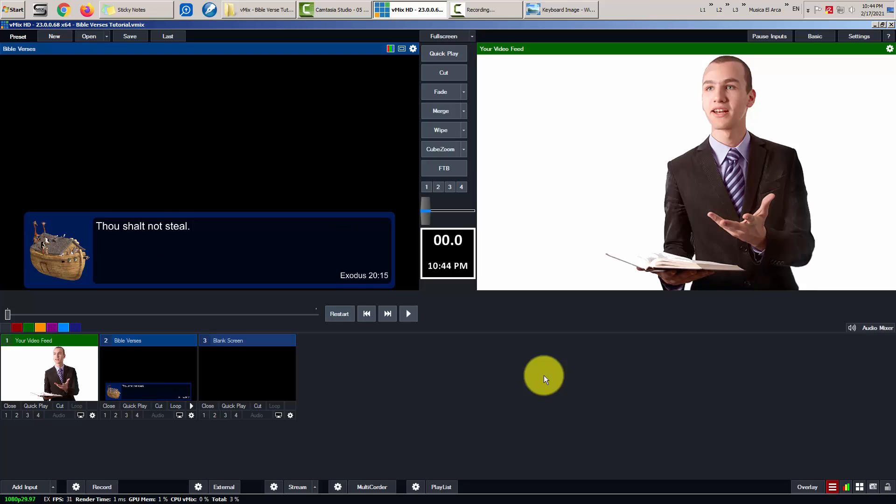
pyautogui.press('F4')
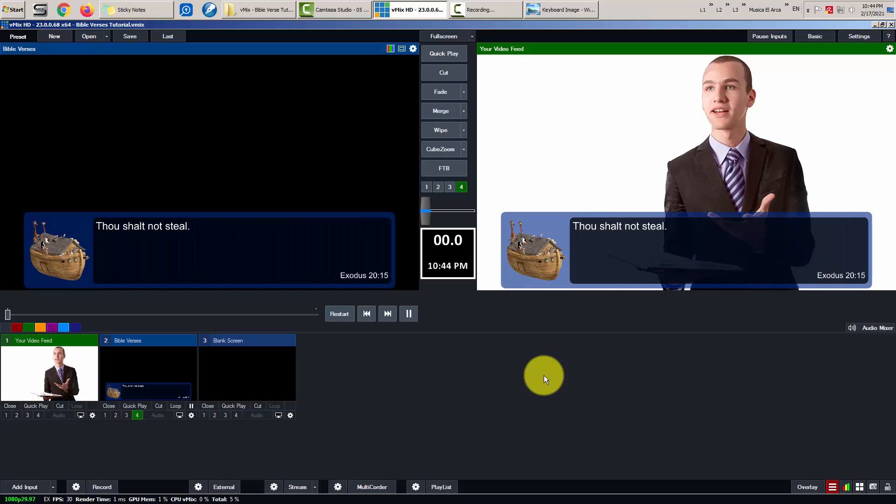
pyautogui.press('Down')
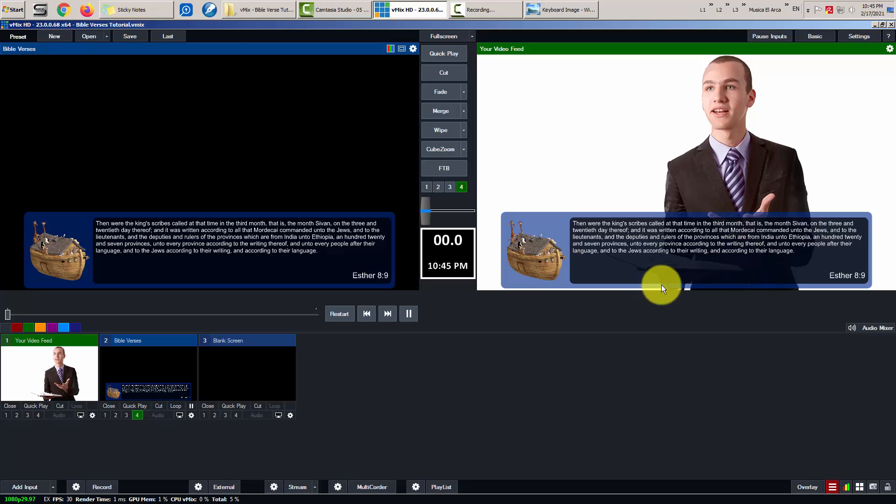
# - Step the verse back to John 11:35, then open C:\vMix - Data Source Files\Bible Verses.csv in Notepad
pyautogui.press('pageup')
pyautogui.press('pageup')
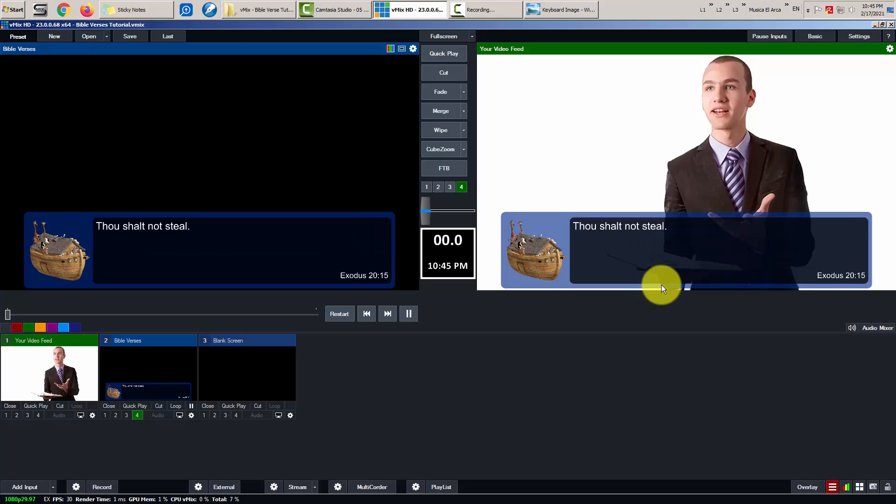
pyautogui.press('pageup')
pyautogui.press('pageup')
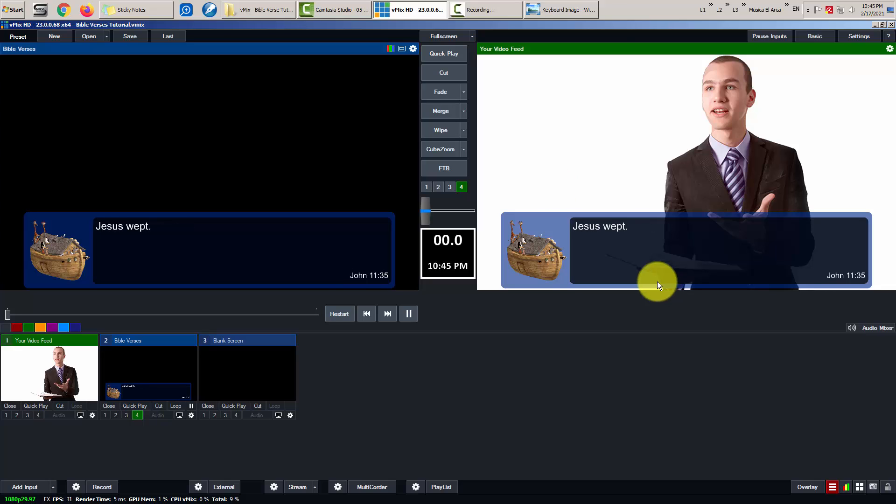
pyautogui.click(281, 17)
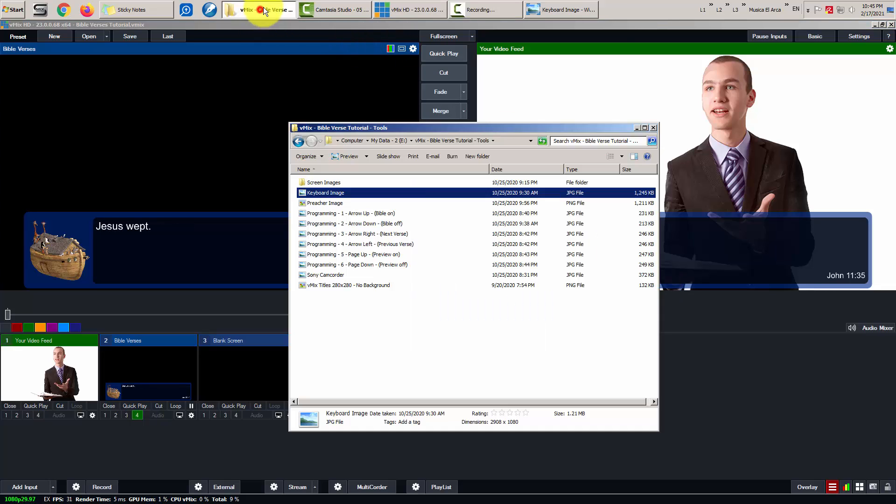
pyautogui.click(347, 140)
pyautogui.doubleClick(343, 182)
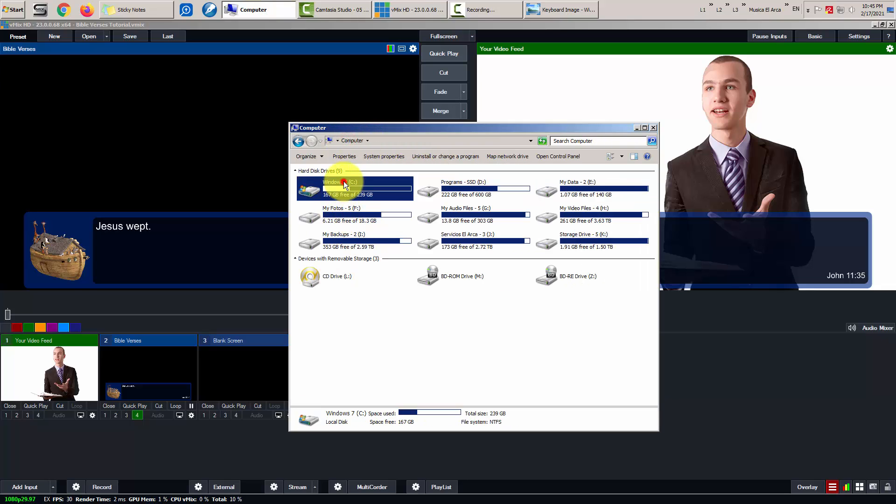
pyautogui.doubleClick(332, 285)
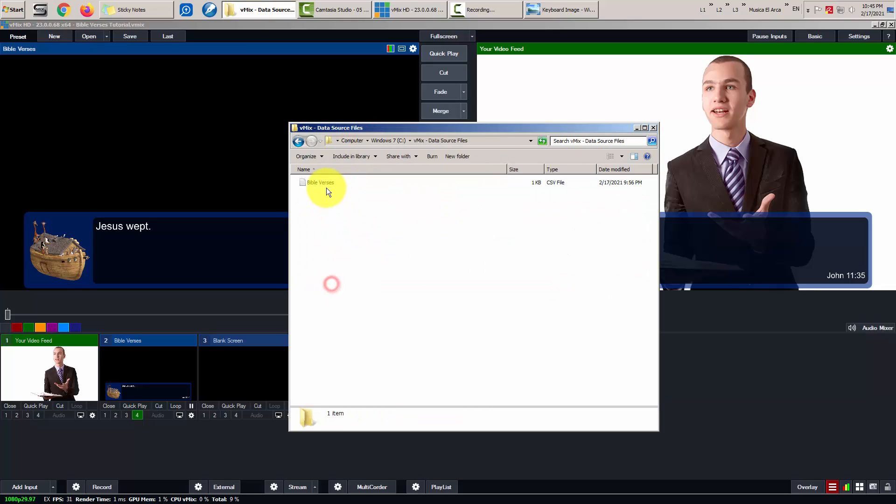
pyautogui.click(323, 182)
pyautogui.doubleClick(323, 182)
# - Insert a test first line "Job","Bibl;e Text" in the CSV and save it
pyautogui.click(105, 305)
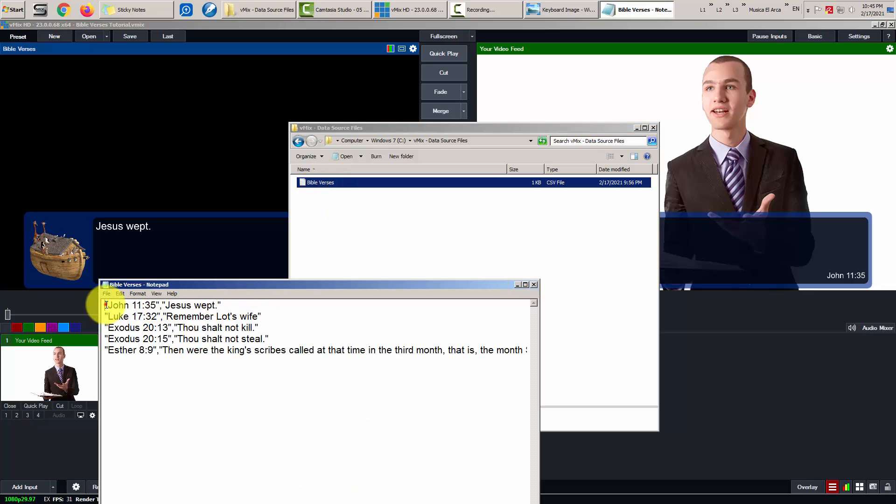
pyautogui.press('Return')
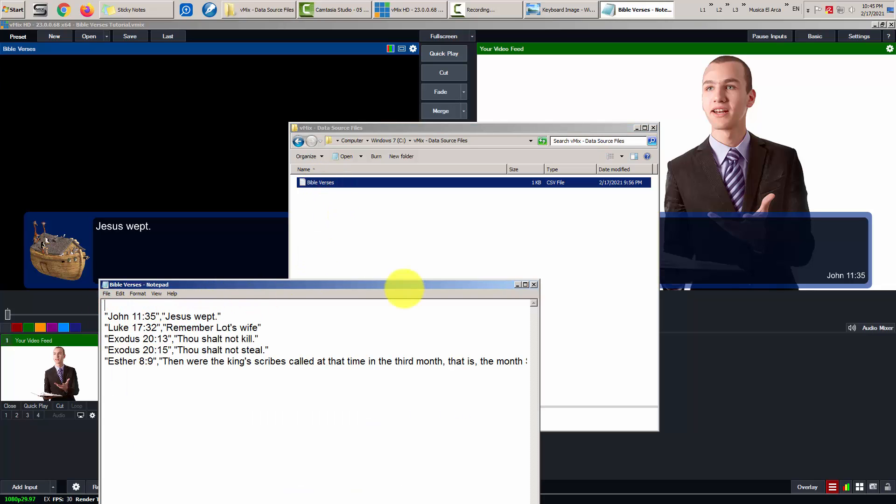
pyautogui.write('"Matt')
pyautogui.press('BackSpace')
pyautogui.press('BackSpace')
pyautogui.press('BackSpace')
pyautogui.press('BackSpace')
pyautogui.write('Job","Bibl;e Text"')
pyautogui.click(636, 128)
pyautogui.moveTo(285, 285); pyautogui.dragTo(248, 181)
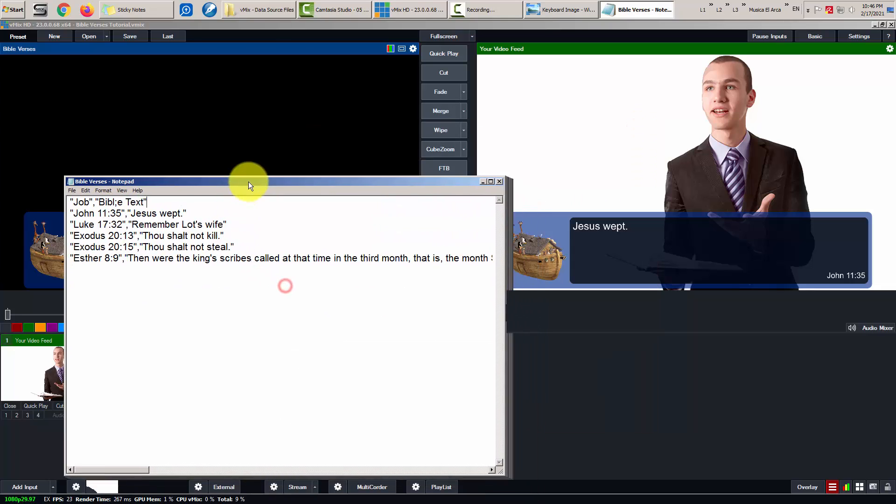
pyautogui.click(73, 190)
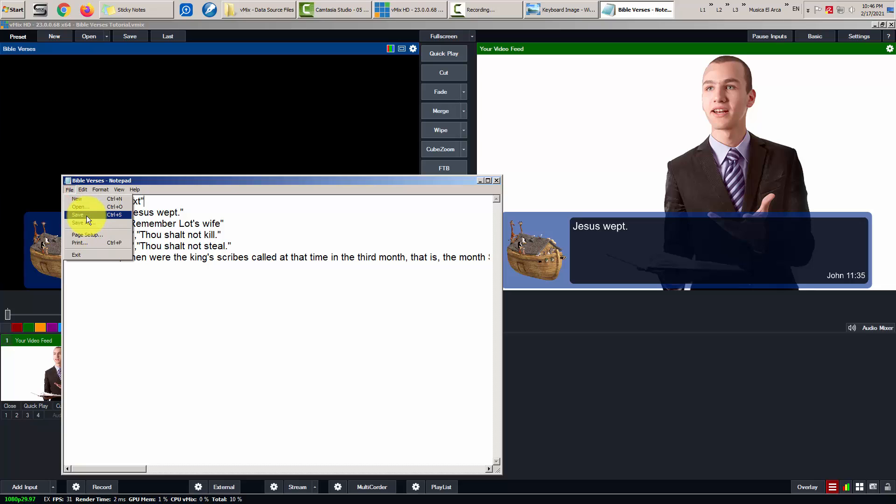
pyautogui.click(86, 216)
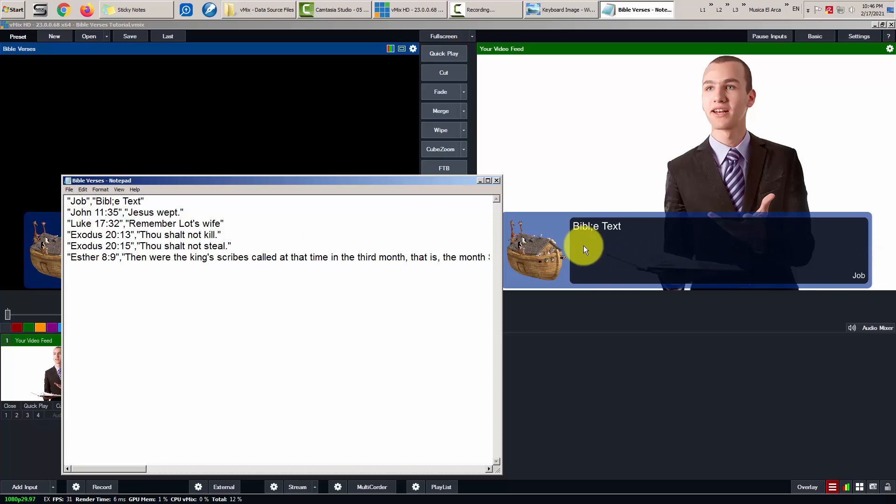
# - Correct the typo to "Bible Text" and save again
pyautogui.click(116, 201)
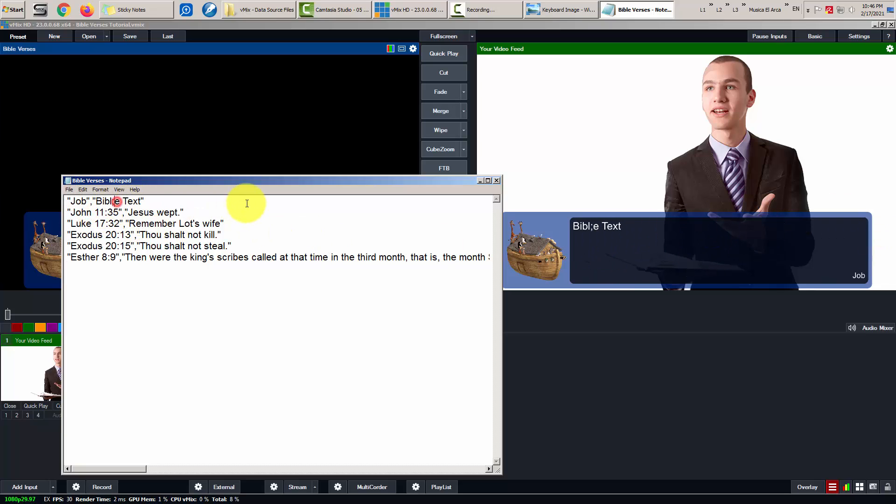
pyautogui.press('BackSpace')
pyautogui.hotkey('ctrl', 's')
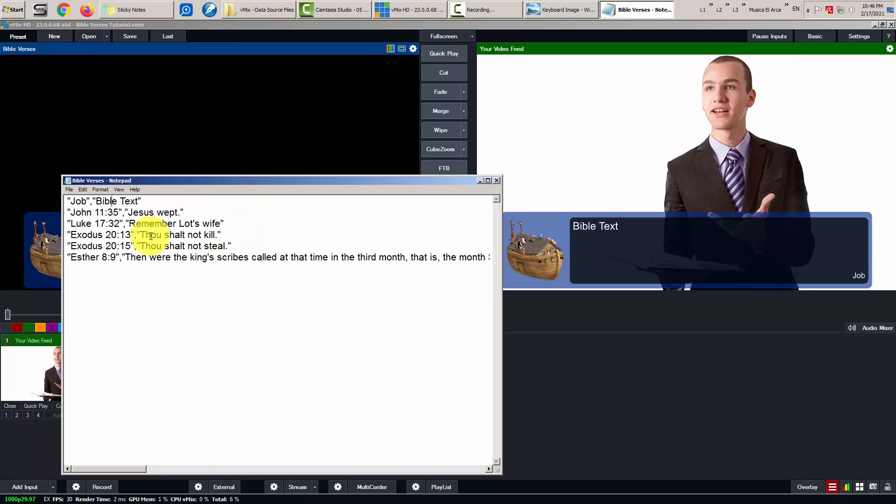
# - Delete the test line, save the file, and close Notepad
pyautogui.moveTo(145, 201); pyautogui.dragTo(0, 201)
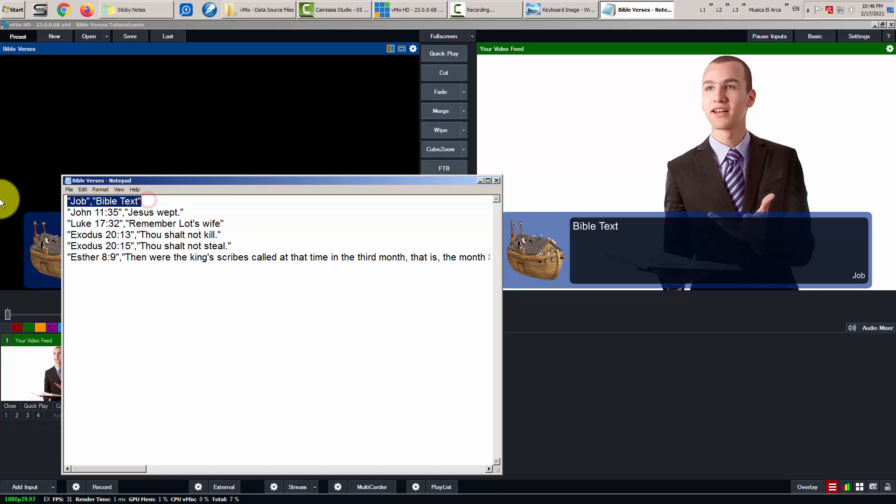
pyautogui.press('Delete')
pyautogui.press('Delete')
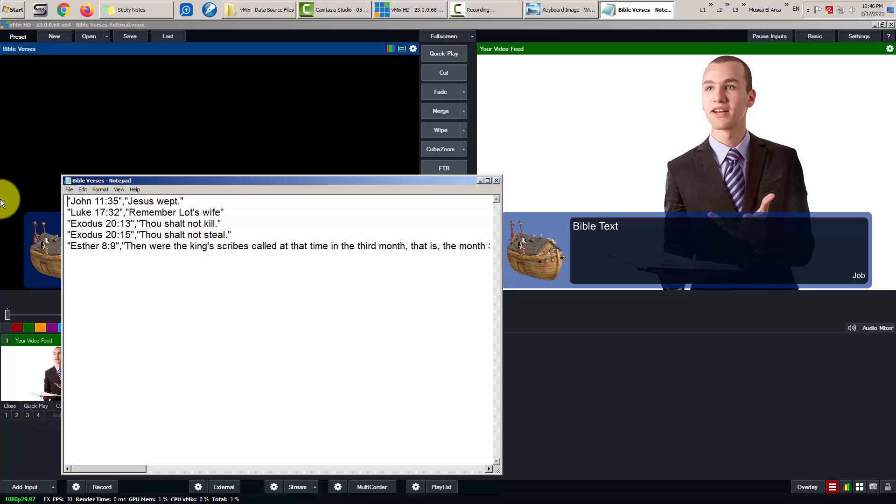
pyautogui.click(68, 189)
pyautogui.click(77, 215)
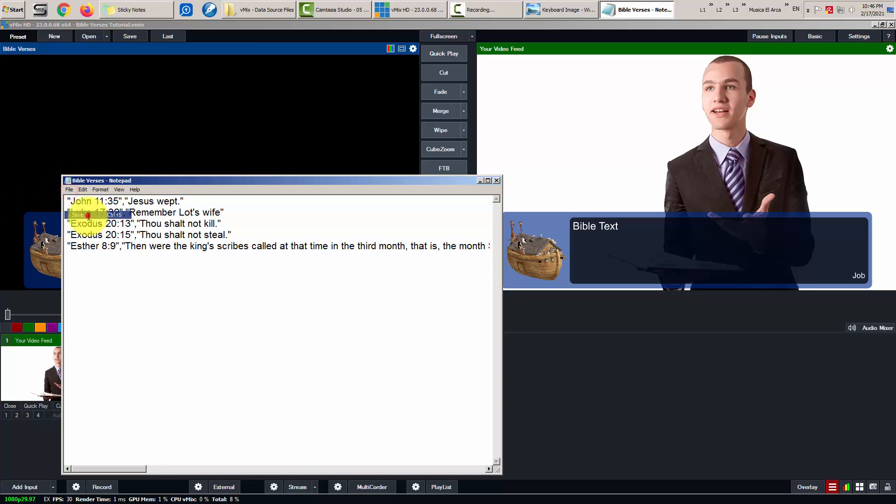
pyautogui.click(496, 181)
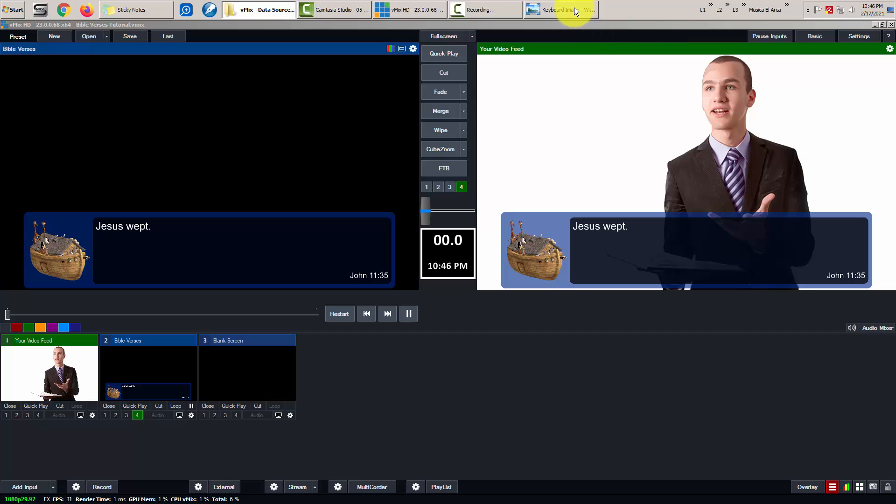
# - Switch back to the vMix window
pyautogui.click(642, 26)
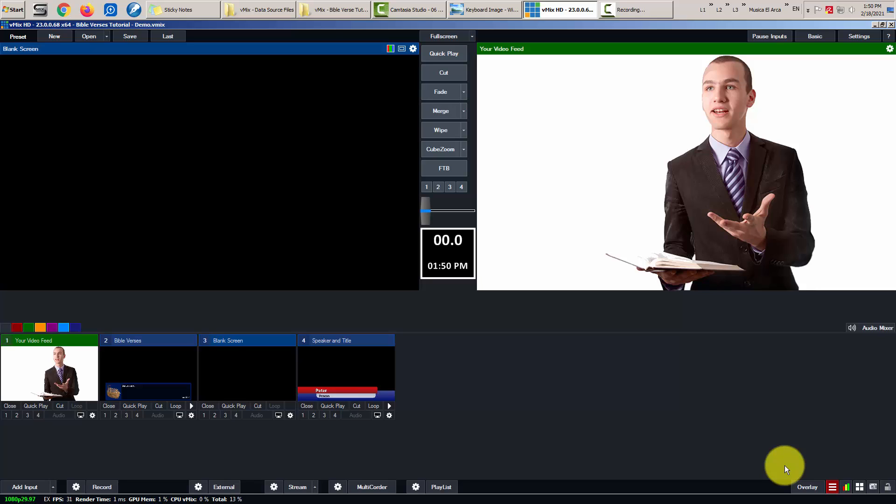
# - Show and hide the overlay 3 lower third, then preview input 4 Speaker and Title
pyautogui.press('F3')
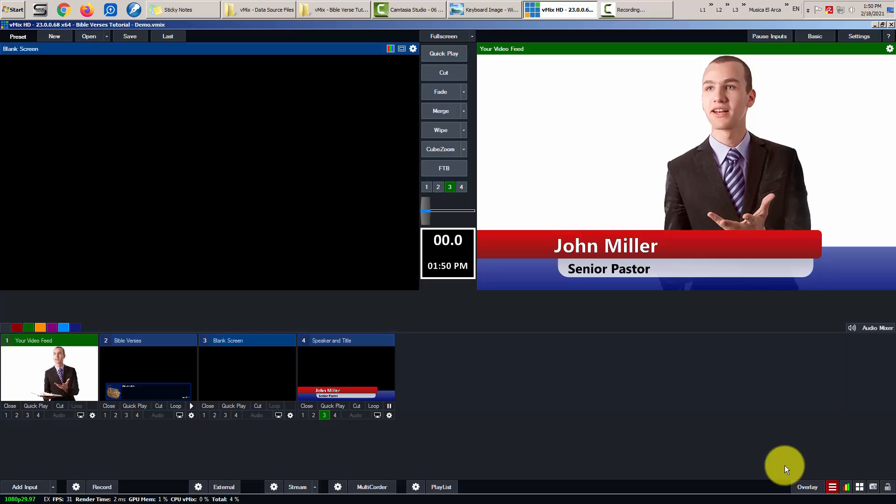
pyautogui.press('F3')
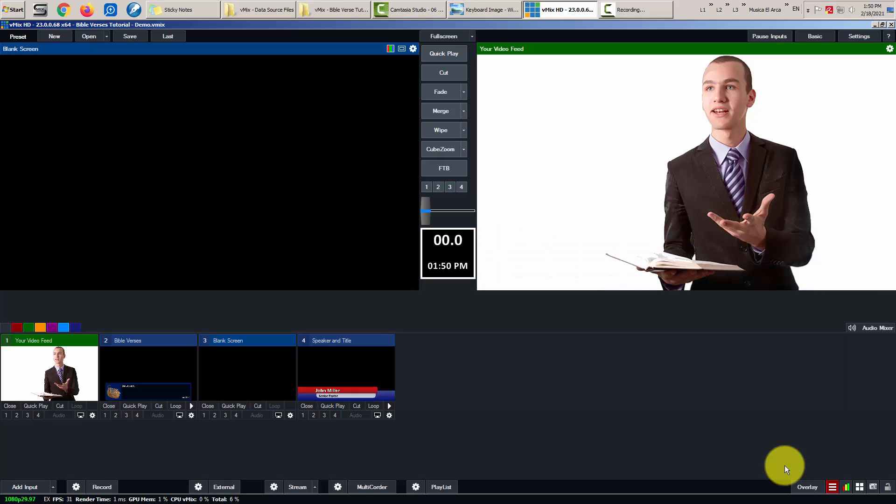
pyautogui.press('4')
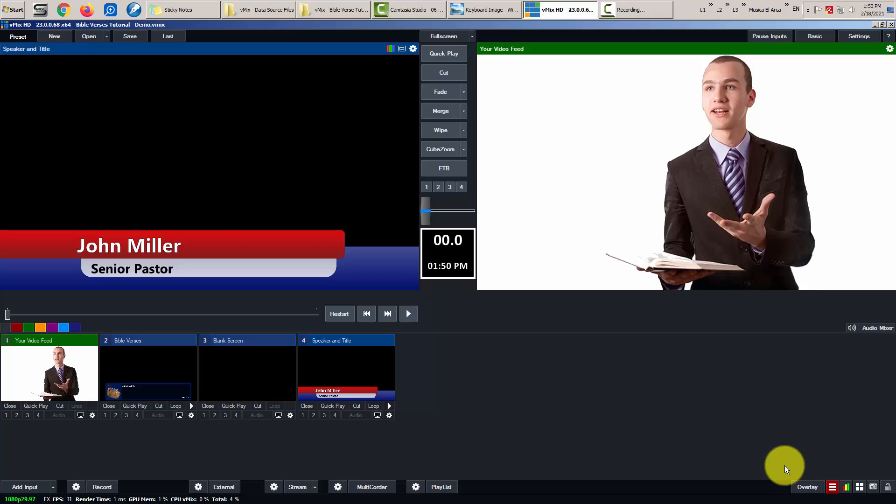
# - Step through the speaker titles, showing and hiding the third and fifth speakers' lower thirds
pyautogui.press('Down')
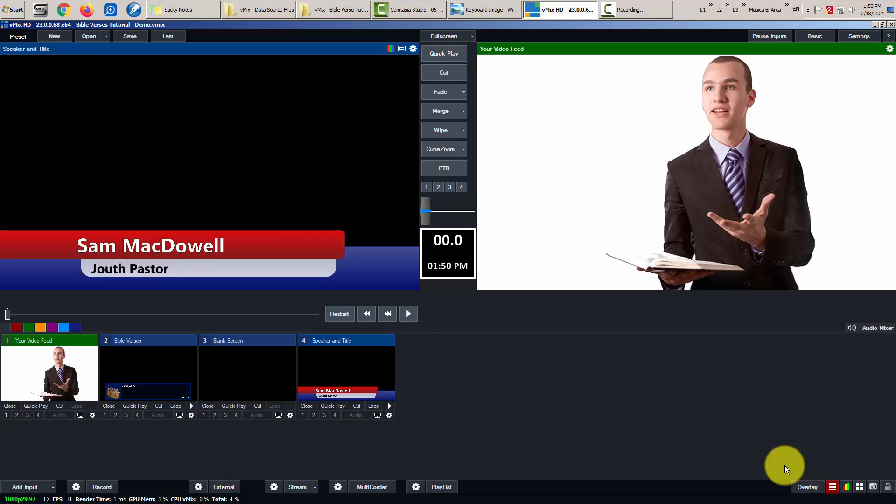
pyautogui.press('Down')
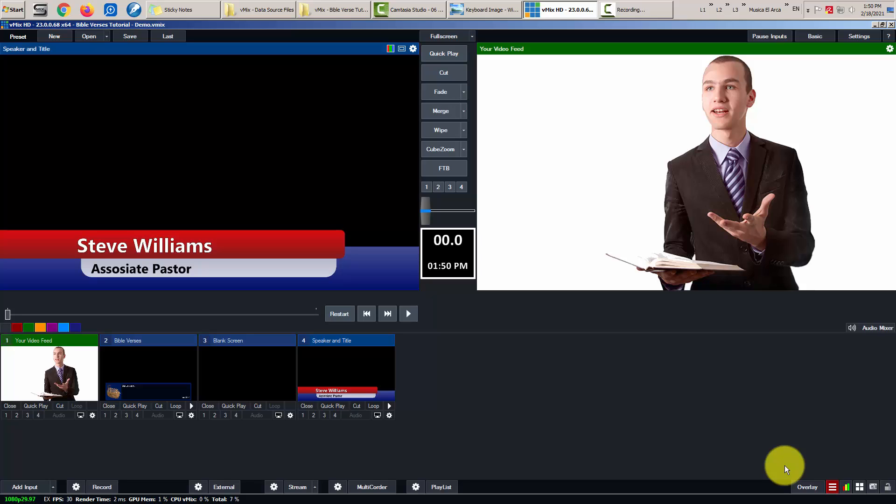
pyautogui.press('F3')
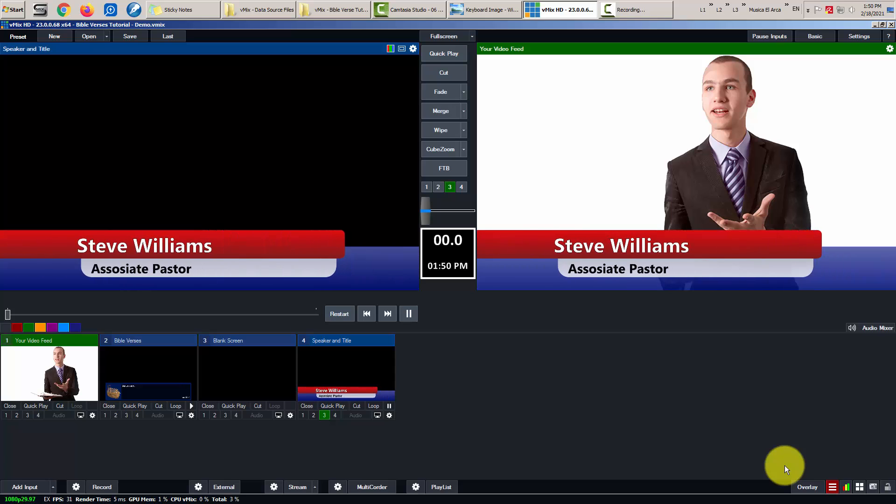
pyautogui.press('F3')
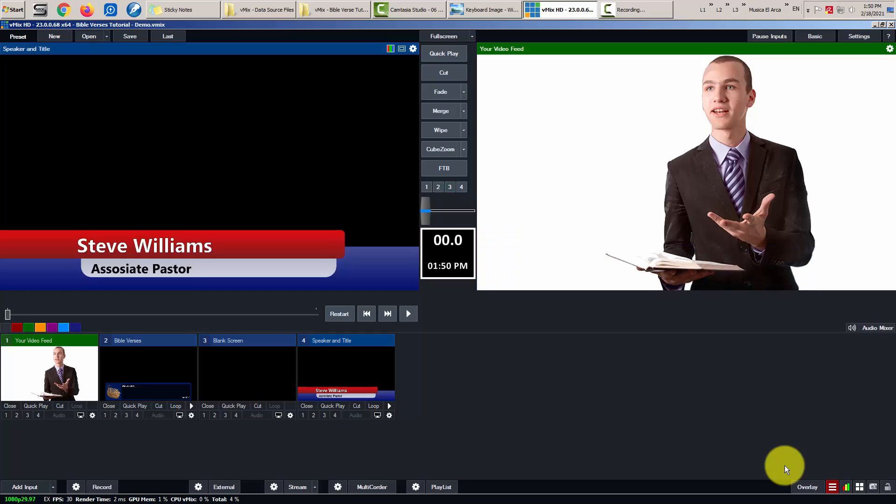
pyautogui.press('Down')
pyautogui.press('Down')
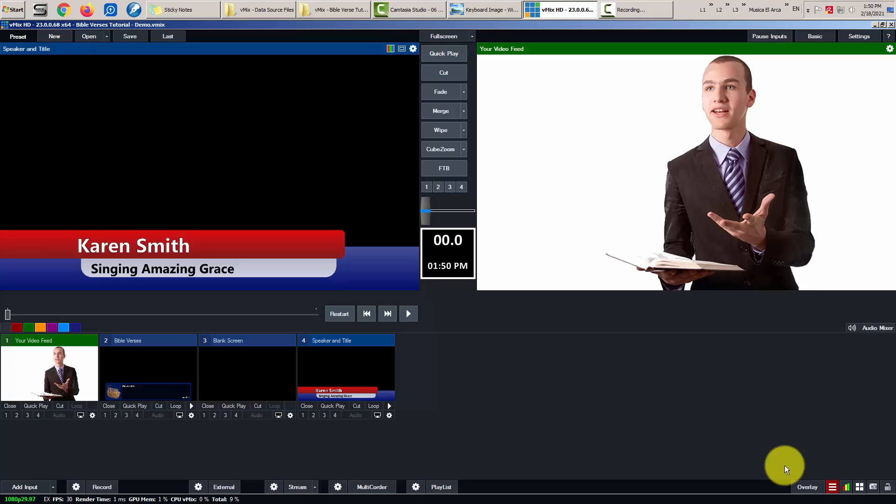
pyautogui.press('F3')
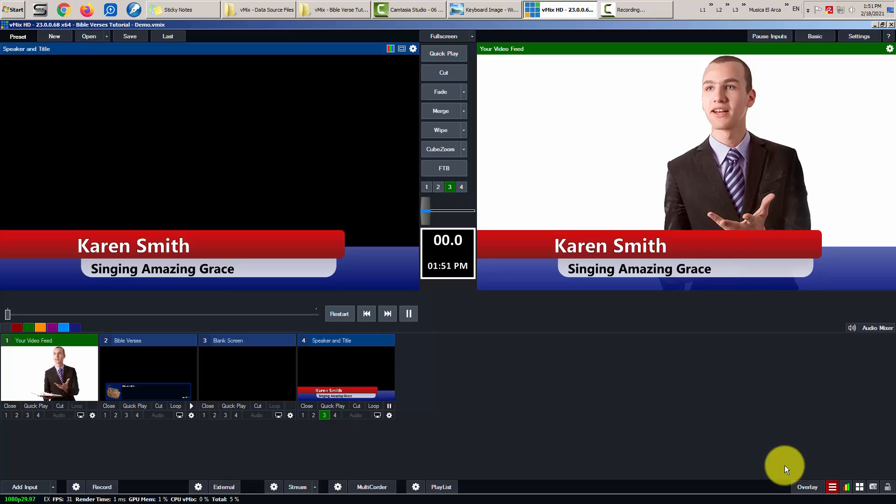
pyautogui.press('F3')
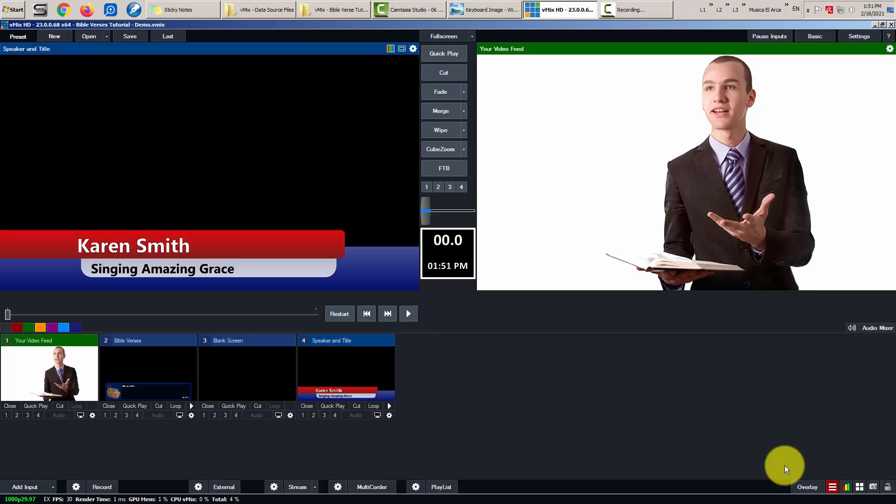
# - Cycle the preview through inputs 2-4, ending with Blank Screen in preview
pyautogui.press('3')
pyautogui.press('4')
pyautogui.press('3')
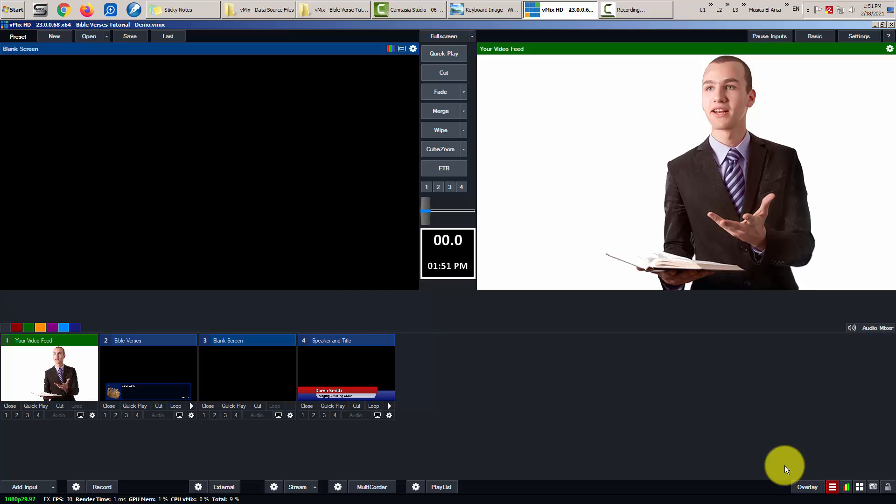
pyautogui.press('2')
pyautogui.press('3')
pyautogui.press('4')
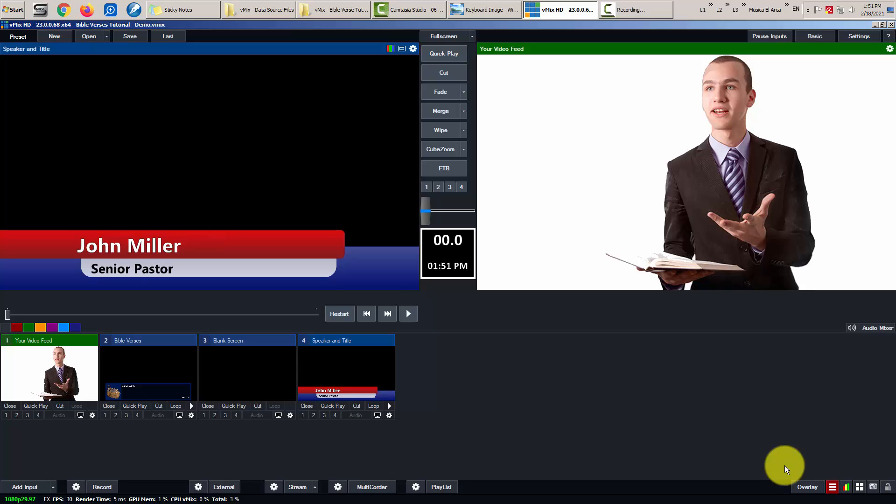
pyautogui.press('3')
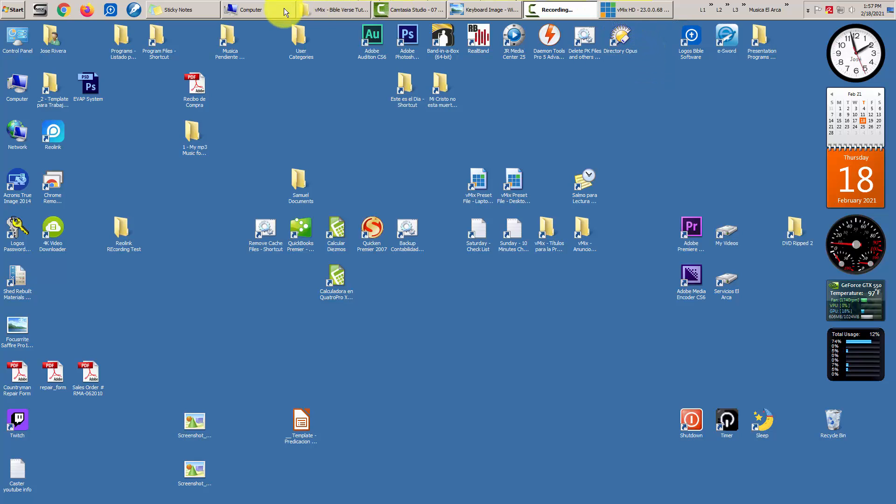
# - Duplicate Bible Verses.csv inside the C:\vMix - Data Source Files folder
pyautogui.click(251, 10)
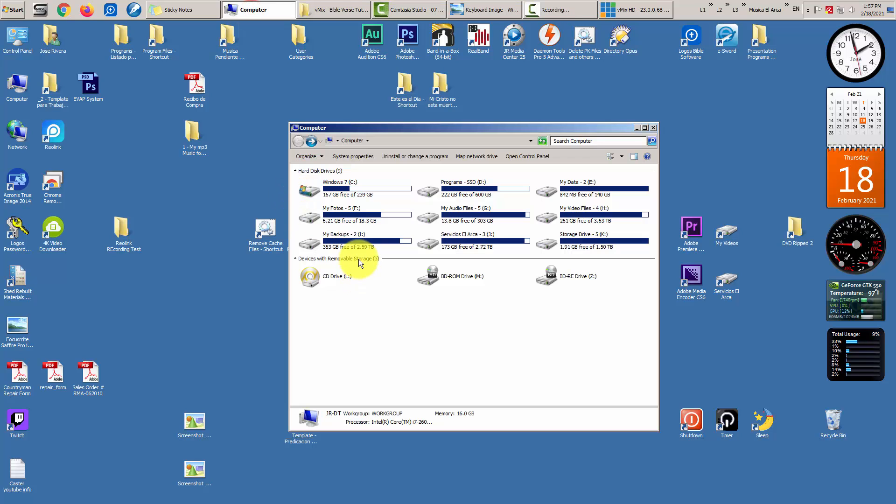
pyautogui.doubleClick(337, 184)
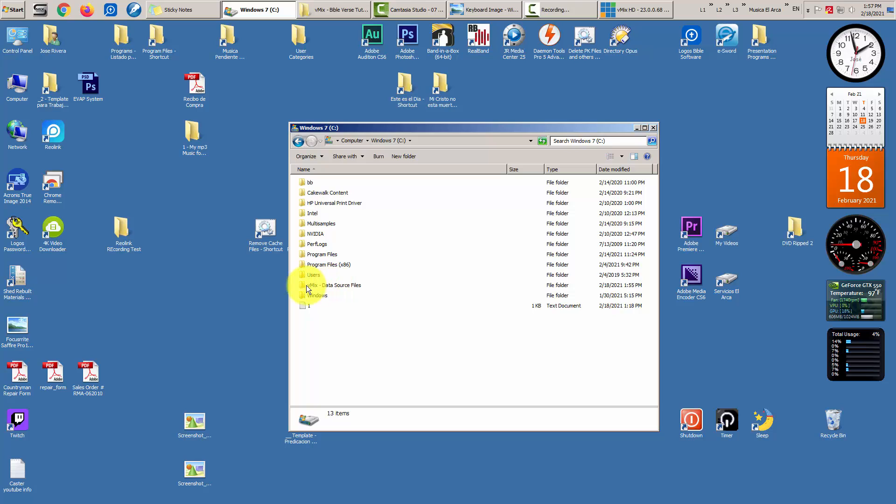
pyautogui.doubleClick(349, 285)
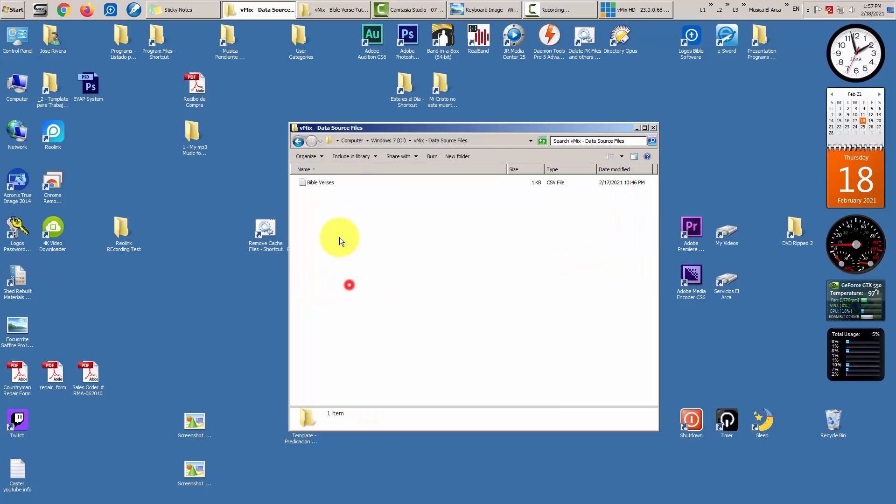
pyautogui.click(323, 183)
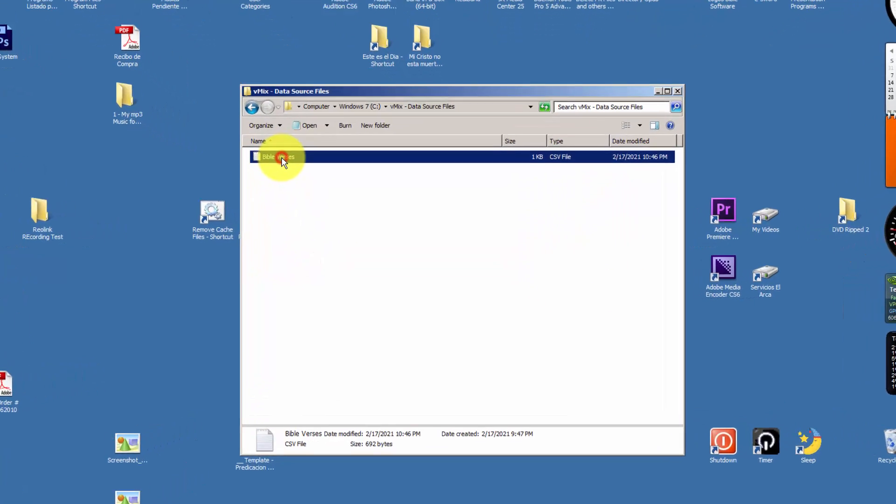
pyautogui.rightClick(324, 183)
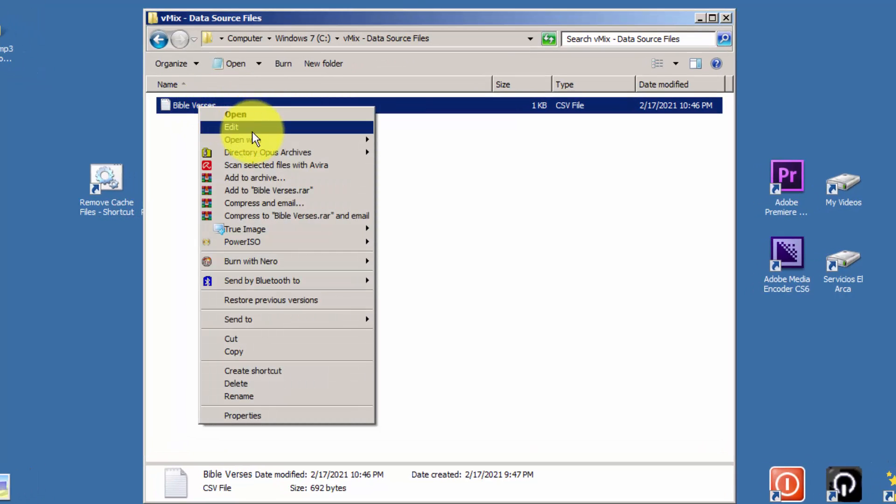
pyautogui.click(243, 353)
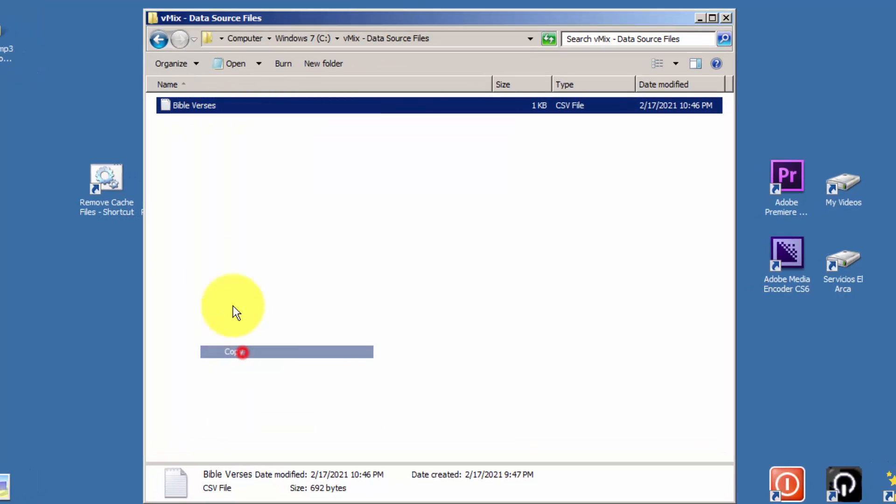
pyautogui.rightClick(193, 194)
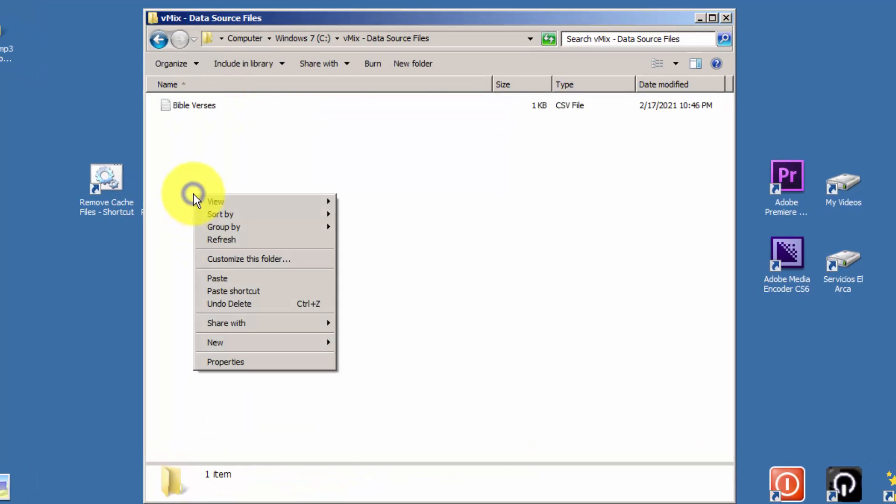
pyautogui.click(265, 279)
pyautogui.click(262, 208)
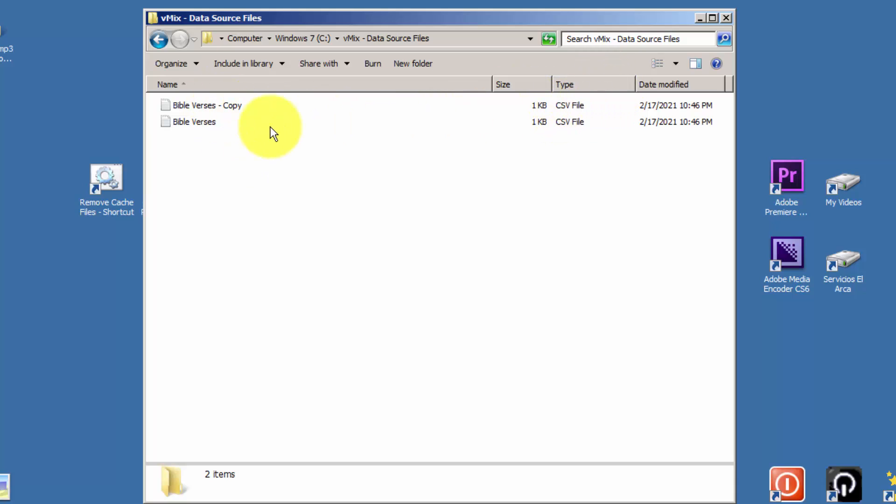
# - Open the copy in Notepad, cancel Save As, and close it
pyautogui.doubleClick(224, 105)
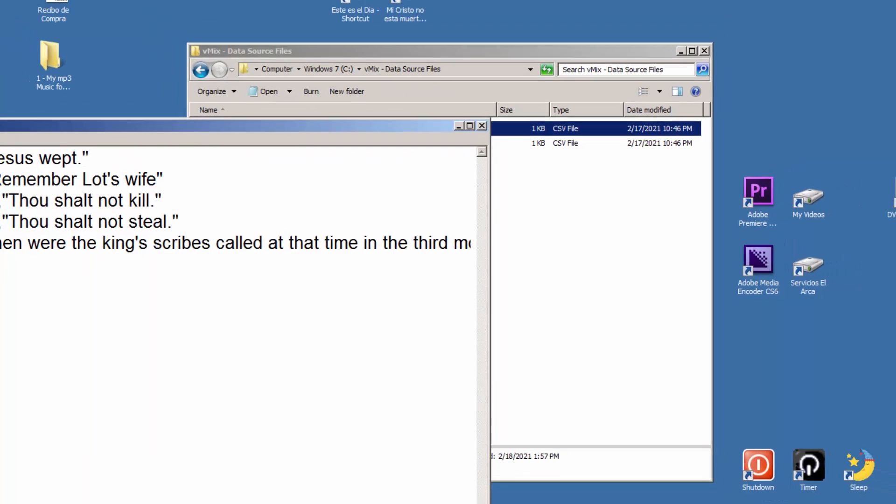
pyautogui.click(69, 189)
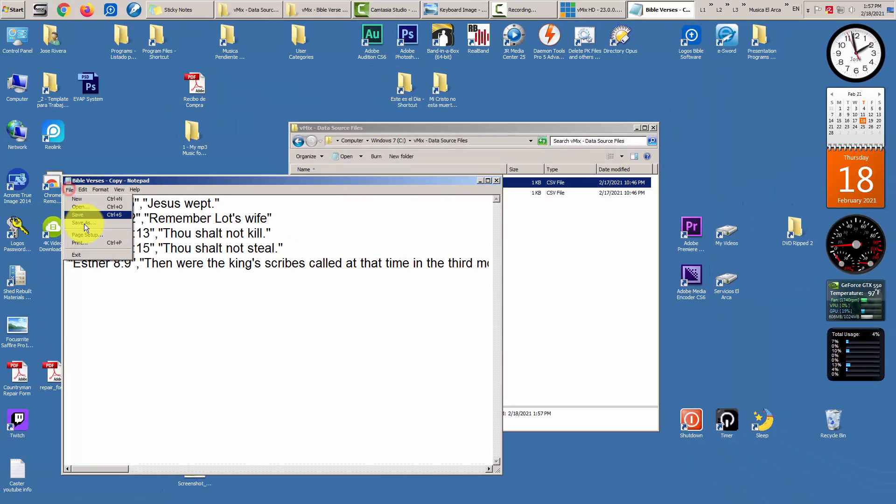
pyautogui.click(85, 225)
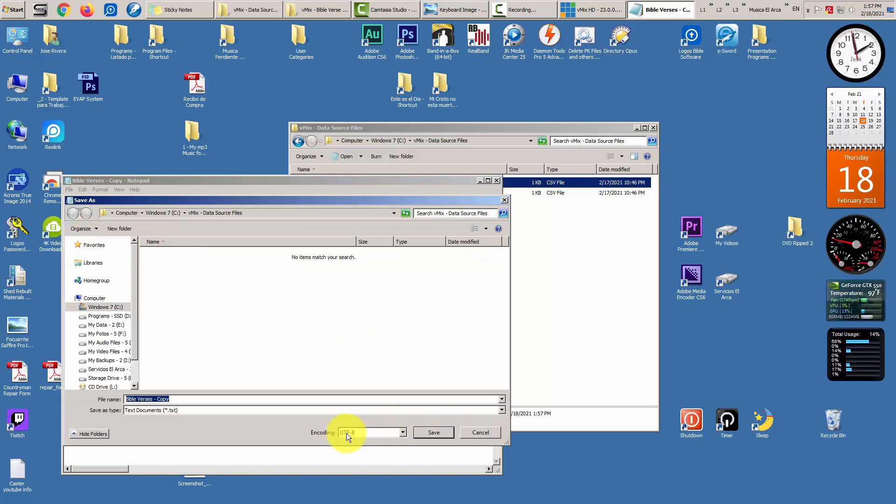
pyautogui.click(475, 432)
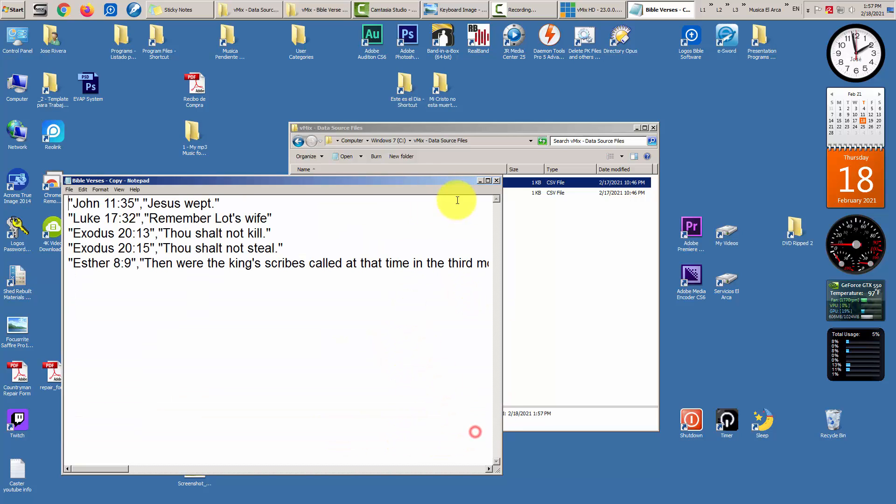
pyautogui.click(498, 180)
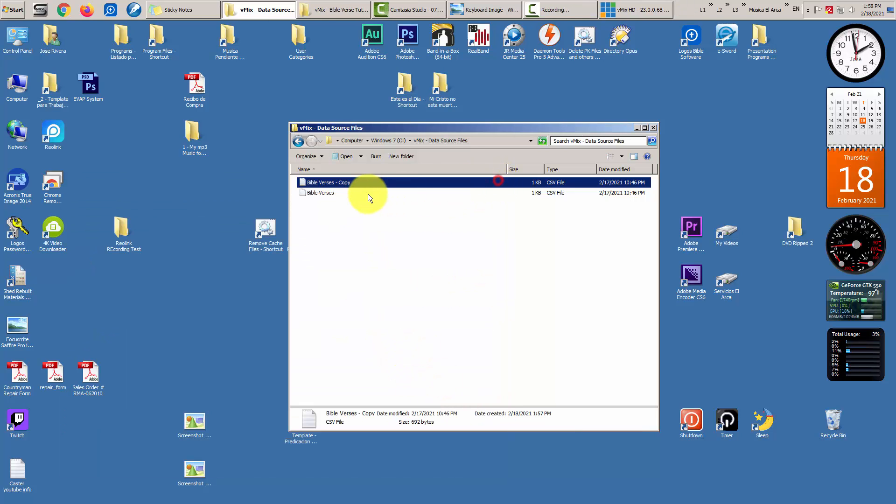
# - Rename the copied CSV to Speaker and Title
pyautogui.click(337, 183)
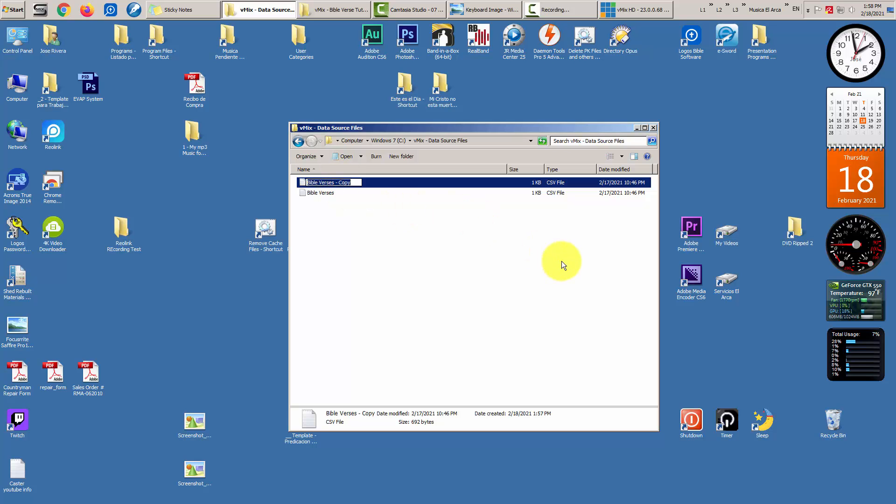
pyautogui.write('Spe')
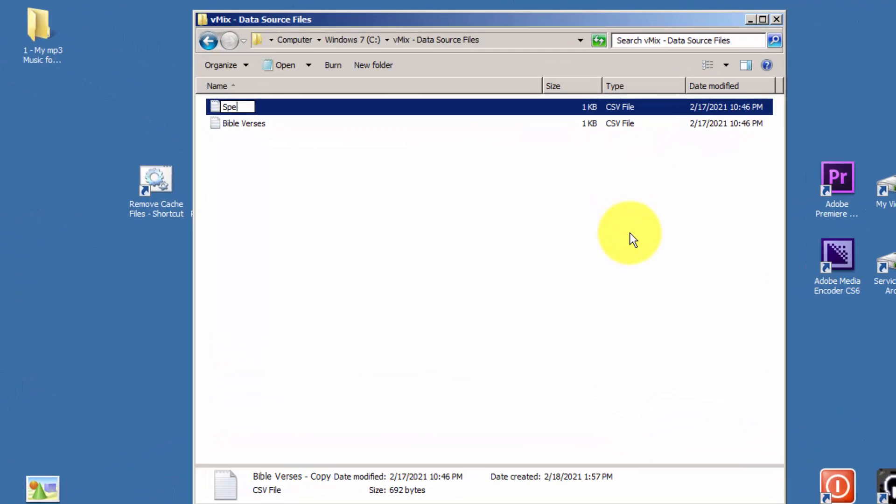
pyautogui.write('aker and T')
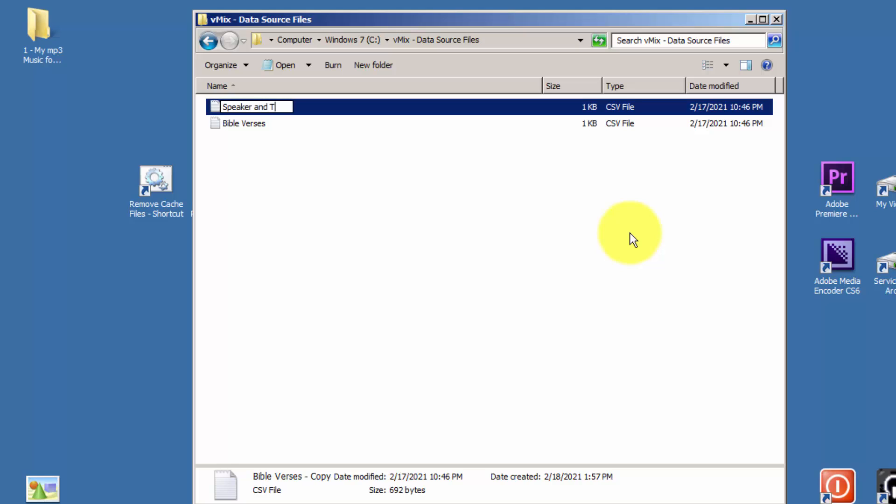
pyautogui.write('itle')
pyautogui.press('Return')
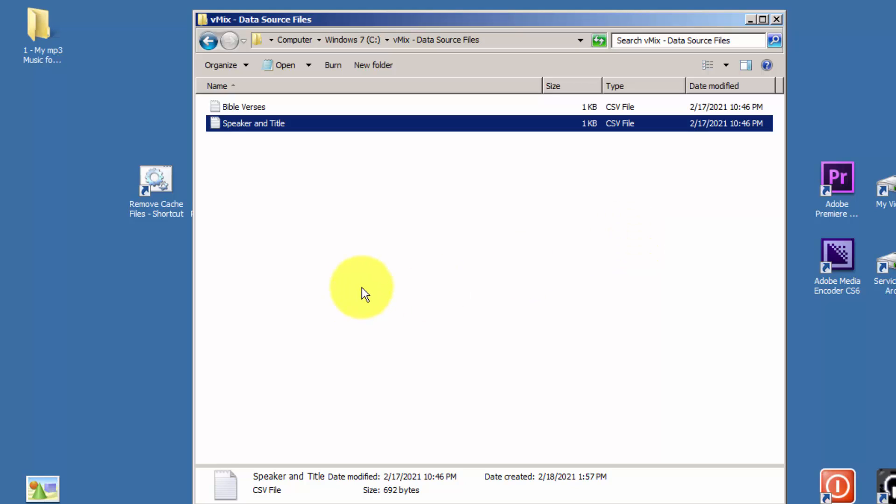
# - Open Speaker and Title in Notepad and delete all the old verse text
pyautogui.doubleClick(260, 123)
pyautogui.moveTo(140, 103); pyautogui.dragTo(465, 61)
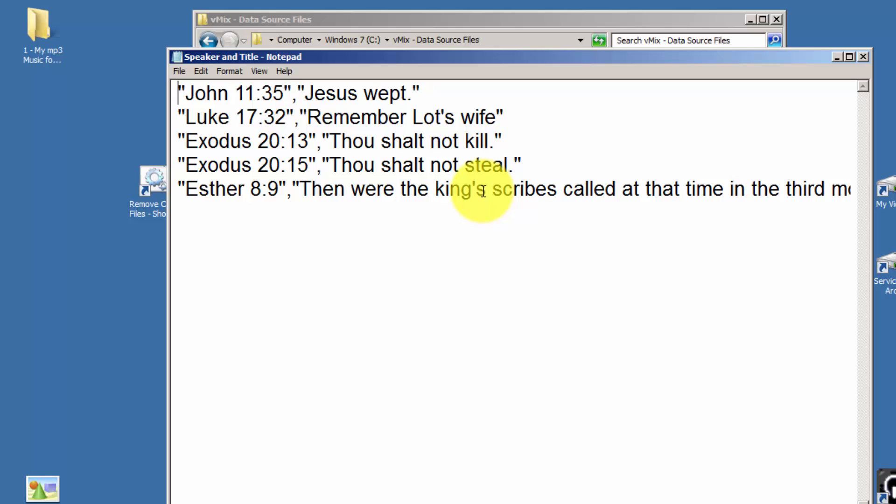
pyautogui.hotkey('ctrl', 'a')
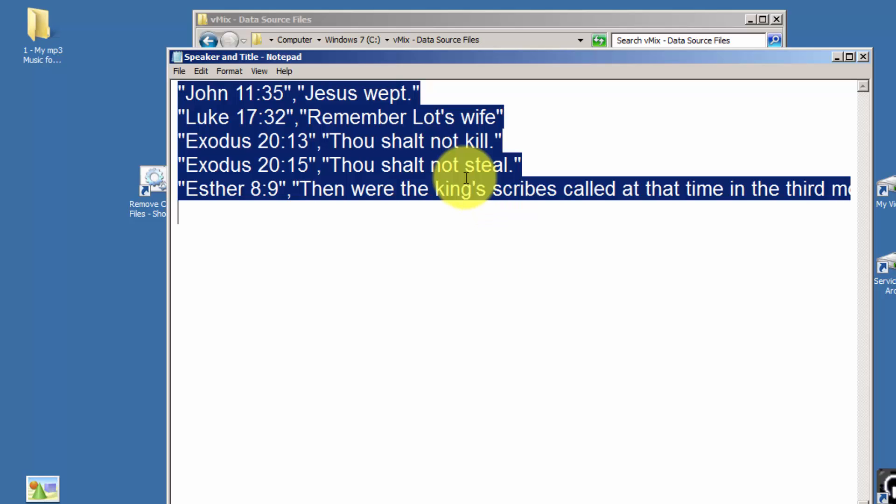
pyautogui.press('Delete')
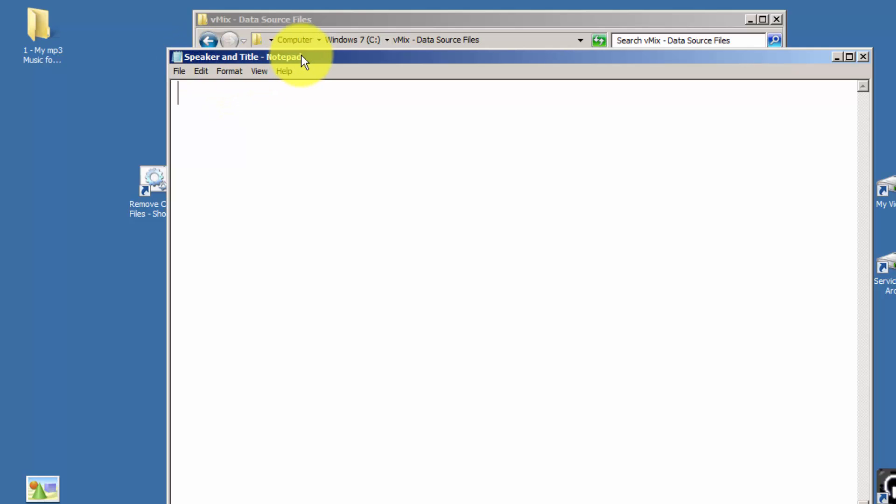
pyautogui.moveTo(303, 57); pyautogui.dragTo(339, 74)
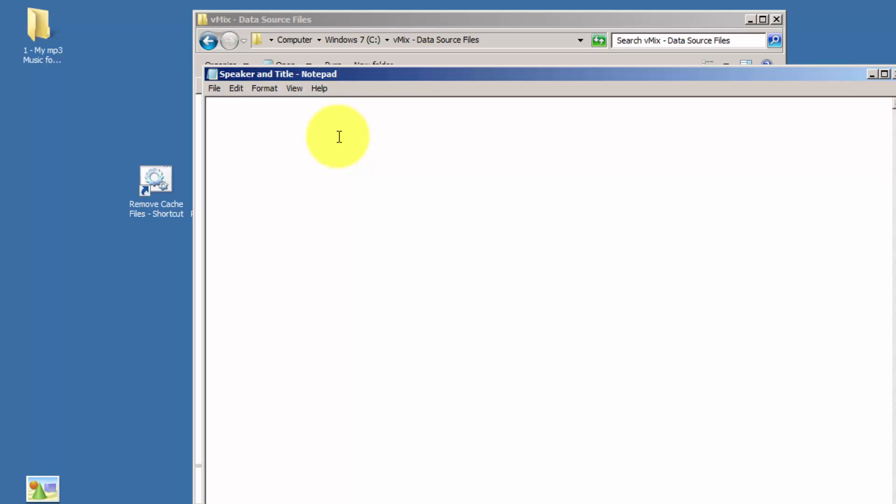
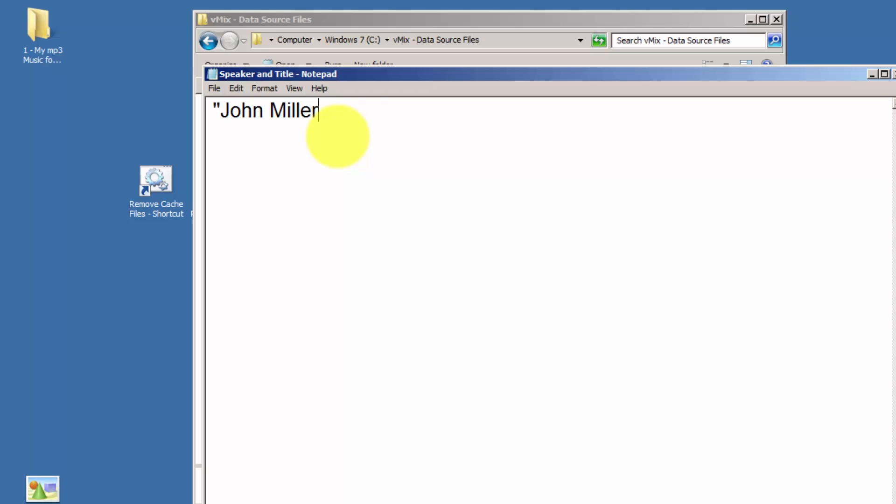
# - Type the first two speaker rows, titled "Senior Pastor" and "Jouth Pastor"
pyautogui.write('","Senir')
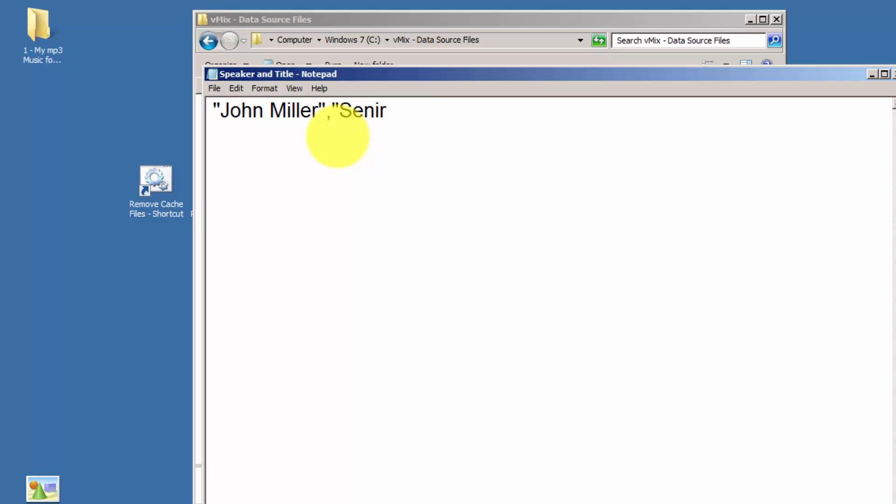
pyautogui.press('BackSpace')
pyautogui.press('BackSpace')
pyautogui.write('ior P(as')
pyautogui.press('BackSpace')
pyautogui.press('BackSpace')
pyautogui.press('BackSpace')
pyautogui.write('ast')
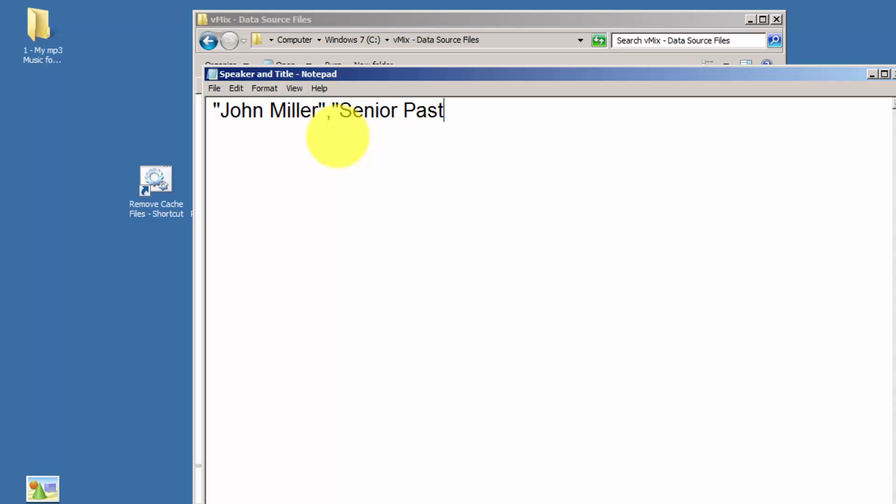
pyautogui.write('or"')
pyautogui.press('Return')
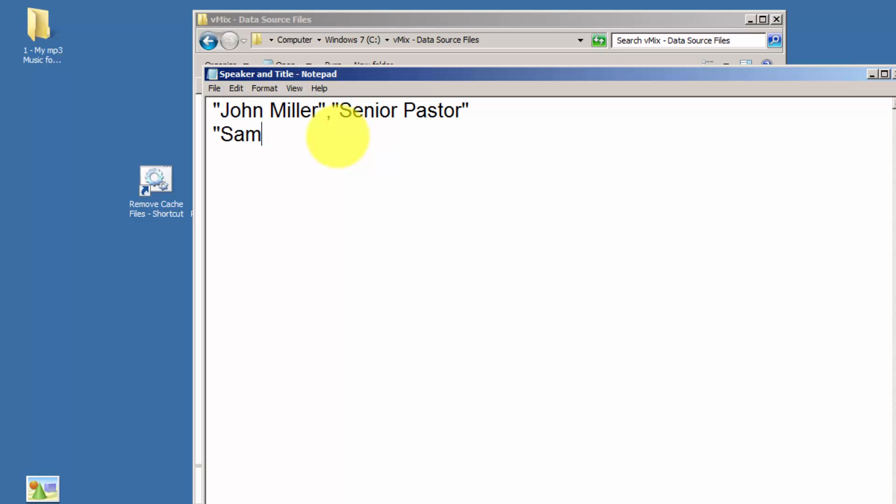
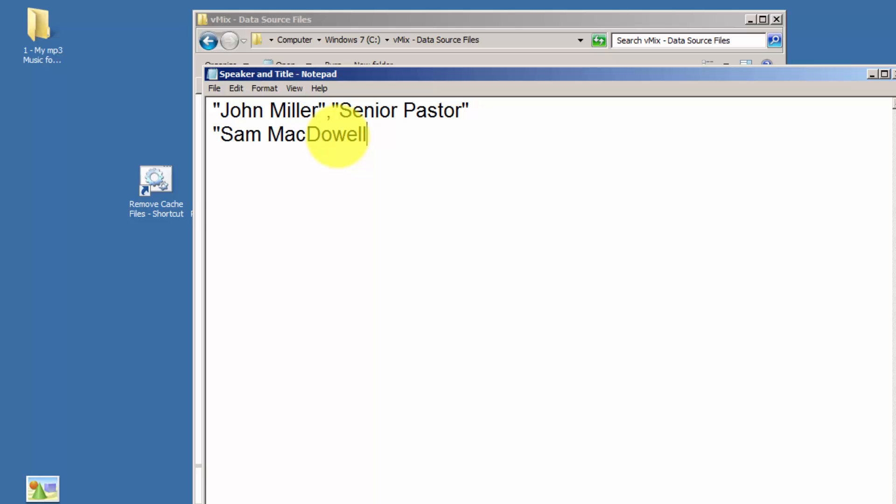
pyautogui.write('","Jout')
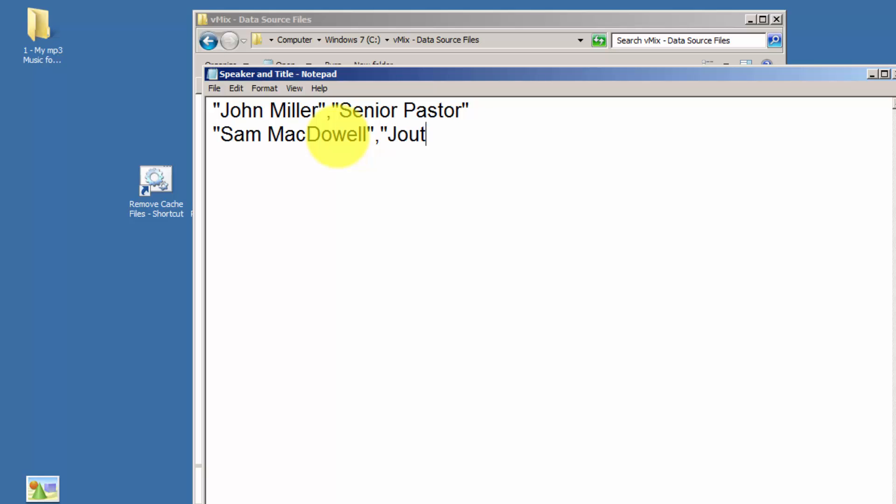
pyautogui.write('h Pastor')
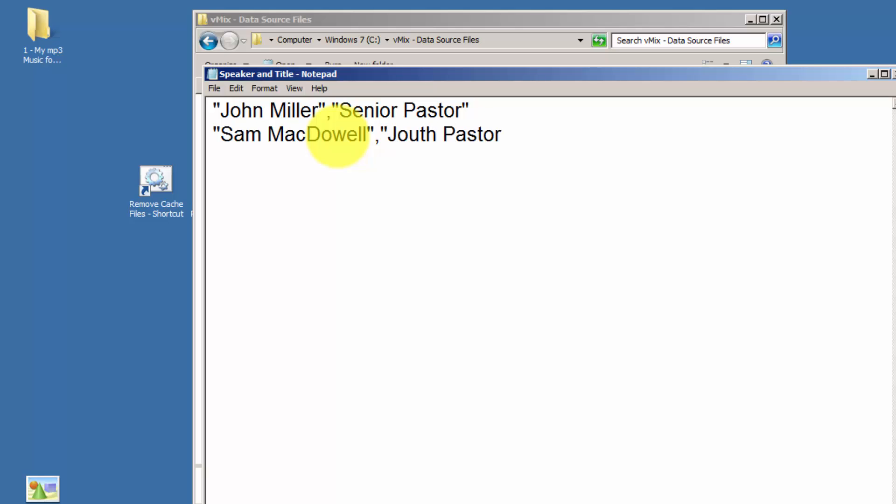
pyautogui.write('"')
# - Add the third and fourth speaker rows, titled "Associate Pastor" and "Deacon"
pyautogui.press('Return')
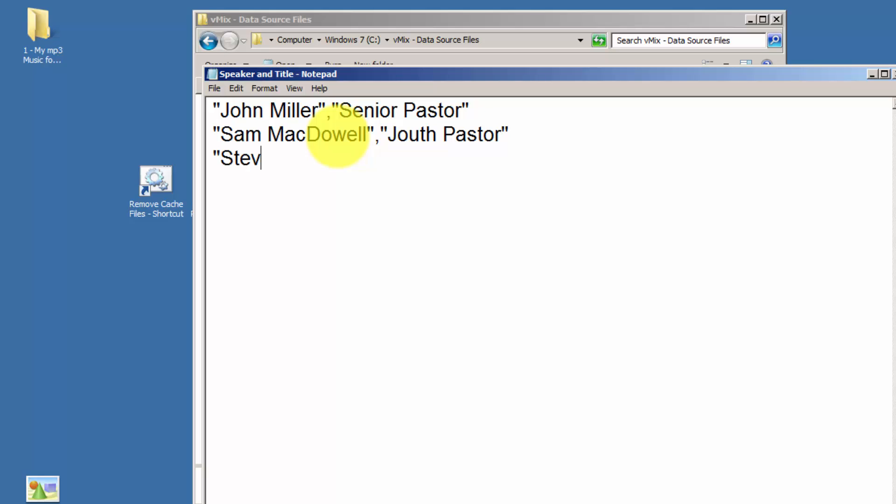
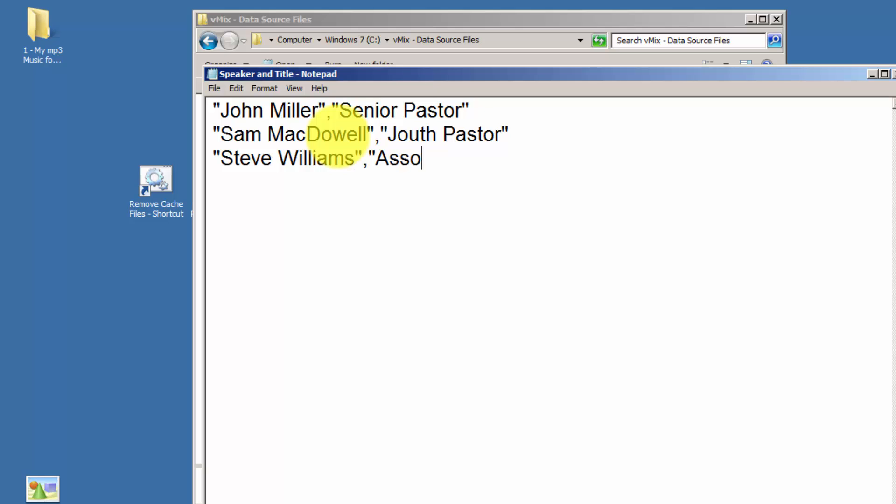
pyautogui.write('siatge')
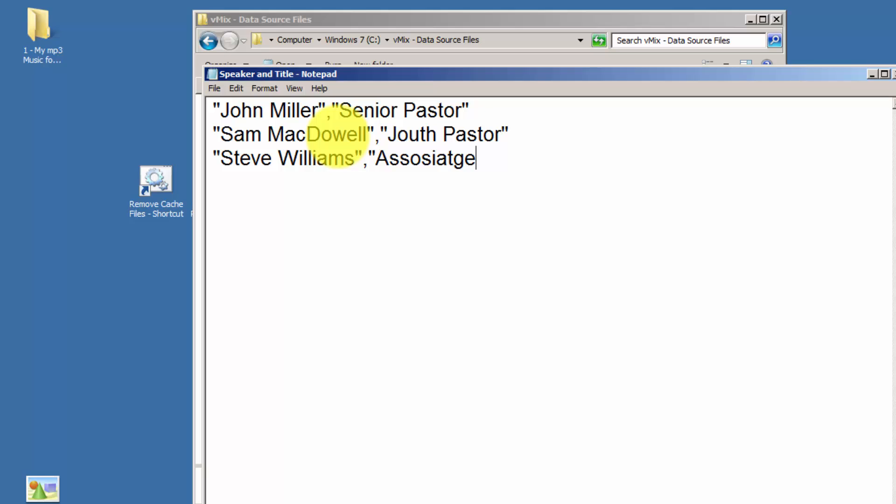
pyautogui.press('BackSpace')
pyautogui.press('BackSpace')
pyautogui.write('e Pastor')
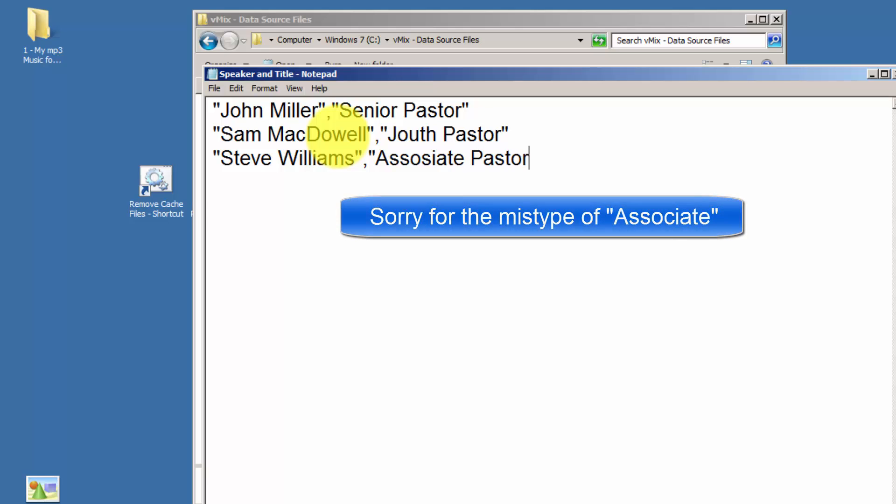
pyautogui.write('"')
pyautogui.press('Return')
pyautogui.write('"Peter')
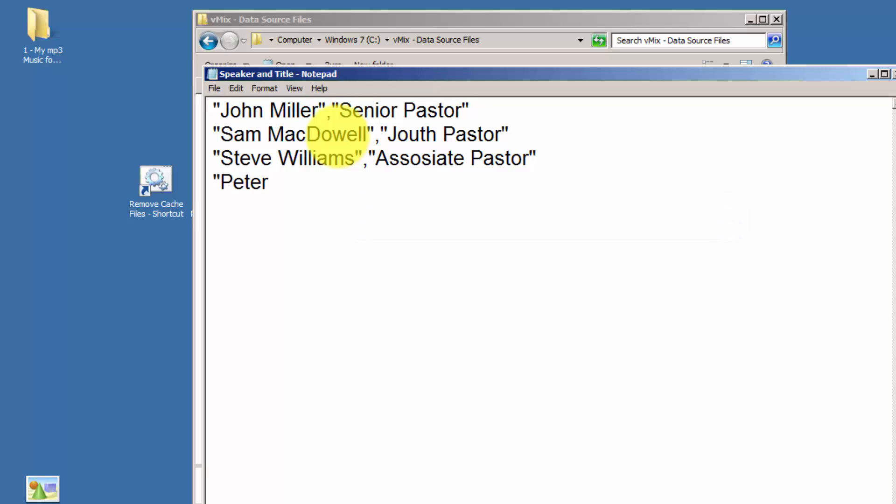
pyautogui.write('","Deacon')
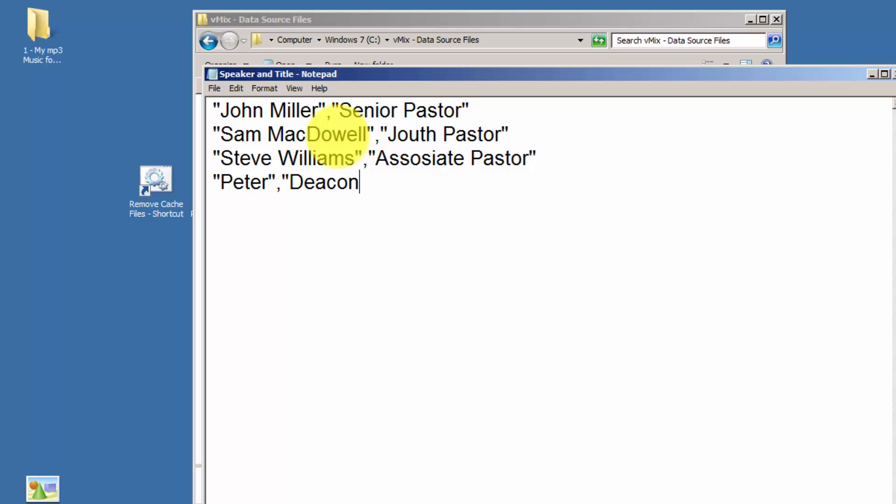
pyautogui.write('"')
# - Add a fifth speaker row titled "Singing Amazing Grace"
pyautogui.press('Return')
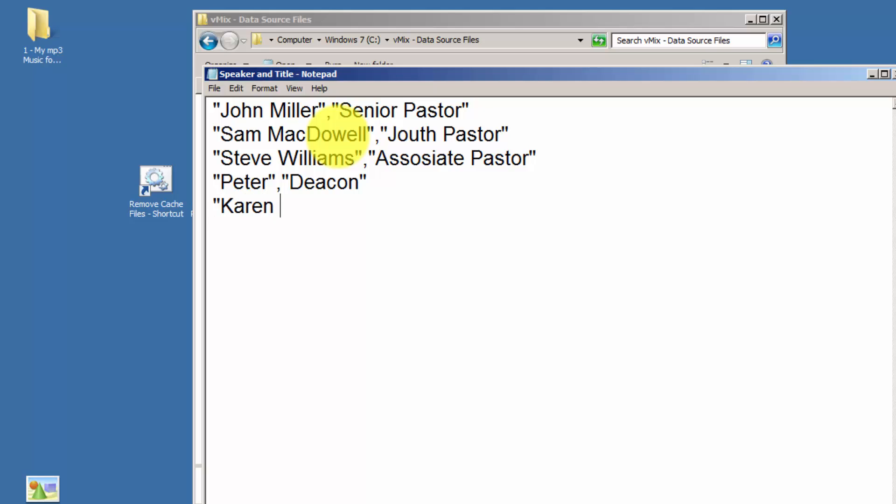
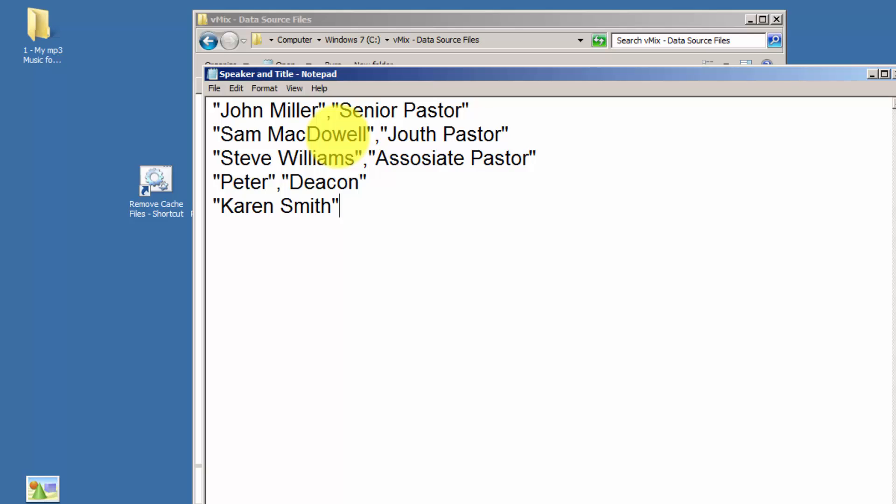
pyautogui.write(',"Singingh')
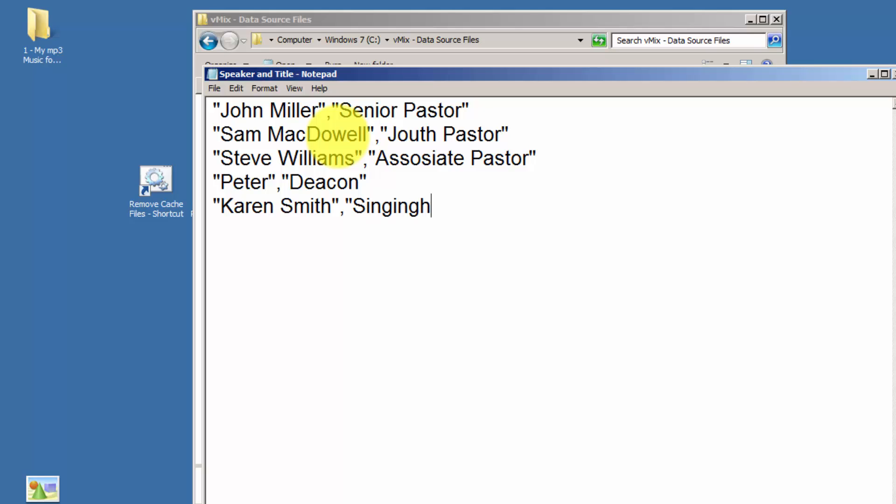
pyautogui.press('BackSpace')
pyautogui.write('Ama')
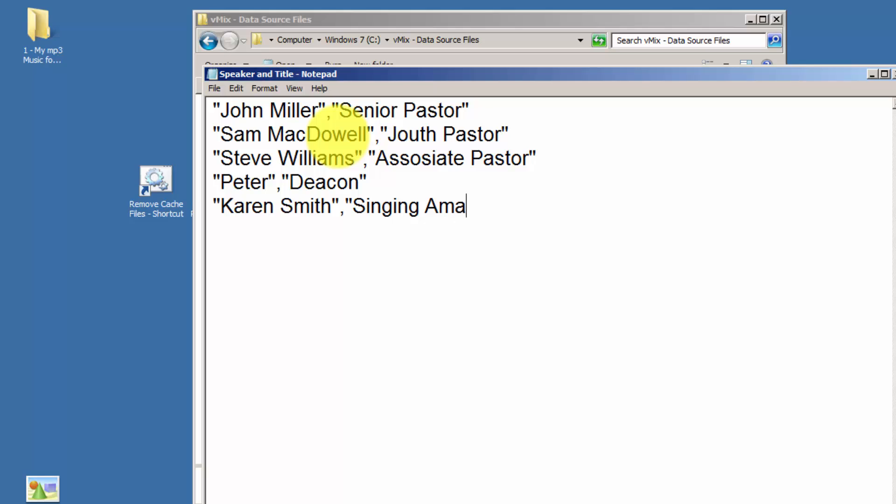
pyautogui.write('zing ')
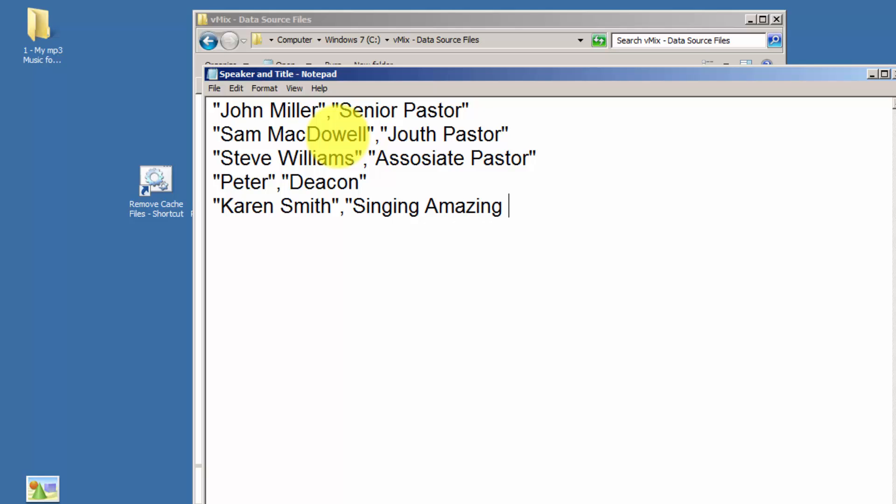
pyautogui.write('Grace')
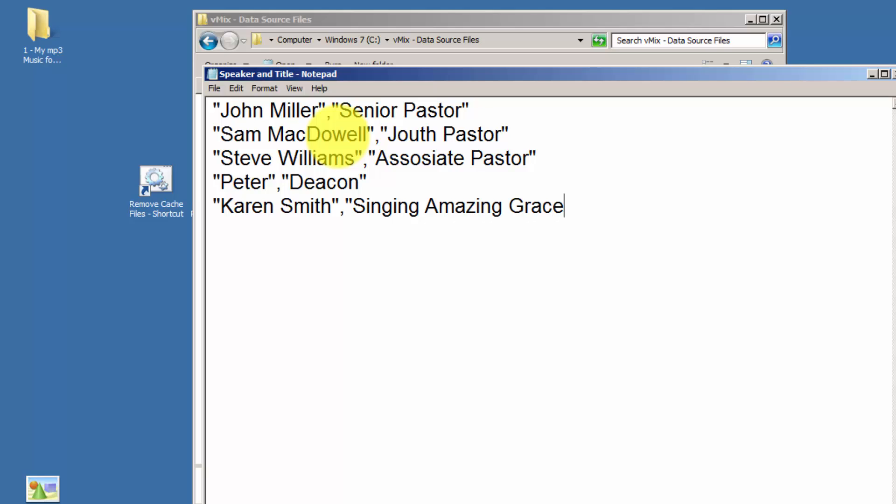
pyautogui.write('"')
# - Save and close the file, then reopen the CSV to check it and close it
pyautogui.click(216, 88)
pyautogui.click(232, 128)
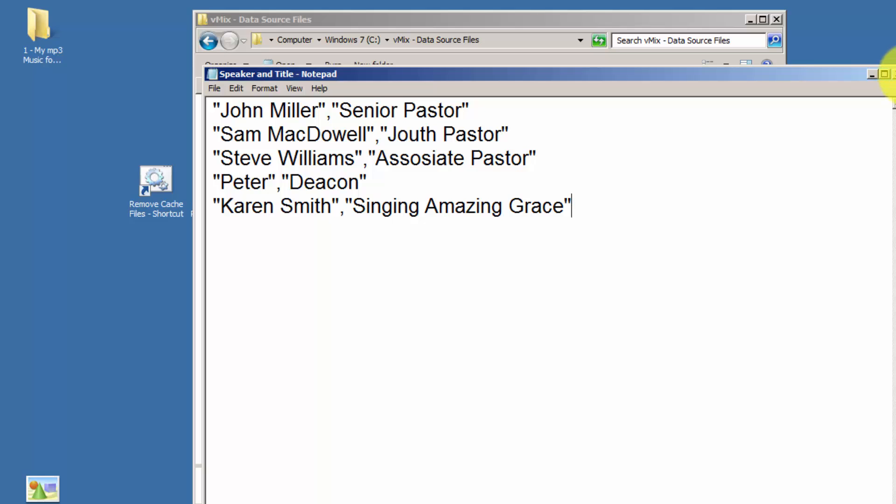
pyautogui.click(893, 74)
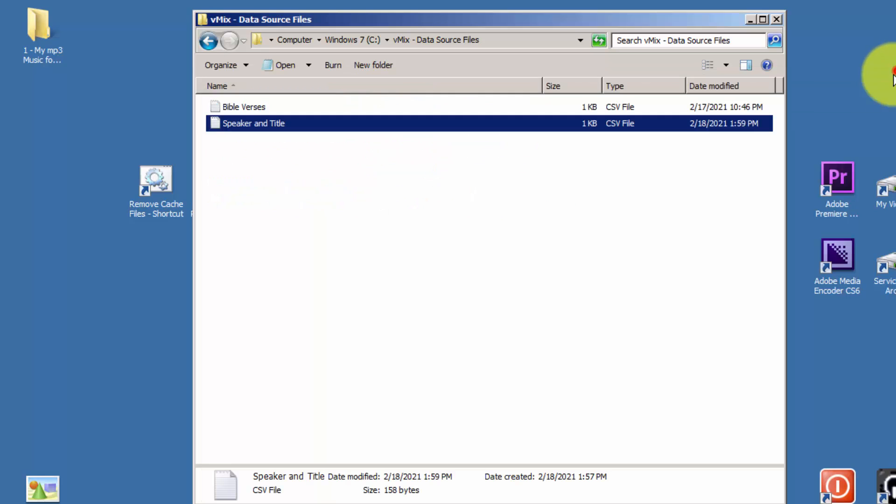
pyautogui.doubleClick(243, 127)
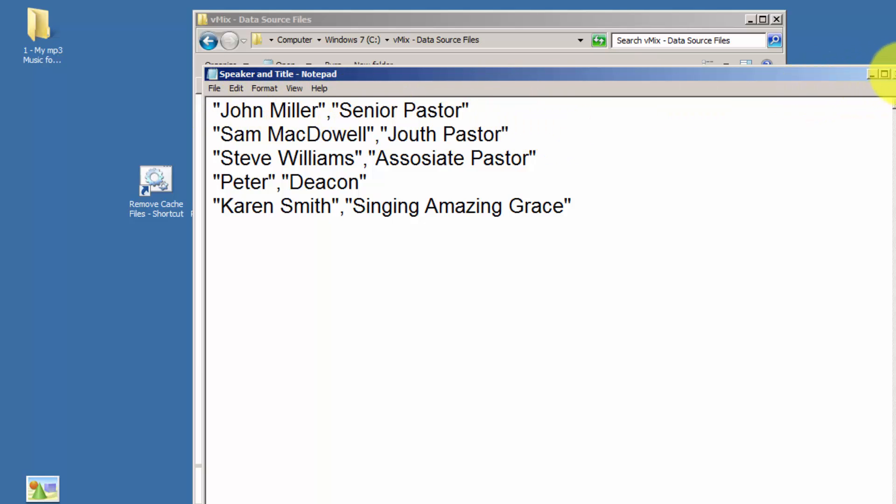
pyautogui.click(893, 74)
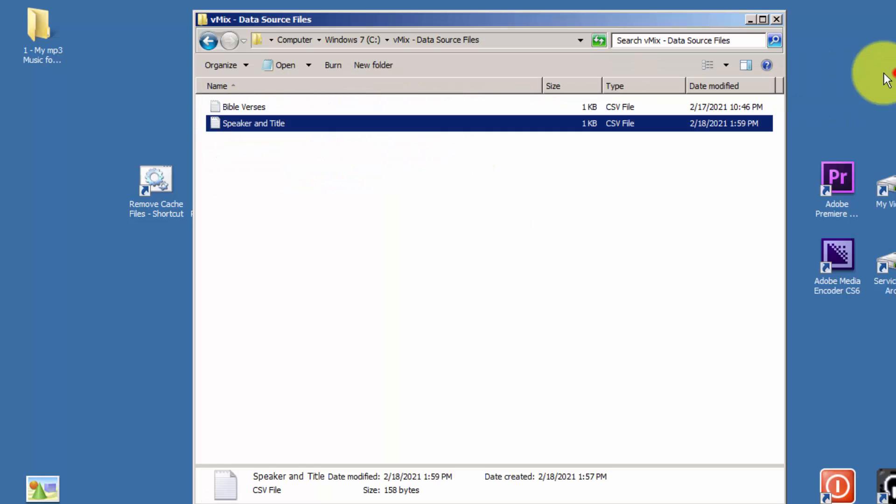
# - Minimize Explorer, return to vMix, and bring up the Title / XAML input templates
pyautogui.click(750, 20)
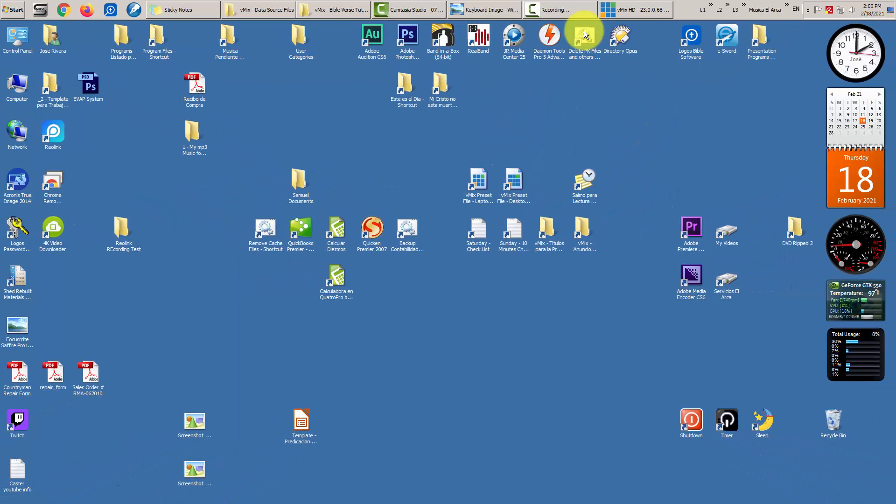
pyautogui.click(631, 12)
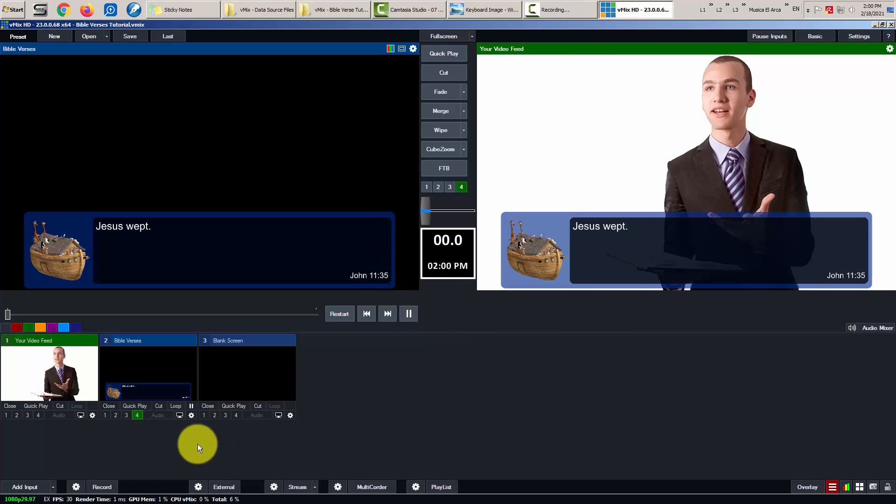
pyautogui.click(24, 488)
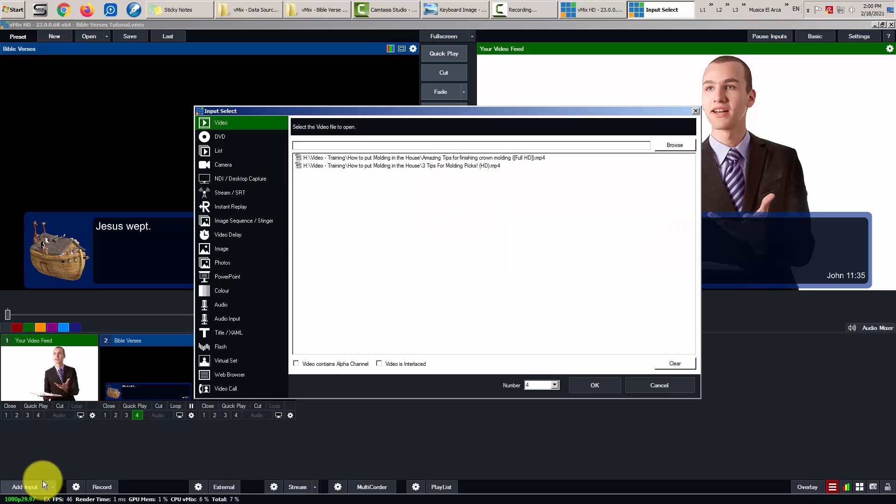
pyautogui.click(237, 332)
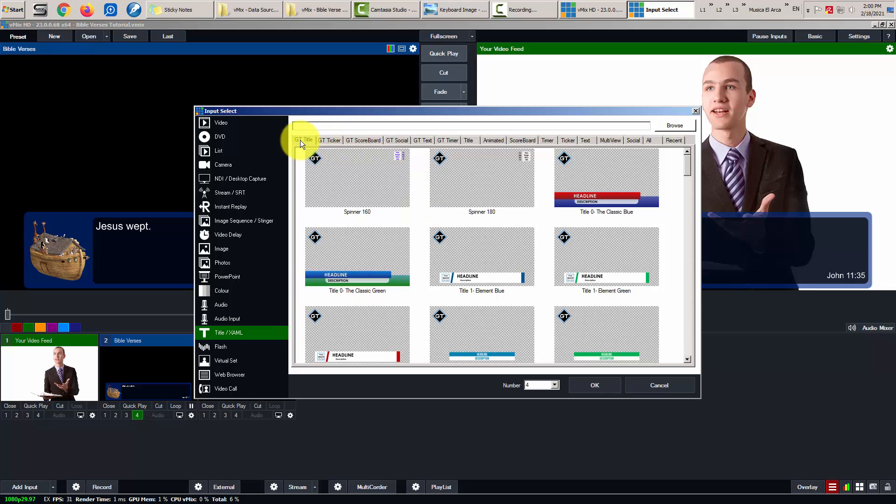
# - Choose the Title 0- The Classic Blue template and add it as input 4
pyautogui.click(607, 178)
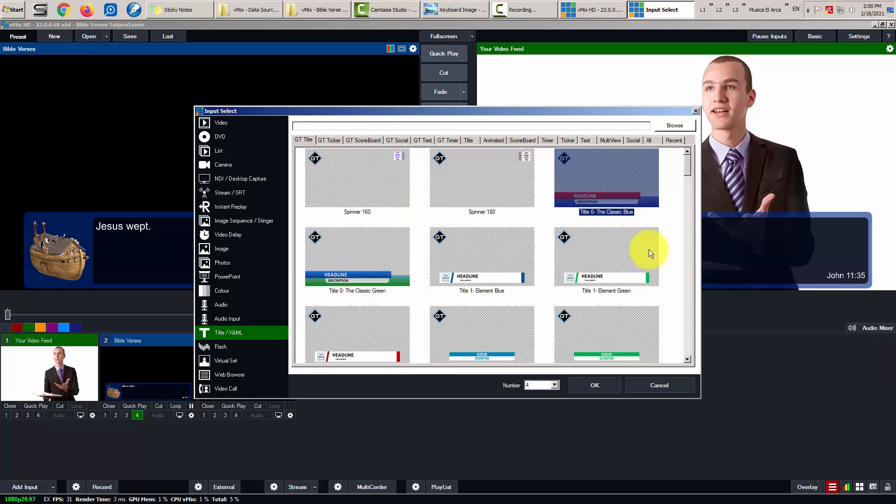
pyautogui.click(688, 358)
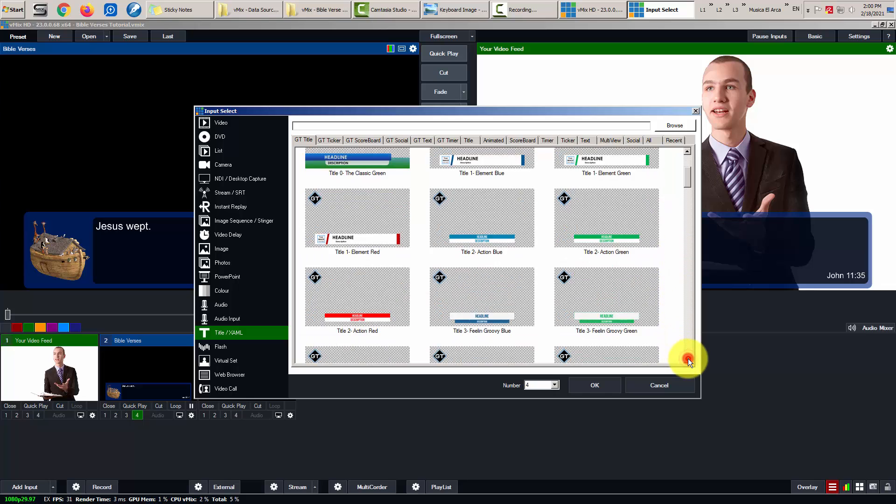
pyautogui.click(687, 359)
pyautogui.click(687, 360)
pyautogui.click(688, 360)
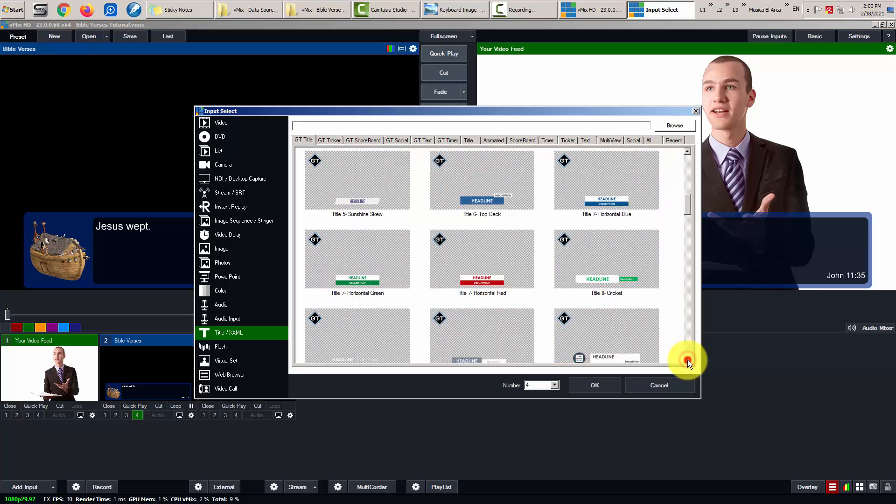
pyautogui.click(688, 359)
pyautogui.click(688, 360)
pyautogui.click(687, 361)
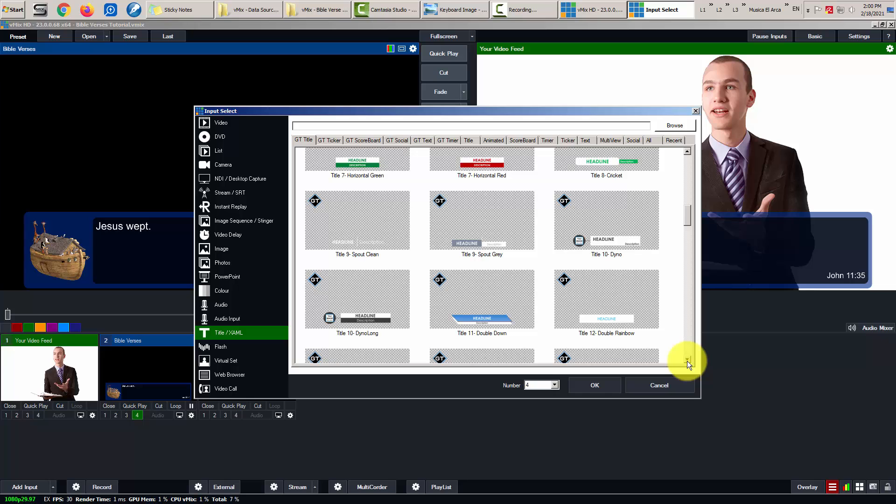
pyautogui.moveTo(689, 217); pyautogui.dragTo(691, 162)
pyautogui.click(651, 166)
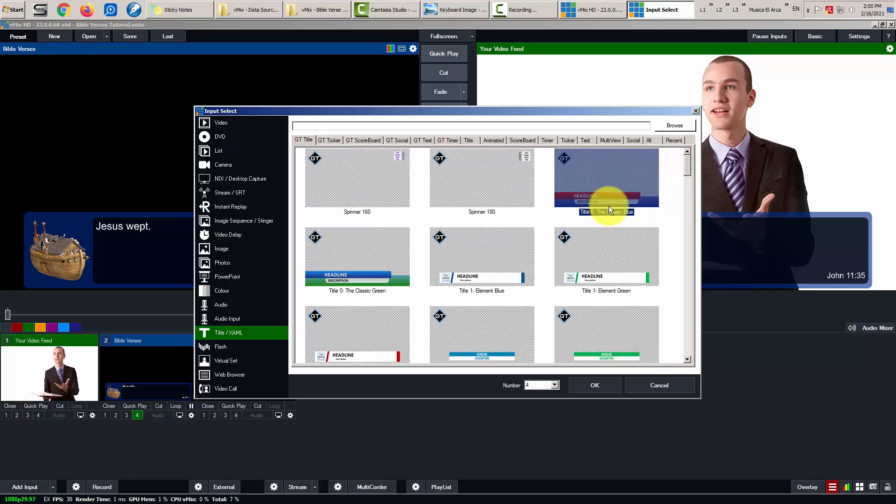
pyautogui.click(595, 386)
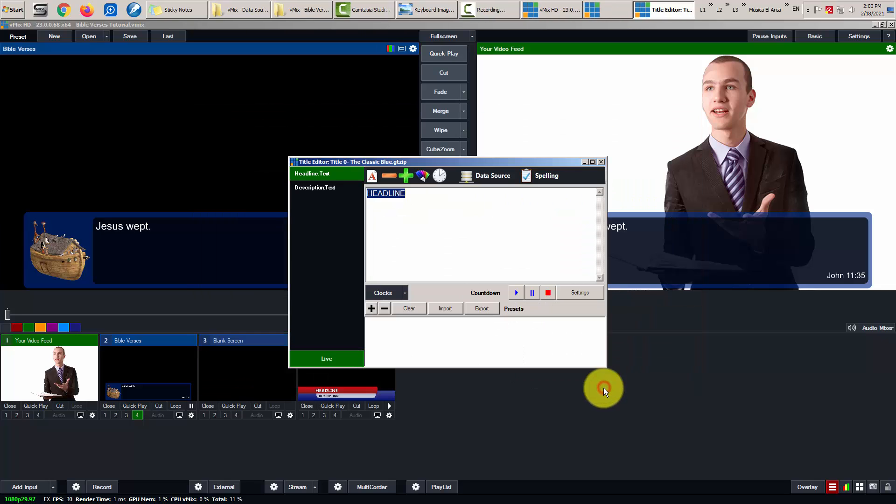
# - Close the title editor and name input 4 Speaker and Title in its settings
pyautogui.click(602, 162)
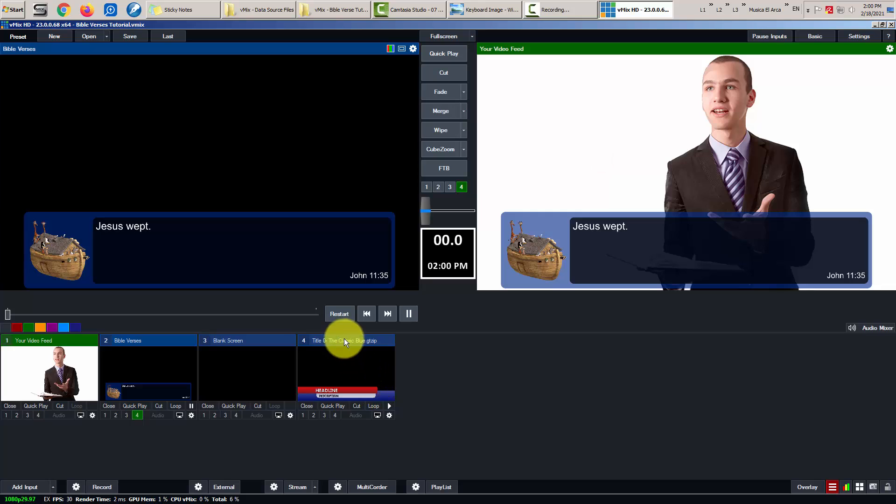
pyautogui.click(389, 415)
pyautogui.click(407, 140)
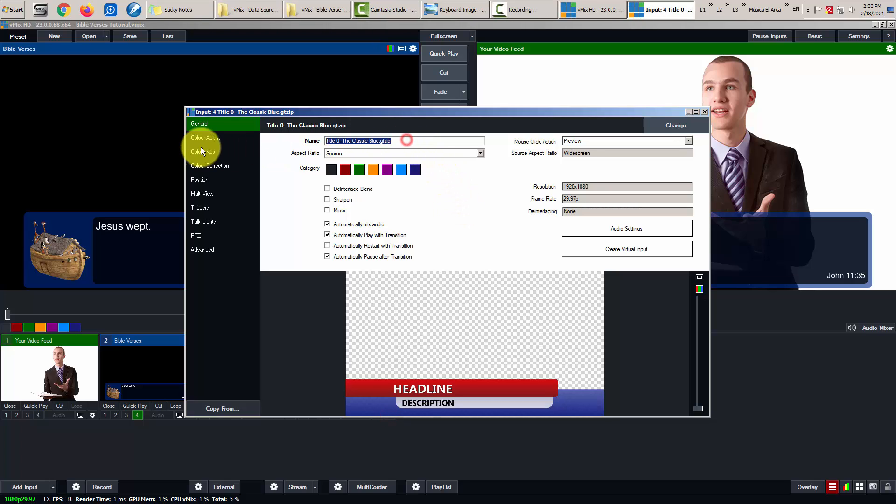
pyautogui.write('Speaker and Title')
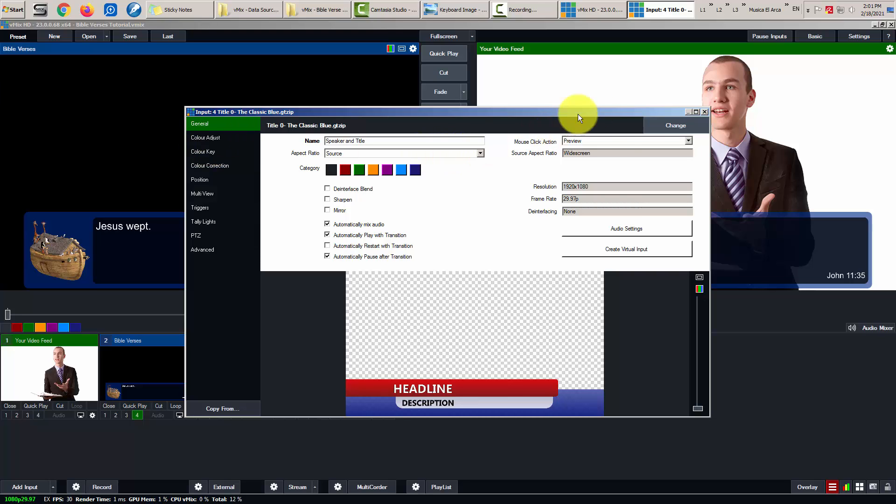
pyautogui.click(705, 112)
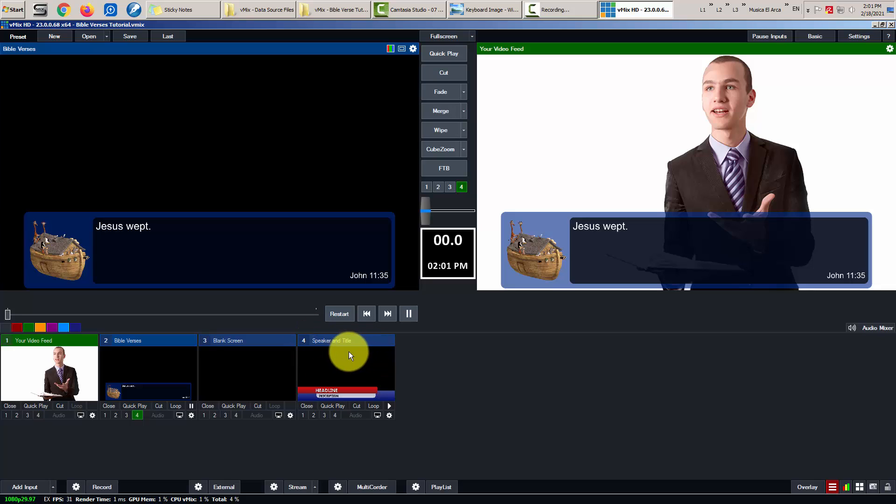
# - Open the Speaker and Title headline's Data Sources manager, then close everything back out
pyautogui.rightClick(329, 356)
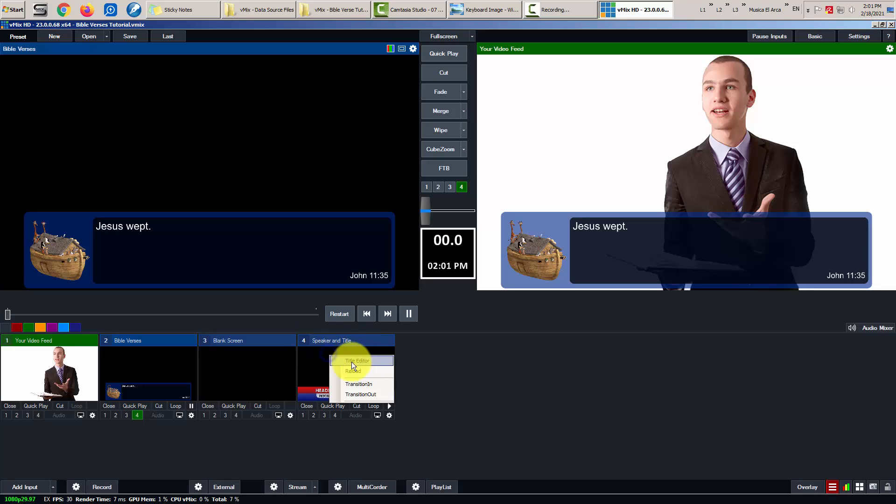
pyautogui.click(366, 360)
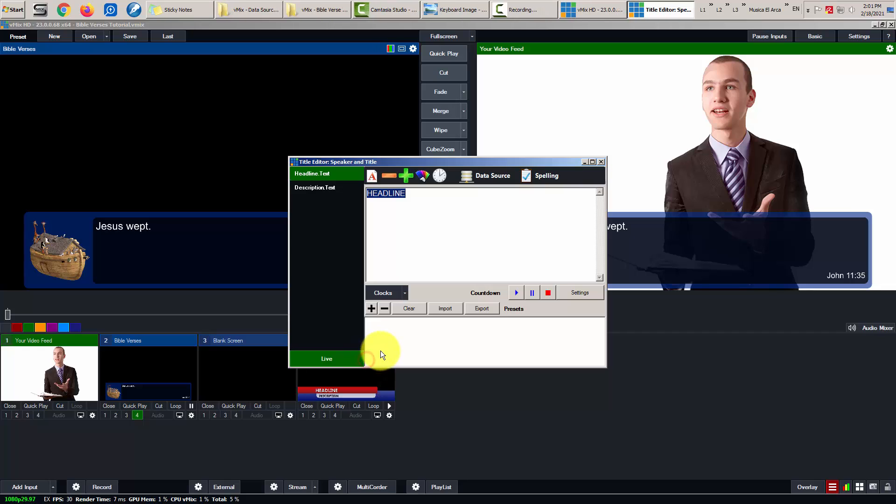
pyautogui.click(488, 178)
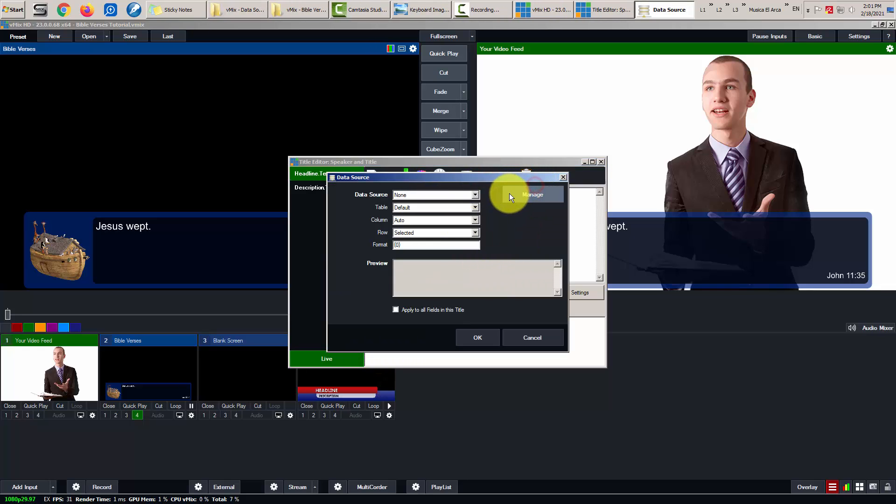
pyautogui.click(522, 194)
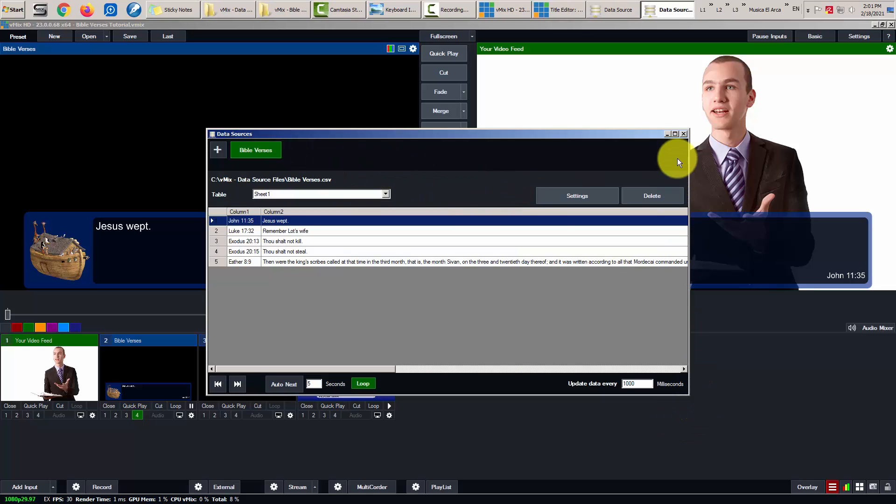
pyautogui.click(684, 134)
pyautogui.click(528, 338)
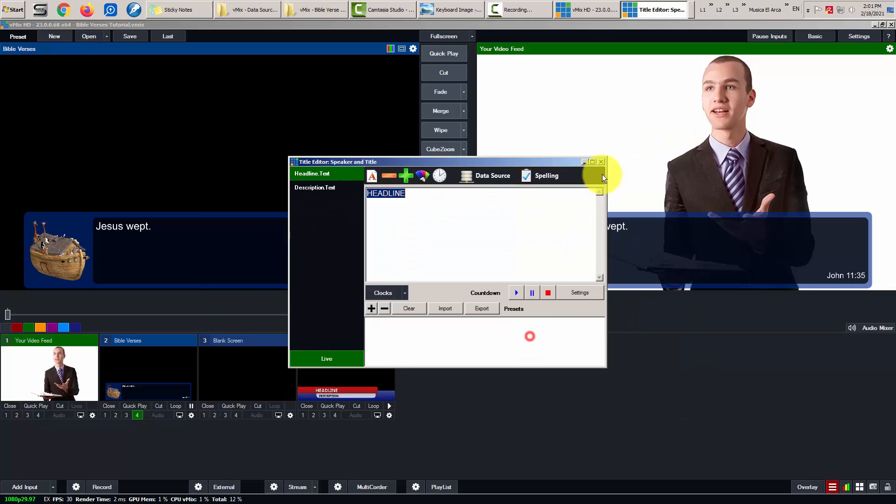
pyautogui.click(601, 162)
# - Reopen the headline's Data Sources manager and add a new Excel/CSV source
pyautogui.rightClick(324, 369)
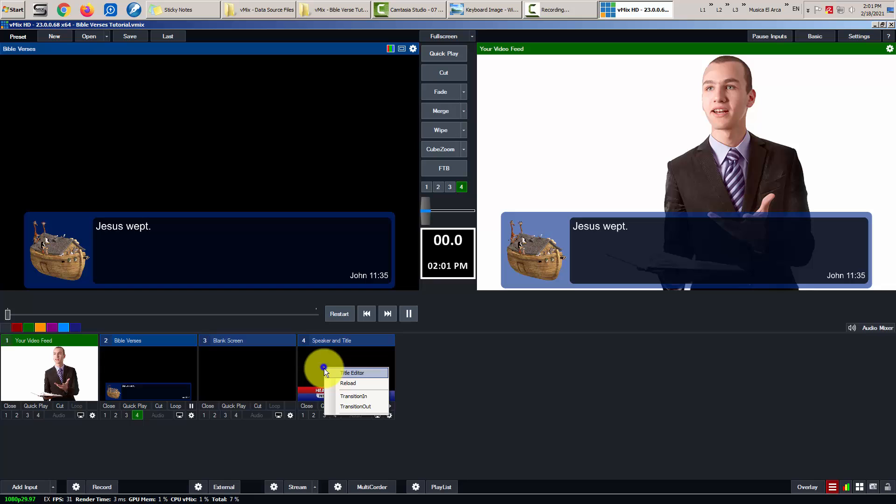
pyautogui.click(358, 373)
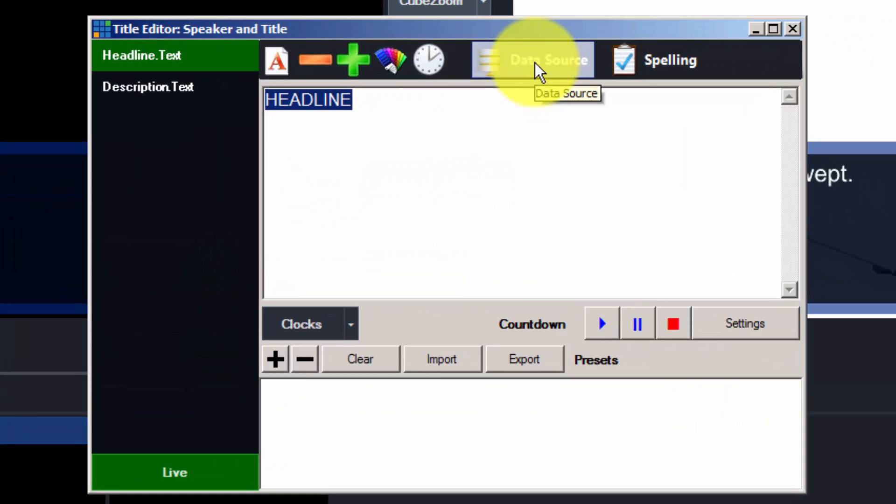
pyautogui.click(536, 64)
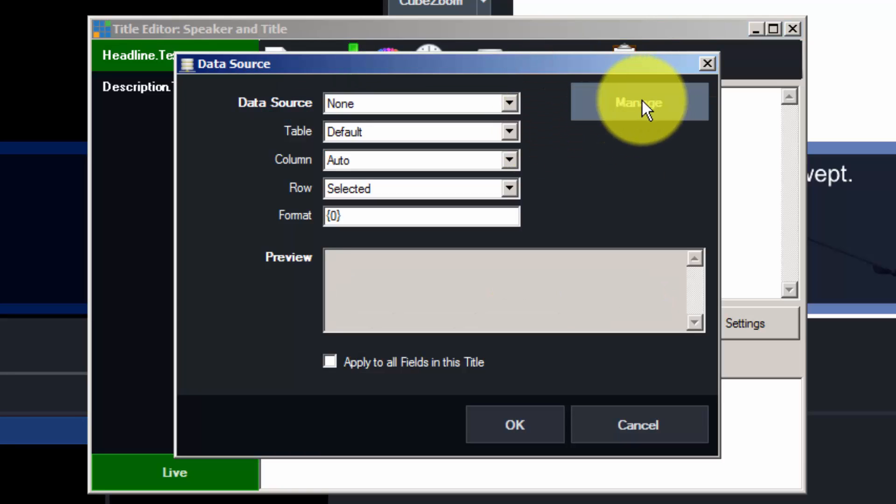
pyautogui.click(677, 104)
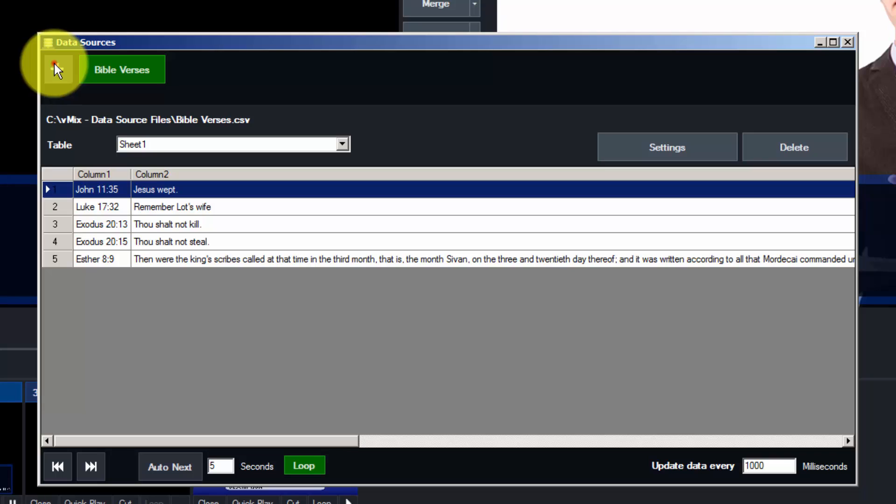
pyautogui.click(55, 68)
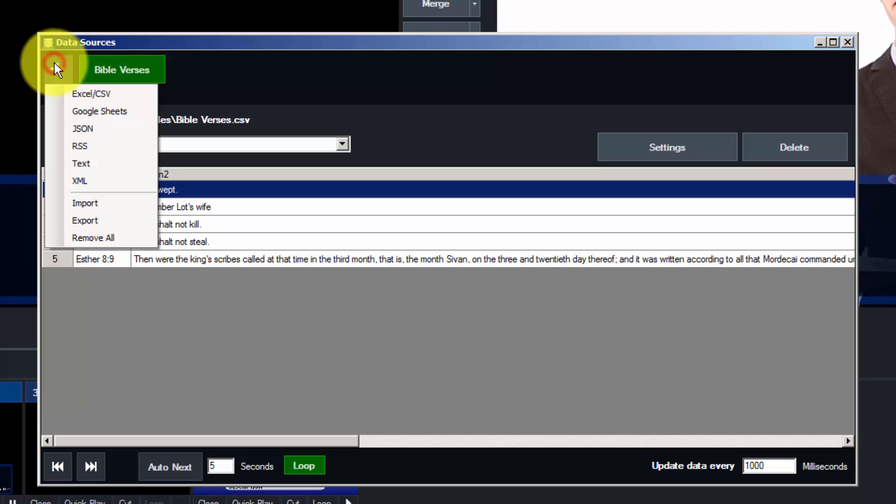
pyautogui.click(128, 93)
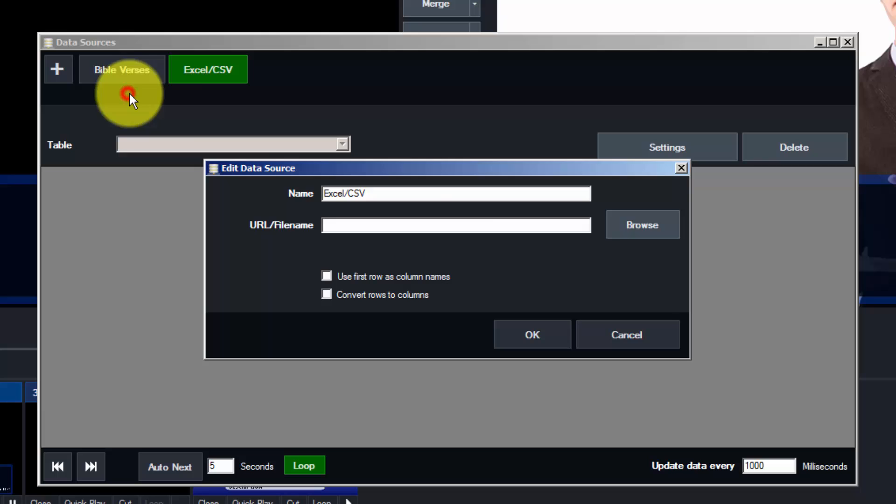
# - Name the new source Speaker and Title and select C:\vMix - Data Source Files\Speaker and Title.csv
pyautogui.doubleClick(394, 194)
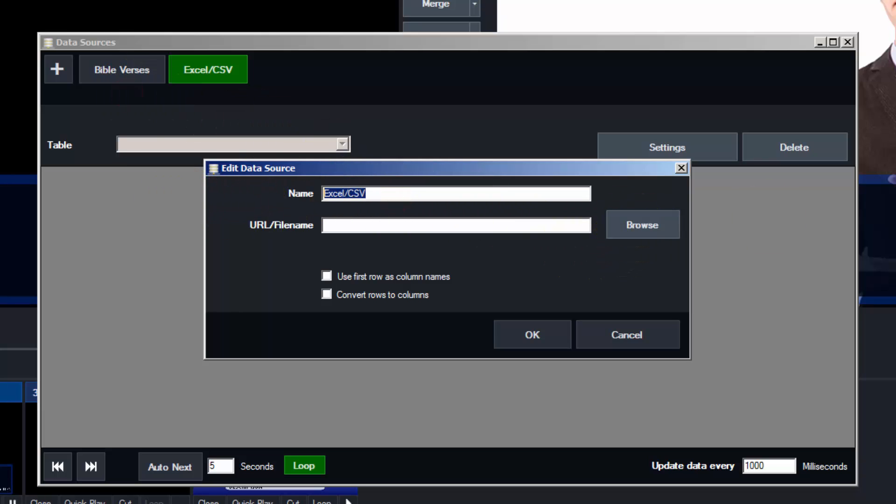
pyautogui.write('Speaker and Title')
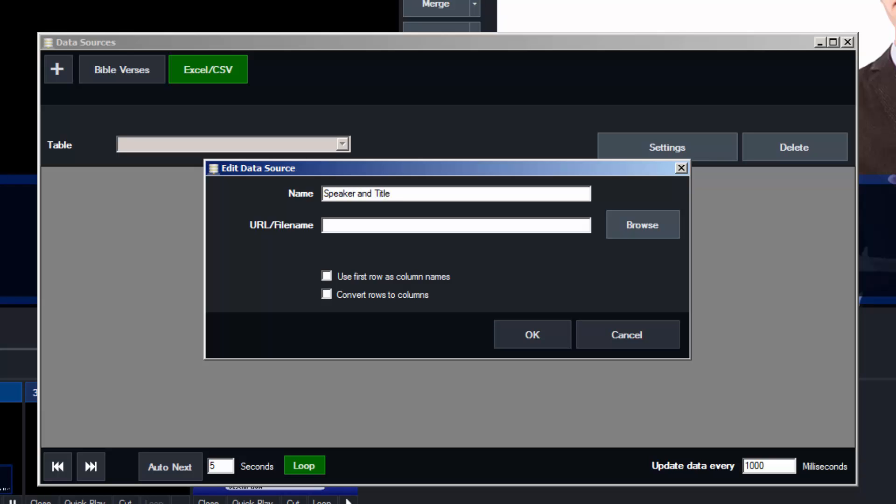
pyautogui.click(650, 222)
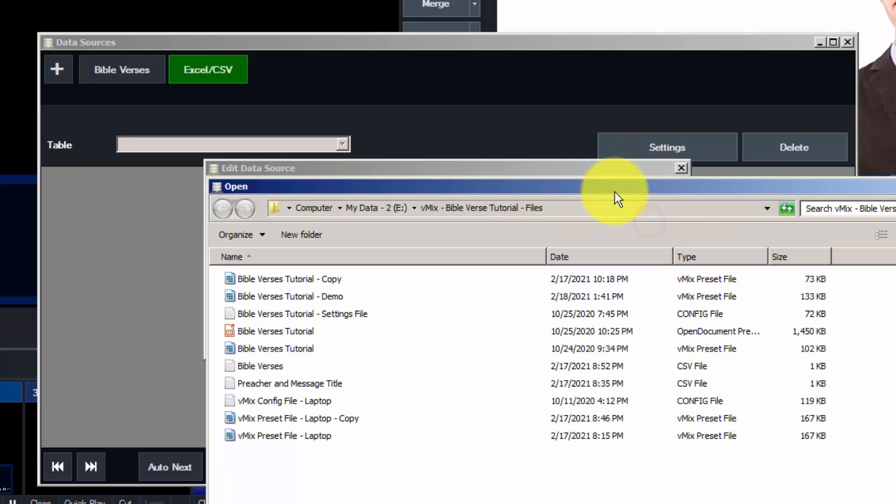
pyautogui.click(311, 208)
pyautogui.click(276, 277)
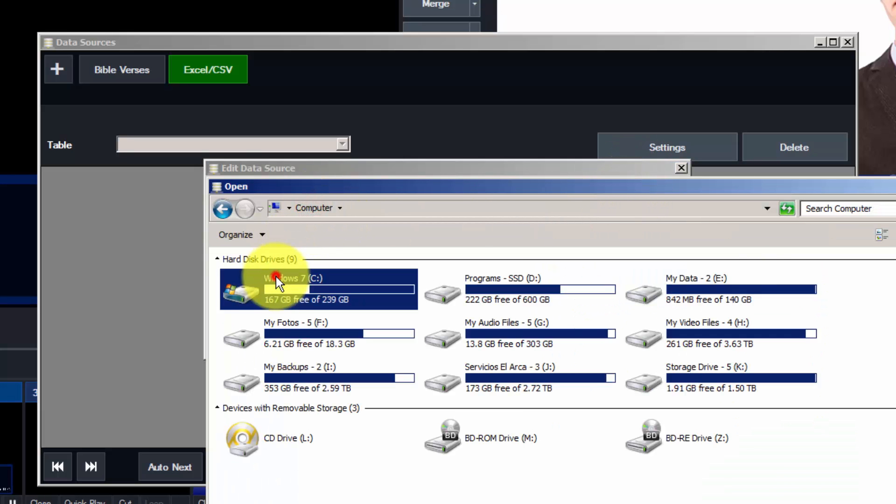
pyautogui.doubleClick(276, 276)
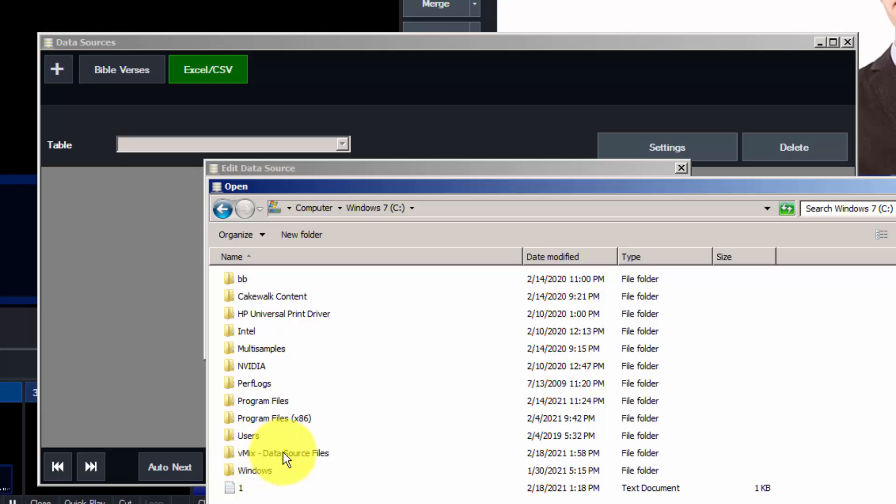
pyautogui.doubleClick(300, 453)
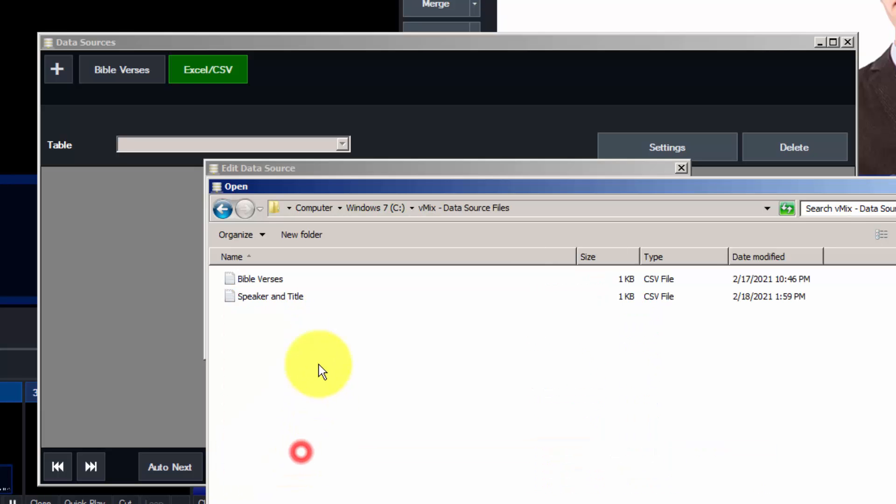
pyautogui.click(278, 297)
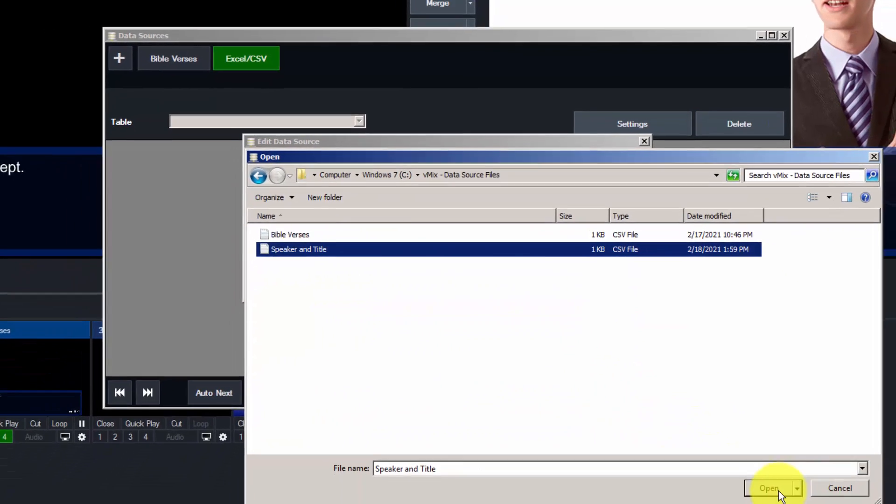
pyautogui.click(777, 489)
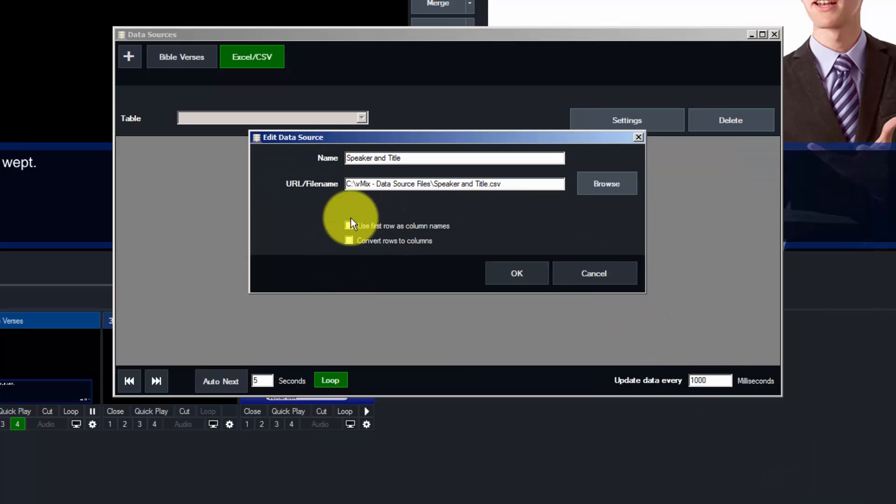
# - Load the CSV rows, widen Column1 and Column2, and sort by name in Column1
pyautogui.click(520, 274)
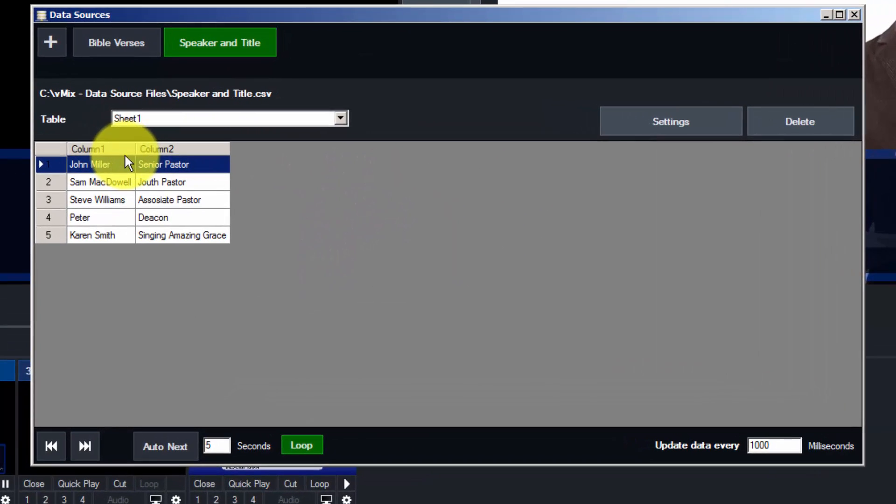
pyautogui.moveTo(168, 146); pyautogui.dragTo(184, 145)
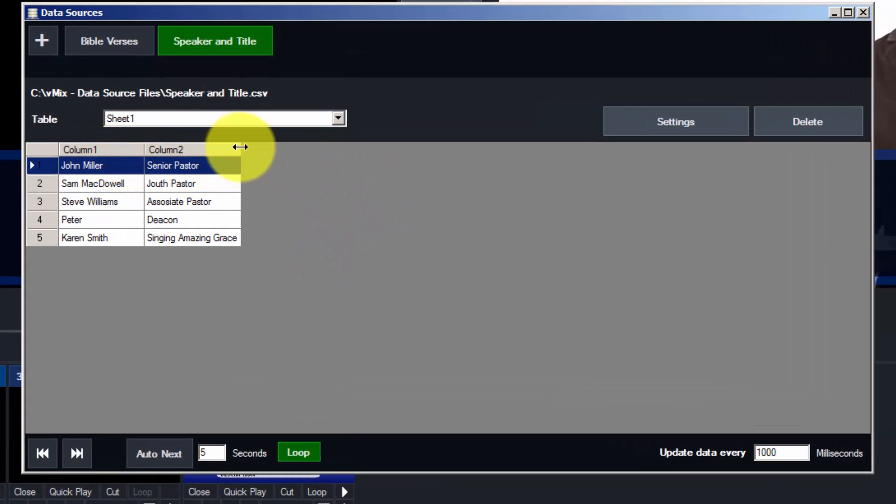
pyautogui.click(236, 146)
pyautogui.click(111, 149)
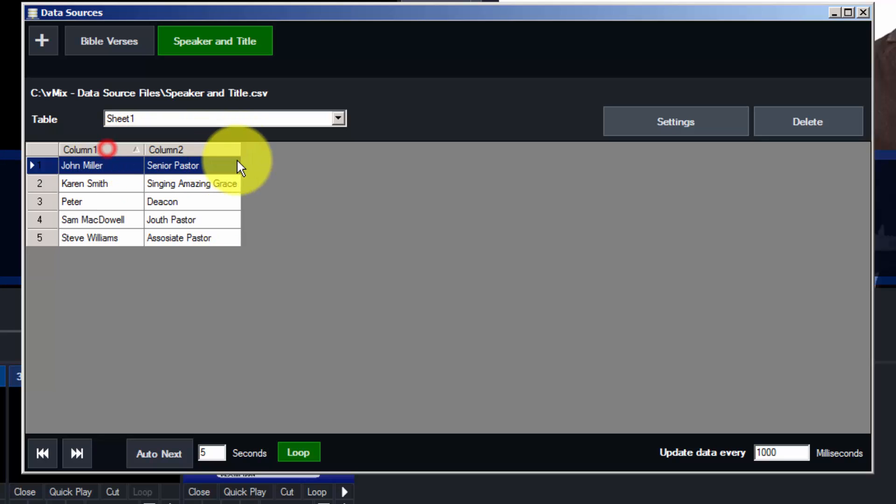
pyautogui.moveTo(239, 146); pyautogui.dragTo(289, 157)
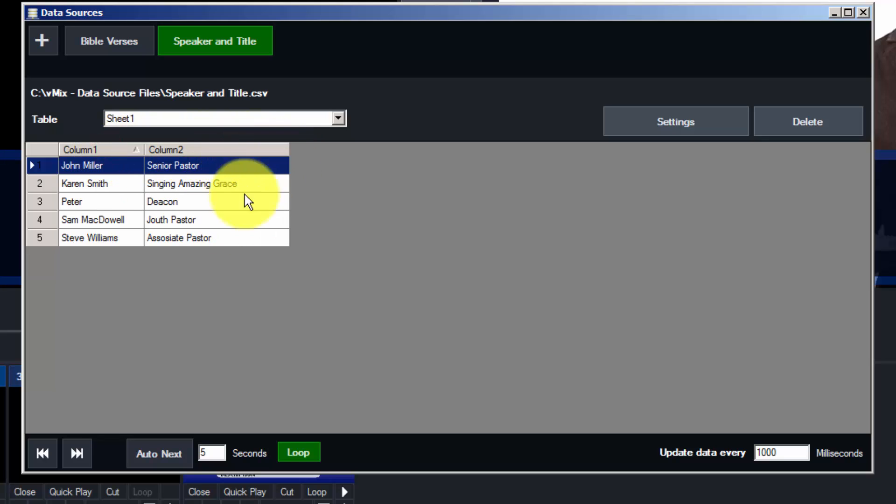
# - Browse the four speaker rows and compare them with the Bible Verses data
pyautogui.click(102, 183)
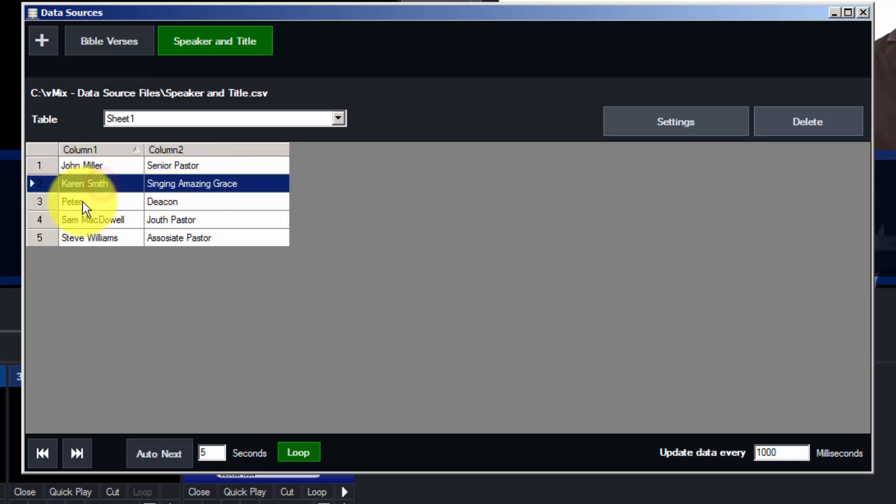
pyautogui.click(94, 202)
pyautogui.click(97, 220)
pyautogui.click(101, 238)
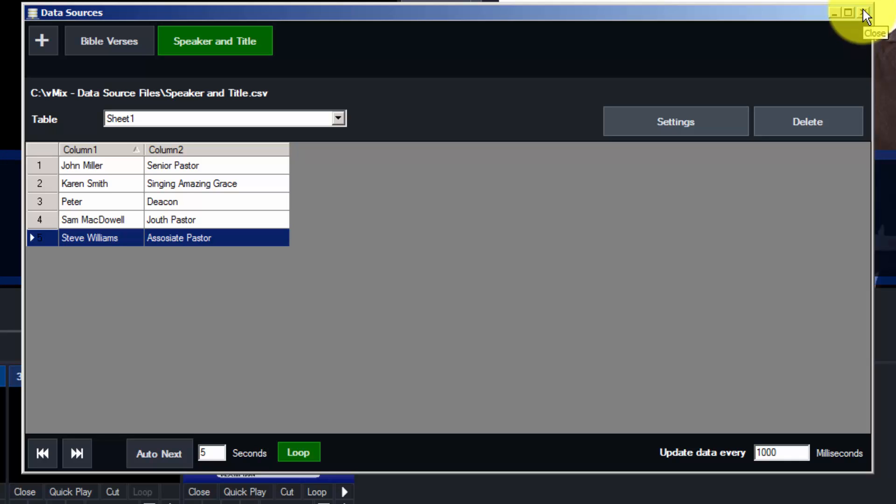
pyautogui.click(111, 40)
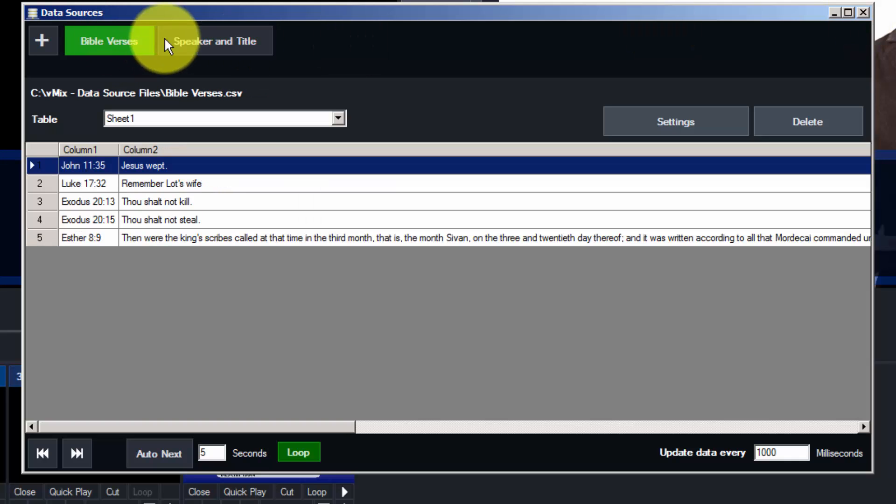
pyautogui.click(208, 40)
pyautogui.click(126, 40)
pyautogui.click(200, 41)
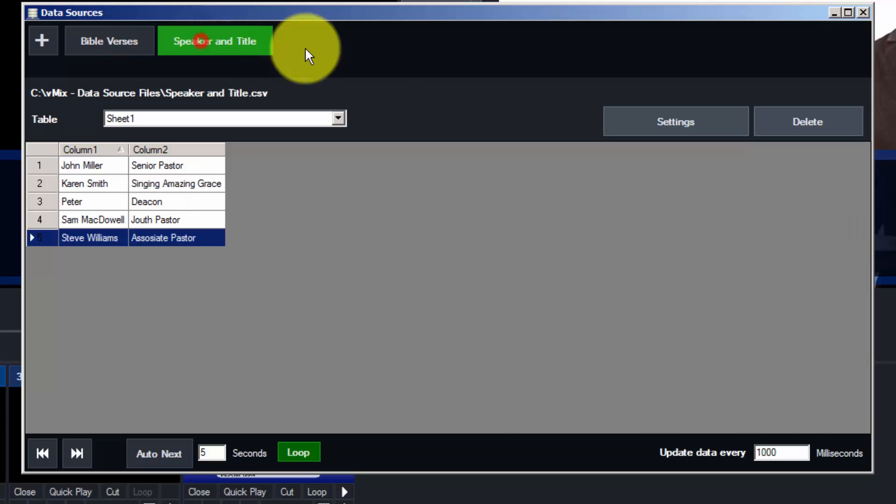
# - Close the Data Sources manager and choose Speaker and Title as the headline's data source
pyautogui.click(863, 12)
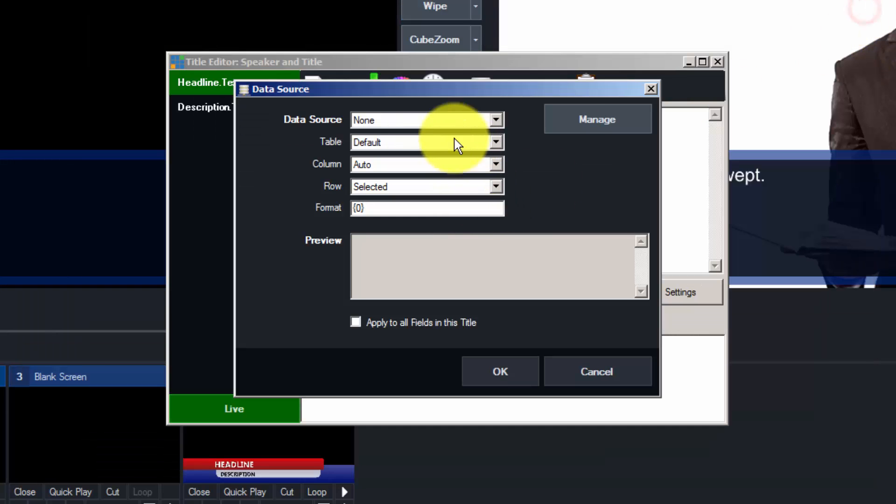
pyautogui.click(401, 120)
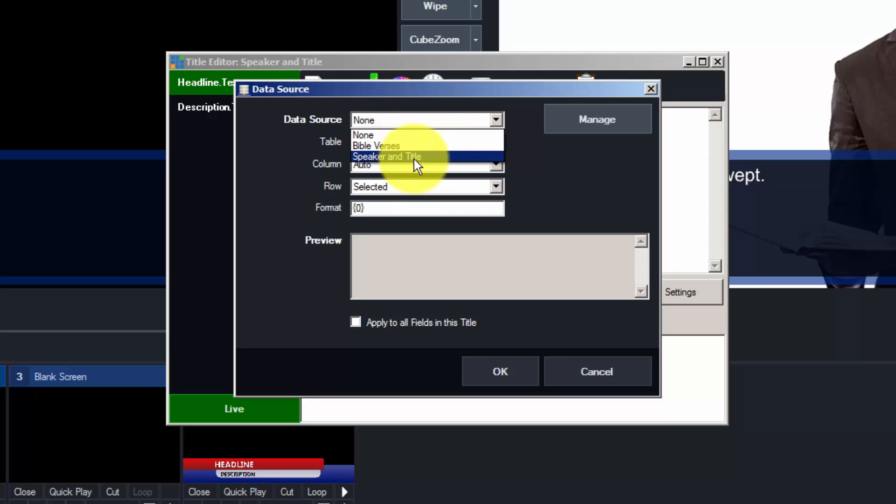
pyautogui.click(427, 154)
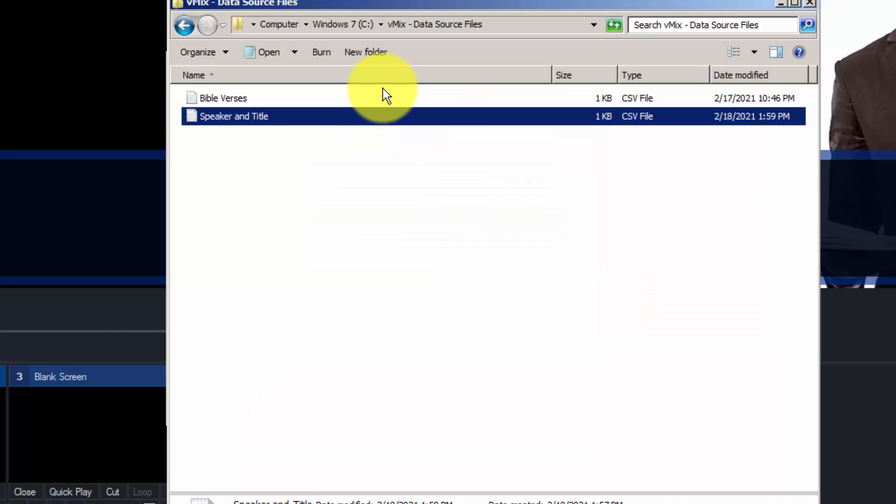
# - Open Speaker and Title.csv in Notepad and append test fields to line 1
pyautogui.doubleClick(266, 117)
pyautogui.moveTo(315, 102); pyautogui.dragTo(190, 101)
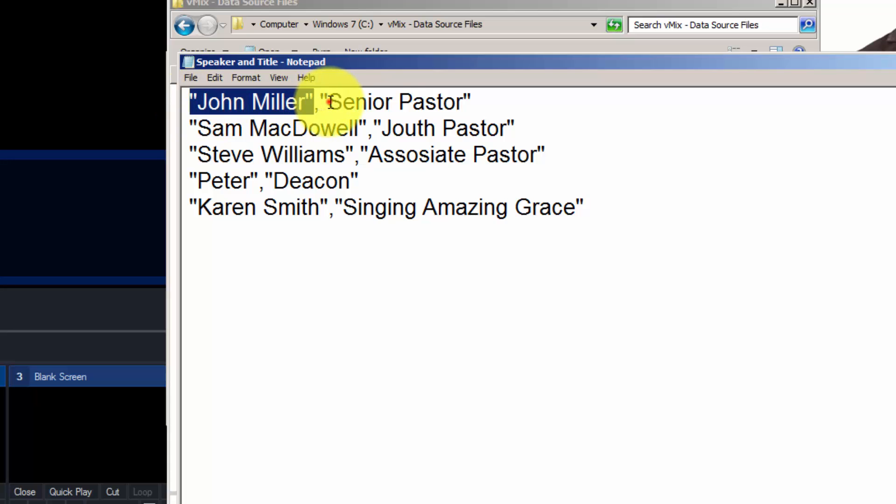
pyautogui.moveTo(327, 102); pyautogui.dragTo(465, 99)
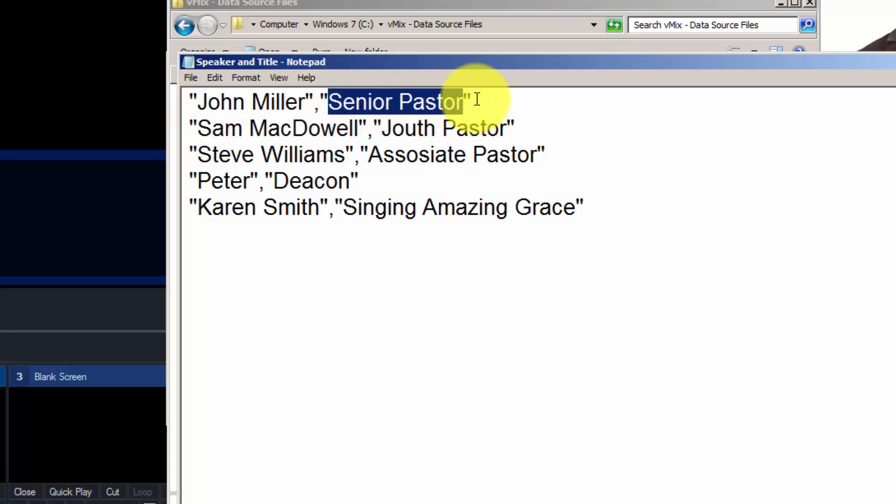
pyautogui.click(477, 99)
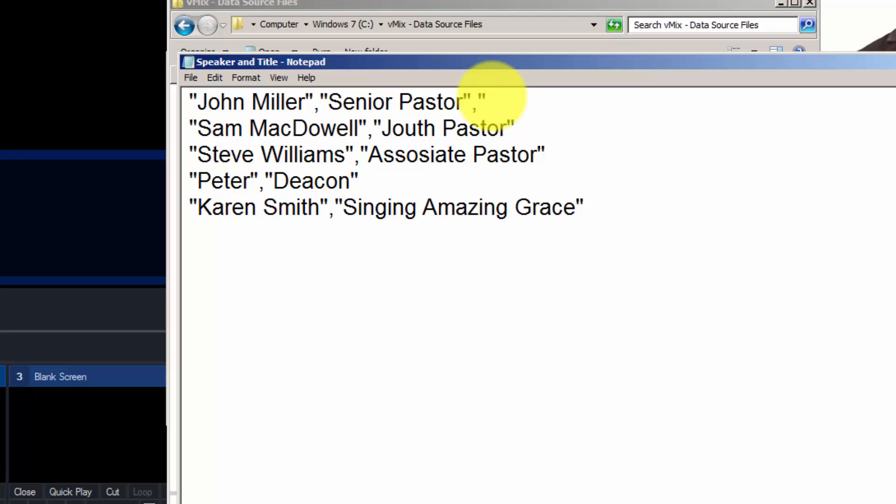
pyautogui.write(',"ksjad",')
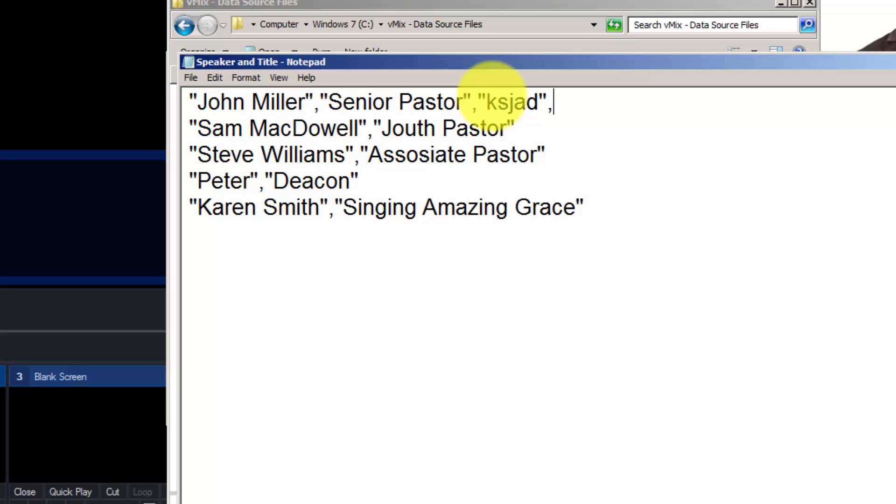
pyautogui.write('"lal al lk')
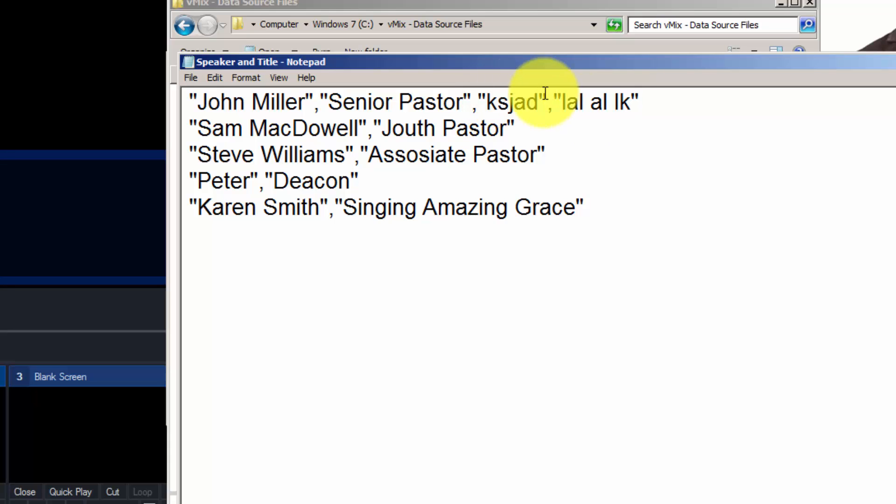
# - Remove the test fields, close Notepad without saving, and minimize Explorer
pyautogui.moveTo(646, 98); pyautogui.dragTo(146, 80)
pyautogui.moveTo(570, 139); pyautogui.dragTo(168, 130)
pyautogui.moveTo(572, 155); pyautogui.dragTo(110, 154)
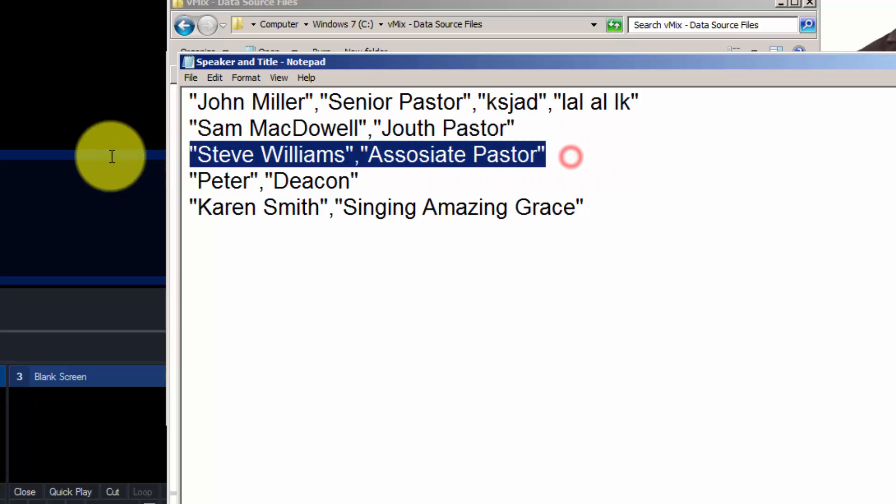
pyautogui.click(674, 114)
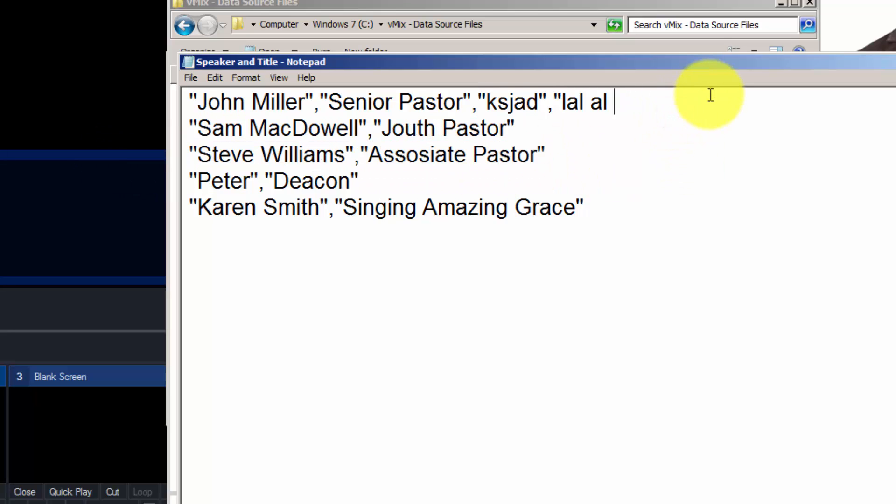
pyautogui.press('BackSpace')
pyautogui.press('BackSpace')
pyautogui.press('BackSpace')
pyautogui.press('BackSpace')
pyautogui.press('BackSpace')
pyautogui.press('BackSpace')
pyautogui.press('BackSpace')
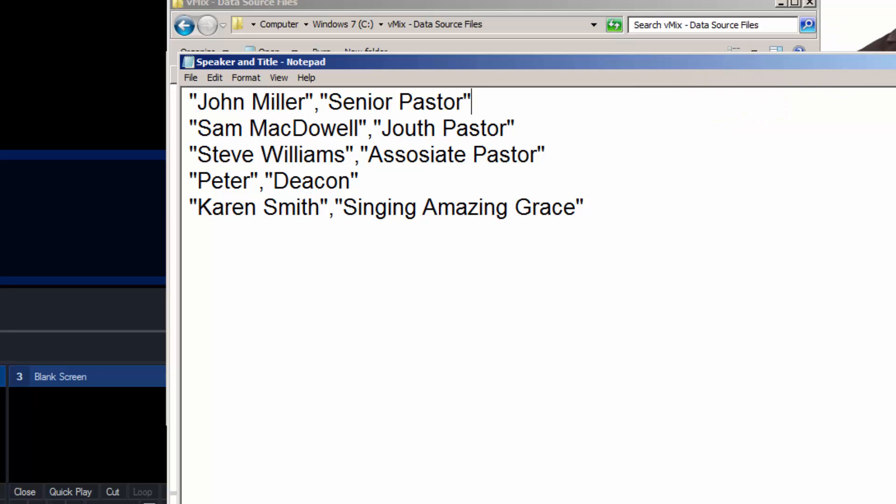
pyautogui.hotkey('alt', 'F4')
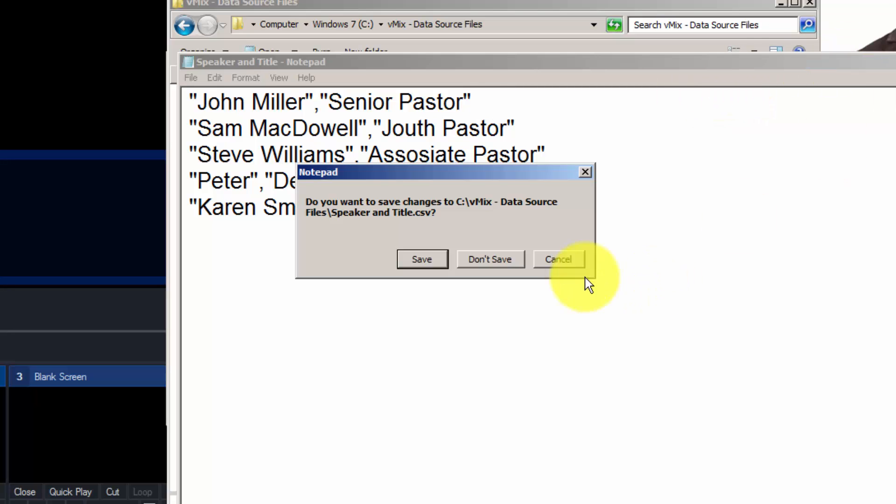
pyautogui.click(493, 256)
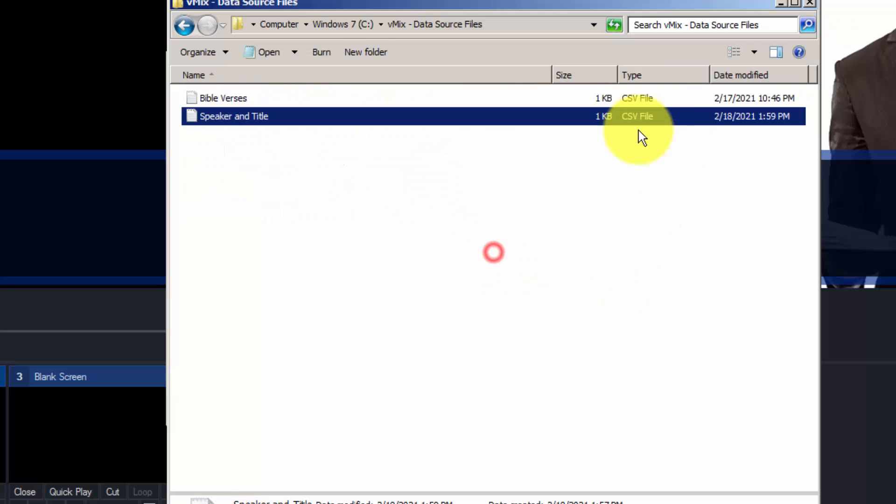
pyautogui.click(781, 4)
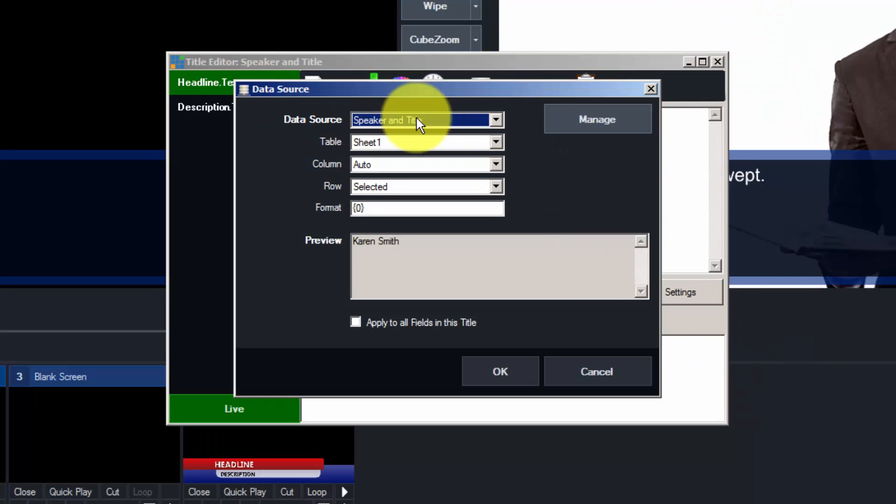
# - Bind the headline text to Column1 of the Speaker and Title data
pyautogui.click(366, 164)
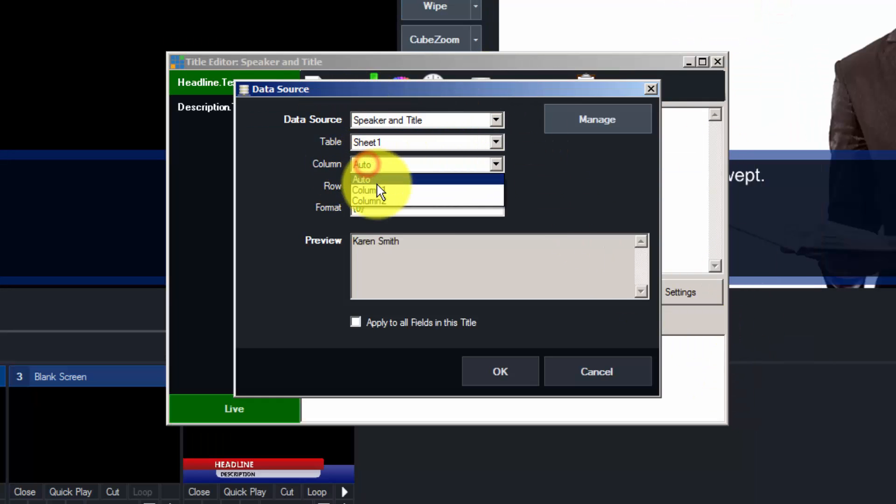
pyautogui.click(383, 190)
pyautogui.moveTo(399, 89); pyautogui.dragTo(624, 134)
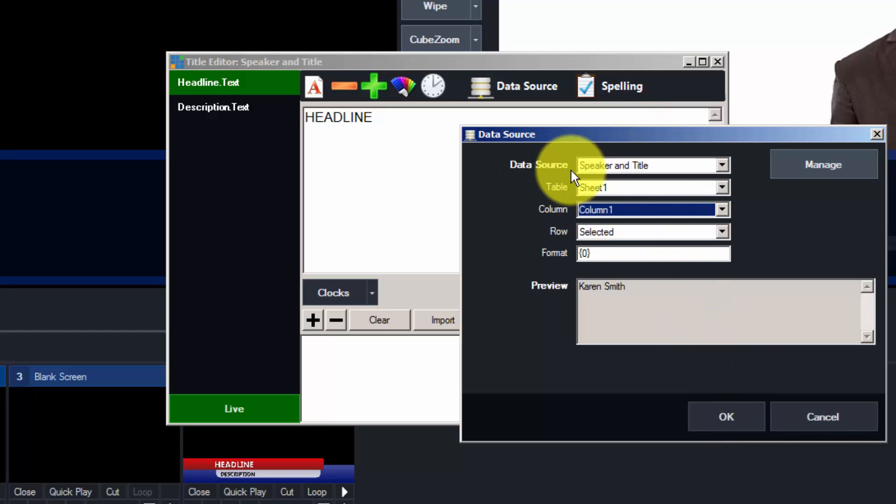
pyautogui.click(737, 418)
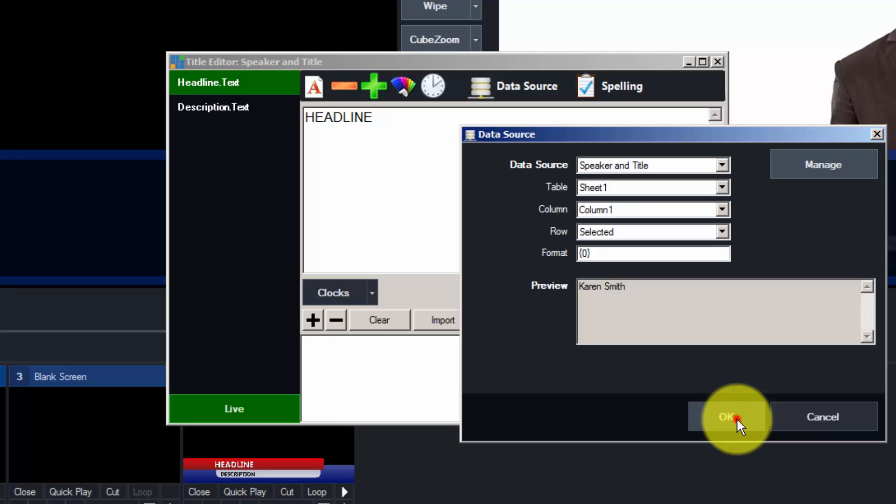
pyautogui.click(206, 104)
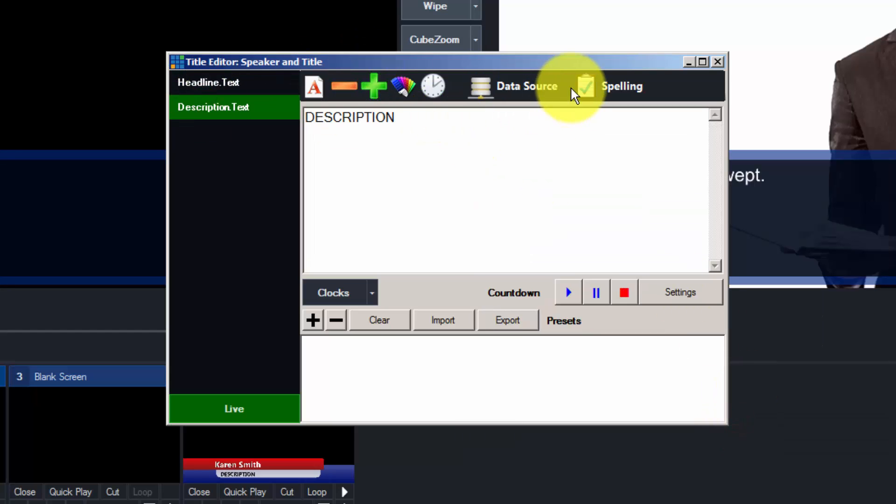
# - Bind the description to Speaker and Title Column2, then close the title editor
pyautogui.click(531, 91)
pyautogui.click(449, 121)
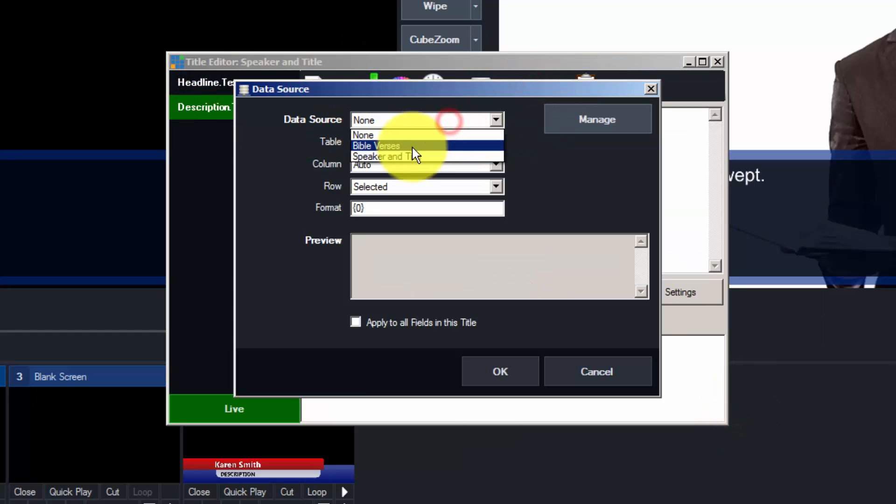
pyautogui.click(446, 157)
pyautogui.click(391, 165)
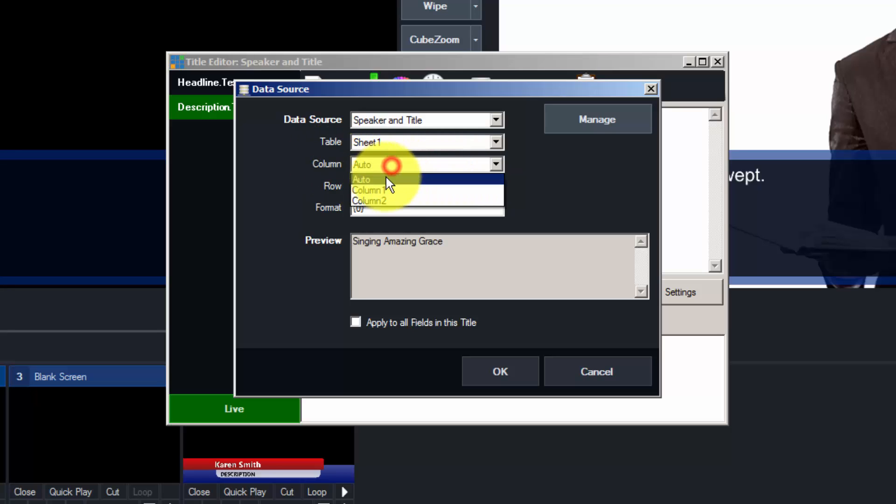
pyautogui.click(388, 201)
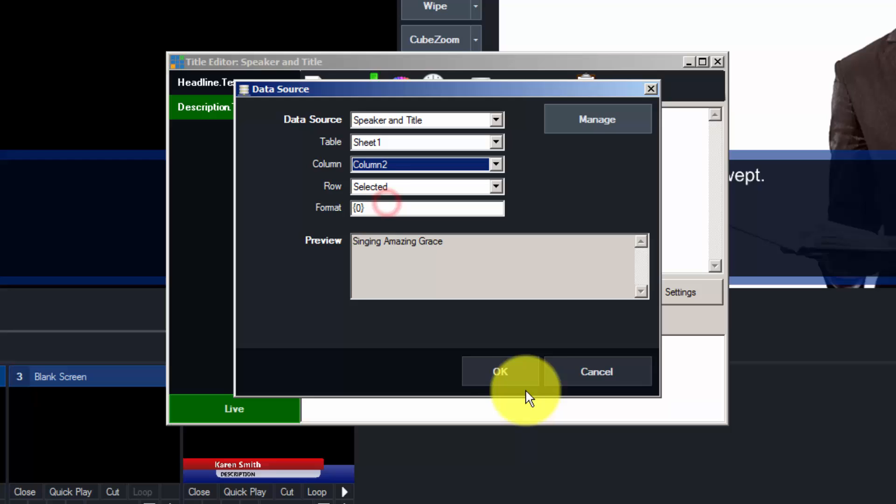
pyautogui.click(506, 368)
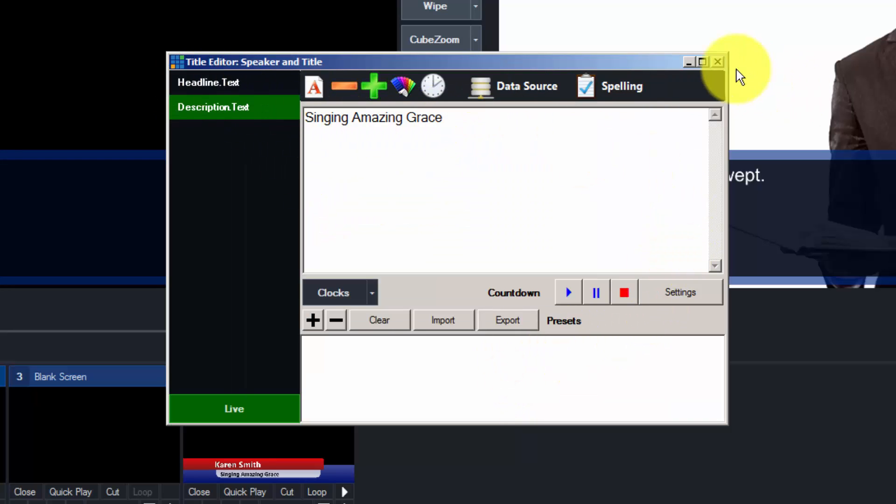
pyautogui.click(721, 66)
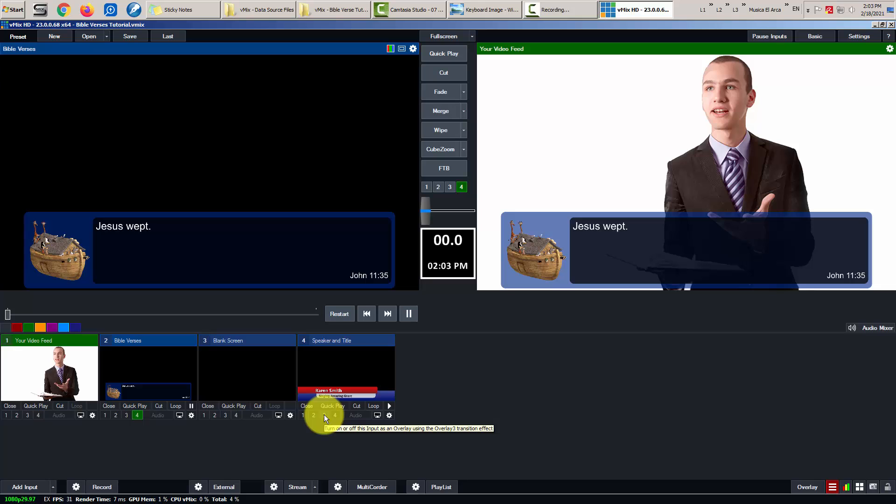
# - Show the lower third as overlay 3, remove the Bible verse overlay with F4, and retoggle overlay 3
pyautogui.click(324, 415)
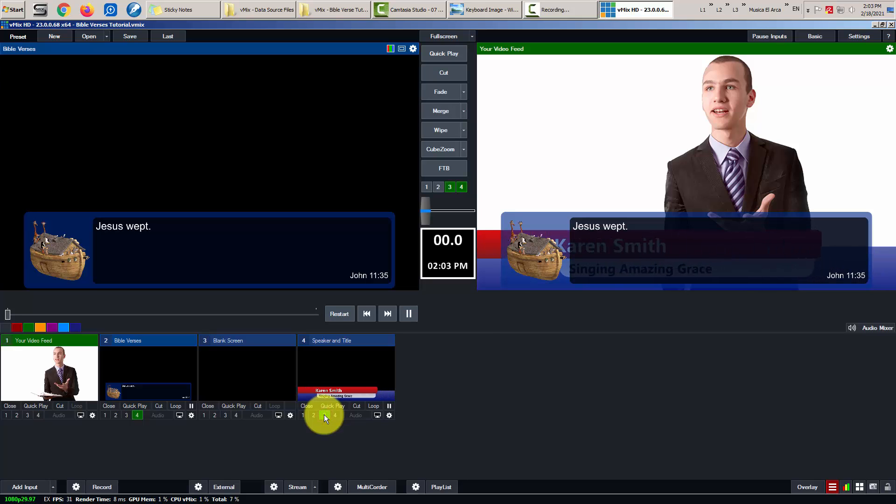
pyautogui.press('F4')
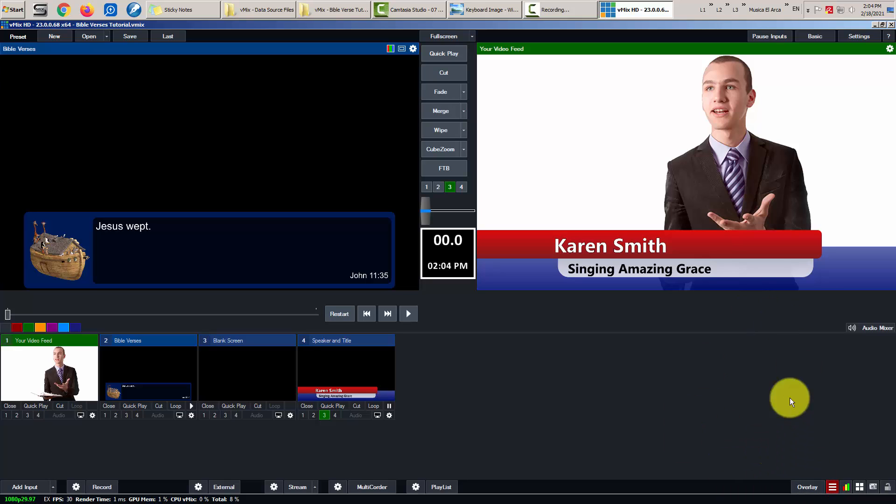
pyautogui.click(323, 415)
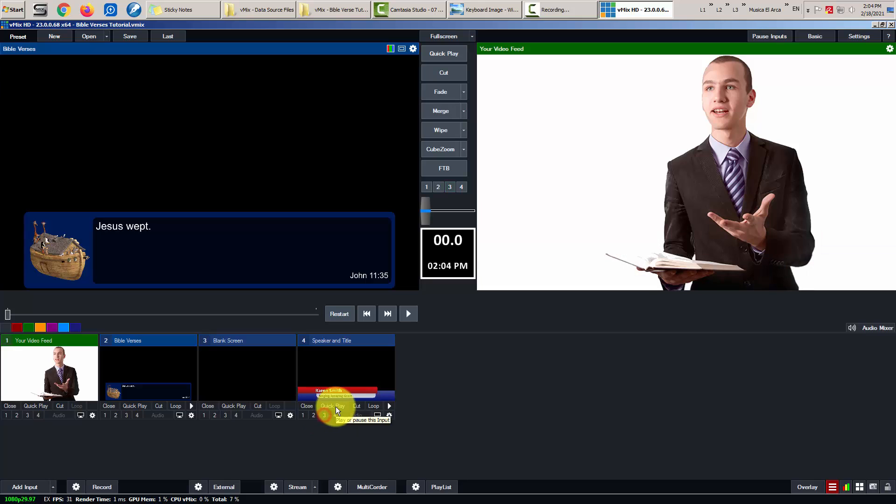
pyautogui.click(325, 415)
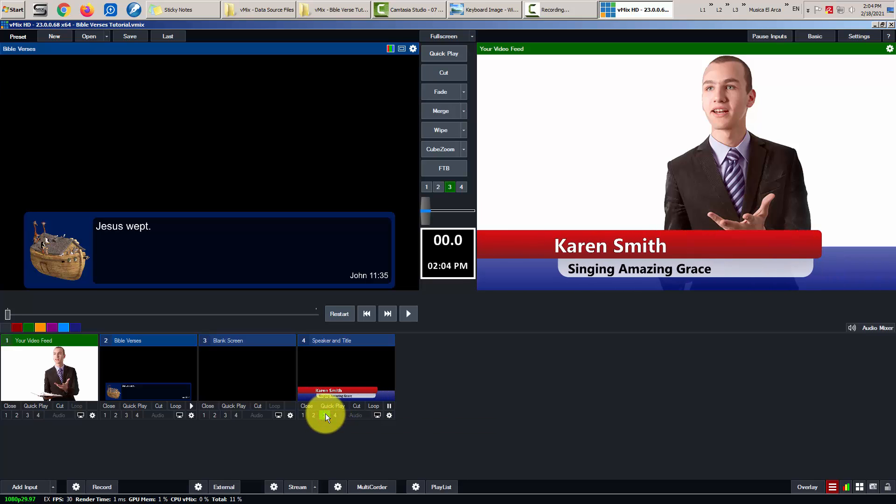
# - Set overlay number 3's duration to 5000 milliseconds in Overlay Settings
pyautogui.click(808, 489)
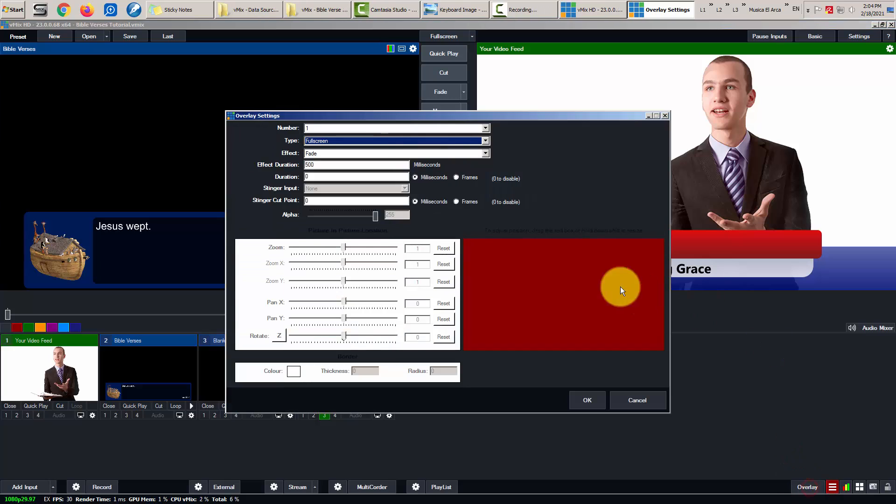
pyautogui.click(334, 128)
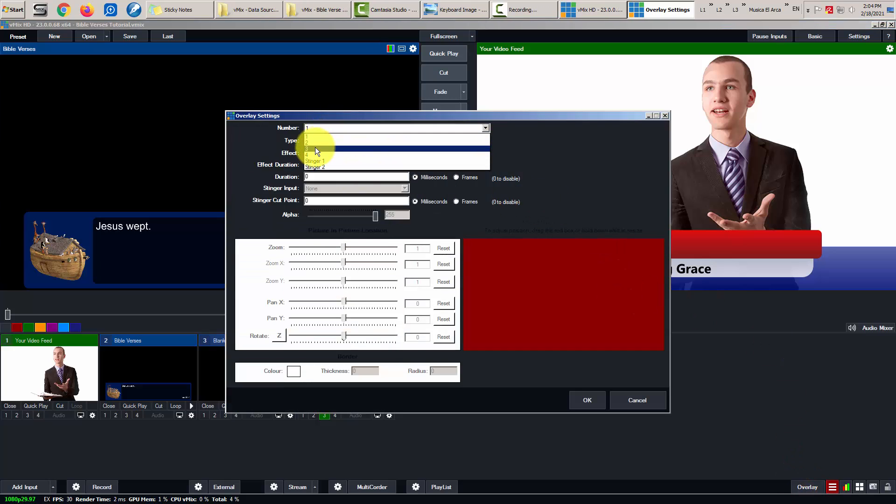
pyautogui.click(315, 148)
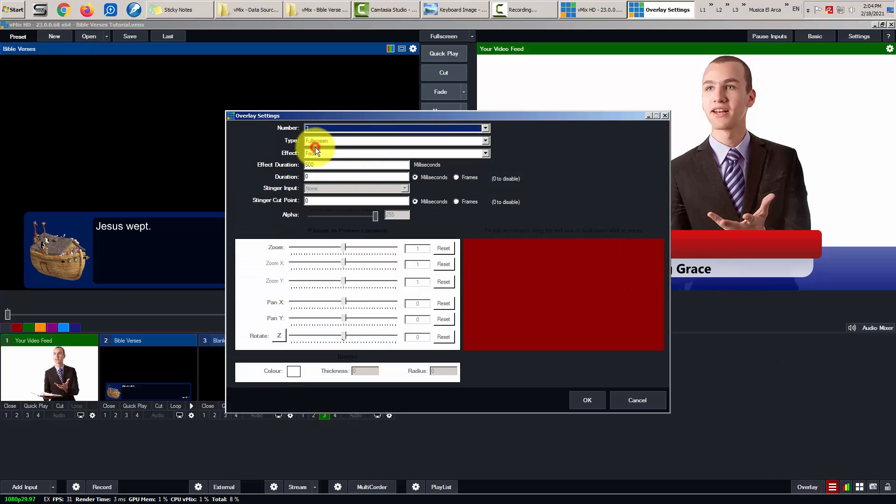
pyautogui.click(323, 177)
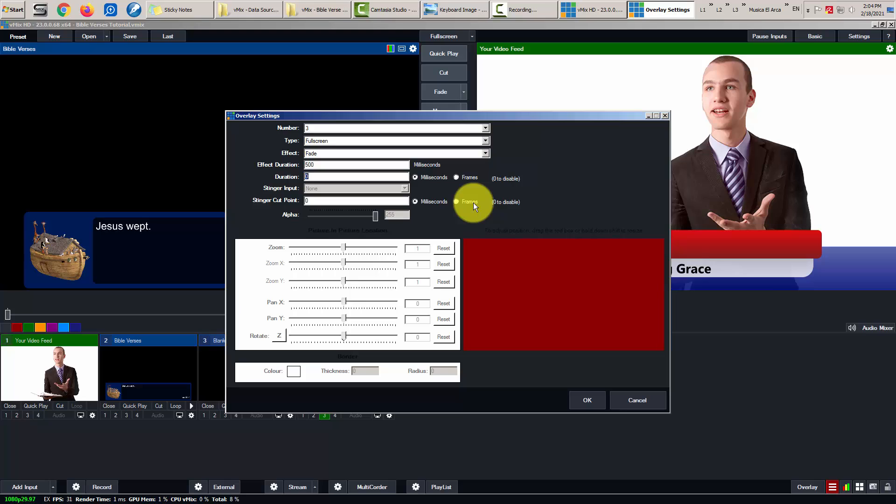
pyautogui.write('5000')
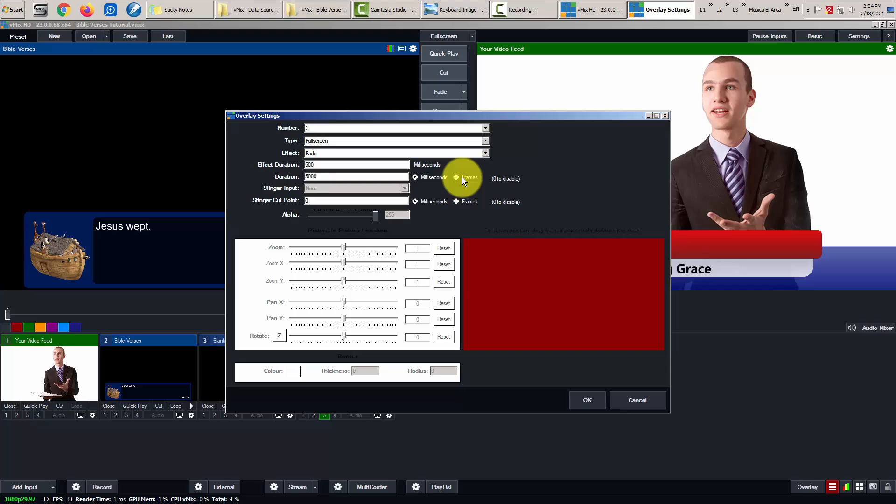
pyautogui.click(592, 402)
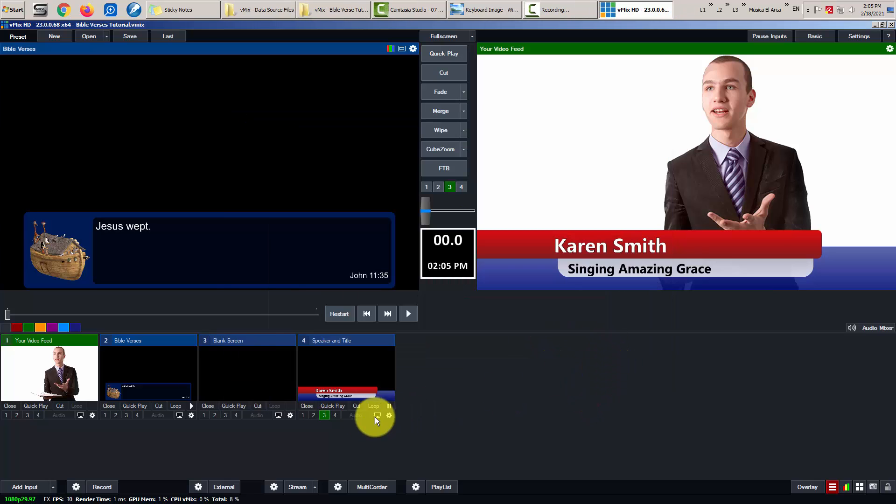
# - Toggle overlay 3 off and on to test auto-hide, and recheck Overlay Settings
pyautogui.click(323, 414)
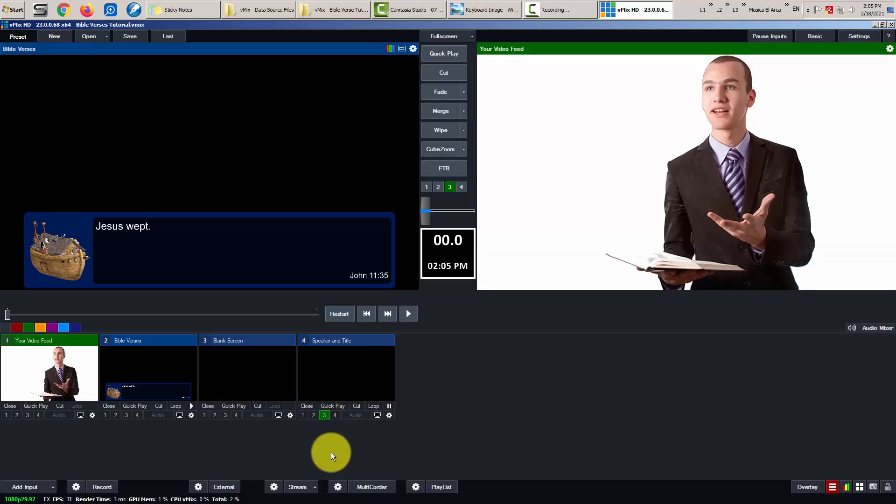
pyautogui.click(324, 414)
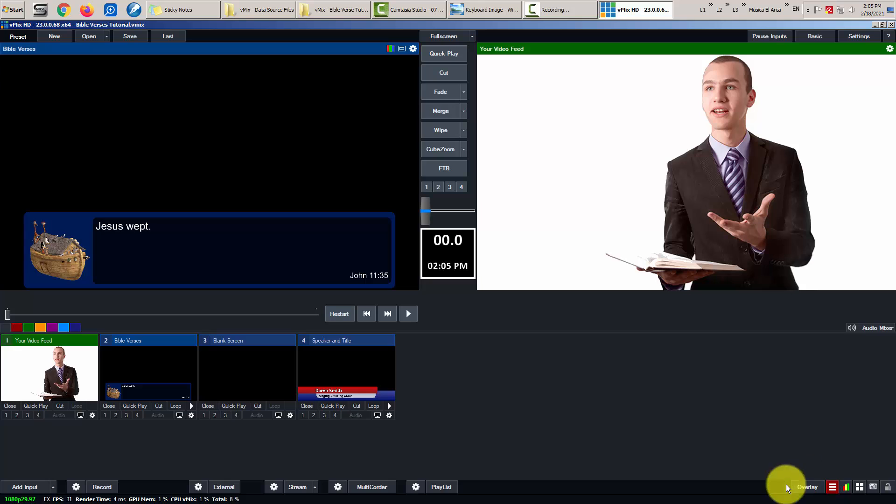
pyautogui.click(324, 415)
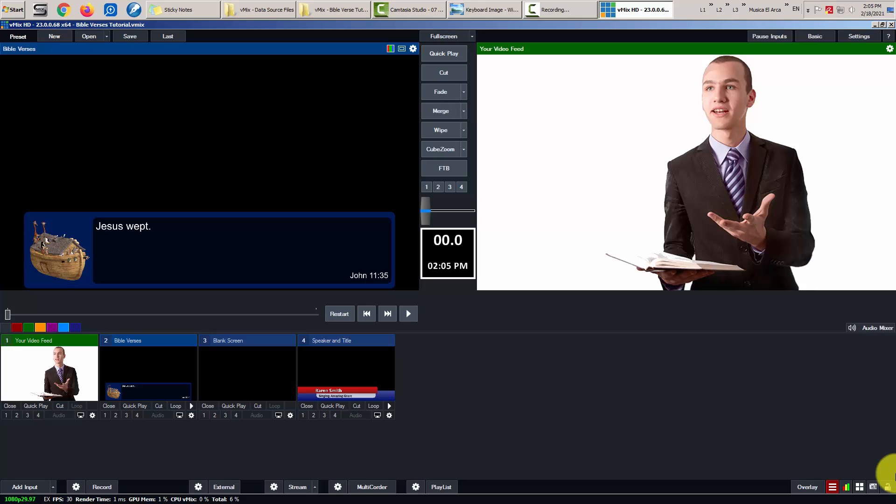
pyautogui.click(803, 487)
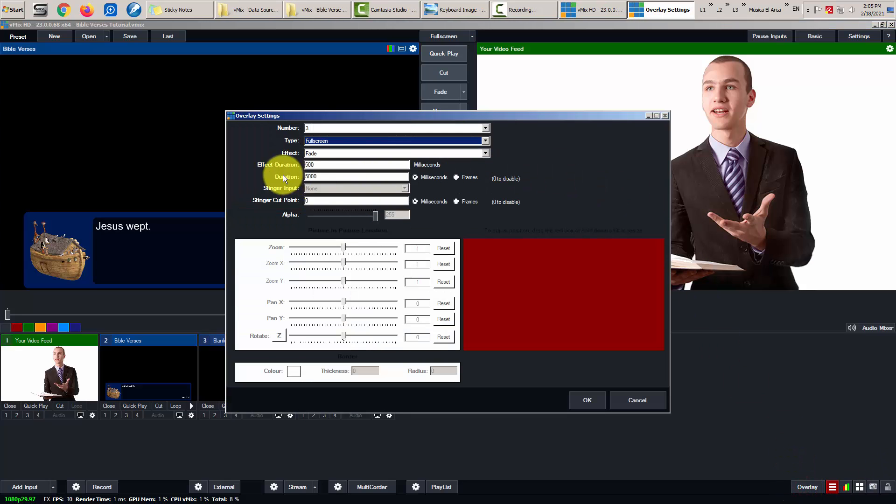
pyautogui.click(596, 397)
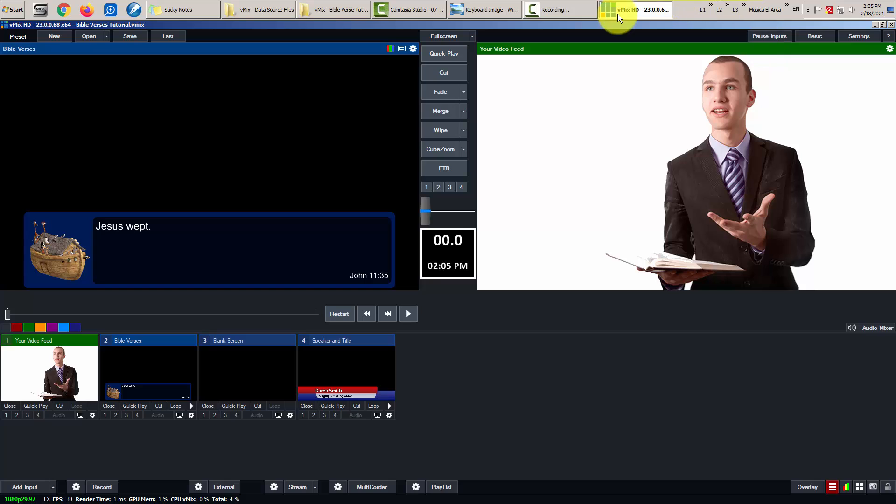
# - View the keyboard picture, retoggle the lower third in vMix, then bring the picture back
pyautogui.click(489, 7)
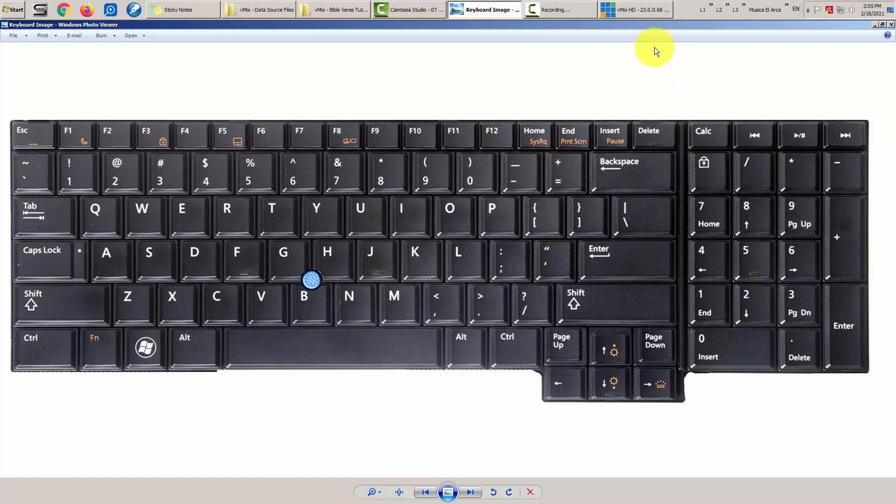
pyautogui.click(620, 10)
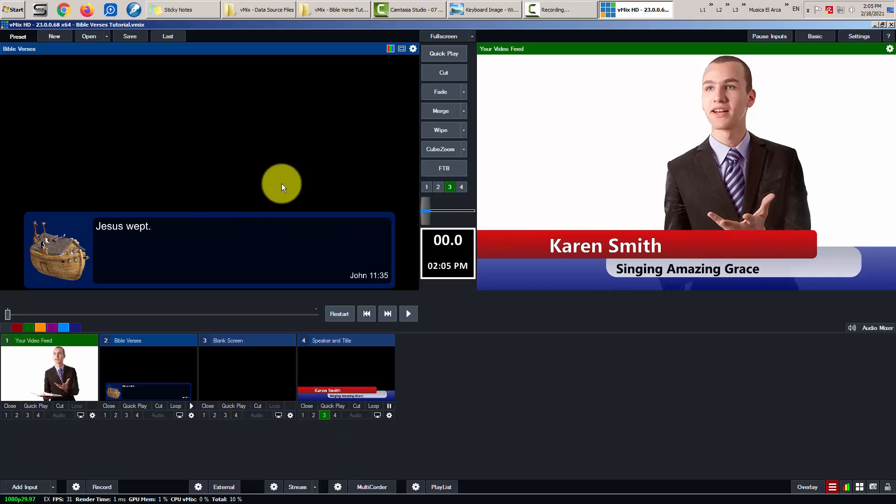
pyautogui.click(32, 403)
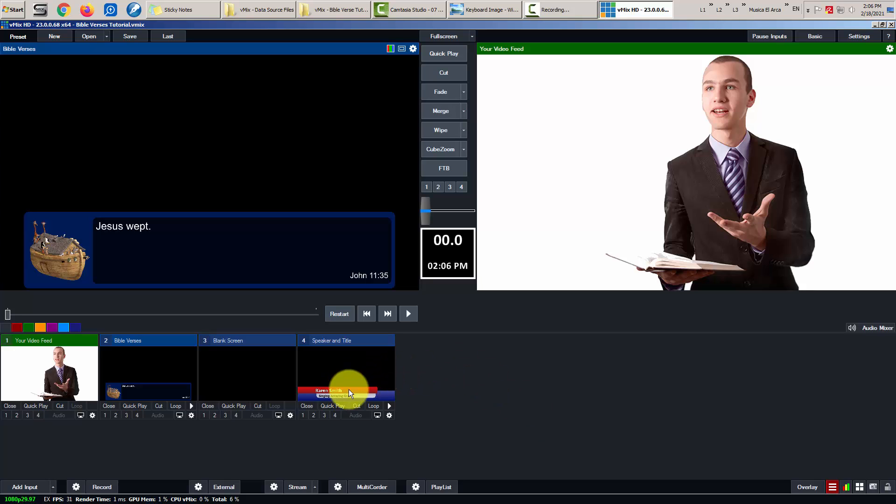
pyautogui.click(324, 415)
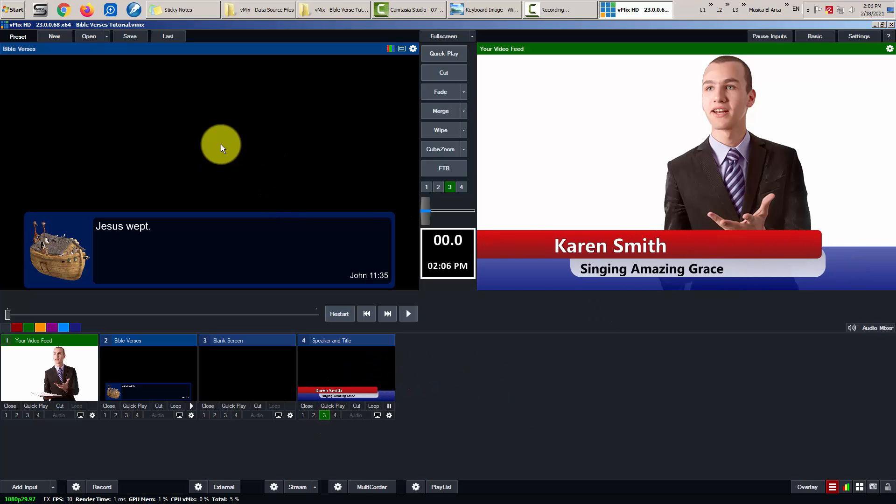
pyautogui.click(481, 10)
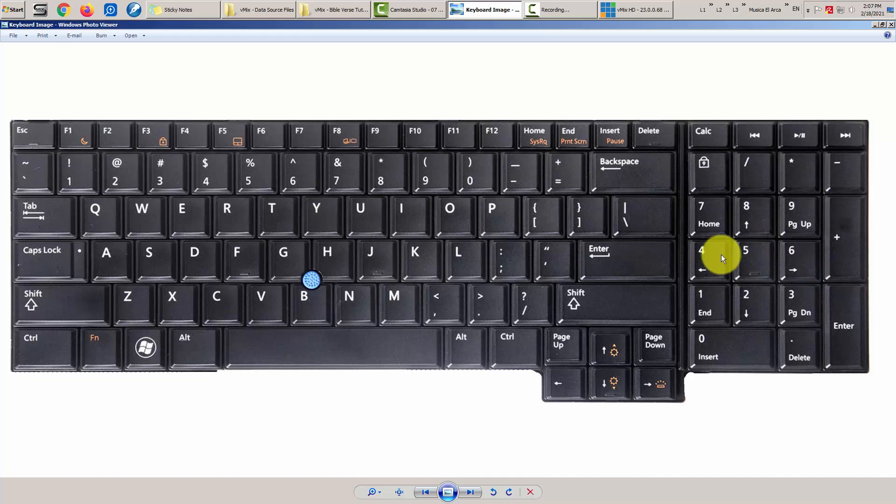
# - Minimize the keyboard picture in Photo Viewer so vMix is back in front
pyautogui.click(488, 9)
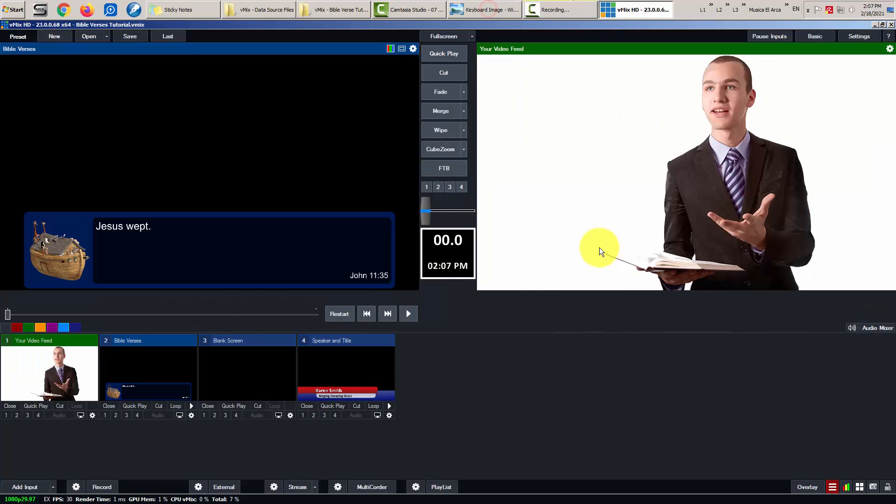
# - Start a new vMix keyboard shortcut and capture NumPad8 as its key
pyautogui.click(848, 35)
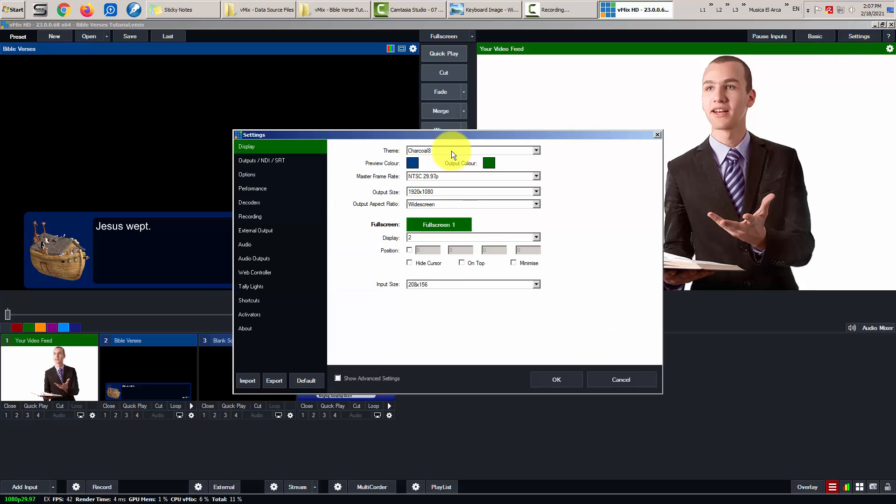
pyautogui.click(248, 301)
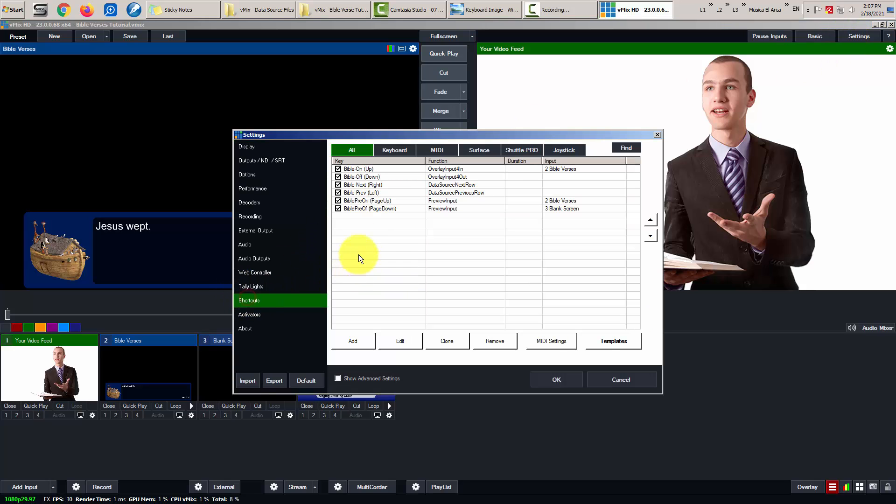
pyautogui.click(357, 340)
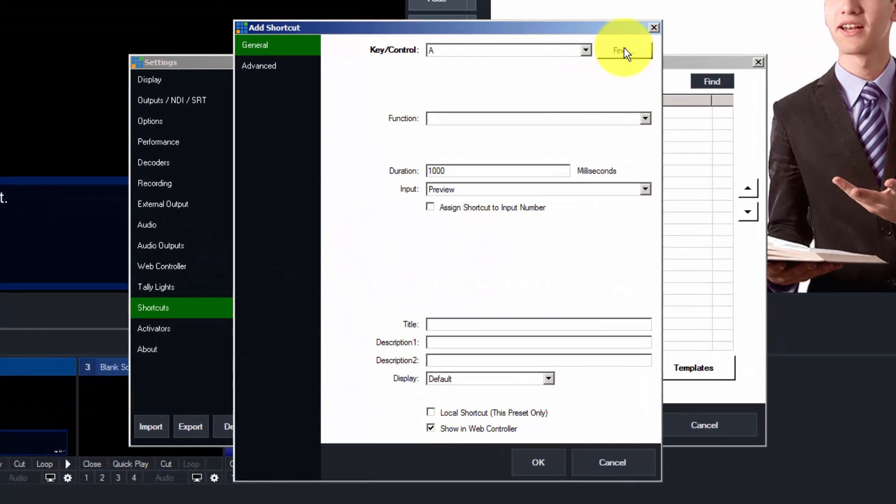
pyautogui.click(590, 98)
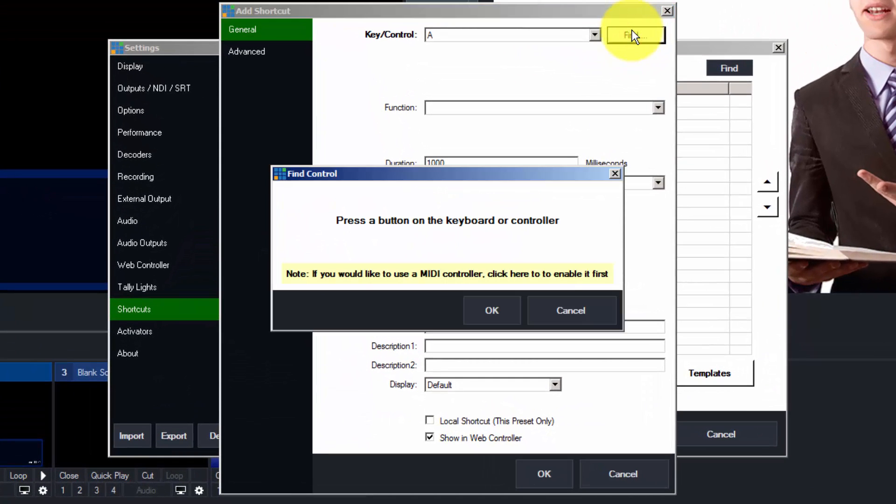
pyautogui.press('KP_8')
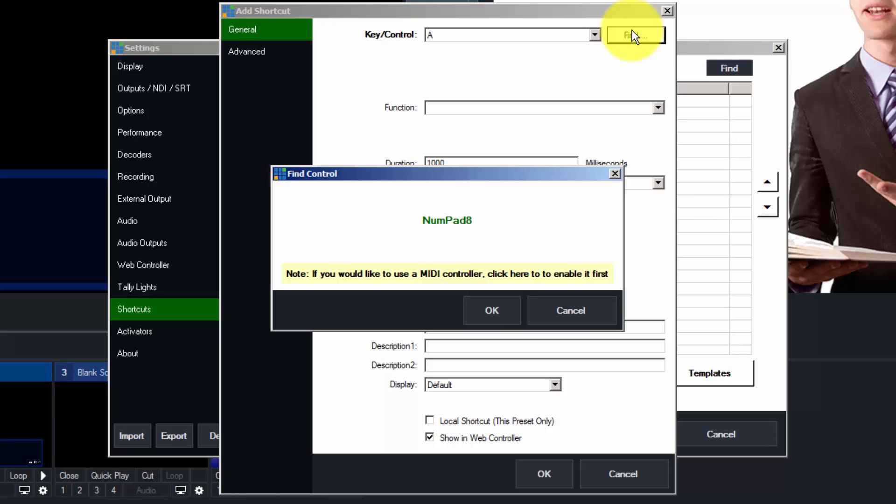
pyautogui.click(500, 306)
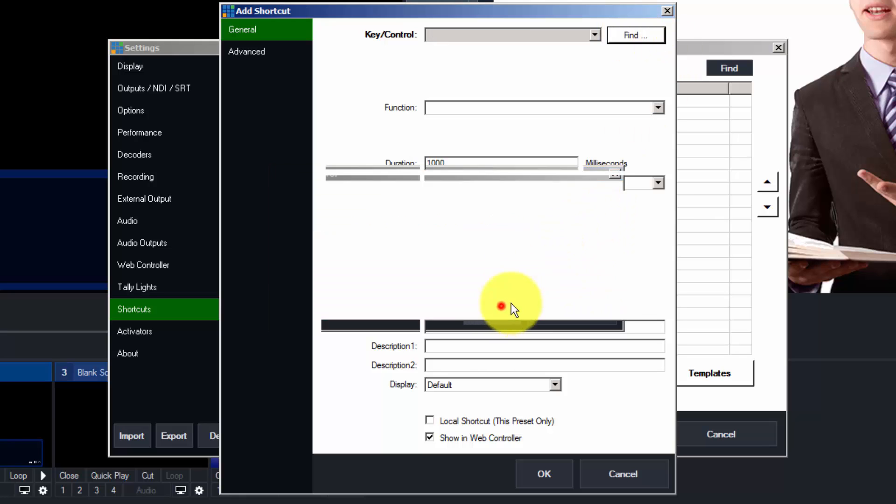
# - Assign OverlayInput3In on input 4 Speaker and Title and save the NumPad8 shortcut
pyautogui.click(658, 107)
pyautogui.click(443, 294)
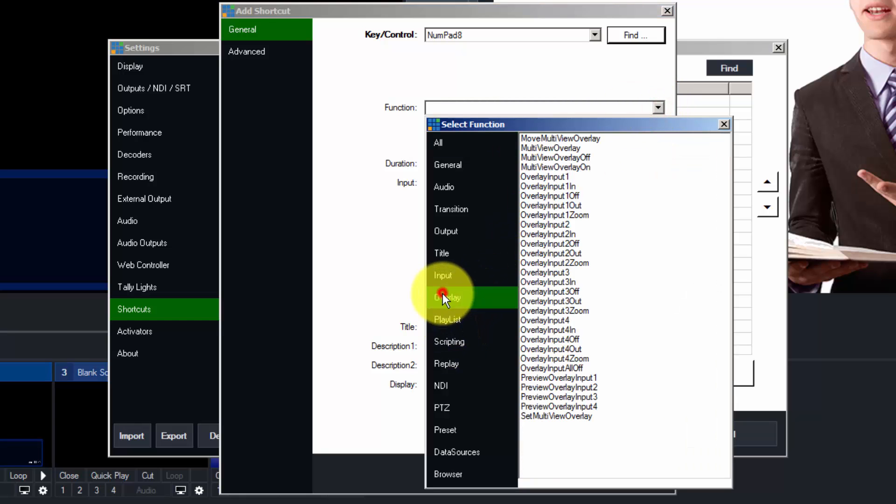
pyautogui.doubleClick(567, 281)
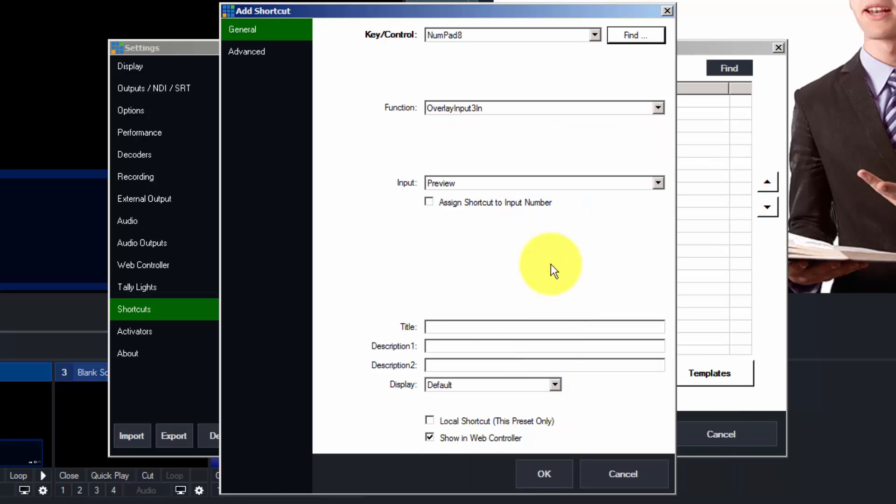
pyautogui.click(503, 184)
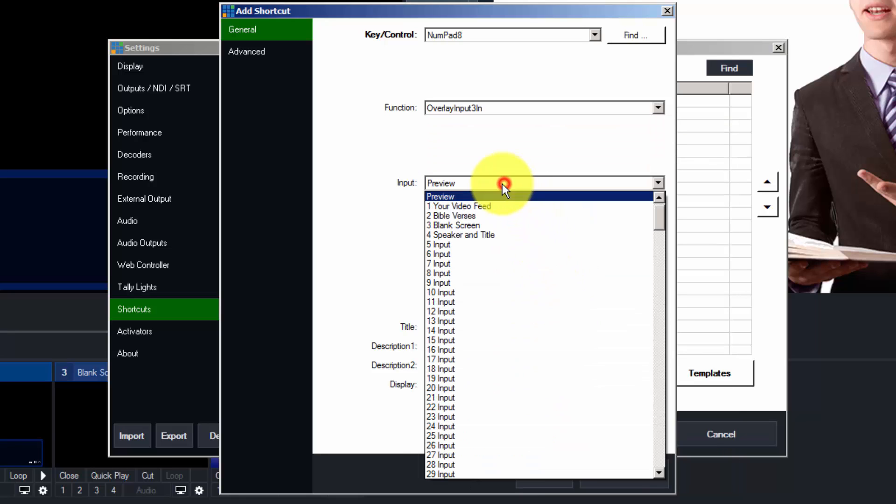
pyautogui.click(501, 234)
pyautogui.click(452, 325)
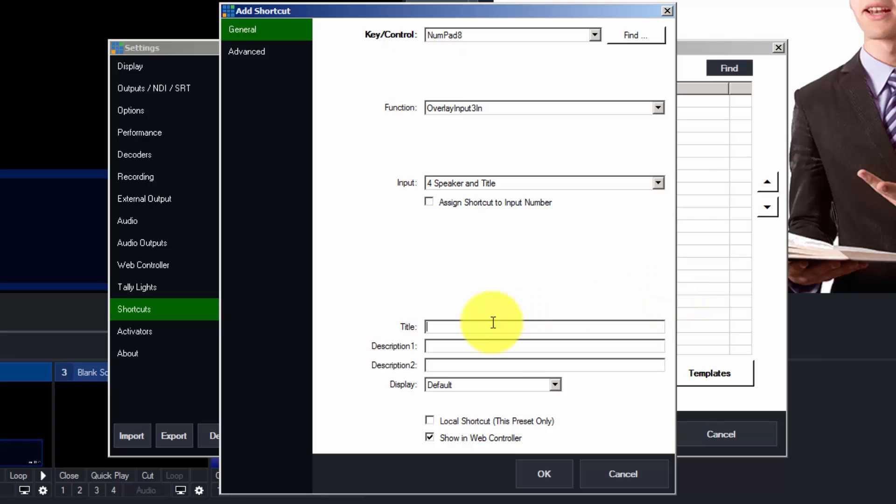
pyautogui.click(559, 472)
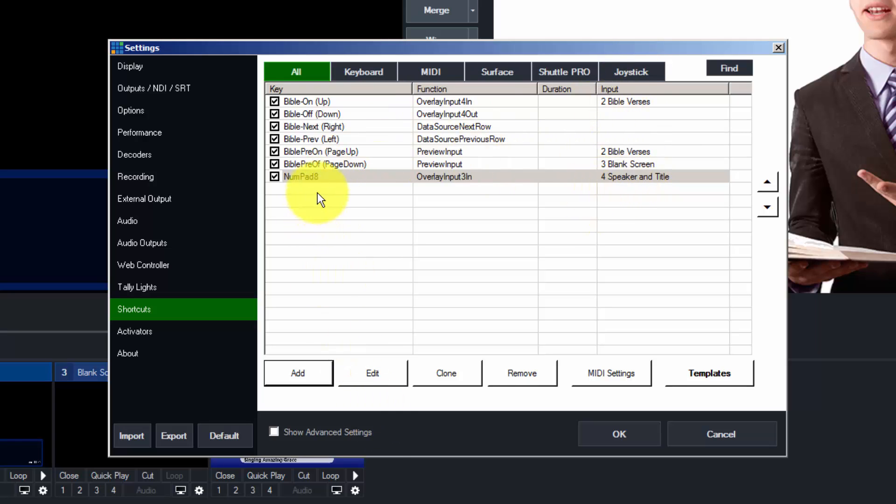
# - Give the NumPad8 shortcut a provisional title, Test
pyautogui.doubleClick(320, 175)
pyautogui.click(474, 325)
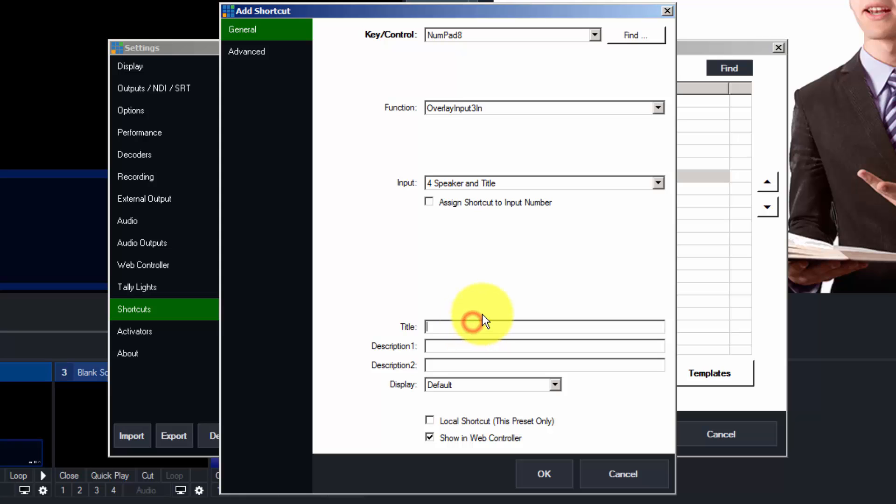
pyautogui.write('Terst')
pyautogui.click(528, 475)
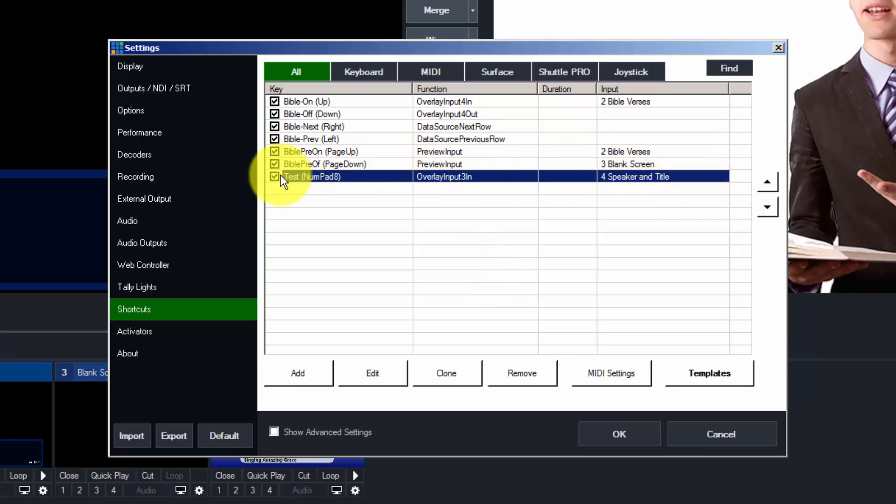
# - Retitle the NumPad8 shortcut to ShowSpeake and close Settings
pyautogui.click(378, 374)
pyautogui.doubleClick(466, 326)
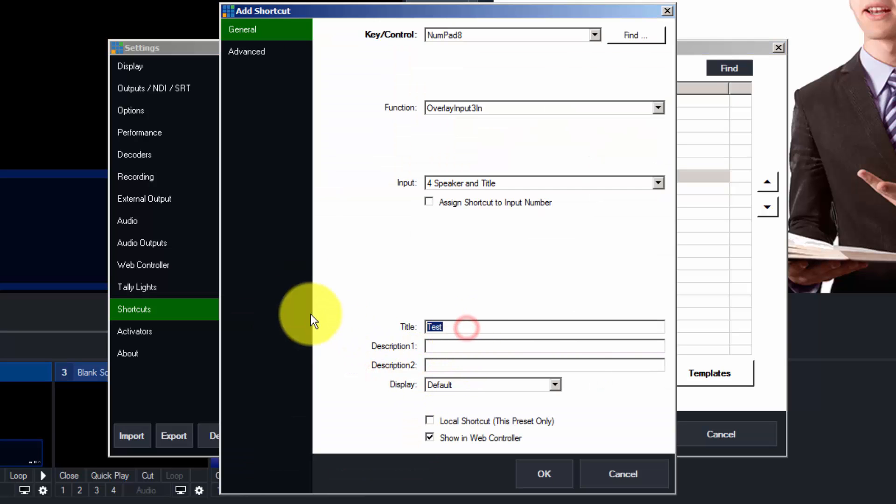
pyautogui.write('ShowSpeake')
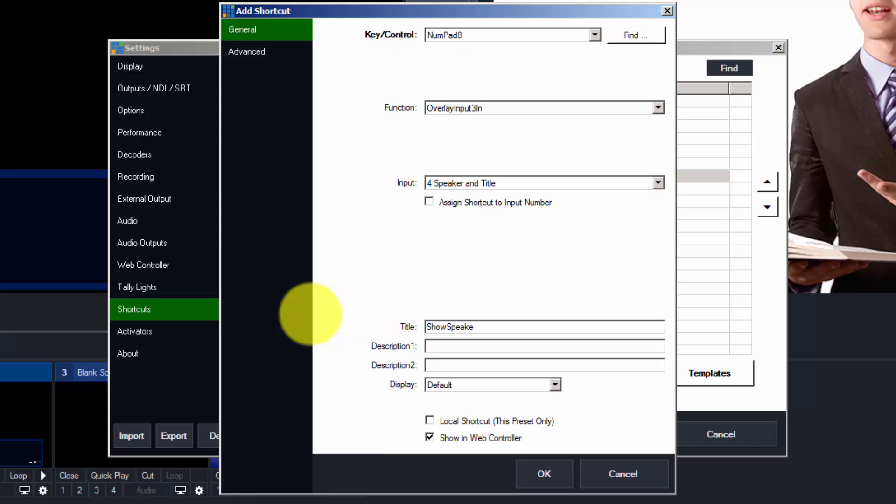
pyautogui.click(544, 473)
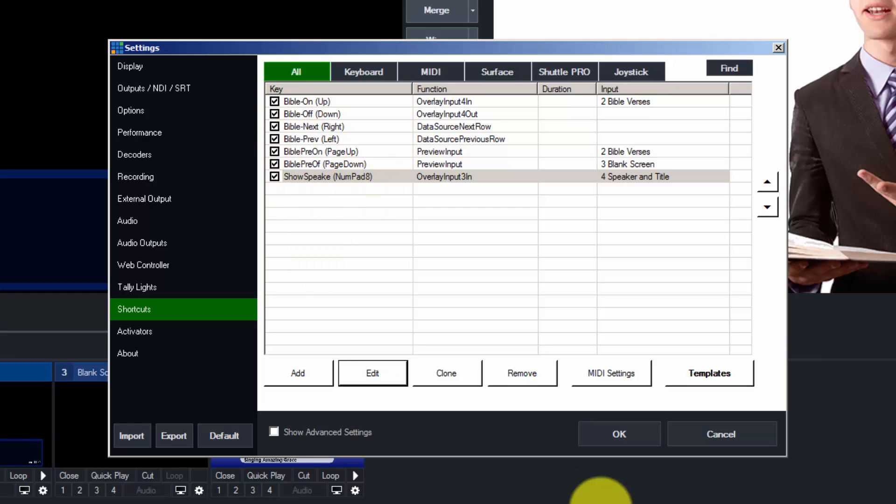
pyautogui.click(623, 438)
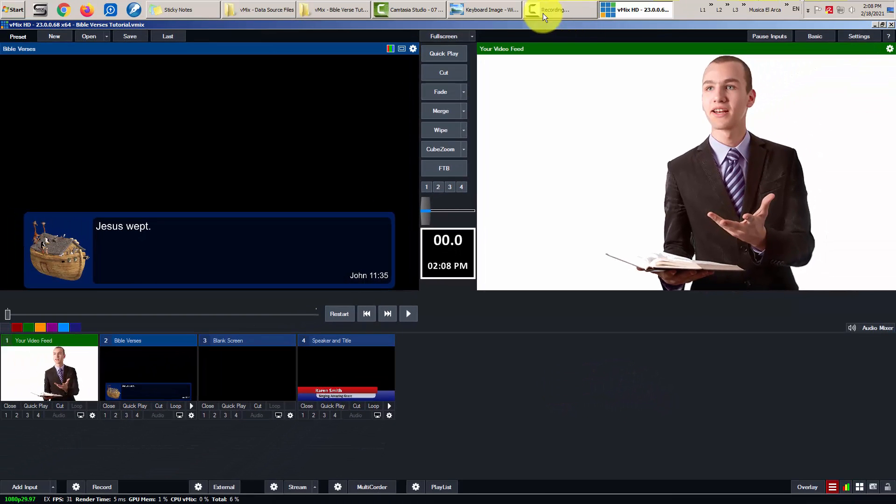
pyautogui.click(497, 8)
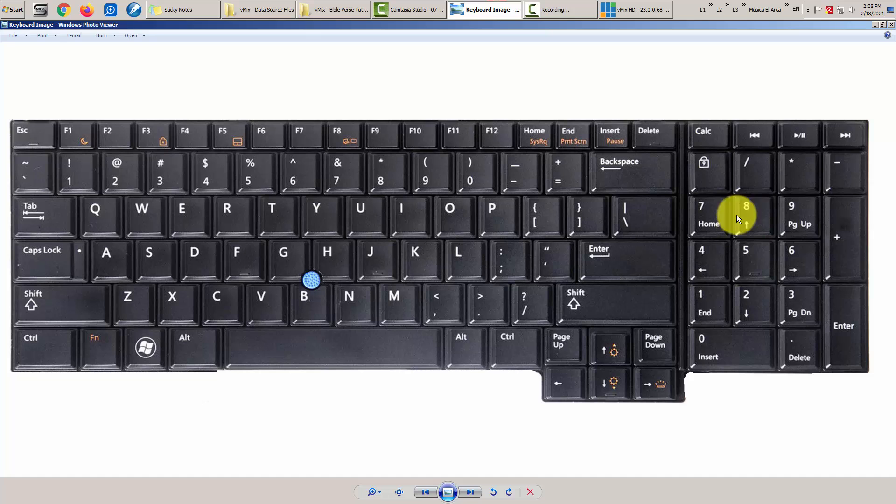
pyautogui.click(500, 8)
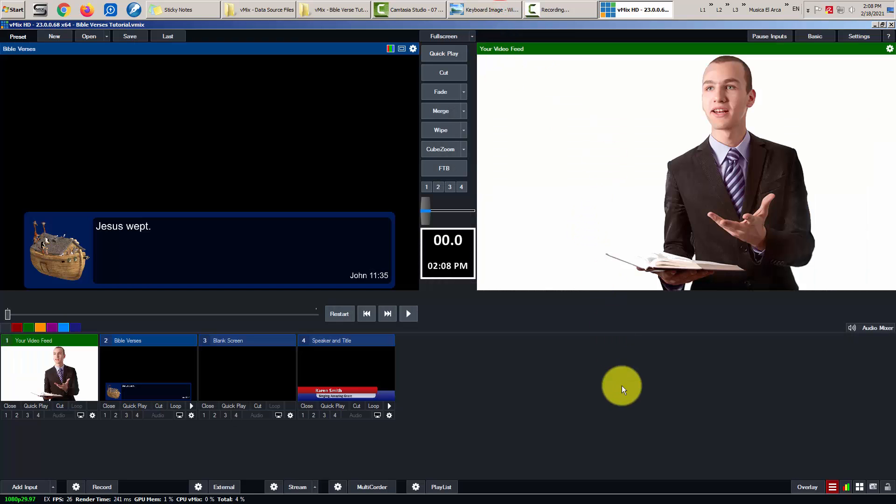
pyautogui.press('F3')
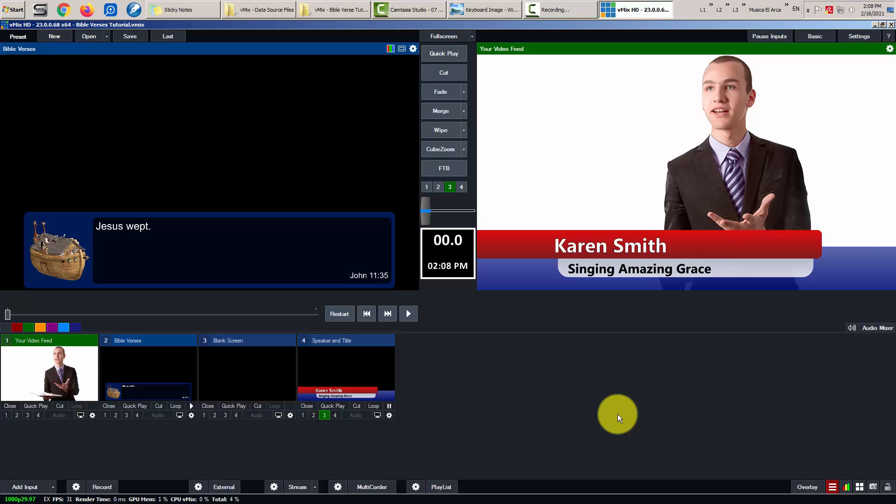
pyautogui.press('F3')
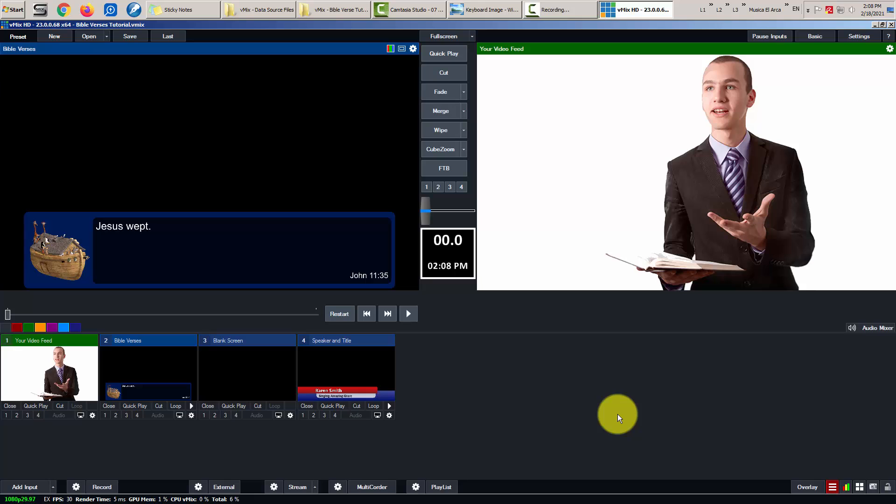
pyautogui.press('F3')
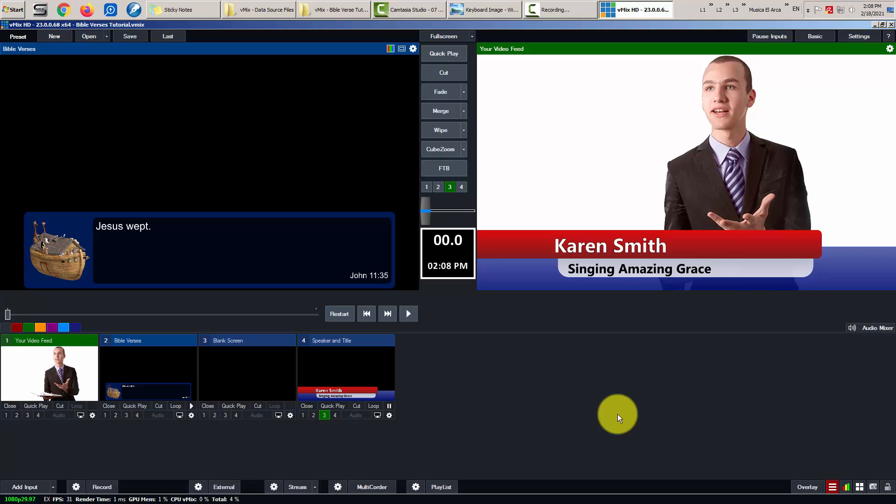
pyautogui.press('F3')
# - Start a new keyboard shortcut in Settings using the NumPad2 key
pyautogui.click(862, 37)
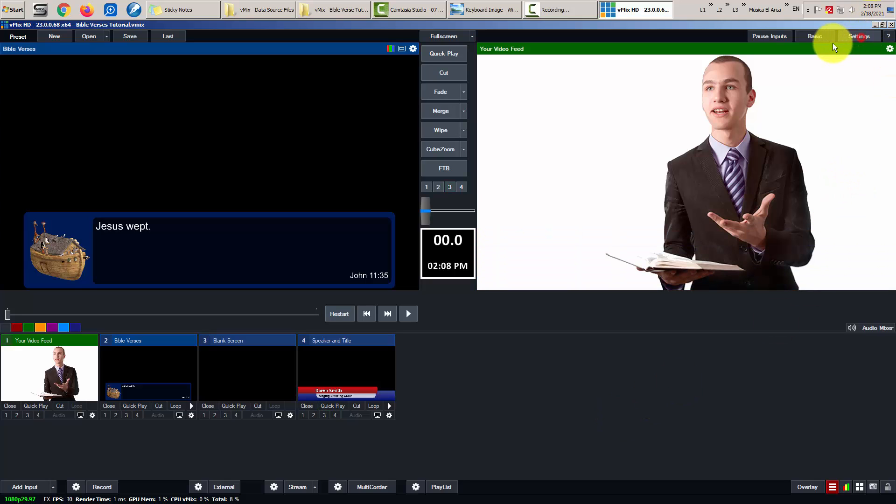
pyautogui.click(249, 300)
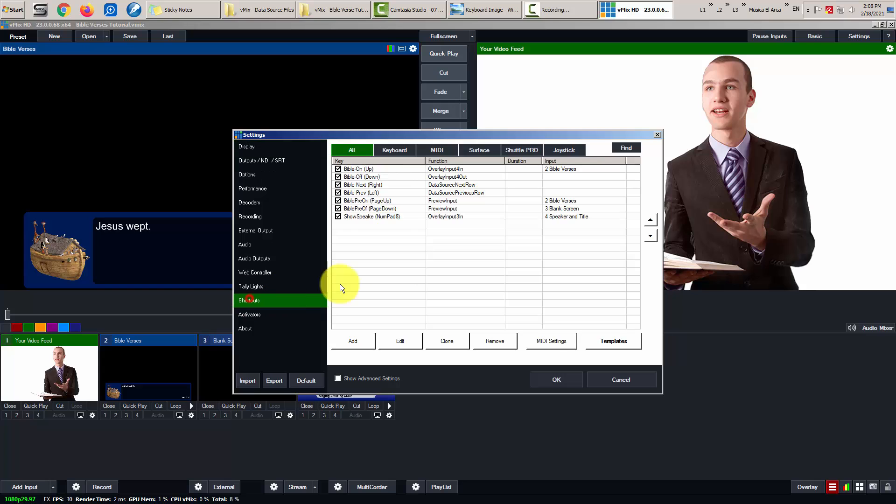
pyautogui.click(358, 341)
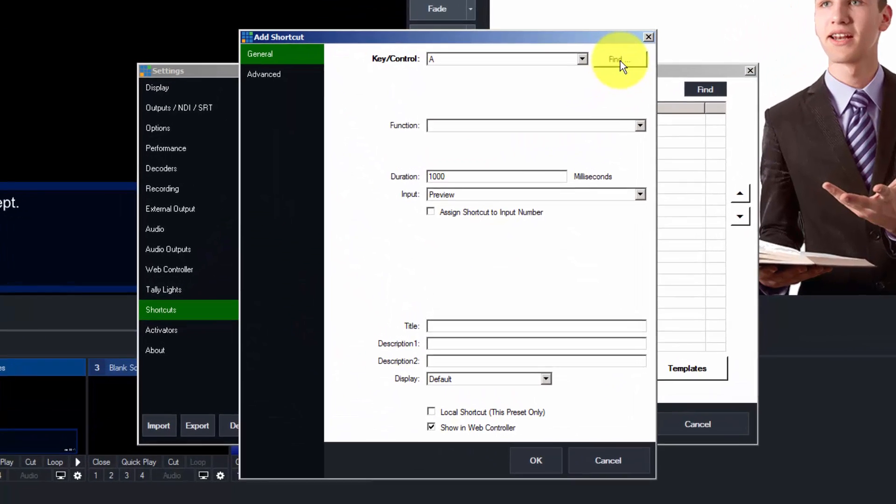
pyautogui.click(566, 127)
pyautogui.press('KP_2')
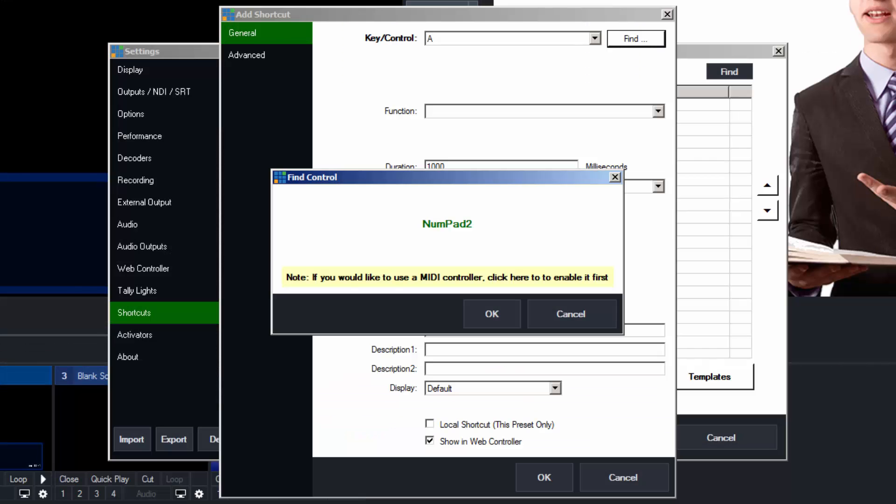
pyautogui.click(486, 312)
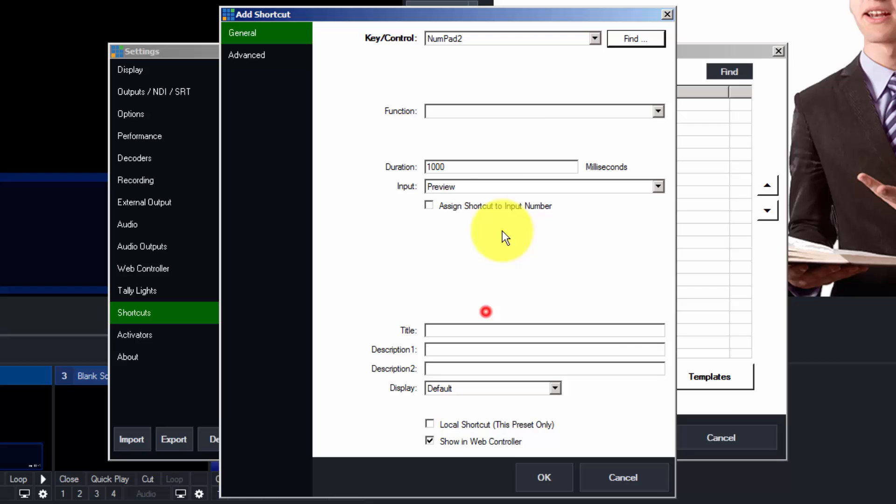
# - Assign the Overlay function OverlayInput3Out with title SpeakerOut, then close Settings
pyautogui.click(481, 108)
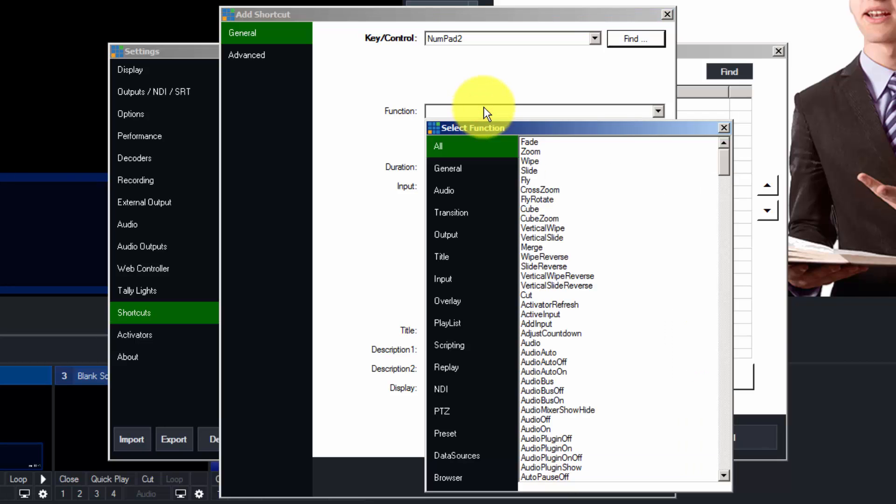
pyautogui.click(441, 302)
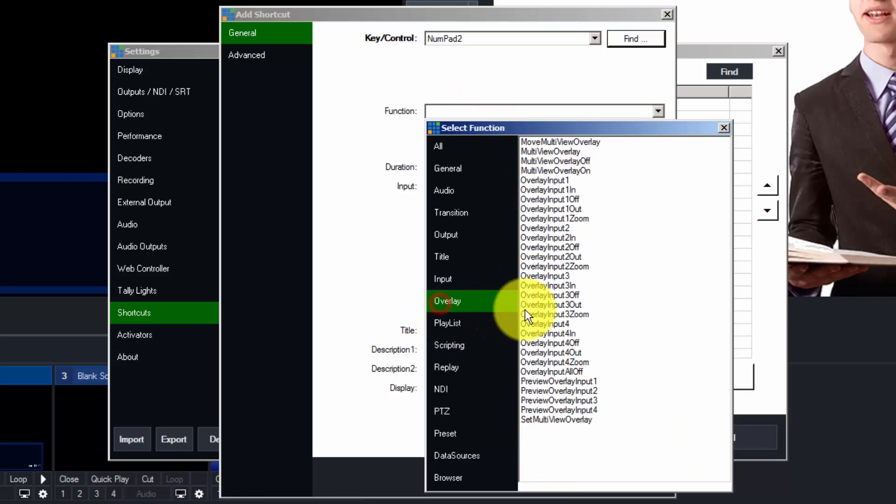
pyautogui.doubleClick(577, 306)
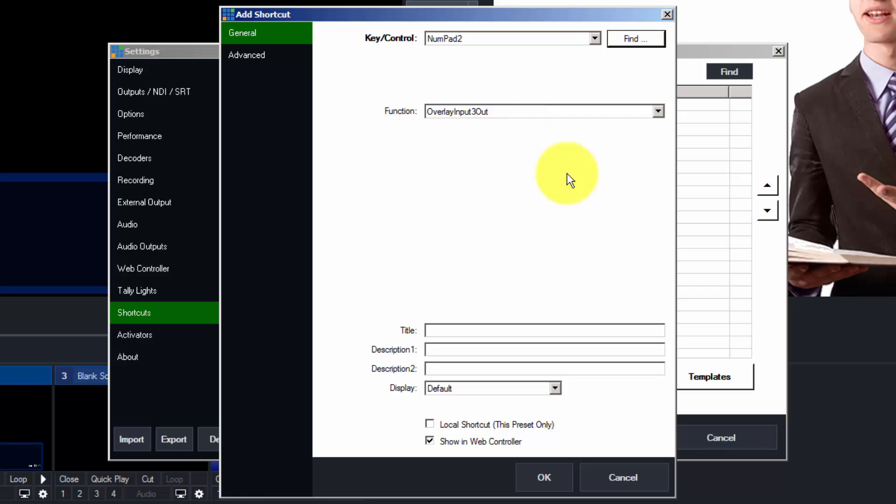
pyautogui.click(462, 330)
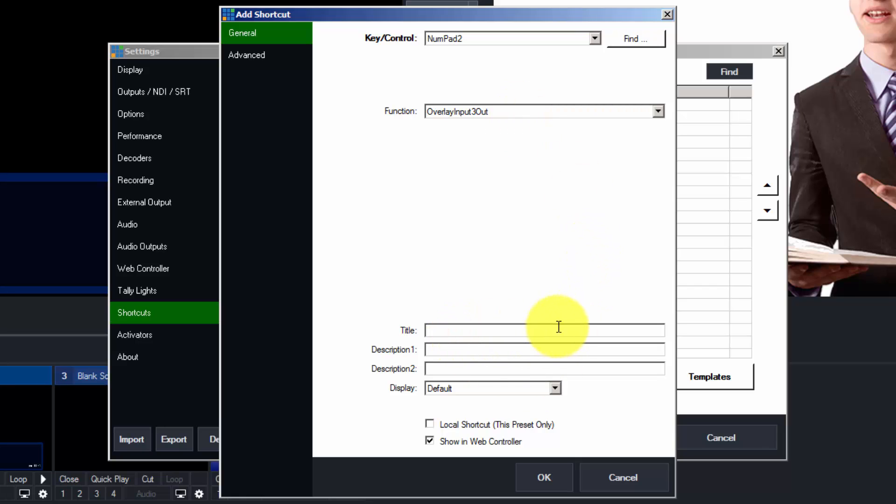
pyautogui.write('SpeakerOut')
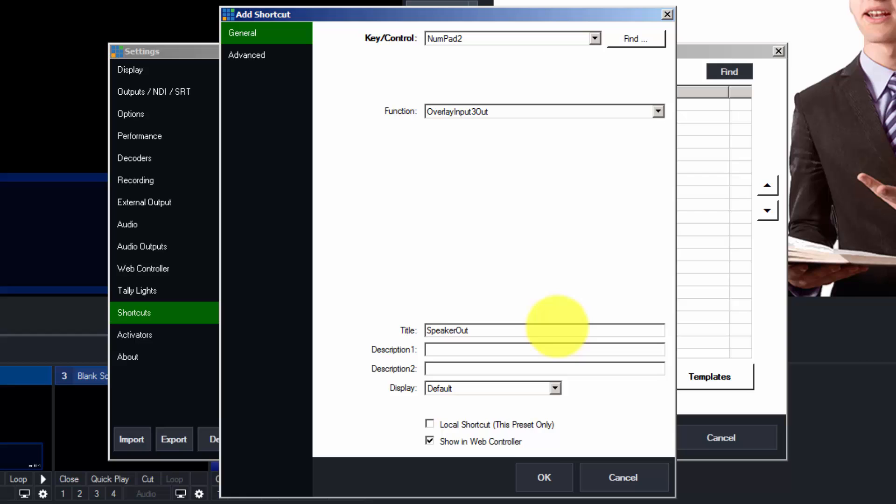
pyautogui.click(554, 481)
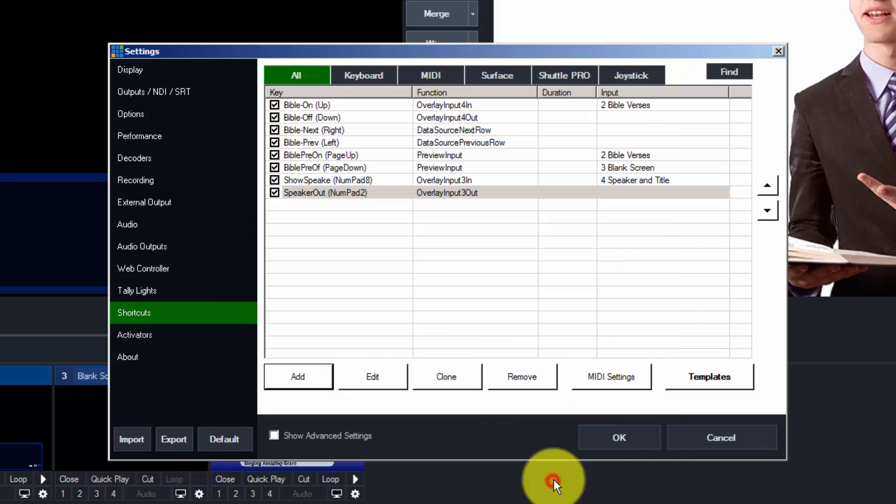
pyautogui.click(625, 435)
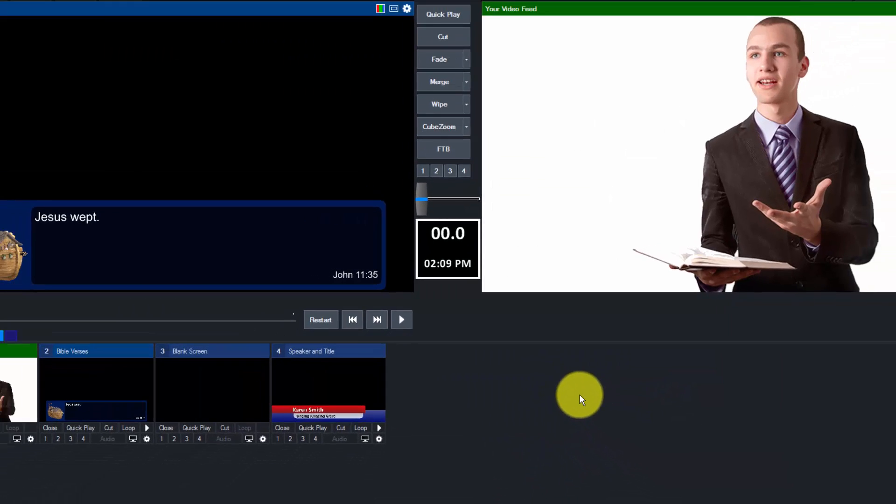
# - Toggle the overlay 3 Speaker and Title lower third on and off with the new shortcuts
pyautogui.press('KP_1')
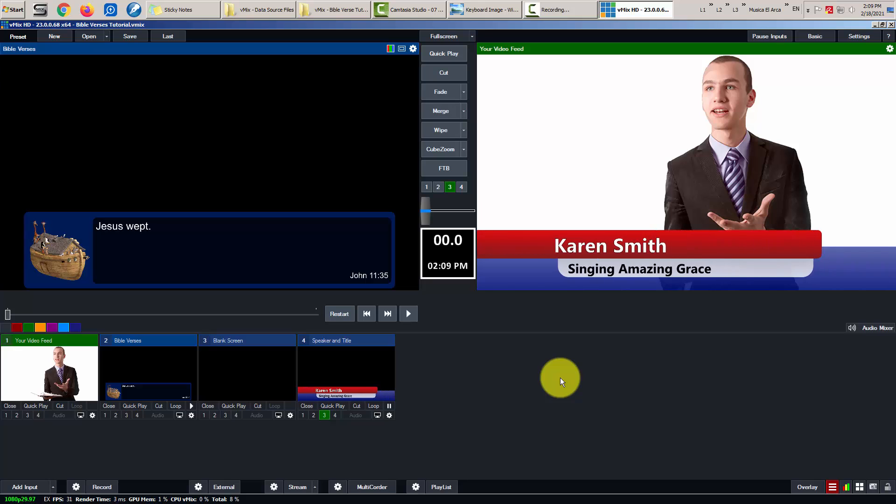
pyautogui.press('KP_2')
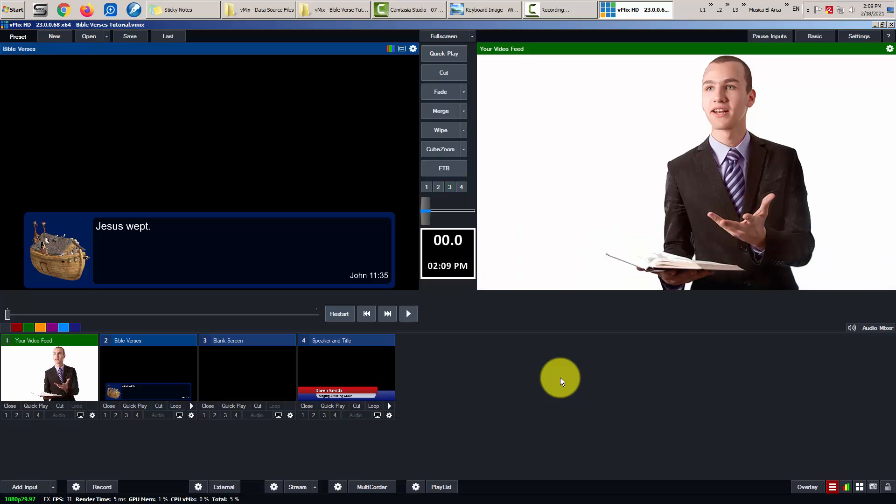
pyautogui.press('KP_1')
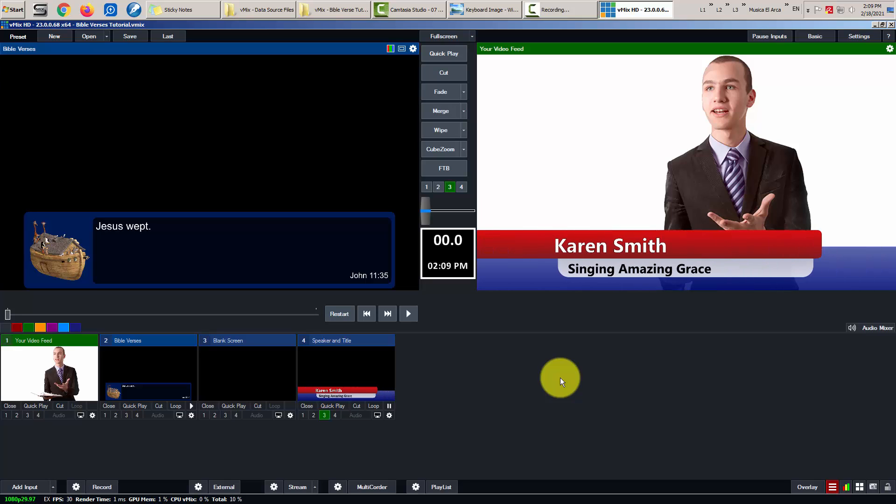
pyautogui.press('KP_3')
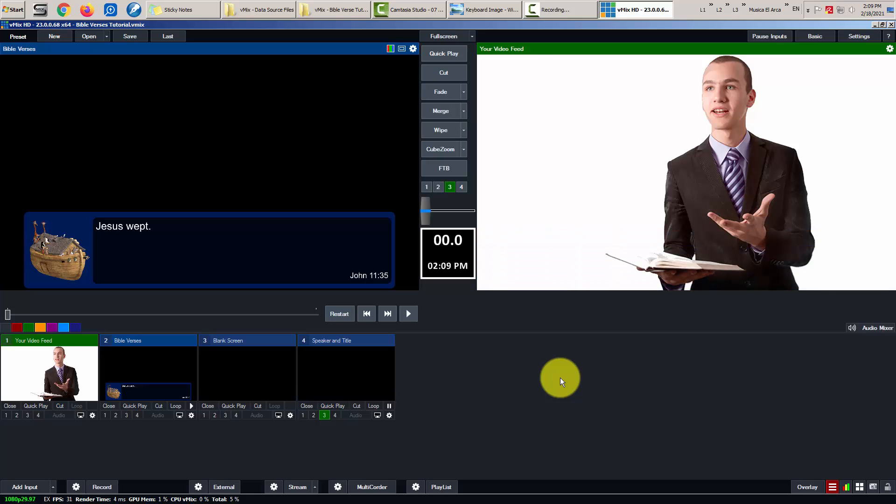
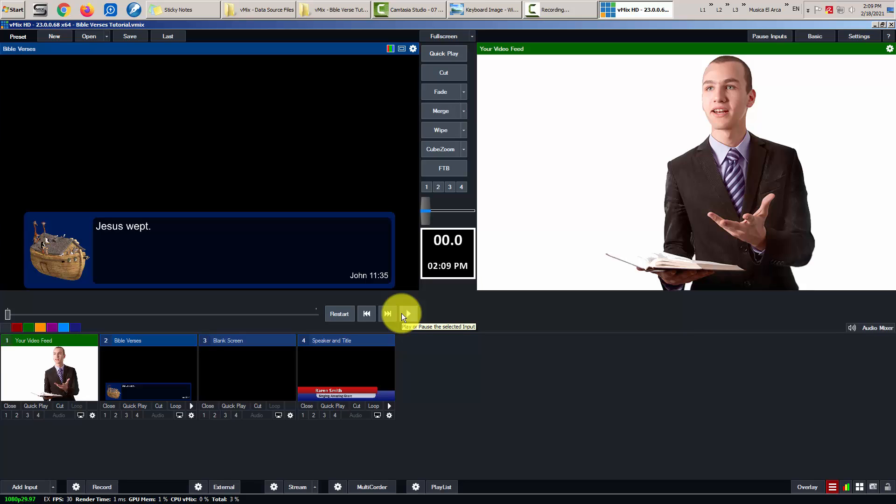
# - Start a new keyboard shortcut in Settings using the NumPad6 key
pyautogui.click(859, 36)
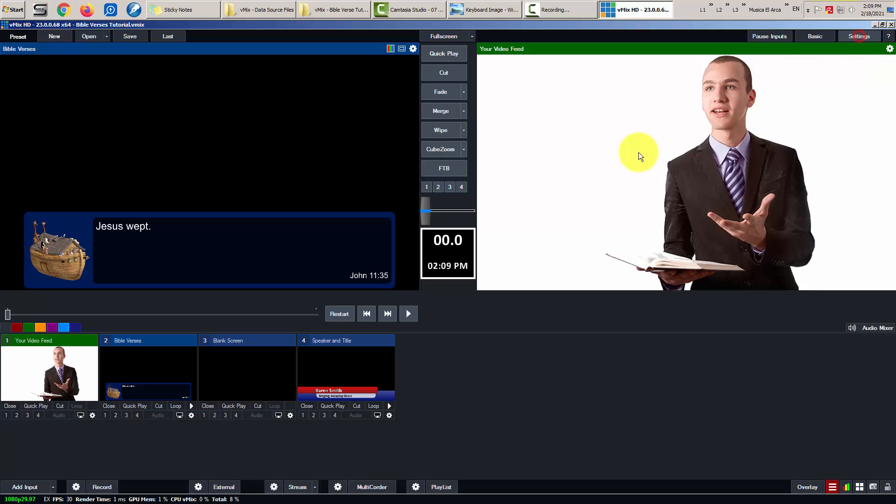
pyautogui.click(252, 300)
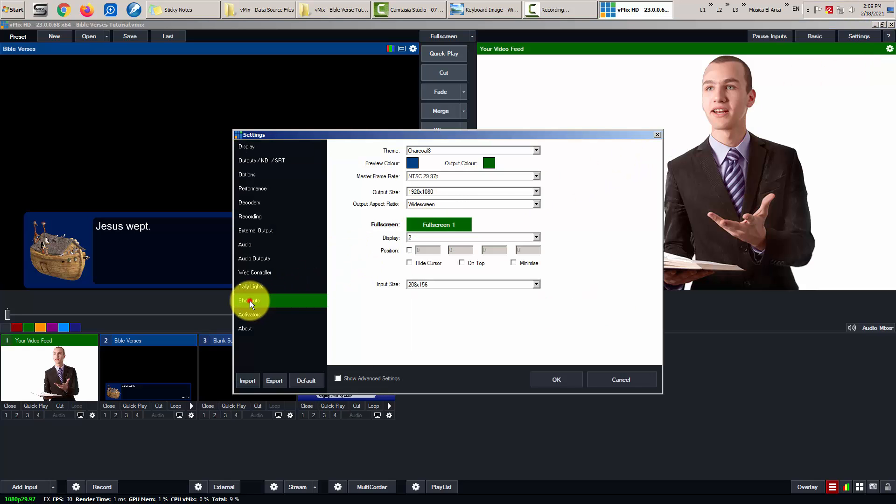
pyautogui.click(355, 340)
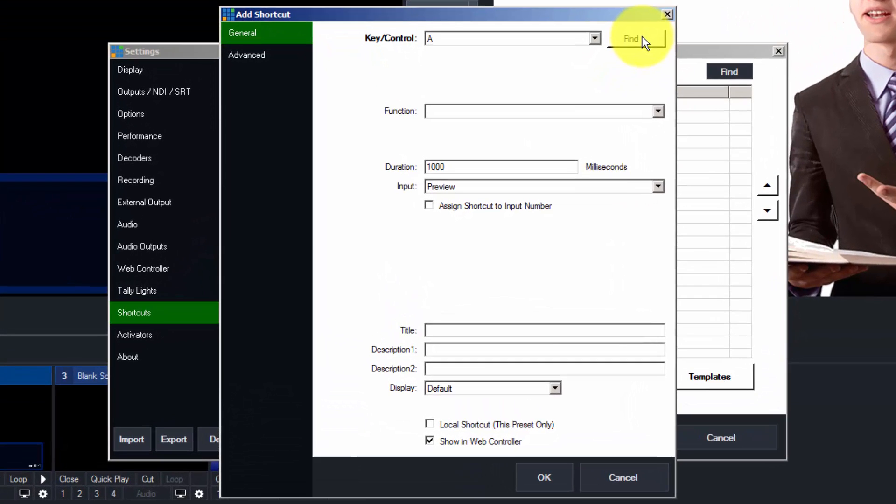
pyautogui.click(611, 75)
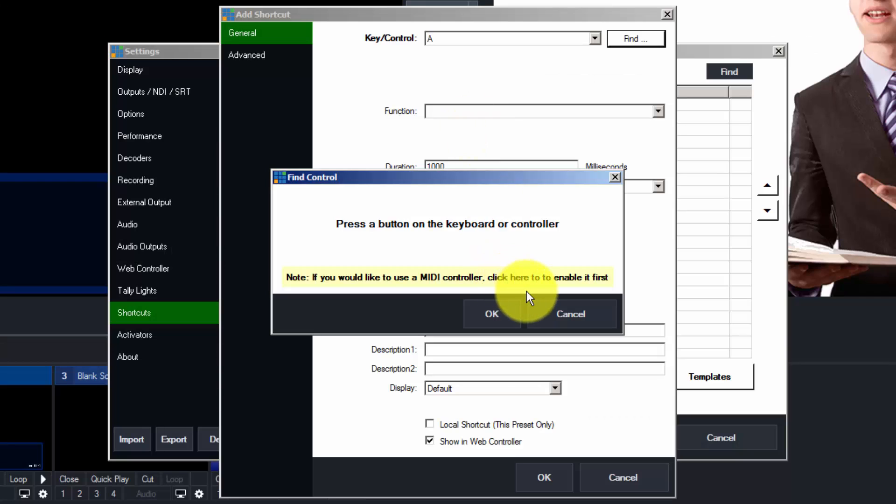
pyautogui.press('KP_6')
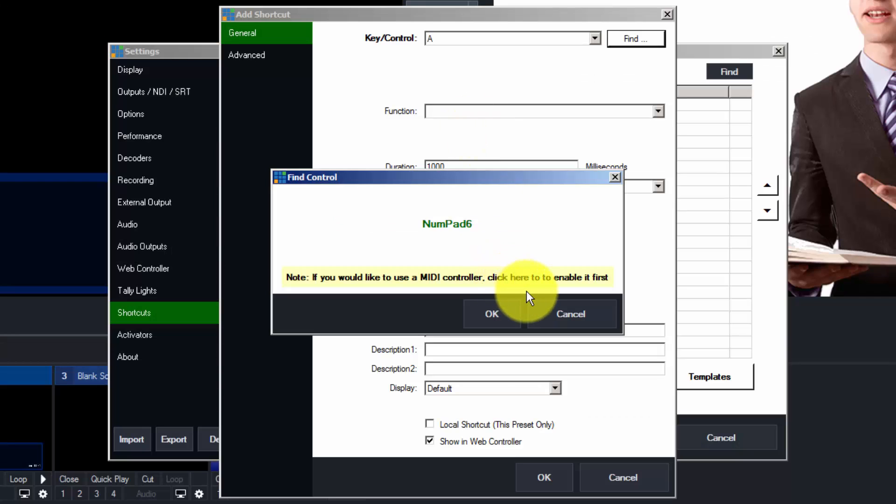
pyautogui.click(492, 314)
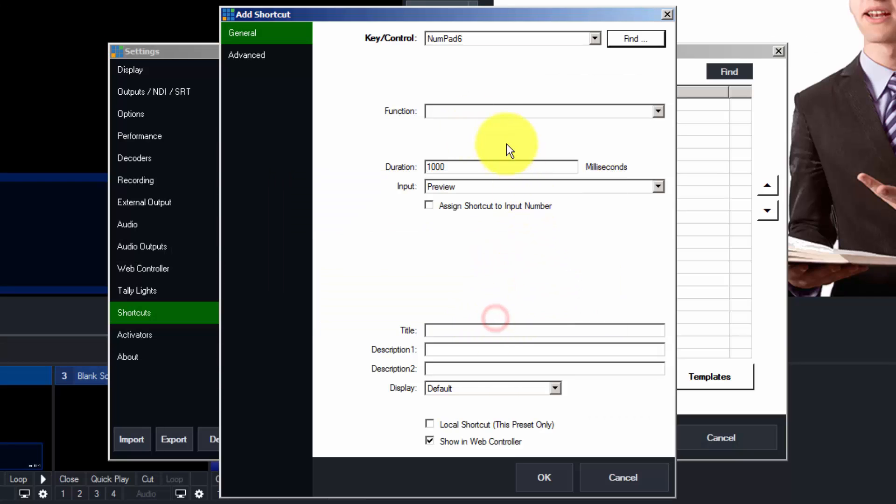
# - Assign the DataSources function DataSourceNextRow to NumPad6, save, and close Settings
pyautogui.click(497, 111)
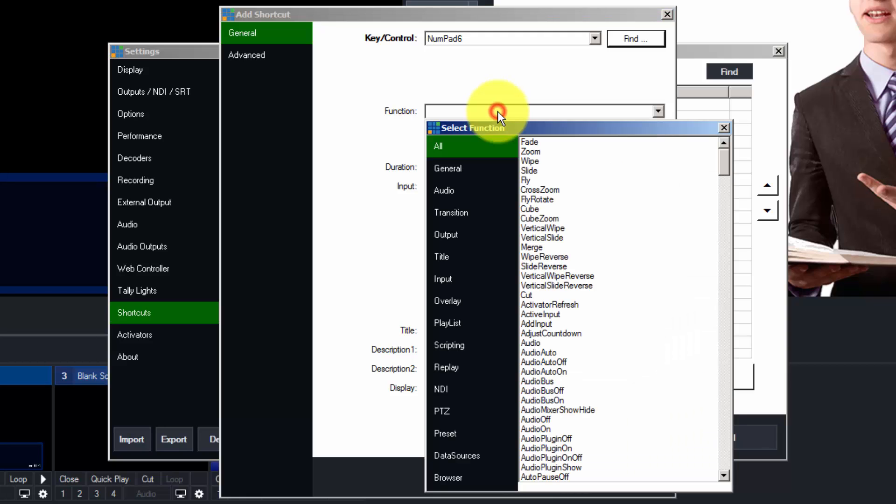
pyautogui.click(443, 448)
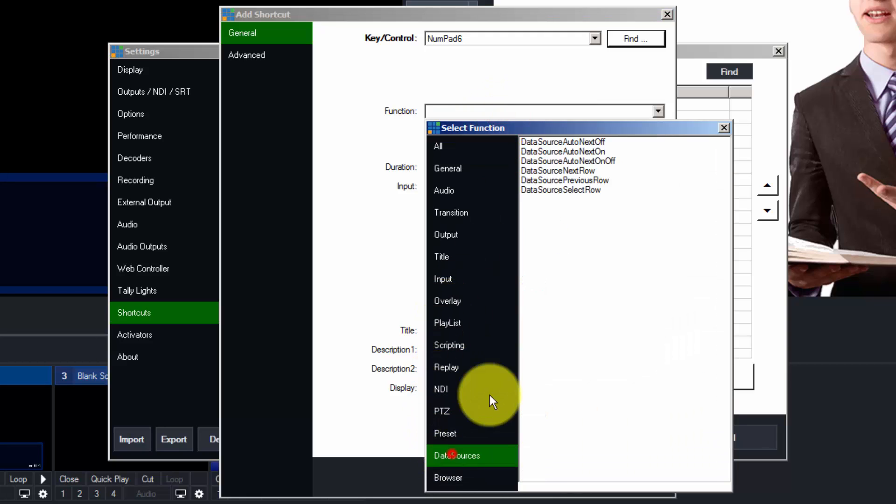
pyautogui.click(570, 171)
pyautogui.click(570, 172)
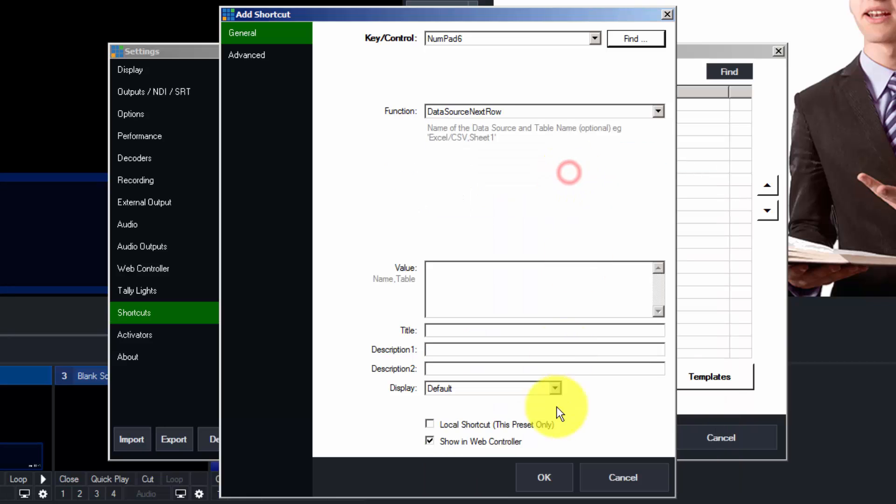
pyautogui.click(459, 275)
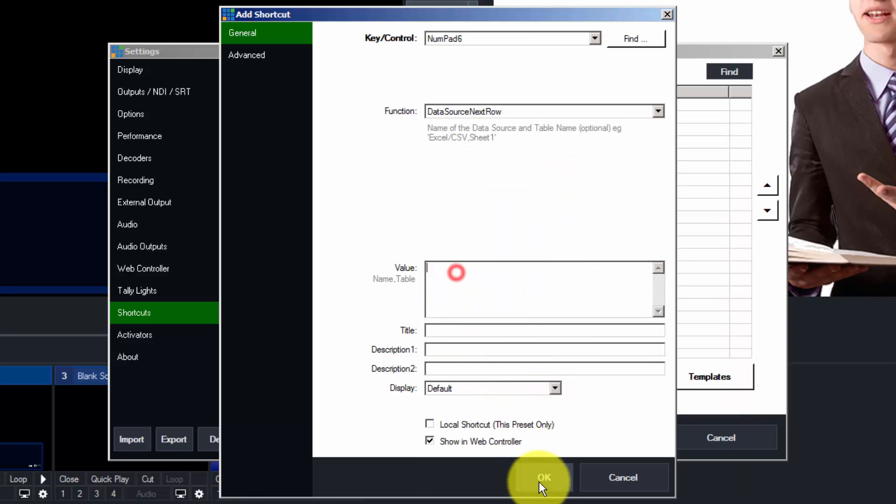
pyautogui.click(547, 474)
pyautogui.click(612, 444)
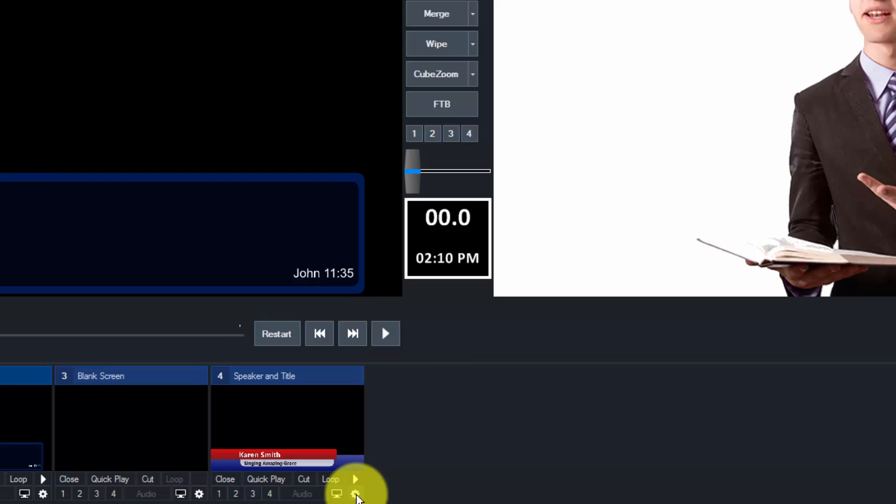
# - Copy the name 'Speaker and Title' from input 4's settings
pyautogui.click(356, 496)
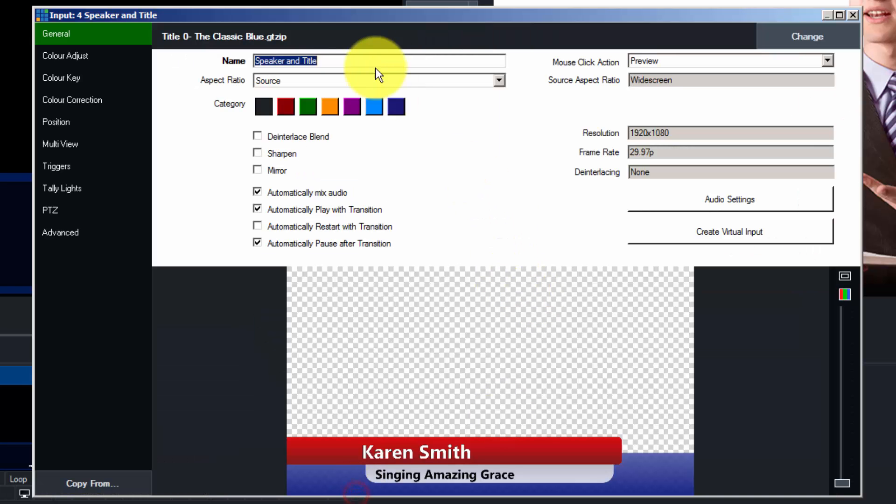
pyautogui.moveTo(360, 58); pyautogui.dragTo(171, 50)
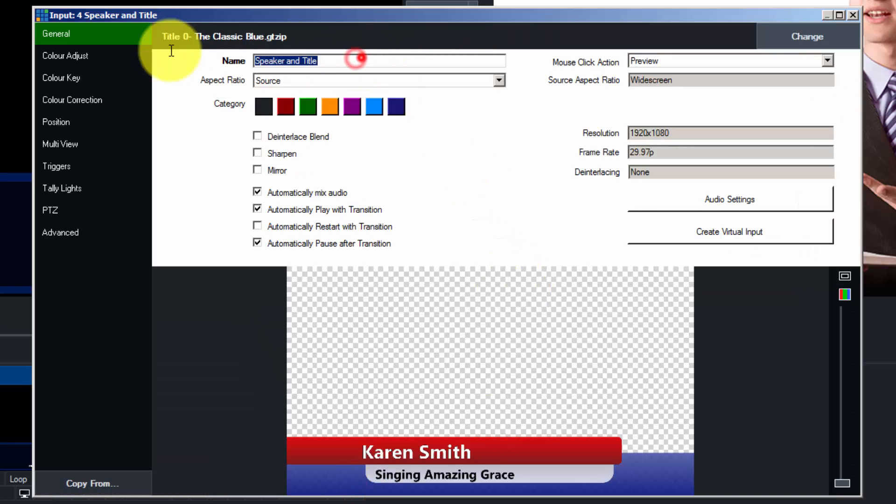
pyautogui.rightClick(275, 61)
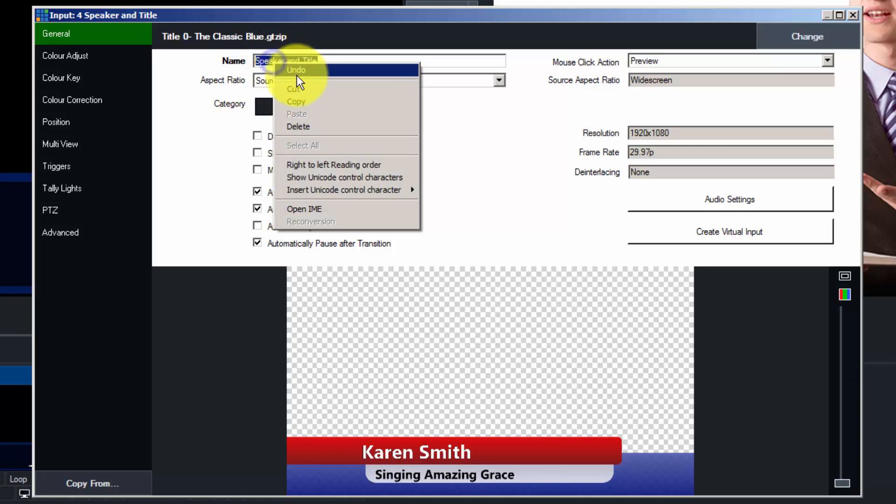
pyautogui.click(312, 102)
pyautogui.click(76, 31)
pyautogui.moveTo(331, 62); pyautogui.dragTo(249, 62)
pyautogui.rightClick(268, 61)
pyautogui.click(329, 100)
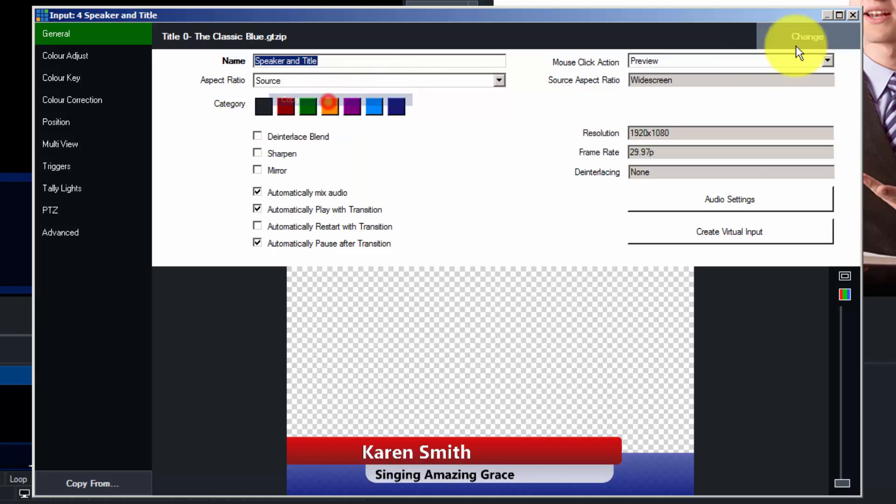
pyautogui.click(854, 15)
# - Paste 'Speaker and Title' into the NumPad6 shortcut's Value and save the settings
pyautogui.click(893, 2)
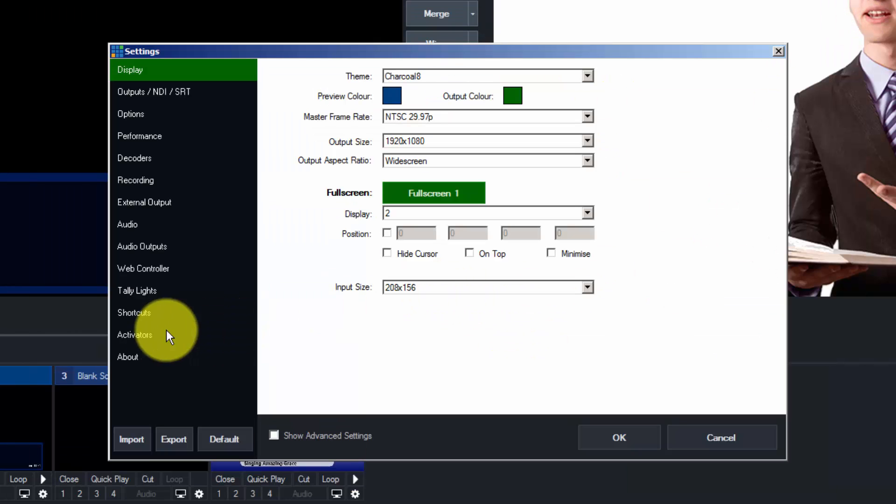
pyautogui.click(130, 309)
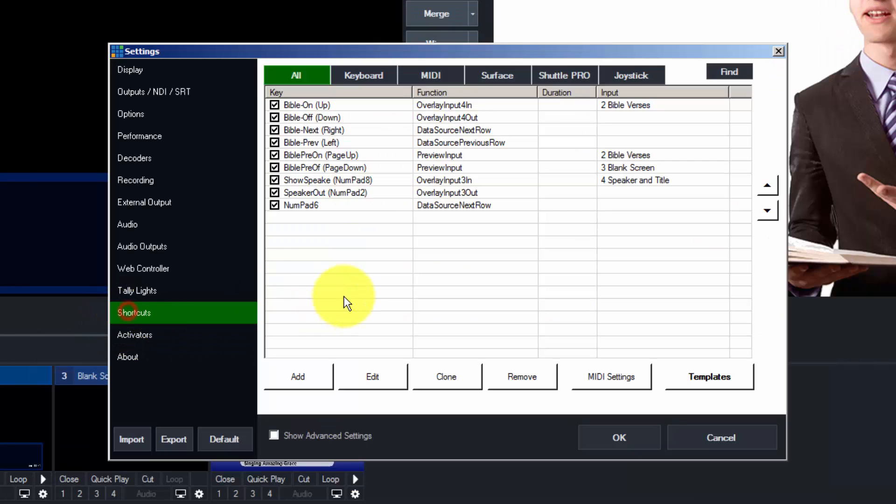
pyautogui.click(310, 204)
pyautogui.doubleClick(310, 204)
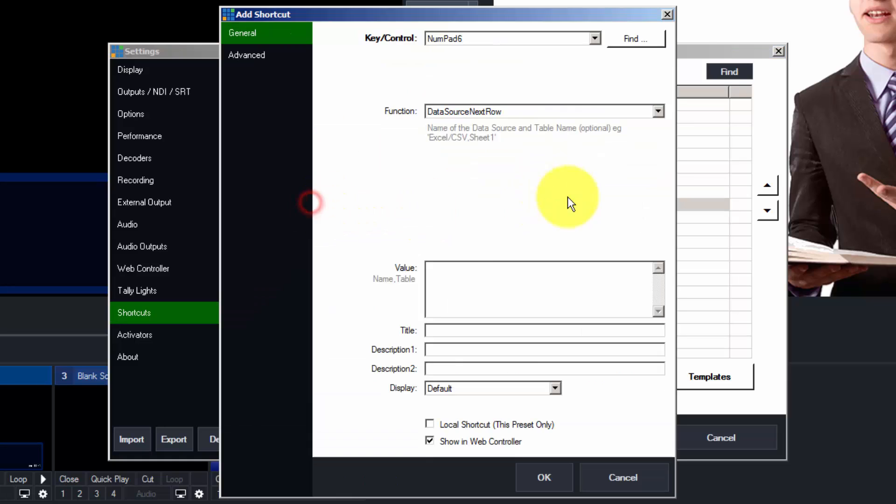
pyautogui.click(436, 271)
pyautogui.rightClick(443, 267)
pyautogui.click(488, 319)
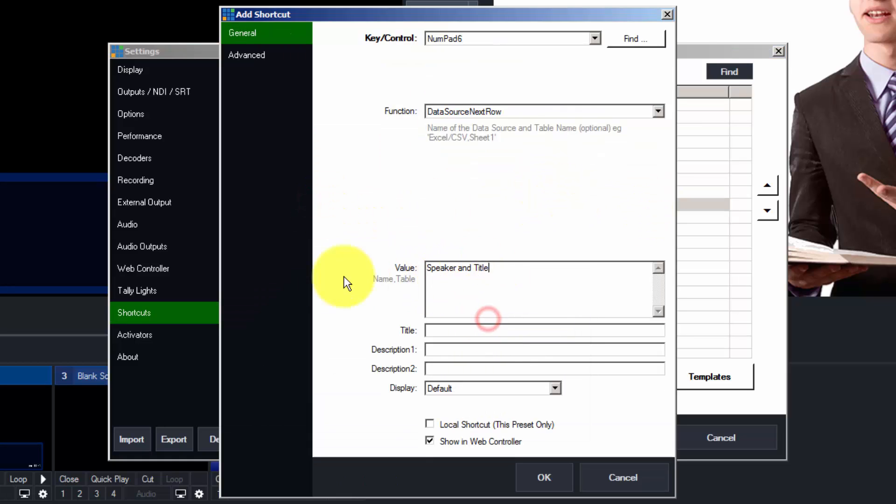
pyautogui.click(448, 335)
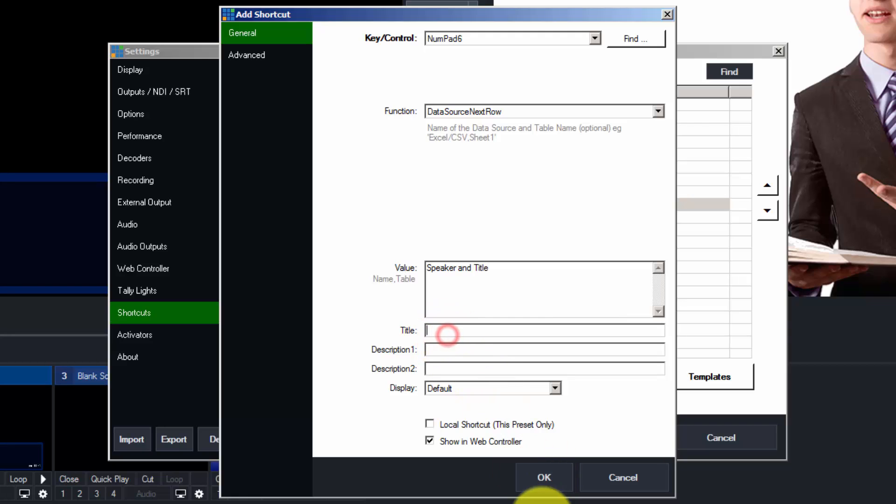
pyautogui.click(538, 477)
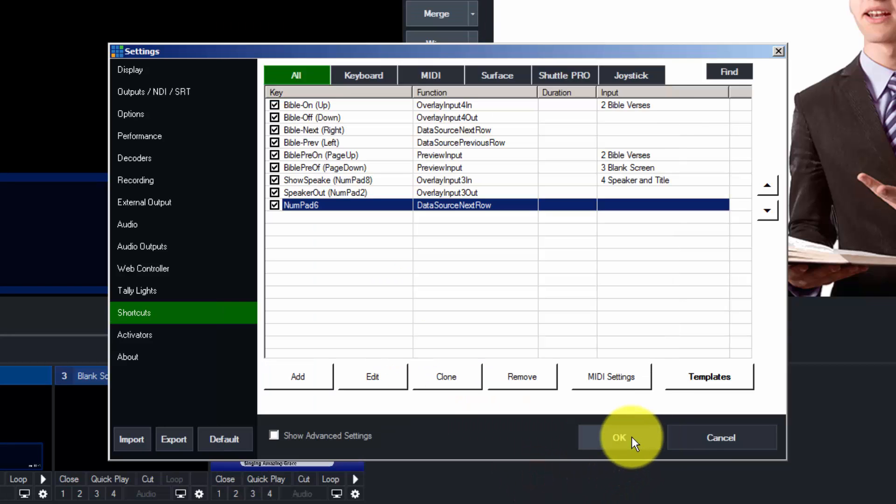
pyautogui.click(632, 438)
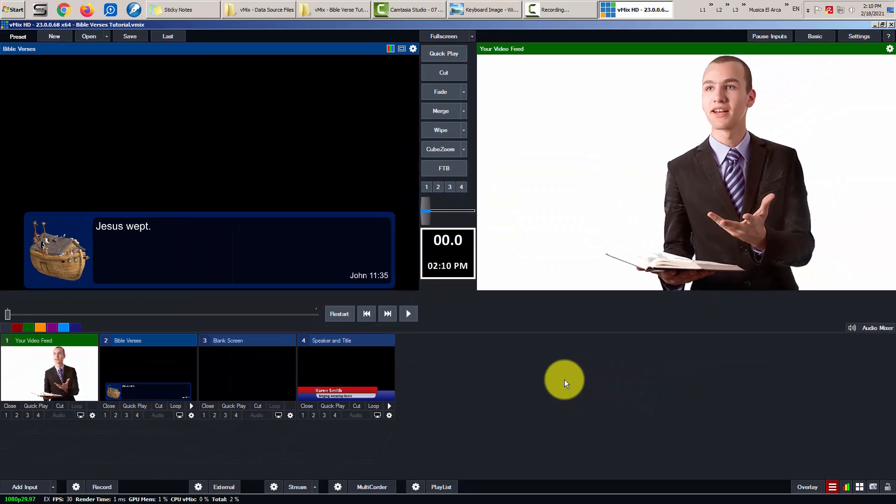
pyautogui.press('t')
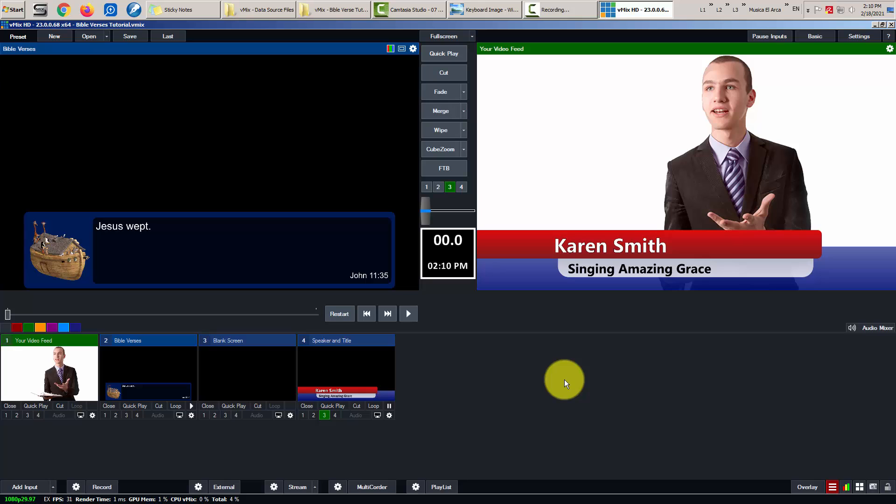
# - Start another new keyboard shortcut in Settings using the NumPad4 key
pyautogui.click(858, 35)
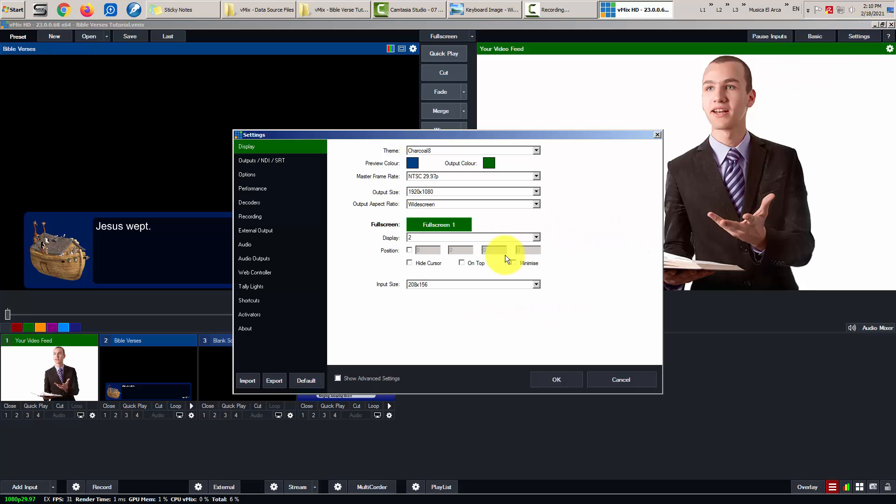
pyautogui.click(248, 301)
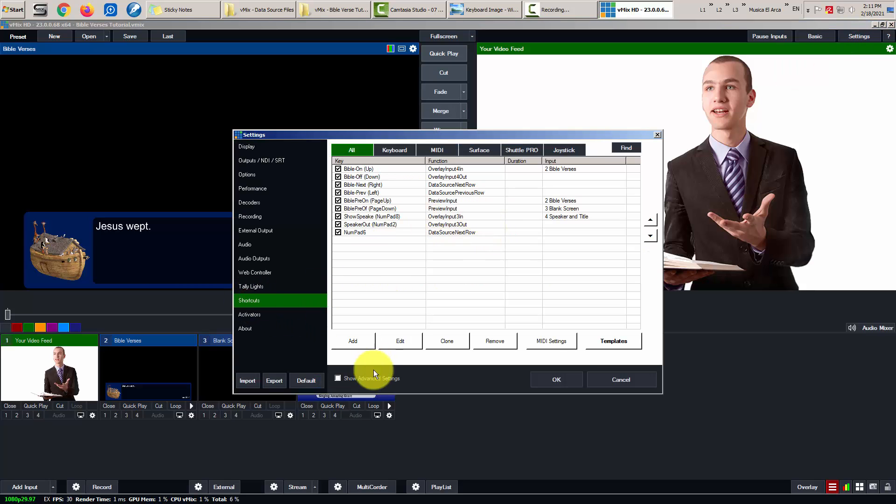
pyautogui.click(352, 341)
pyautogui.click(568, 126)
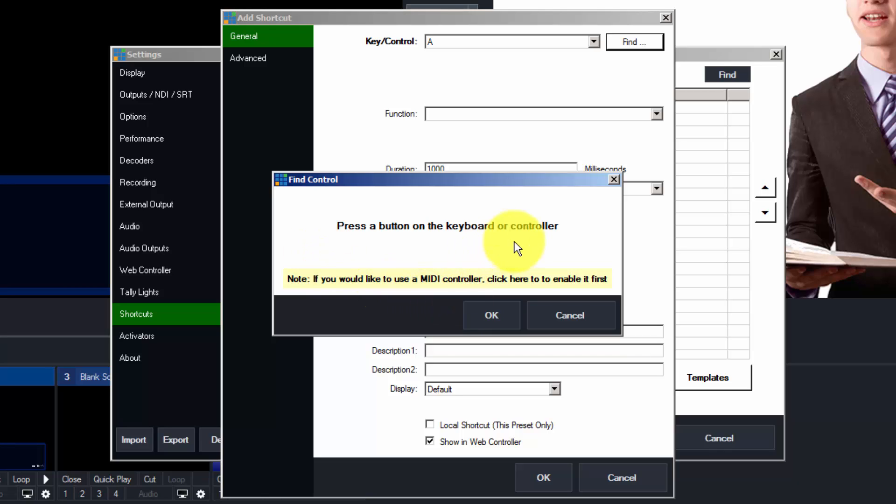
pyautogui.press('KP_4')
pyautogui.click(497, 312)
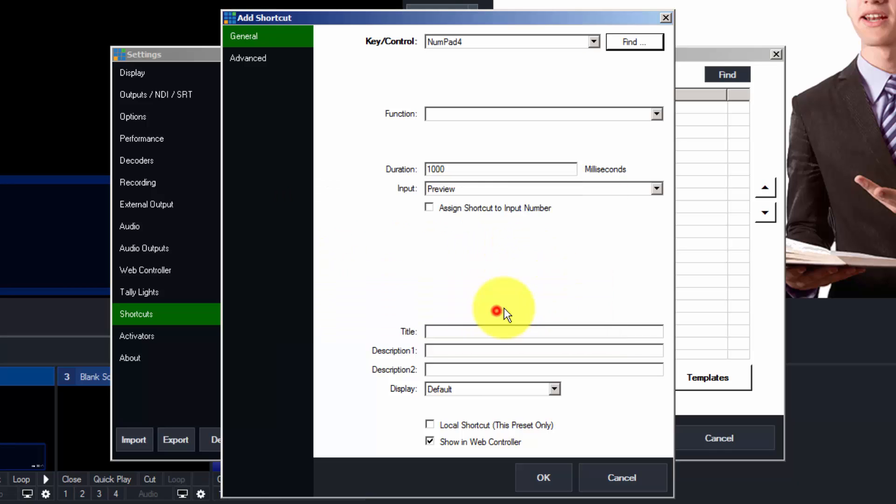
# - Assign DataSourcePreviousRow with Value 'Speaker and Title' to NumPad4, save, and close Settings
pyautogui.click(492, 114)
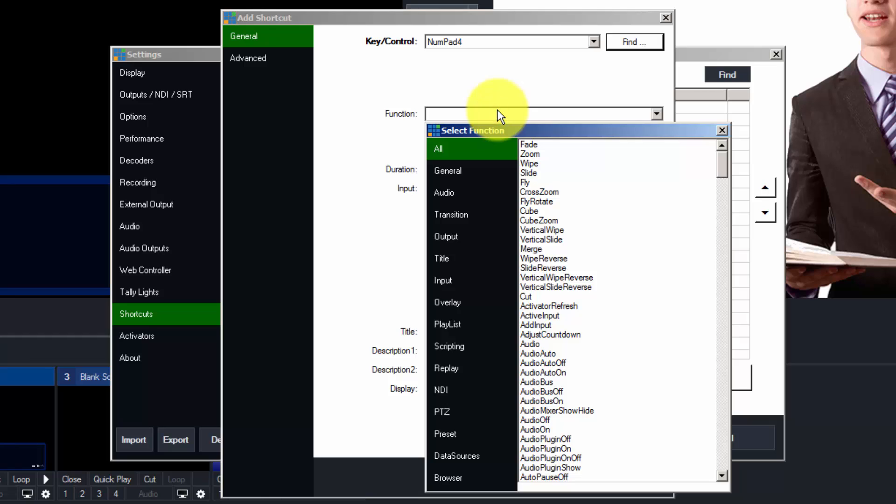
pyautogui.click(457, 457)
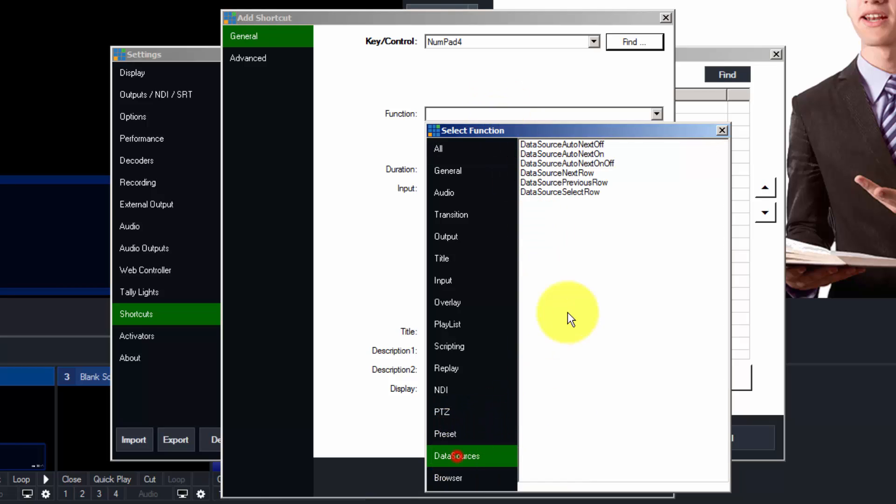
pyautogui.doubleClick(578, 183)
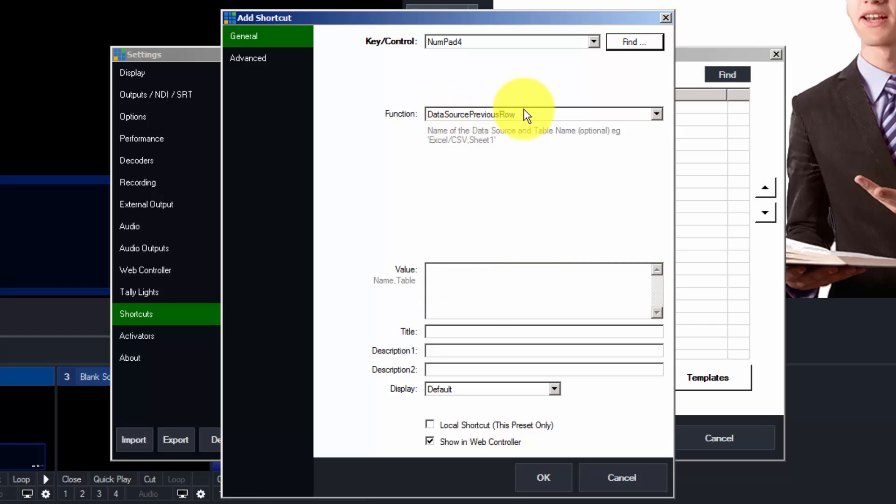
pyautogui.rightClick(436, 279)
pyautogui.click(494, 331)
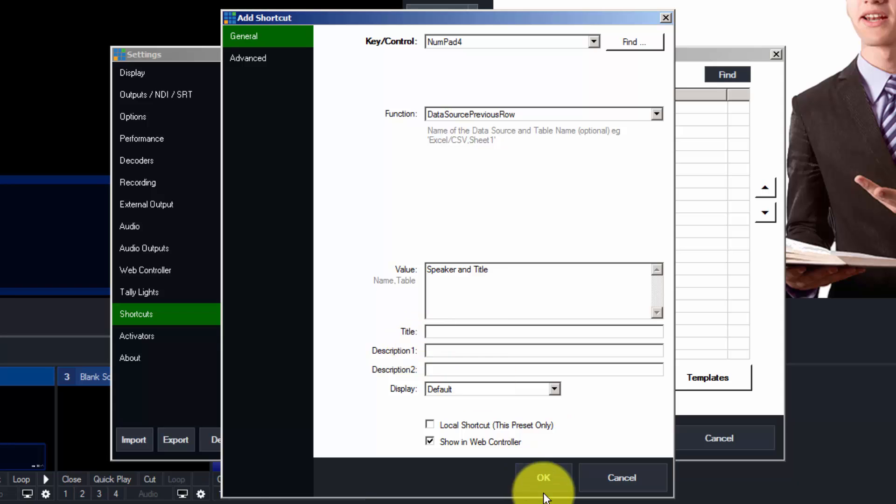
pyautogui.click(543, 478)
pyautogui.click(610, 440)
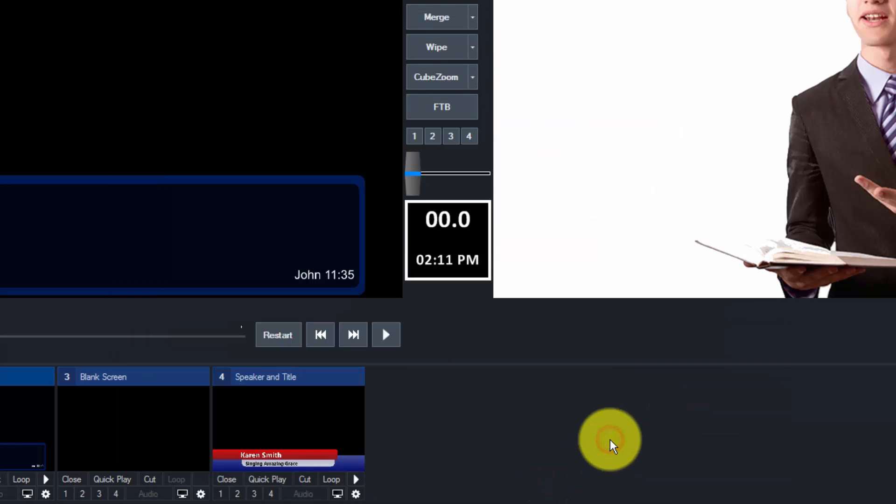
# - Toggle the Speaker and Title lower third on, off, and back on air
pyautogui.press('KP_4')
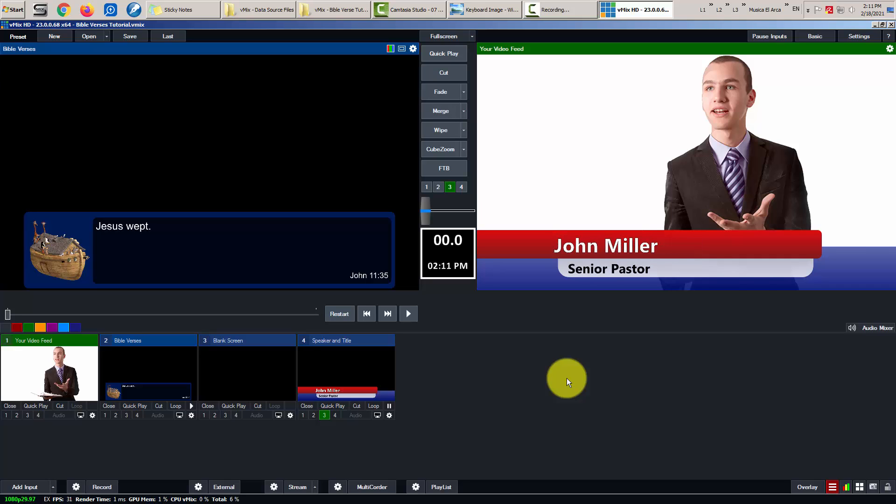
pyautogui.press('KP_4')
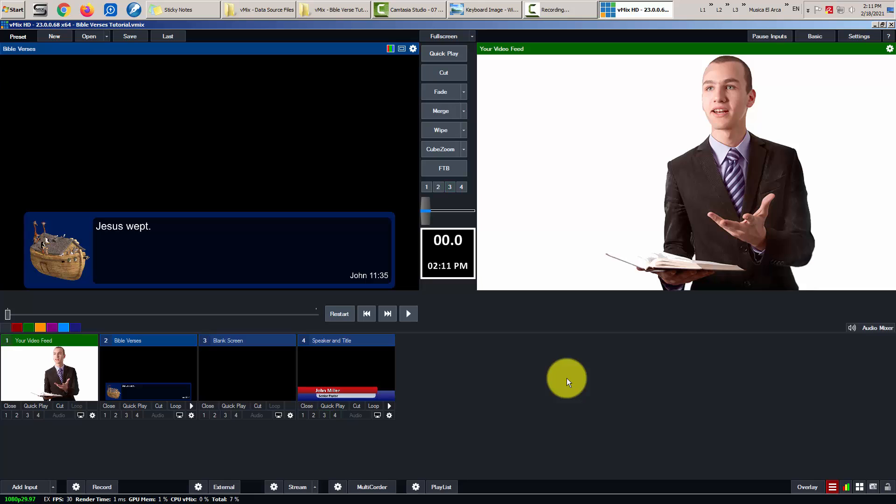
pyautogui.press('KP_4')
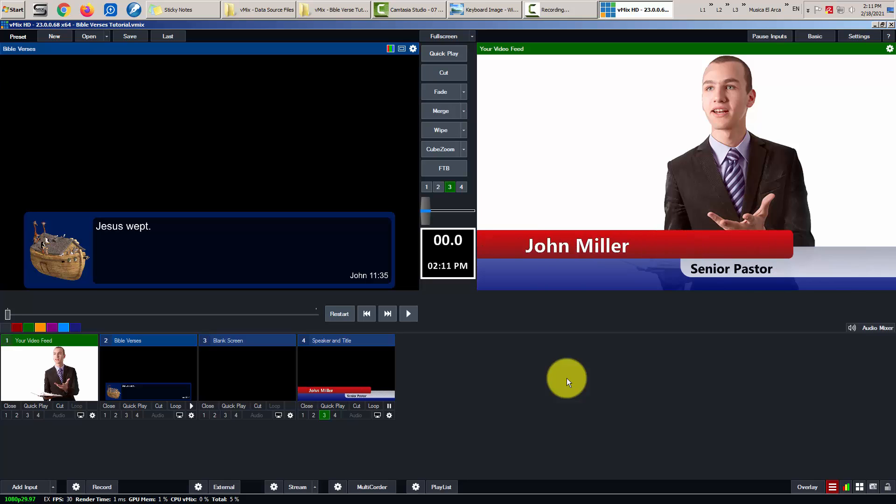
# - Advance to the Deacon row, clear it, preview Blank Screen, and toggle overlay 3
pyautogui.press('KP_6')
pyautogui.press('KP_6')
pyautogui.press('KP_6')
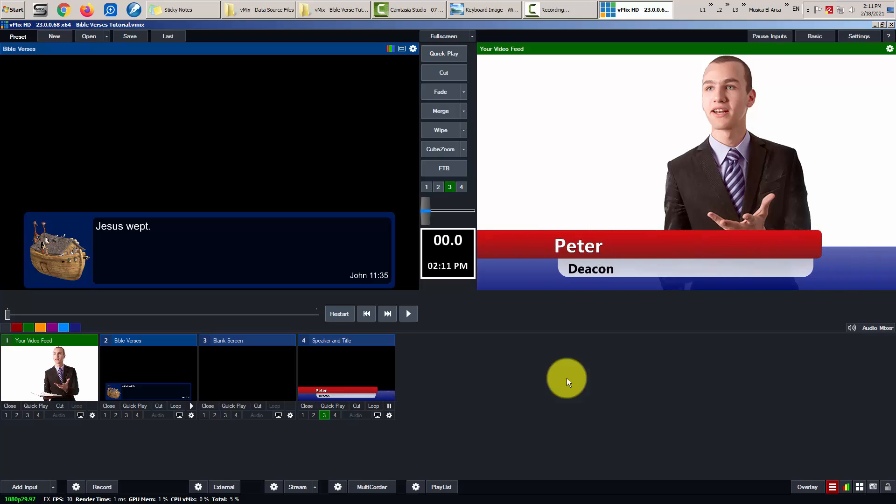
pyautogui.press('KP_4')
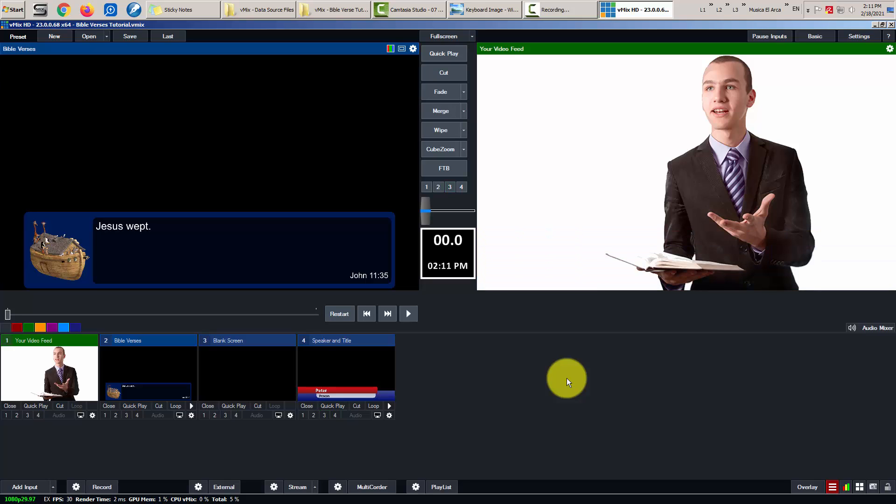
pyautogui.press('3')
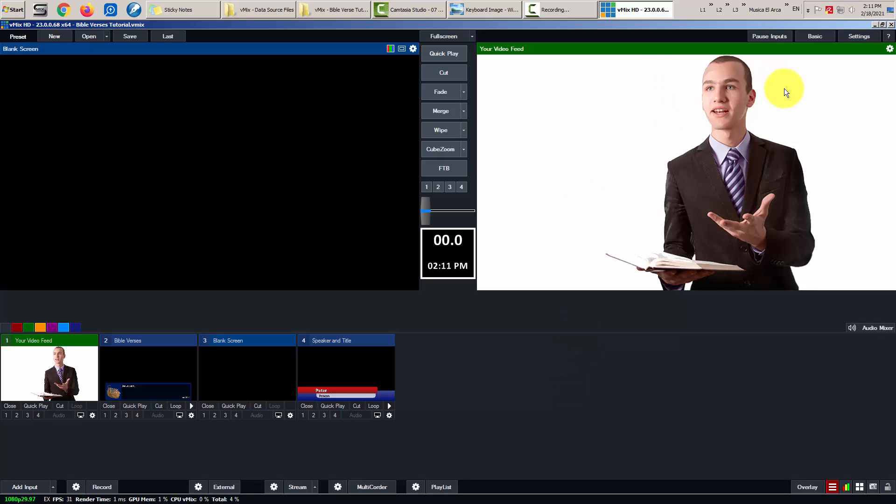
pyautogui.click(325, 416)
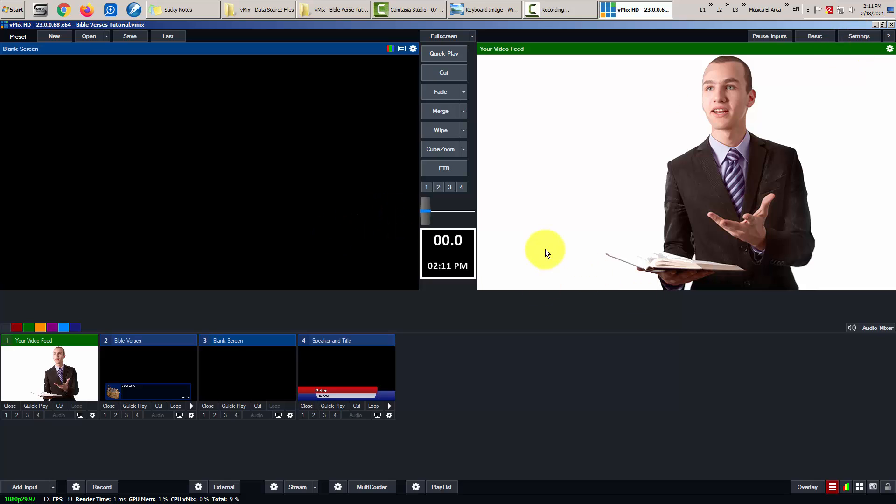
# - Start a new keyboard shortcut in Settings using the NumPad9 key
pyautogui.click(859, 37)
pyautogui.click(251, 299)
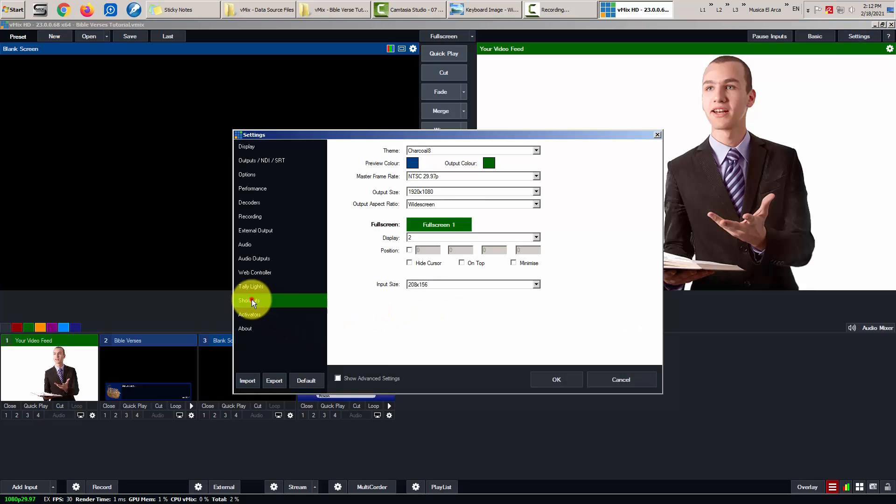
pyautogui.click(356, 341)
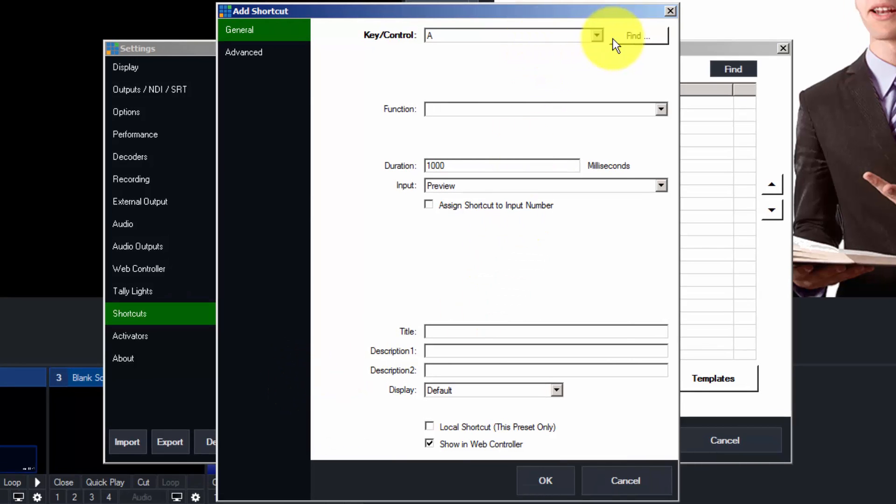
pyautogui.click(638, 36)
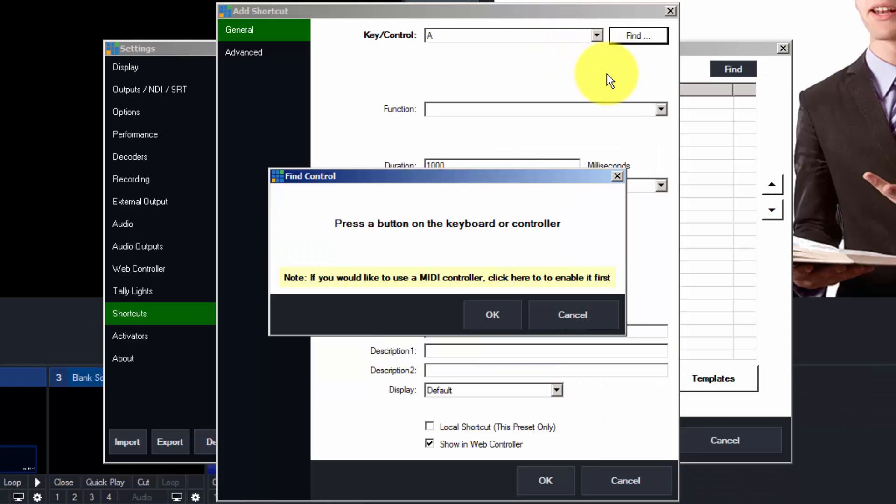
pyautogui.press('KP_9')
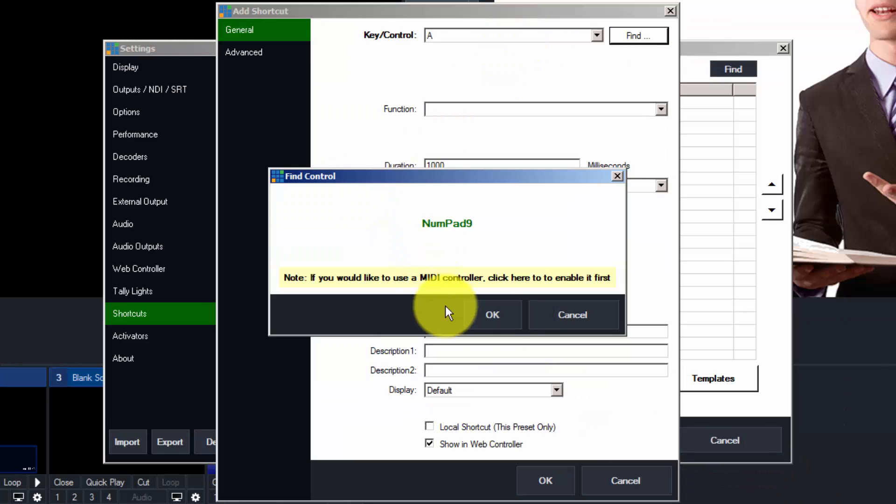
pyautogui.click(489, 312)
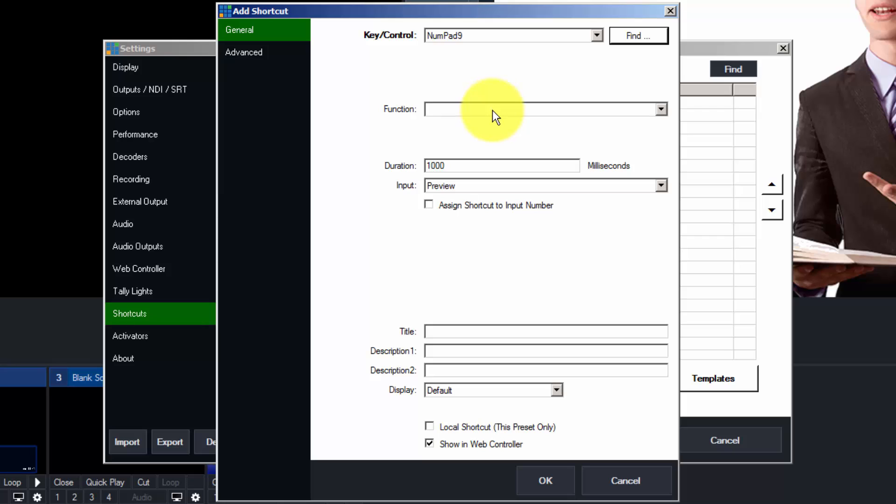
# - Assign PreviewInput targeting 4 Speaker and Title to NumPad9, save, and close Settings
pyautogui.click(492, 110)
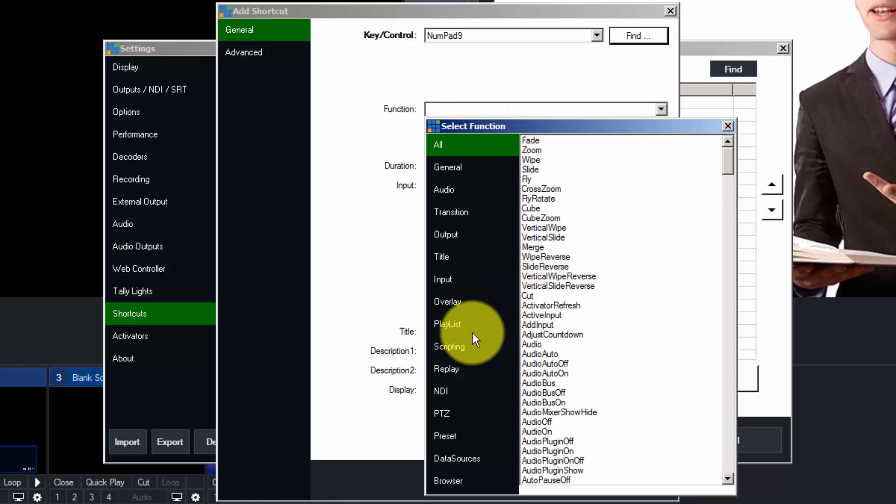
pyautogui.click(449, 279)
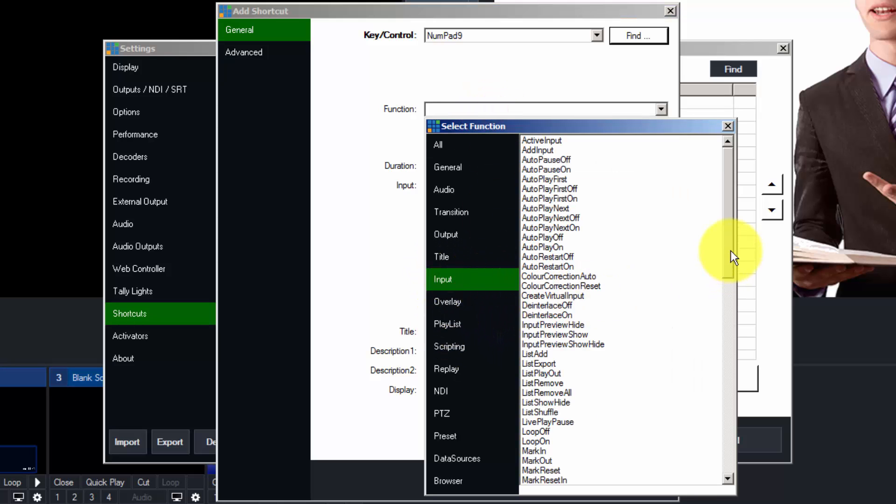
pyautogui.moveTo(731, 251); pyautogui.dragTo(593, 247)
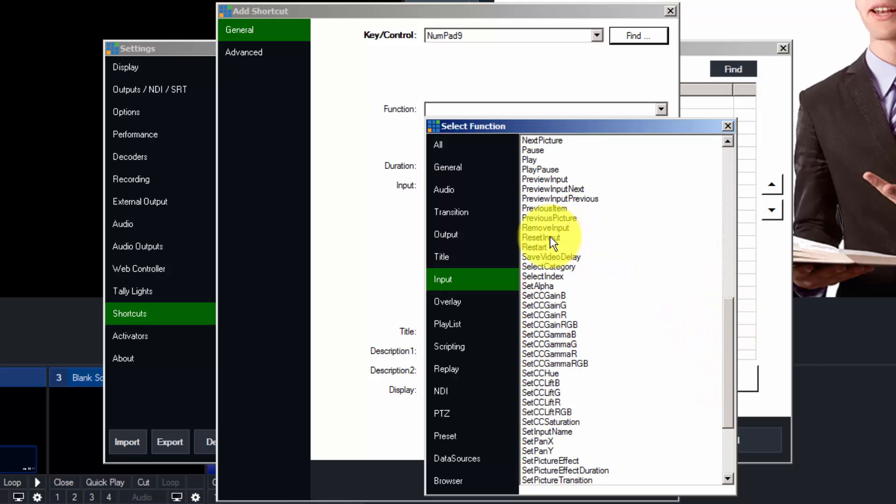
pyautogui.click(552, 180)
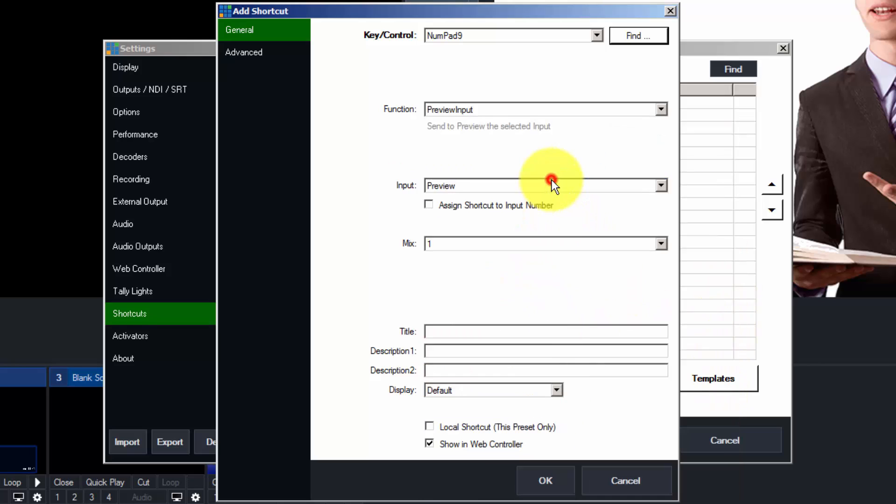
pyautogui.click(516, 184)
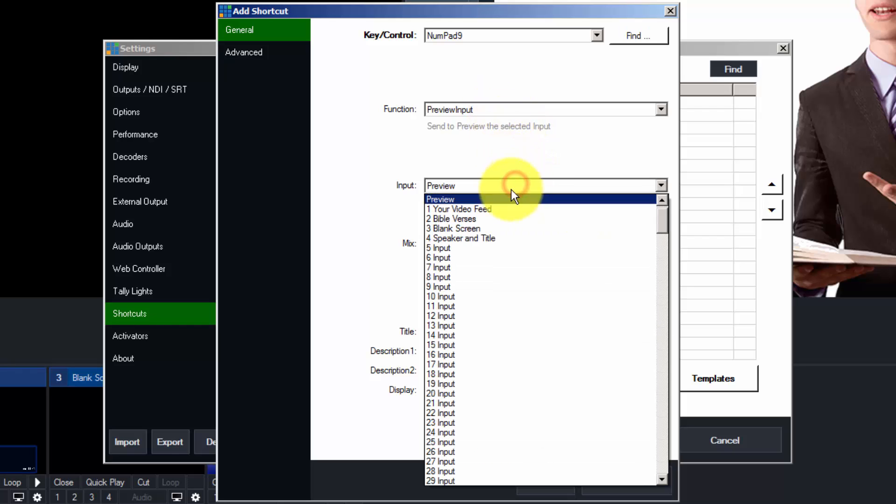
pyautogui.click(478, 241)
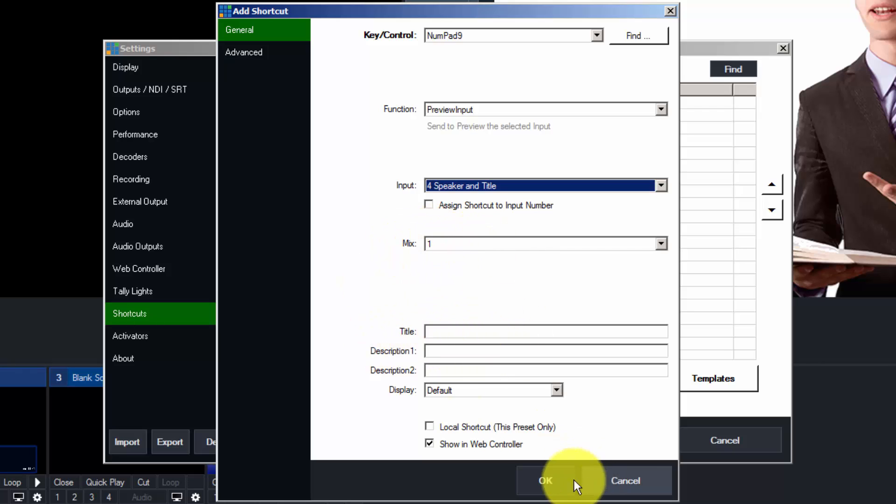
pyautogui.click(546, 481)
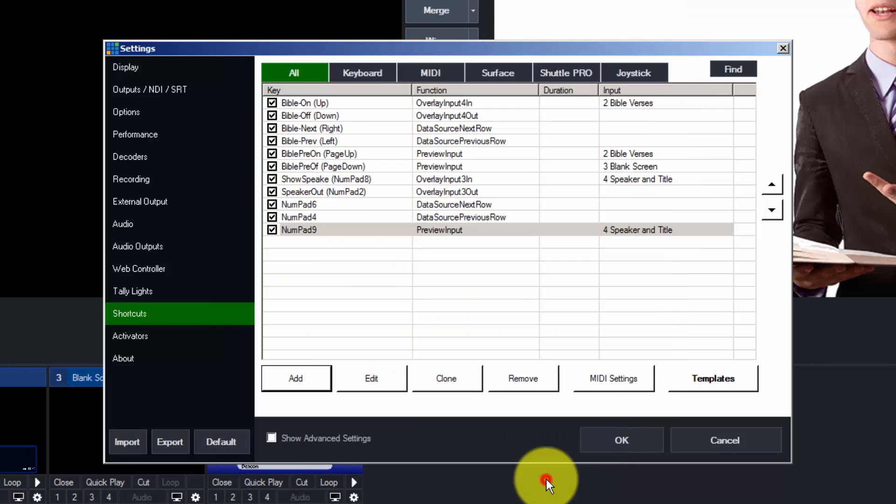
pyautogui.click(624, 445)
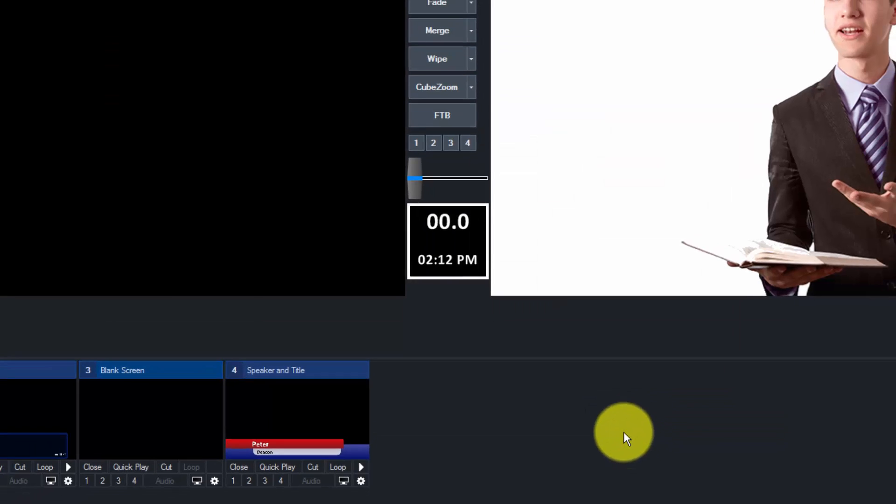
# - Preview Speaker and Title with NumPad9, then step its rows to 'Singing Amazing Grace'
pyautogui.press('KP_9')
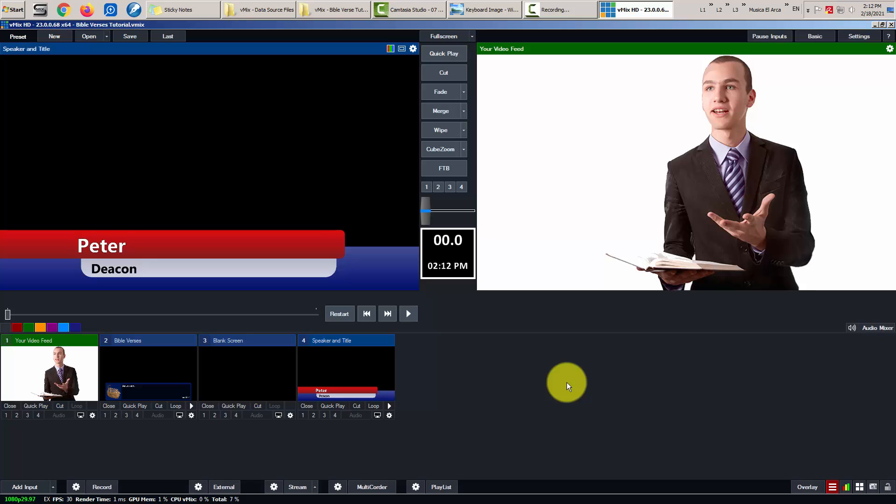
pyautogui.press('Down')
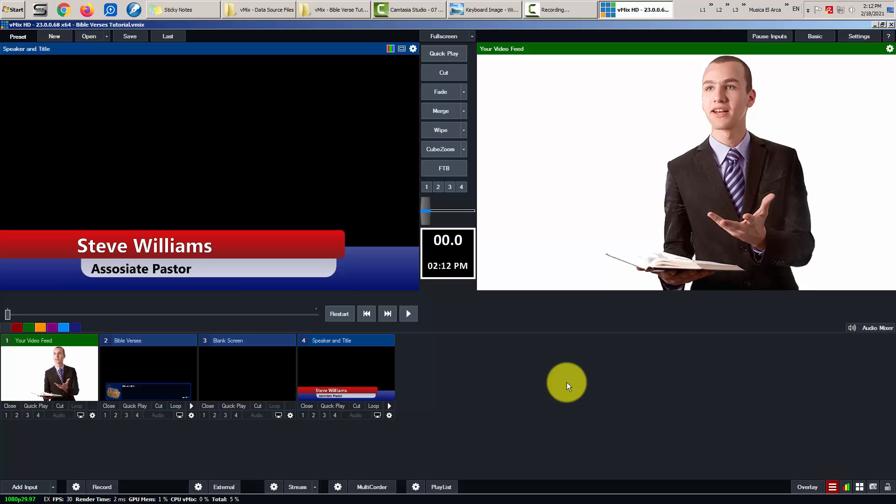
pyautogui.press('Down')
pyautogui.press('Down')
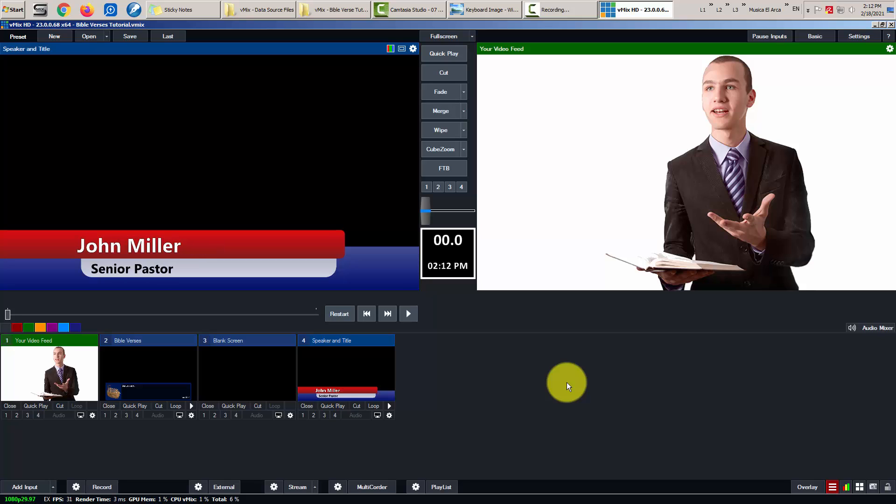
pyautogui.press('Up')
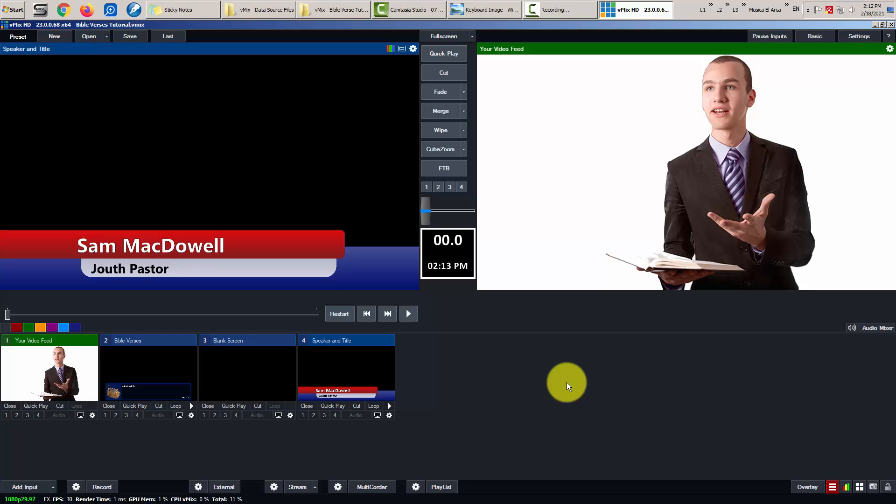
pyautogui.press('Up')
pyautogui.press('Up')
pyautogui.press('Up')
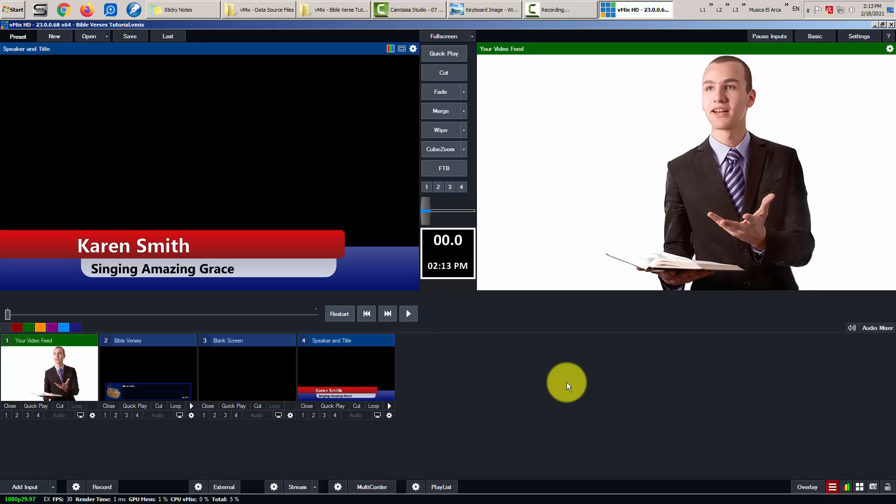
# - Start a new keyboard shortcut in Settings using the NumPad3 key
pyautogui.click(858, 37)
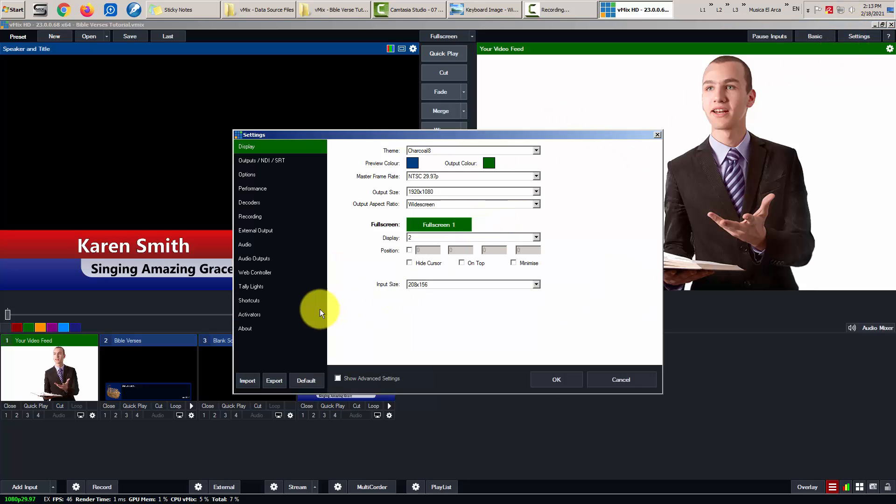
pyautogui.click(250, 300)
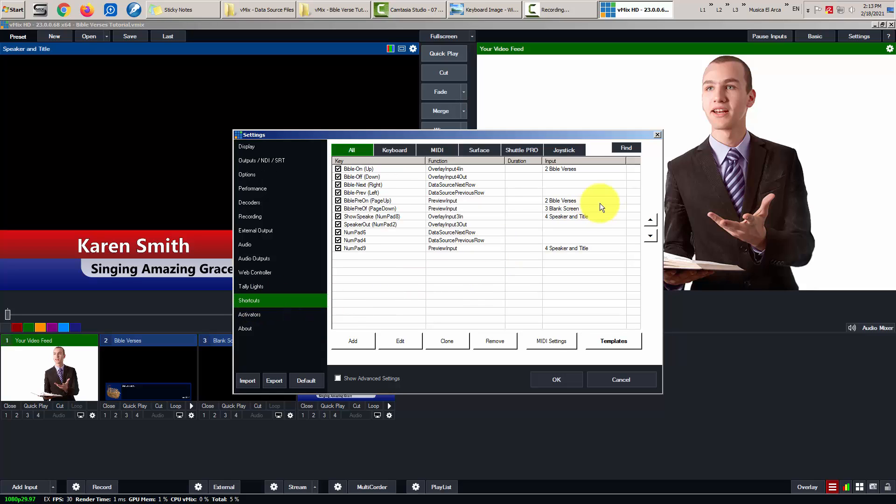
pyautogui.click(349, 341)
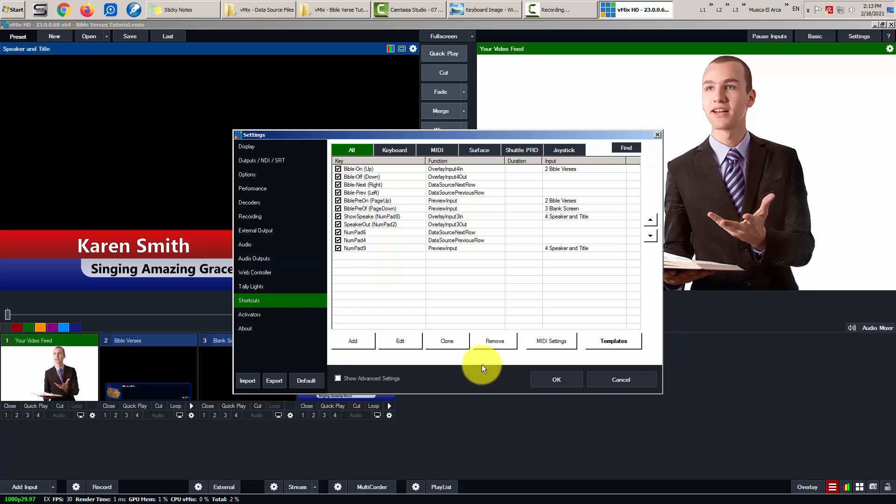
pyautogui.click(360, 340)
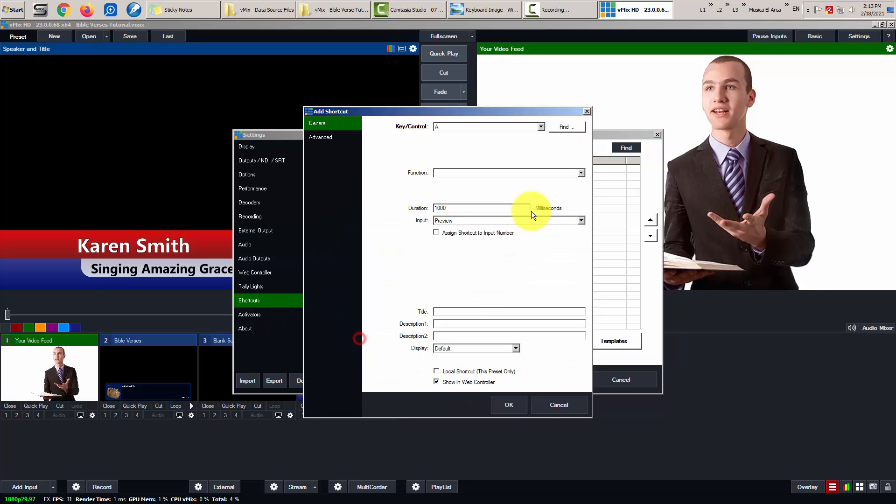
pyautogui.click(567, 126)
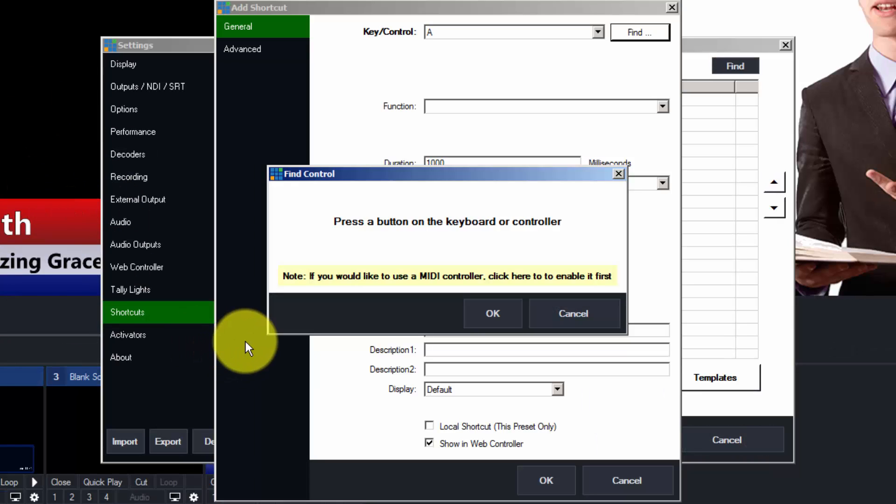
pyautogui.press('KP_3')
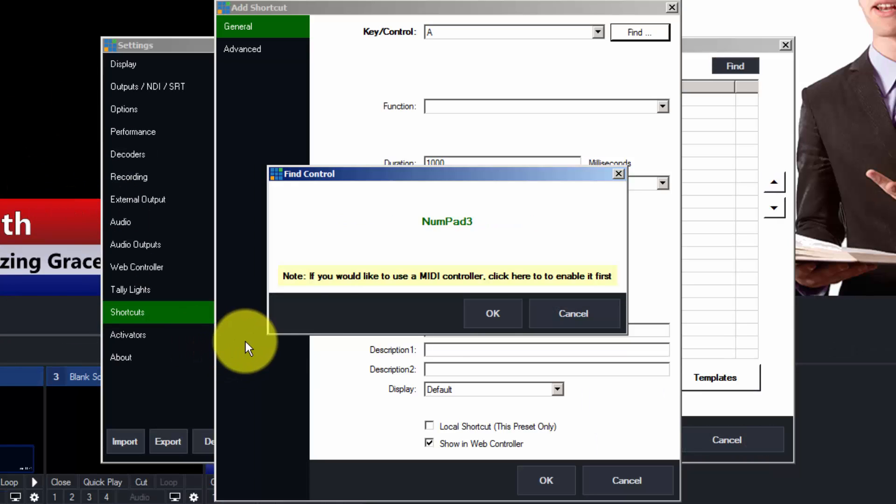
pyautogui.click(487, 314)
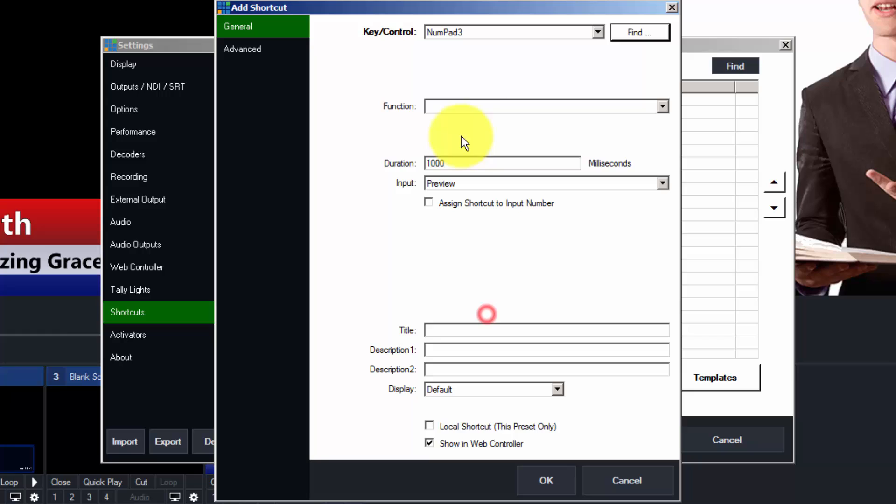
# - Assign PreviewInput targeting input 3 Blank Screen to NumPad3 and save the shortcut
pyautogui.click(465, 107)
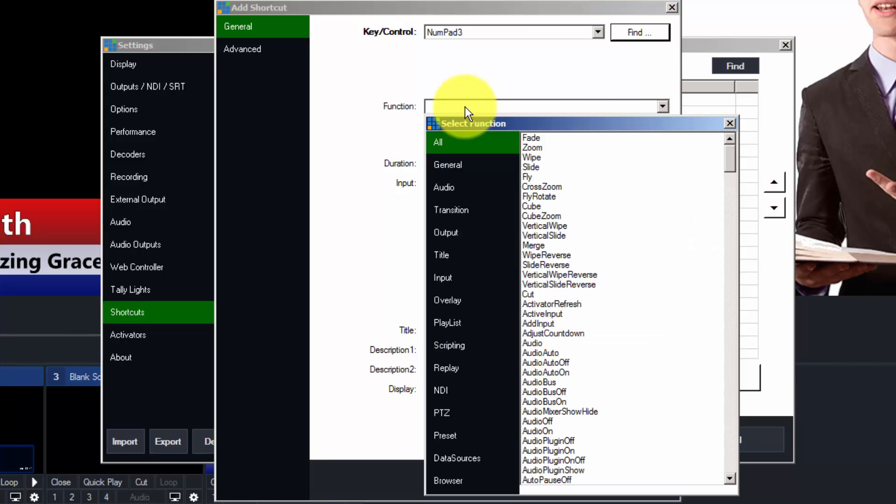
pyautogui.click(445, 275)
pyautogui.moveTo(735, 188); pyautogui.dragTo(689, 296)
pyautogui.doubleClick(537, 265)
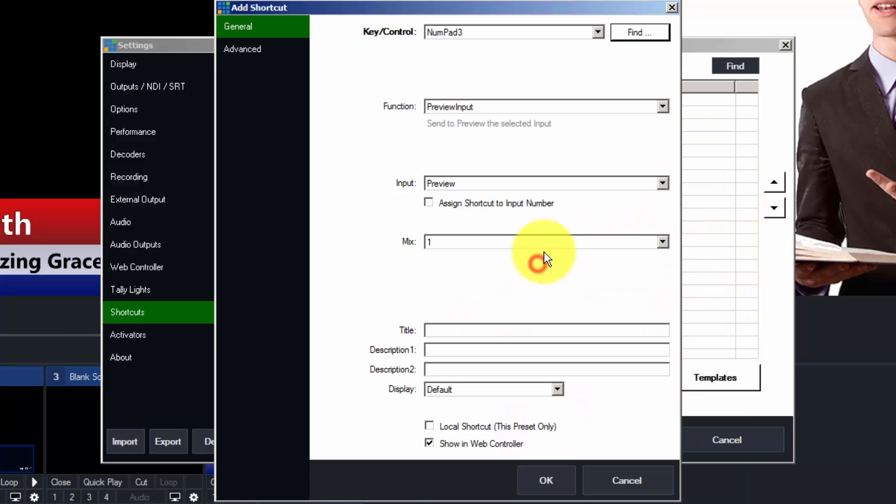
pyautogui.click(469, 182)
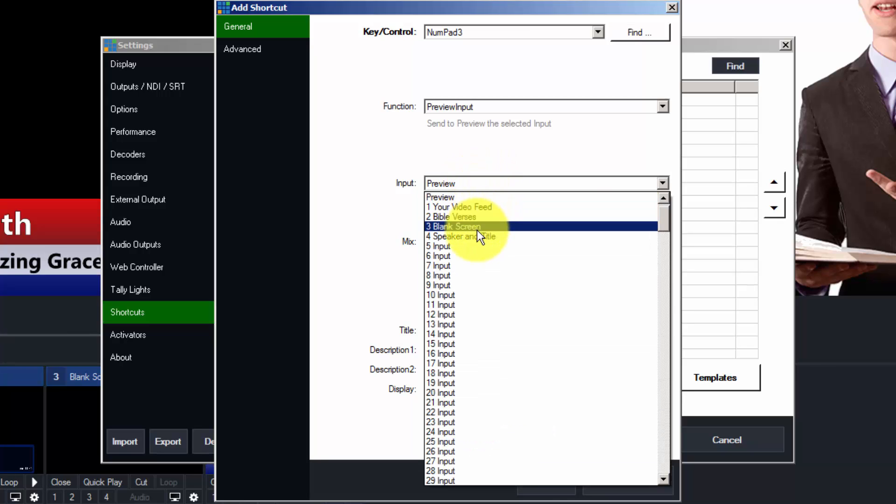
pyautogui.click(476, 228)
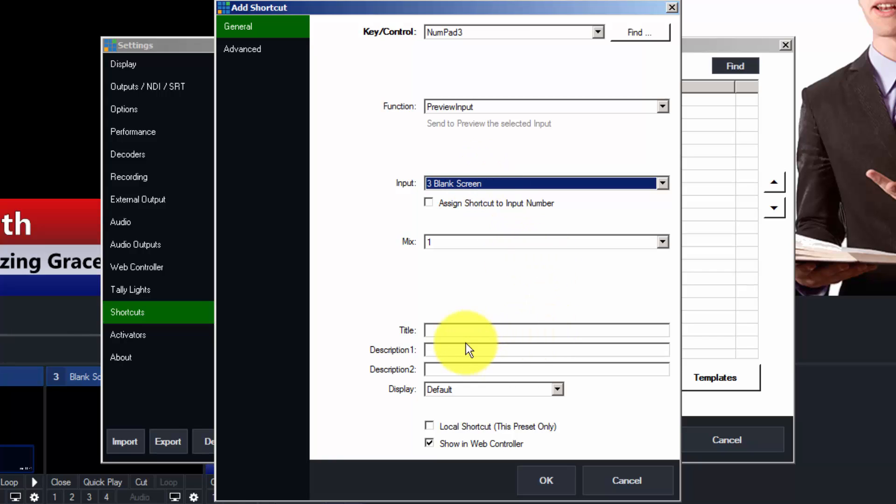
pyautogui.click(445, 329)
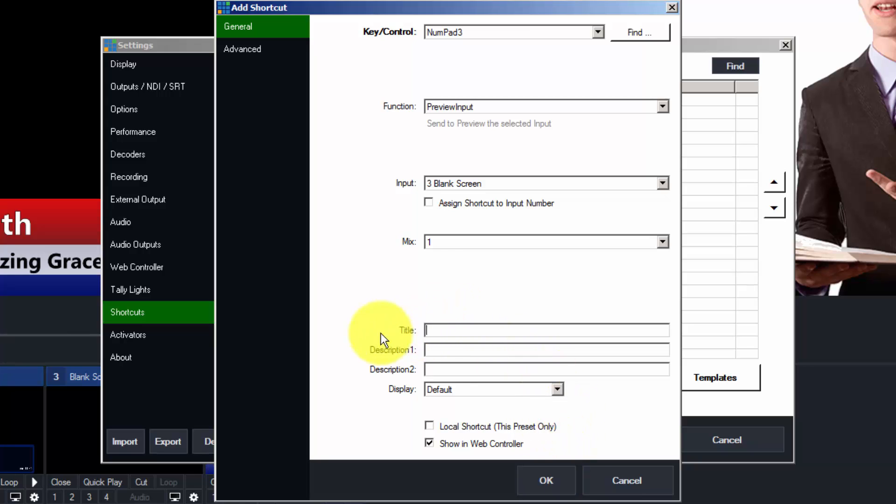
pyautogui.click(538, 480)
# - Close Settings, test Blank Screen preview, then preview Speaker and Title at the Jouth Pastor row
pyautogui.click(621, 438)
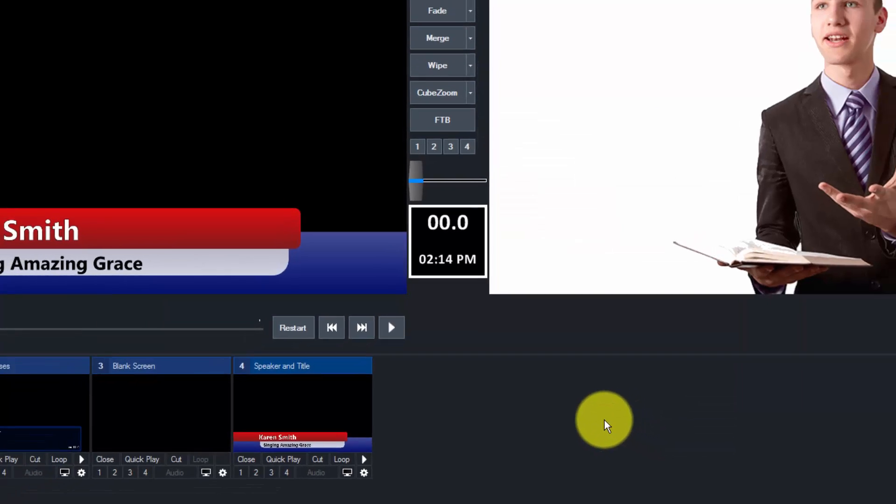
pyautogui.press('KP_3')
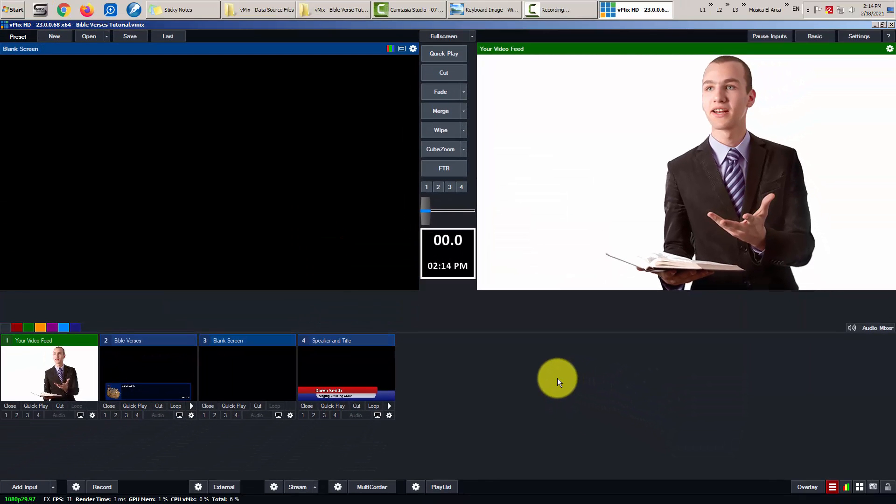
pyautogui.press('KP_4')
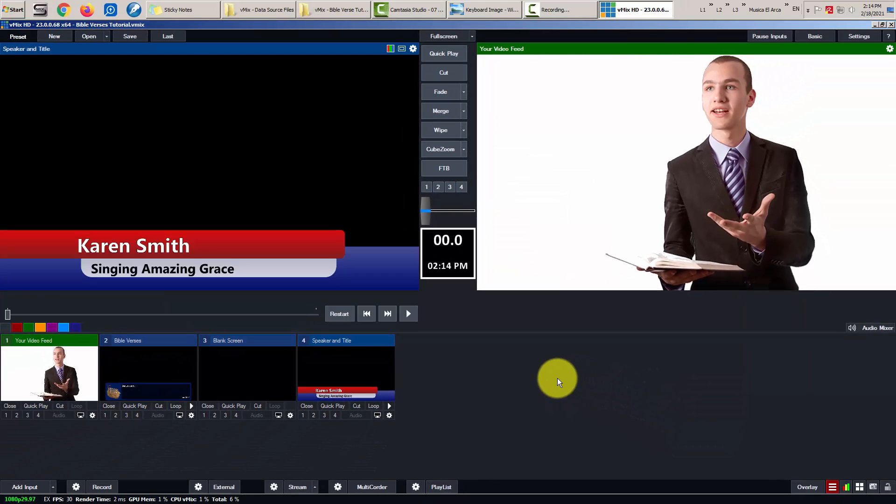
pyautogui.press('Up')
pyautogui.press('Up')
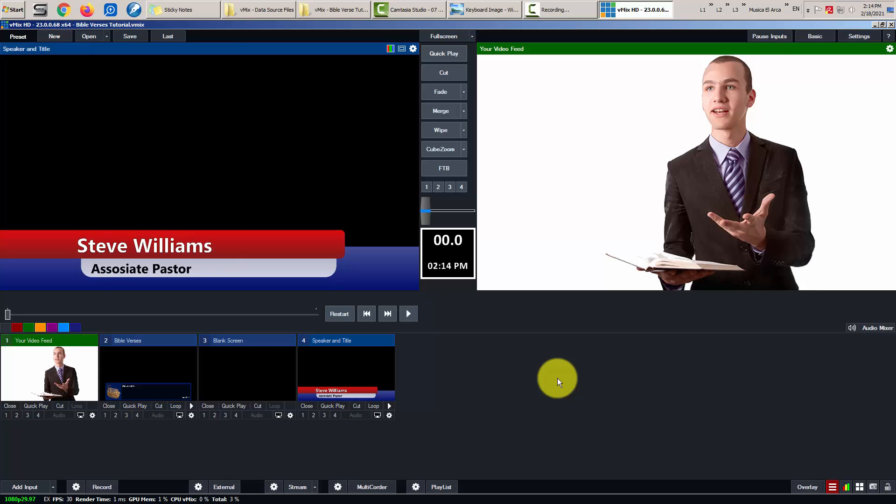
pyautogui.press('Up')
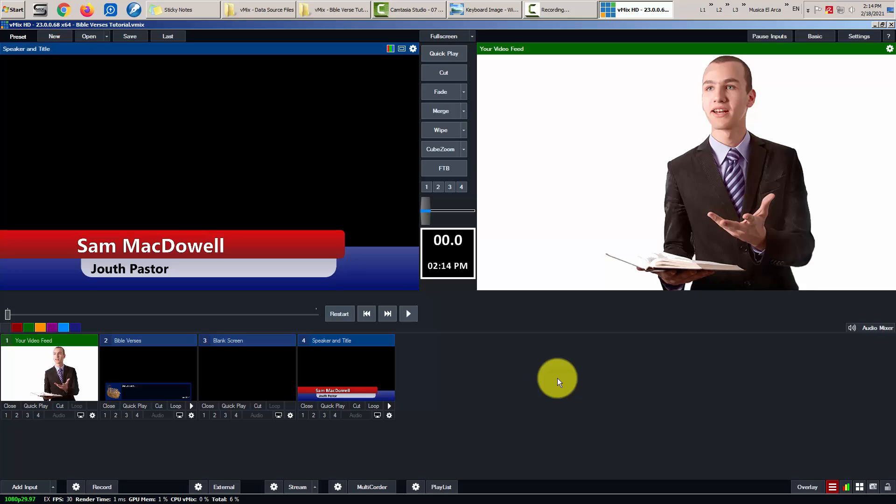
# - Show the Jouth Pastor lower third live with F3, clear it, and preview Blank Screen
pyautogui.press('F3')
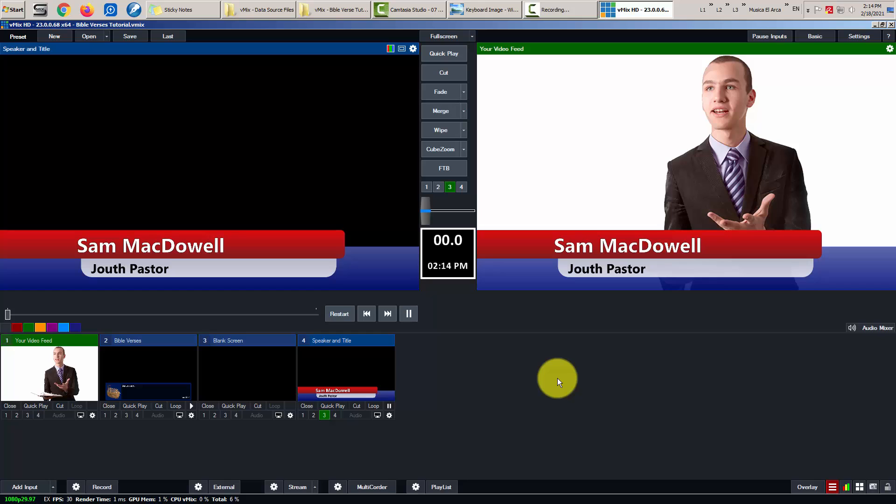
pyautogui.press('F3')
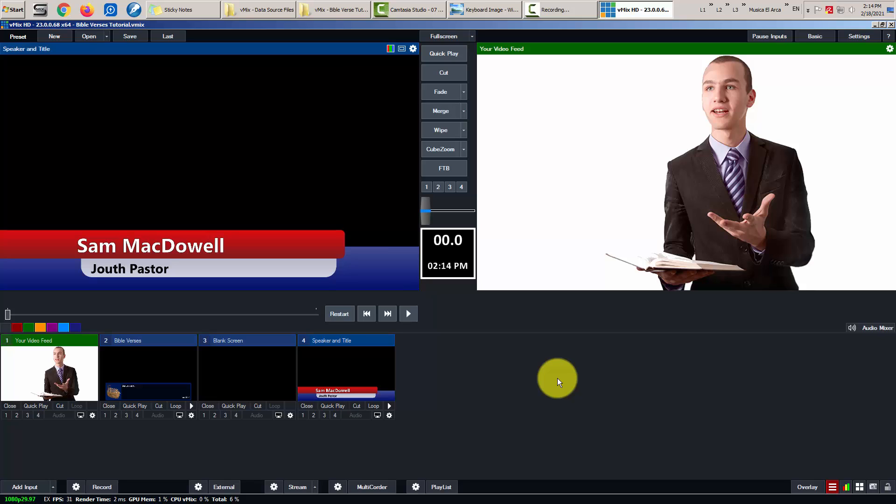
pyautogui.press('3')
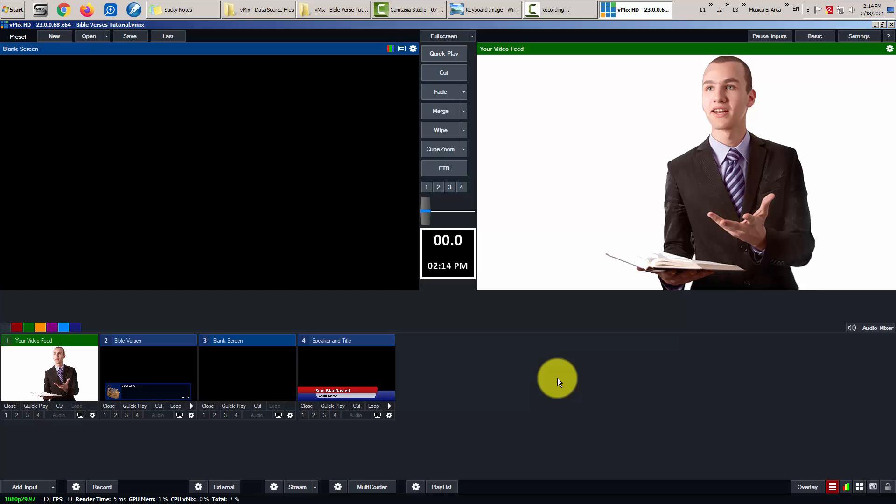
# - View the keyboard picture in Photo Viewer, minimise it, and preview Bible Verses in vMix
pyautogui.click(485, 2)
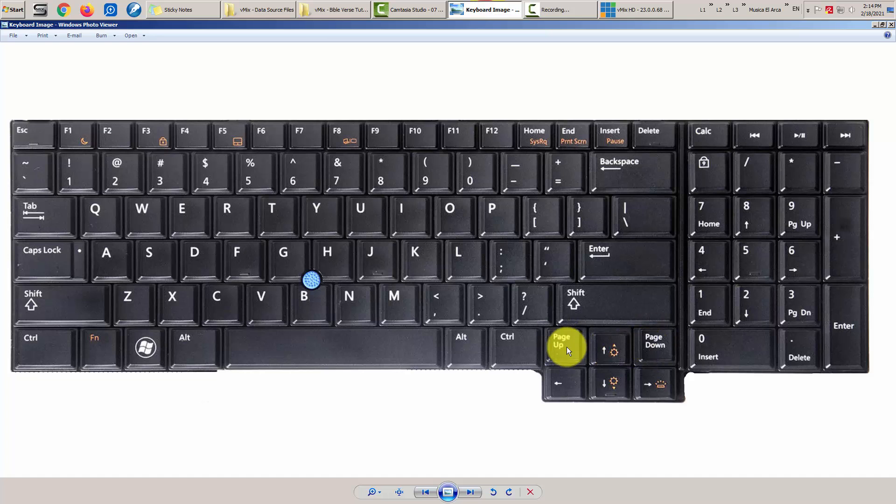
pyautogui.click(475, 6)
pyautogui.press('2')
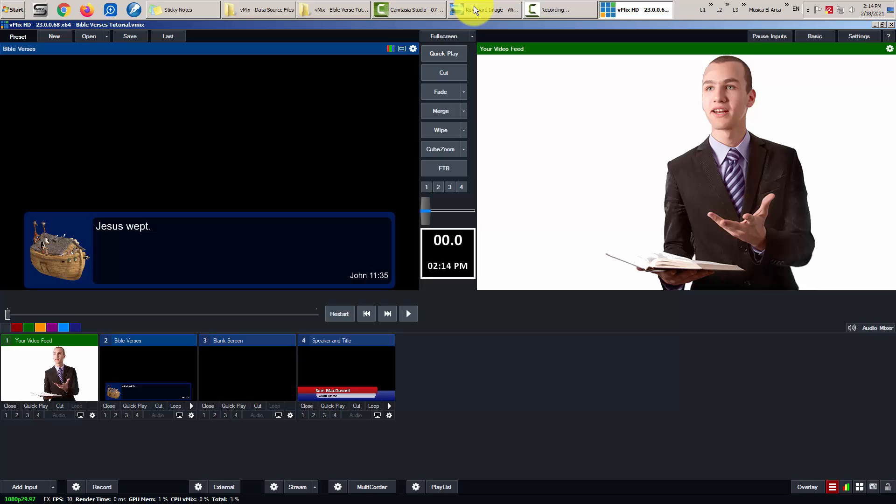
# - Step the Bible verses forward to Exodus 20:15, then back to Exodus 20:13
pyautogui.press('Down')
pyautogui.press('Down')
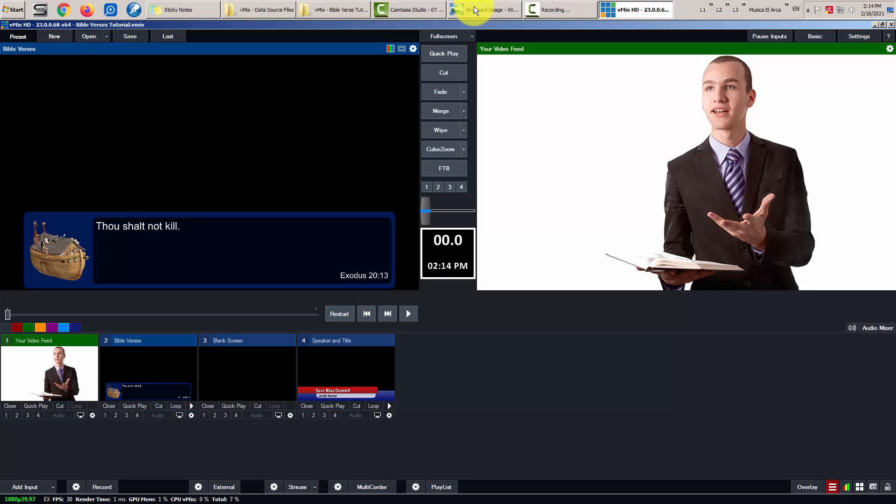
pyautogui.press('Down')
pyautogui.press('Down')
pyautogui.press('Up')
pyautogui.press('Up')
# - Check the keyboard reference picture in Windows Photo Viewer, then return to vMix
pyautogui.click(494, 7)
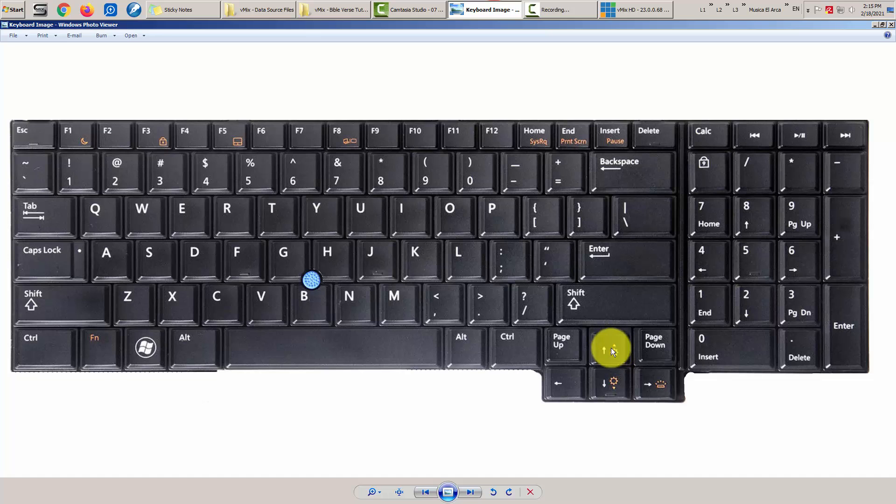
pyautogui.click(489, 9)
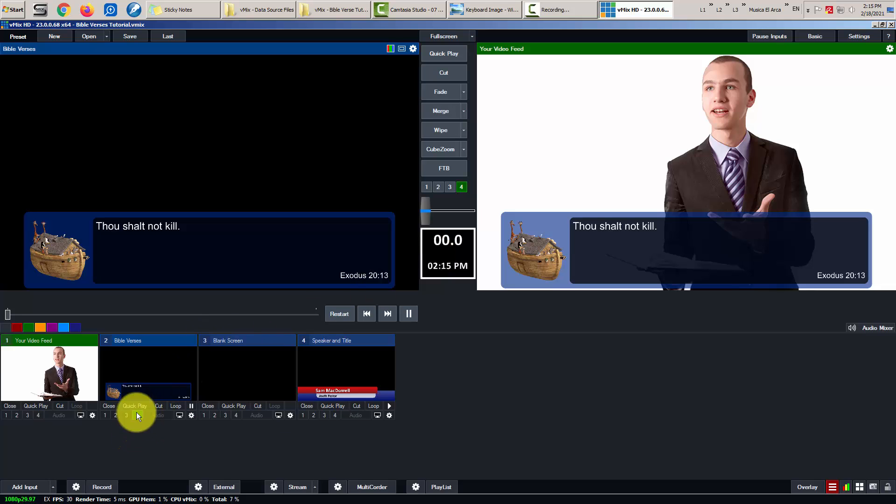
# - Review overlay 4's settings without changing them, then take the Bible verse overlay off the output
pyautogui.click(803, 492)
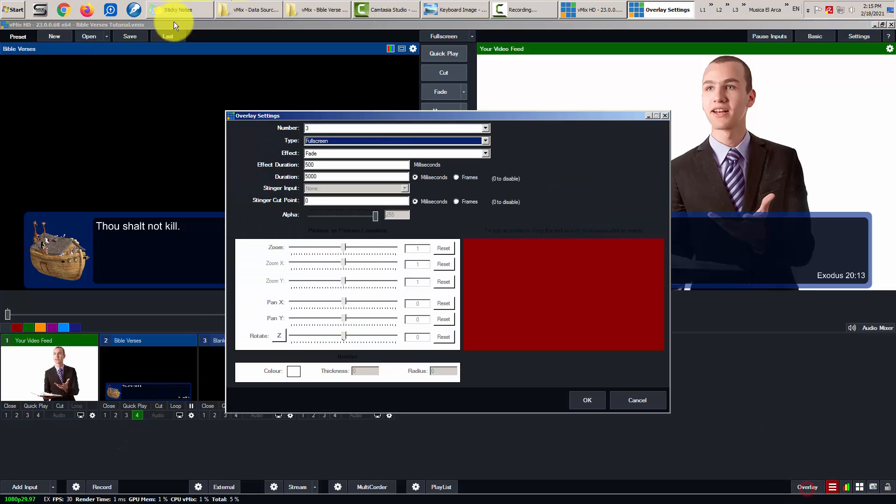
pyautogui.click(324, 128)
pyautogui.click(320, 155)
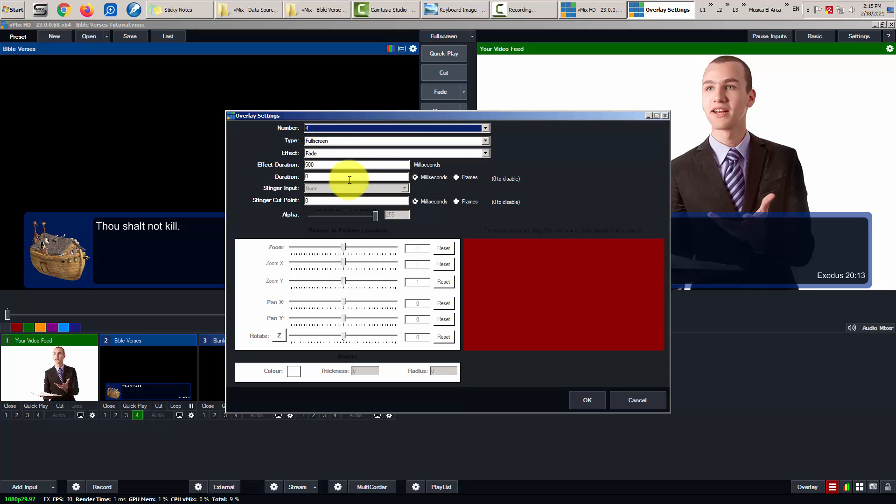
pyautogui.click(634, 398)
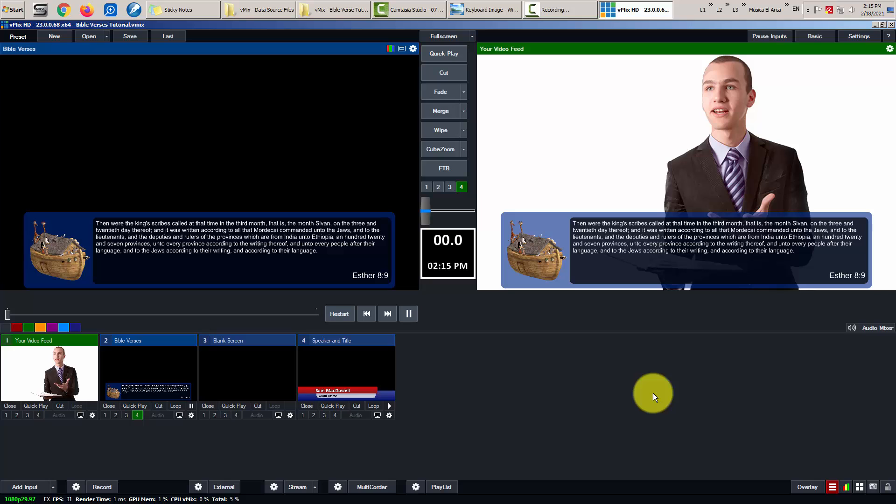
pyautogui.press('F4')
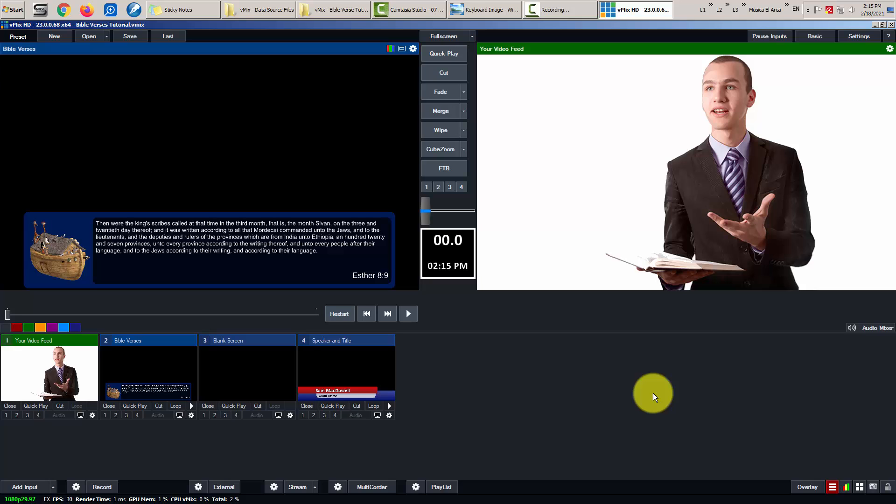
# - Open the overlay settings and discard them without changes
pyautogui.click(802, 488)
pyautogui.click(322, 176)
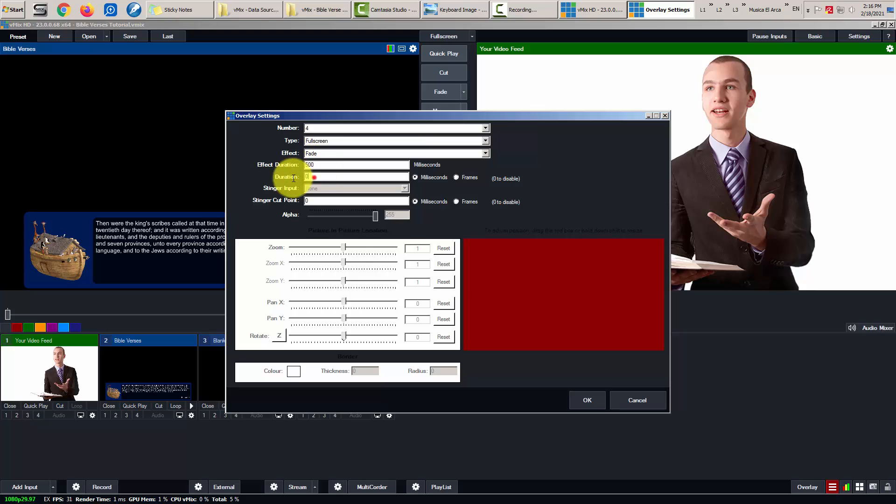
pyautogui.click(651, 401)
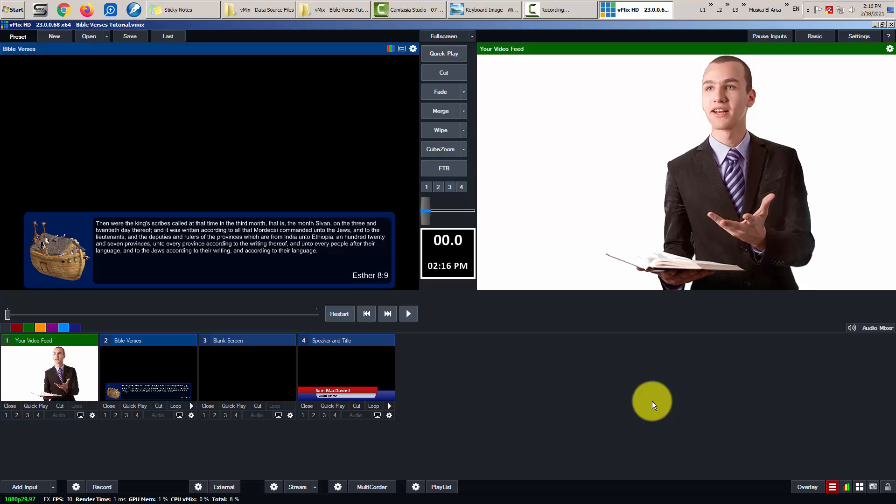
# - Put the Bible Verses overlay on the output, check the keyboard picture, then take it off
pyautogui.press('F4')
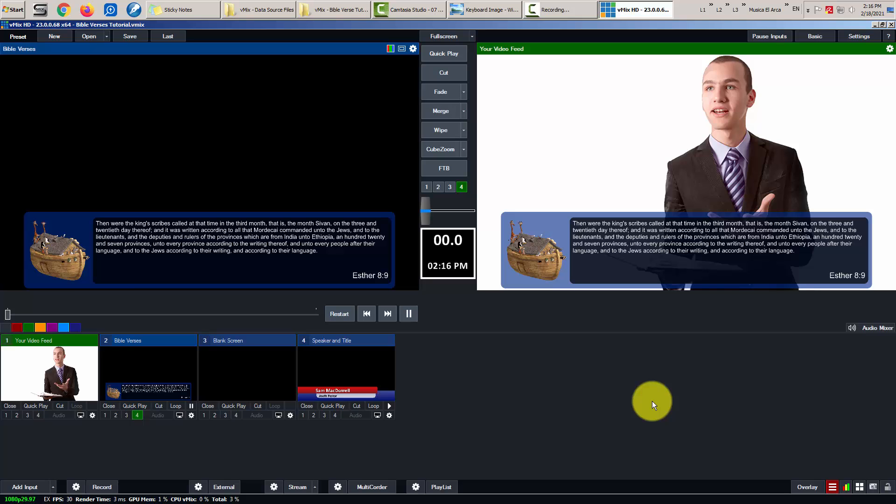
pyautogui.click(485, 7)
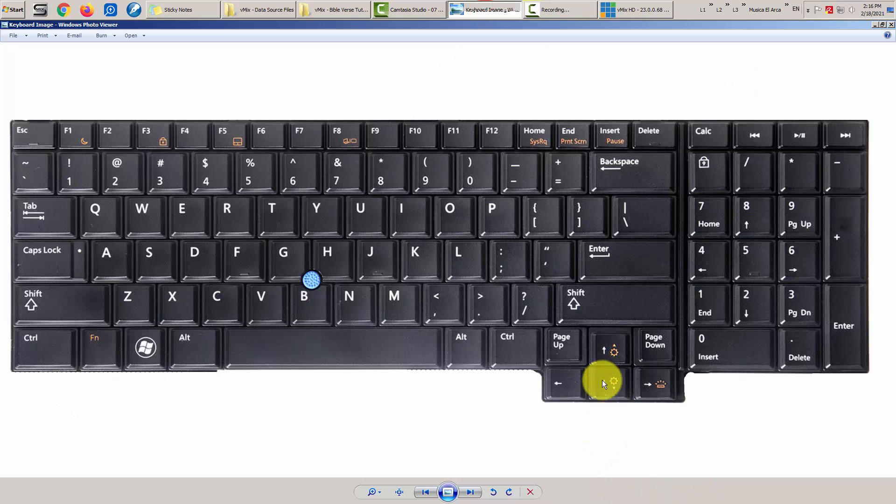
pyautogui.click(503, 9)
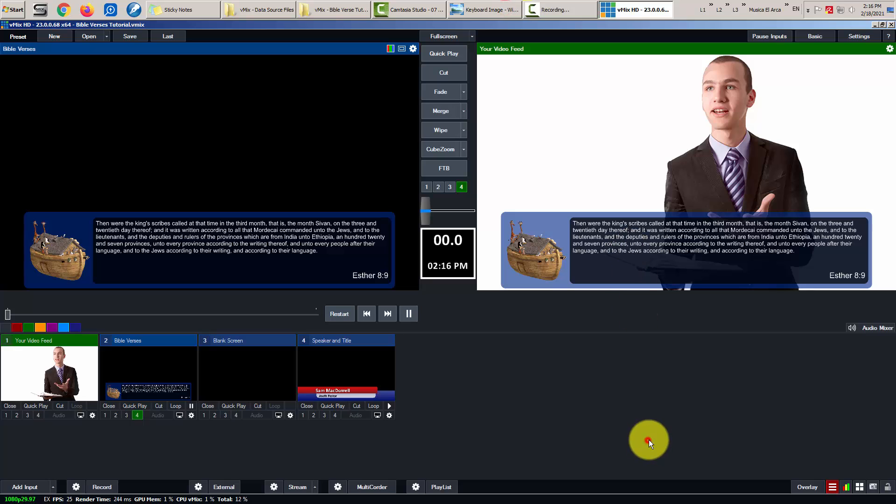
pyautogui.press('F4')
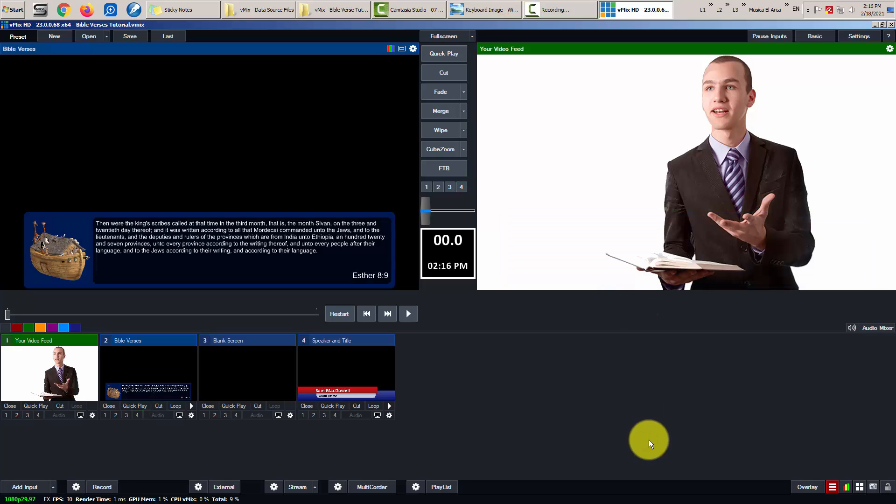
# - Preview input 3 Blank Screen and take the 'Jesus wept.' verse overlay off air
pyautogui.press('3')
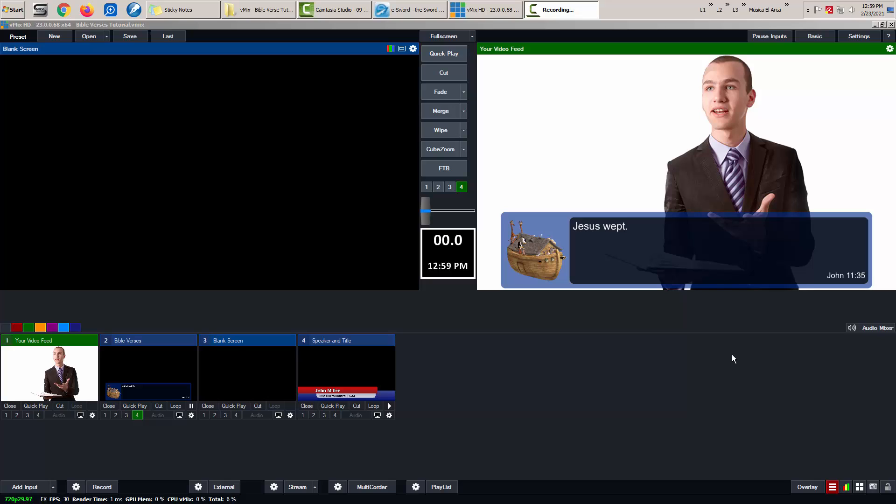
pyautogui.click(732, 354)
pyautogui.press('Down')
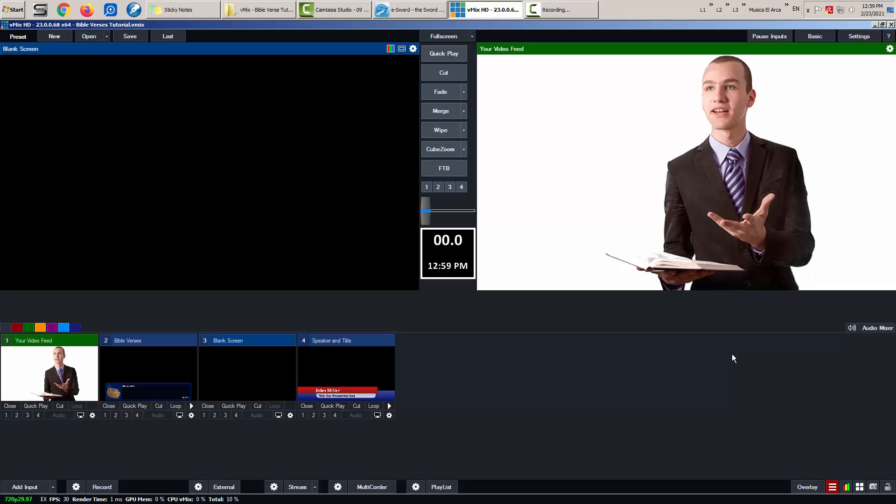
pyautogui.press('super+d')
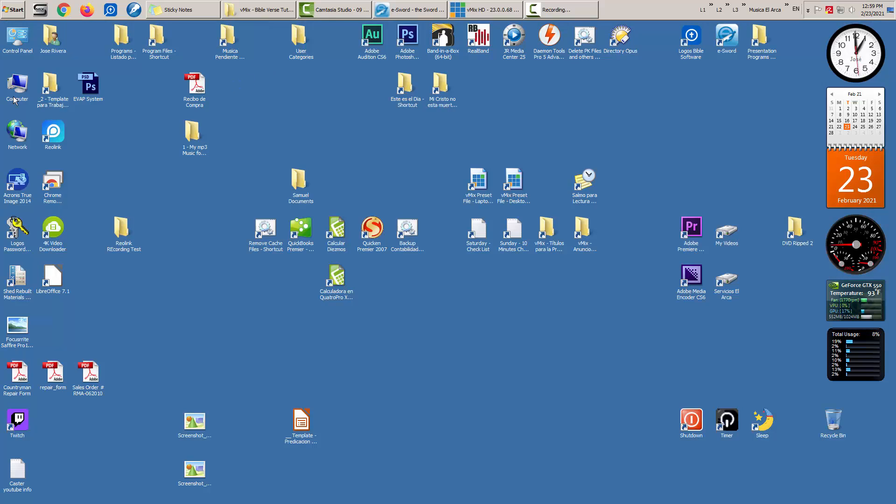
pyautogui.doubleClick(22, 80)
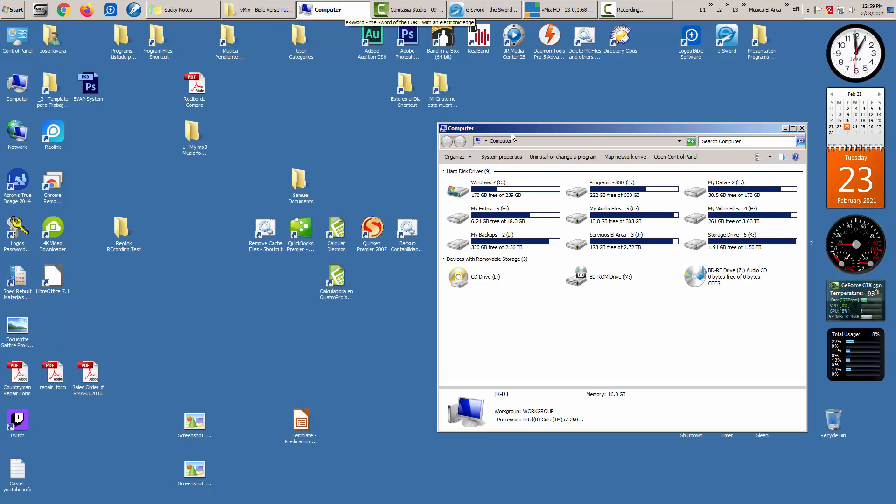
pyautogui.moveTo(511, 133); pyautogui.dragTo(458, 116)
pyautogui.doubleClick(434, 174)
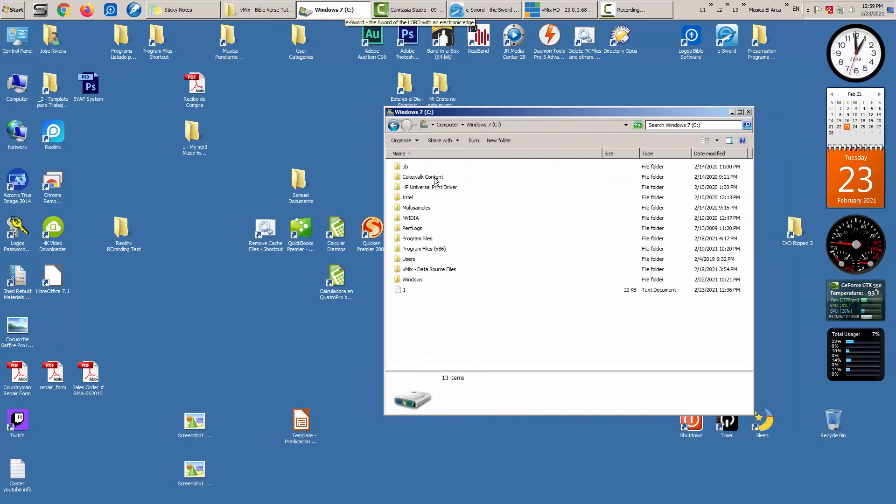
pyautogui.doubleClick(426, 271)
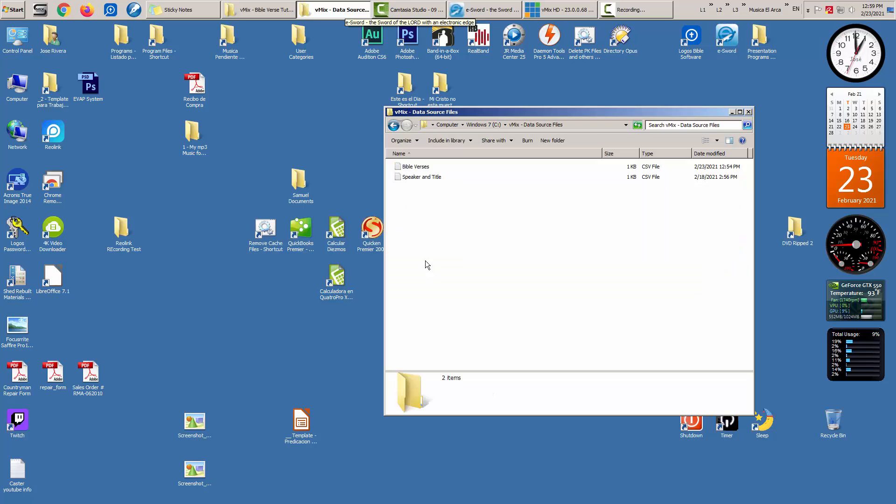
pyautogui.doubleClick(415, 167)
pyautogui.moveTo(220, 158); pyautogui.dragTo(504, 149)
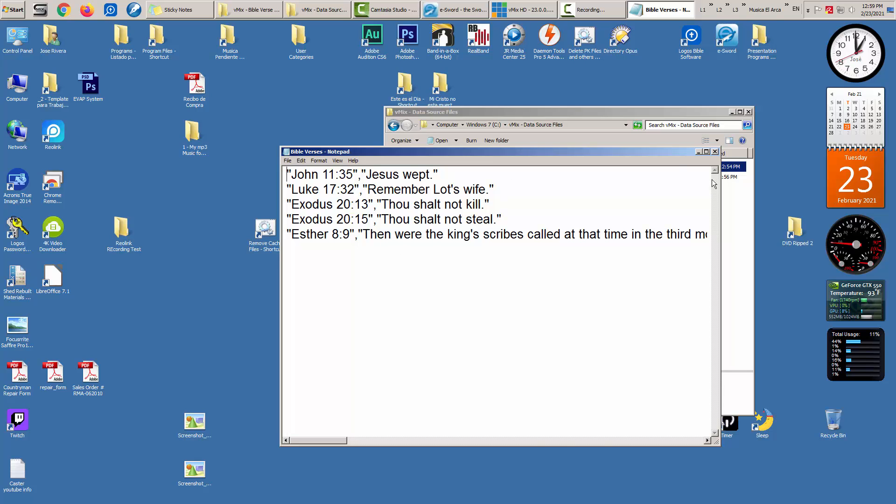
pyautogui.click(715, 152)
pyautogui.hotkey('alt', 'F4')
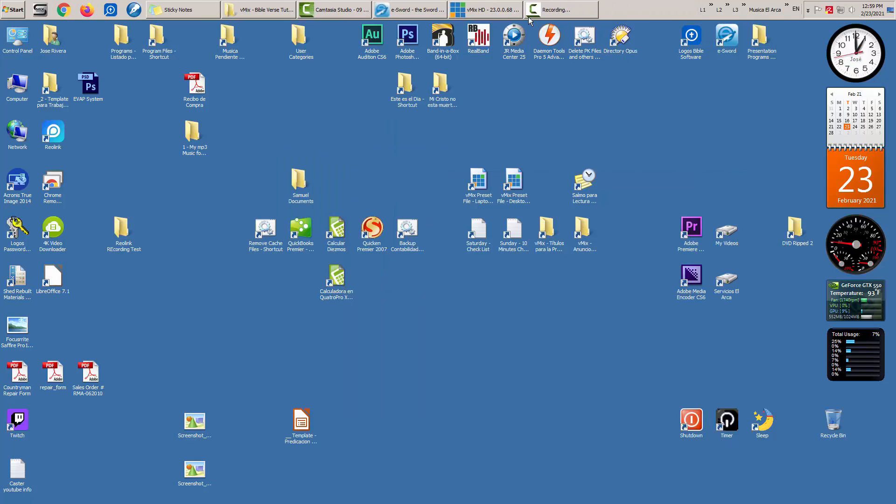
pyautogui.click(497, 7)
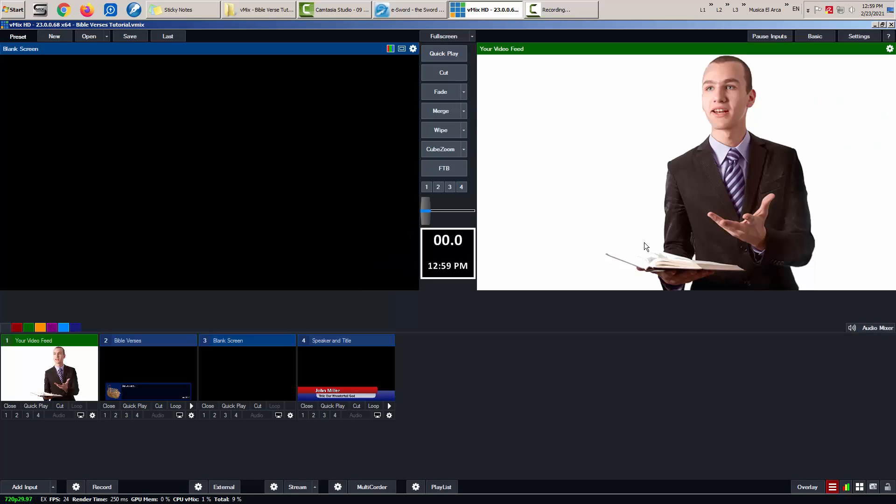
# - Bring the Bible Verses overlay with 'Jesus wept.' (John 11:35) live with the F4 hotkey
pyautogui.press('F4')
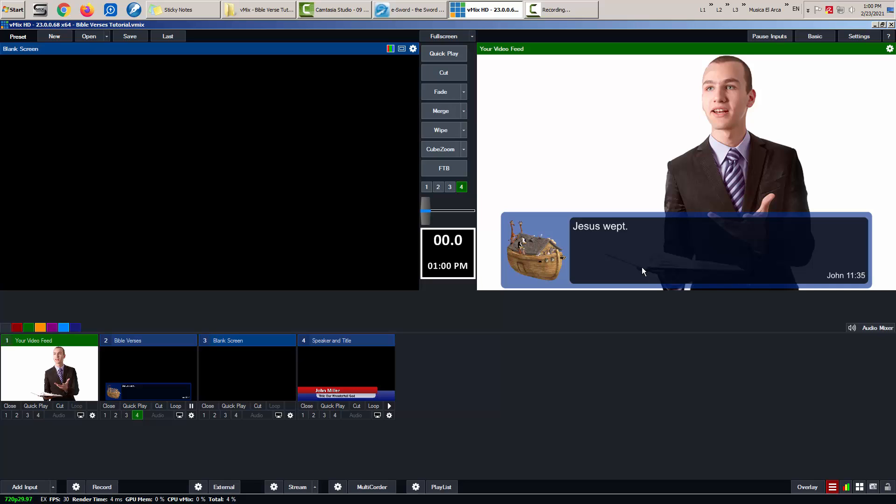
# - Open the Bible Verses title's data sources manager and compare the Speaker and Title and Bible Verses data
pyautogui.rightClick(149, 362)
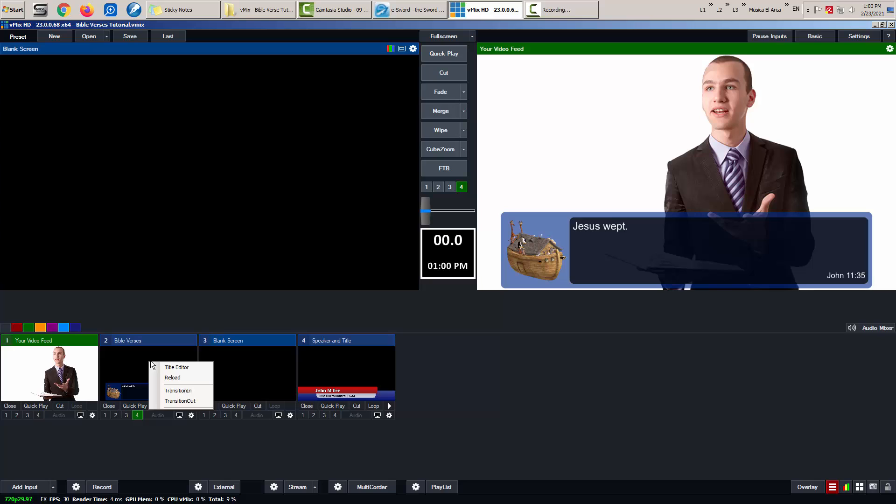
pyautogui.click(193, 367)
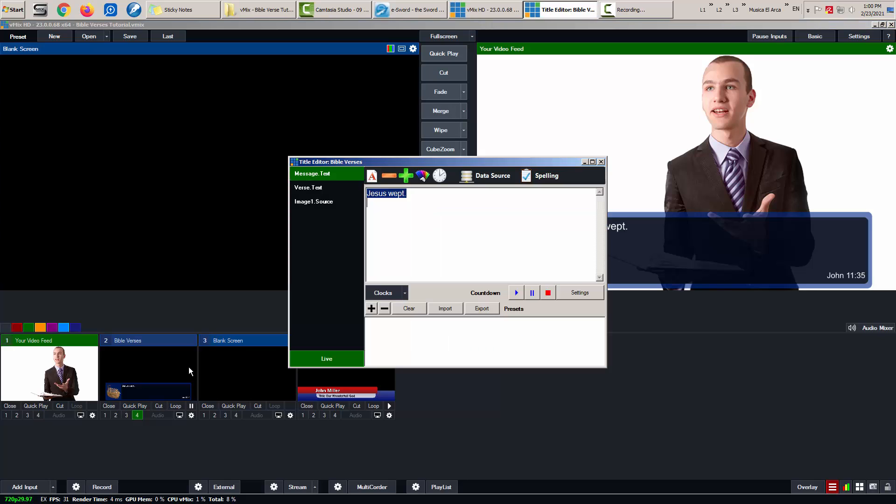
pyautogui.click(497, 176)
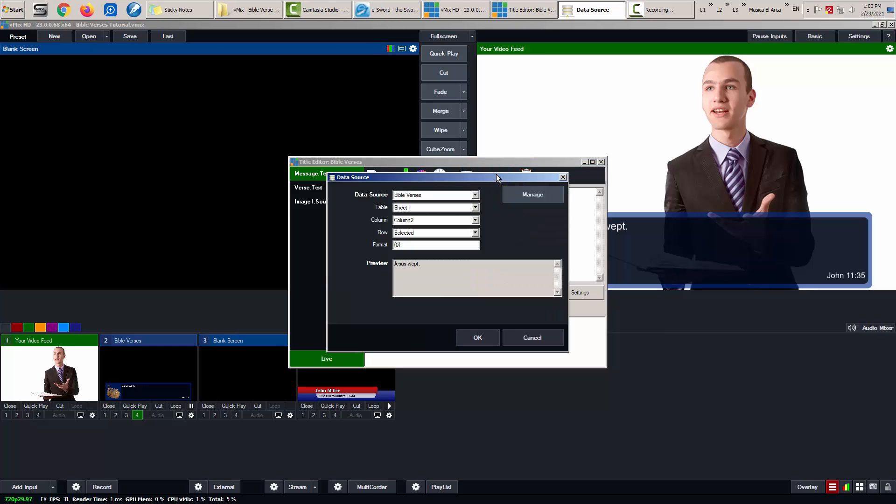
pyautogui.click(533, 192)
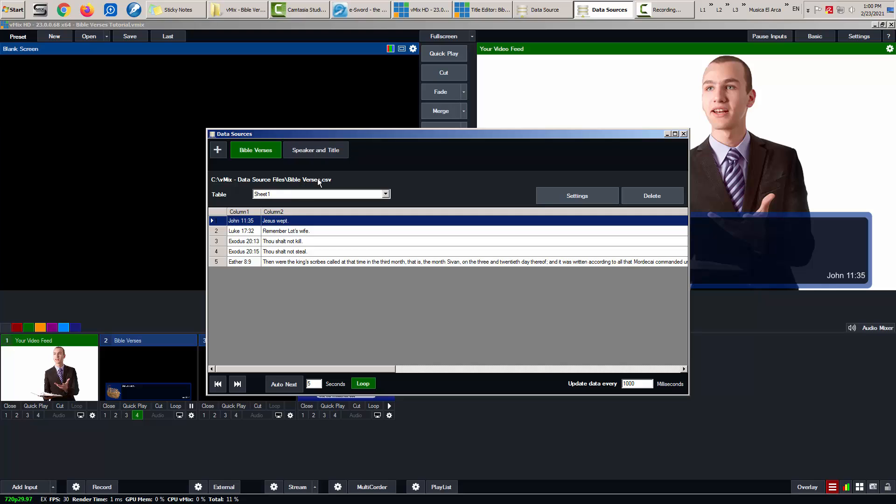
pyautogui.click(316, 150)
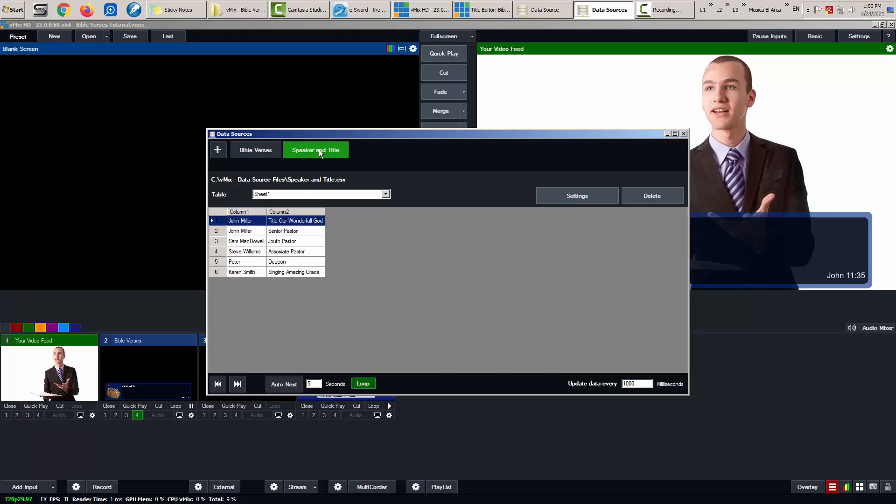
pyautogui.click(263, 150)
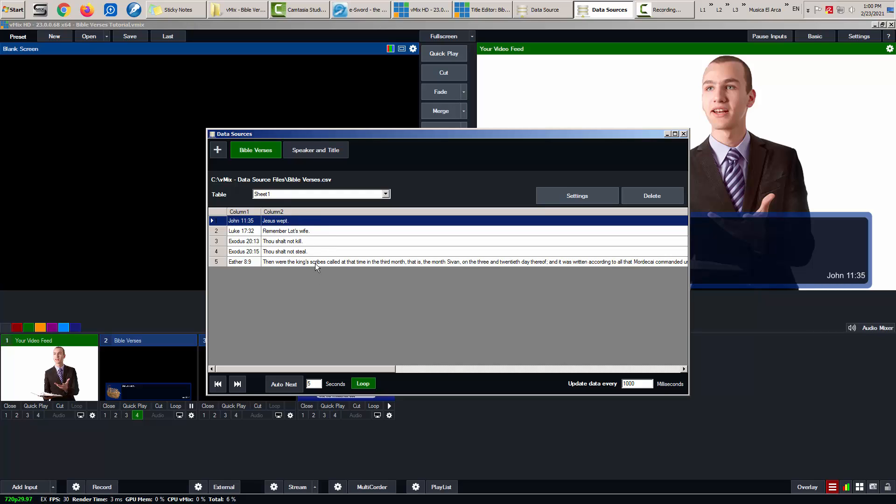
# - Point the Bible Verses source at the Bible Verses CSV in C:\vMix - Data Source Files
pyautogui.click(586, 195)
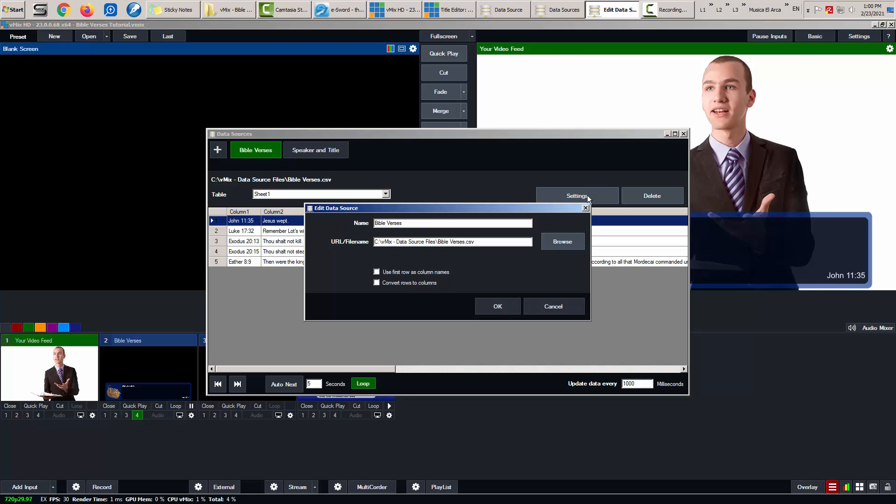
pyautogui.click(568, 241)
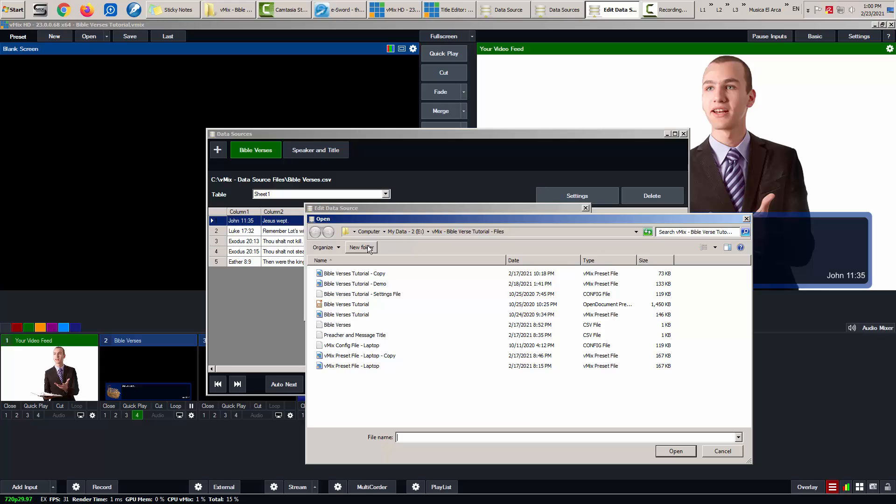
pyautogui.click(369, 231)
pyautogui.doubleClick(360, 277)
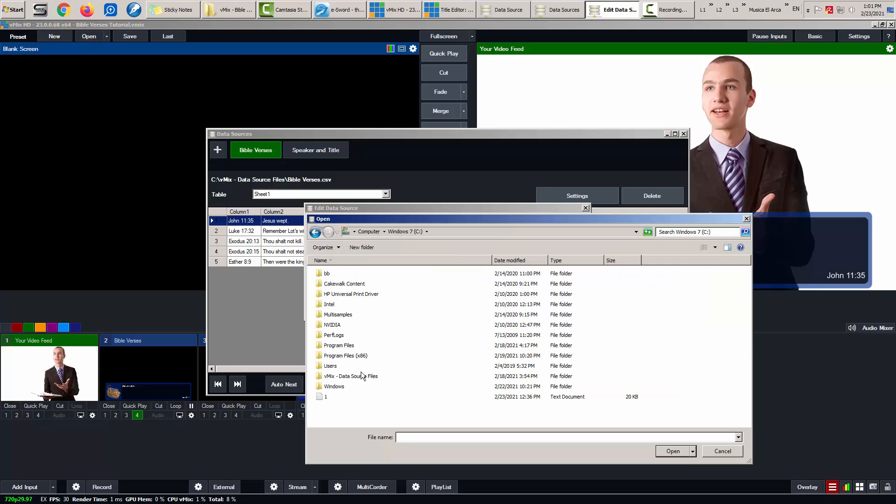
pyautogui.doubleClick(362, 376)
pyautogui.click(341, 275)
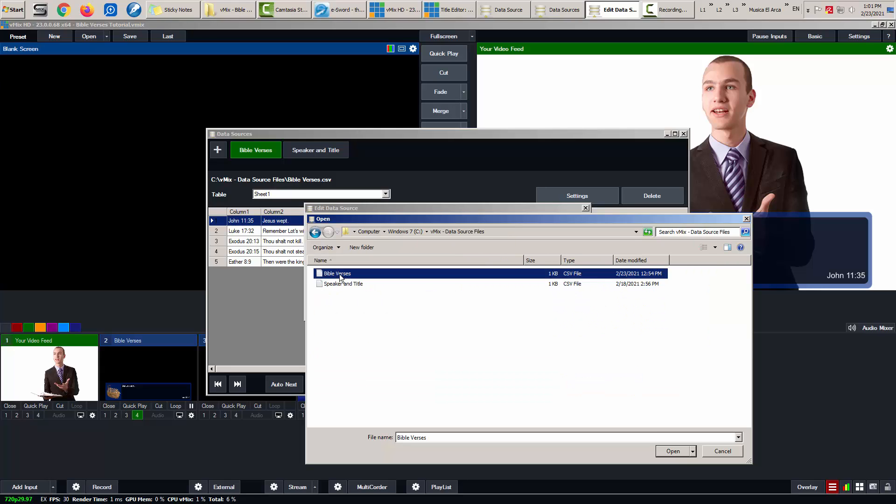
pyautogui.click(724, 449)
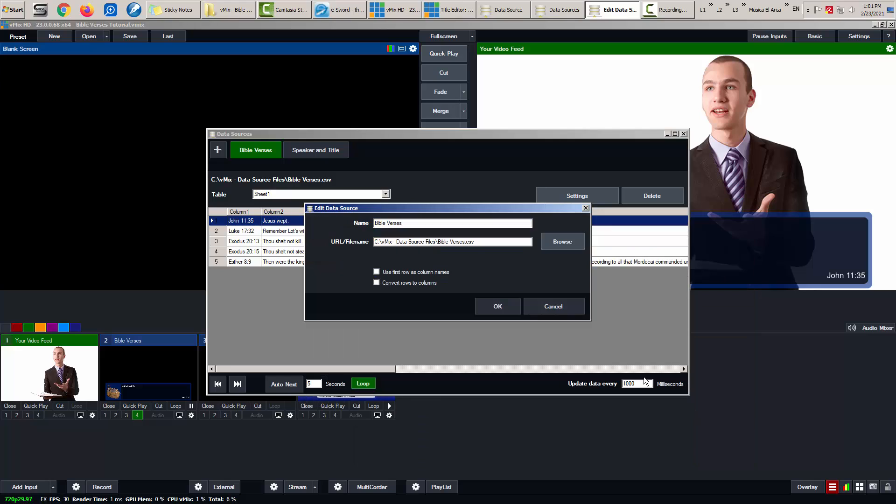
pyautogui.click(537, 303)
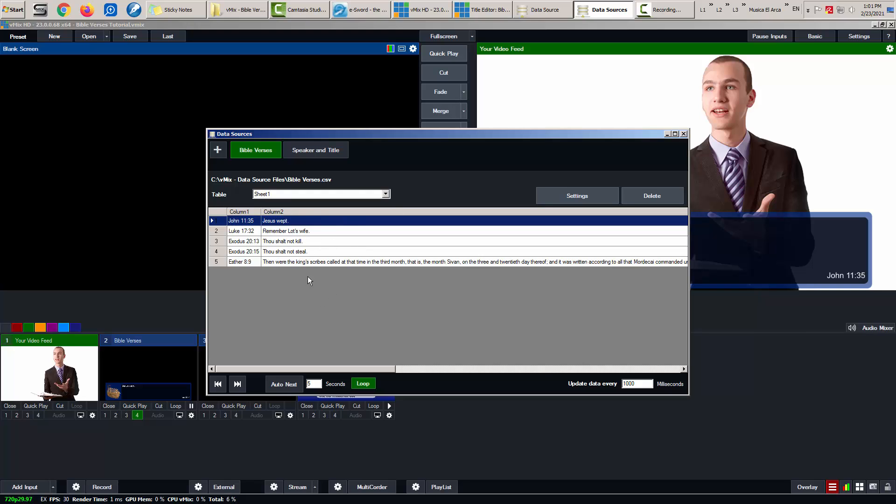
# - Close the Data Sources manager, Data Source settings and Title Editor
pyautogui.click(685, 134)
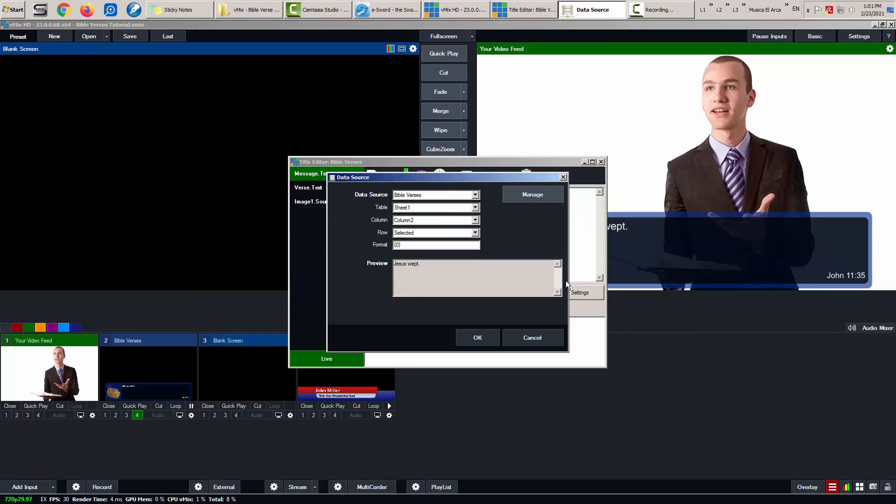
pyautogui.click(533, 192)
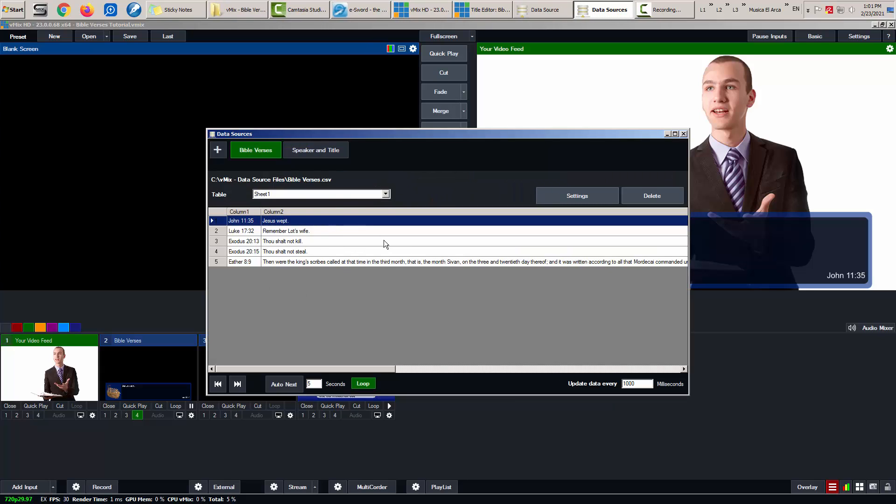
pyautogui.click(683, 134)
pyautogui.click(563, 177)
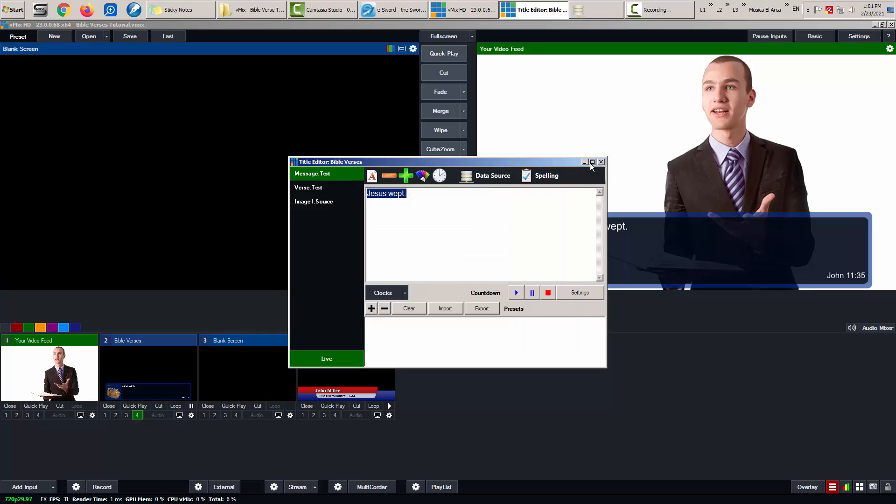
pyautogui.click(601, 162)
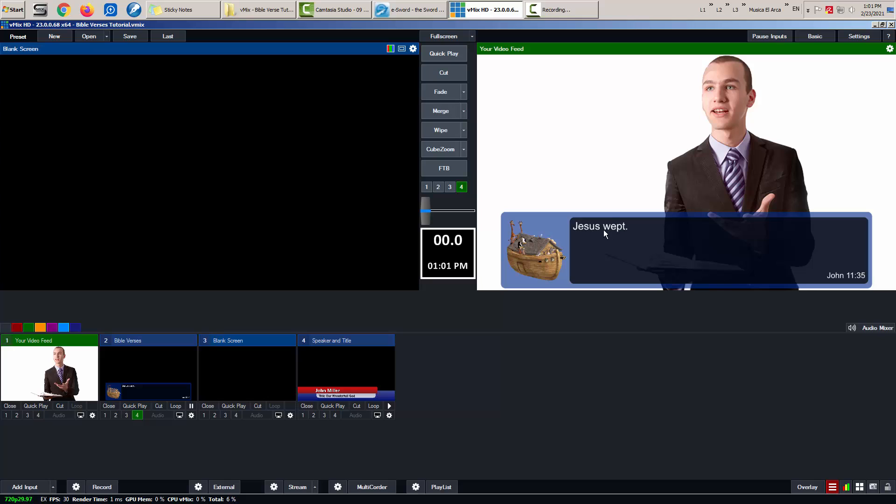
# - Open the Bible Verses title's data source manager to review the table, then close all three windows
pyautogui.rightClick(167, 357)
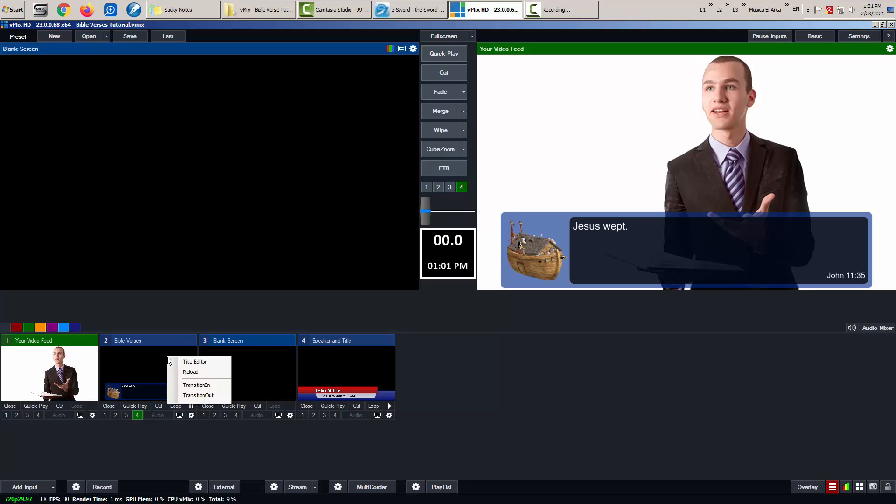
pyautogui.click(198, 362)
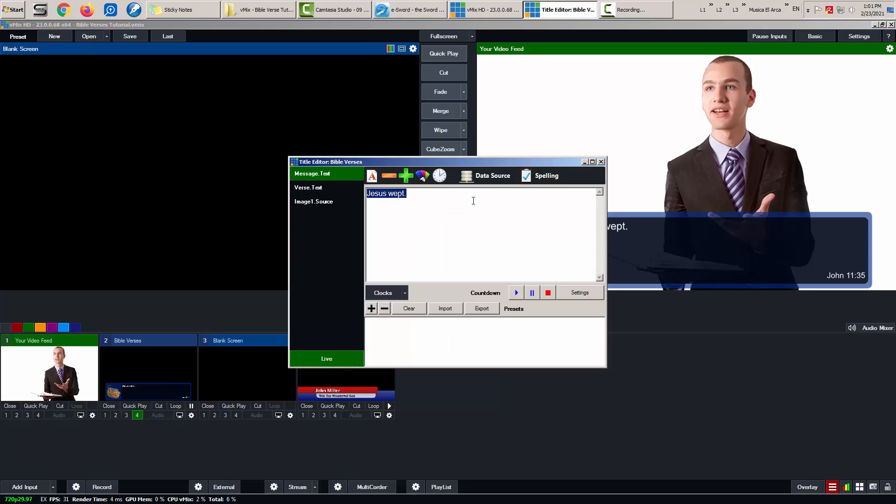
pyautogui.click(497, 177)
pyautogui.click(537, 191)
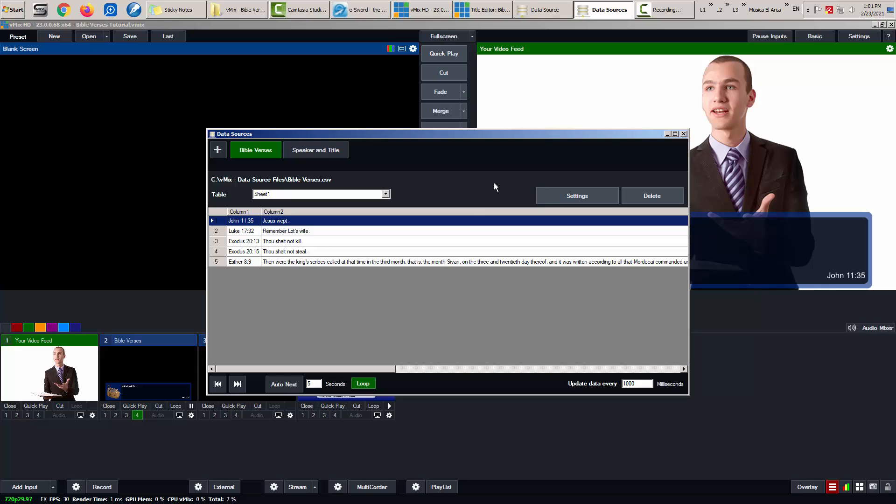
pyautogui.click(682, 135)
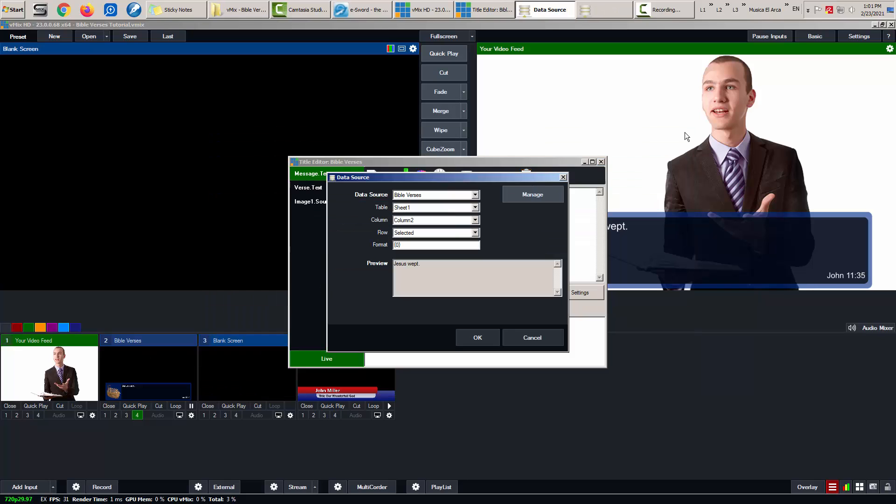
pyautogui.click(563, 177)
pyautogui.click(601, 162)
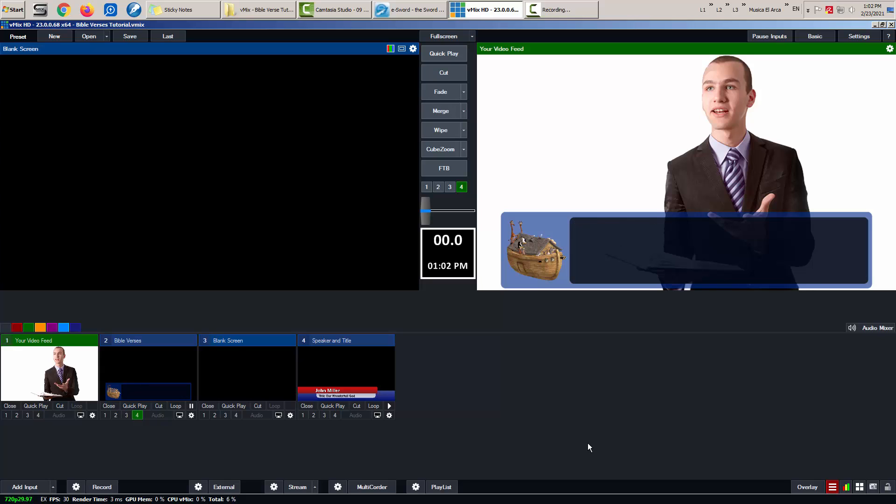
# - Inspect the Bible Verses table for Luke 17:32 via the Title Editor's data source, then close everything
pyautogui.rightClick(157, 367)
pyautogui.click(191, 366)
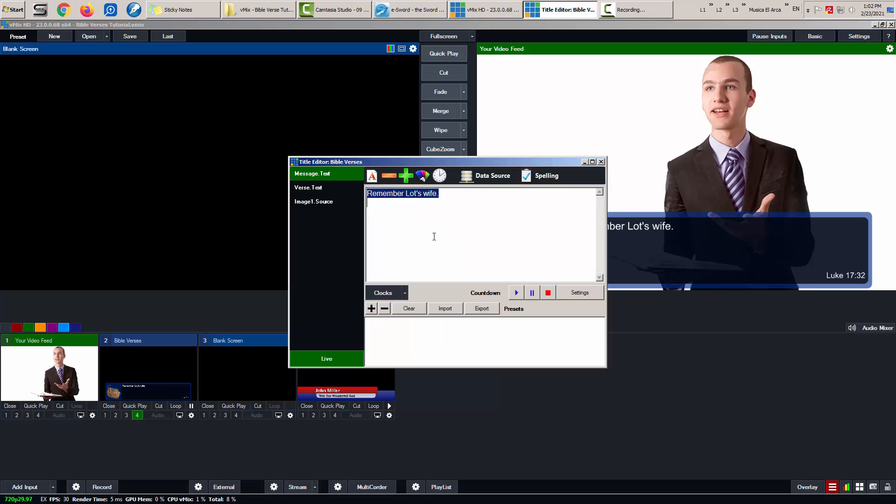
pyautogui.click(486, 183)
pyautogui.click(533, 192)
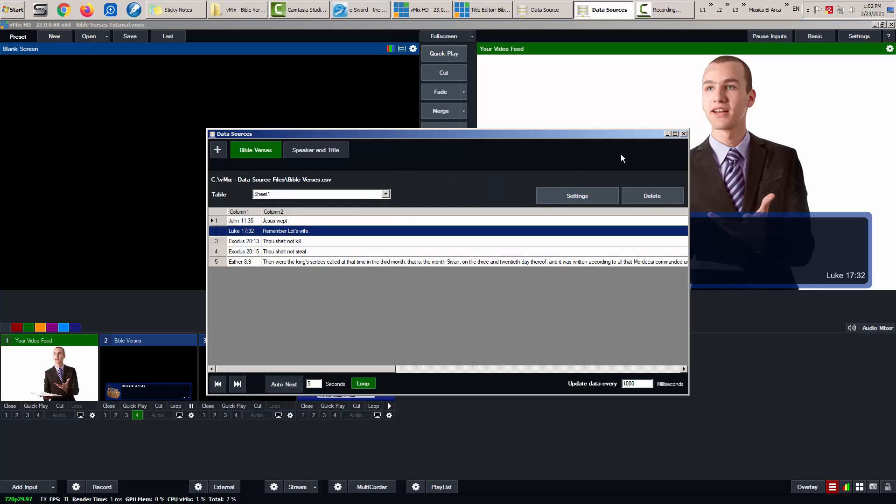
pyautogui.click(684, 134)
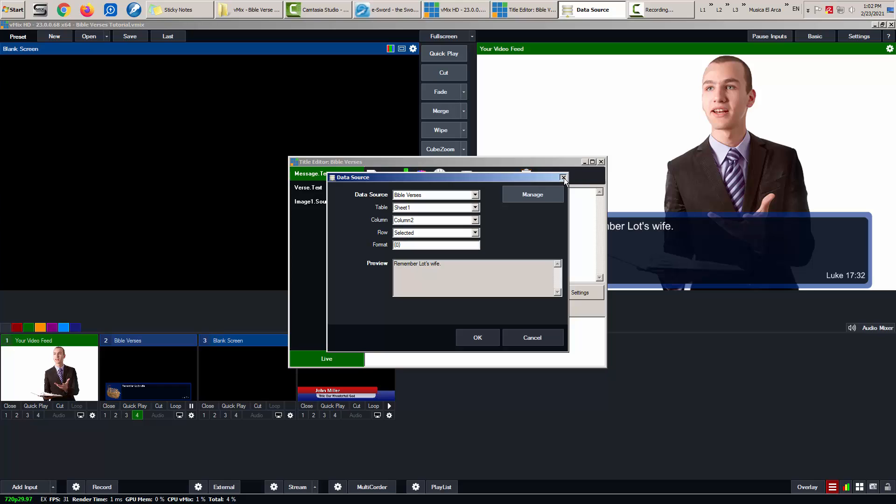
pyautogui.click(564, 178)
pyautogui.click(601, 162)
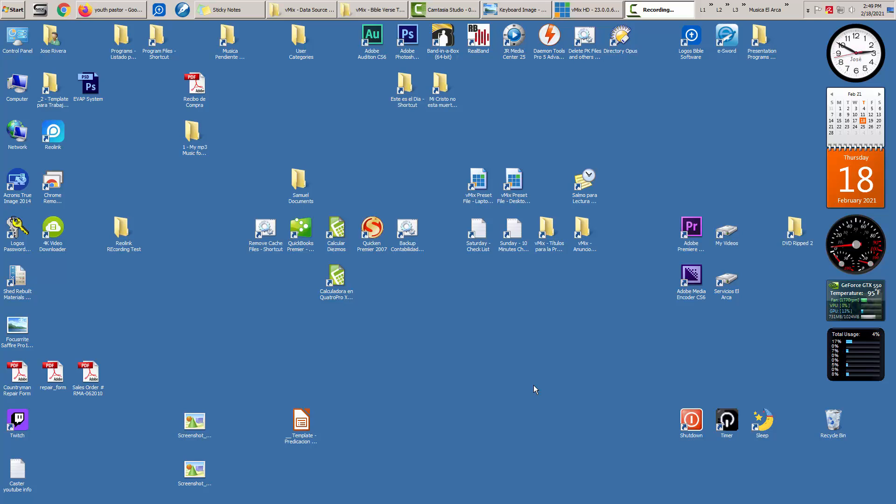
# - Open the Bible Verses CSV from C:\vMix - Data Source Files in Notepad
pyautogui.click(300, 11)
pyautogui.press('BackSpace')
pyautogui.press('BackSpace')
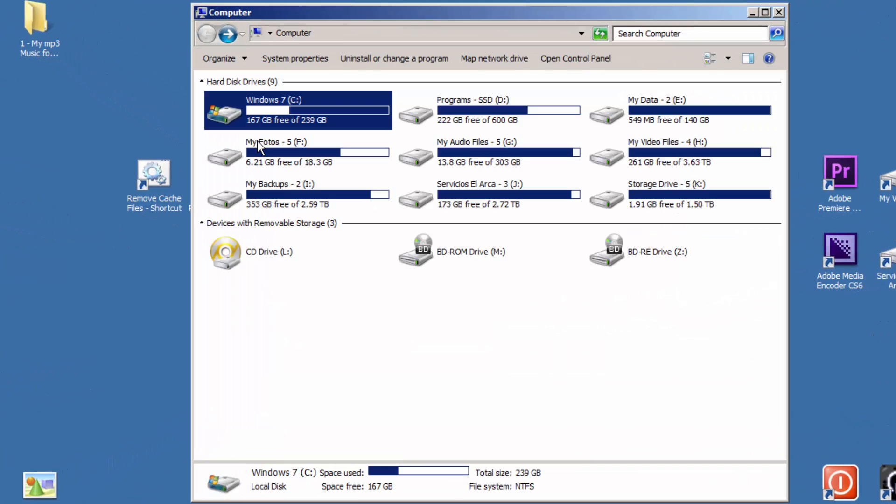
pyautogui.doubleClick(253, 113)
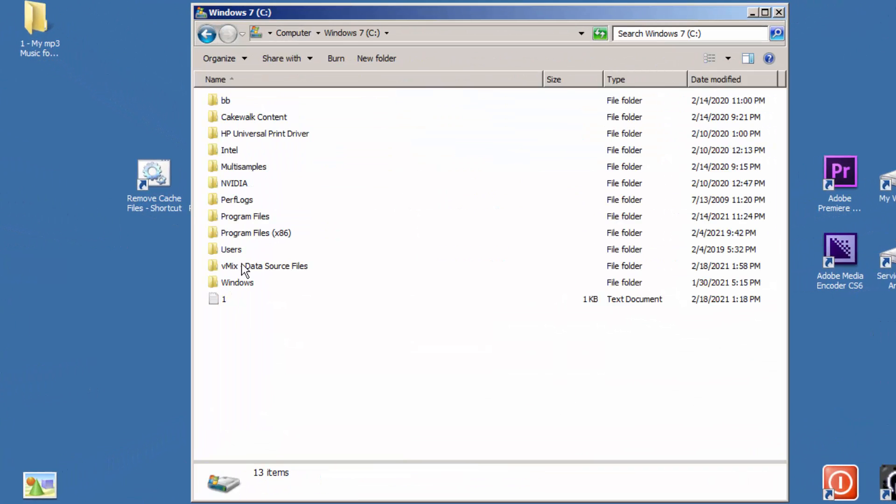
pyautogui.doubleClick(294, 267)
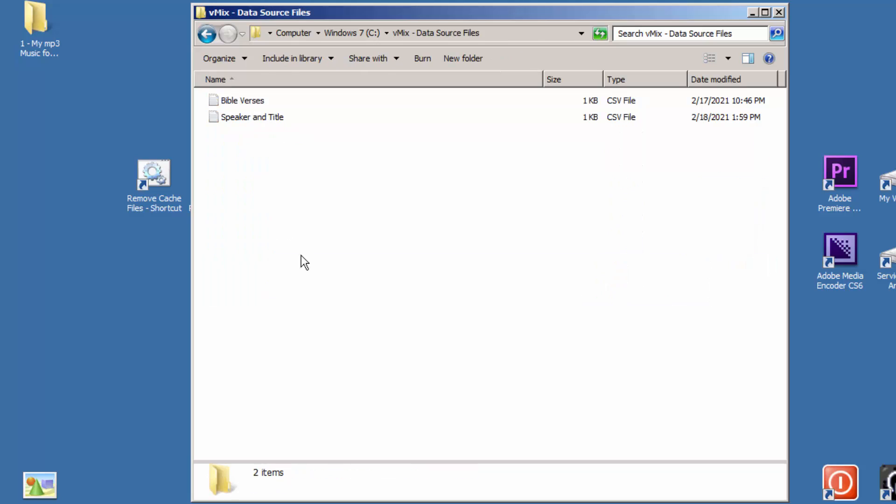
pyautogui.doubleClick(244, 100)
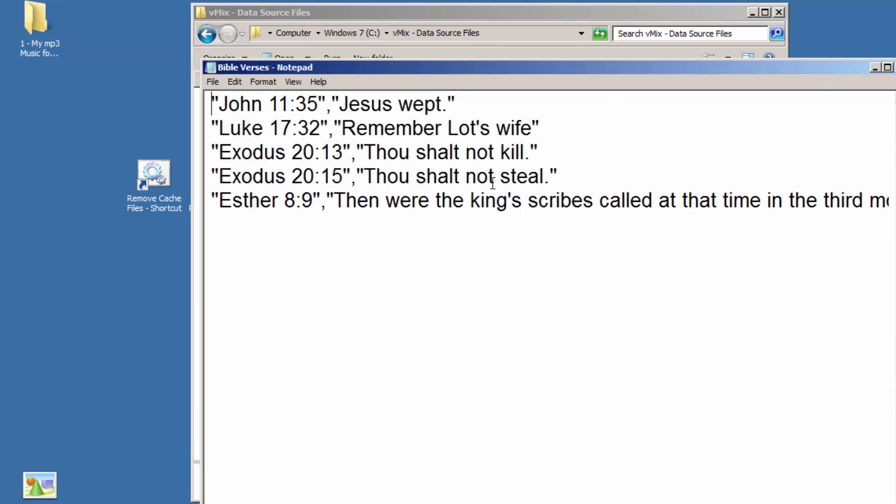
# - Select all the verse lines in the file and delete them
pyautogui.hotkey('ctrl', 'a')
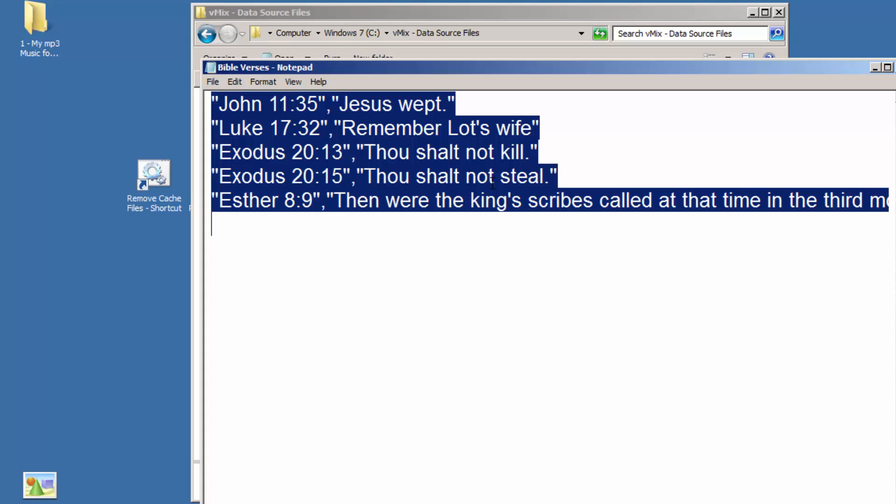
pyautogui.click(364, 277)
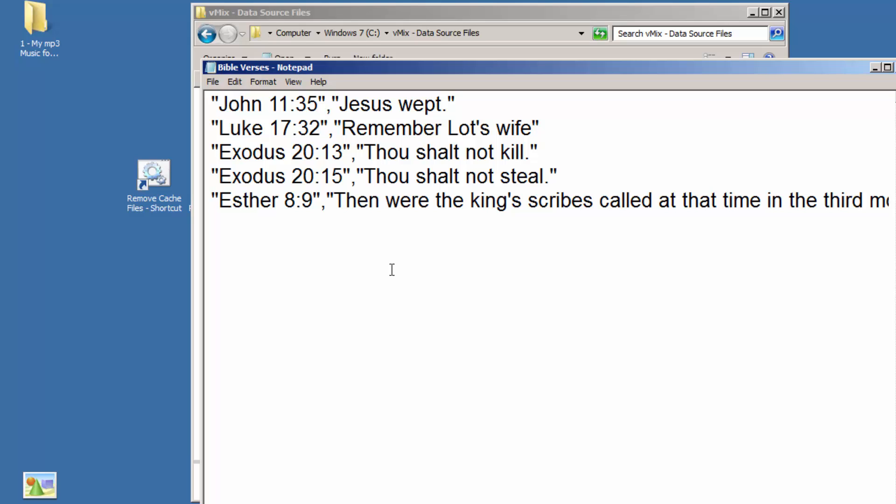
pyautogui.hotkey('ctrl', 'a')
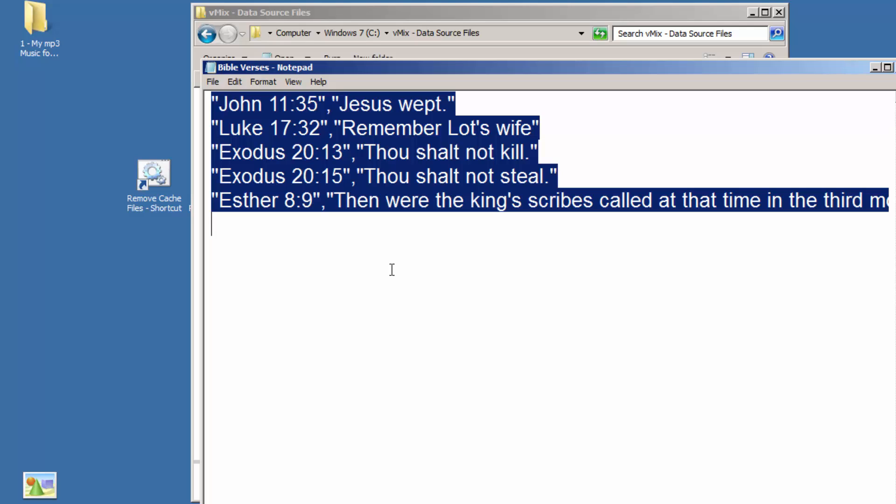
pyautogui.press('Delete')
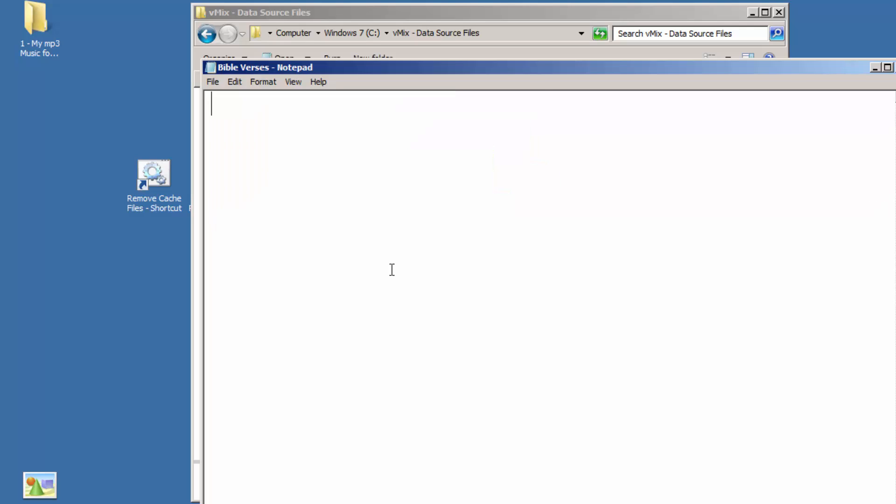
pyautogui.hotkey('alt', 'Tab')
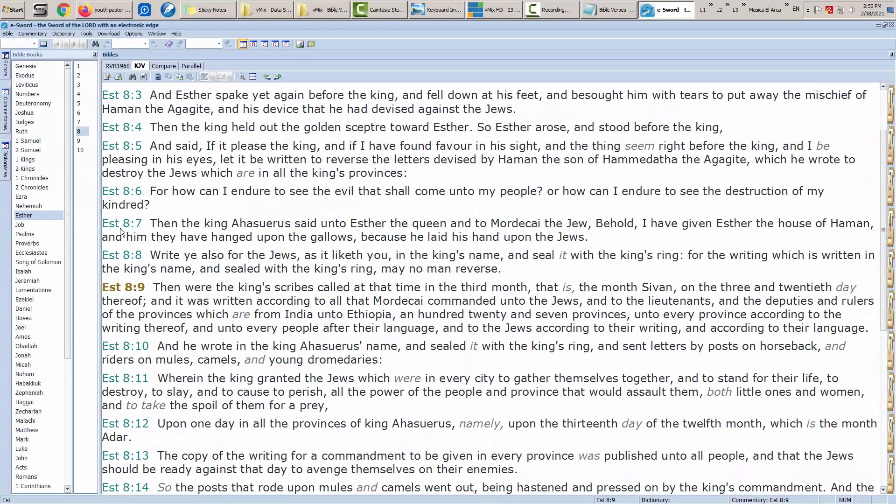
# - Close e-Sword, enter the line "John 3:5","alkjd flka" in the Bible Verses file, and relaunch e-Sword
pyautogui.click(892, 25)
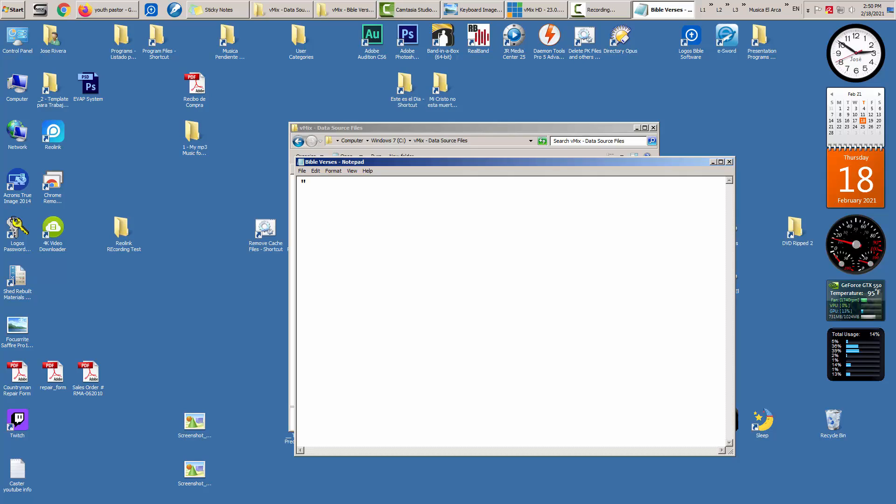
pyautogui.write('John",')
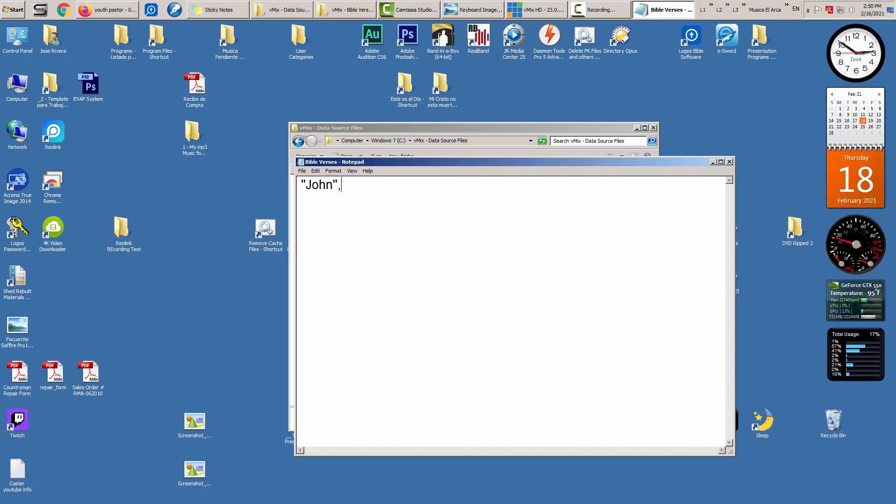
pyautogui.write('"')
pyautogui.press('Left')
pyautogui.write('3')
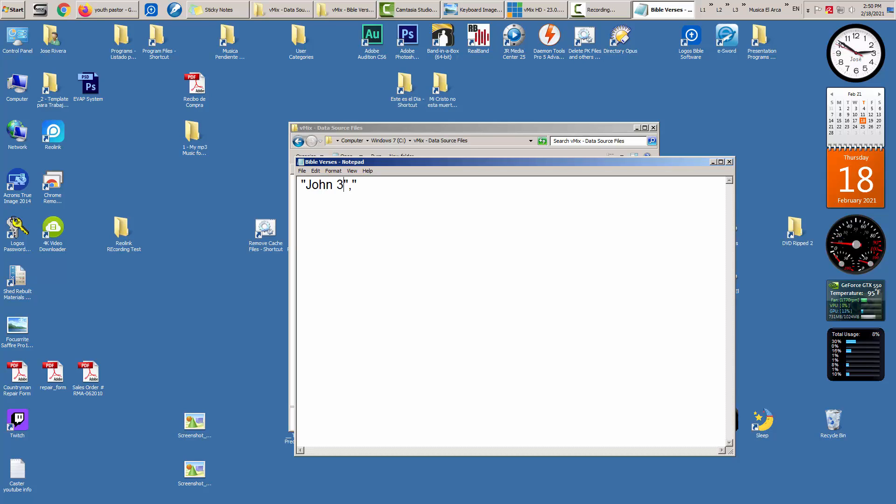
pyautogui.write(':5","alkjd flka"')
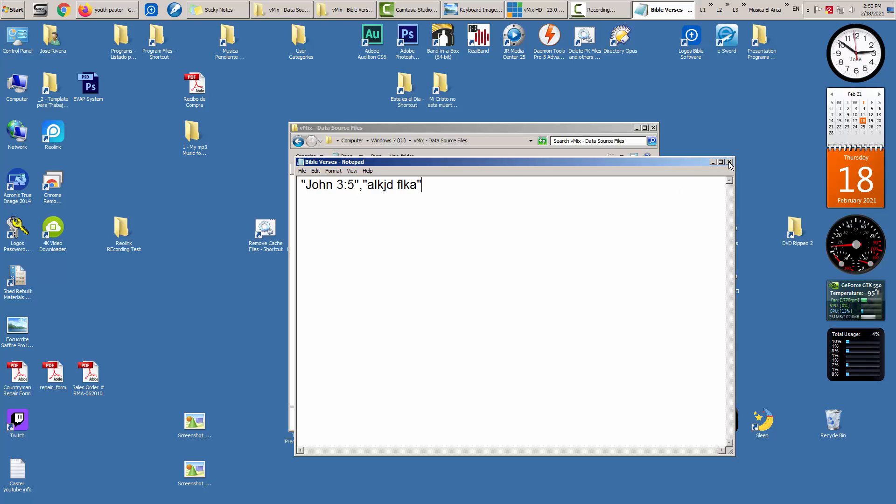
pyautogui.doubleClick(730, 39)
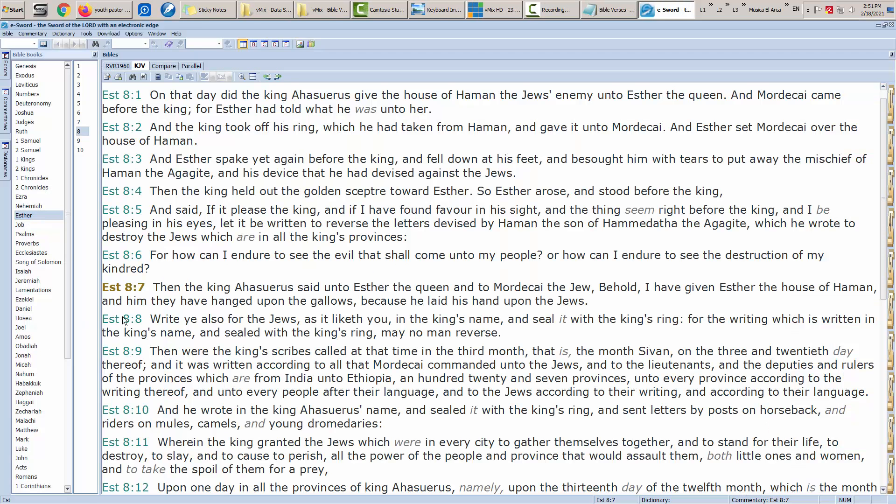
# - Go to Luke 13:4 in e-Sword, copy it via Copy Verses, and close e-Sword
pyautogui.click(26, 448)
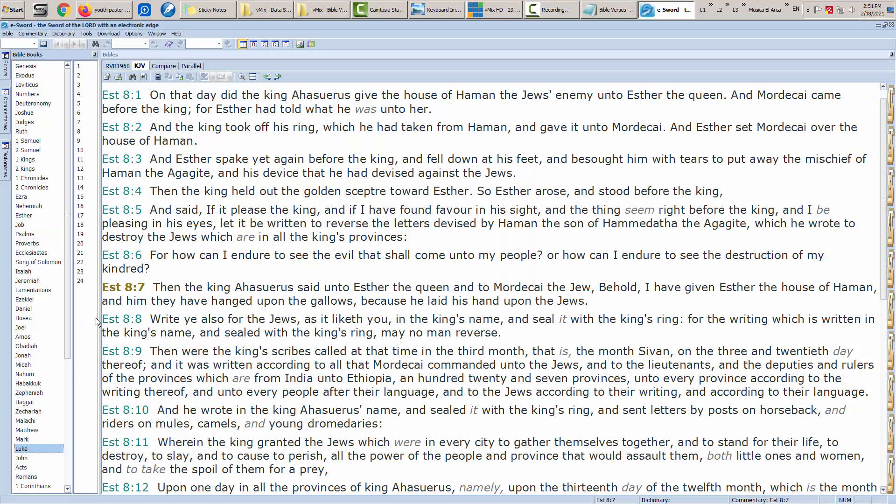
pyautogui.click(80, 177)
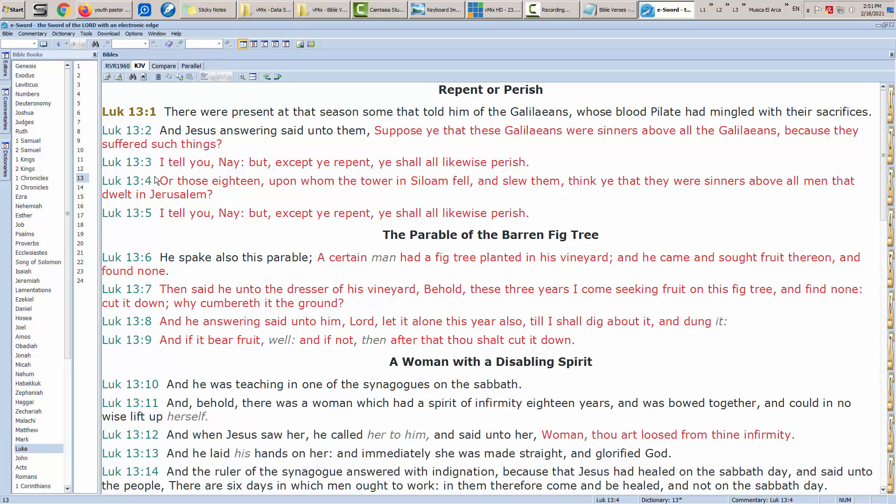
pyautogui.click(134, 182)
pyautogui.rightClick(135, 184)
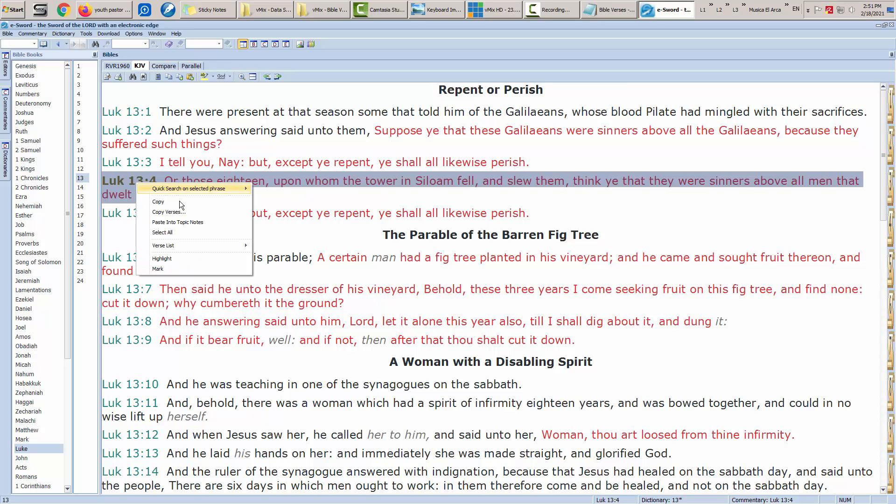
pyautogui.click(183, 211)
pyautogui.click(523, 188)
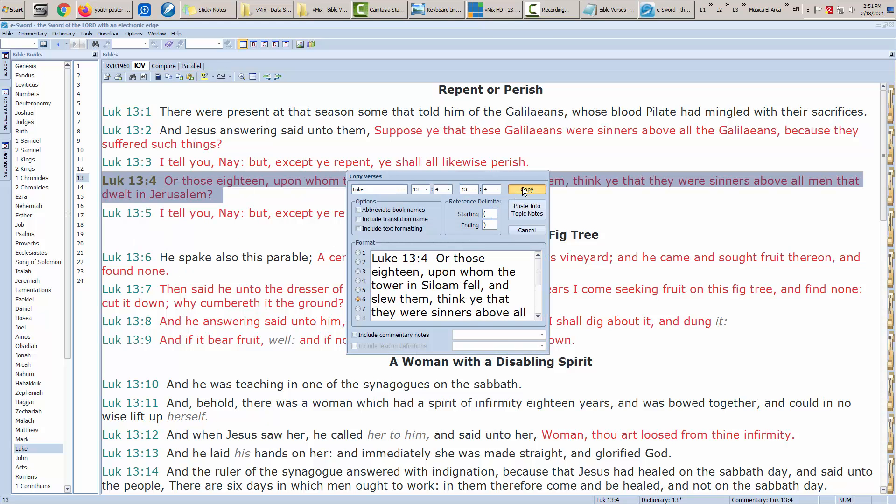
pyautogui.click(891, 25)
# - Replace the John 3:5 line with Luke 13:4 as quoted CSV fields, then close Notepad
pyautogui.hotkey('ctrl', 'a')
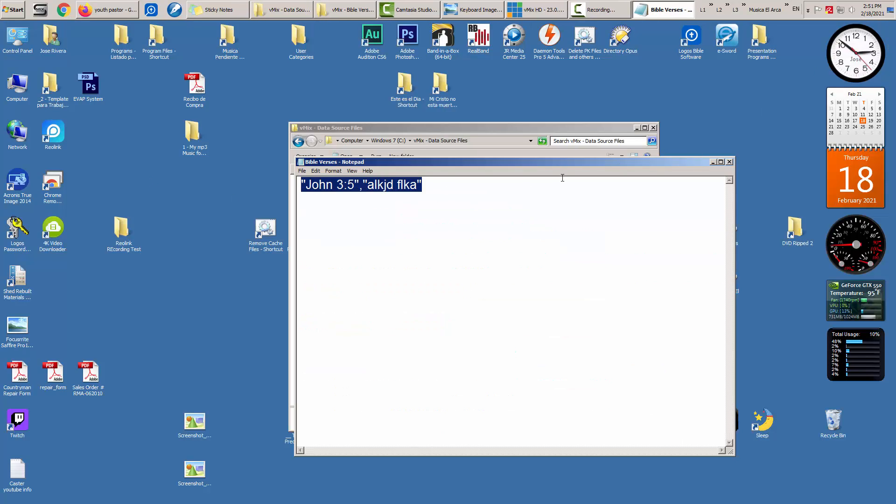
pyautogui.hotkey('ctrl', 'v')
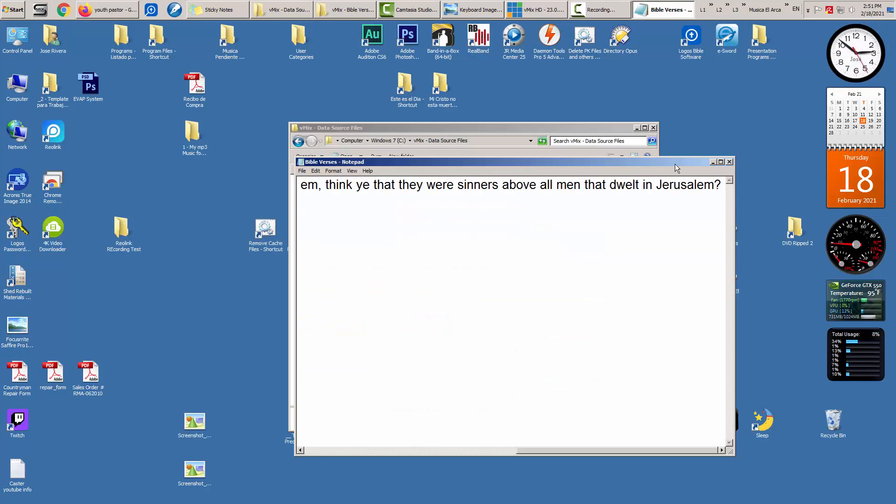
pyautogui.hotkey('ctrl', 'Home')
pyautogui.write('"')
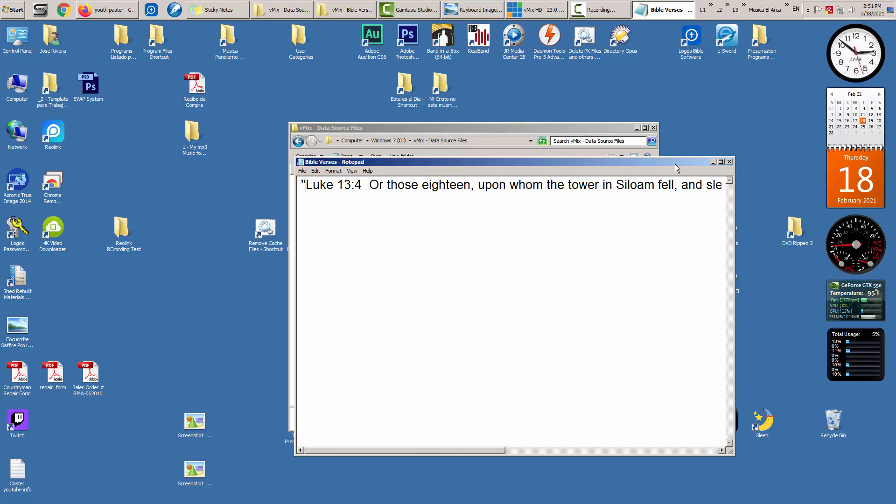
pyautogui.press('Right')
pyautogui.press('Right')
pyautogui.press('Right')
pyautogui.press('Right')
pyautogui.press('Right')
pyautogui.write('",')
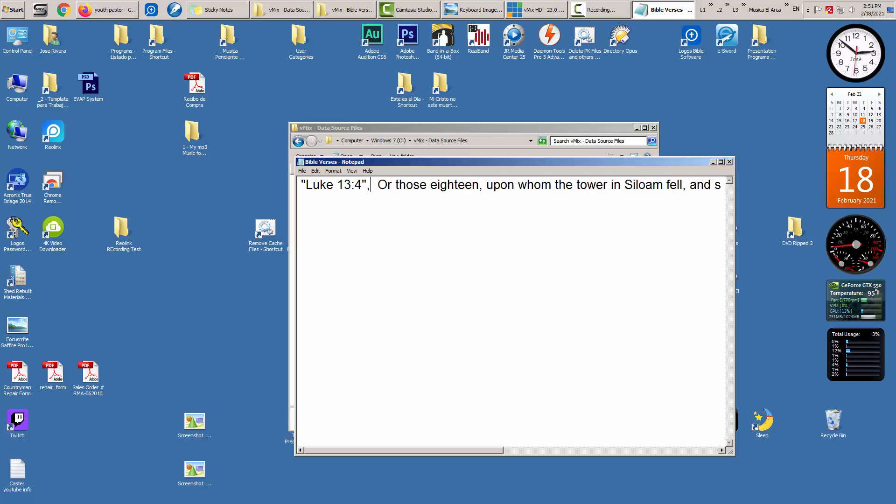
pyautogui.write('"')
pyautogui.press('Delete')
pyautogui.press('Delete')
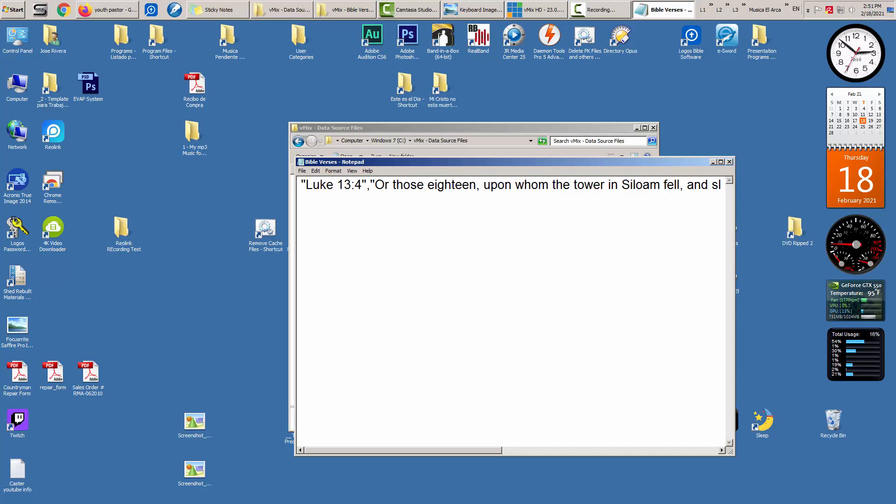
pyautogui.press('Left')
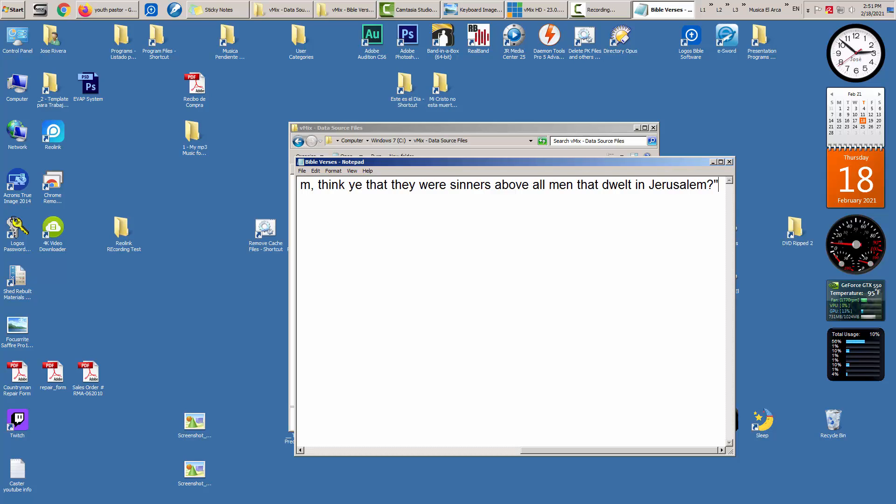
pyautogui.press('Home')
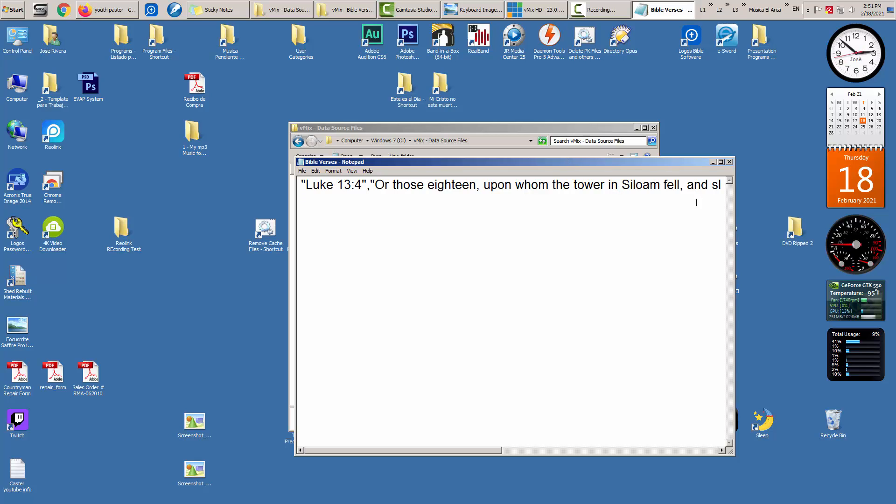
pyautogui.click(730, 161)
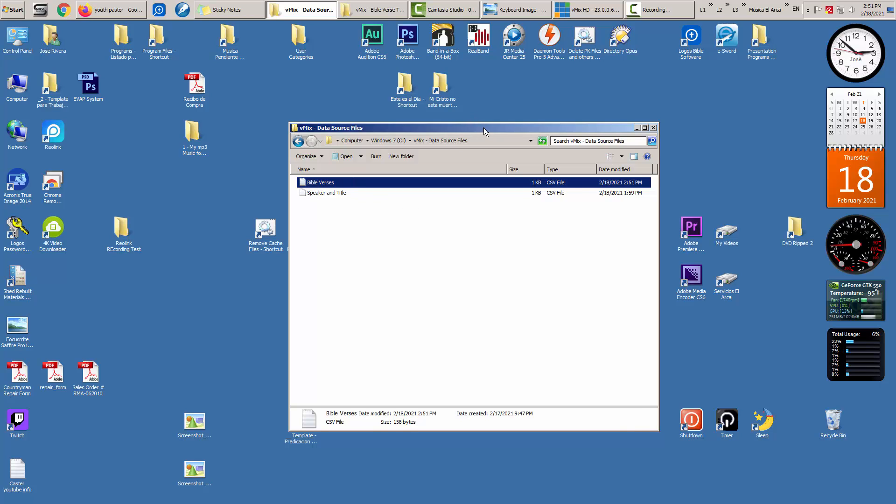
# - Place a Computer window beside the data source files window and open the My Data (E:) drive
pyautogui.moveTo(468, 128); pyautogui.dragTo(328, 125)
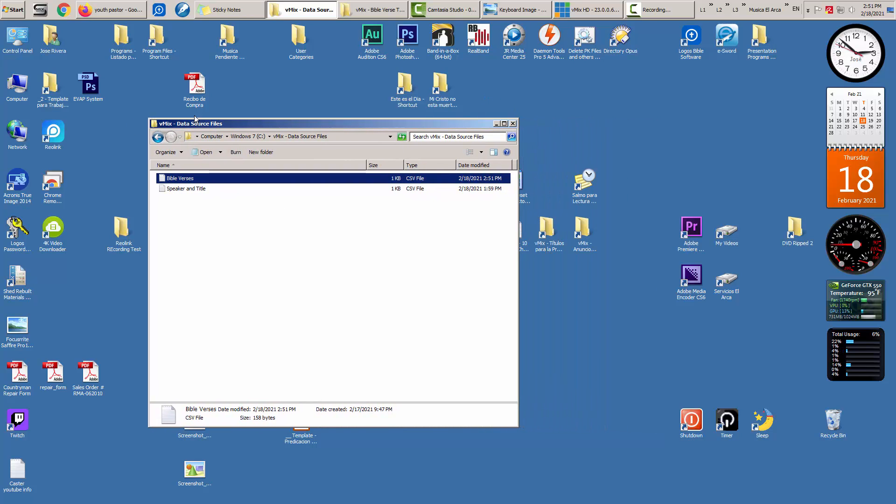
pyautogui.doubleClick(14, 85)
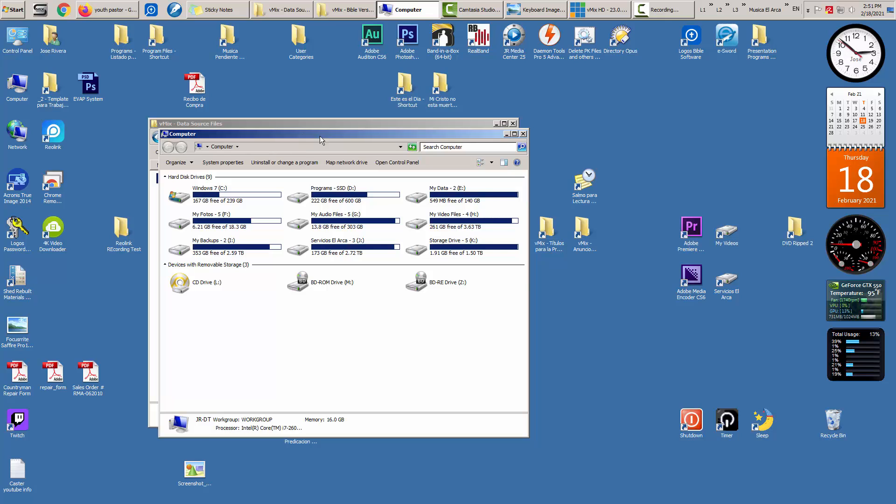
pyautogui.moveTo(294, 126); pyautogui.dragTo(637, 124)
pyautogui.moveTo(456, 127); pyautogui.dragTo(413, 128)
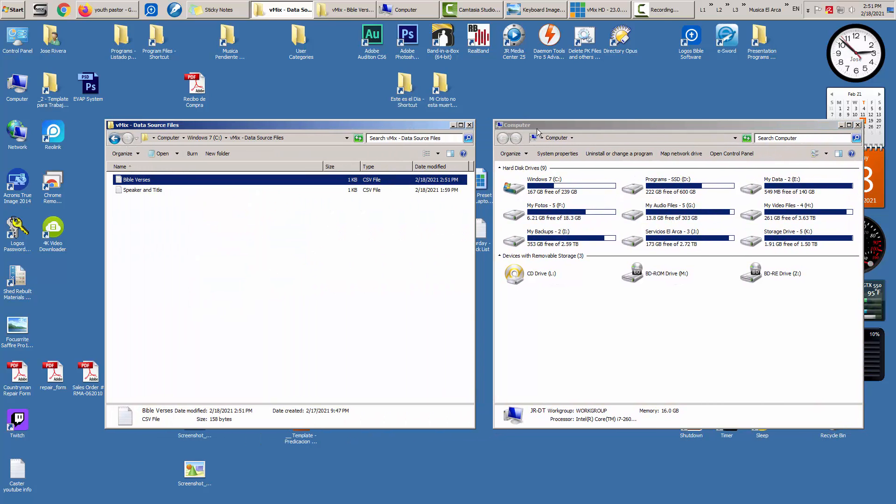
pyautogui.click(562, 125)
pyautogui.moveTo(561, 124); pyautogui.dragTo(545, 123)
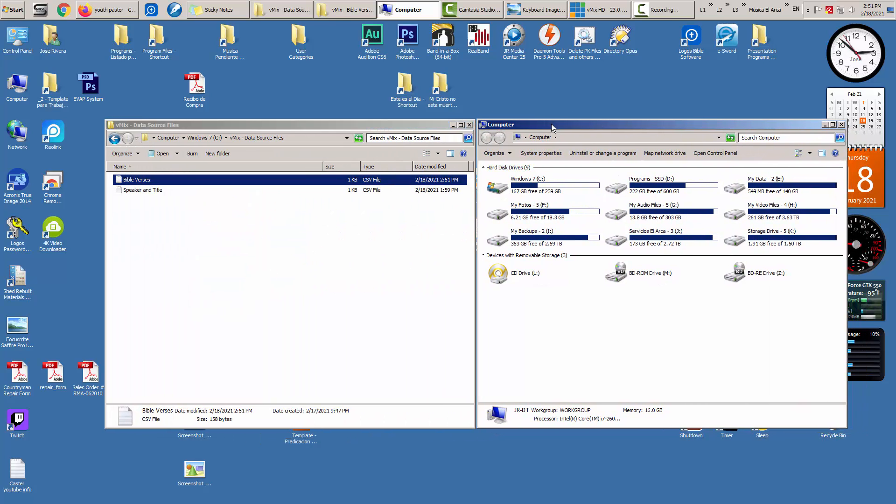
pyautogui.click(768, 179)
pyautogui.doubleClick(766, 180)
# - Open Preaching - 2 - History under Iglesia El Arca - M. Americano, then back out to E:
pyautogui.write('iglesia')
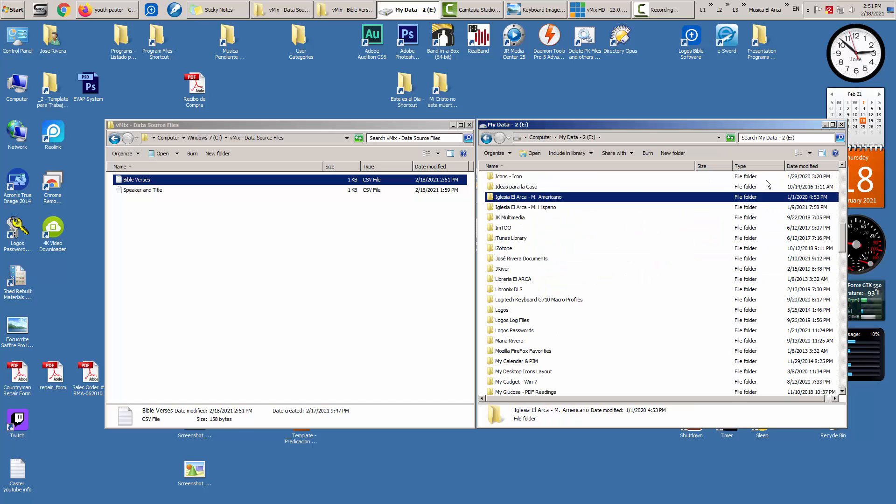
pyautogui.press('Return')
pyautogui.write('p')
pyautogui.press('Down')
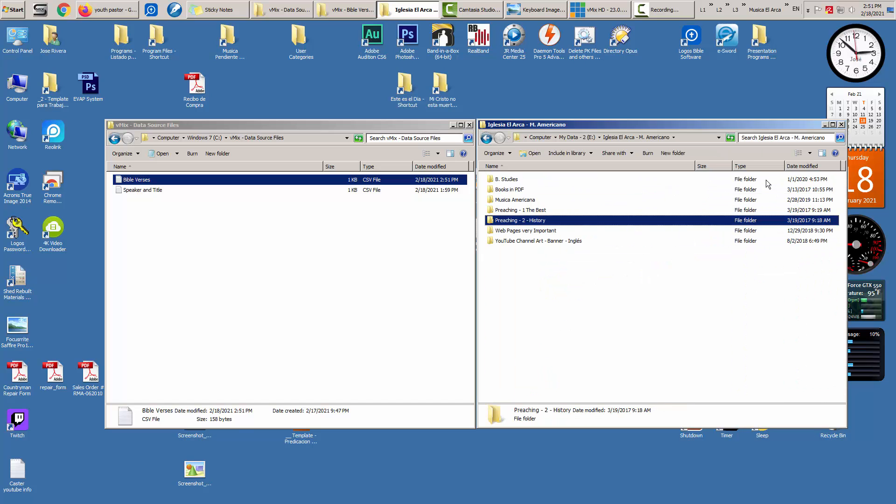
pyautogui.press('Return')
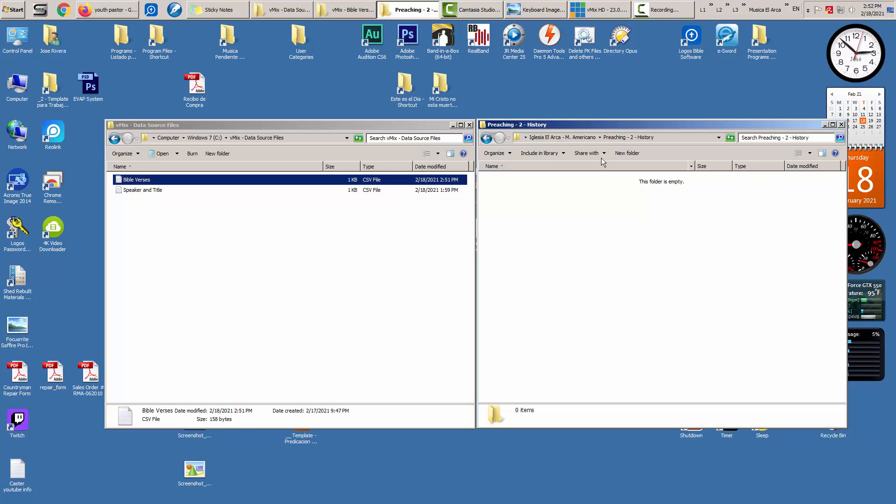
pyautogui.click(563, 137)
pyautogui.doubleClick(548, 220)
pyautogui.click(569, 137)
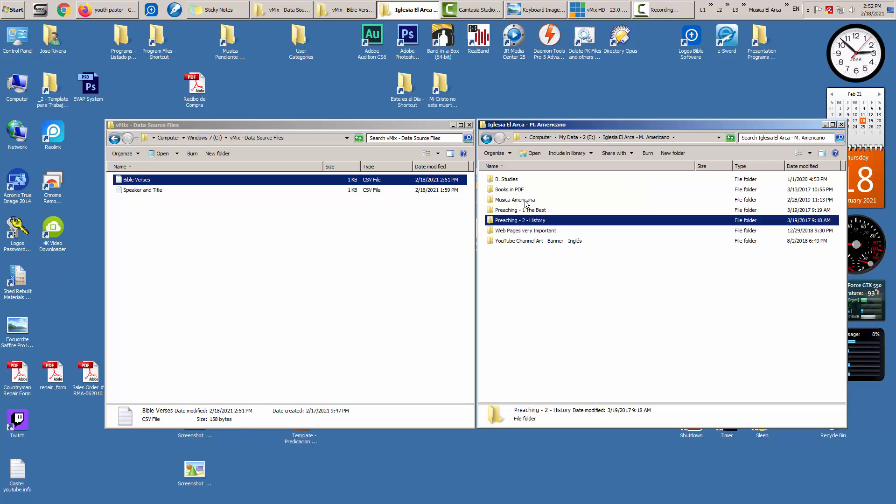
pyautogui.click(570, 137)
# - Open Predicaciones - 2 - History inside the Iglesia El Arca - M. Hispano folder
pyautogui.press('Down')
pyautogui.press('Return')
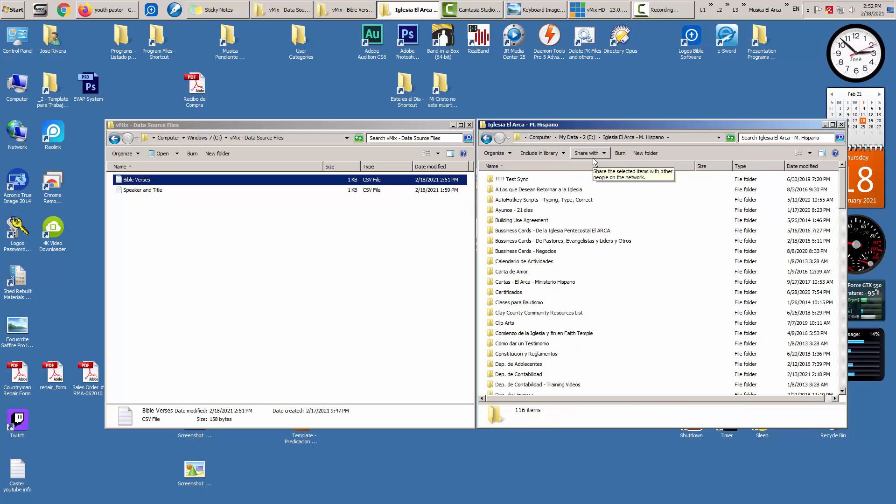
pyautogui.press('p')
pyautogui.press('Down')
pyautogui.press('Down')
pyautogui.press('Down')
pyautogui.press('Down')
pyautogui.press('Down')
pyautogui.press('Down')
pyautogui.press('Down')
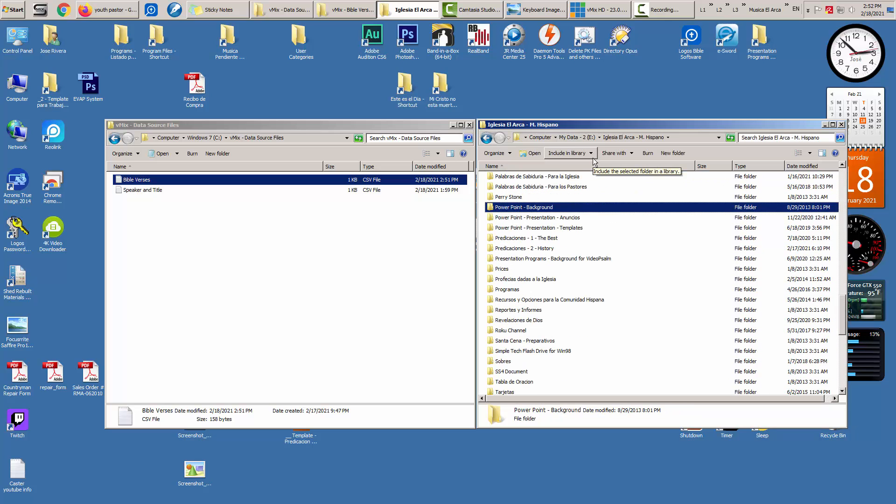
pyautogui.press('Return')
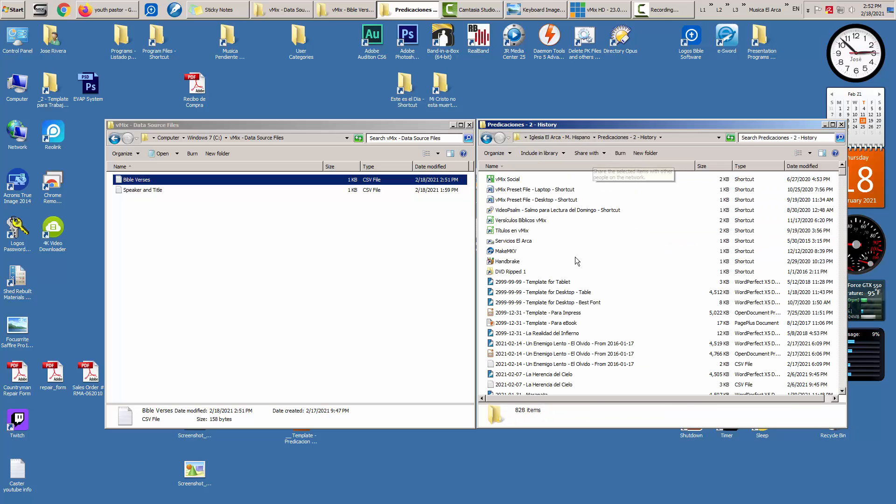
pyautogui.scroll(-4, 574, 275)
pyautogui.scroll(-11, 485, 273)
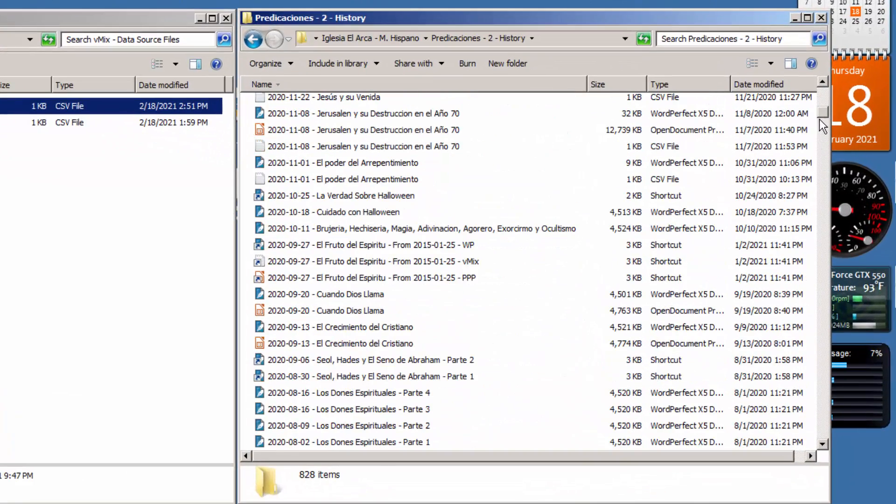
pyautogui.moveTo(823, 114); pyautogui.dragTo(823, 441)
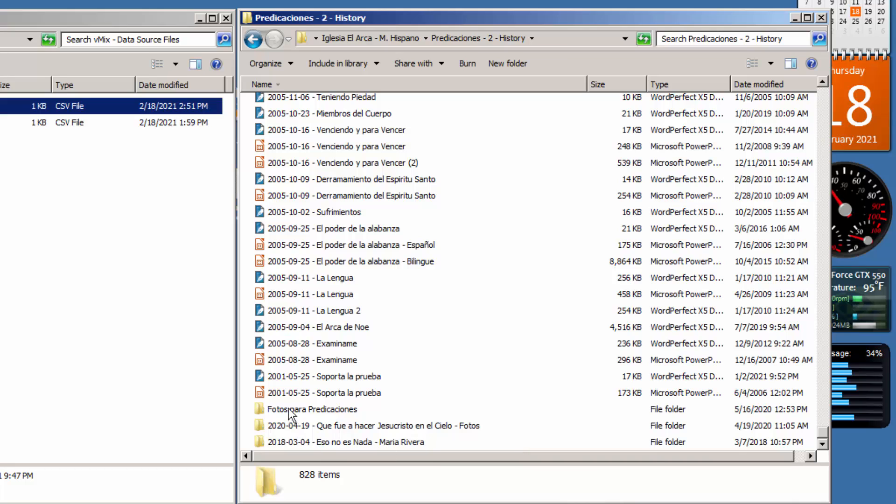
pyautogui.click(286, 392)
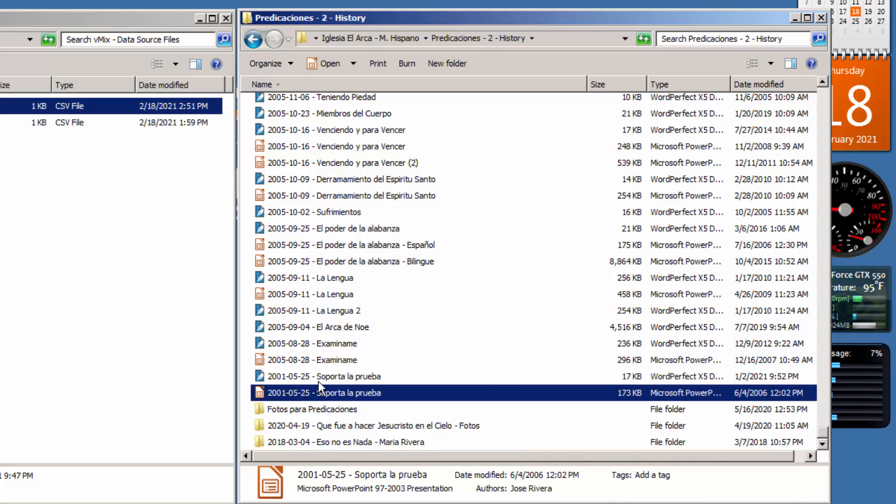
pyautogui.click(319, 377)
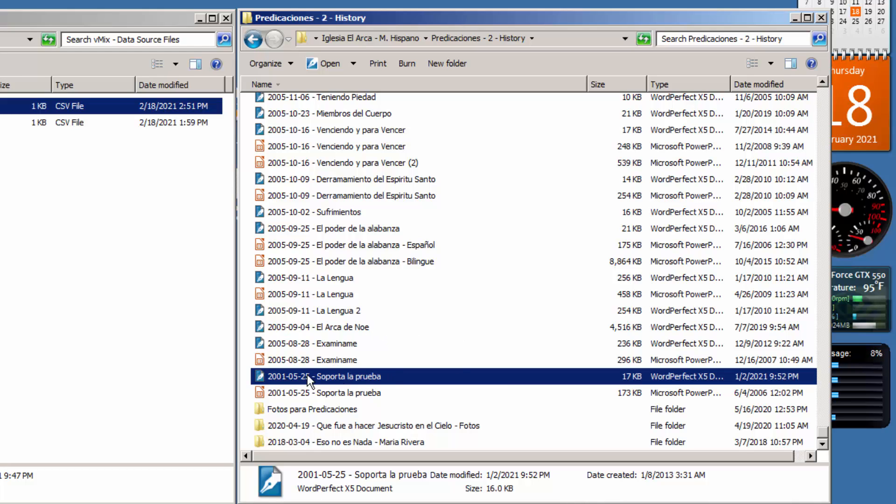
pyautogui.moveTo(822, 432); pyautogui.dragTo(822, 402)
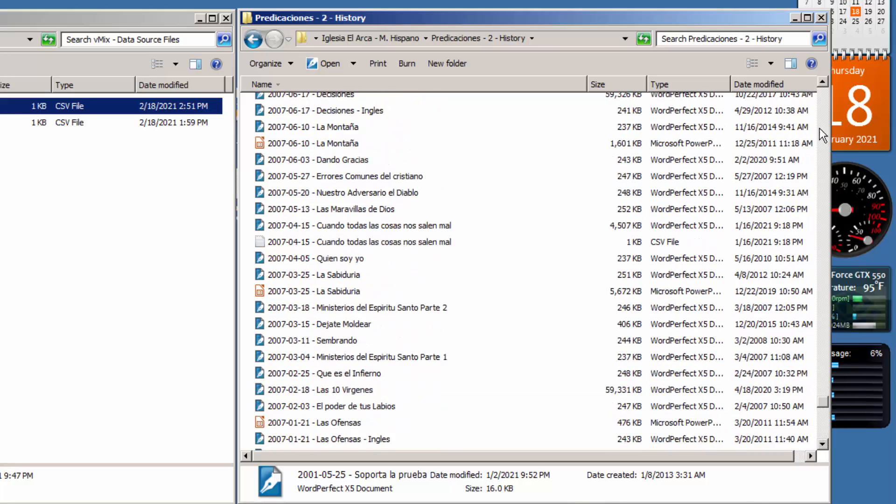
pyautogui.moveTo(824, 79)
pyautogui.mouseDown()
pyautogui.moveTo(824, 97)
pyautogui.moveTo(822, 86)
pyautogui.mouseUp()
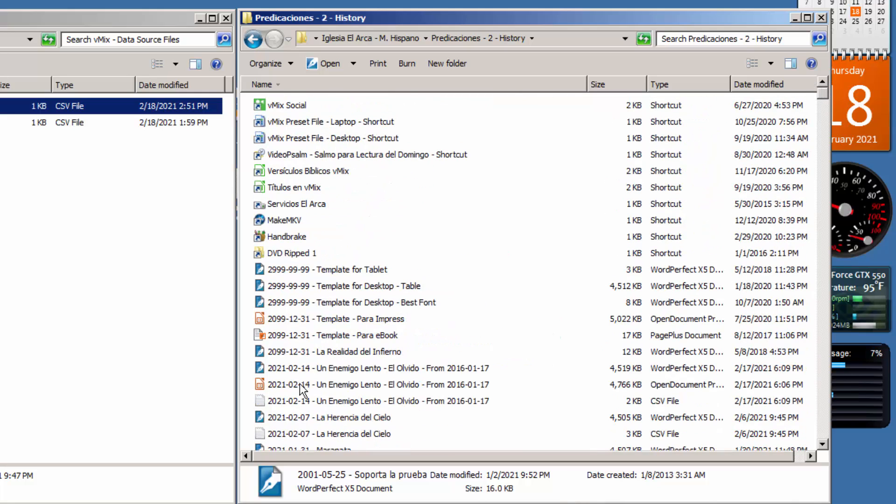
pyautogui.doubleClick(310, 368)
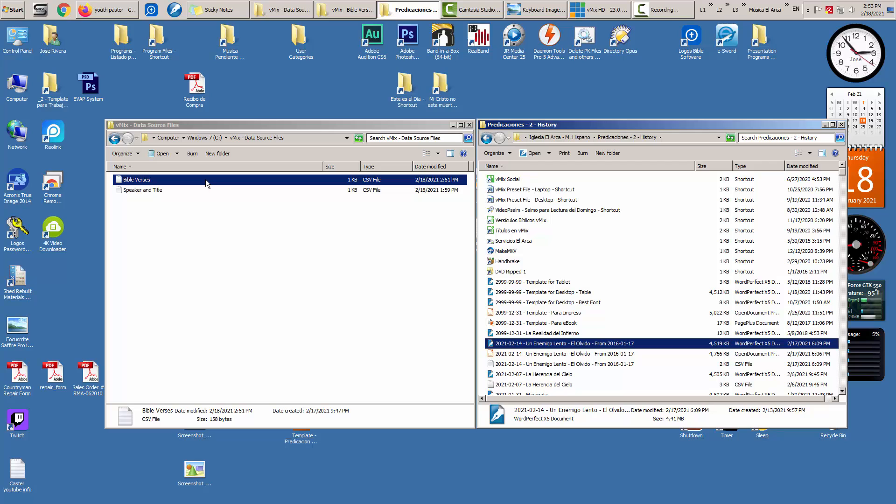
# - Duplicate the Bible Verses CSV in the data source folder as Bible Verses - Copy
pyautogui.click(18, 145)
pyautogui.doubleClick(192, 179)
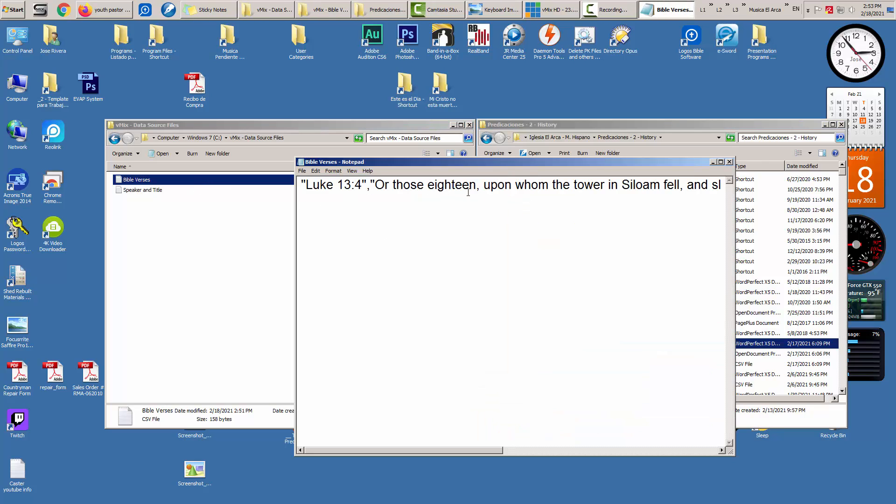
pyautogui.click(730, 163)
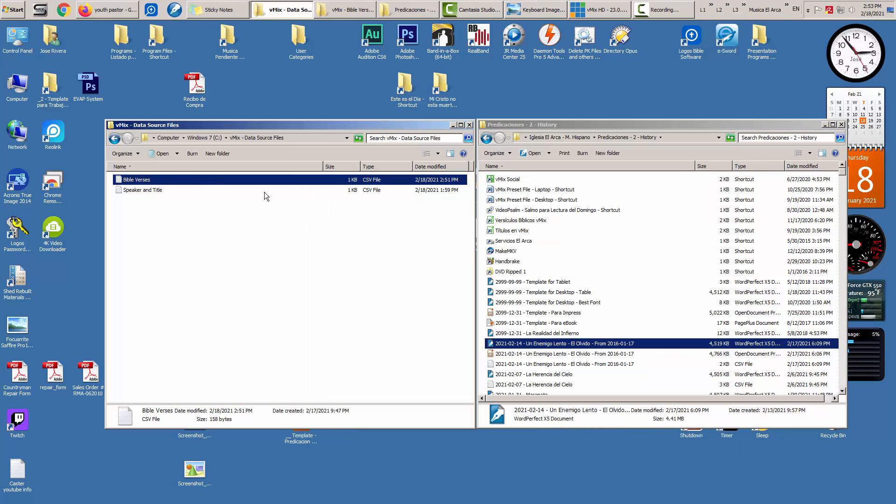
pyautogui.rightClick(155, 178)
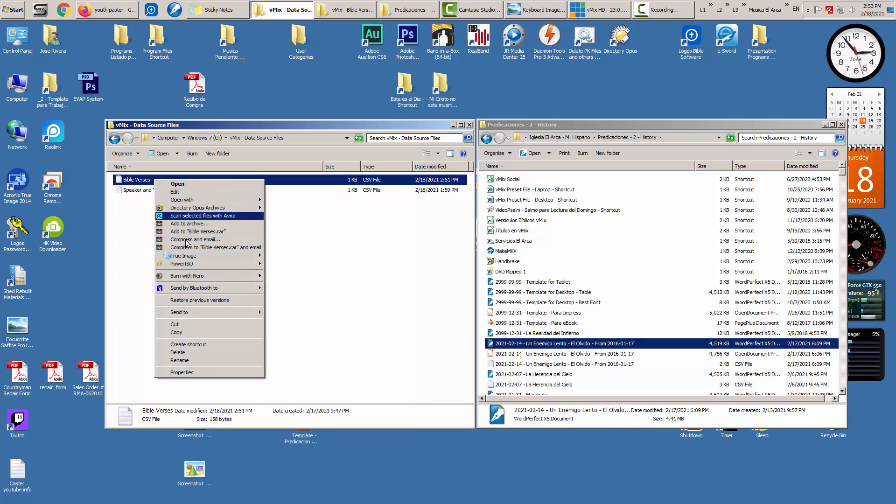
pyautogui.click(200, 331)
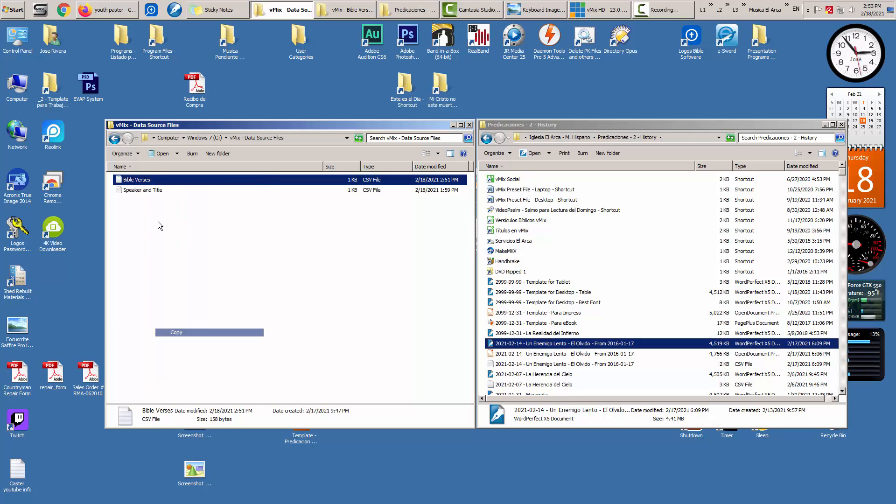
pyautogui.rightClick(147, 179)
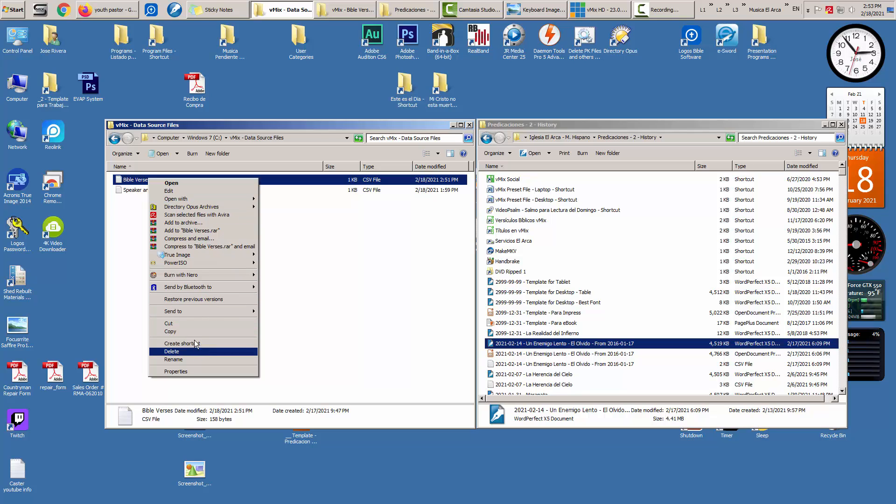
pyautogui.click(312, 250)
pyautogui.rightClick(137, 183)
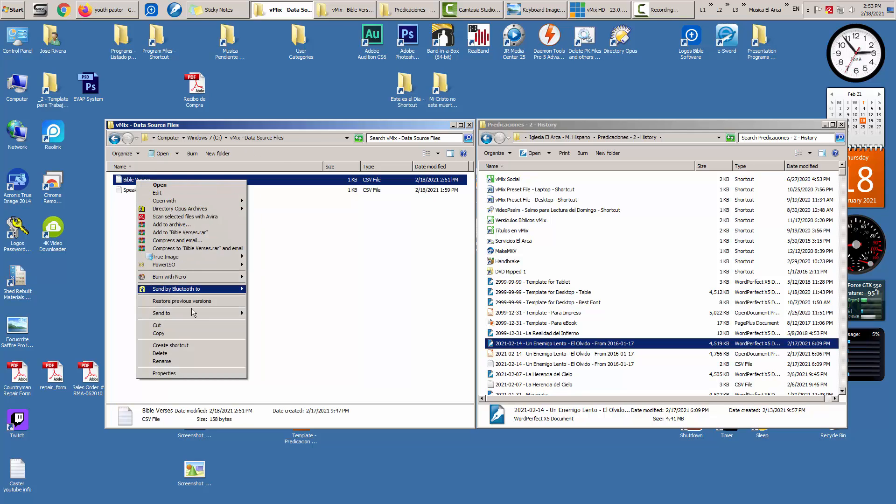
pyautogui.click(185, 332)
pyautogui.rightClick(161, 217)
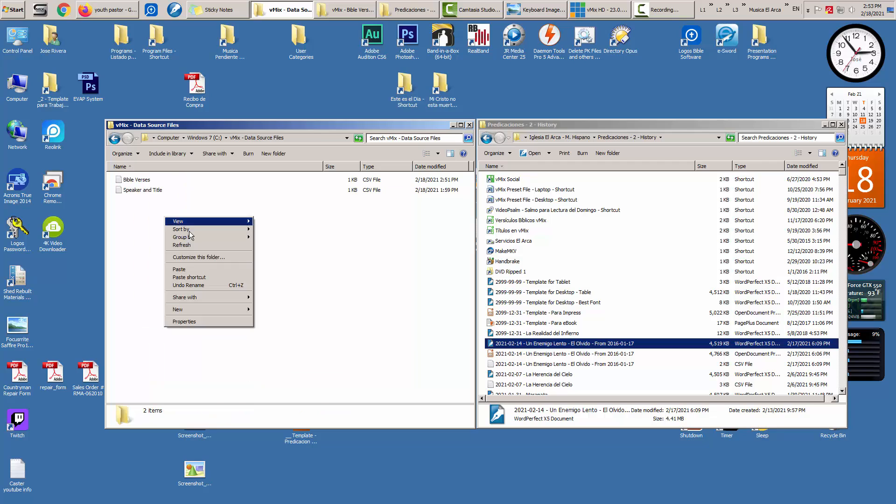
pyautogui.click(201, 269)
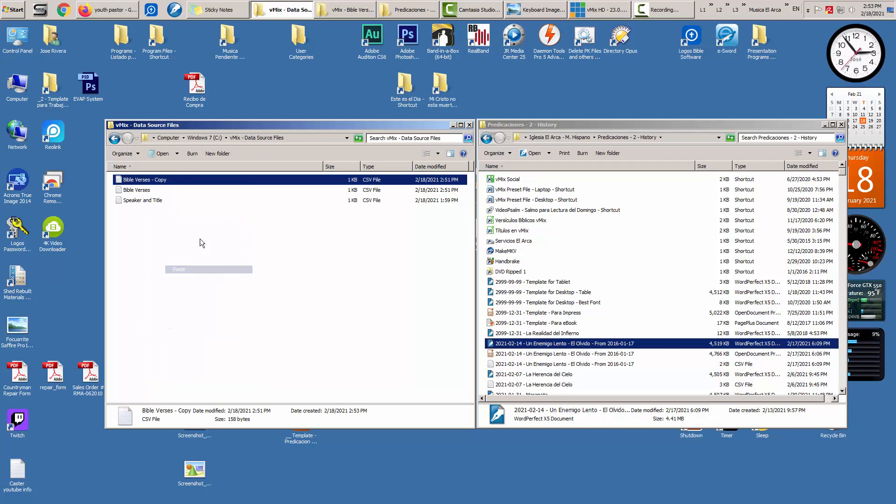
# - Open Bible Verses and Bible Verses - Copy in turn to compare their contents
pyautogui.click(141, 191)
pyautogui.press('Return')
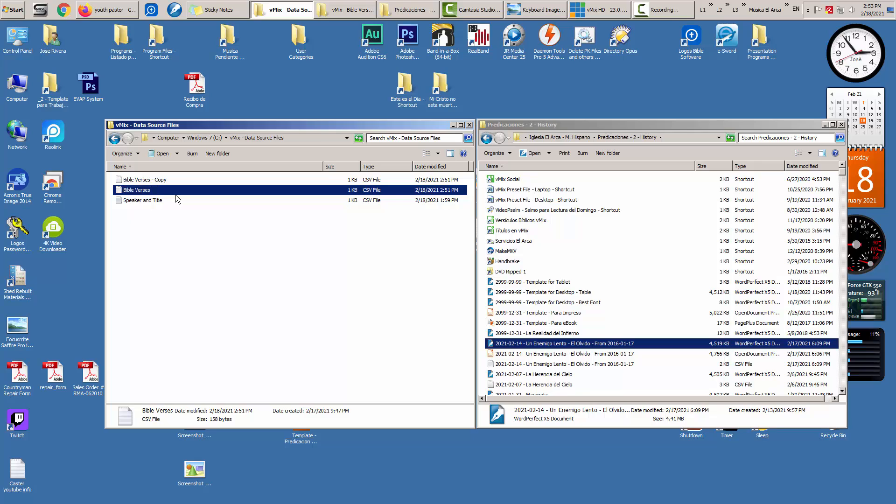
pyautogui.press('Return')
pyautogui.click(730, 162)
pyautogui.doubleClick(157, 180)
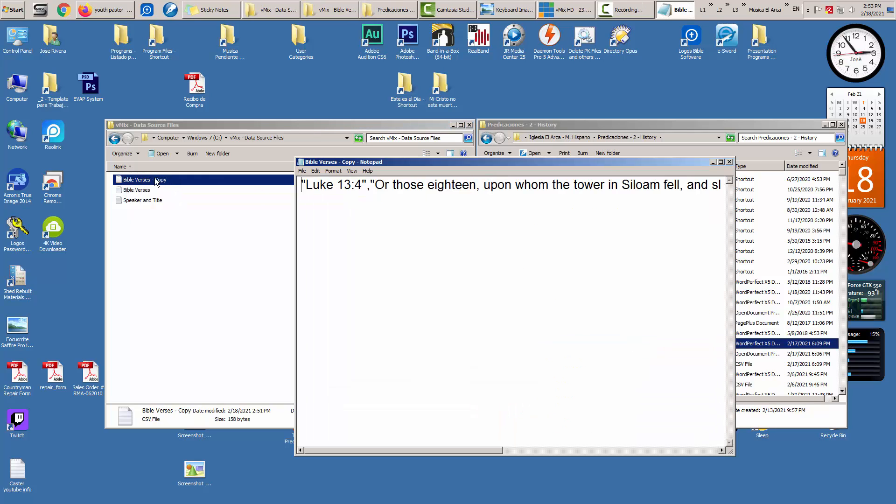
pyautogui.click(730, 162)
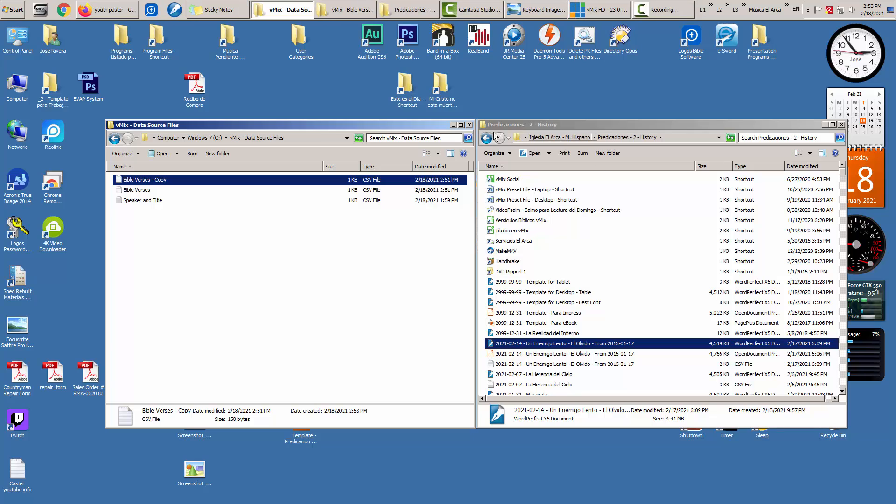
# - Copy the sermon file name from the History folder
pyautogui.click(566, 345)
pyautogui.click(566, 345)
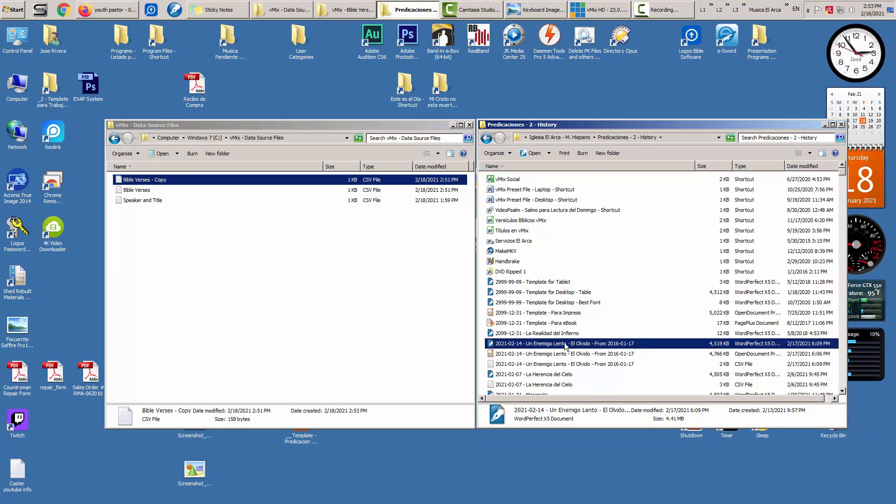
pyautogui.rightClick(566, 346)
pyautogui.click(583, 372)
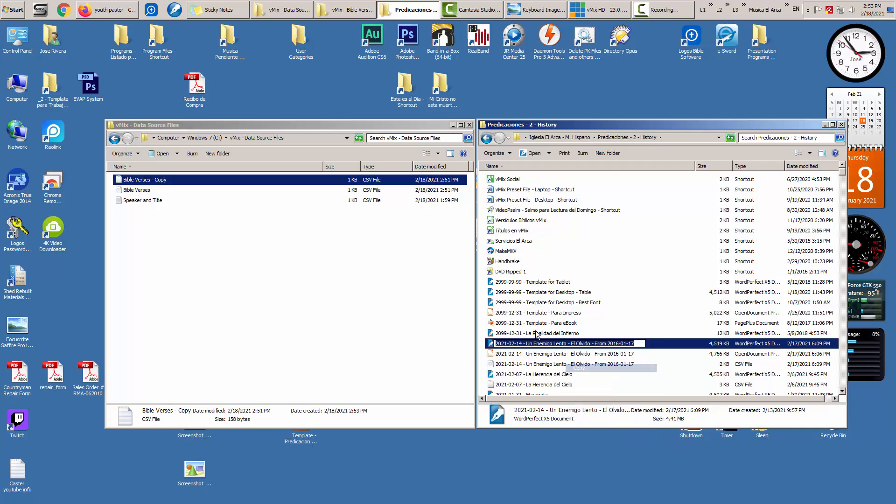
pyautogui.click(519, 344)
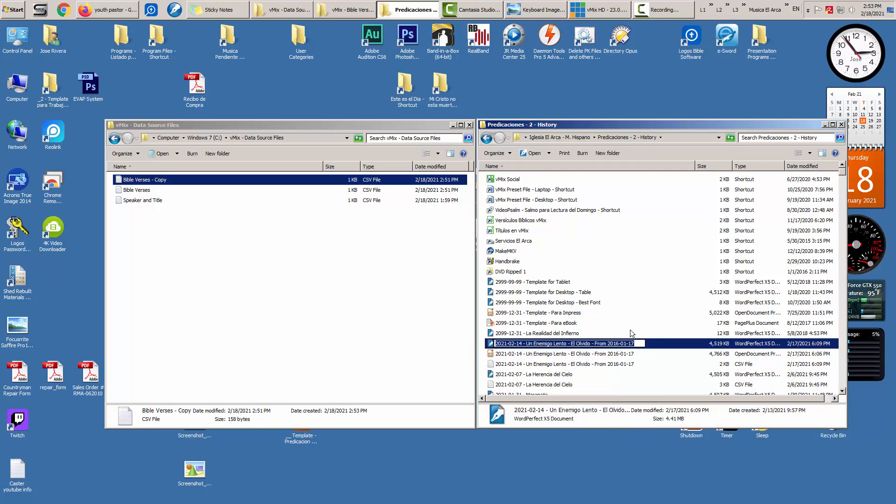
# - Rename Bible Verses - Copy to '2021-02-14 - Un Enemigo Lento - El Olvido - From 2016-01-17'
pyautogui.click(161, 182)
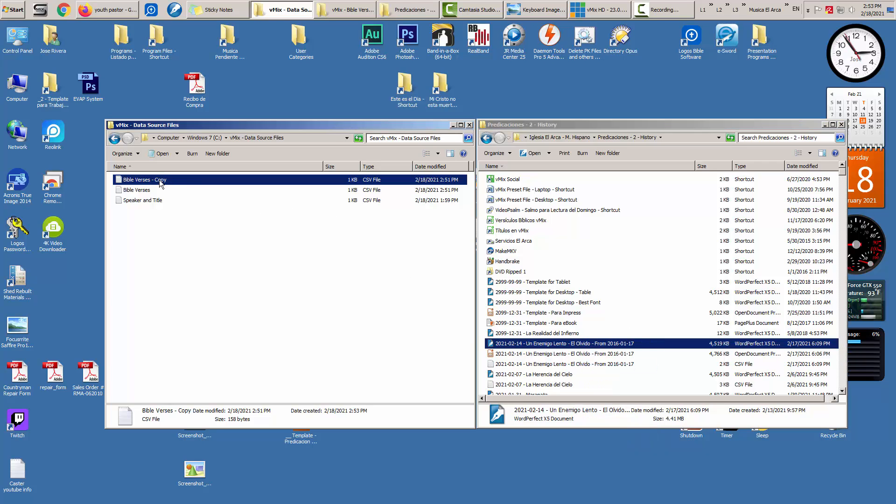
pyautogui.rightClick(160, 182)
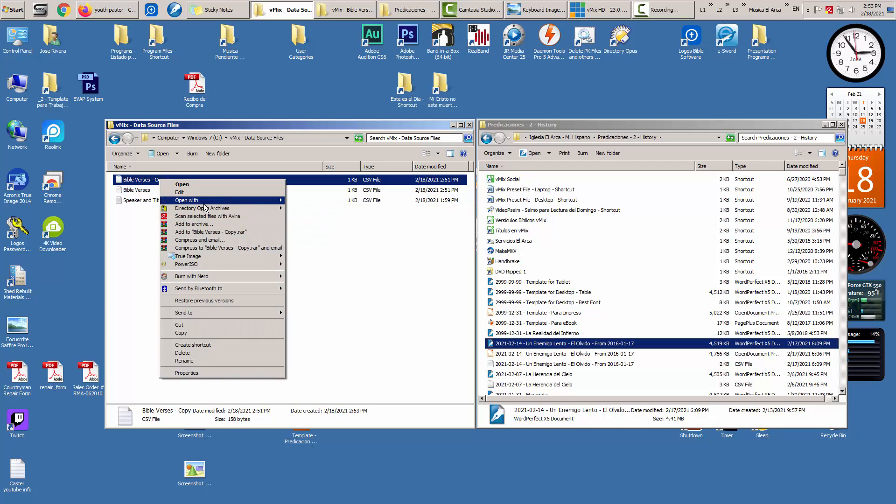
pyautogui.moveTo(206, 205)
pyautogui.click(155, 180)
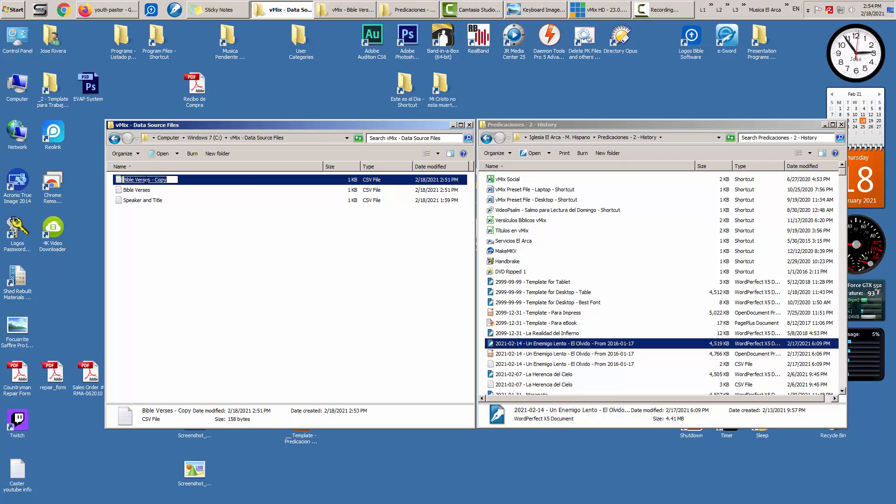
pyautogui.rightClick(155, 177)
pyautogui.click(186, 211)
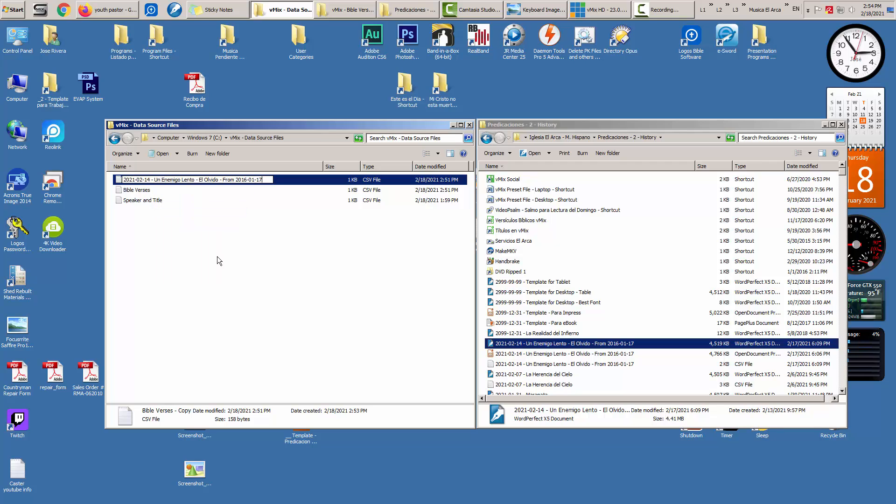
pyautogui.click(217, 258)
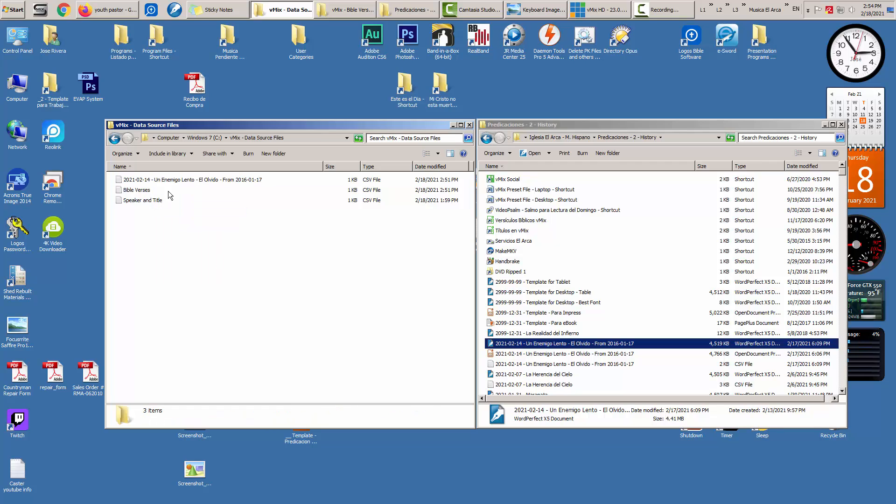
# - Check both CSVs, then drag the renamed 2021-02-14 CSV onto the History folder
pyautogui.doubleClick(136, 190)
pyautogui.click(729, 162)
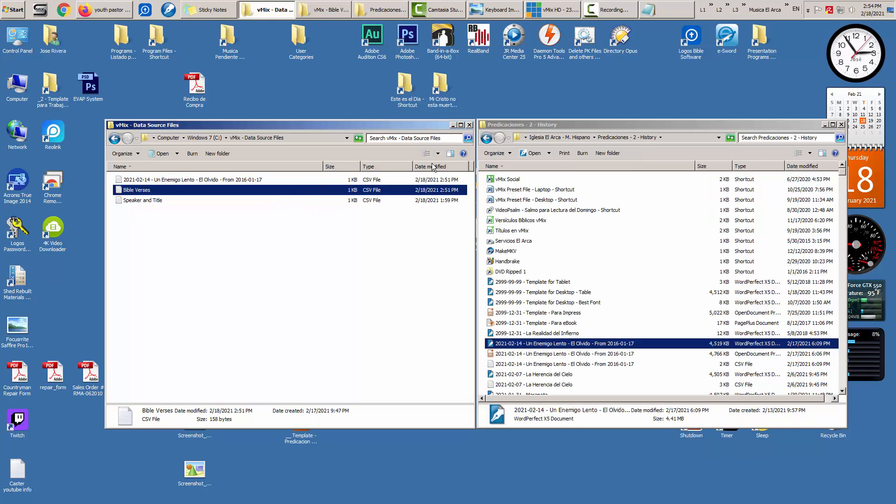
pyautogui.doubleClick(193, 180)
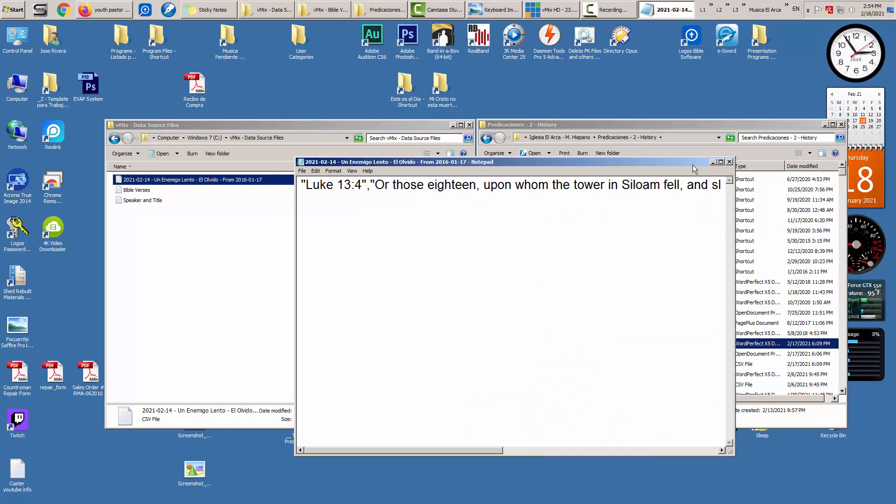
pyautogui.click(730, 162)
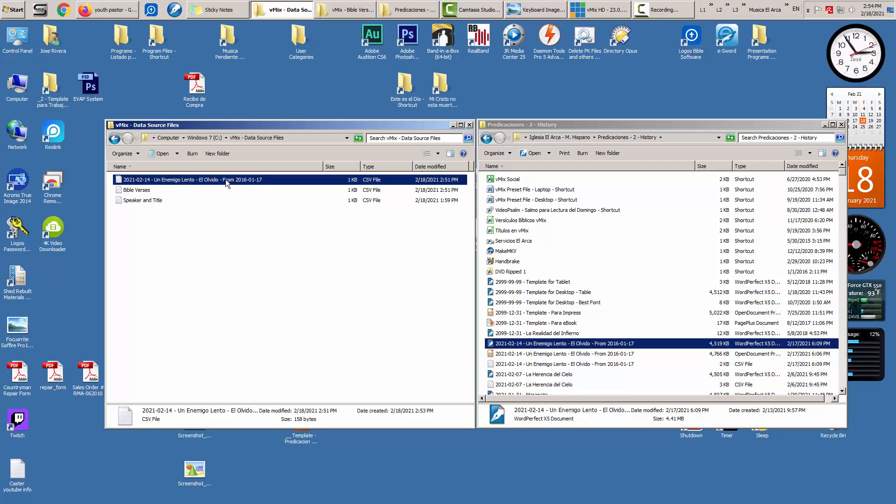
pyautogui.moveTo(225, 178); pyautogui.dragTo(253, 236)
pyautogui.click(243, 181)
pyautogui.moveTo(243, 180); pyautogui.dragTo(663, 153)
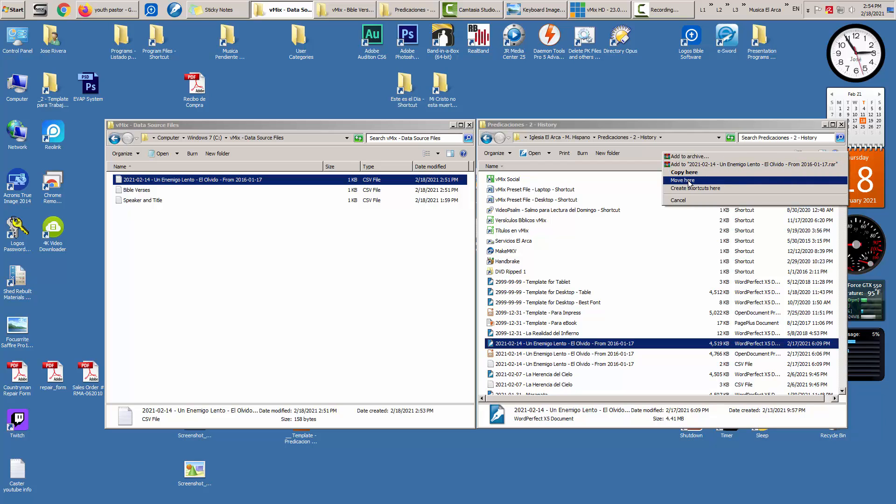
# - Try moving the renamed CSV into History, cancelling at the existing-file conflict both times
pyautogui.click(689, 181)
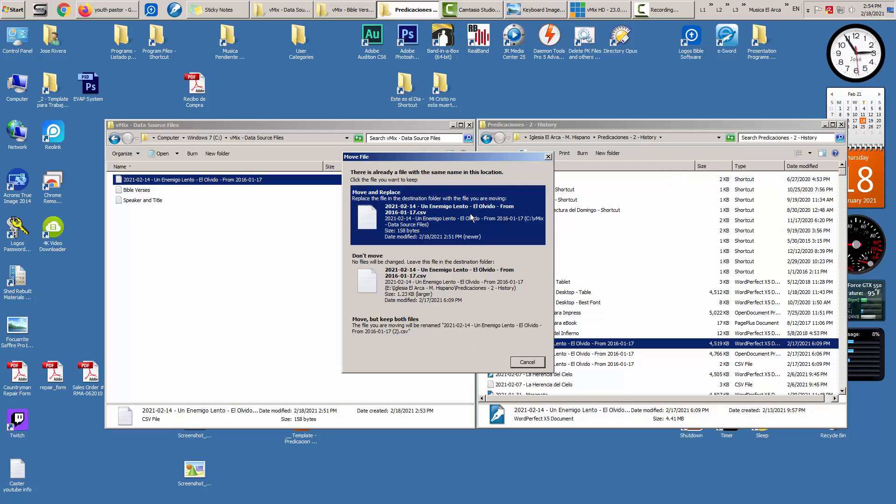
pyautogui.click(528, 362)
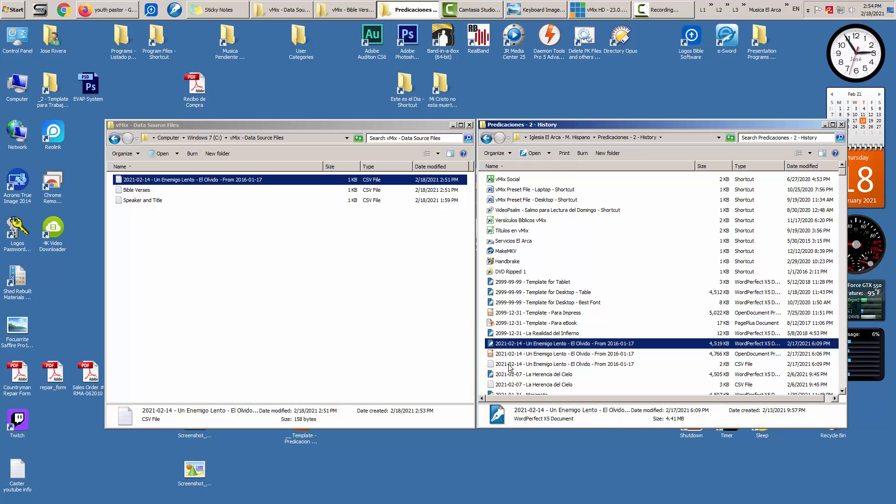
pyautogui.doubleClick(510, 367)
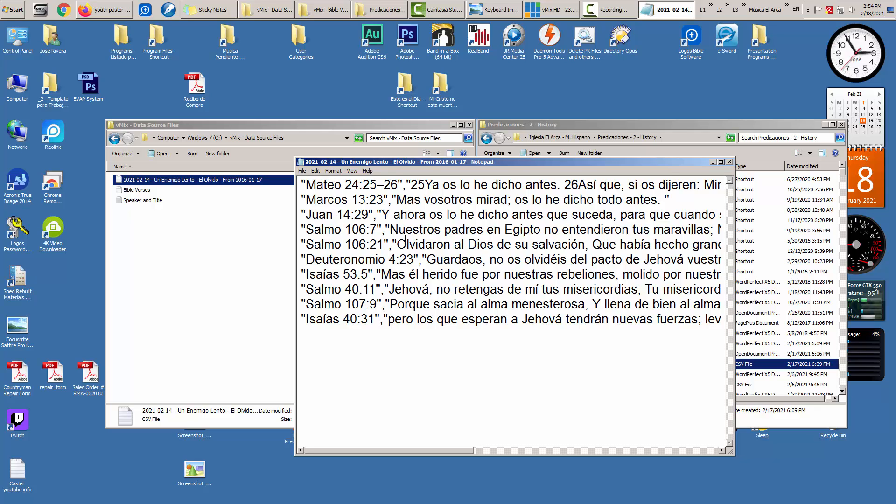
pyautogui.click(729, 163)
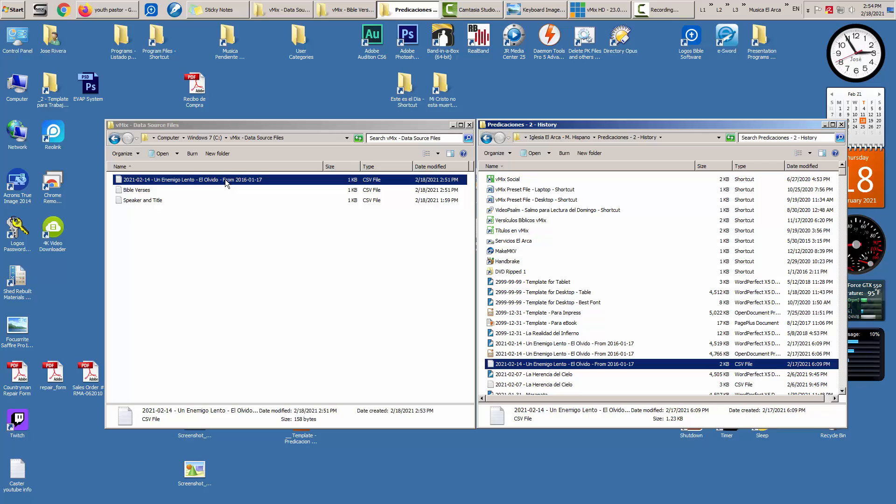
pyautogui.moveTo(225, 179); pyautogui.dragTo(658, 155)
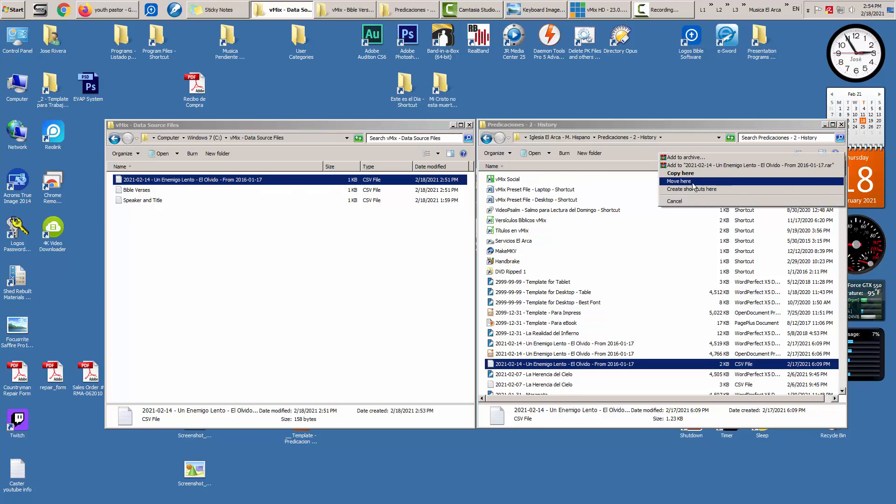
pyautogui.click(724, 124)
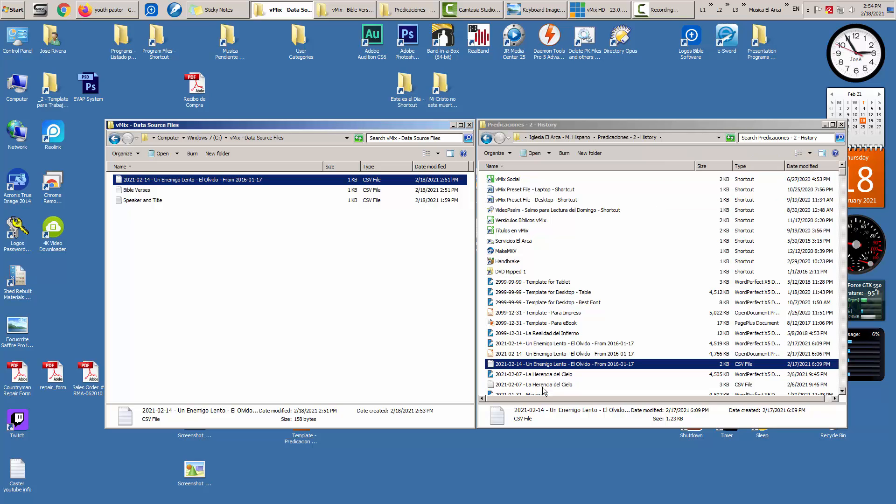
# - Close the History window and recenter the data source files window
pyautogui.click(842, 124)
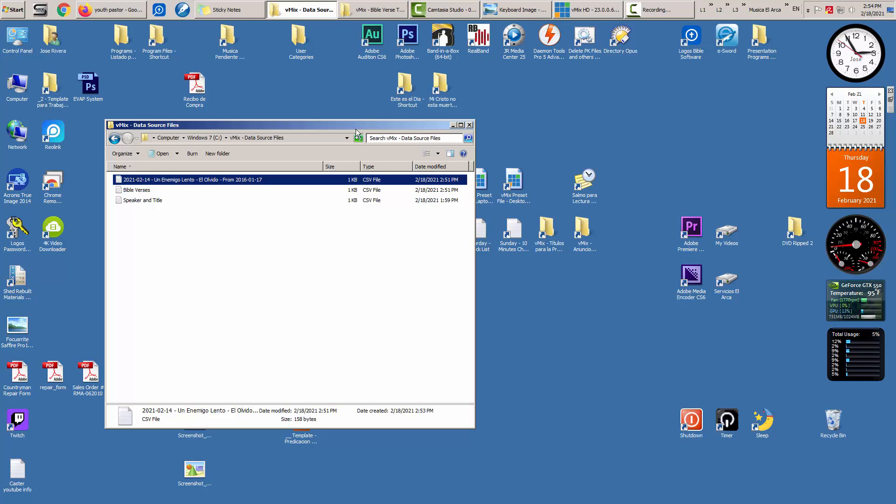
pyautogui.moveTo(364, 125); pyautogui.dragTo(542, 123)
pyautogui.click(467, 287)
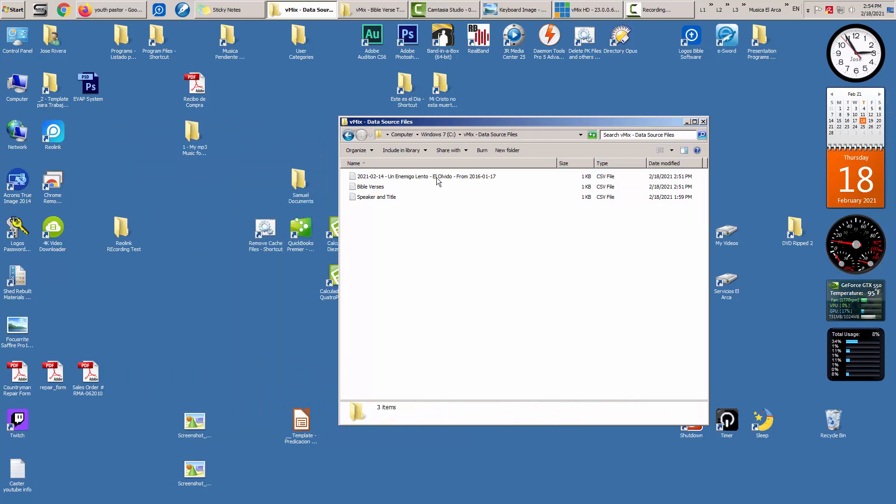
# - Delete the renamed sermon CSV and duplicate Speaker and Title's first line at the top
pyautogui.click(438, 176)
pyautogui.press('Delete')
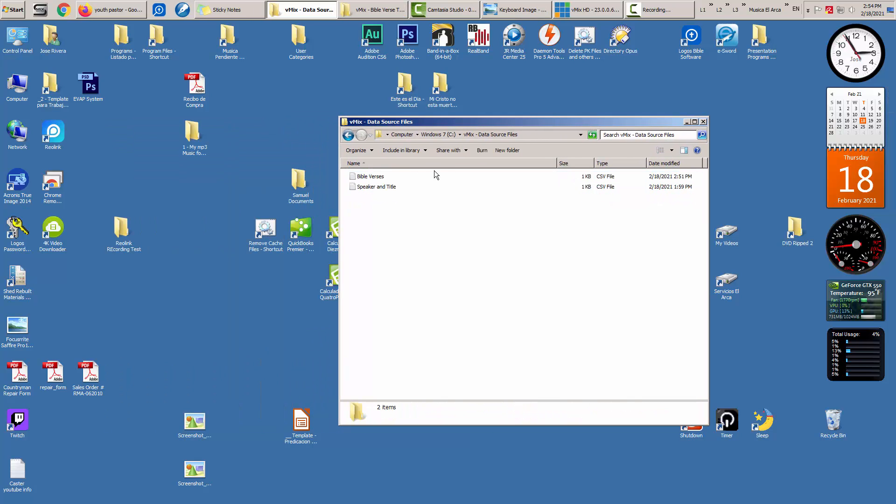
pyautogui.doubleClick(373, 188)
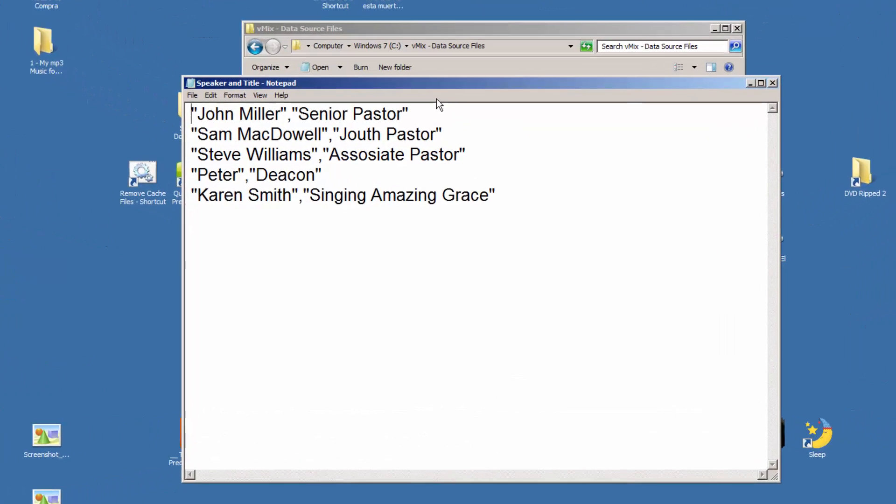
pyautogui.hotkey('shift', 'End')
pyautogui.hotkey('ctrl', 'c')
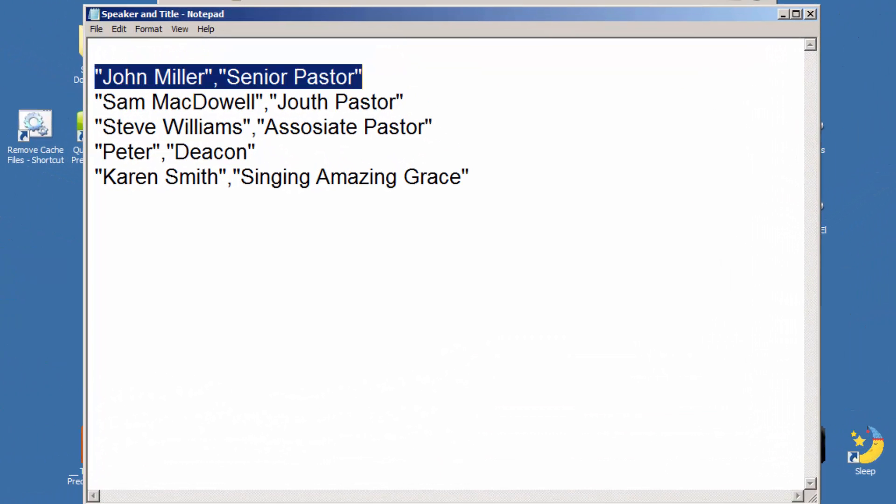
pyautogui.press('Up')
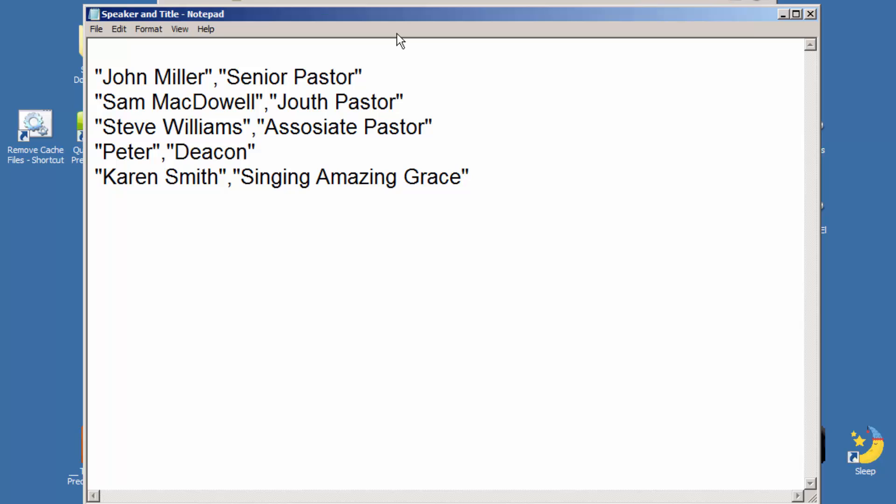
pyautogui.hotkey('ctrl', 'v')
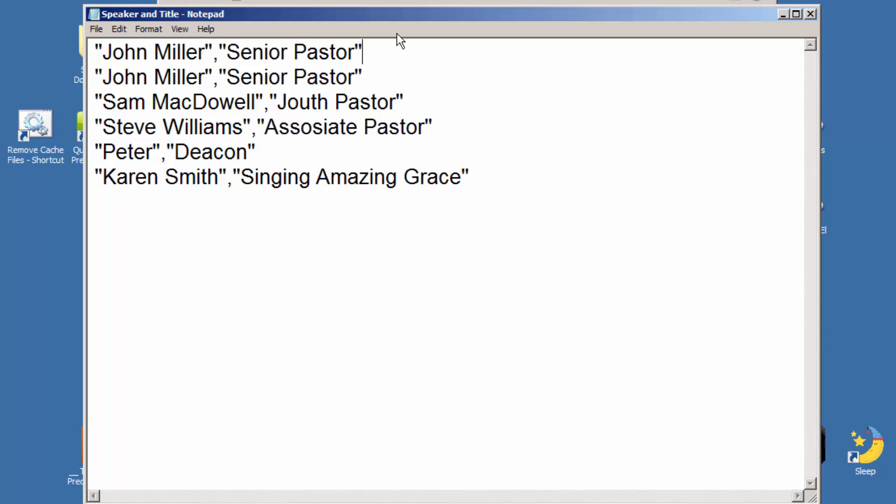
pyautogui.press('Left')
pyautogui.press('BackSpace')
pyautogui.press('BackSpace')
pyautogui.press('BackSpace')
pyautogui.press('BackSpace')
pyautogui.press('BackSpace')
pyautogui.press('BackSpace')
pyautogui.press('BackSpace')
pyautogui.press('BackSpace')
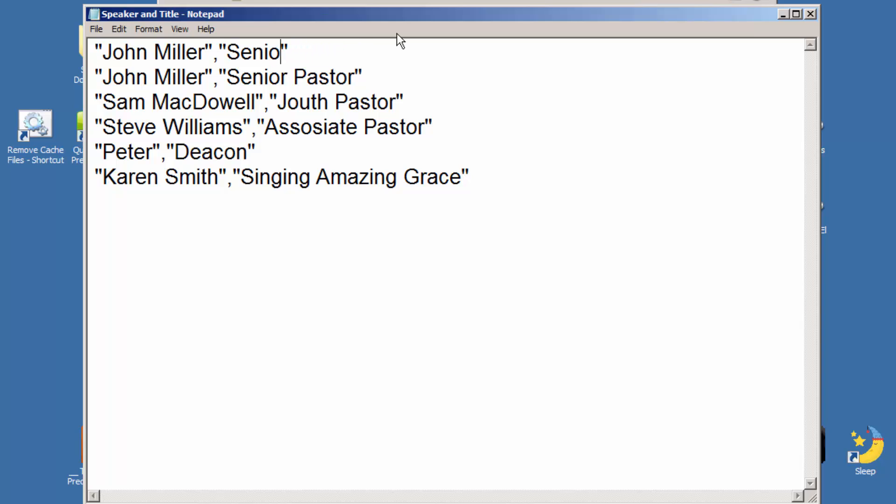
pyautogui.press('BackSpace')
pyautogui.press('BackSpace')
pyautogui.press('BackSpace')
pyautogui.press('BackSpace')
pyautogui.press('BackSpace')
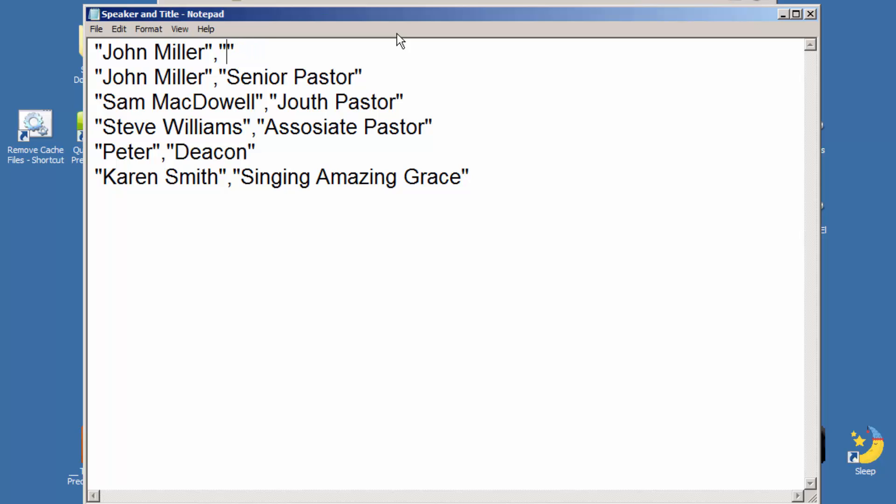
# - Set the top line's title to 'Our Wonderfull God' and save the file
pyautogui.write('Our E')
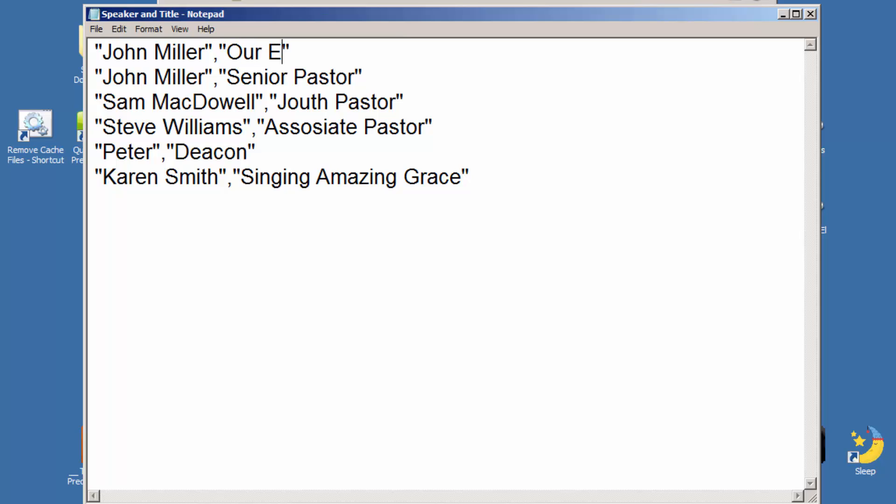
pyautogui.write('nami')
pyautogui.press('BackSpace')
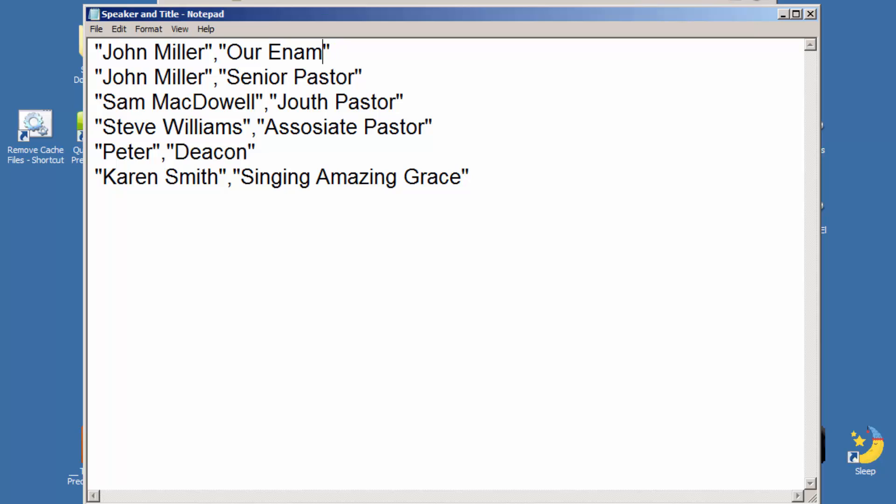
pyautogui.press('BackSpace')
pyautogui.press('BackSpace')
pyautogui.press('BackSpace')
pyautogui.press('BackSpace')
pyautogui.write('Wonder')
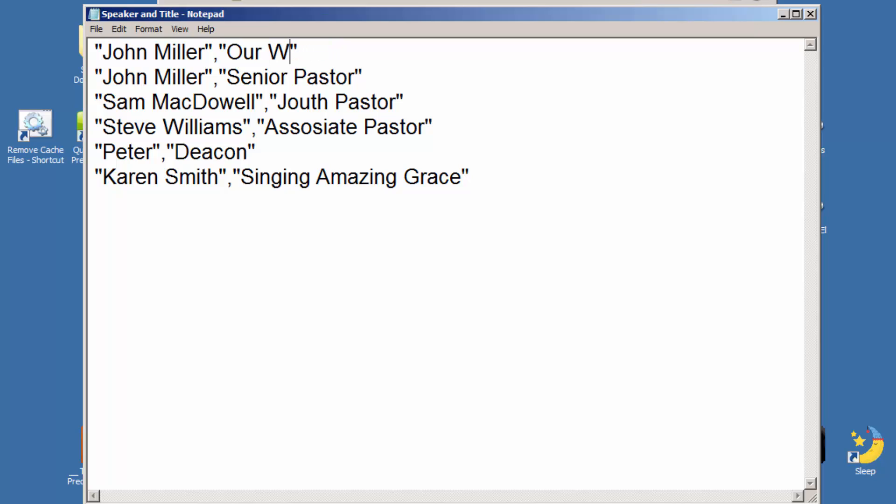
pyautogui.write('full God')
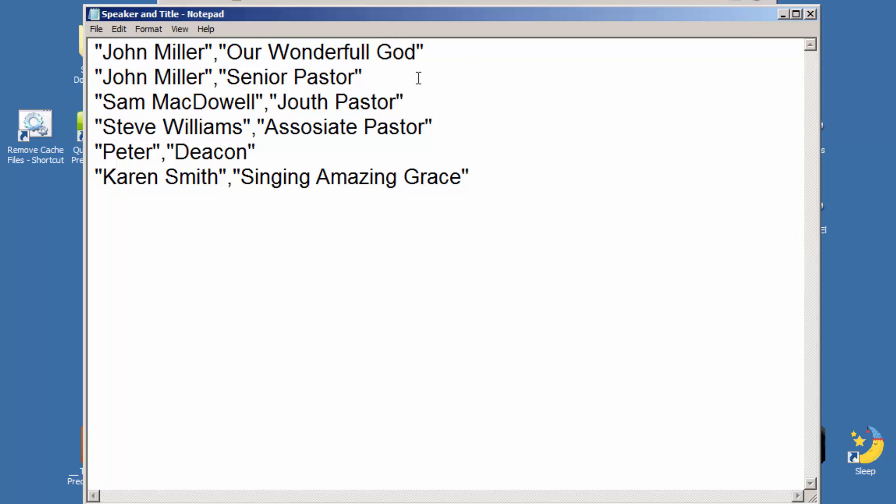
pyautogui.moveTo(458, 43); pyautogui.dragTo(67, 56)
pyautogui.click(355, 54)
pyautogui.moveTo(416, 52); pyautogui.dragTo(227, 55)
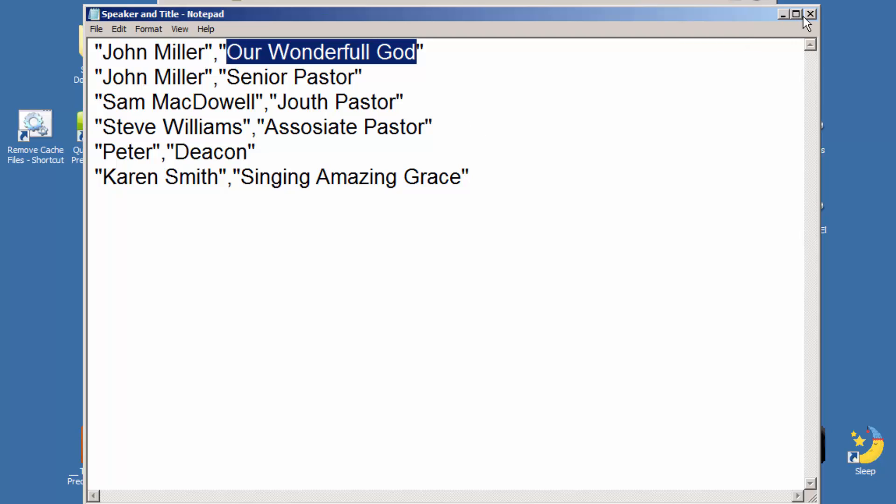
pyautogui.click(548, 82)
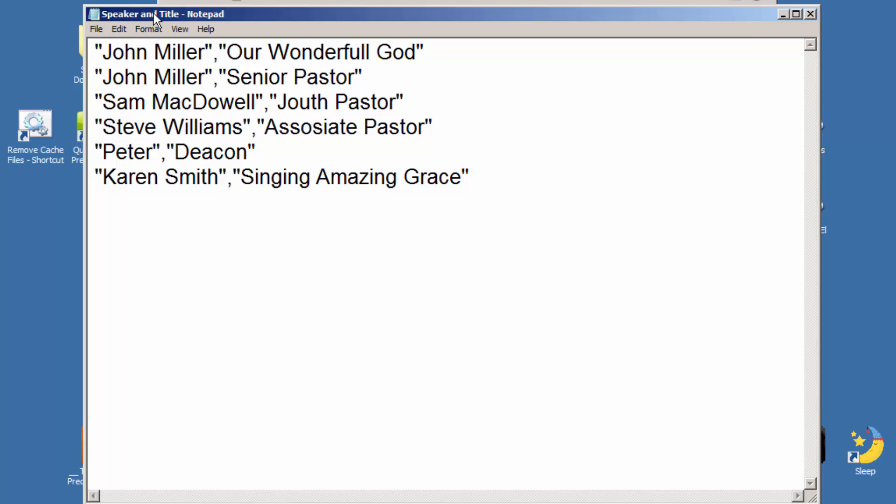
pyautogui.click(810, 14)
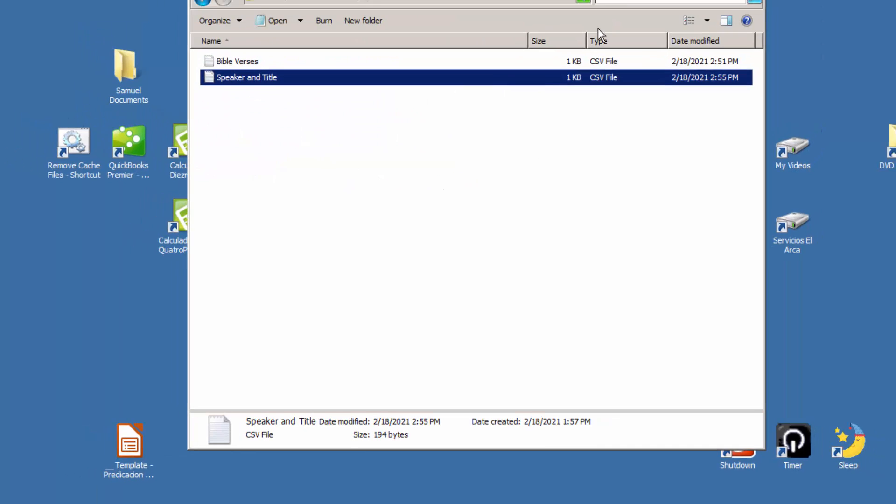
# - Reopen Speaker and Title to verify the new first line, then close it
pyautogui.doubleClick(375, 186)
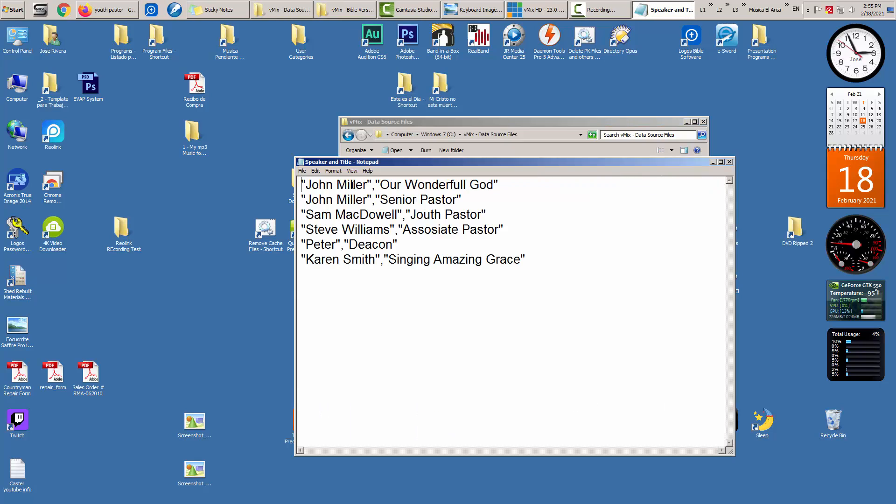
pyautogui.moveTo(373, 184); pyautogui.dragTo(301, 184)
pyautogui.moveTo(380, 185); pyautogui.dragTo(499, 184)
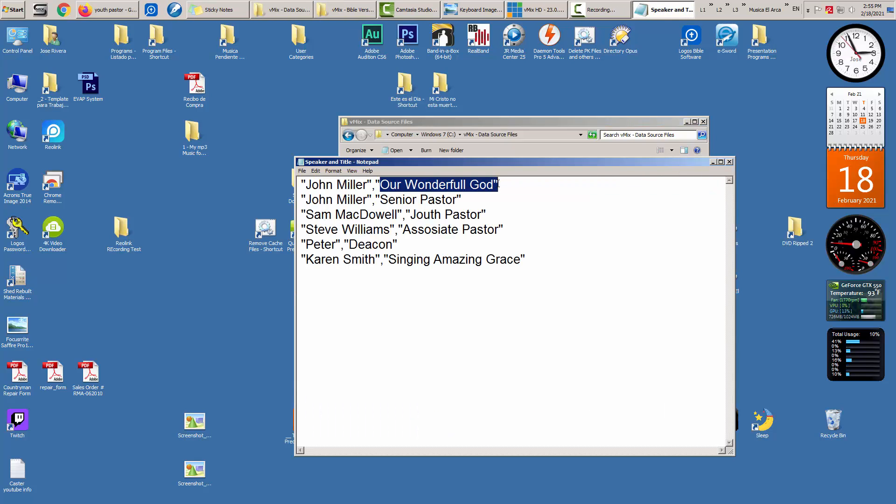
pyautogui.click(731, 161)
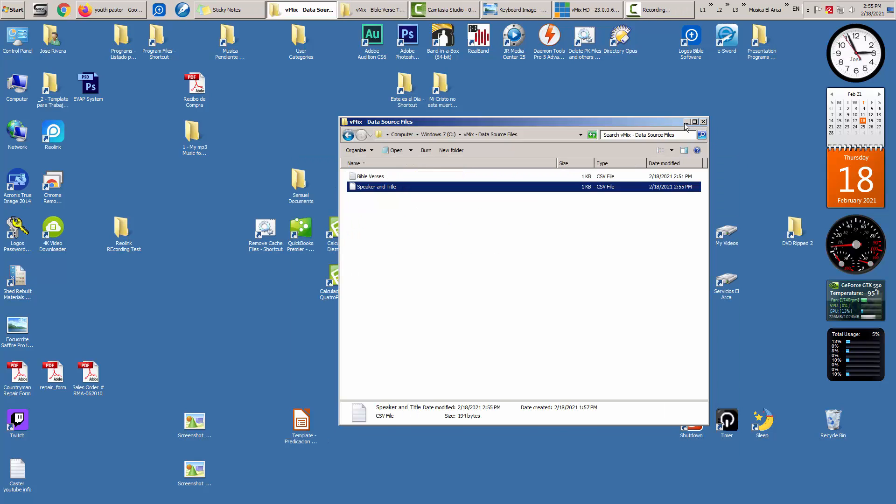
pyautogui.click(687, 122)
# - Load input 4, Speaker and Title, into vMix Preview showing 'Our Wonderfull God'
pyautogui.click(589, 11)
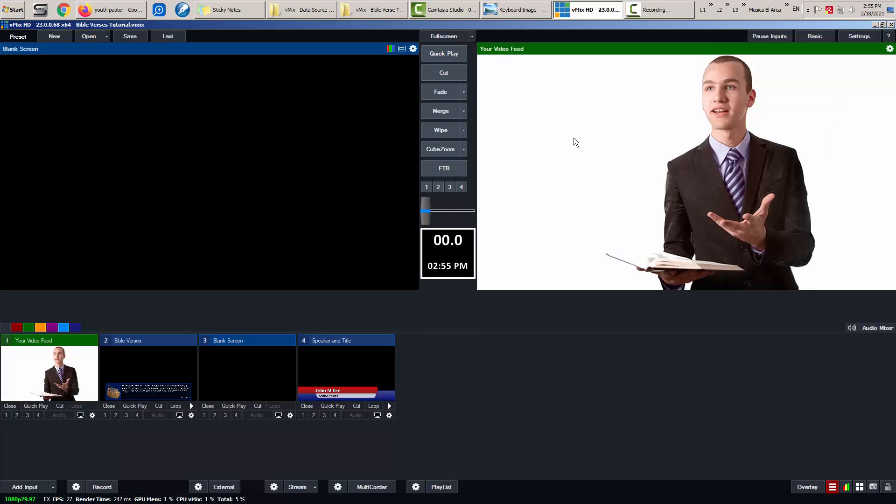
pyautogui.press('4')
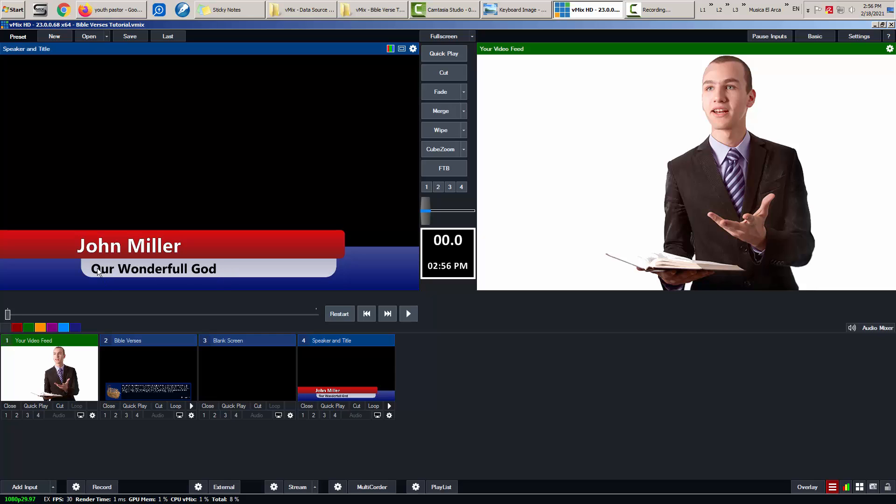
pyautogui.click(325, 7)
# - Insert 'Title' before the title in the Speaker and Title CSV and save it
pyautogui.doubleClick(382, 187)
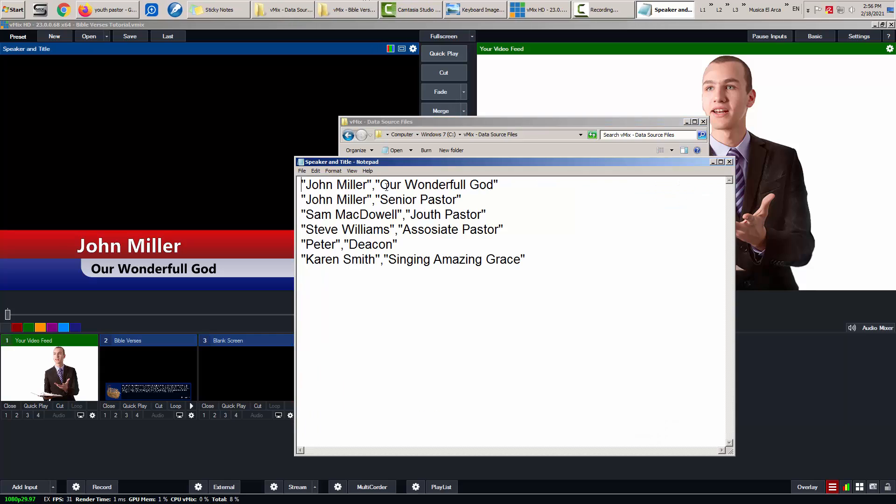
pyautogui.write('Title')
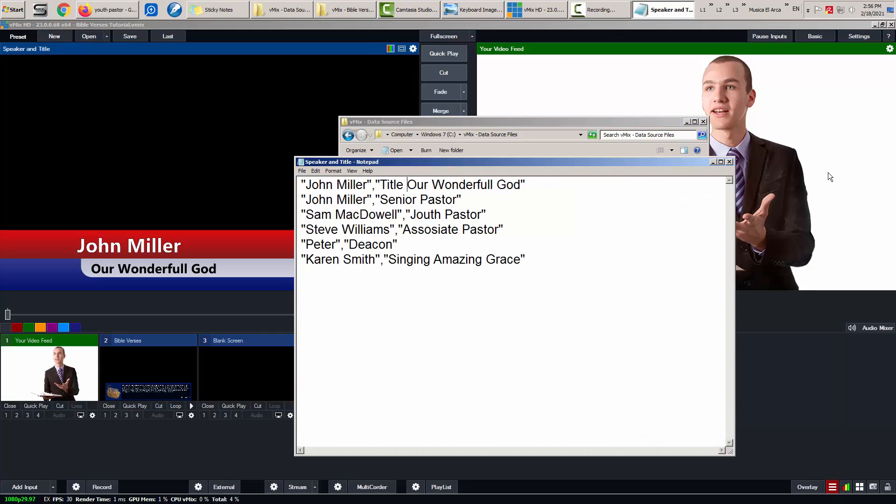
pyautogui.hotkey('ctrl', 's')
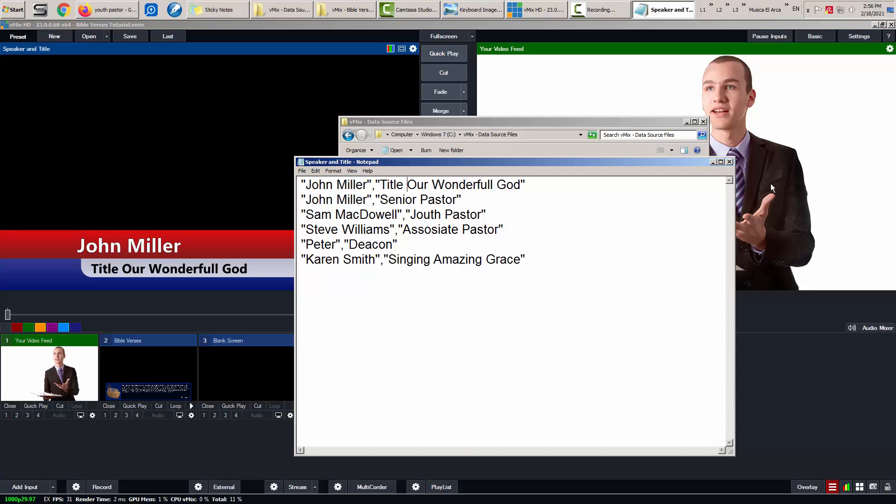
pyautogui.click(731, 161)
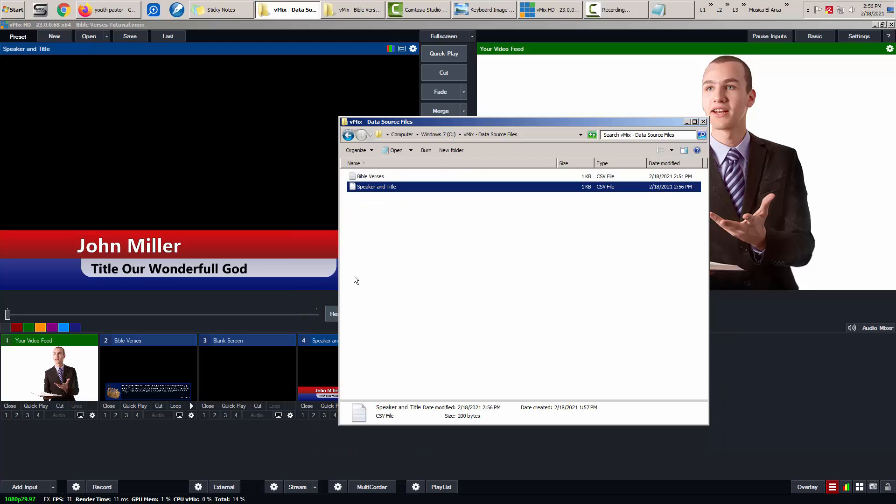
# - Toggle the lower third on Overlay 3 live and off twice in vMix
pyautogui.click(270, 167)
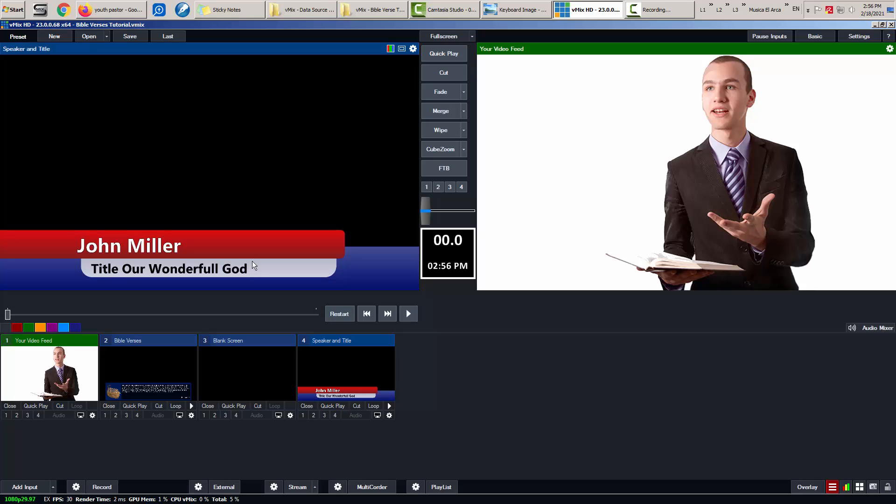
pyautogui.press('F3')
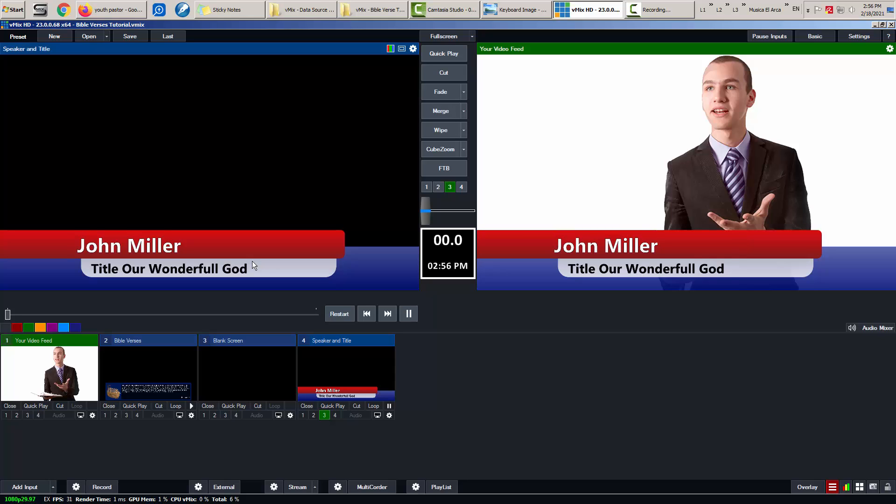
pyautogui.press('F3')
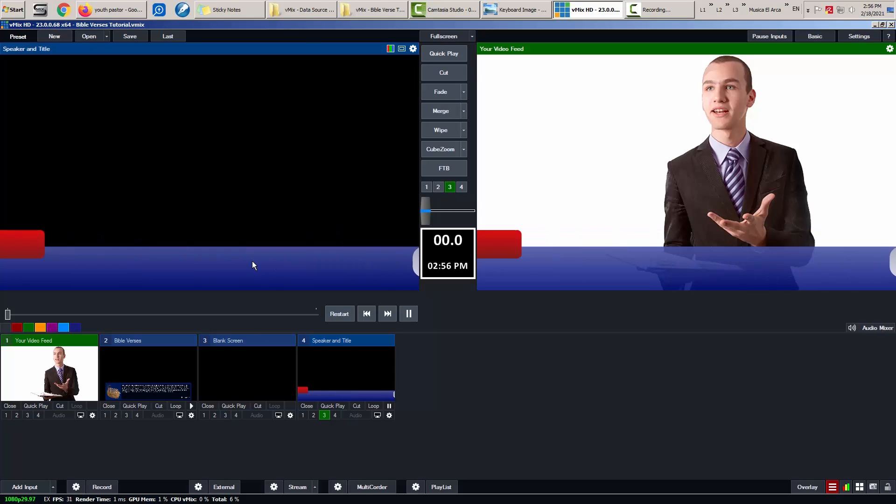
pyautogui.press('F3')
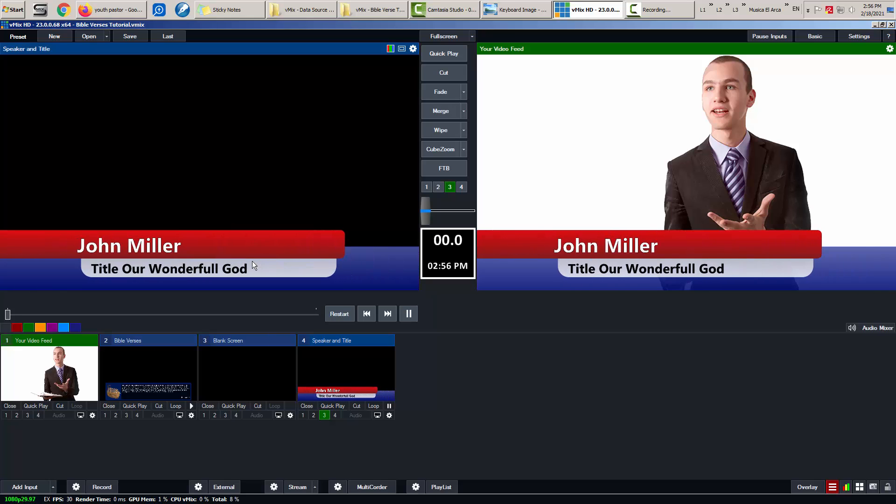
pyautogui.press('F3')
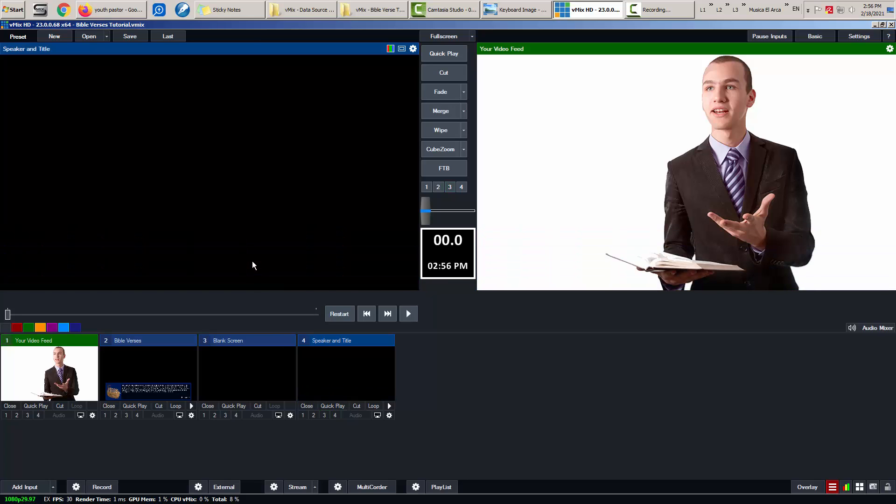
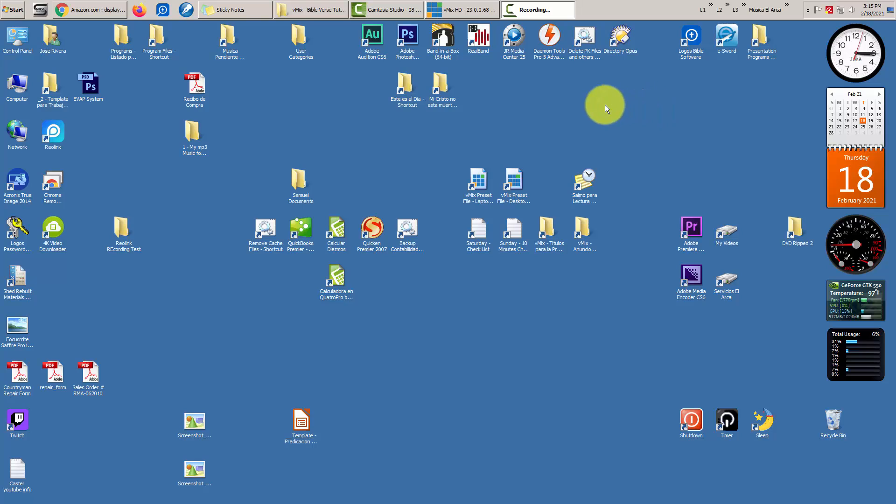
# - Launch e-Sword from the desktop, then close it again
pyautogui.click(657, 87)
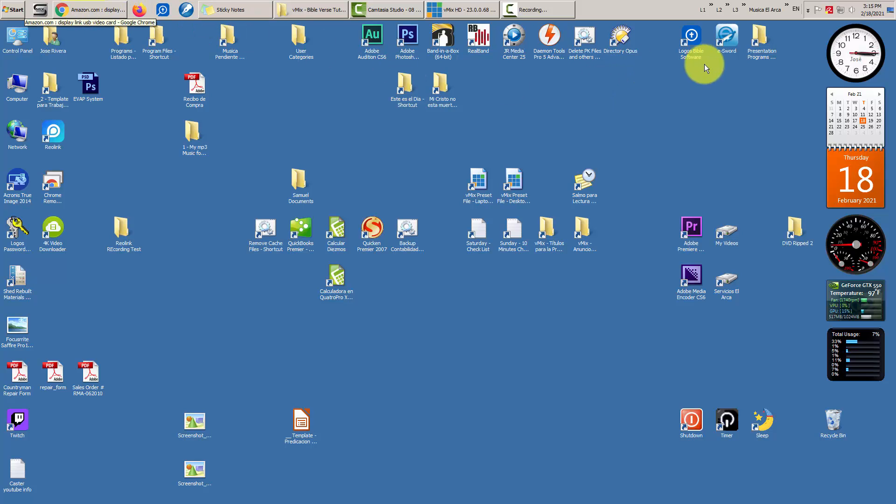
pyautogui.doubleClick(726, 35)
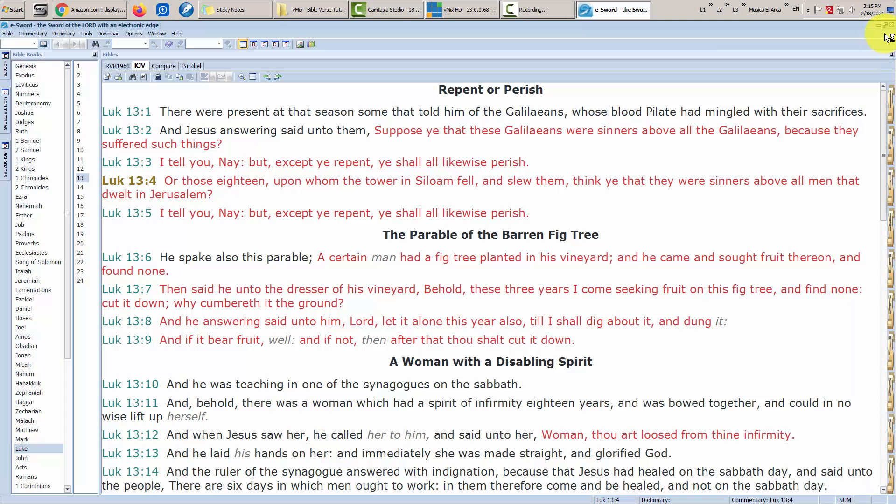
pyautogui.click(891, 24)
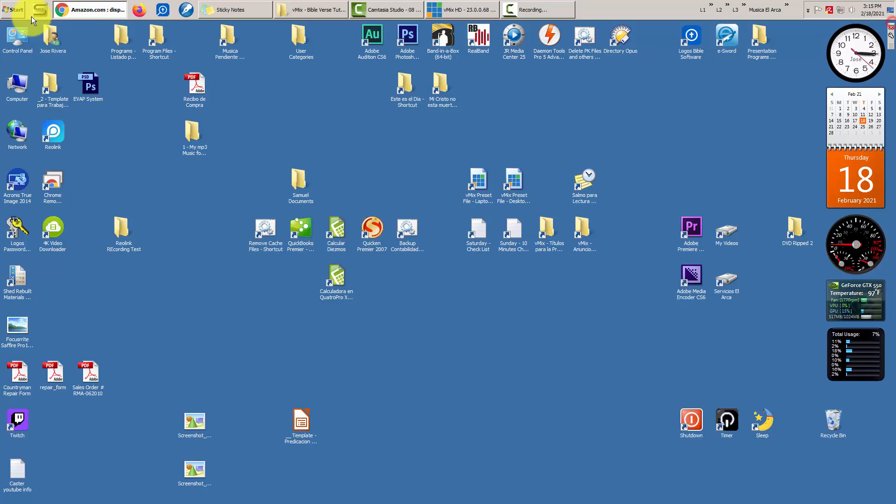
# - In a new Chrome tab, search for esword and open the e-sword.net home page
pyautogui.click(96, 9)
pyautogui.click(794, 28)
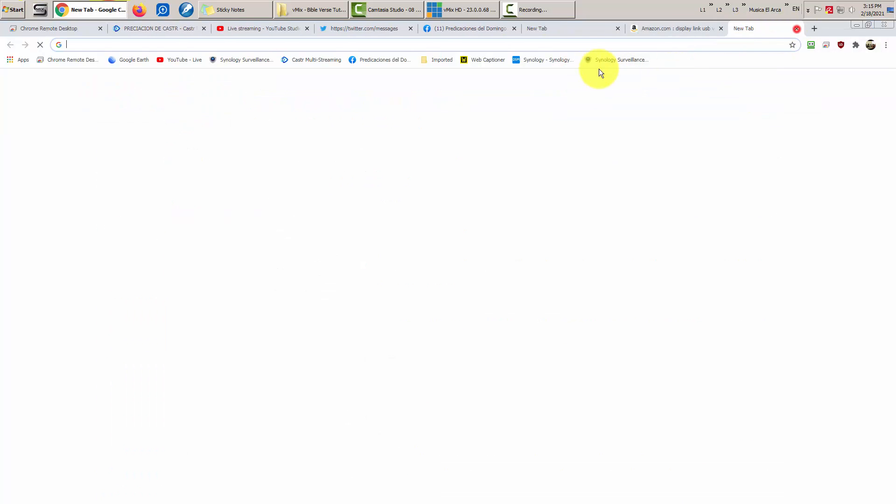
pyautogui.click(586, 44)
pyautogui.write('esword')
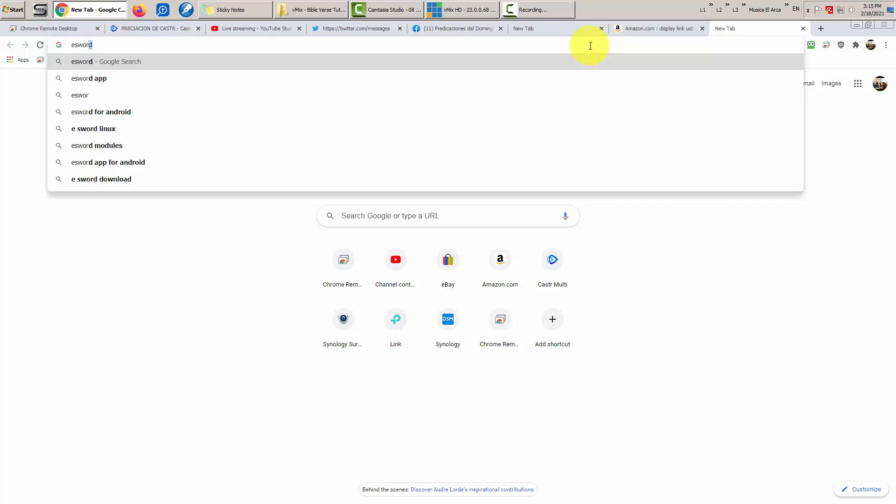
pyautogui.press('Return')
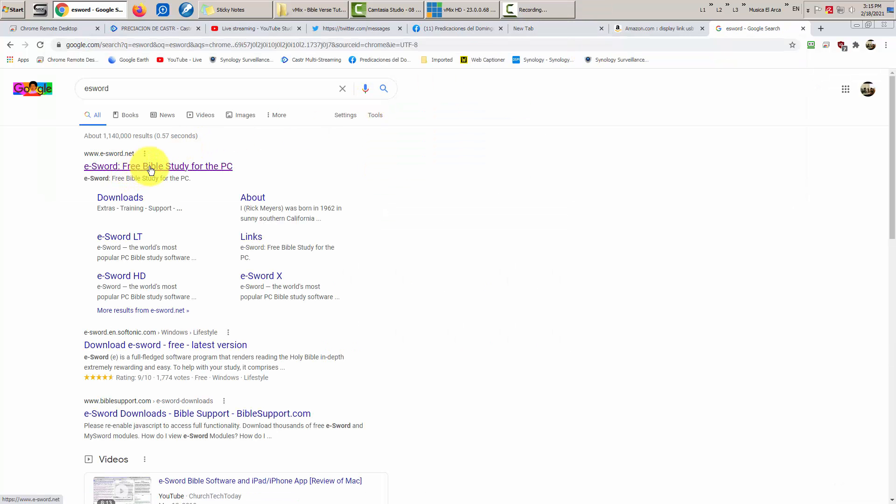
pyautogui.click(176, 172)
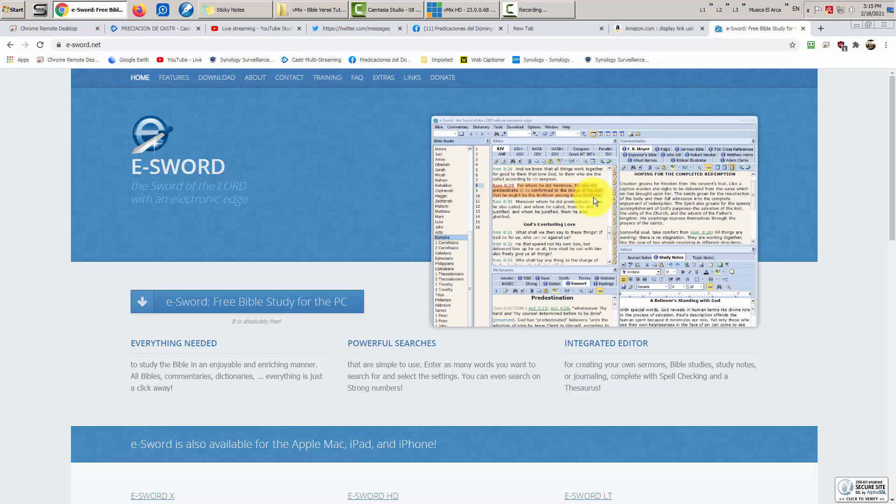
pyautogui.click(233, 45)
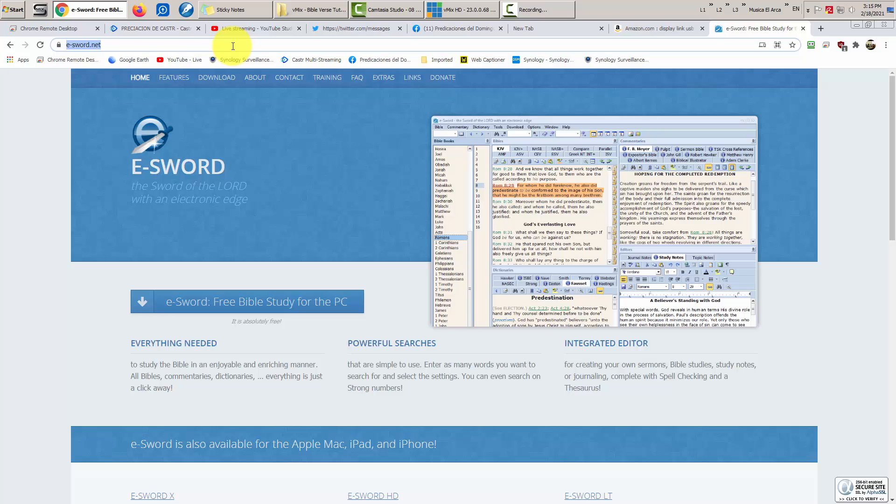
# - Search for 'logos bible software', fixing the stray extra b, and open logos.com
pyautogui.write('logo')
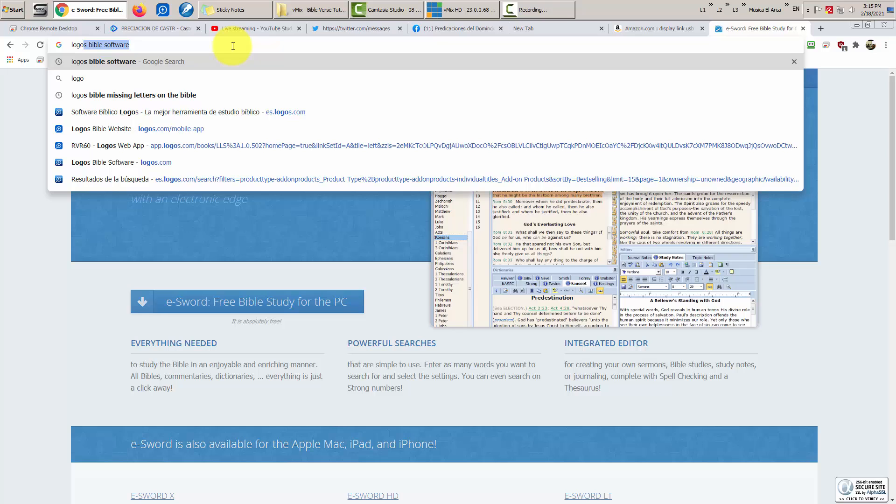
pyautogui.write('s bBible soft')
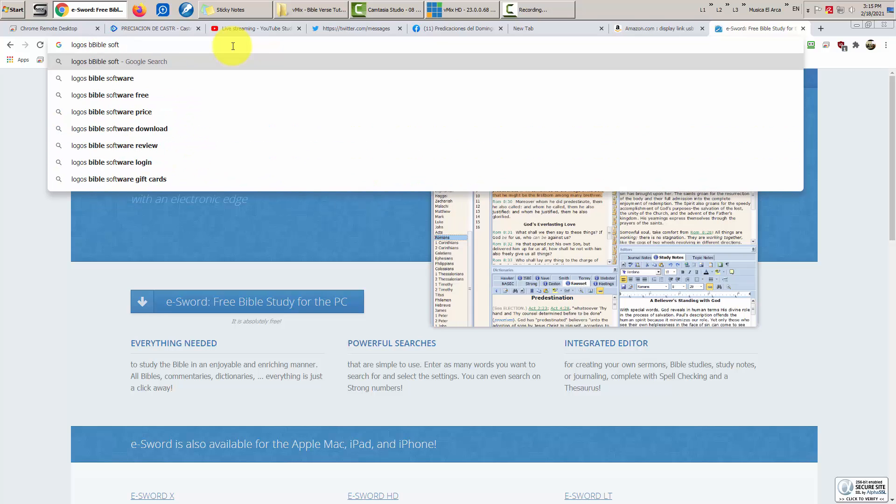
pyautogui.write('ware')
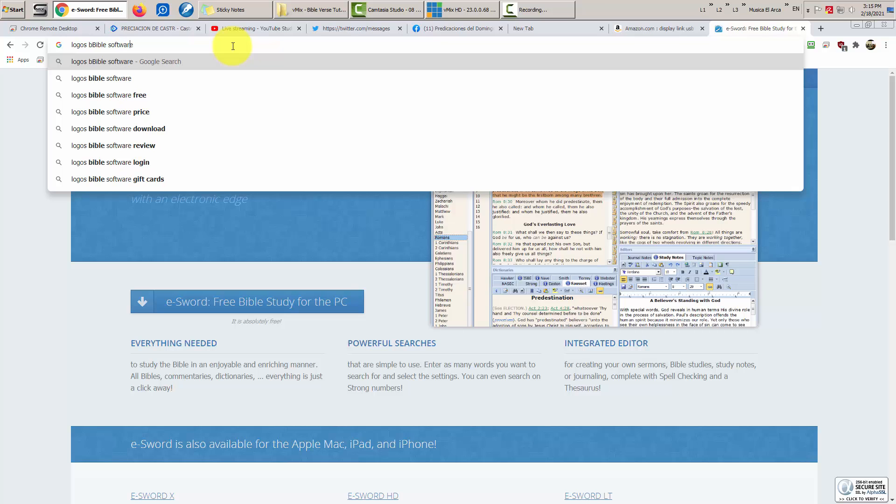
pyautogui.press('Left')
pyautogui.press('Left')
pyautogui.press('Left')
pyautogui.press('BackSpace')
pyautogui.press('Return')
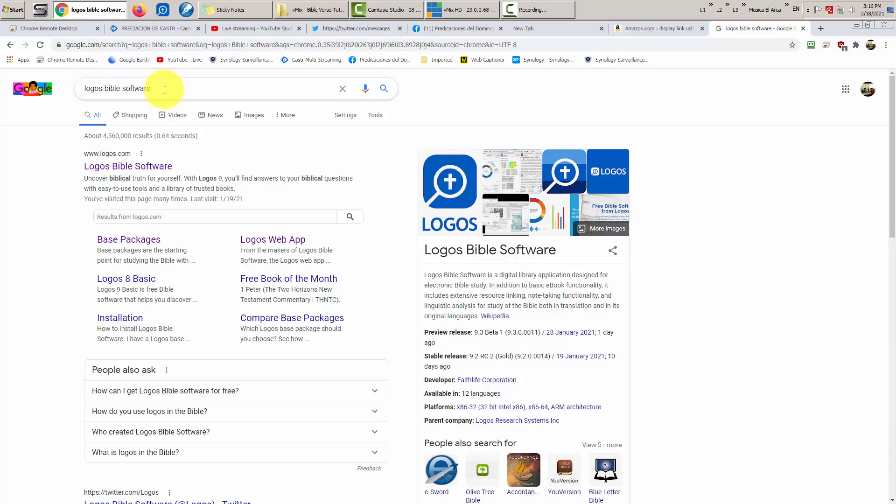
pyautogui.click(151, 167)
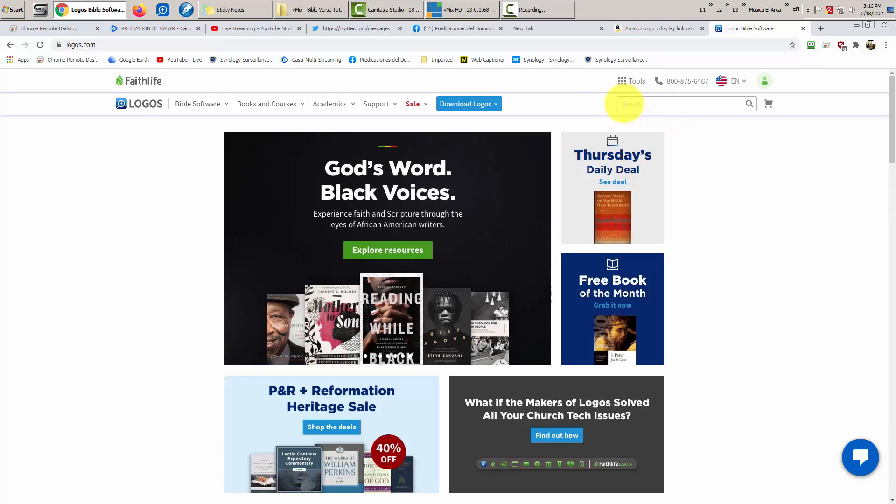
# - Search the Logos store for 'basic' to find Logos 9 Basic at $0.00
pyautogui.click(650, 104)
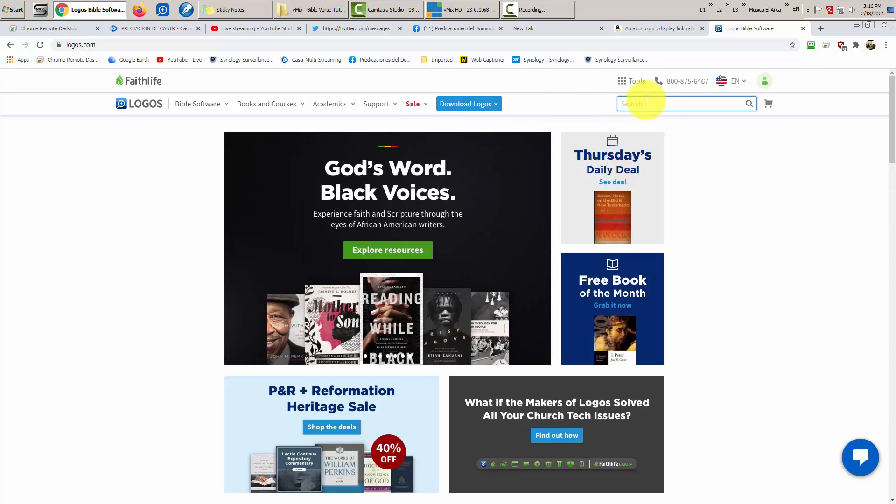
pyautogui.write('basic')
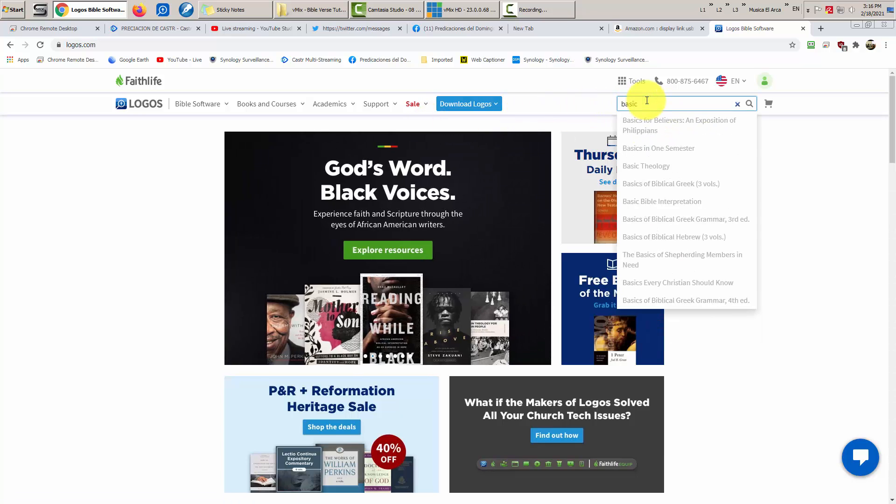
pyautogui.press('Return')
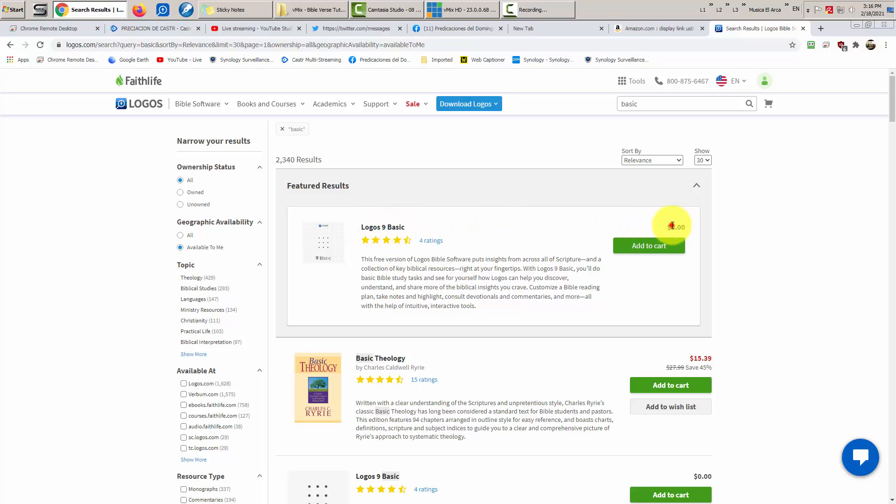
pyautogui.moveTo(669, 227); pyautogui.dragTo(688, 229)
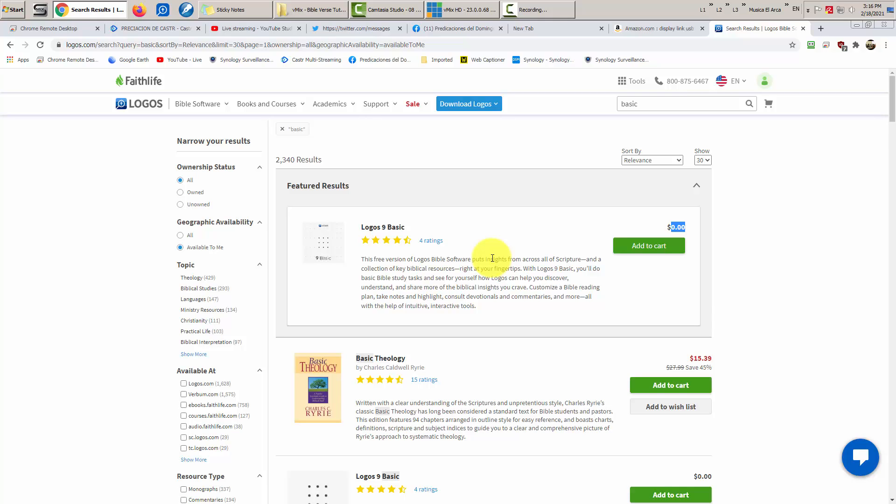
pyautogui.click(778, 264)
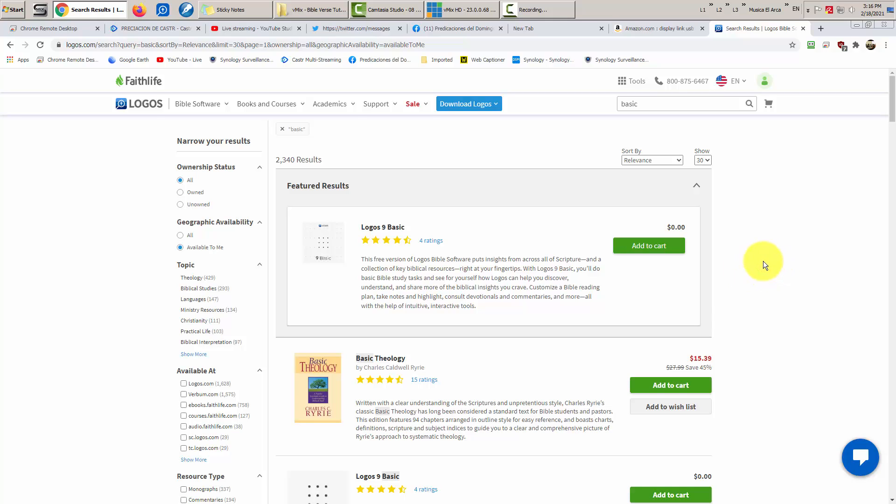
# - Add Logos 9 Basic to the shopping cart
pyautogui.click(762, 82)
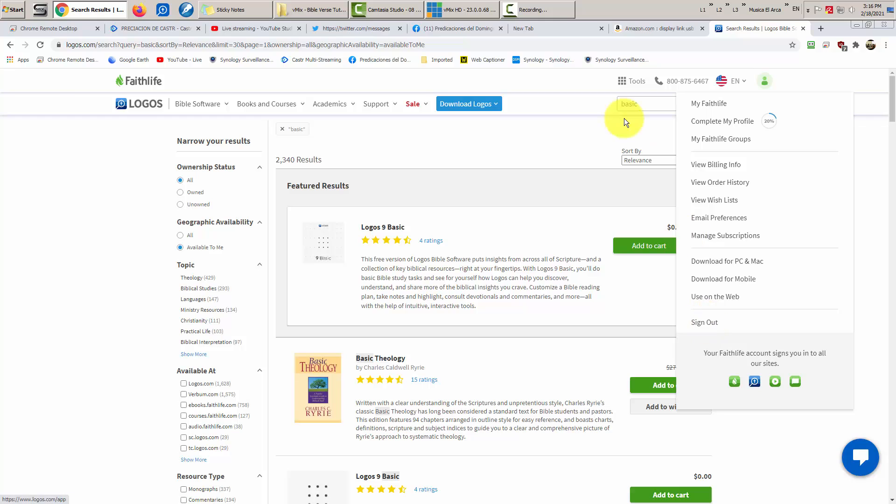
pyautogui.click(605, 129)
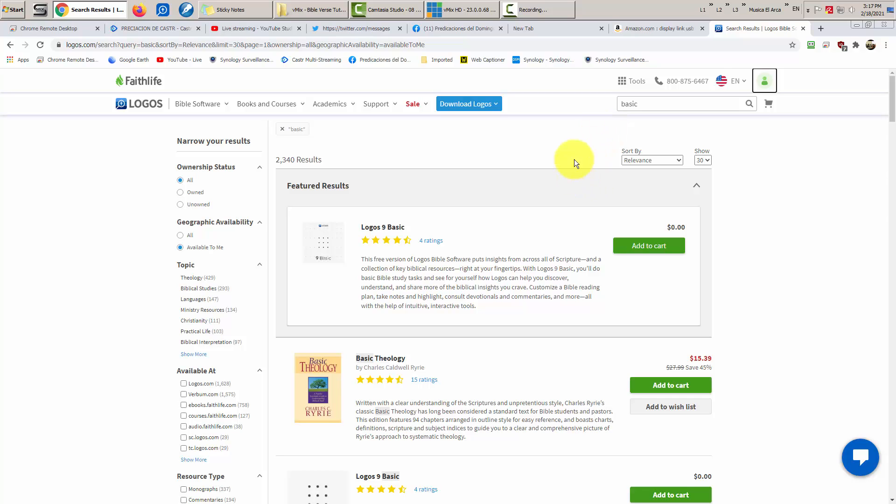
pyautogui.click(656, 104)
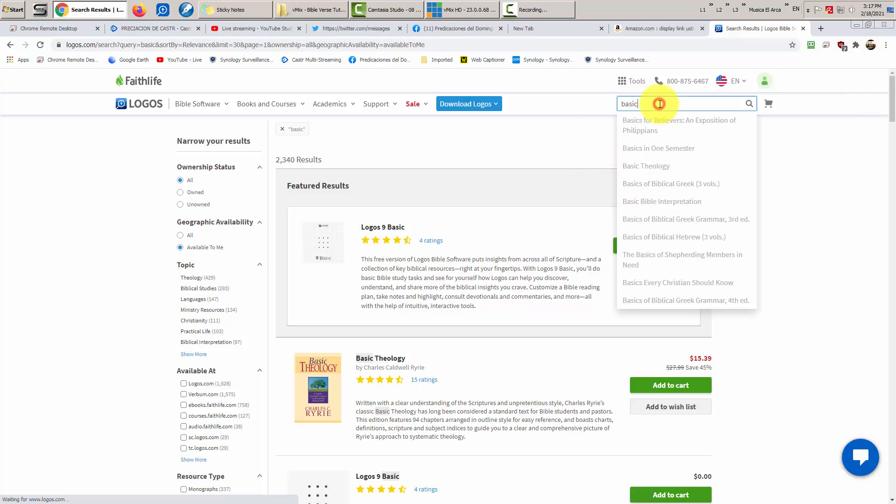
pyautogui.click(809, 230)
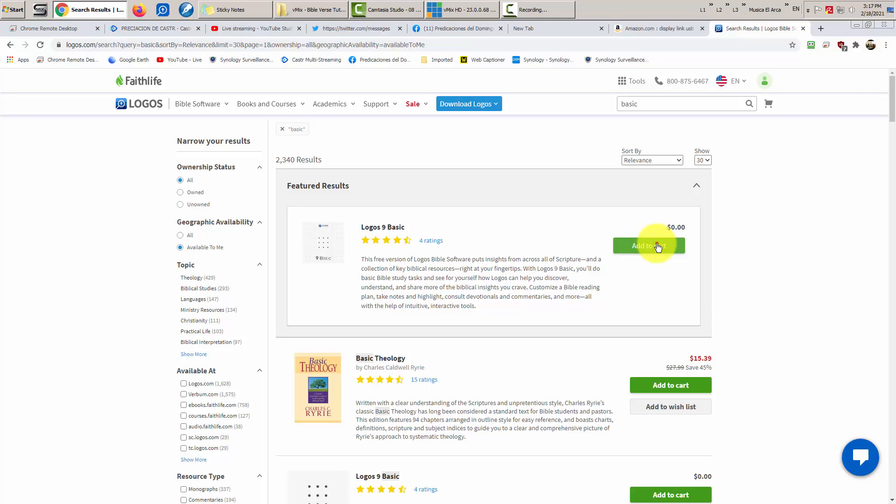
pyautogui.click(658, 246)
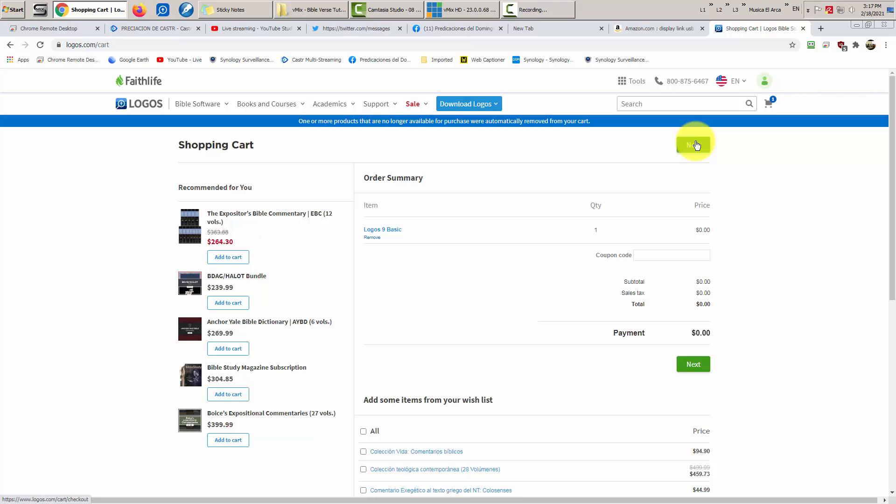
# - Check out and place the free $0.00 order for Logos 9 Basic
pyautogui.moveTo(692, 328); pyautogui.dragTo(715, 335)
pyautogui.click(757, 352)
pyautogui.click(753, 334)
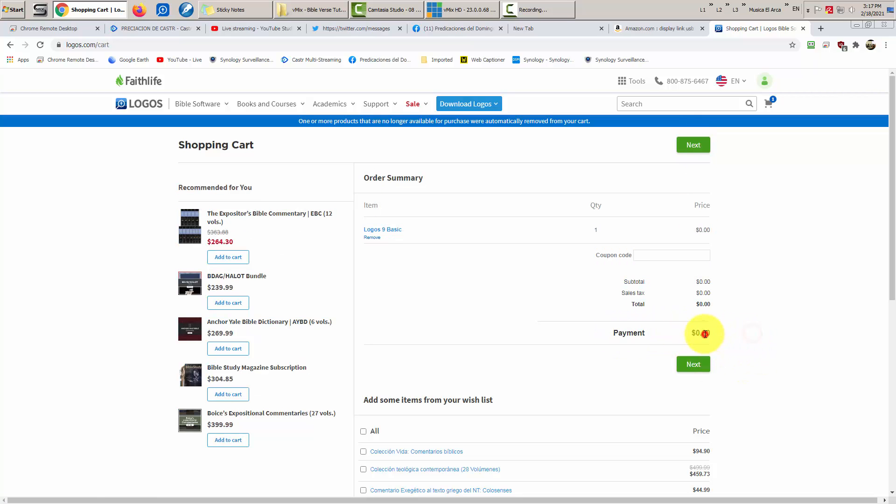
pyautogui.click(696, 366)
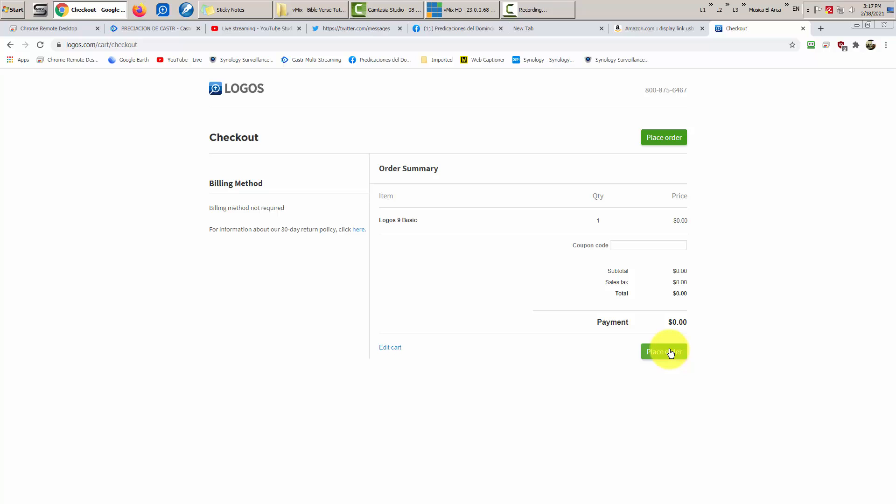
pyautogui.click(670, 352)
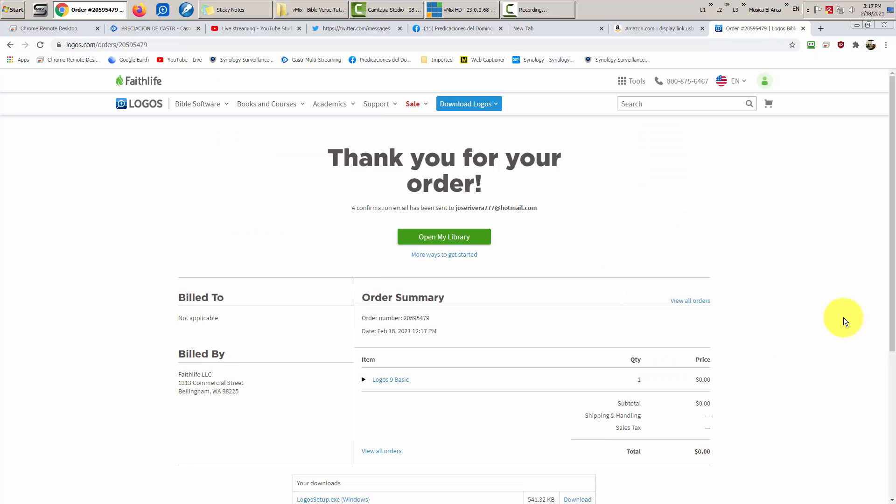
# - From the Logos 9 Basic product page, reach the Logos desktop download page
pyautogui.scroll(-3, 800, 284)
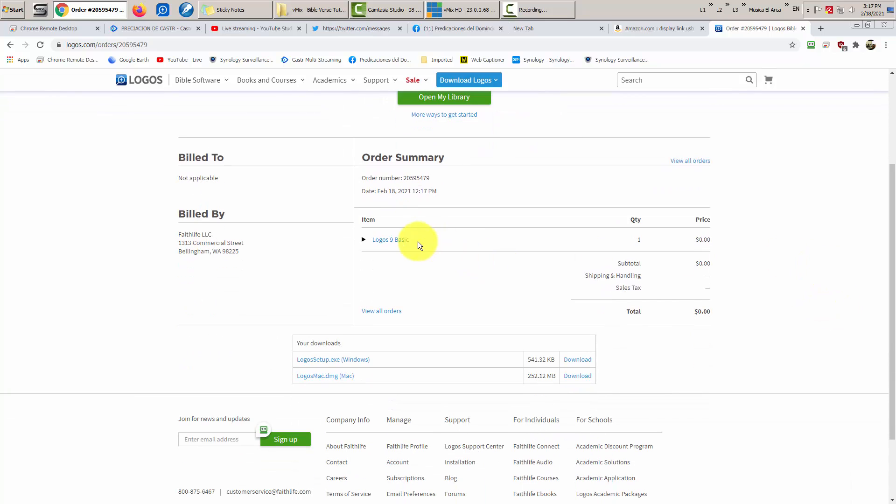
pyautogui.click(392, 240)
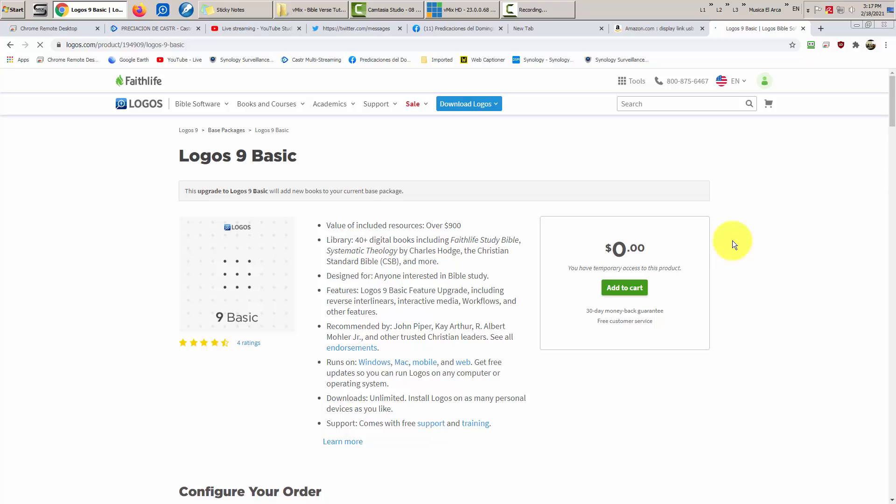
pyautogui.click(478, 105)
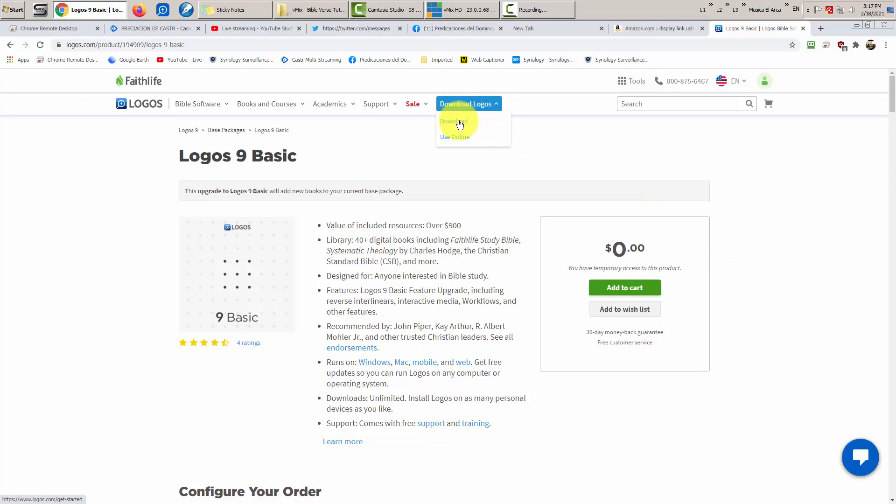
pyautogui.click(459, 122)
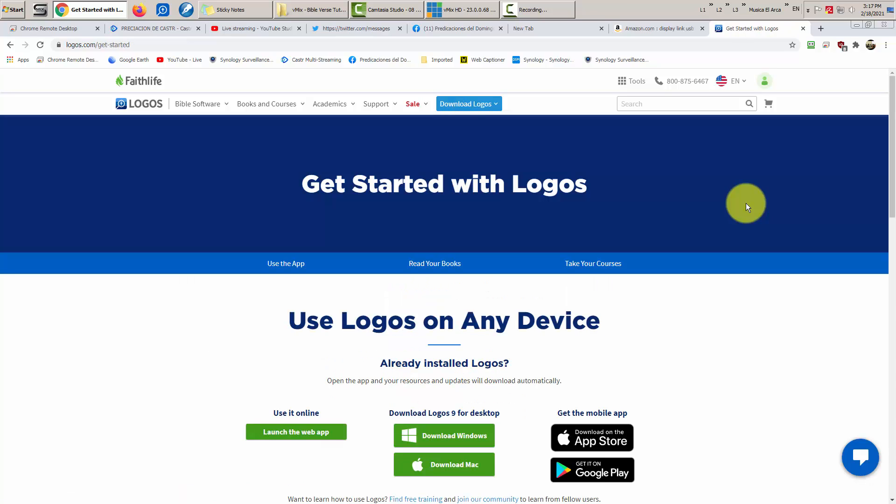
# - Launch Logos Bible Software from the desktop and close the Faithlife sign-in dialog
pyautogui.click(857, 24)
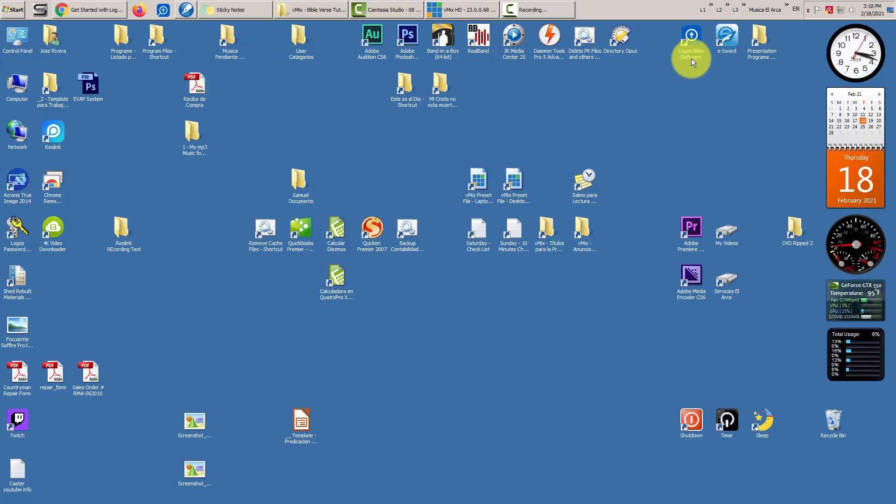
pyautogui.doubleClick(690, 37)
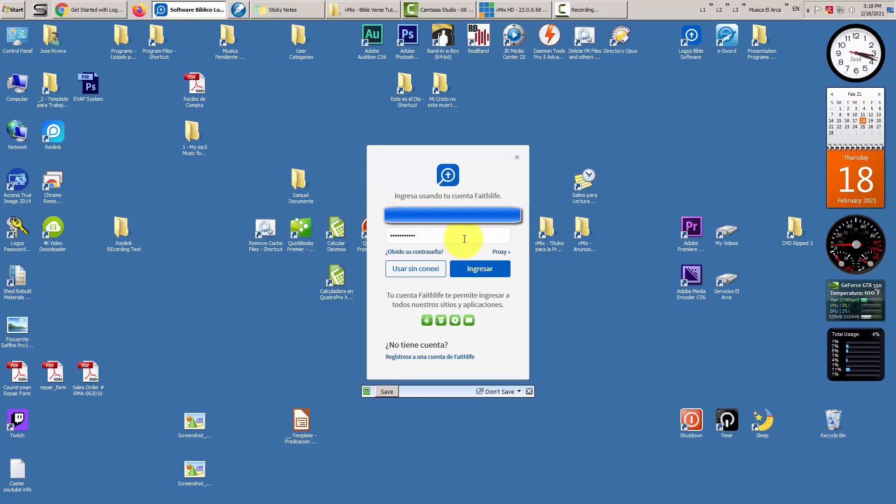
pyautogui.doubleClick(444, 235)
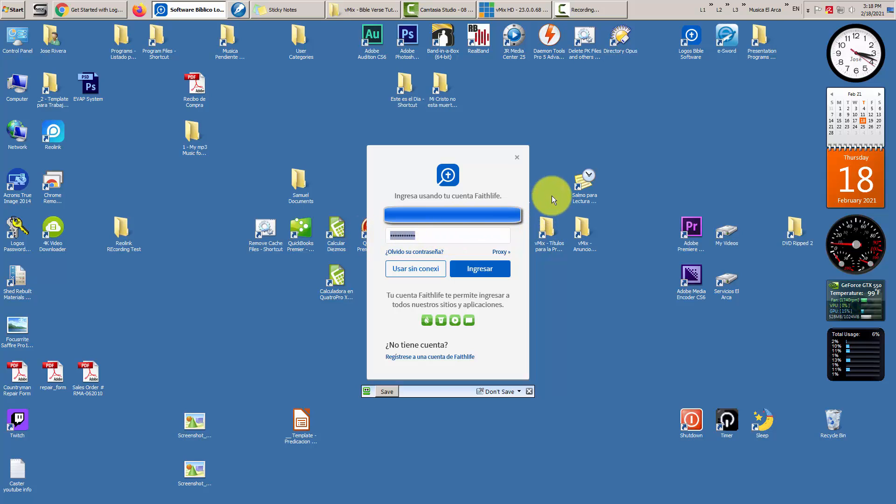
pyautogui.click(88, 9)
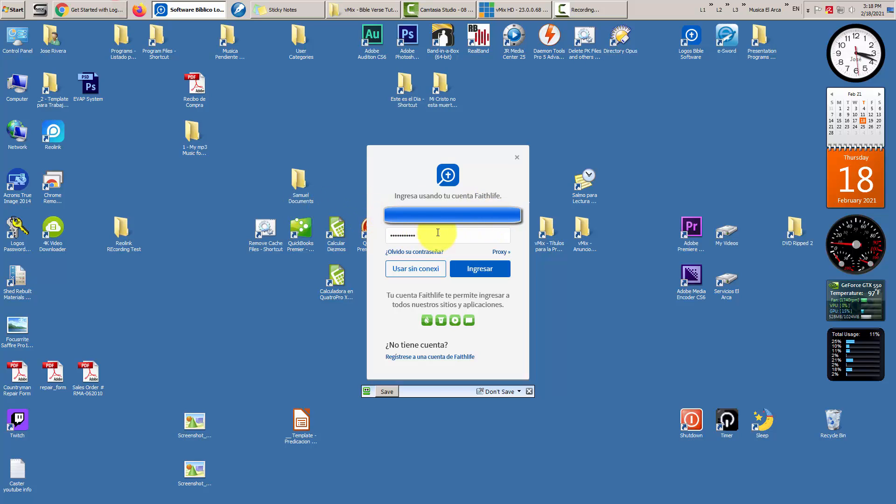
pyautogui.doubleClick(438, 233)
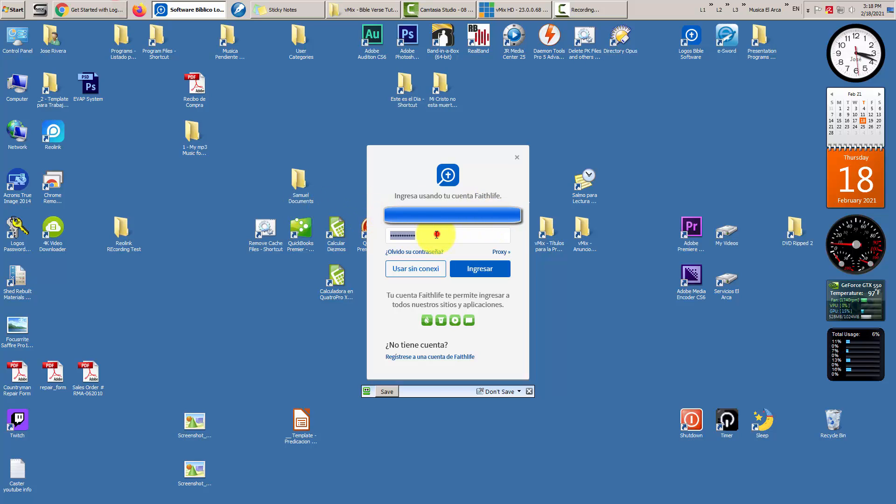
pyautogui.click(518, 158)
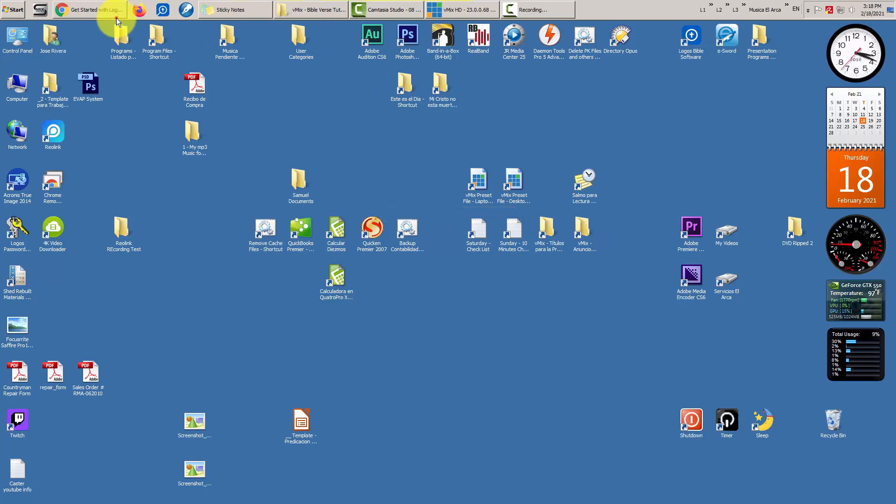
# - Relaunch Logos Bible Software and open the Computer window listing the drives
pyautogui.click(94, 9)
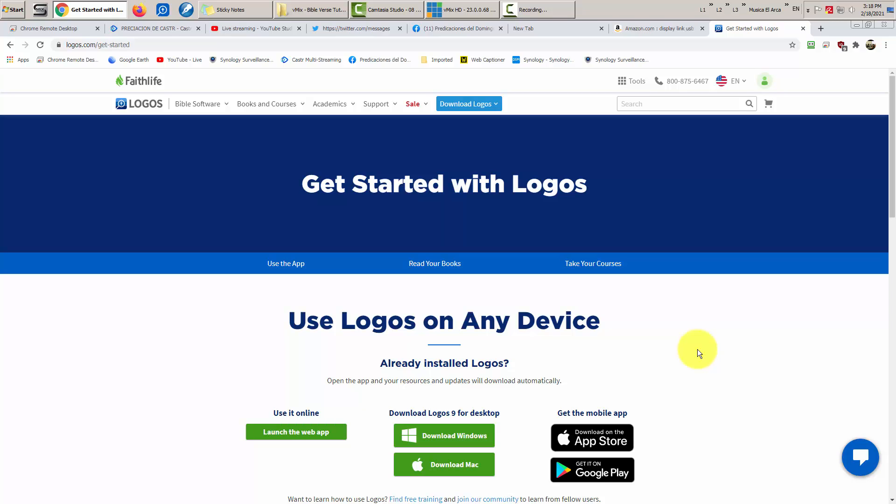
pyautogui.click(84, 10)
pyautogui.doubleClick(690, 34)
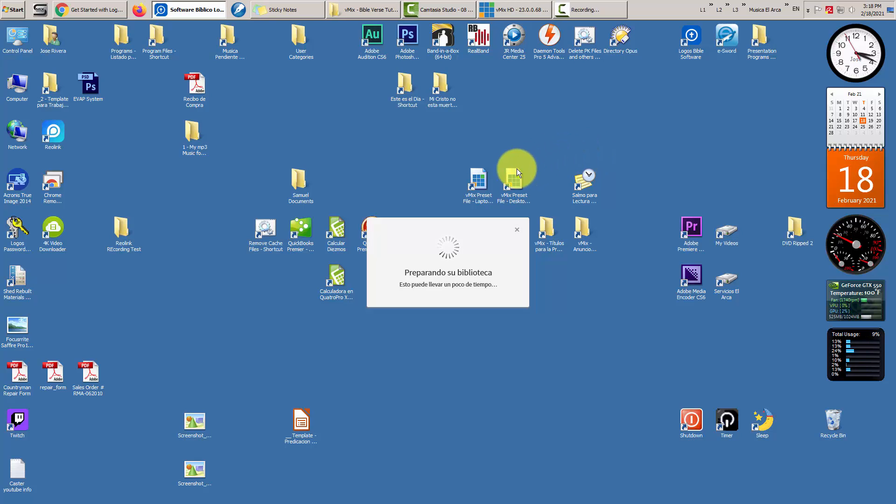
pyautogui.click(18, 82)
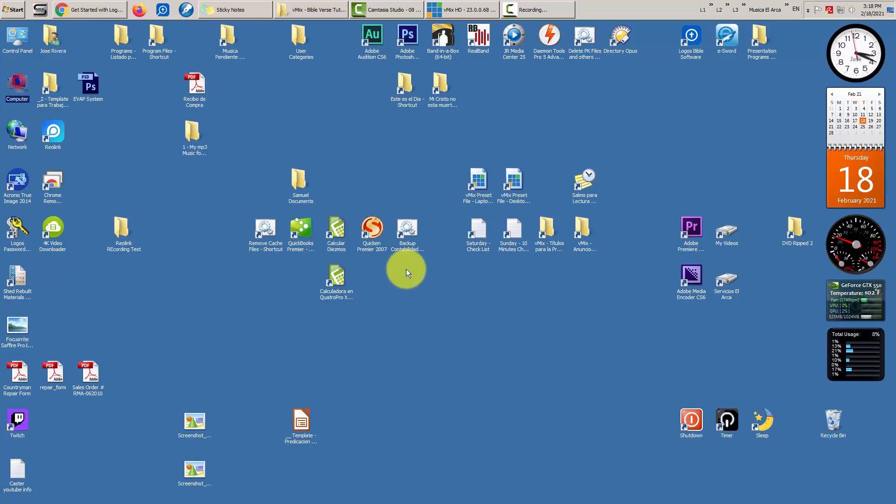
pyautogui.doubleClick(18, 80)
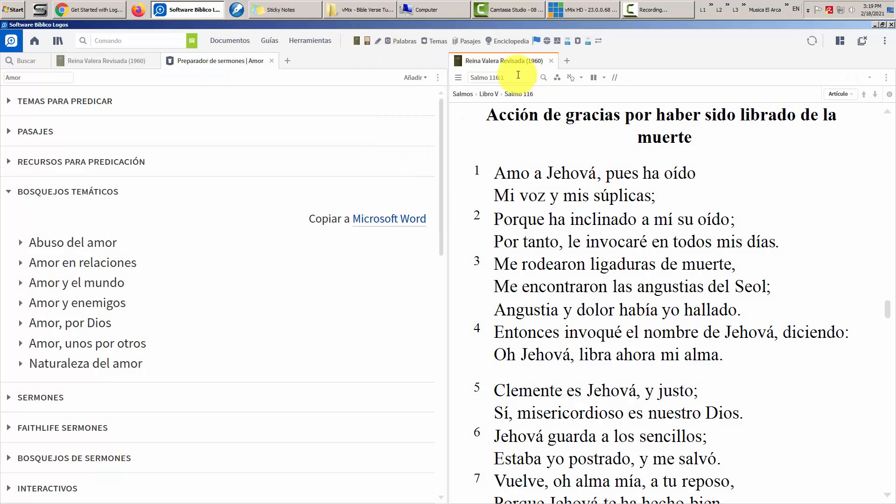
# - Select the Salmo 116:1 reference and the words 'Amo a Jehová' in verse 1
pyautogui.click(519, 77)
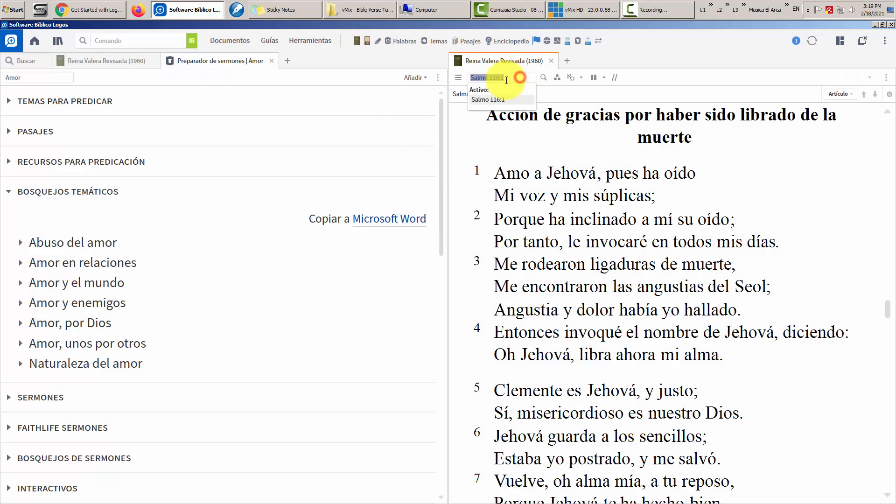
pyautogui.click(514, 77)
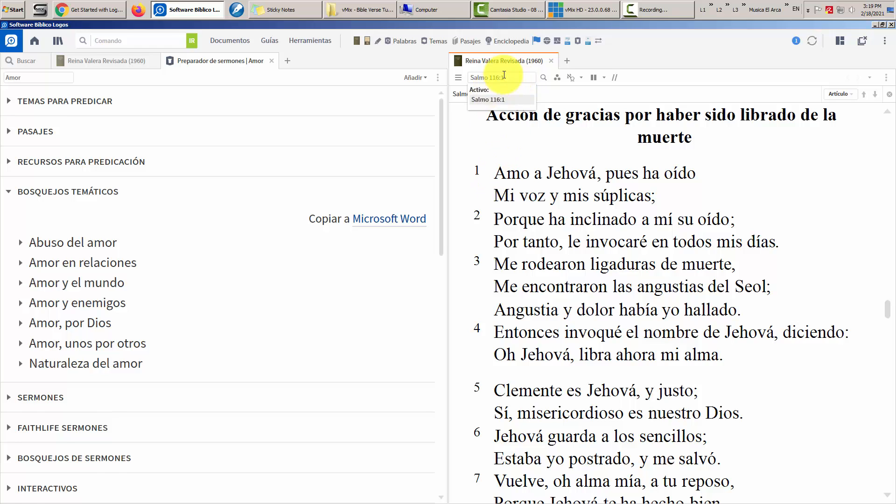
pyautogui.click(497, 175)
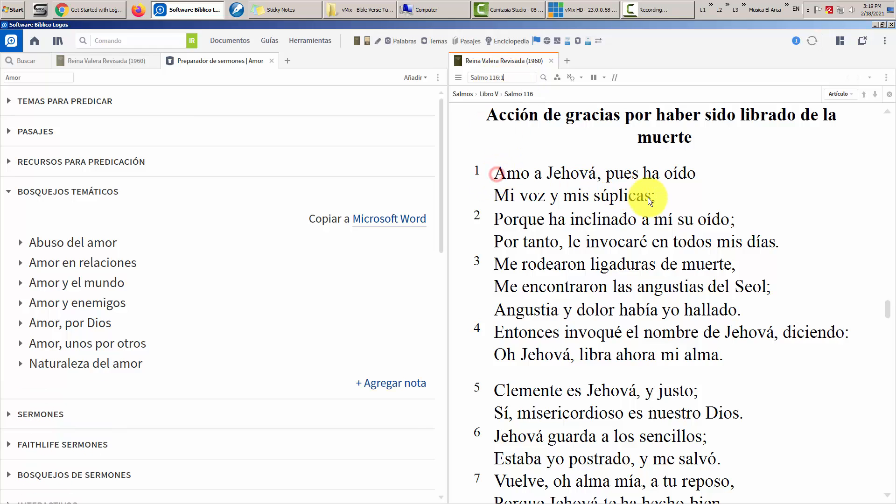
pyautogui.moveTo(498, 171); pyautogui.dragTo(597, 174)
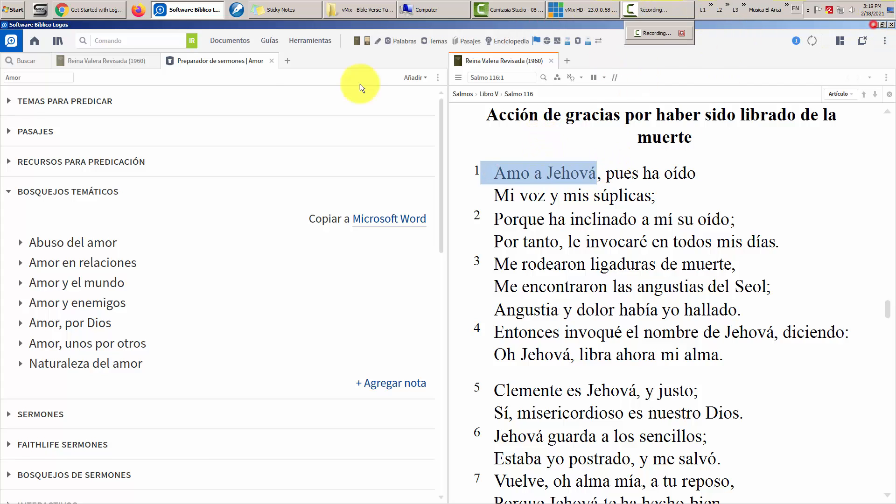
# - Open Bible Verses from C:\vMix - Data Source Files and delete its old text
pyautogui.click(891, 10)
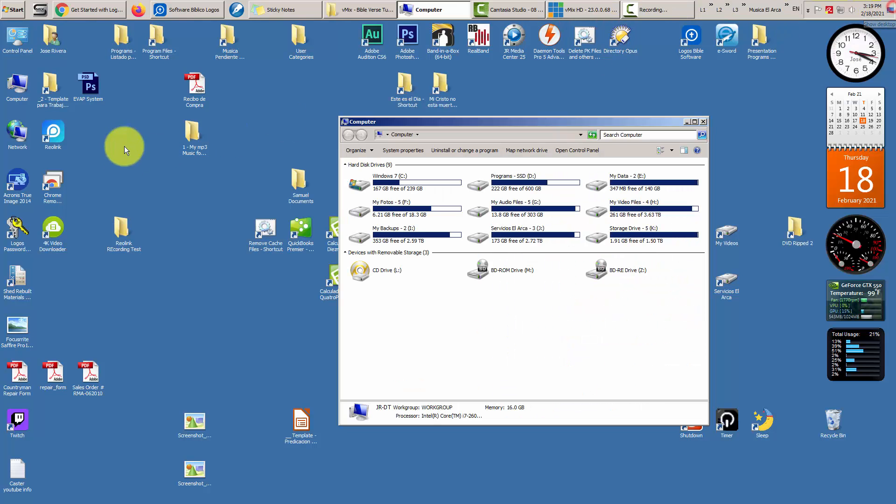
pyautogui.doubleClick(401, 180)
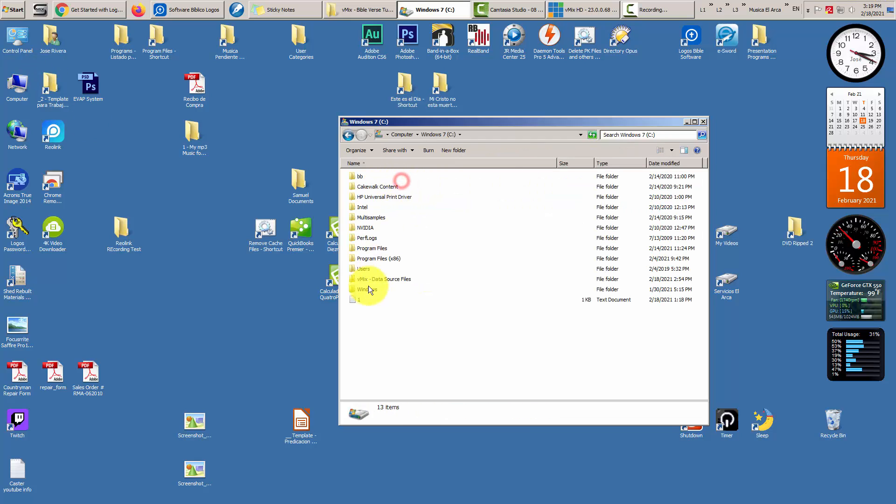
pyautogui.click(369, 278)
pyautogui.doubleClick(369, 278)
pyautogui.doubleClick(376, 176)
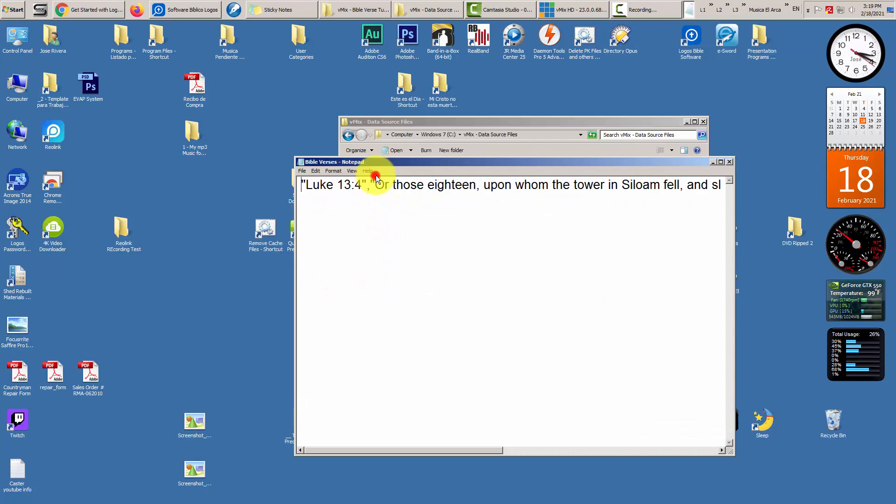
pyautogui.hotkey('ctrl', 'a')
pyautogui.press('Delete')
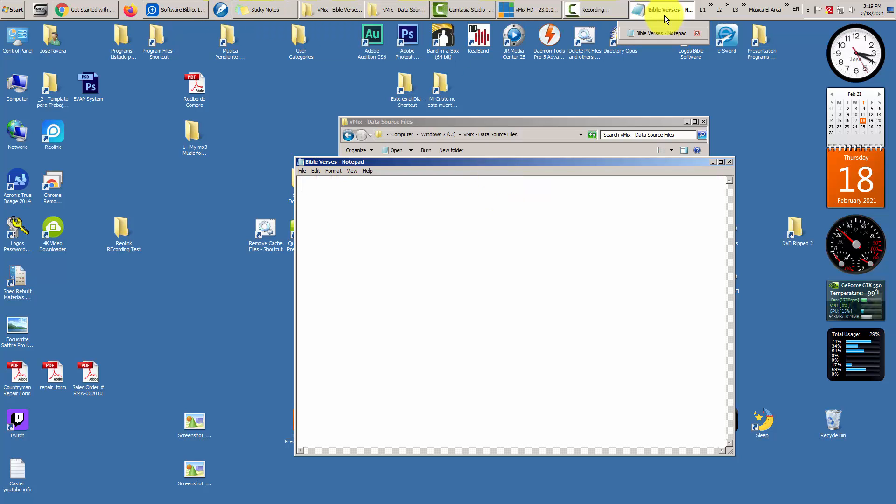
# - Copy the Salmo 116:1 reference from Logos and paste it into Bible Verses
pyautogui.moveTo(503, 19)
pyautogui.click(176, 10)
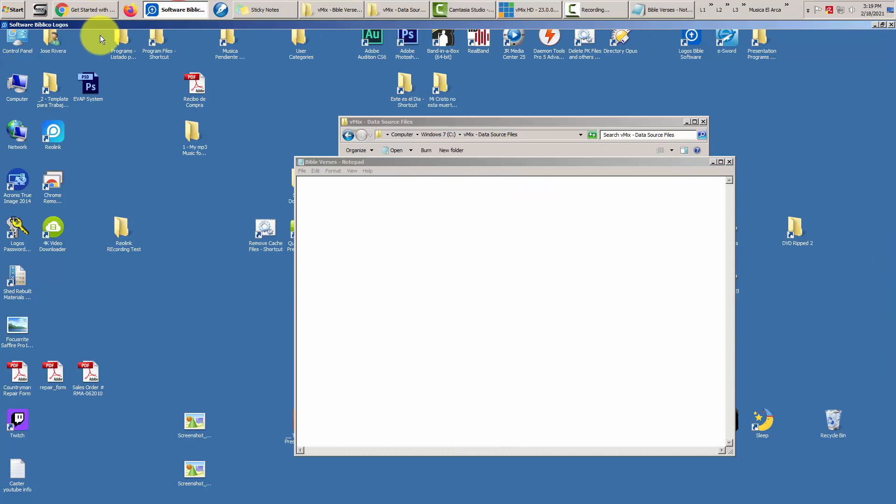
pyautogui.moveTo(521, 199); pyautogui.dragTo(551, 204)
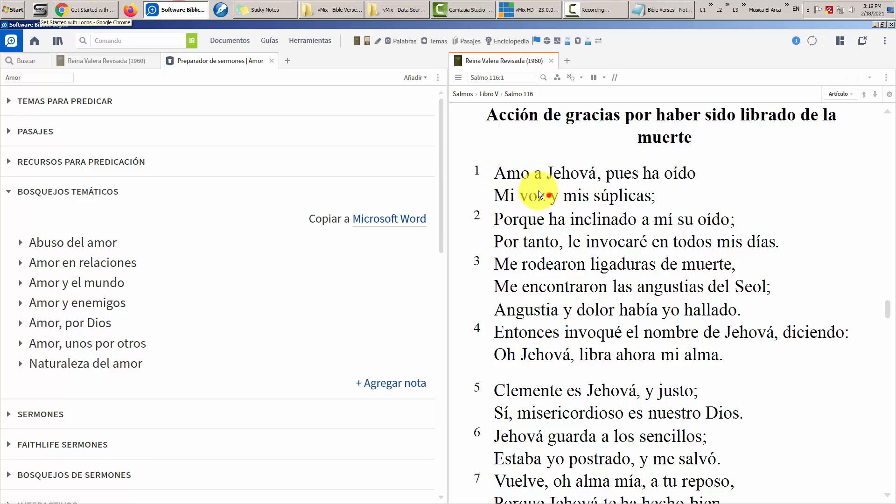
pyautogui.moveTo(497, 172); pyautogui.dragTo(668, 196)
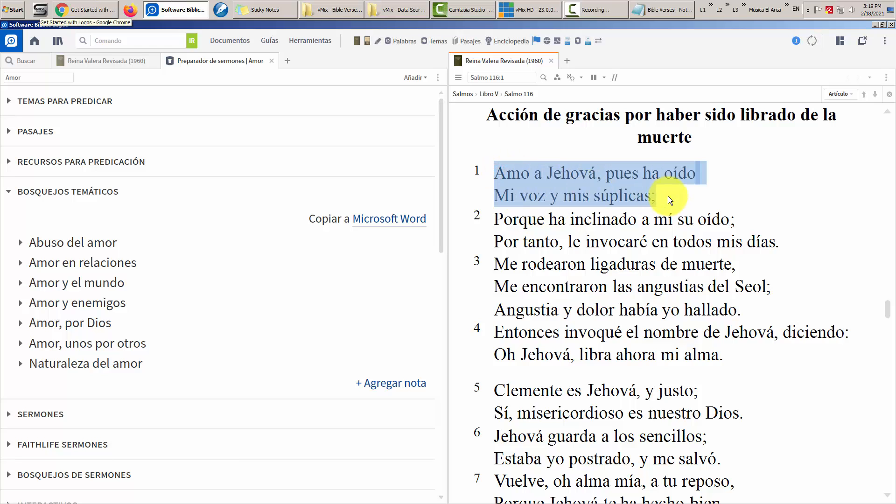
pyautogui.click(518, 77)
pyautogui.press('super+c')
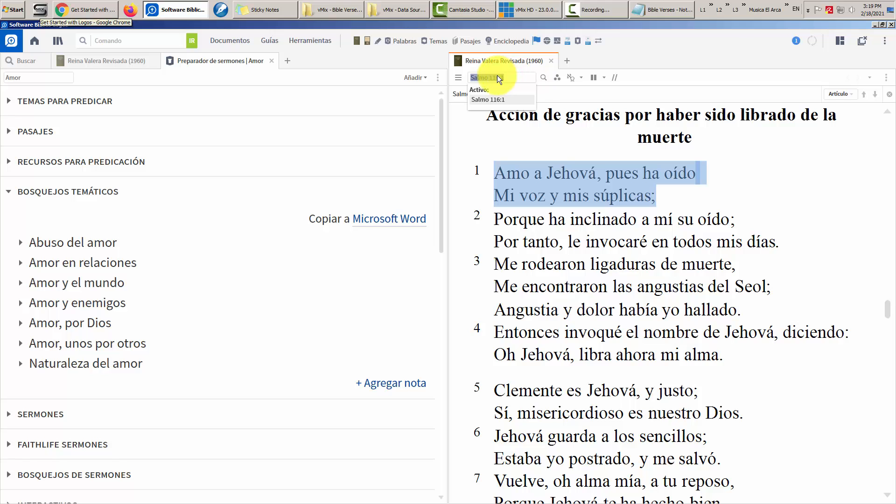
pyautogui.rightClick(497, 77)
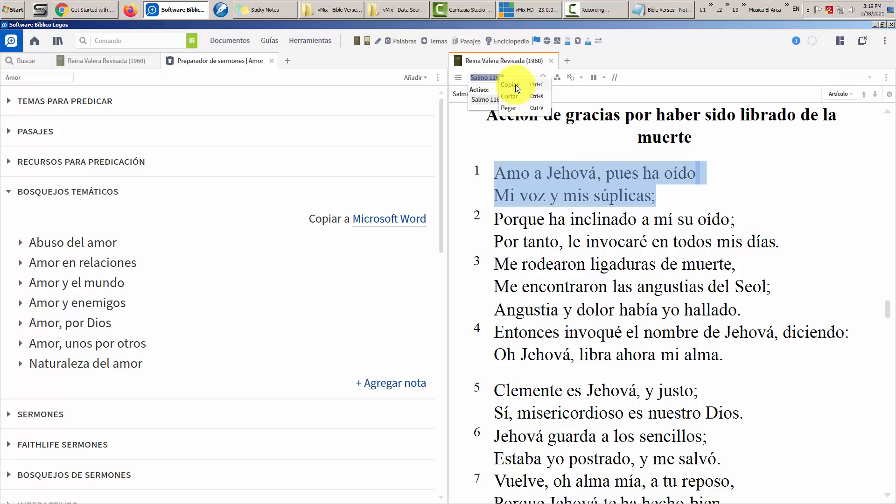
pyautogui.click(533, 85)
pyautogui.click(677, 13)
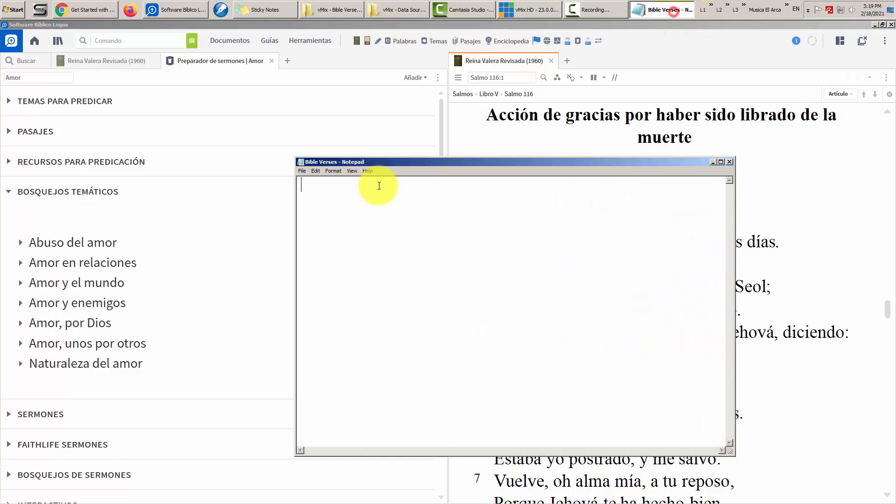
pyautogui.rightClick(320, 186)
pyautogui.click(352, 223)
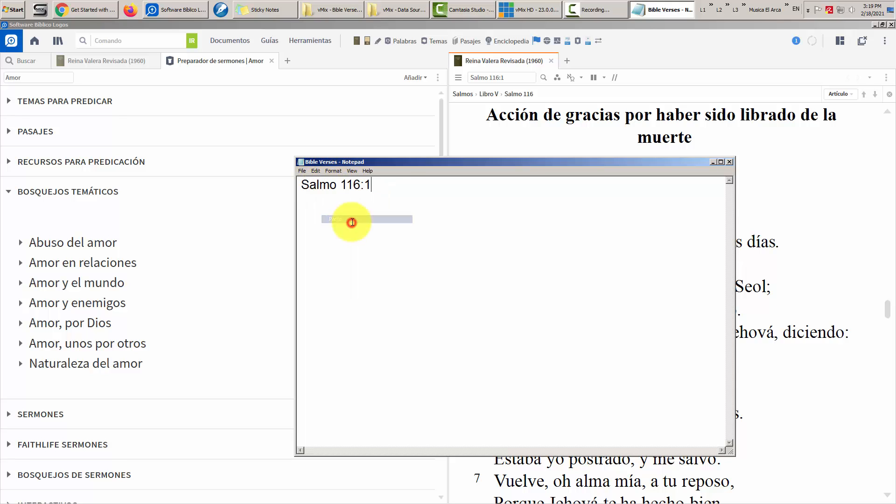
# - Copy the full text of verse 1 and paste it after the reference
pyautogui.click(782, 179)
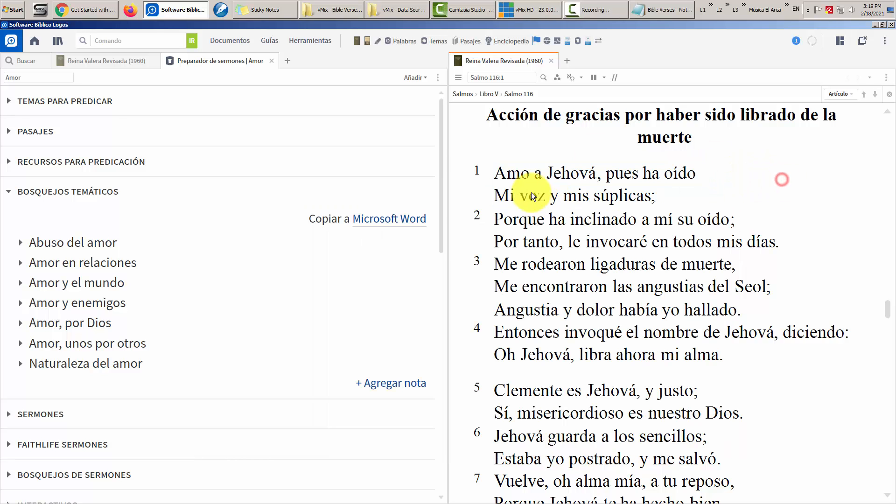
pyautogui.moveTo(498, 183); pyautogui.dragTo(654, 192)
pyautogui.rightClick(542, 175)
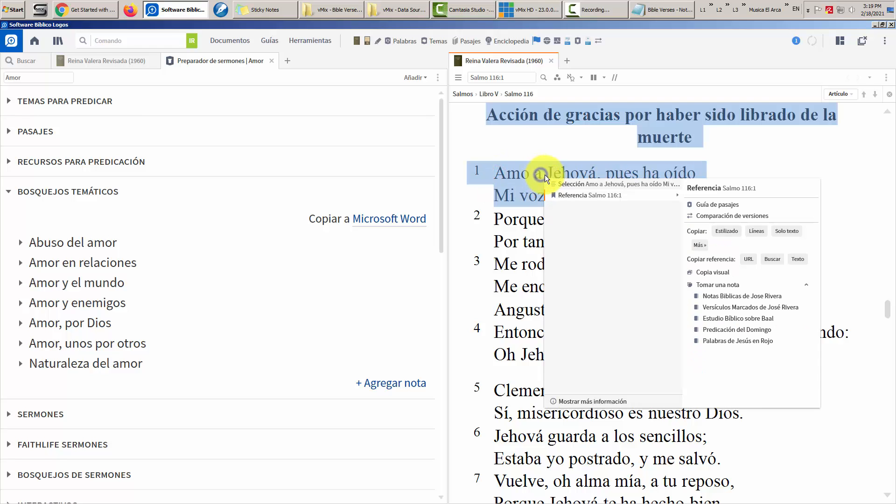
pyautogui.click(775, 161)
pyautogui.doubleClick(496, 175)
pyautogui.moveTo(589, 180); pyautogui.dragTo(622, 192)
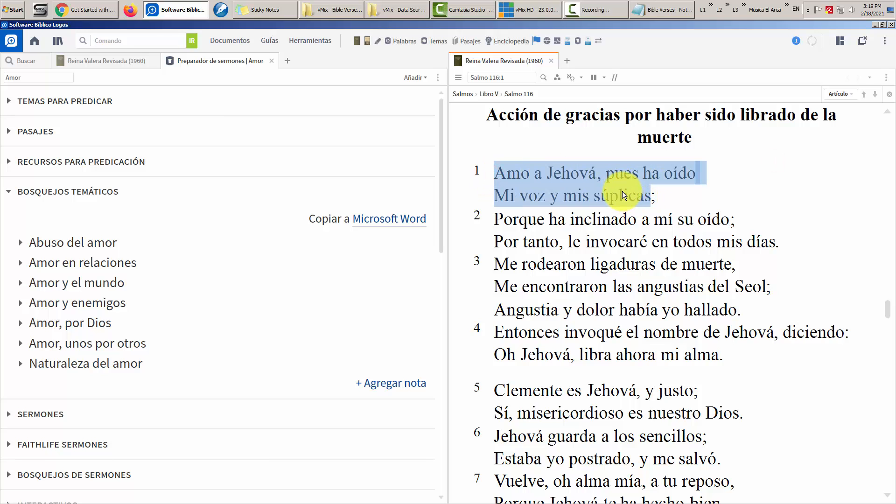
pyautogui.click(660, 8)
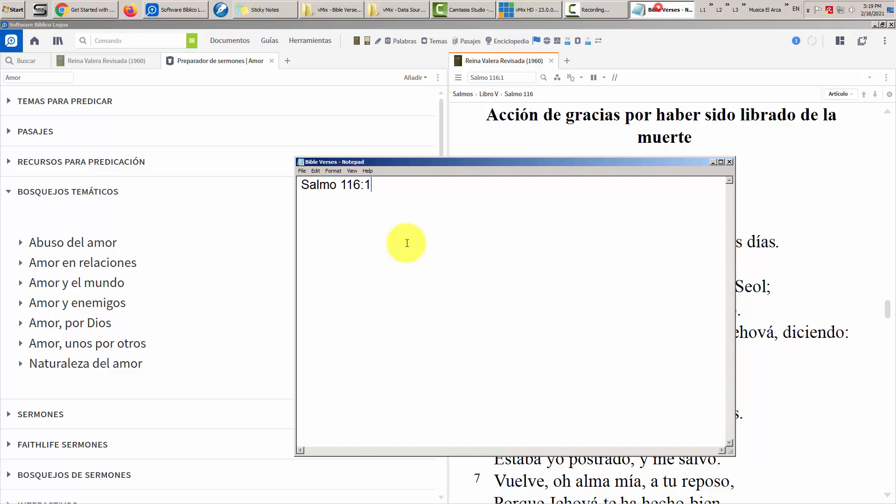
pyautogui.rightClick(383, 186)
pyautogui.click(418, 219)
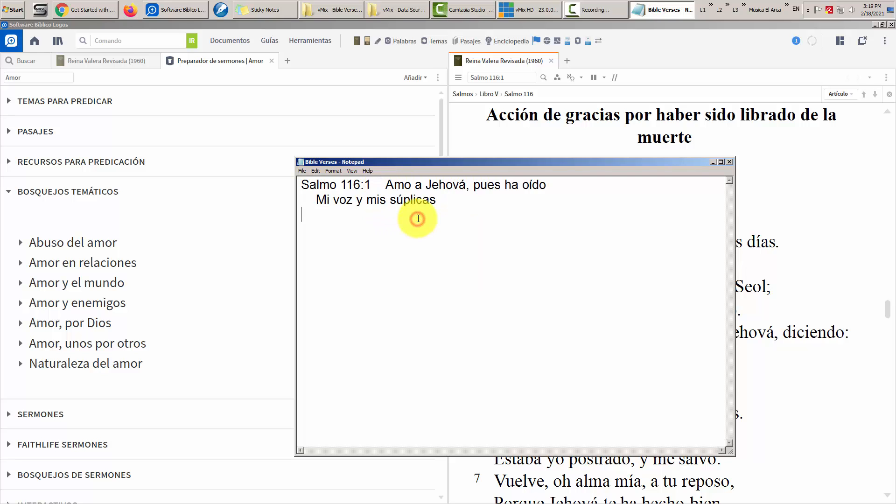
# - Add quotes and a comma, joining reference and verse into one CSV line
pyautogui.click(303, 184)
pyautogui.write('"')
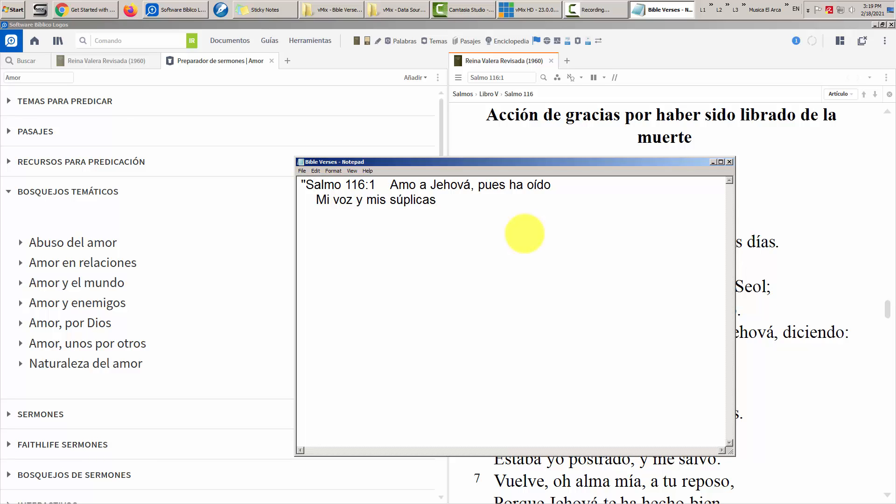
pyautogui.write('","')
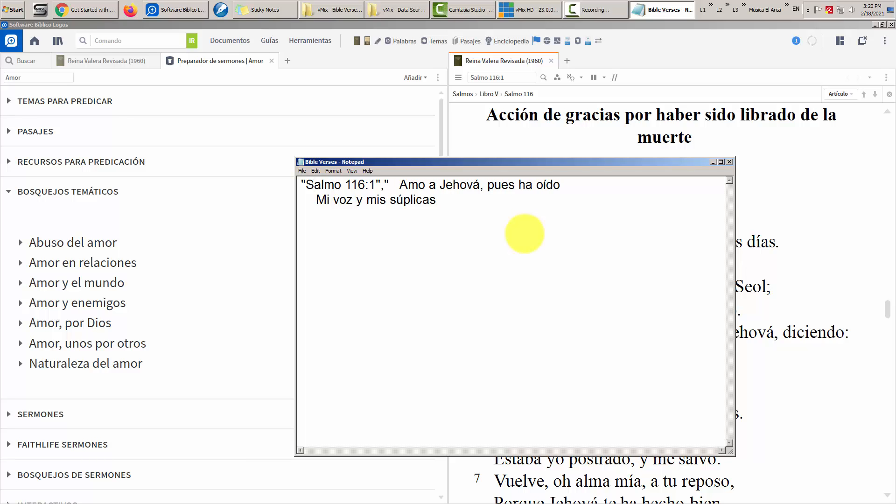
pyautogui.press('Delete')
pyautogui.press('Delete')
pyautogui.press('Delete')
pyautogui.press('Delete')
pyautogui.press('Delete')
pyautogui.press('Delete')
pyautogui.press('Delete')
pyautogui.press('Delete')
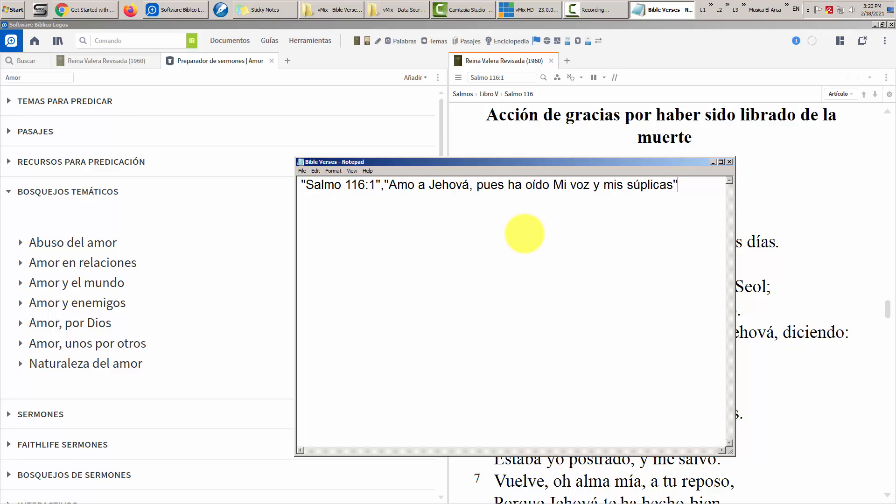
# - Close Logos, close Bible Verses with Don't Save, and close the folder window
pyautogui.click(662, 49)
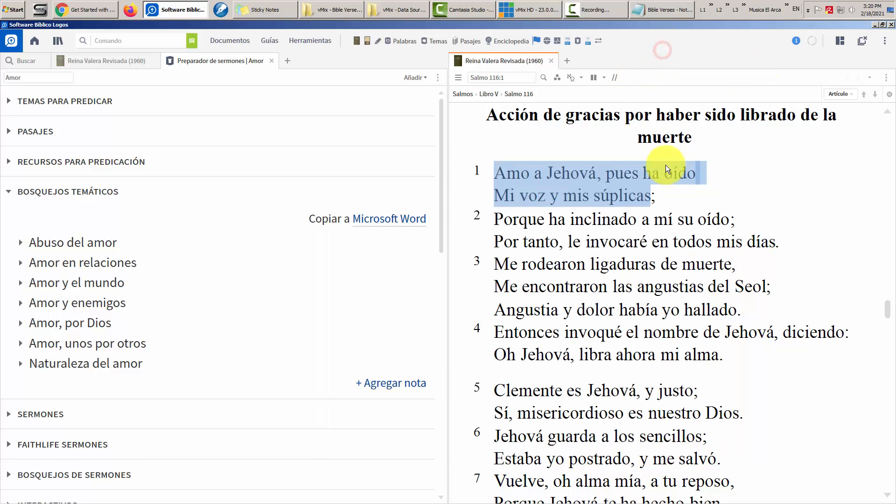
pyautogui.click(708, 203)
pyautogui.click(891, 24)
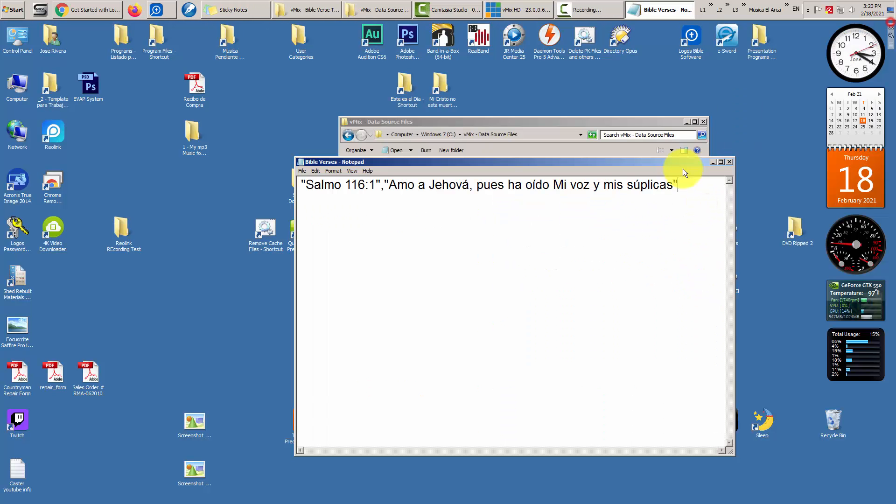
pyautogui.click(730, 162)
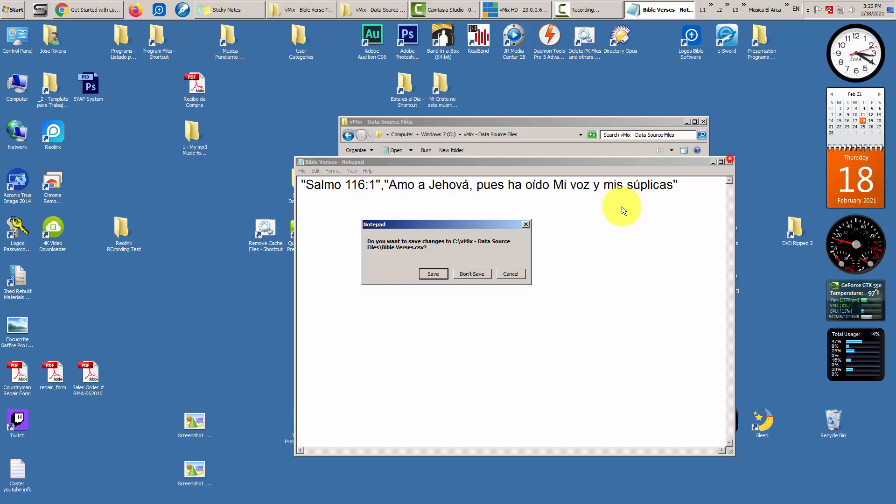
pyautogui.click(460, 276)
pyautogui.click(704, 121)
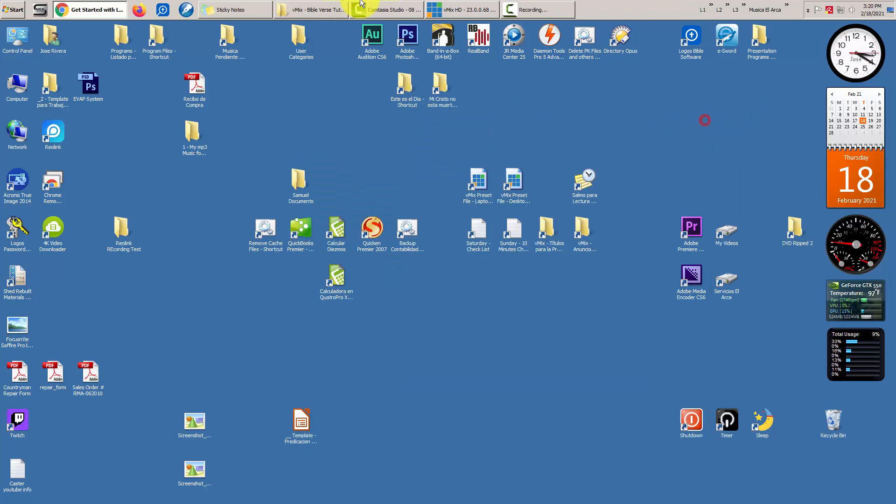
# - Search 'libre office', open libreoffice.org, view its Download menu, then minimize Chrome
pyautogui.click(109, 9)
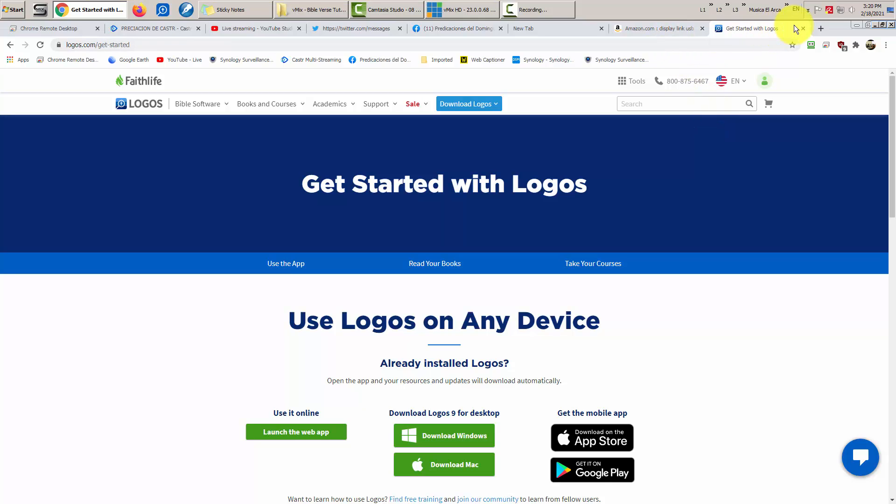
pyautogui.click(727, 44)
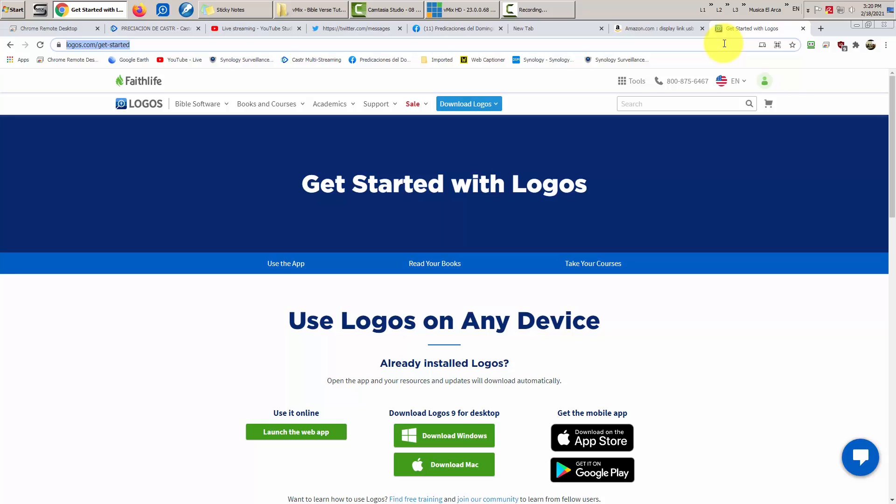
pyautogui.write('libre office')
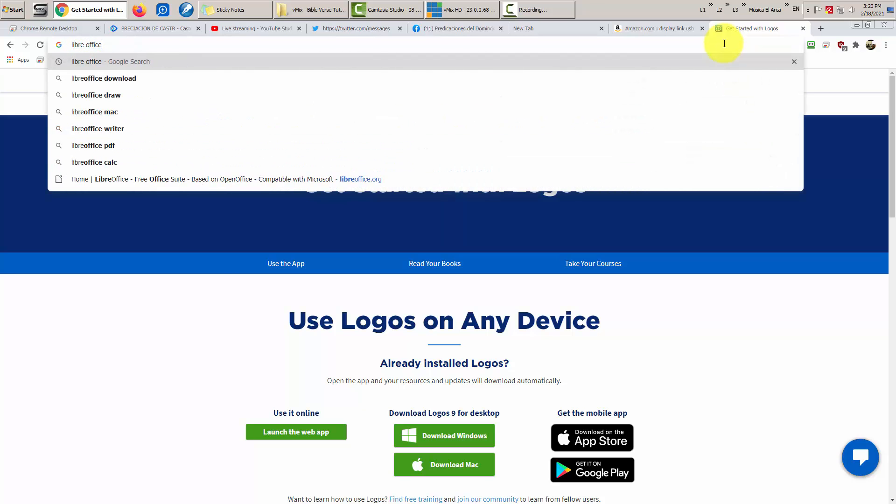
pyautogui.press('Return')
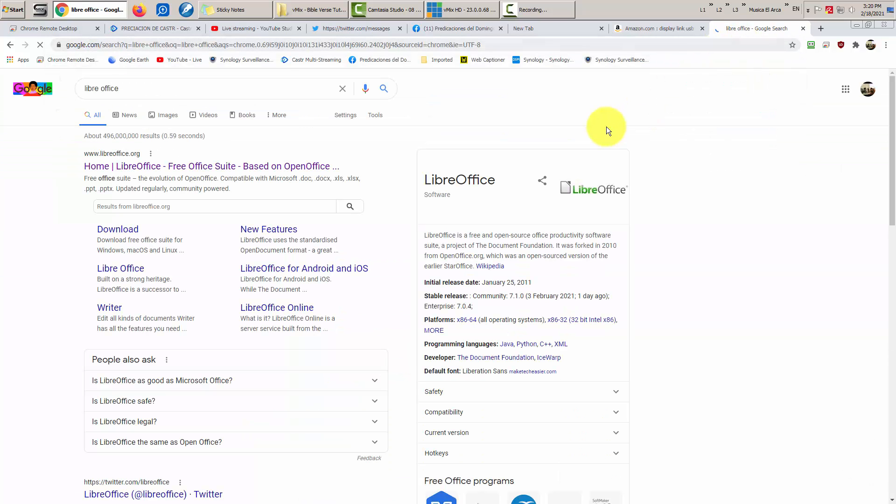
pyautogui.click(135, 86)
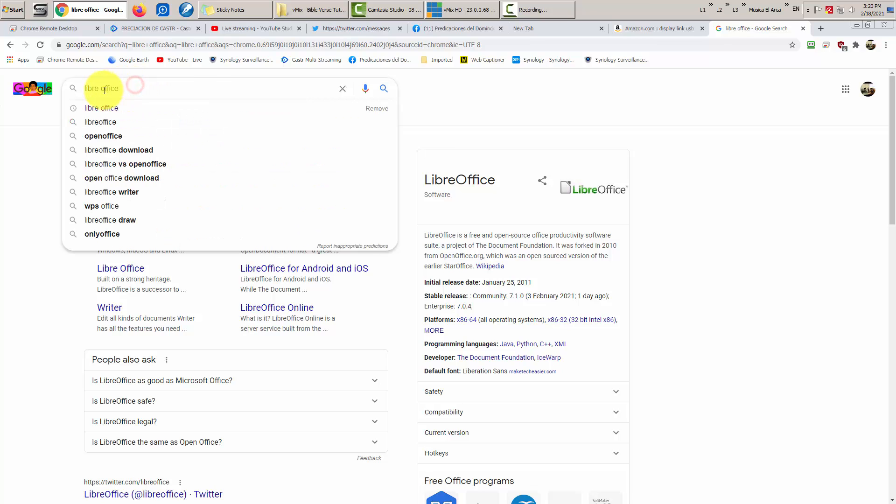
pyautogui.click(33, 232)
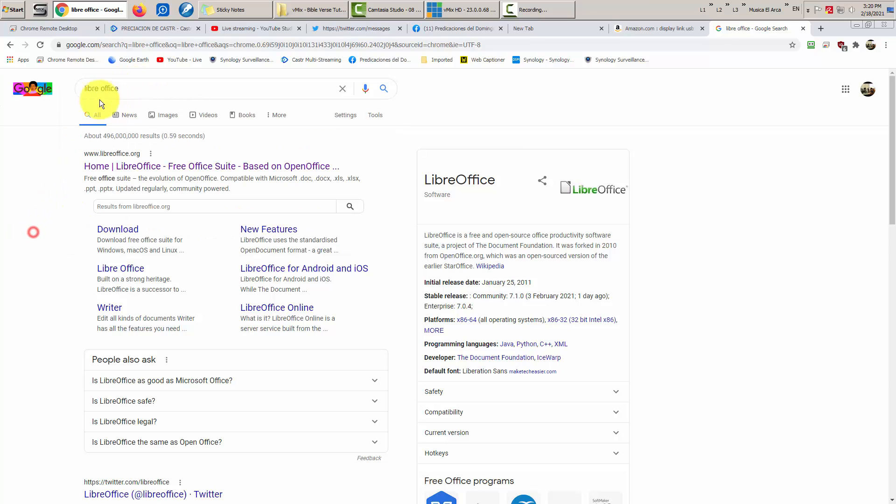
pyautogui.click(162, 167)
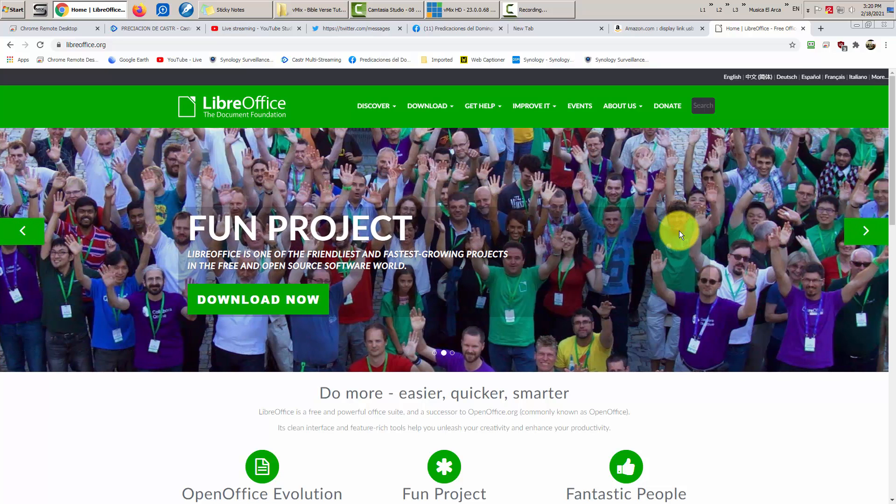
pyautogui.click(441, 106)
pyautogui.click(759, 435)
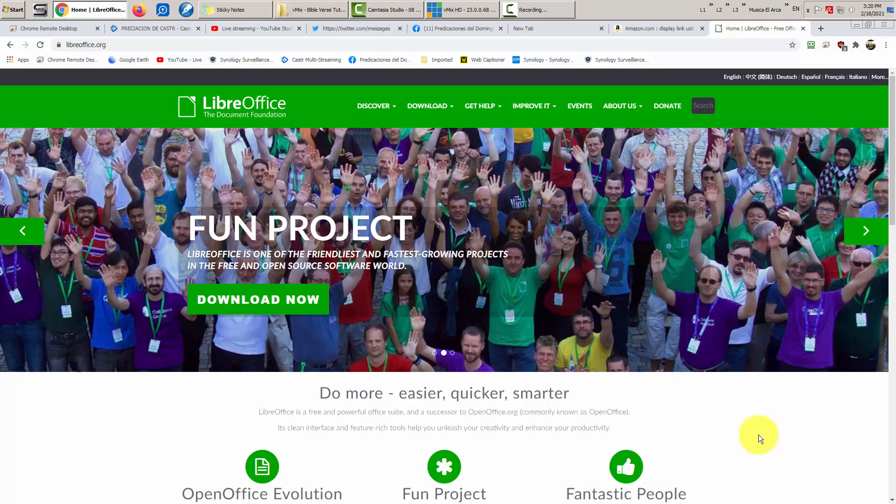
pyautogui.click(856, 23)
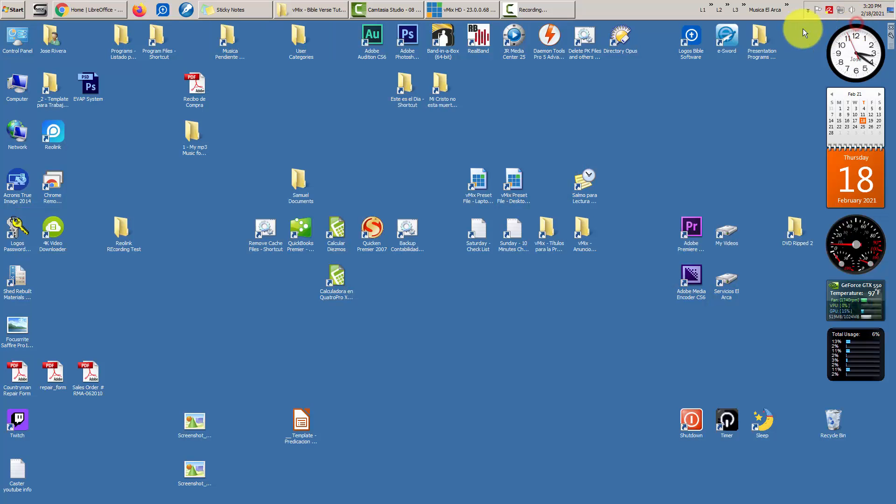
# - Open Un Enemigo Lento from Predicaciones - 2 - History and browse slides 2–4
pyautogui.click(731, 10)
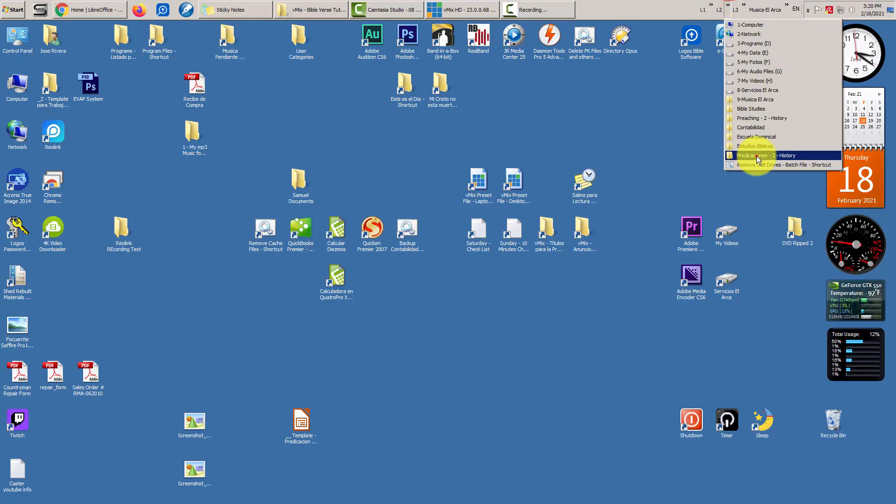
pyautogui.click(756, 156)
pyautogui.scroll(-5, 404, 251)
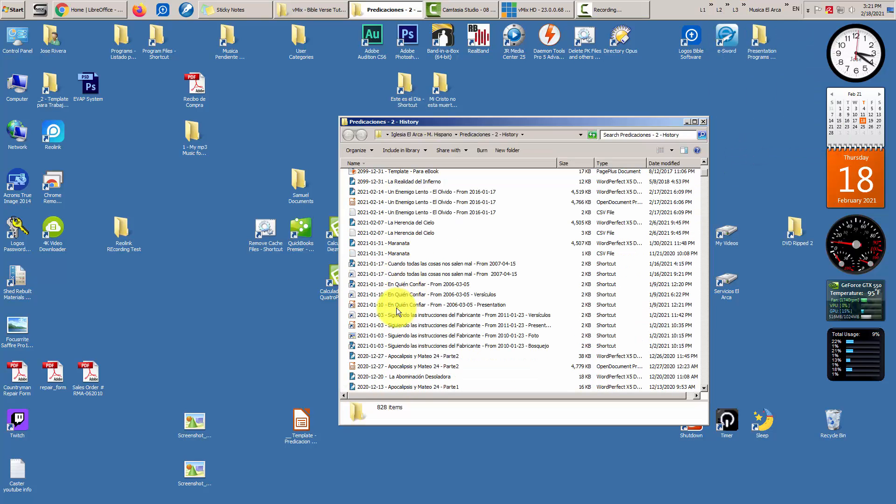
pyautogui.doubleClick(393, 203)
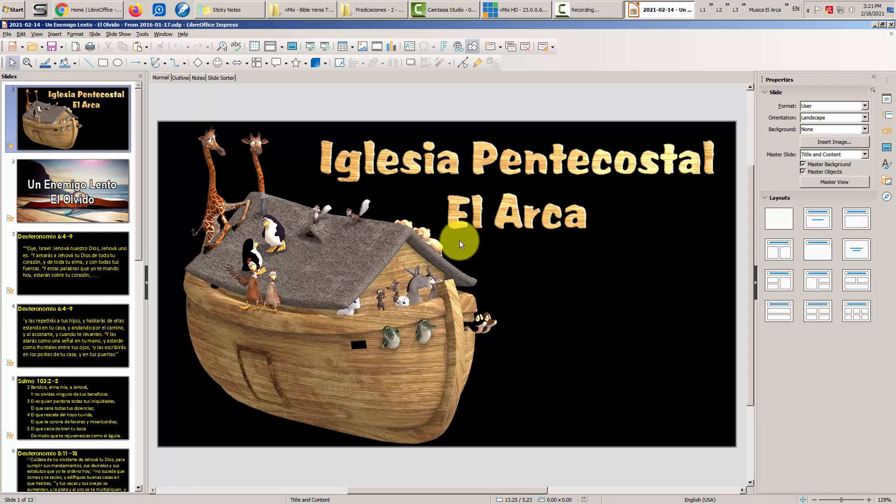
pyautogui.click(77, 209)
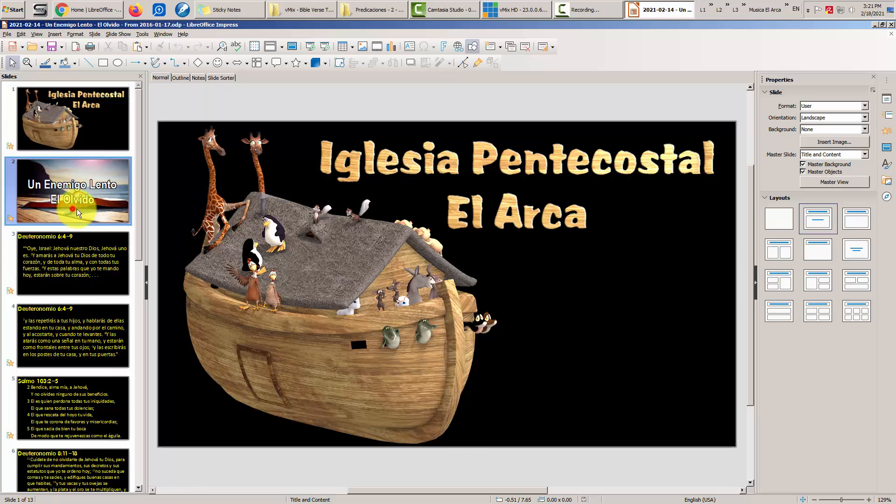
pyautogui.click(80, 272)
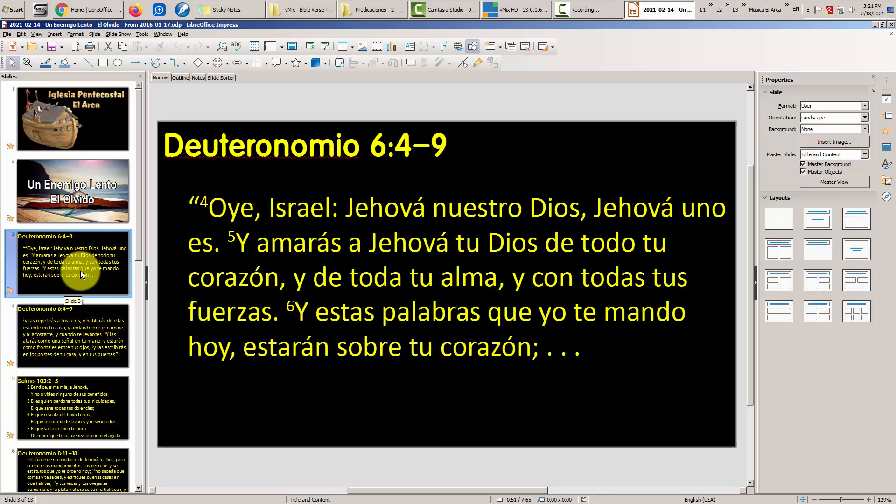
pyautogui.click(78, 335)
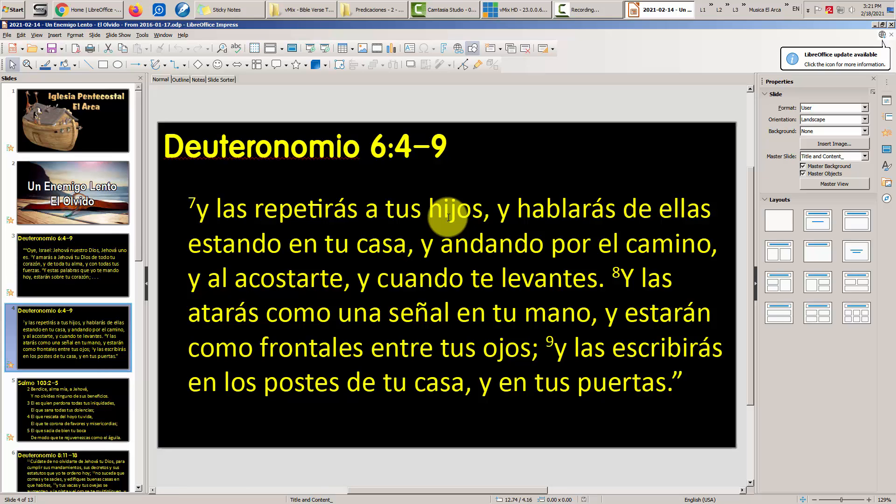
# - Inspect the Deuteronomio 6:4–9 slide text, then run the show to Salmo 103:2–5 and end it
pyautogui.click(323, 154)
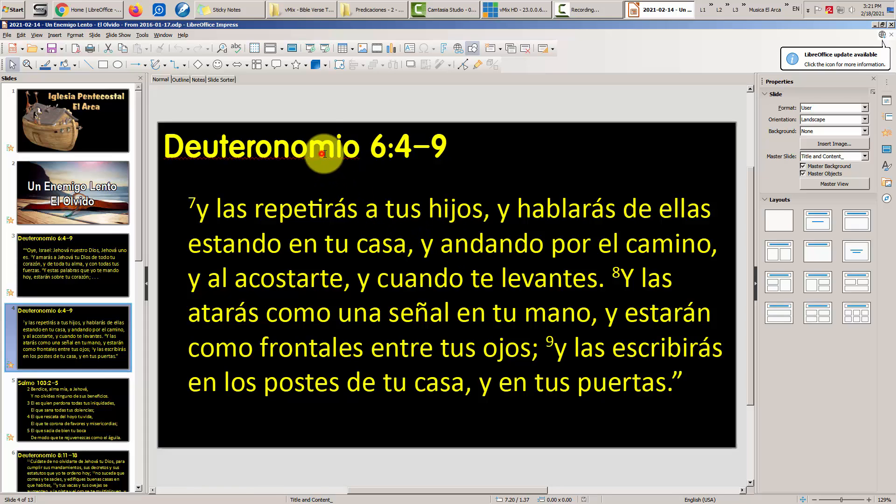
pyautogui.click(471, 147)
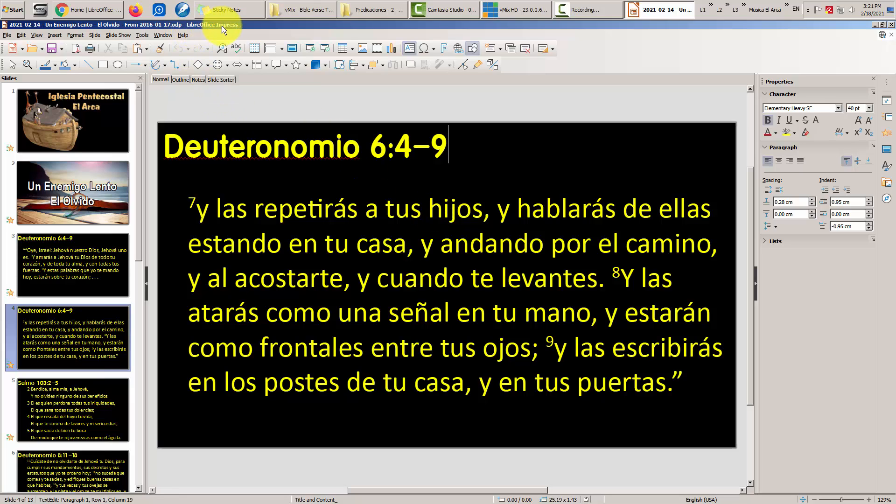
pyautogui.click(497, 204)
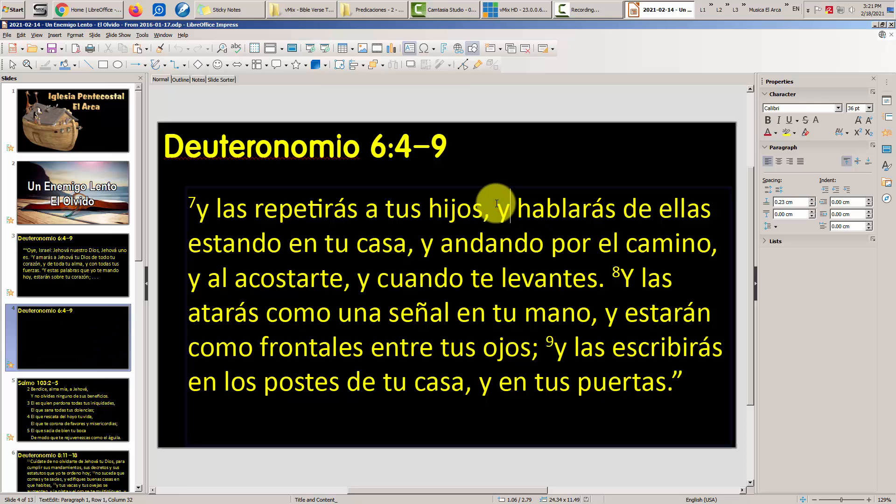
pyautogui.click(107, 267)
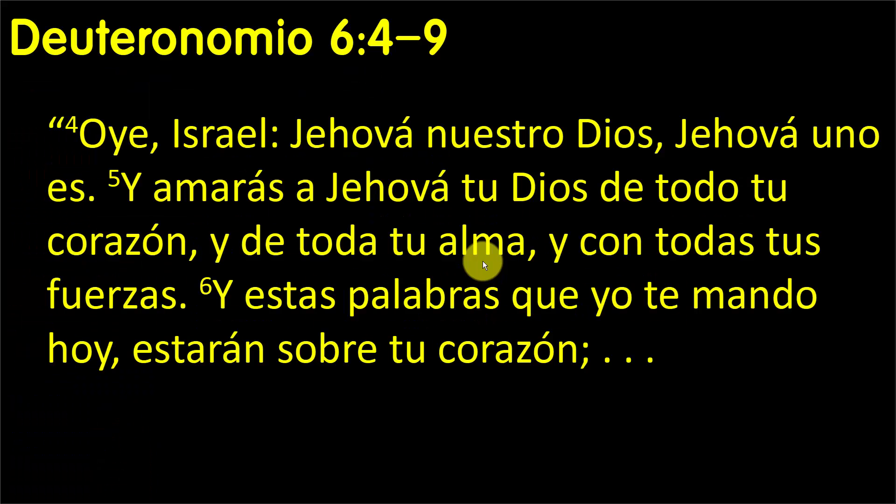
pyautogui.press('Right')
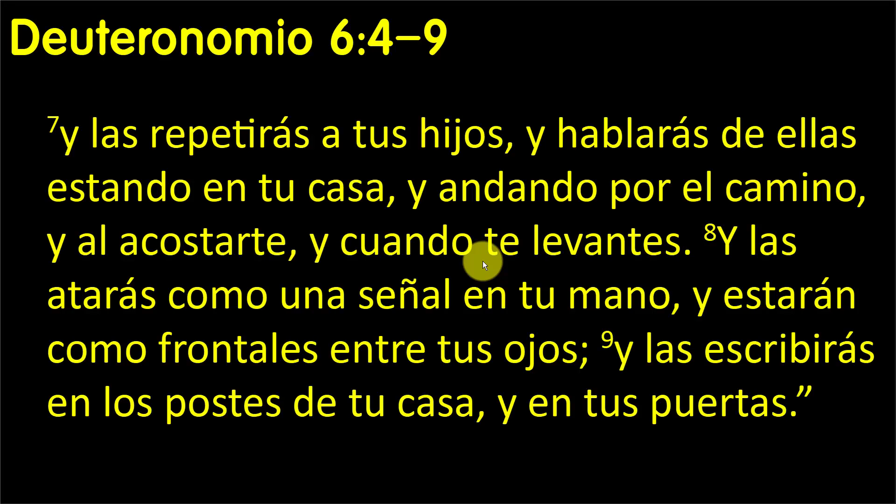
pyautogui.press('Right')
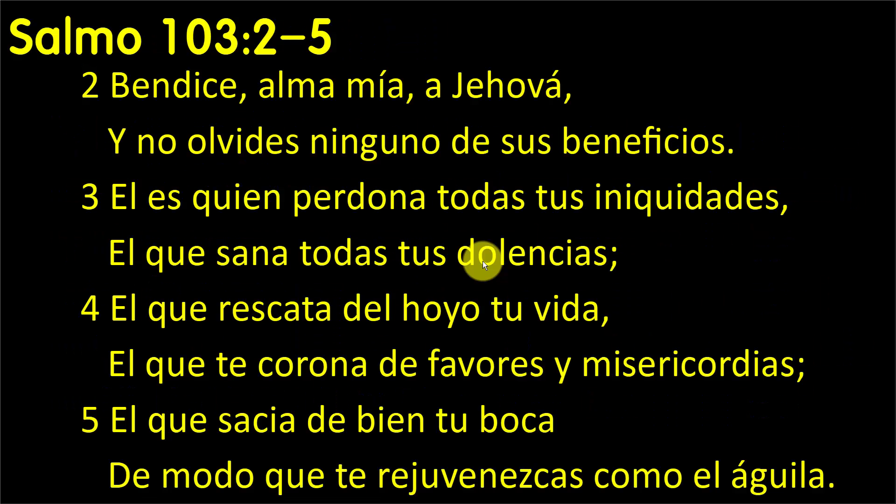
pyautogui.press('Escape')
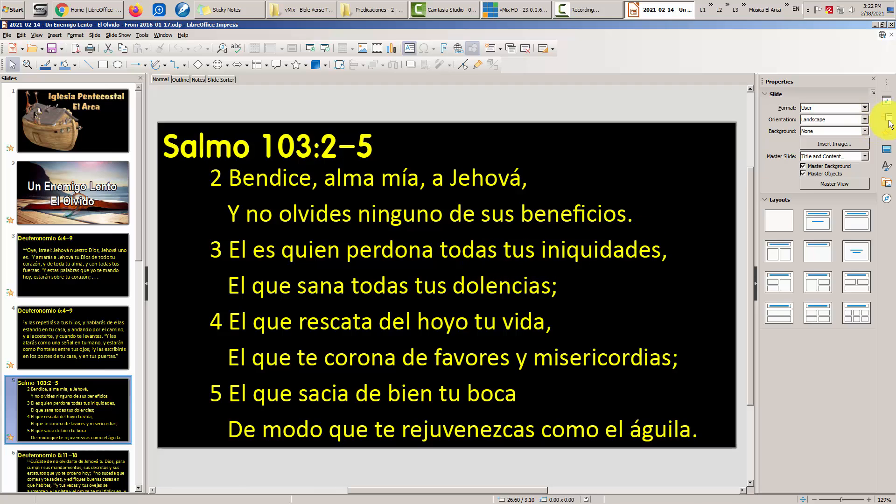
# - Close the presentation, move the folder window, reopen Un Enemigo Lento and close it again
pyautogui.click(891, 27)
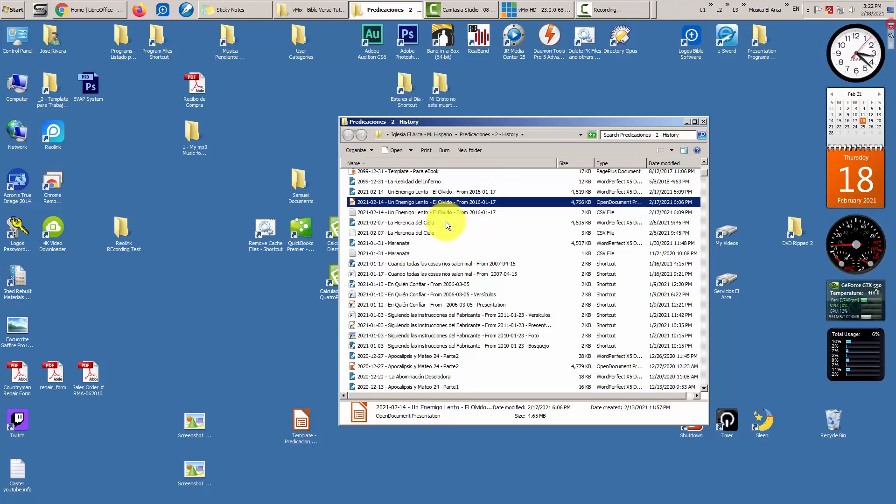
pyautogui.moveTo(497, 119); pyautogui.dragTo(481, 86)
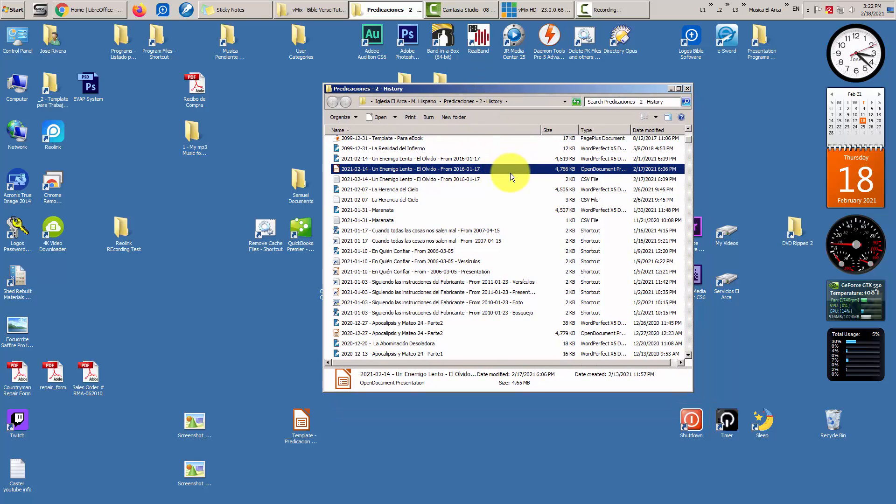
pyautogui.click(688, 128)
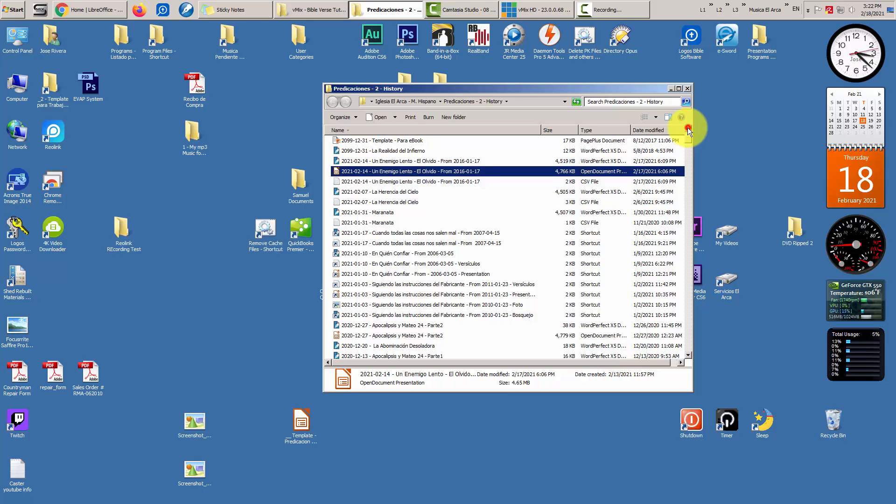
pyautogui.moveTo(687, 128); pyautogui.dragTo(690, 128)
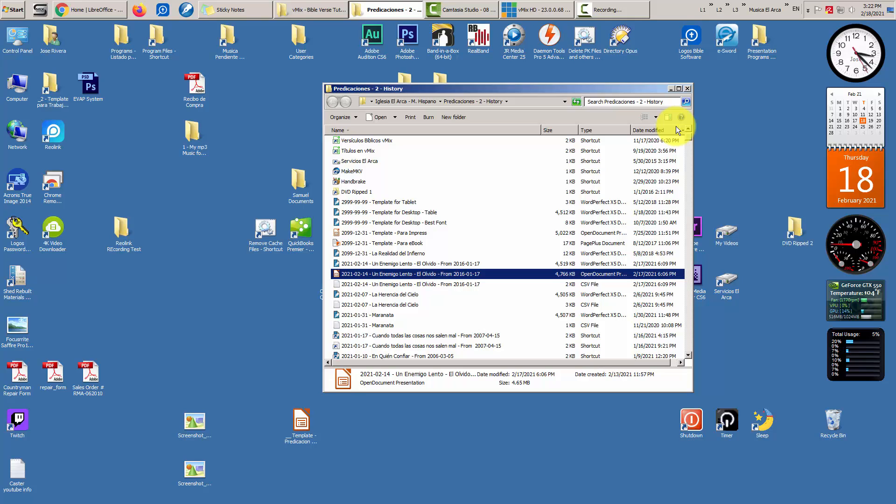
pyautogui.click(690, 128)
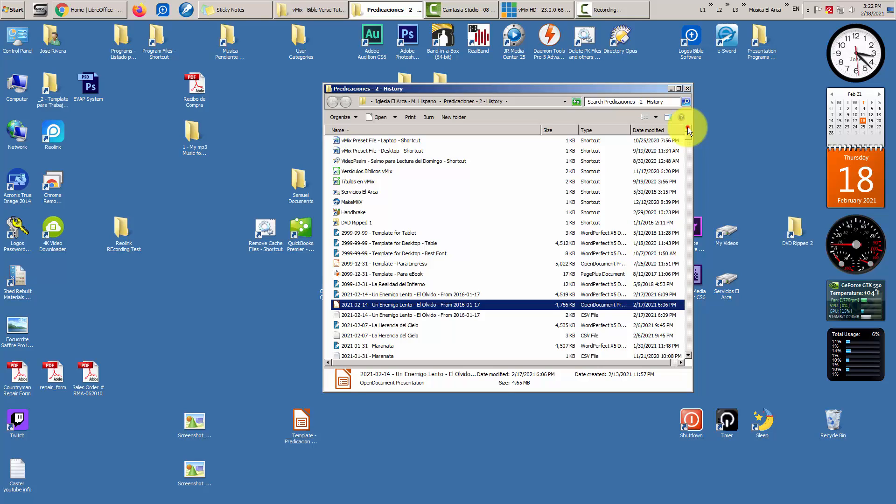
pyautogui.click(689, 127)
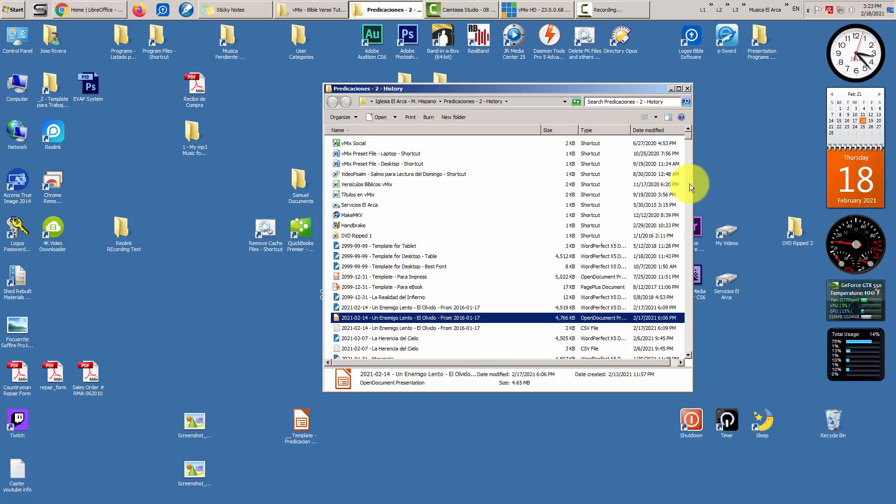
pyautogui.doubleClick(432, 317)
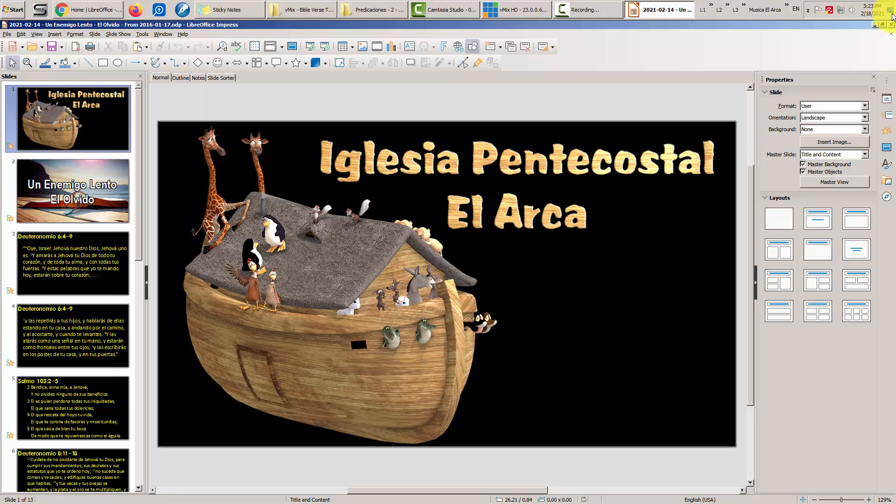
pyautogui.click(891, 25)
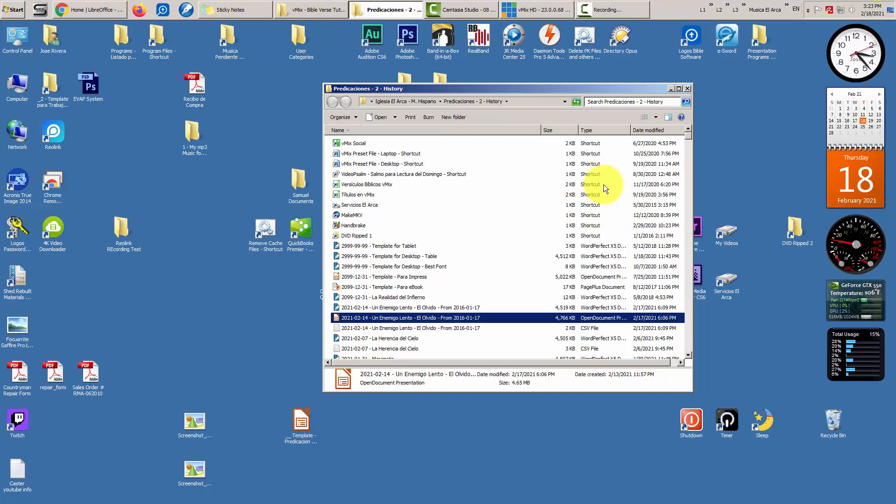
# - Close the sermon history folder window and bring Chrome to the front
pyautogui.click(688, 88)
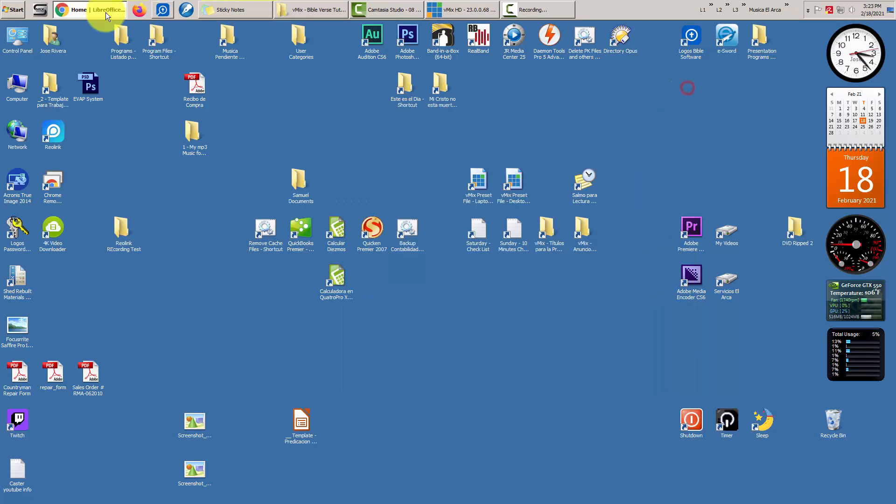
pyautogui.click(89, 9)
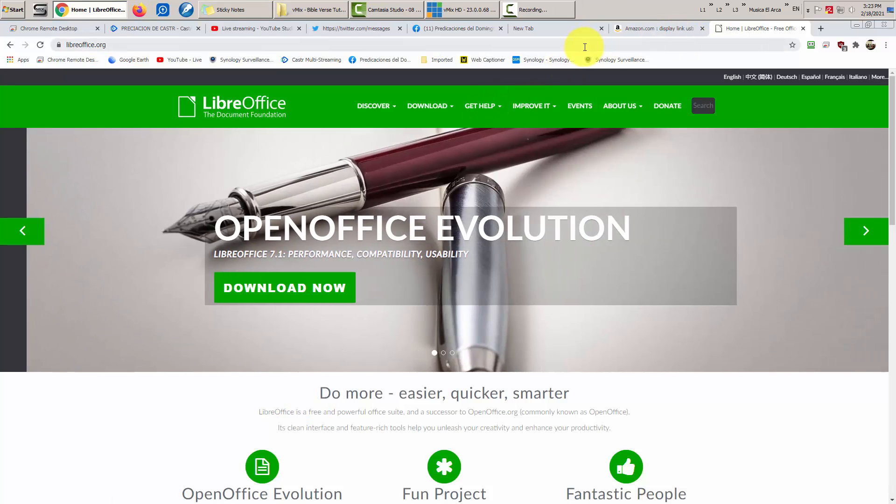
pyautogui.click(639, 47)
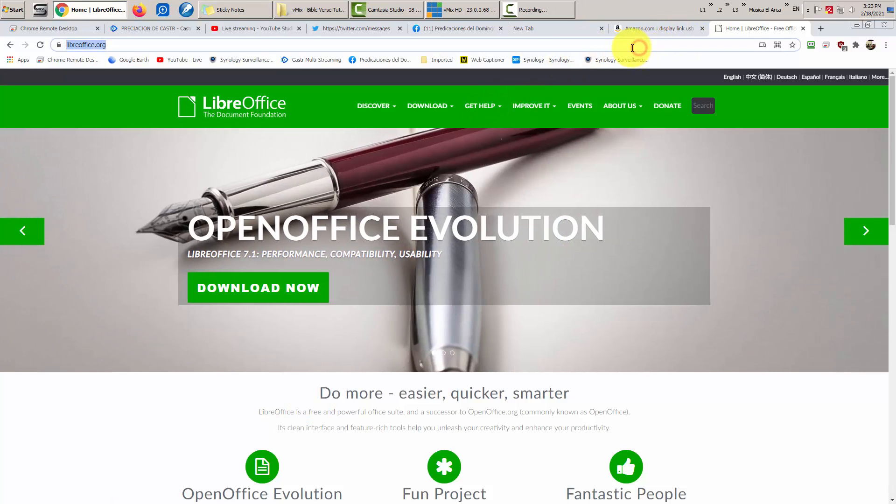
# - Search for 'videopsalm', open the official VideoPsalm website, and minimize Chrome
pyautogui.write('videop')
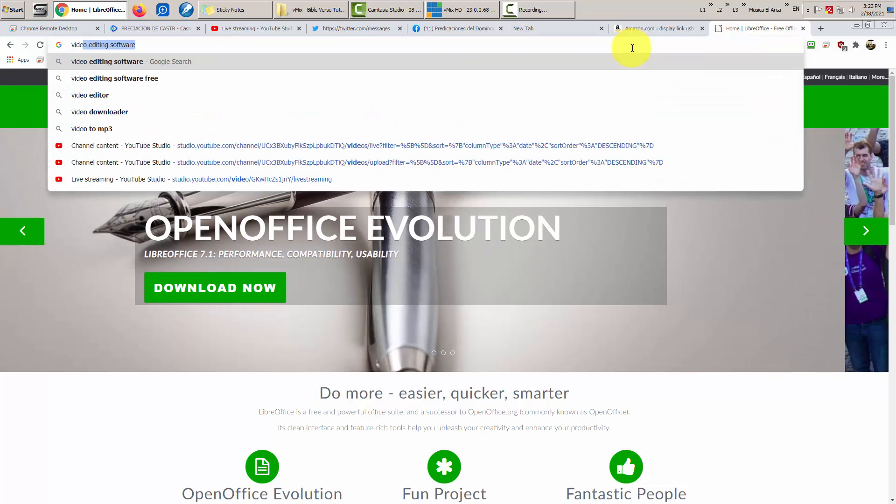
pyautogui.press('BackSpace')
pyautogui.write('psal')
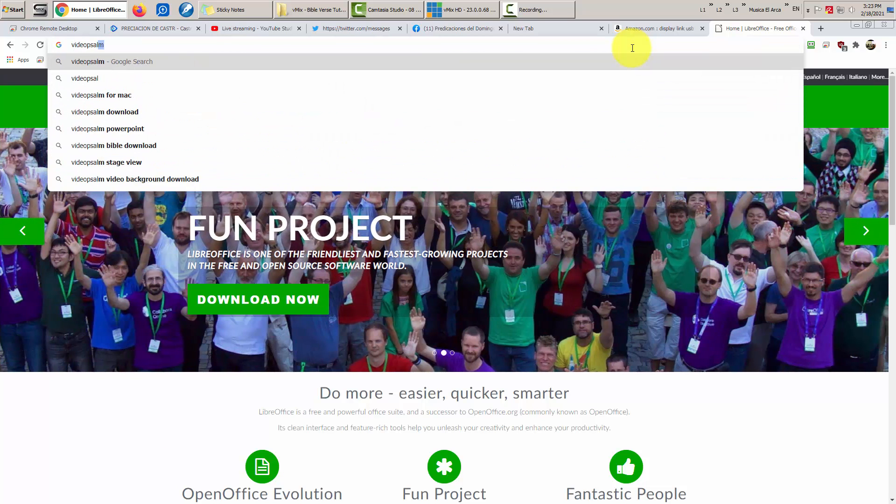
pyautogui.press('Return')
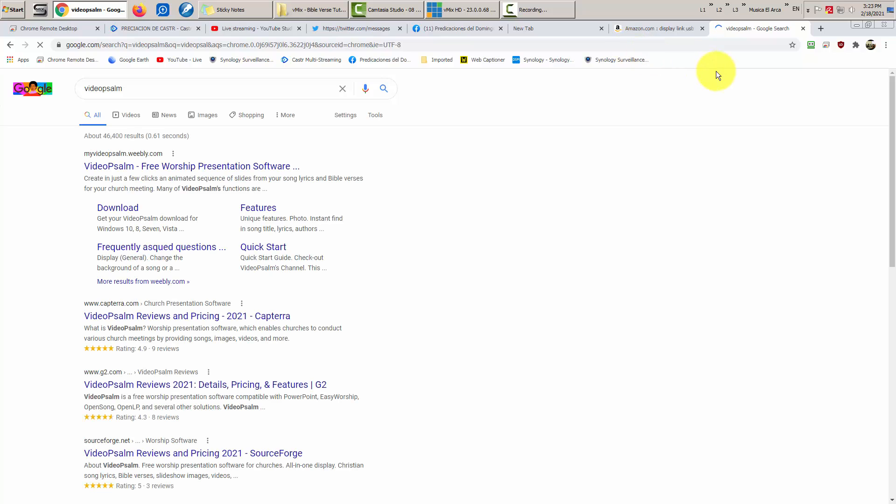
pyautogui.click(184, 167)
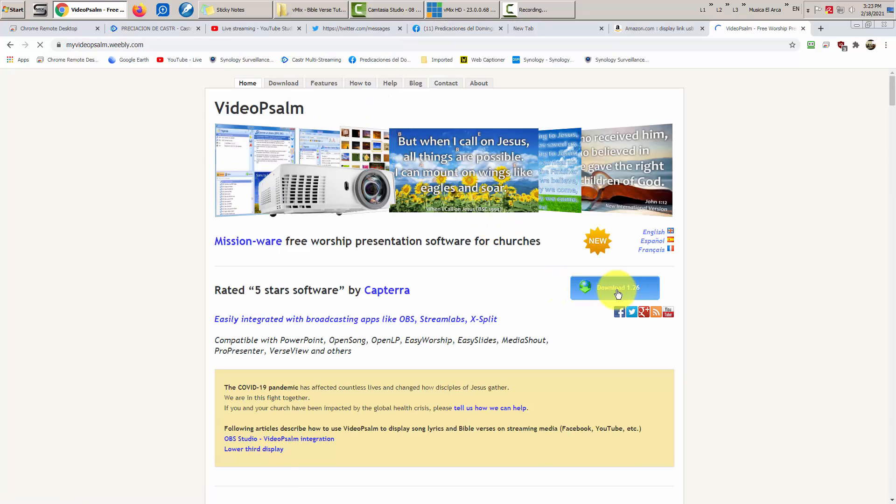
pyautogui.click(856, 25)
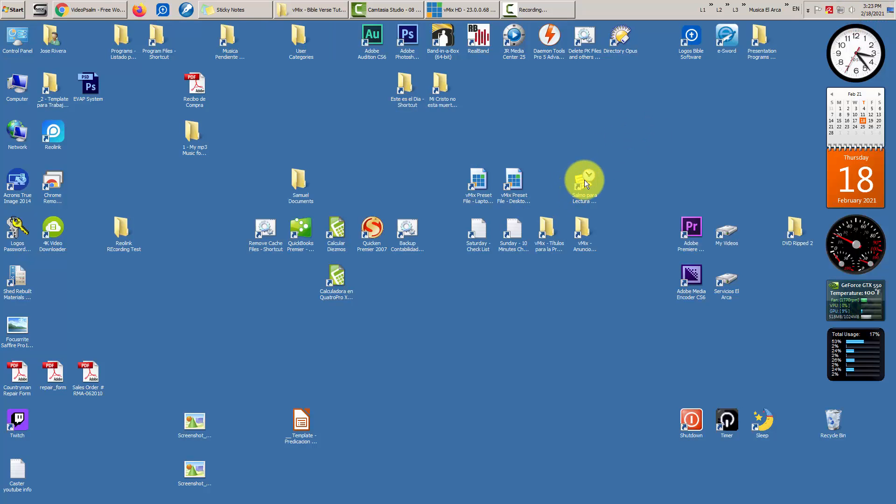
# - Launch the Salmo para Lectura del Domingo file and project Proverbios 4:2 full screen
pyautogui.click(584, 180)
pyautogui.doubleClick(583, 178)
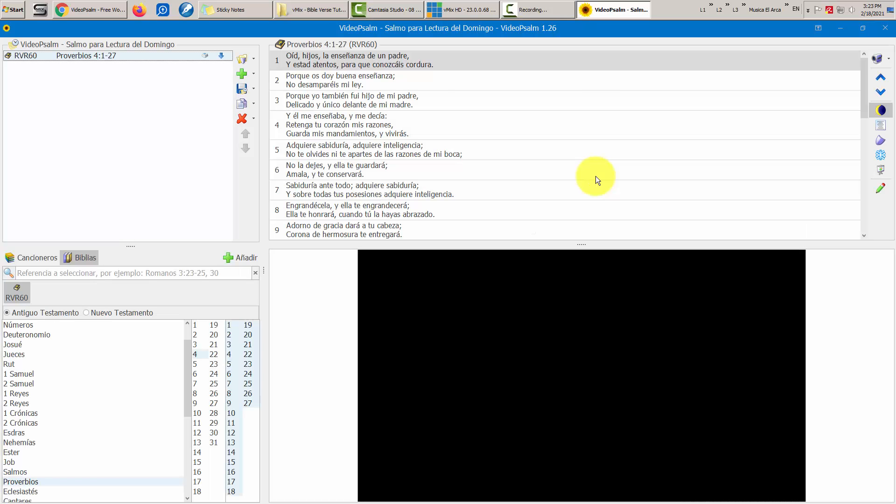
pyautogui.click(378, 81)
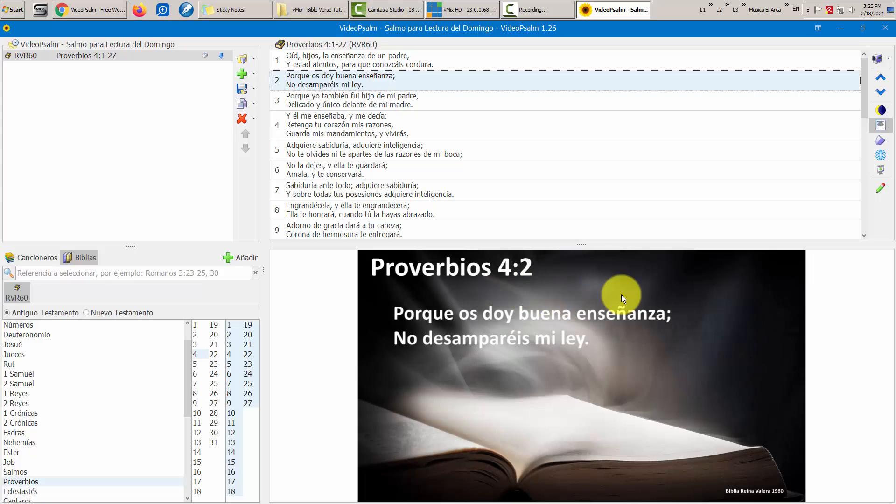
pyautogui.click(869, 180)
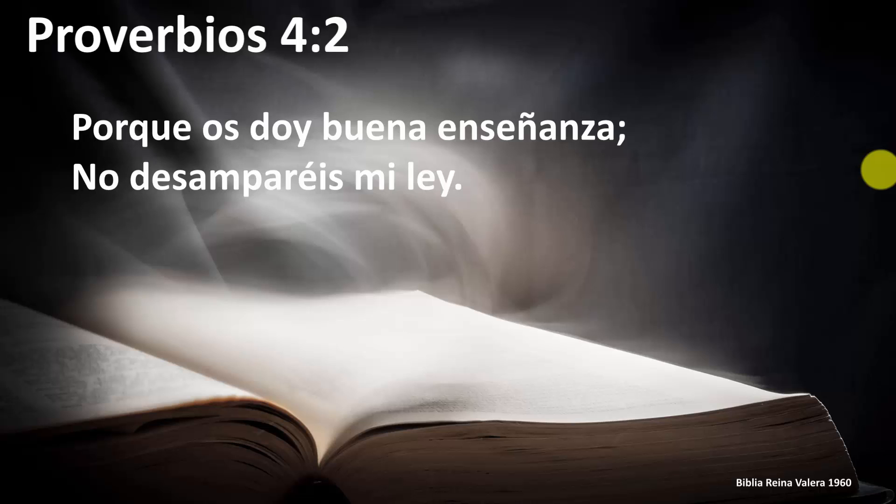
pyautogui.press('Escape')
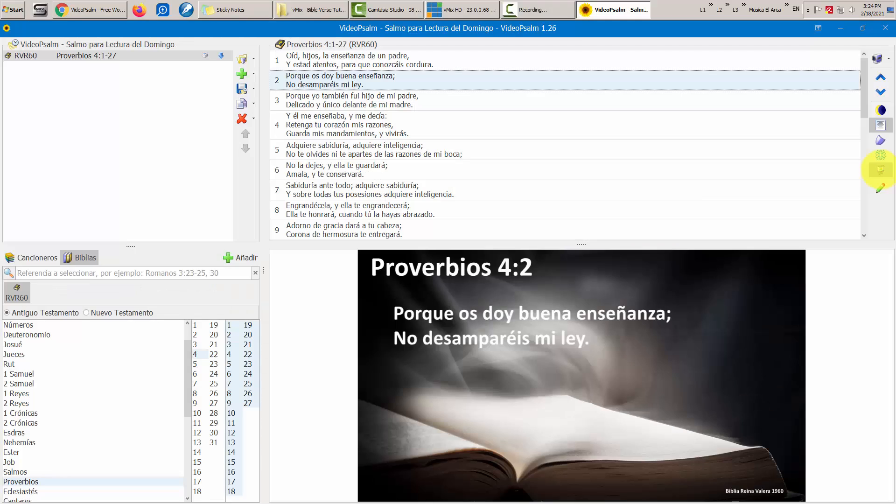
# - Try several background images for the verse and settle on the orange poppy hillside
pyautogui.click(879, 191)
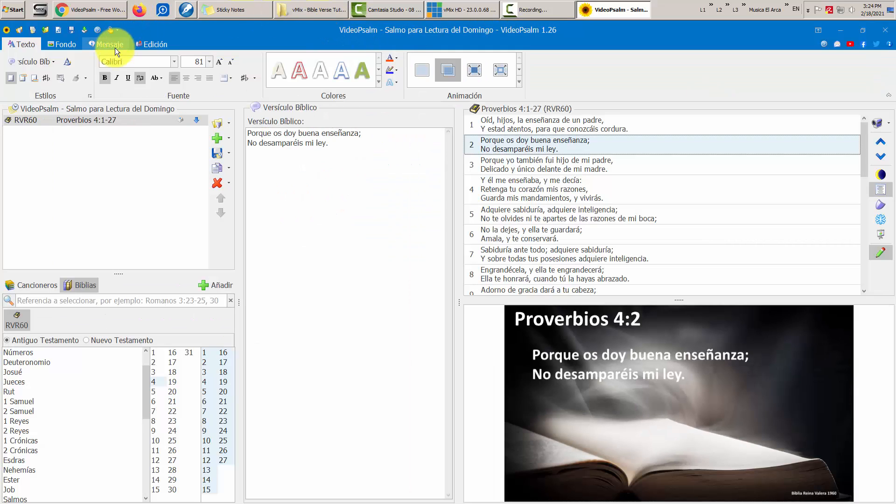
pyautogui.click(60, 46)
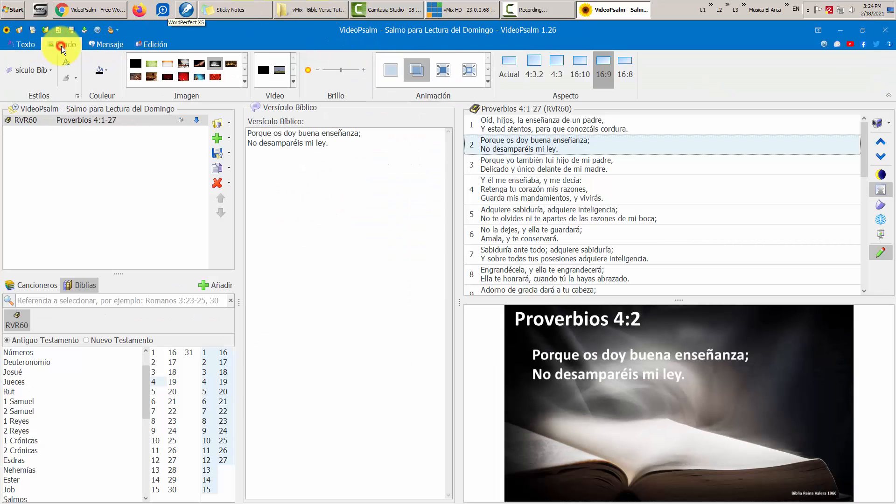
pyautogui.click(153, 66)
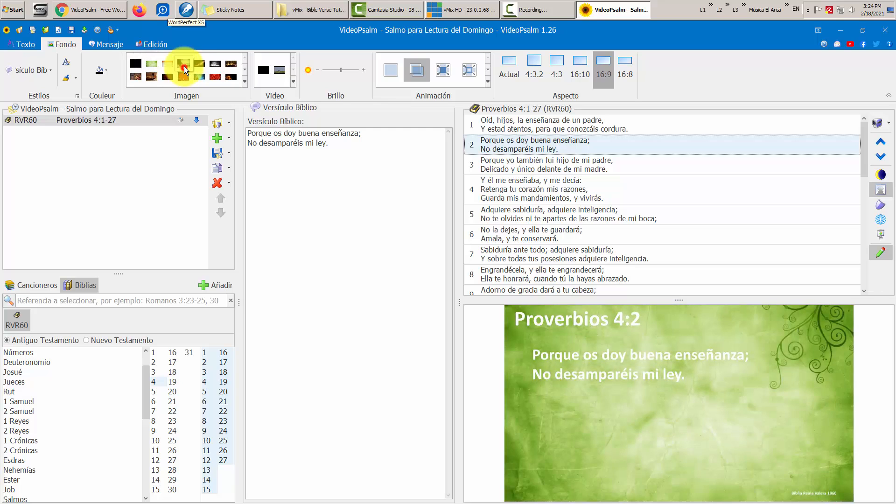
pyautogui.click(184, 66)
pyautogui.click(245, 82)
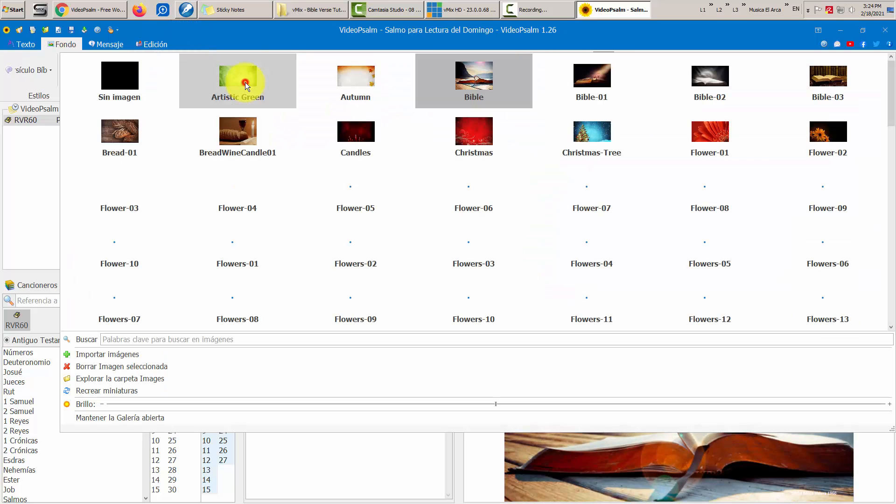
pyautogui.click(349, 200)
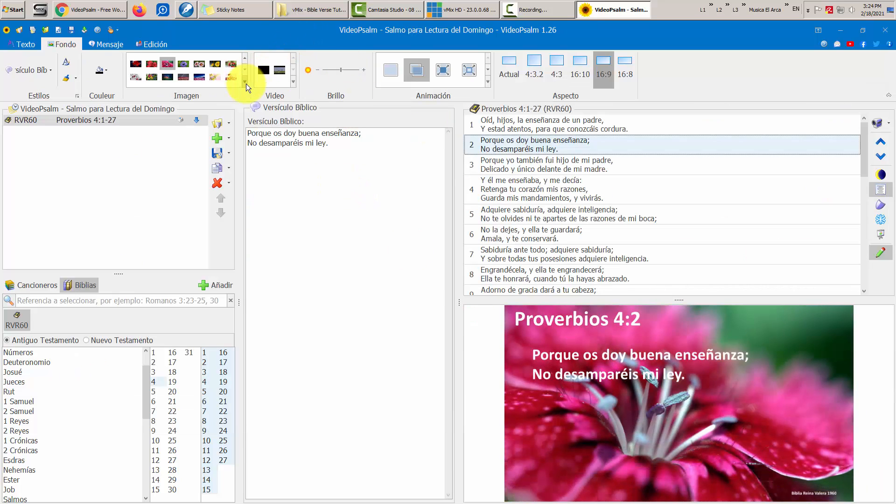
pyautogui.click(245, 69)
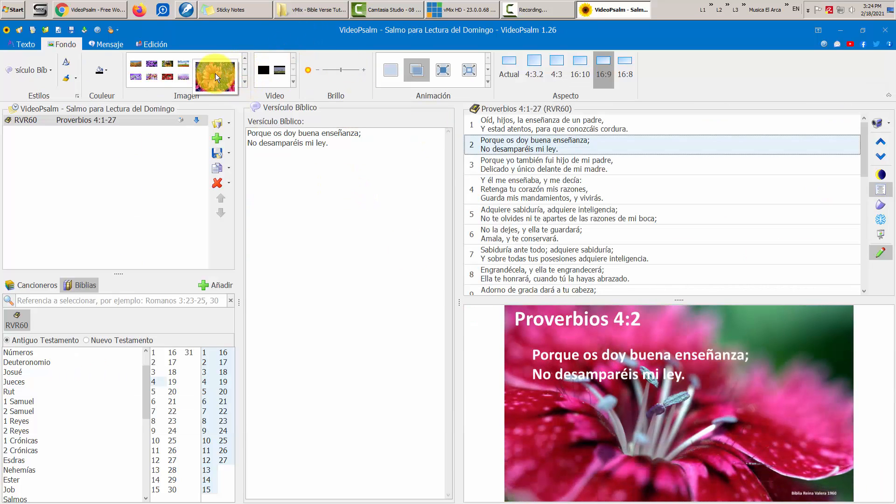
pyautogui.click(184, 77)
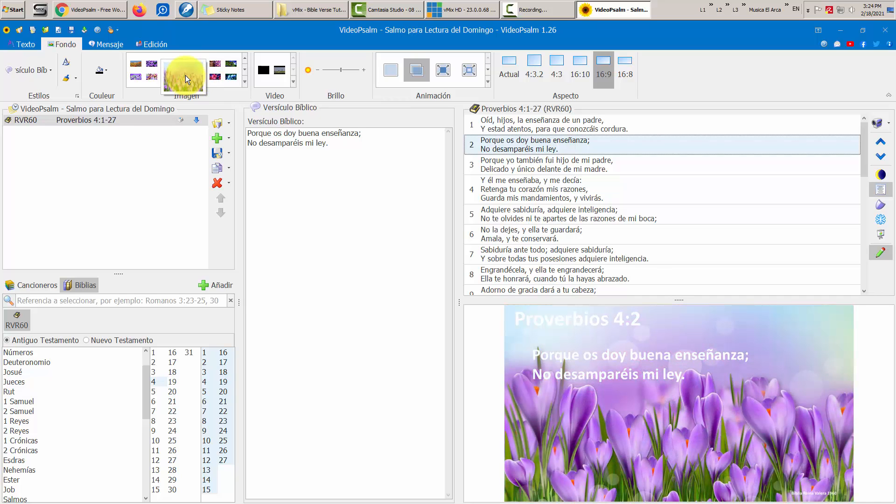
pyautogui.click(156, 83)
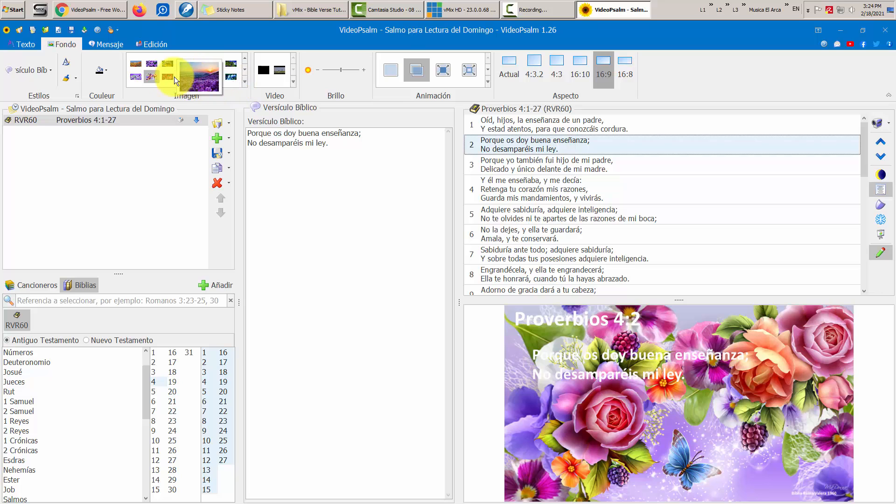
pyautogui.click(132, 77)
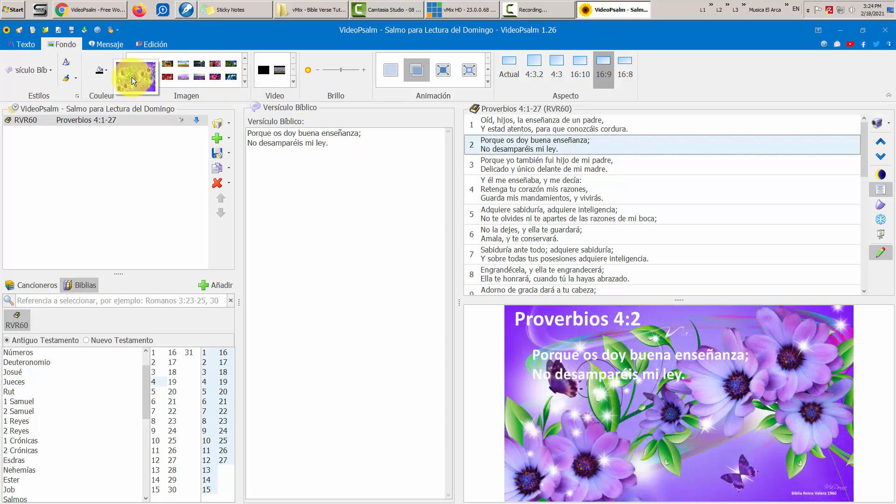
pyautogui.click(140, 63)
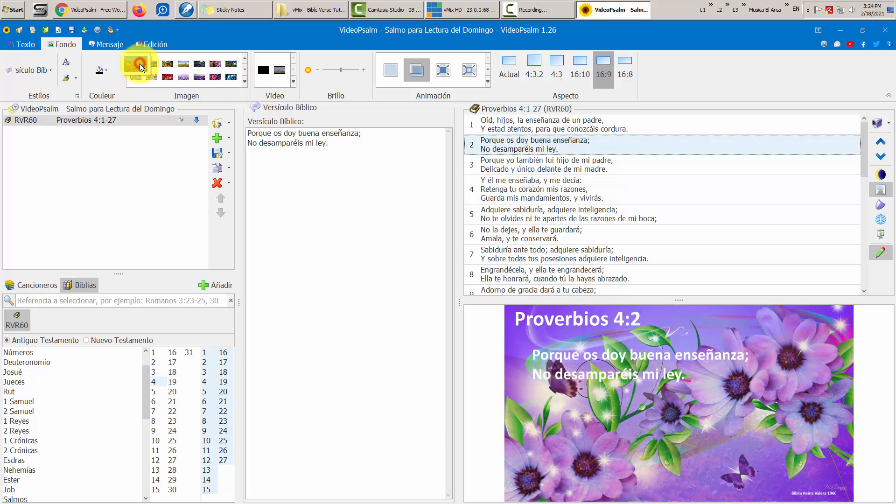
# - Preview the verse full screen, then close VideoPsalm without saving changes
pyautogui.click(881, 233)
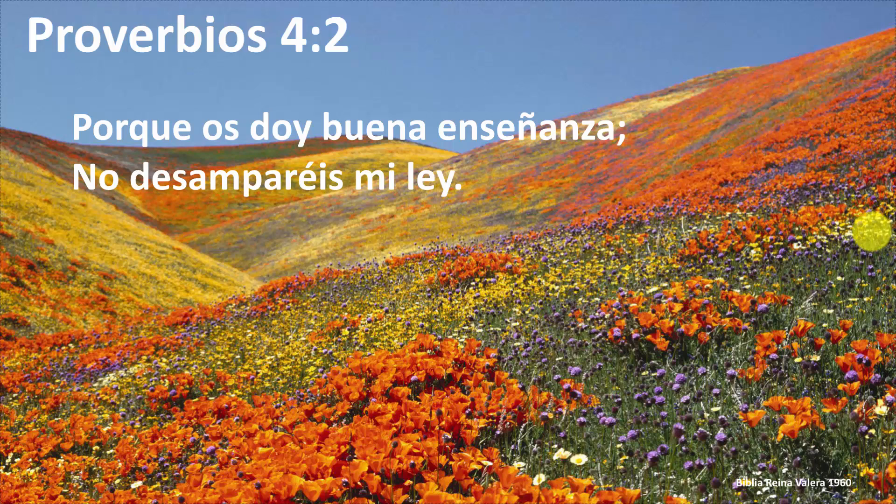
pyautogui.press('Escape')
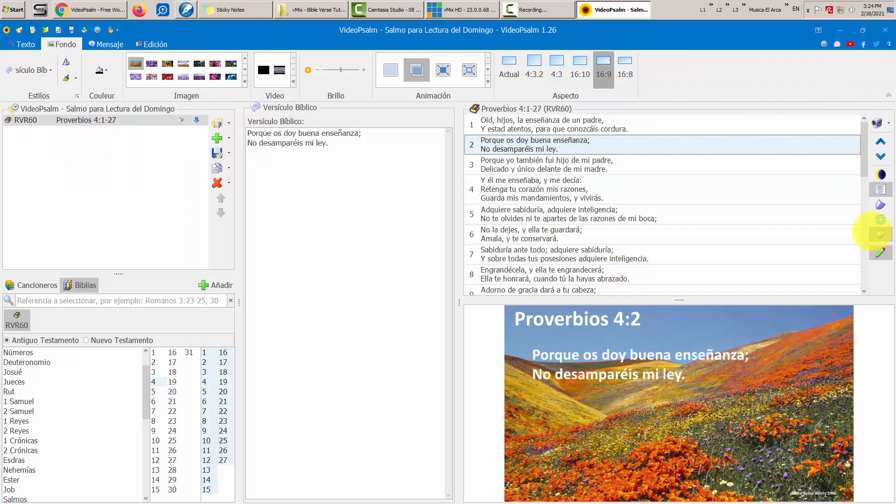
pyautogui.click(876, 255)
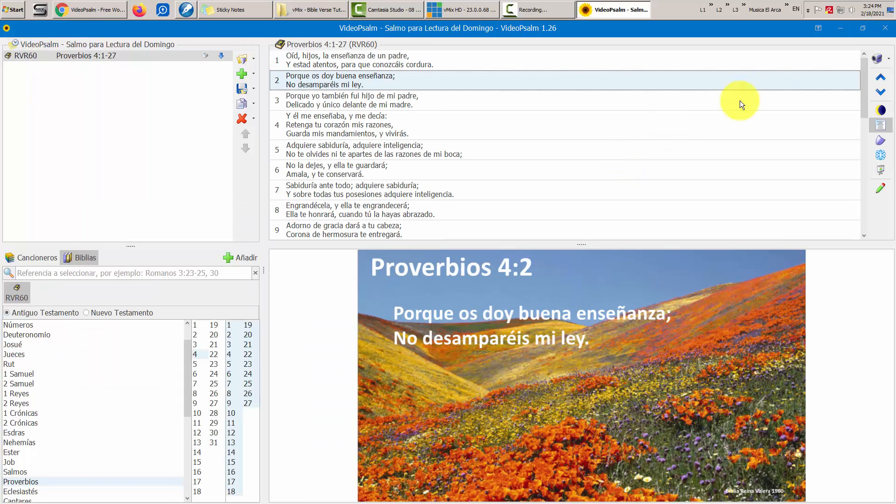
pyautogui.click(885, 28)
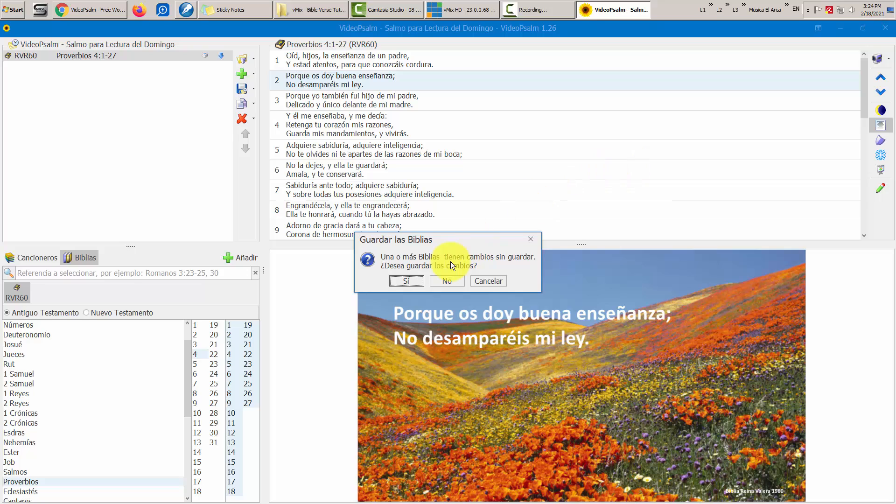
pyautogui.click(451, 281)
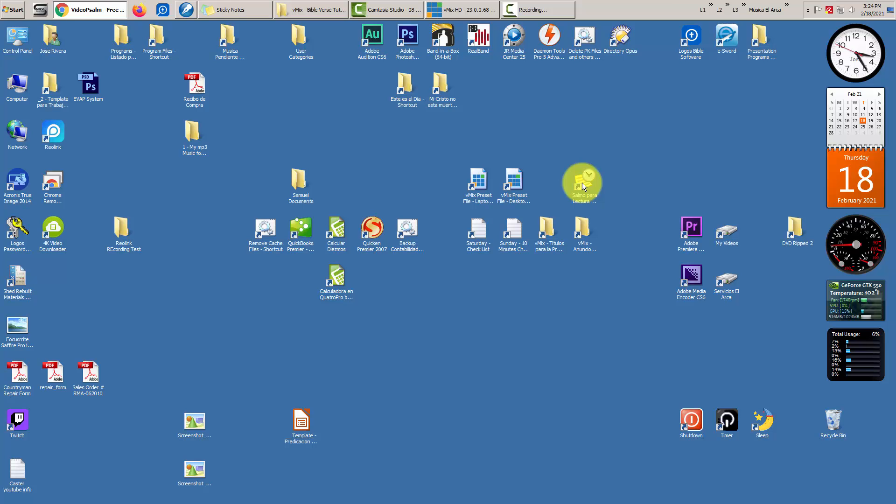
# - Restore Chrome and close the VideoPsalm tab, returning to Amazon's search results
pyautogui.click(116, 10)
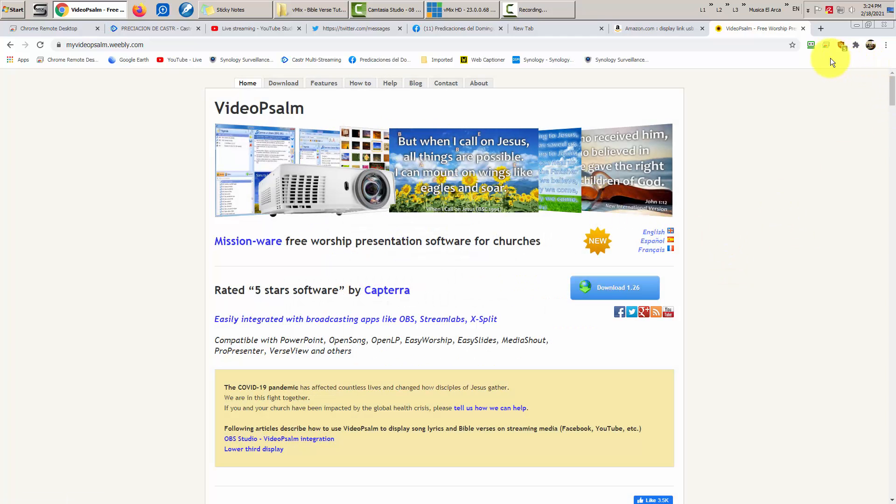
pyautogui.click(803, 29)
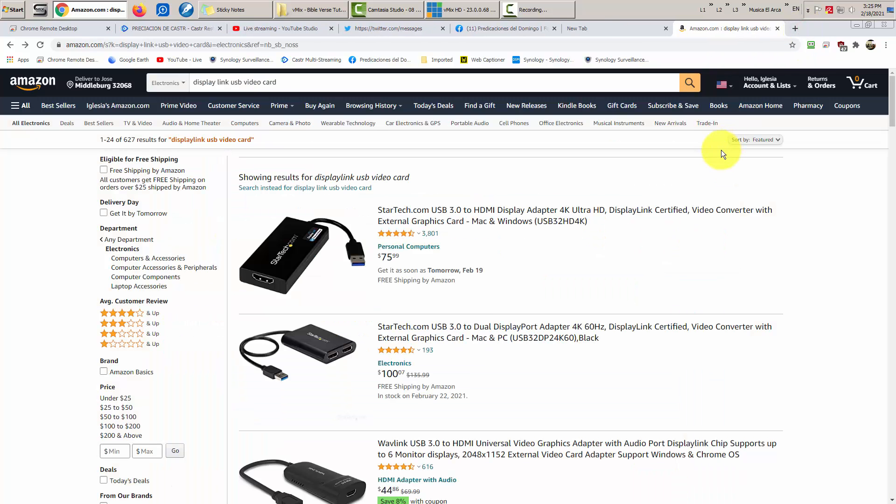
pyautogui.scroll(-5, 722, 159)
pyautogui.scroll(3, 679, 142)
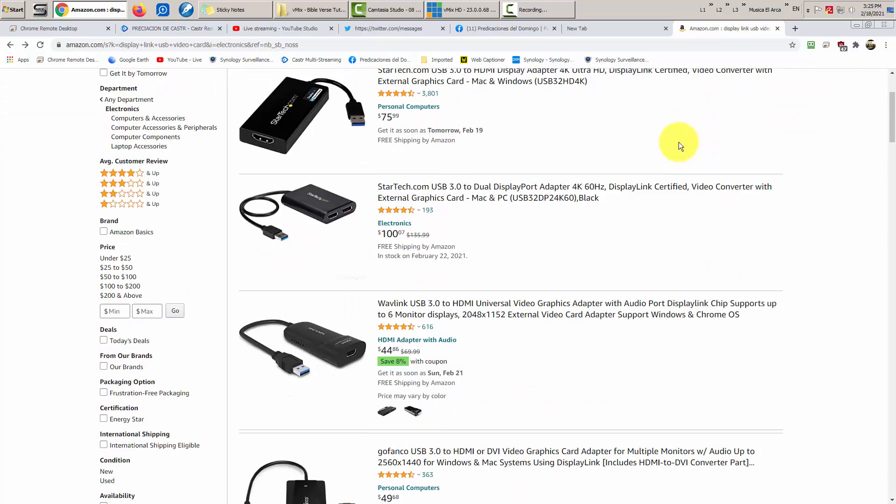
pyautogui.scroll(3, 679, 142)
# - Scroll the 'displaylink usb video card' results down to the Plugable adapters
pyautogui.click(301, 81)
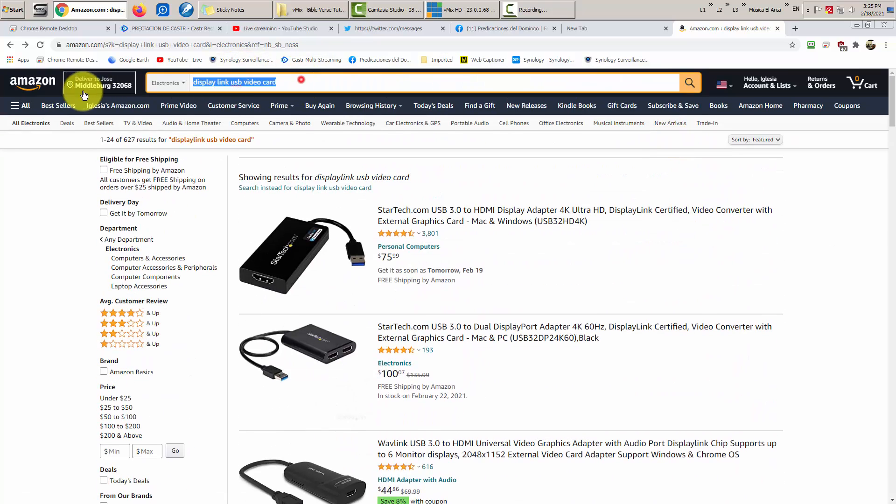
pyautogui.click(288, 84)
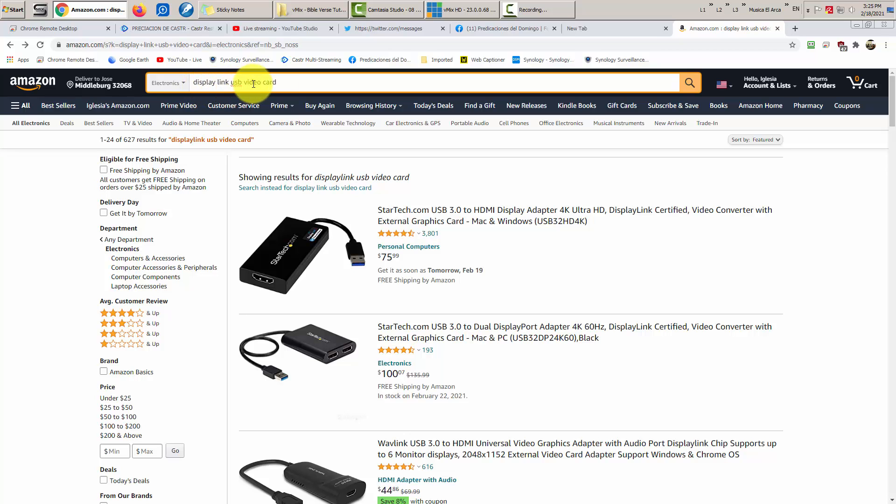
pyautogui.scroll(-8, 718, 319)
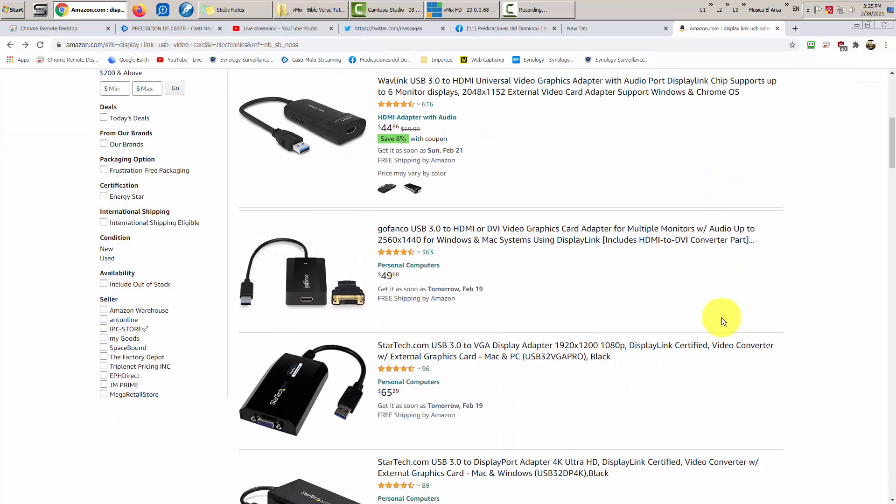
pyautogui.scroll(-10, 702, 281)
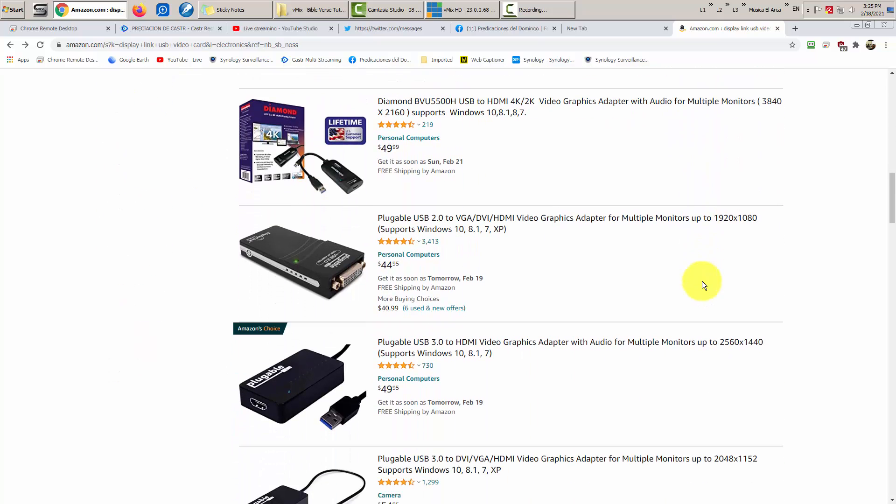
pyautogui.scroll(-1, 421, 221)
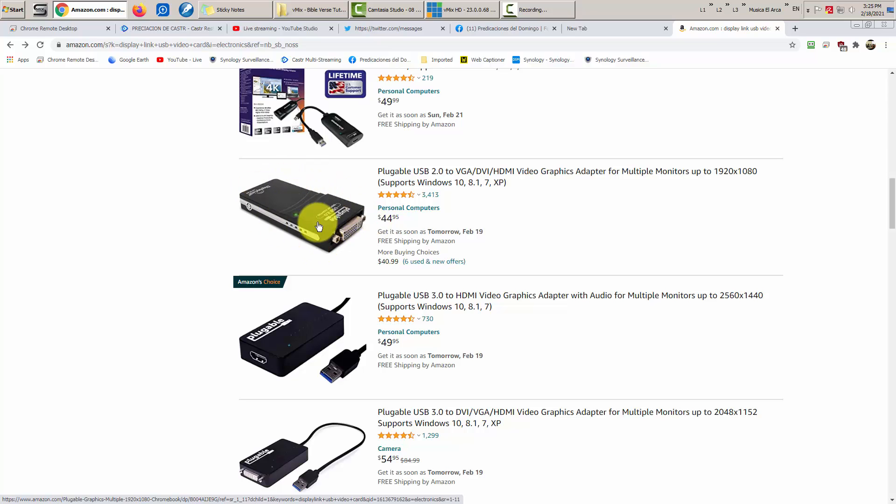
# - Open the Plugable USB 2.0 VGA/DVI/HDMI adapter page, browse its photos, and enlarge the main image
pyautogui.click(535, 175)
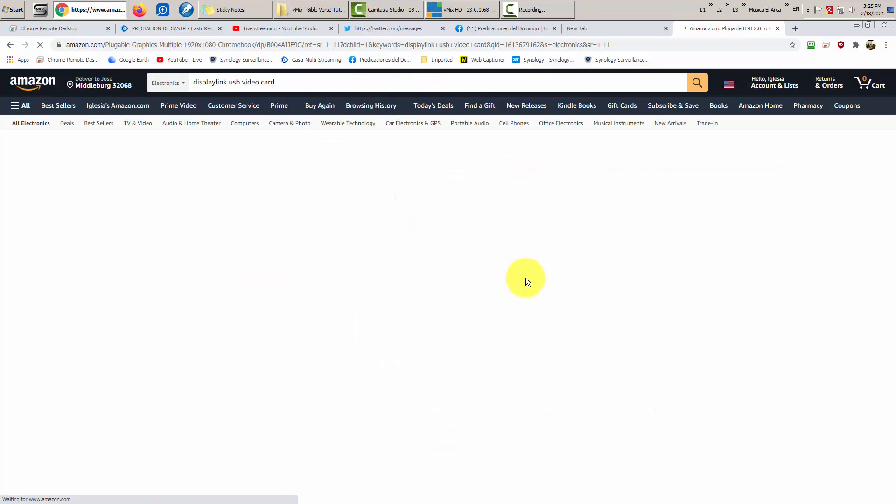
pyautogui.scroll(-2, 521, 275)
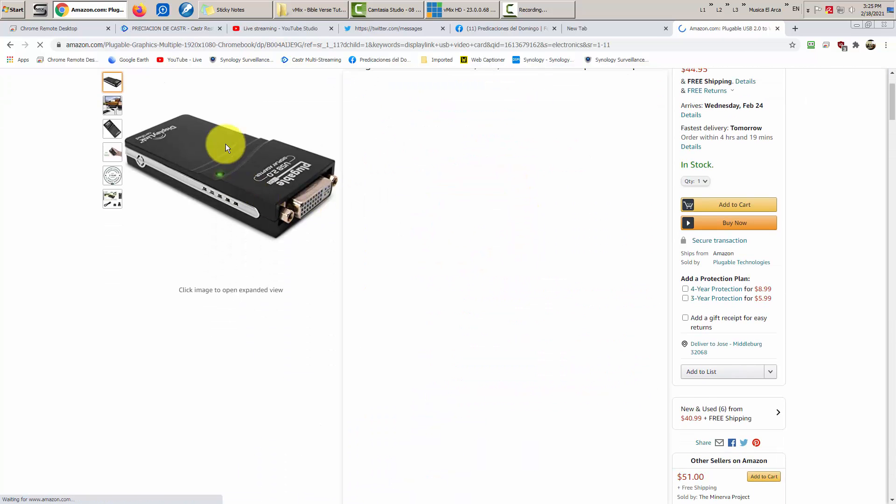
pyautogui.click(115, 130)
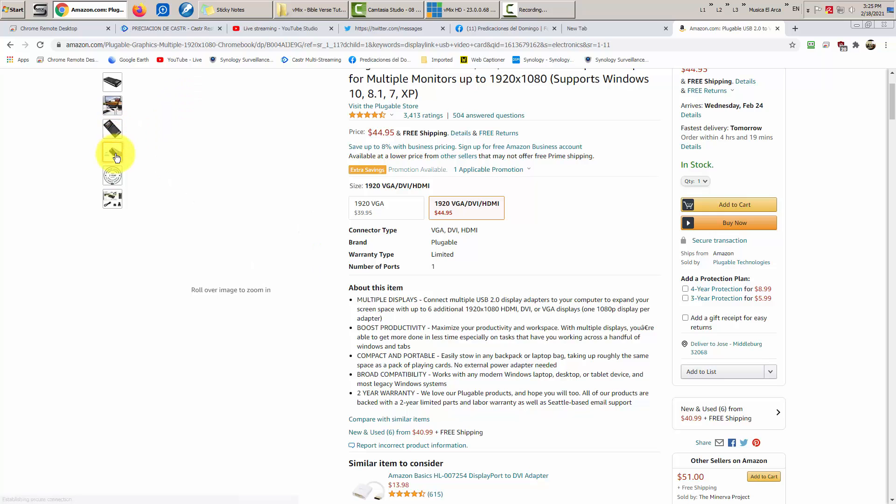
pyautogui.click(115, 153)
pyautogui.click(116, 175)
pyautogui.click(112, 202)
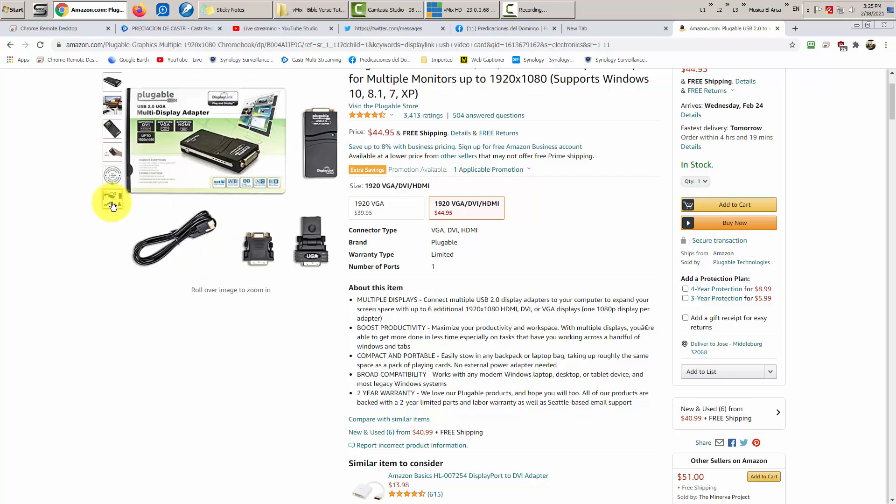
pyautogui.click(114, 81)
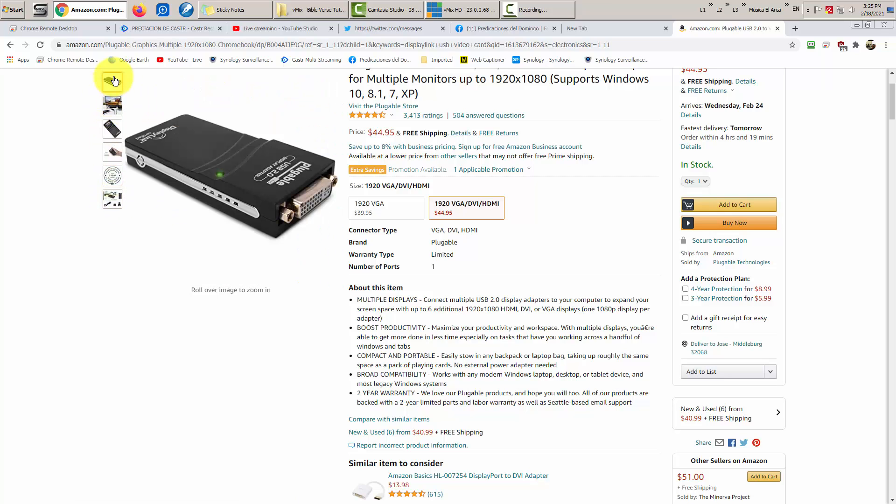
pyautogui.moveTo(114, 152)
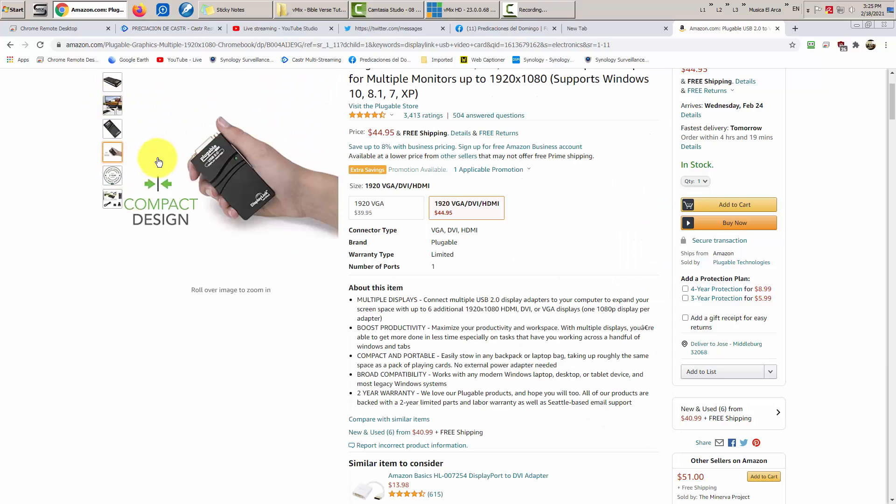
pyautogui.moveTo(111, 76)
pyautogui.click(150, 124)
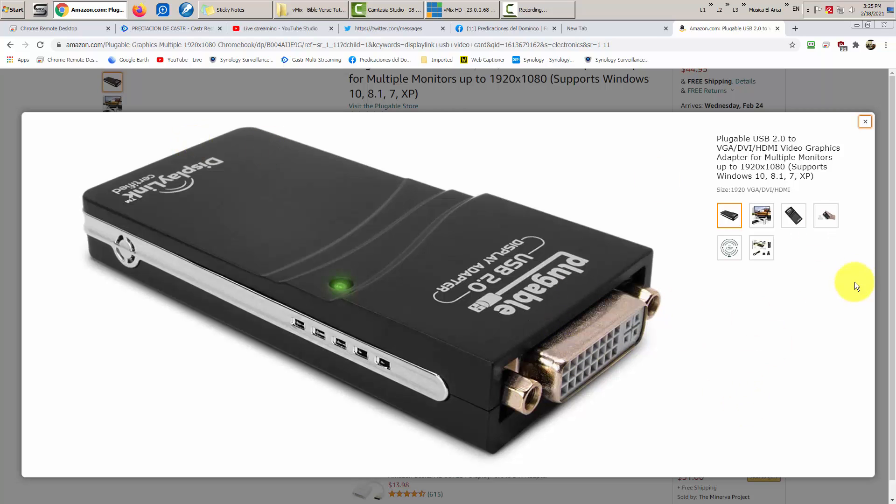
# - Switch between the adapter and box-contents photos in the viewer, then close the viewer
pyautogui.click(765, 253)
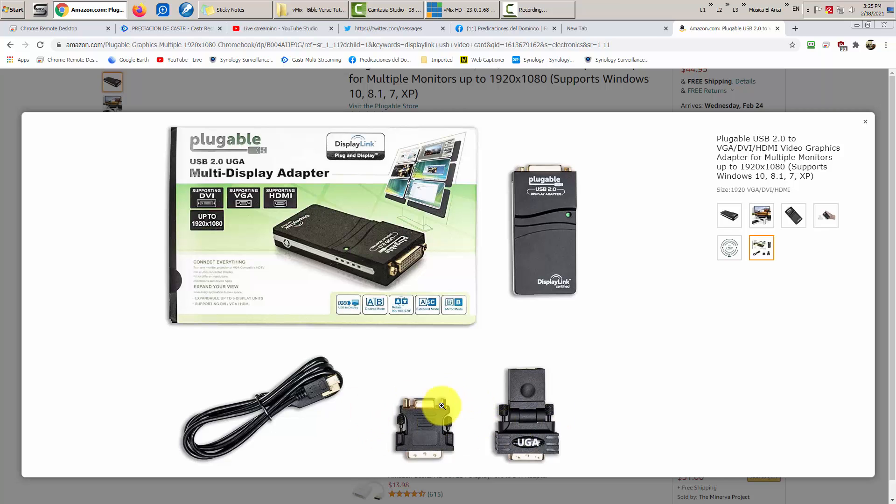
pyautogui.click(738, 217)
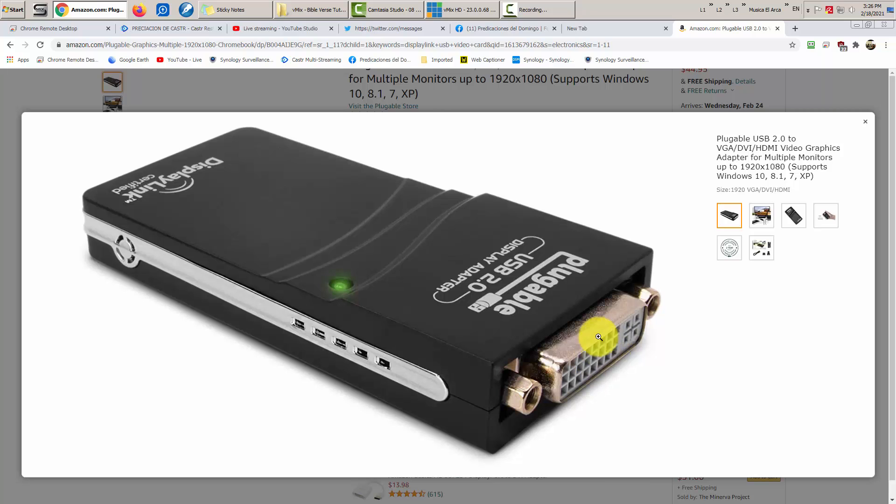
pyautogui.click(762, 249)
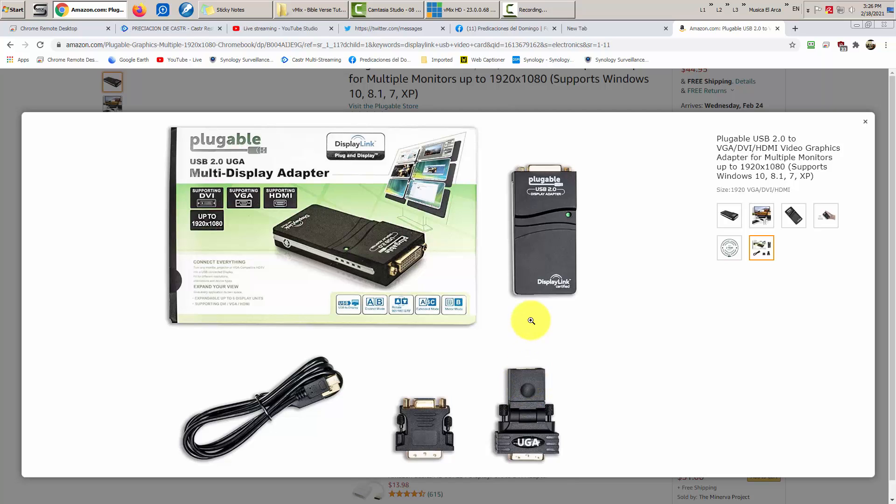
pyautogui.click(730, 215)
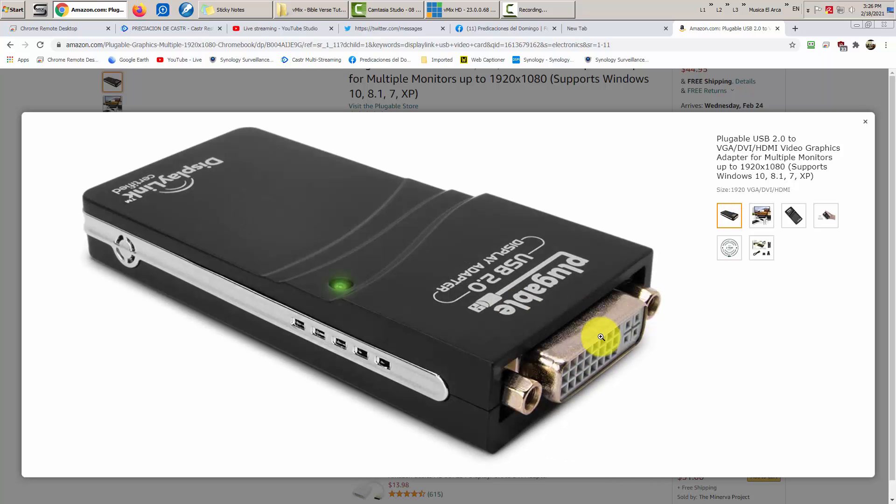
pyautogui.click(759, 245)
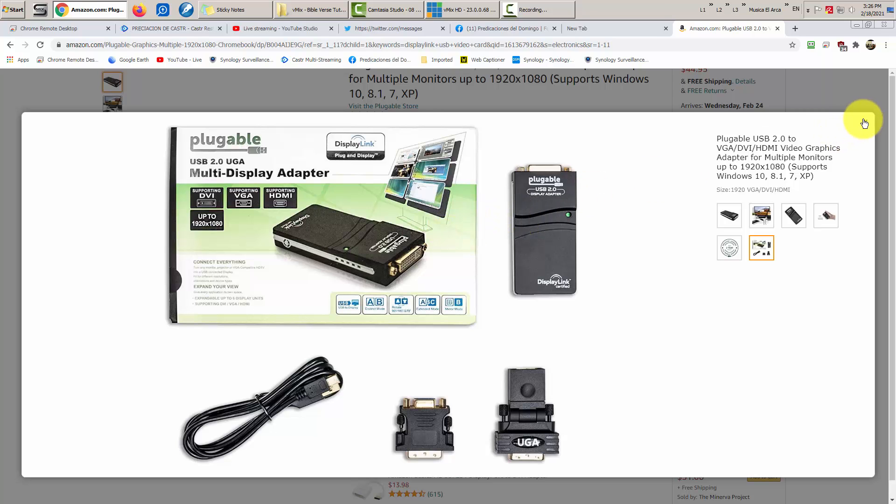
pyautogui.click(867, 123)
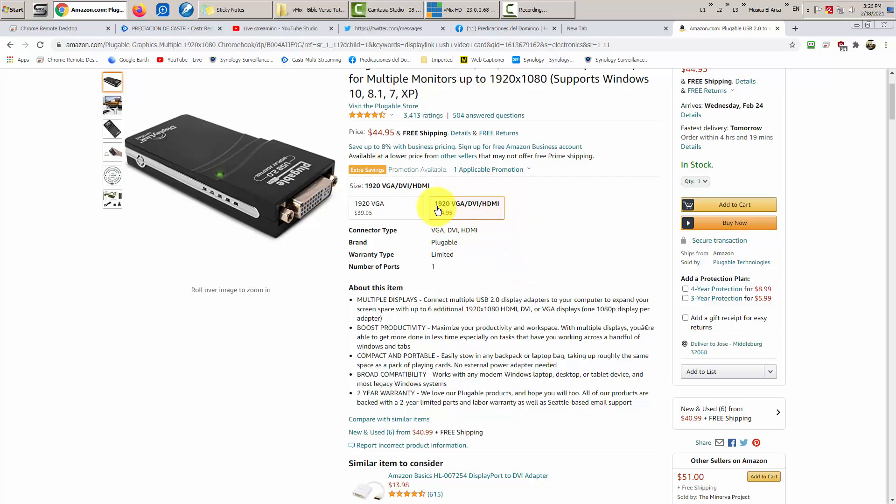
pyautogui.moveTo(300, 188)
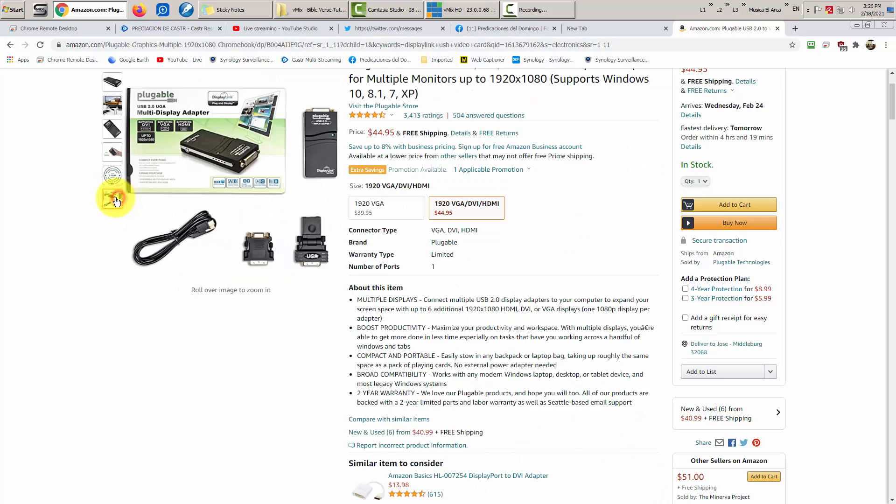
# - View the package-contents photo full size, then close the enlarged view
pyautogui.click(203, 154)
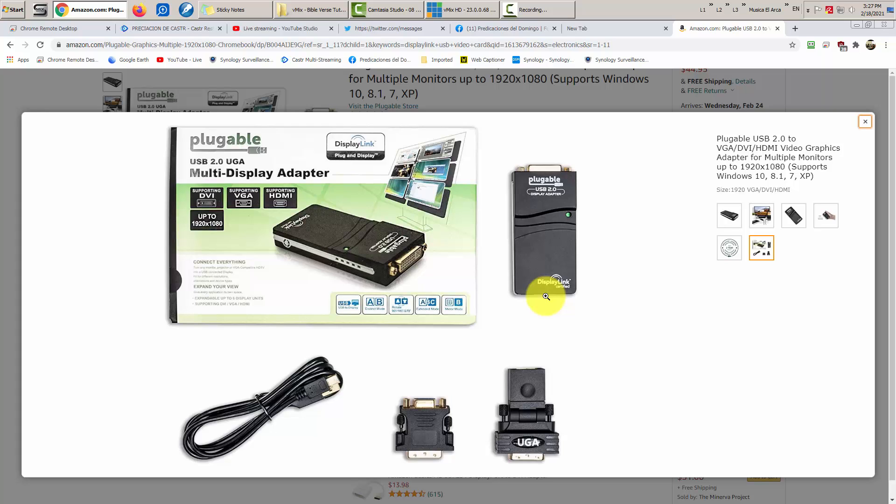
pyautogui.click(866, 122)
# - In a new tab, search 'vmix' and open the vmix.com download page for vMix 23
pyautogui.click(795, 29)
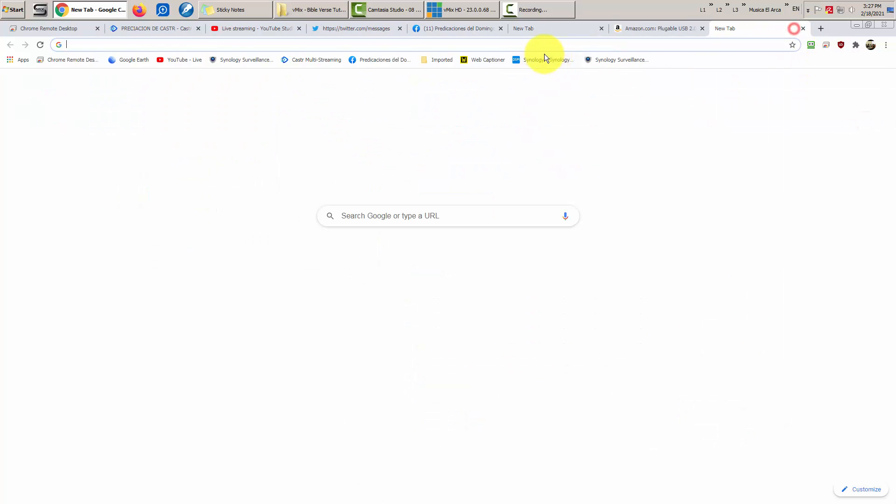
pyautogui.click(537, 45)
pyautogui.write('vmix')
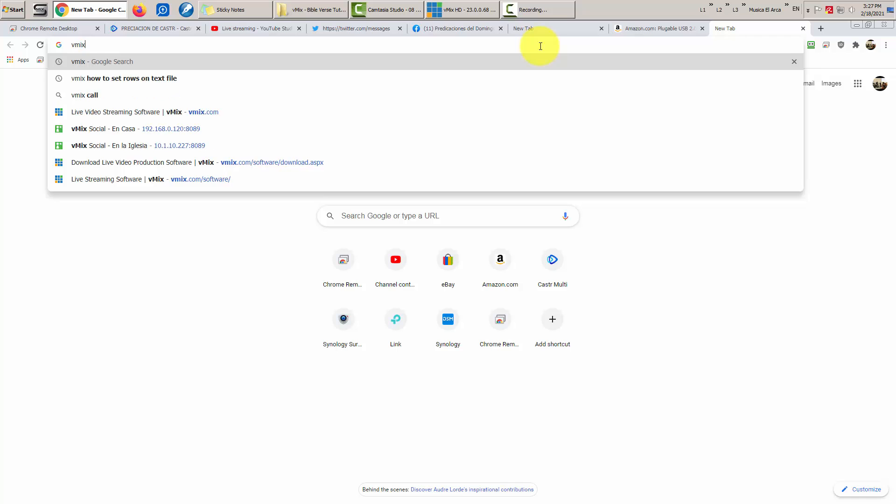
pyautogui.press('Return')
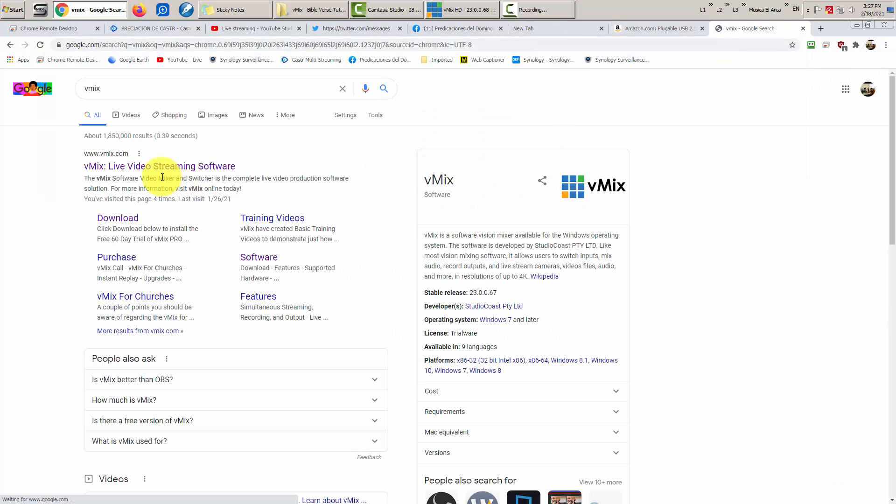
pyautogui.click(178, 167)
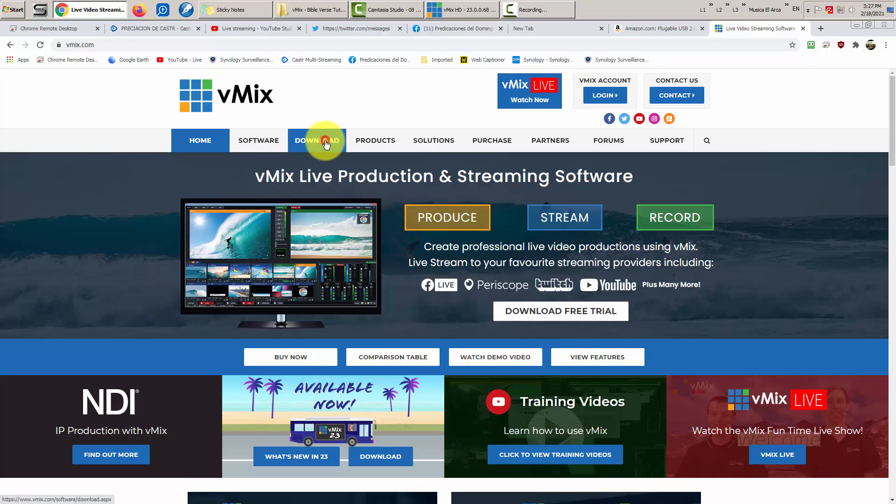
pyautogui.click(315, 140)
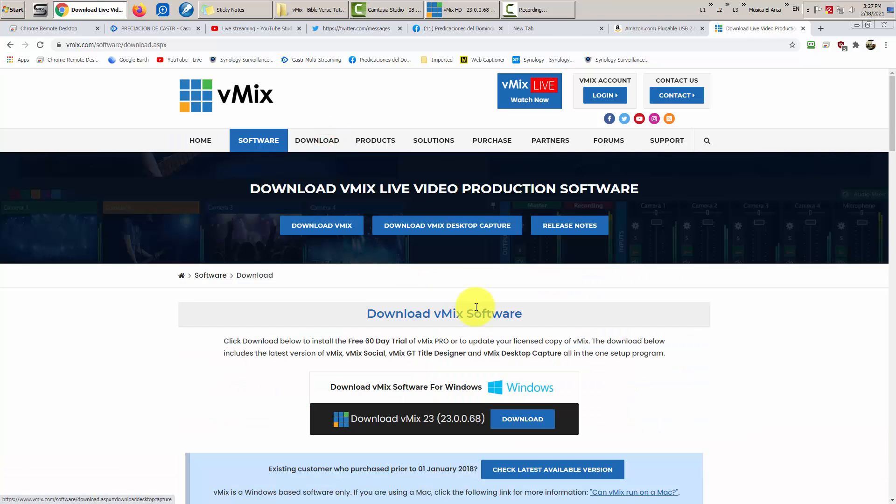
pyautogui.scroll(-8, 476, 307)
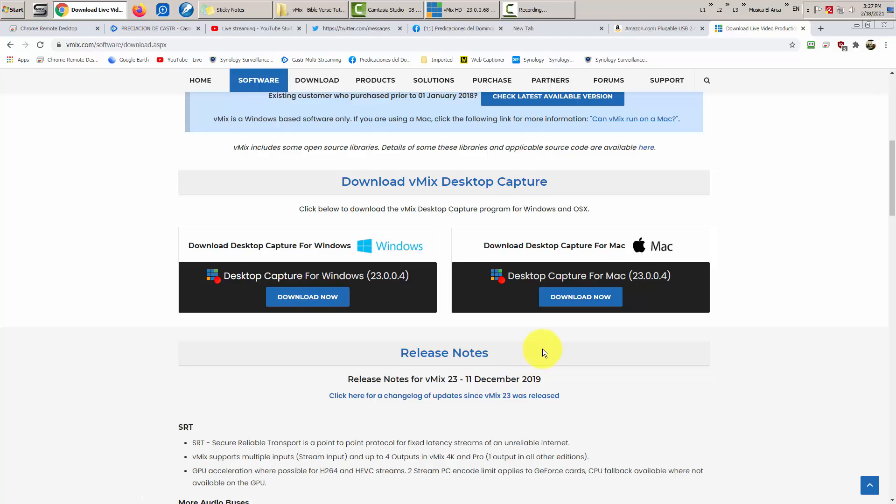
pyautogui.scroll(2, 543, 348)
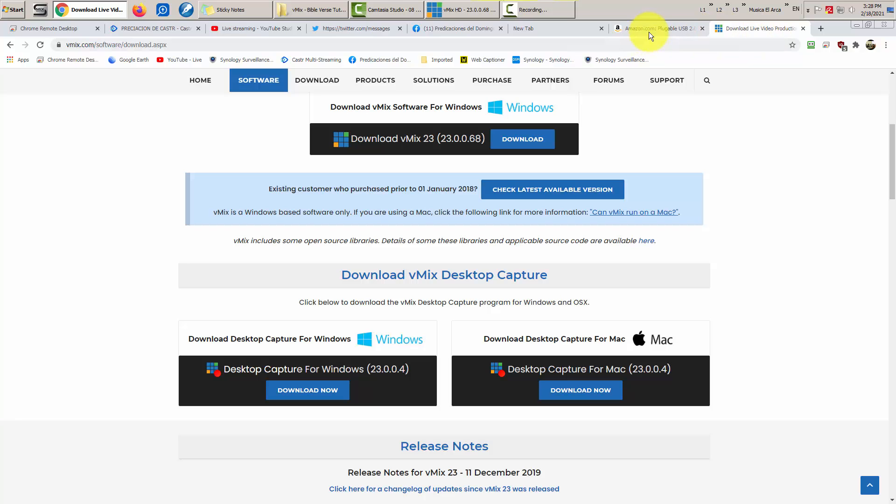
# - Glance at the Amazon listing, then go back to the vMix download page
pyautogui.click(668, 29)
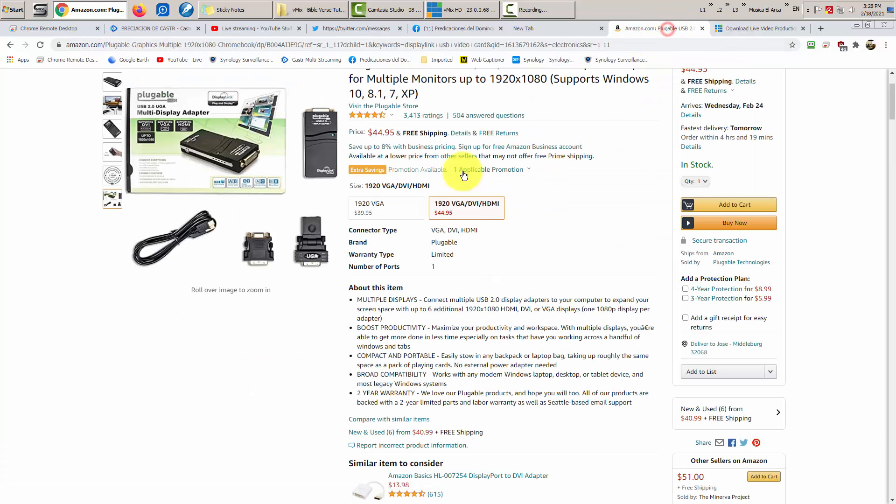
pyautogui.moveTo(287, 146)
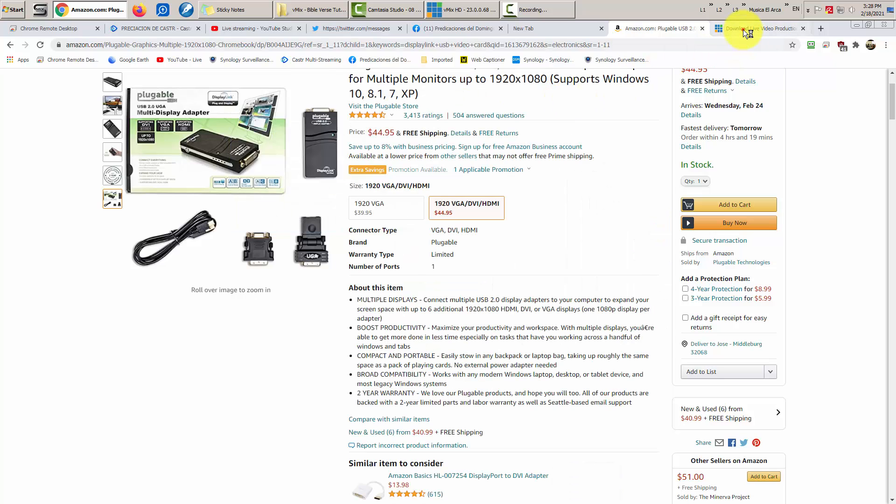
pyautogui.click(743, 29)
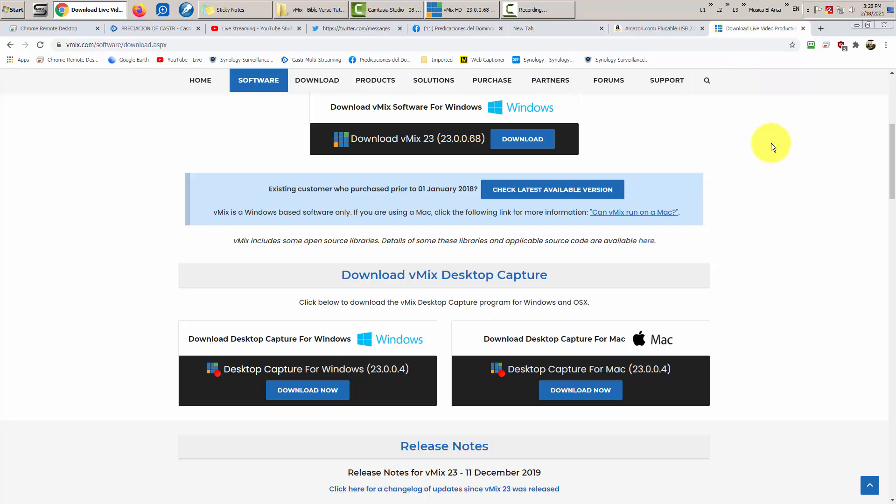
pyautogui.scroll(5, 771, 143)
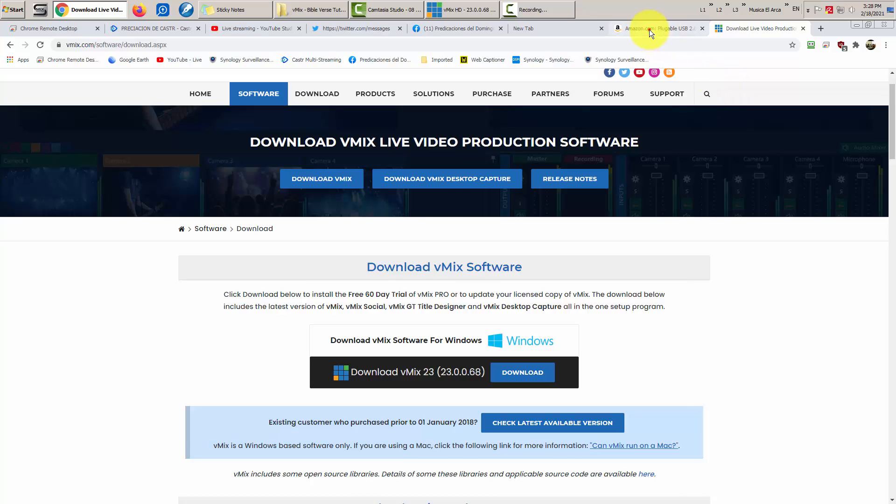
# - Return to the Plugable listing and highlight, then deselect, its $44.95 price
pyautogui.click(649, 29)
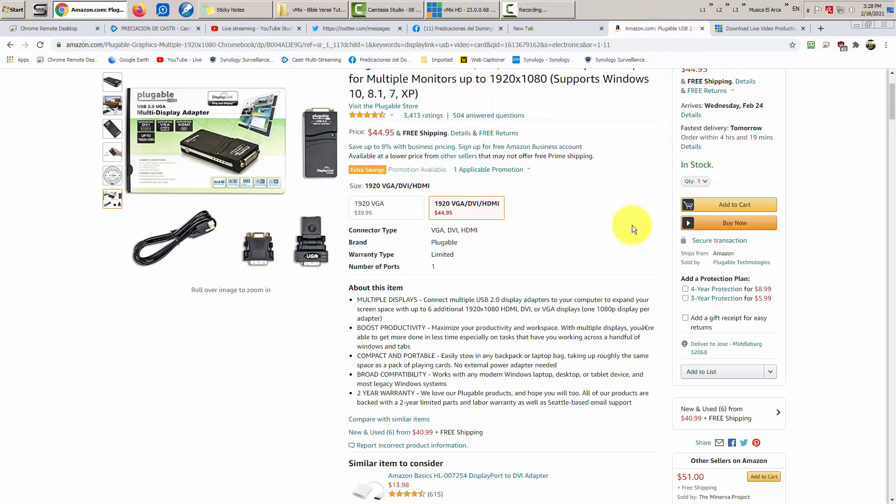
pyautogui.scroll(2, 804, 149)
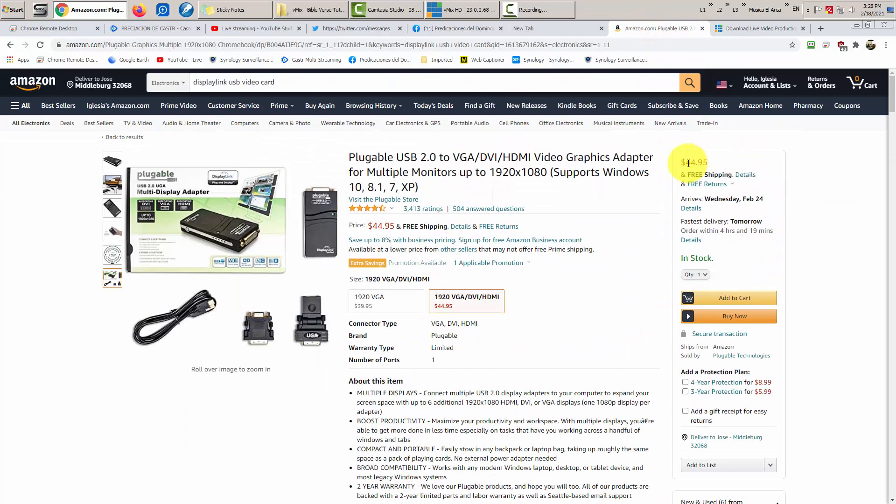
pyautogui.moveTo(704, 162); pyautogui.dragTo(686, 162)
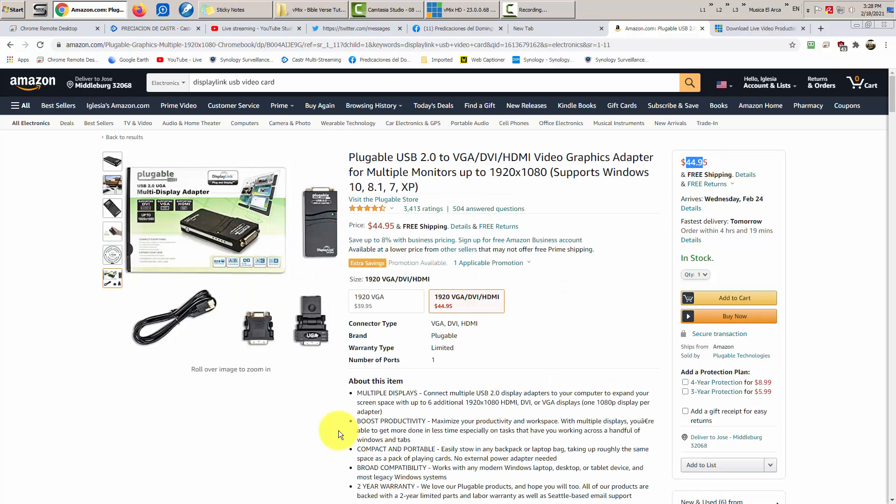
pyautogui.click(295, 423)
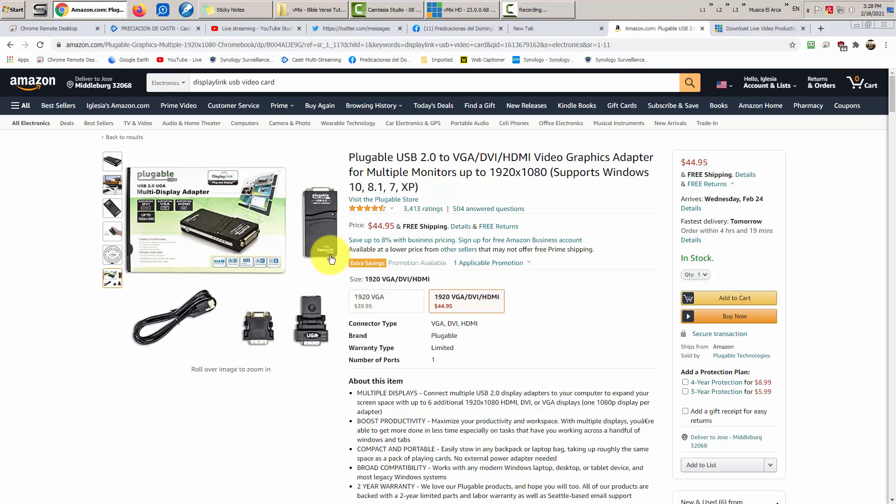
pyautogui.moveTo(320, 244)
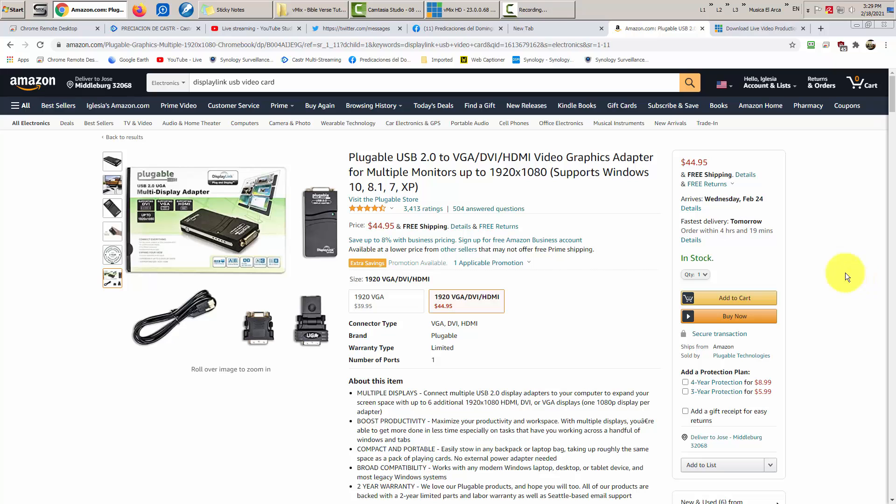
# - In a new tab, search Google for 'video capture card'
pyautogui.click(820, 29)
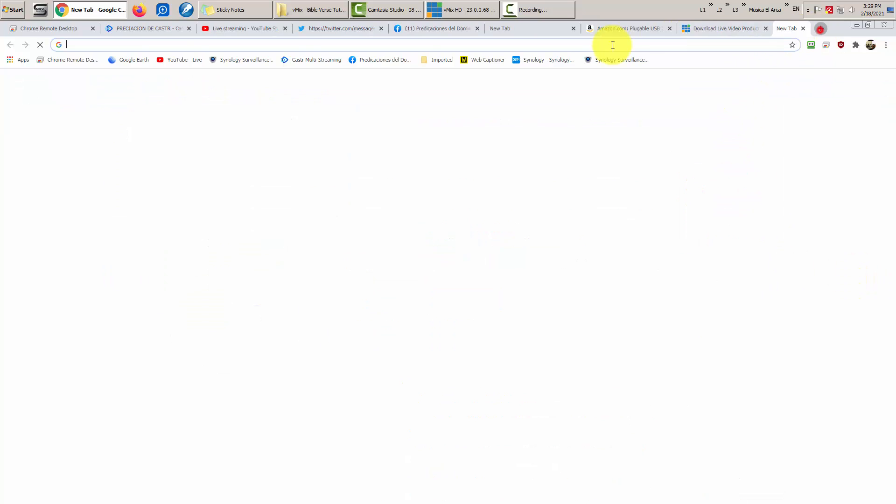
pyautogui.click(566, 46)
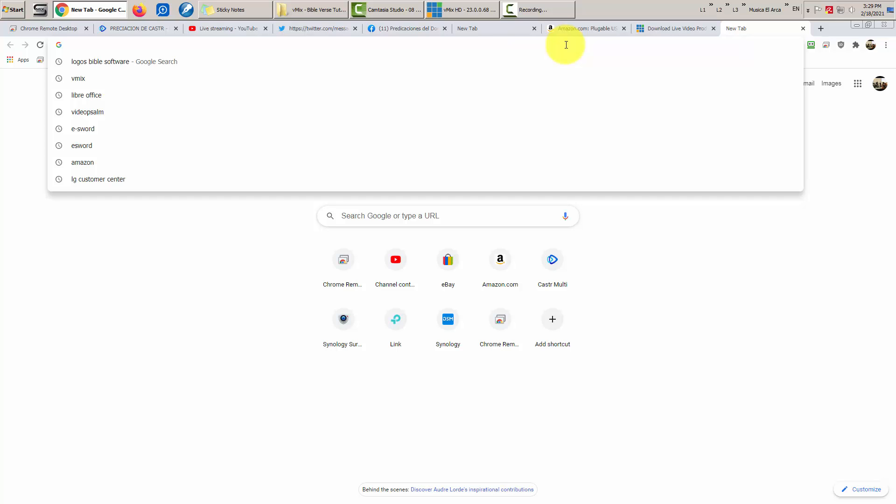
pyautogui.write('video ckap')
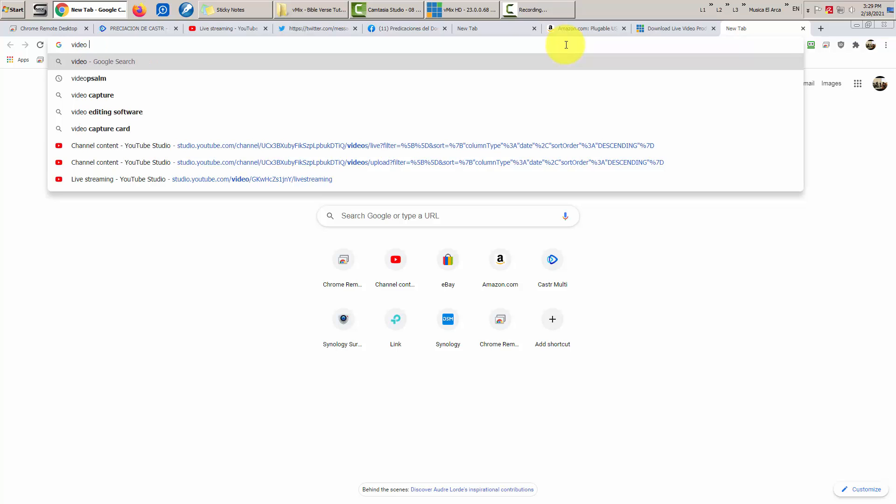
pyautogui.press('BackSpace')
pyautogui.press('BackSpace')
pyautogui.press('BackSpace')
pyautogui.write('ap')
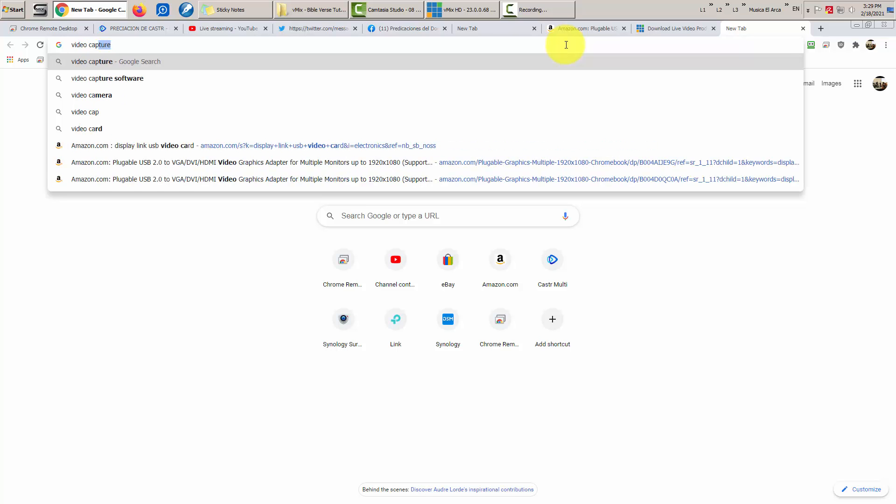
pyautogui.write('ture card')
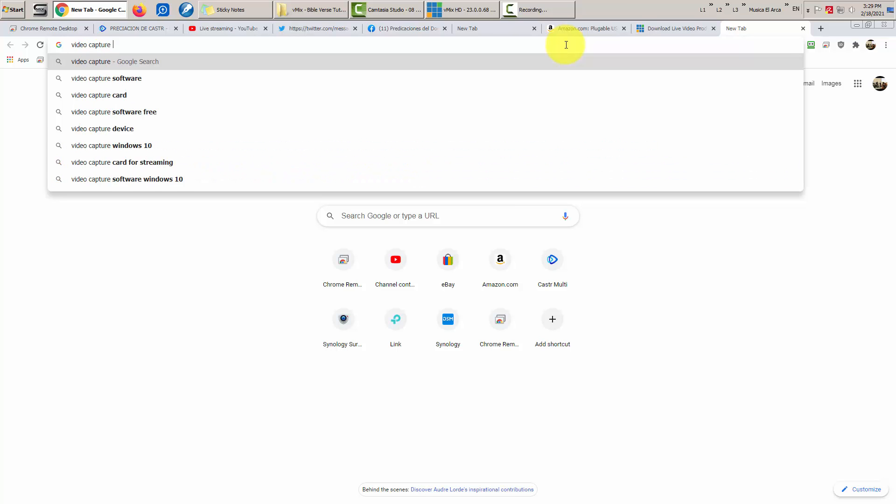
pyautogui.press('Return')
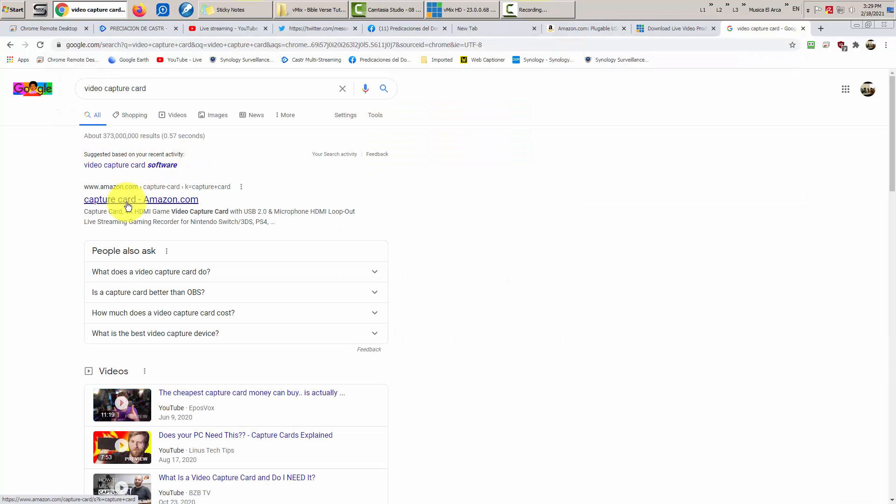
# - Bring up Amazon's capture card results and scroll through the first page
pyautogui.click(159, 201)
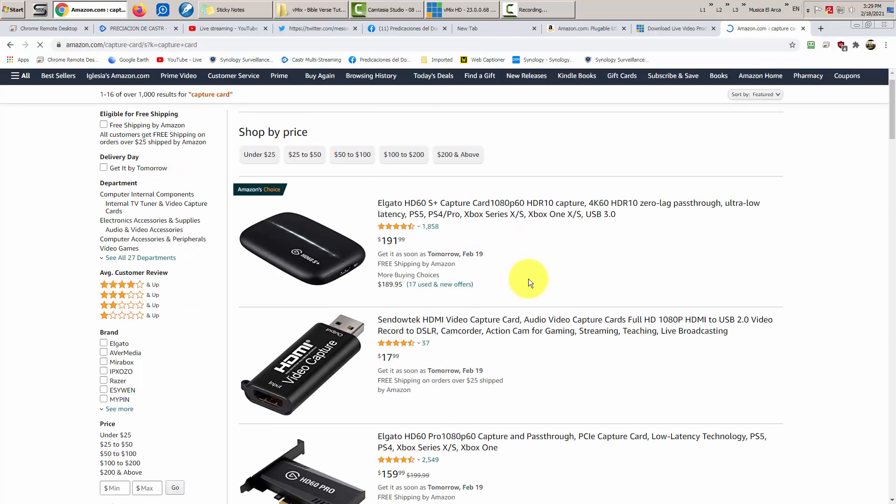
pyautogui.scroll(-4, 529, 279)
pyautogui.scroll(-12, 534, 280)
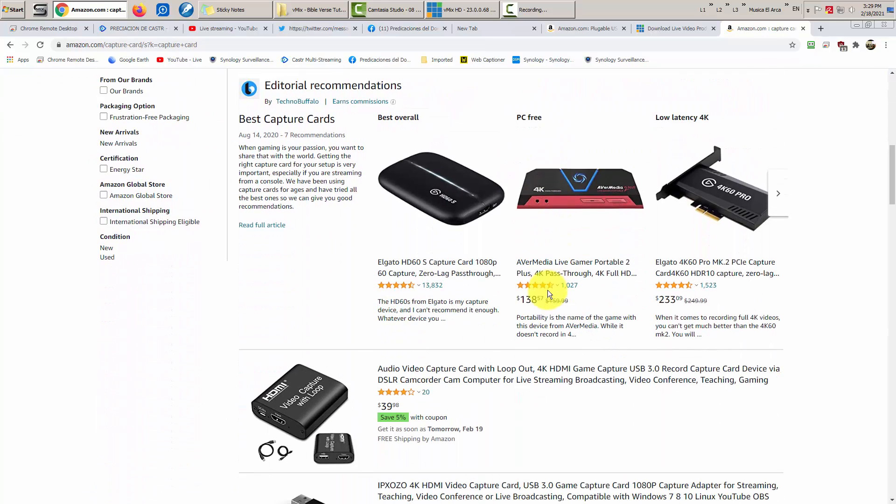
pyautogui.scroll(-14, 545, 299)
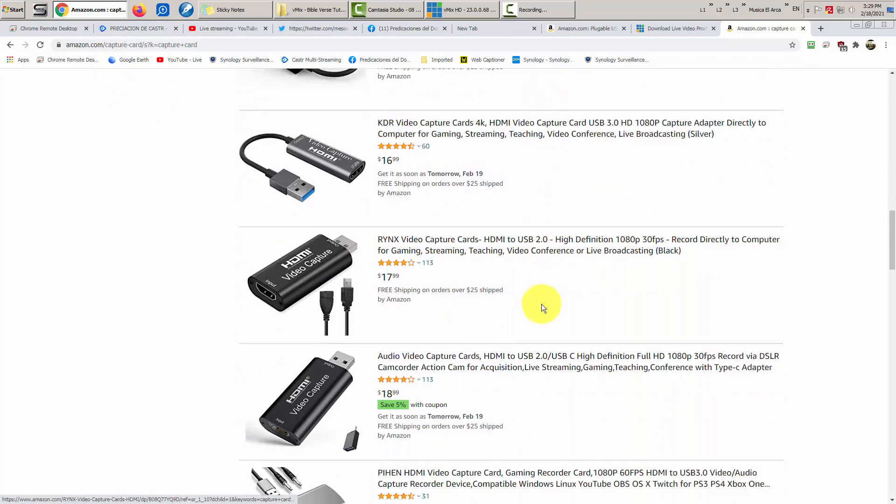
pyautogui.scroll(-10, 540, 313)
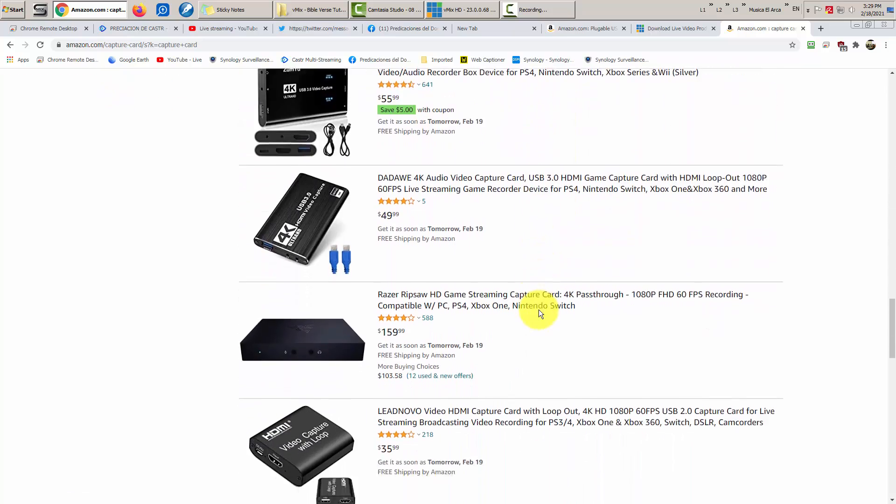
pyautogui.scroll(-8, 537, 310)
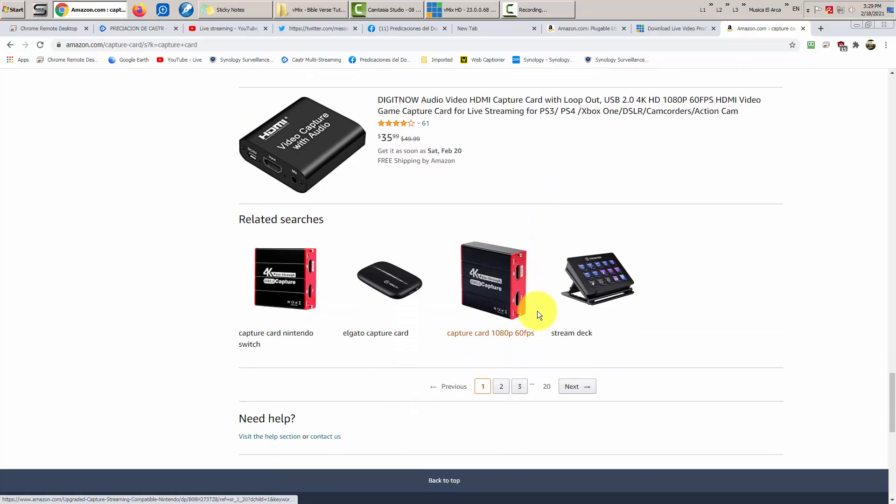
# - Move to the second page of capture card results and browse it
pyautogui.click(573, 326)
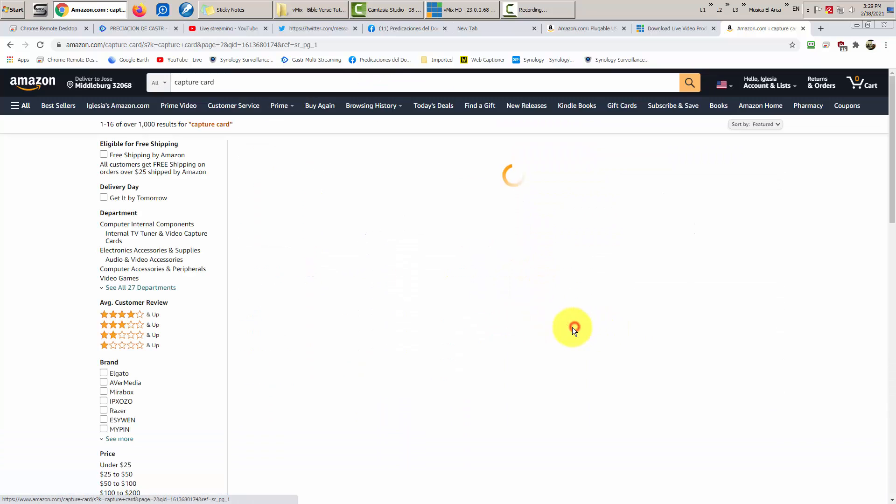
pyautogui.scroll(-13, 513, 308)
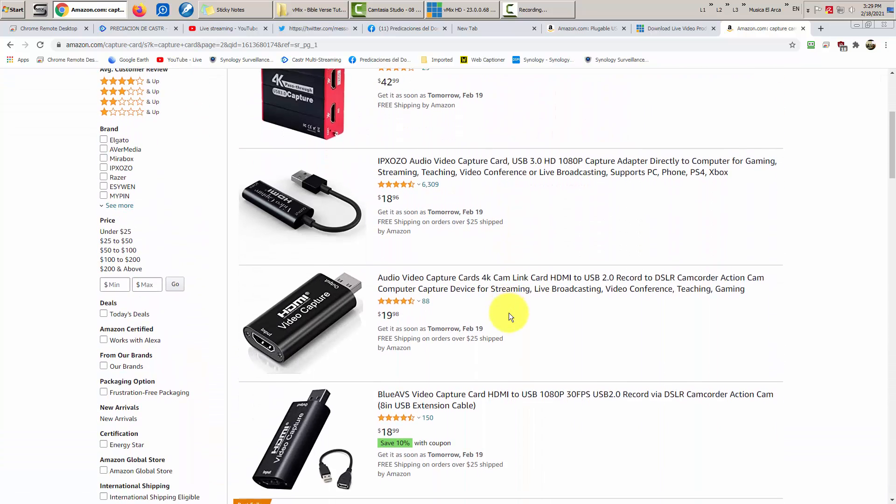
pyautogui.scroll(-6, 510, 315)
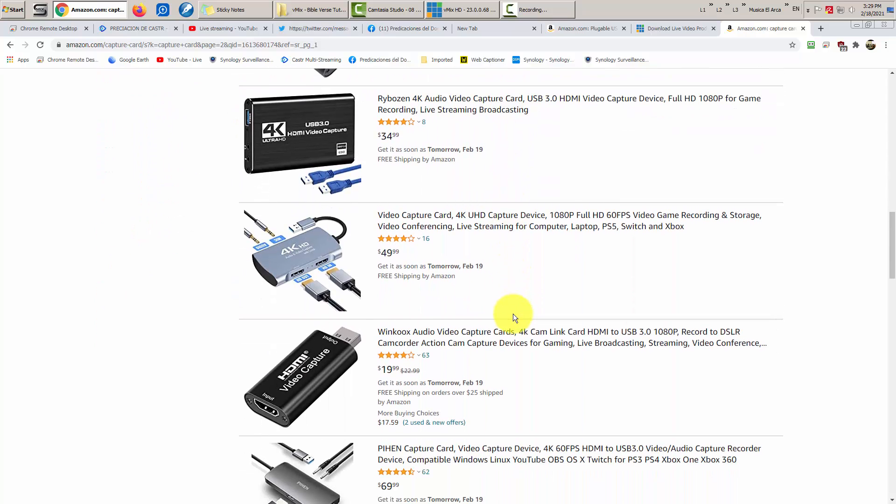
pyautogui.scroll(-5, 513, 313)
pyautogui.scroll(5, 514, 313)
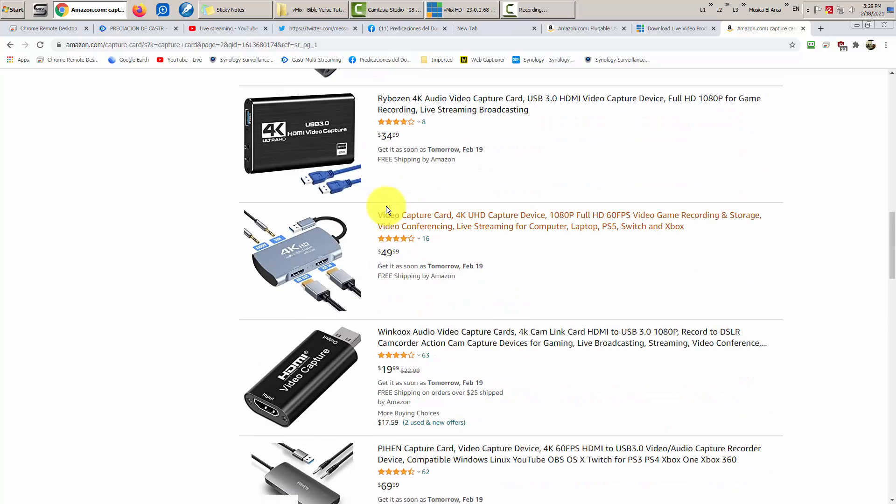
pyautogui.scroll(-12, 551, 284)
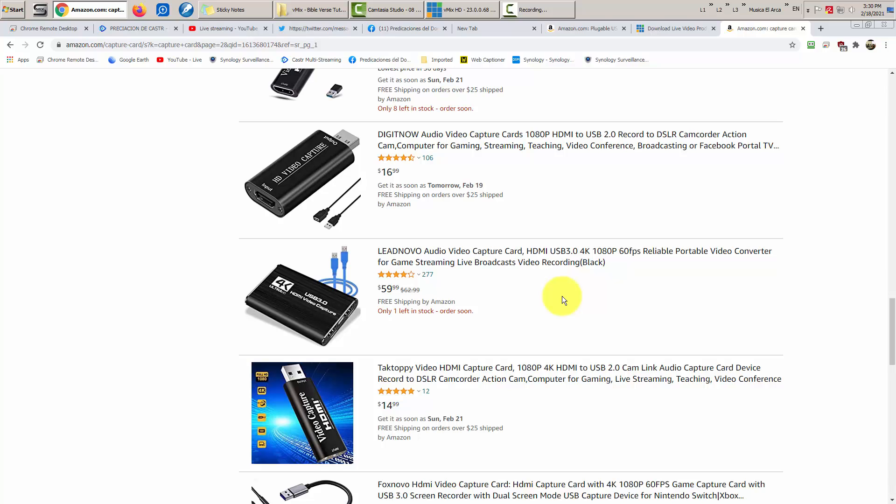
pyautogui.scroll(20, 485, 205)
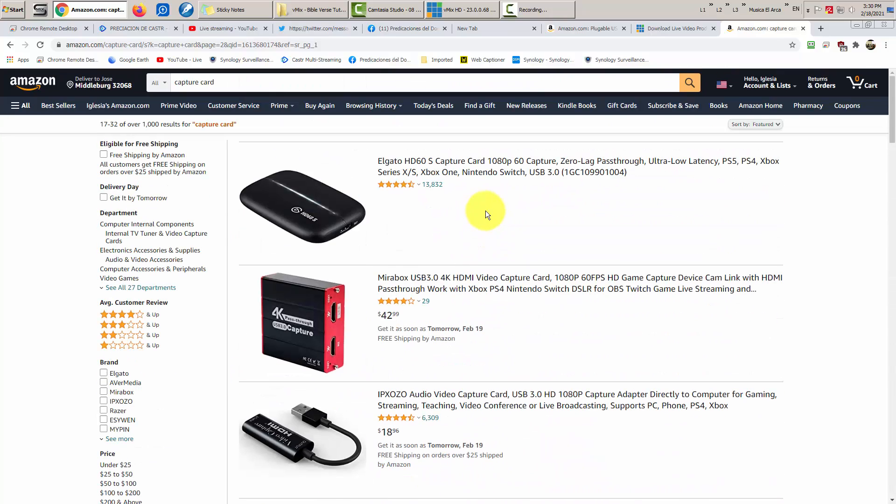
# - Search for 'osprey' capture cards and open the Osprey Video HDMI USB capture listing
pyautogui.click(182, 85)
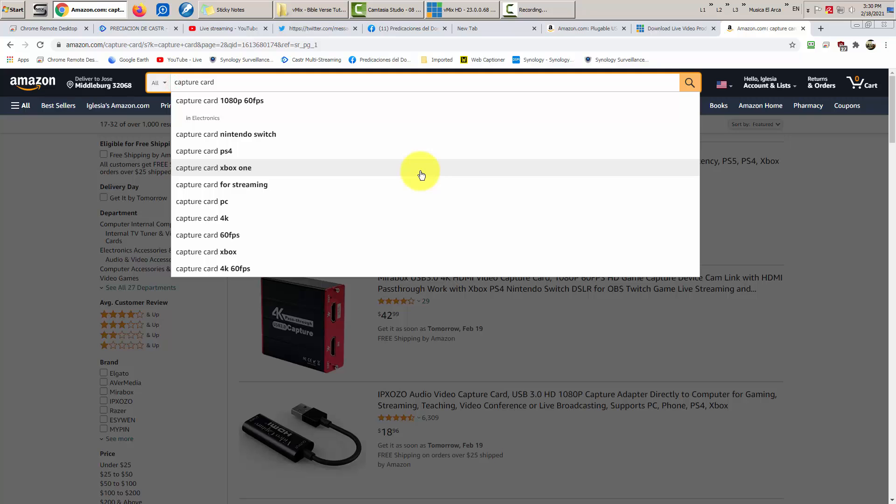
pyautogui.write('ospre')
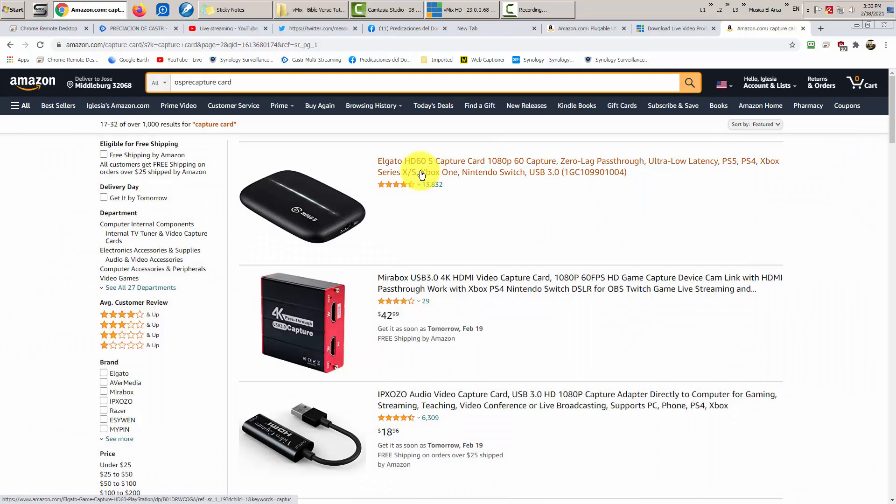
pyautogui.write('y')
pyautogui.press('Return')
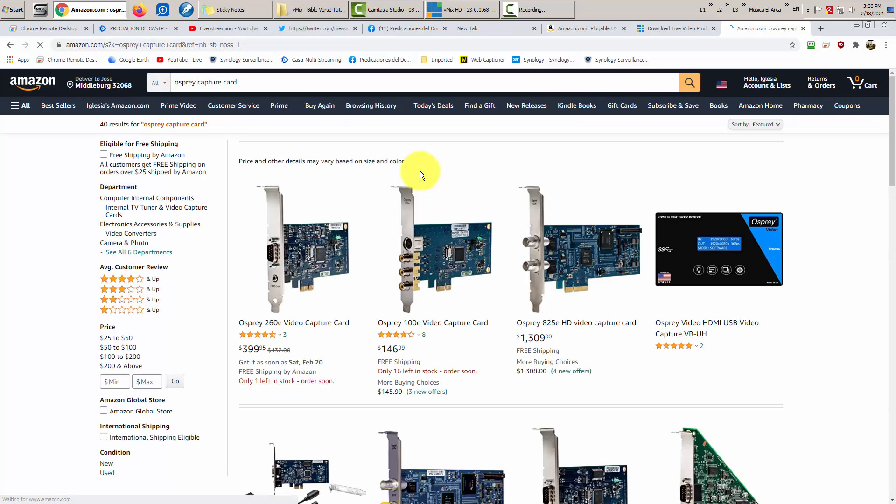
pyautogui.click(714, 262)
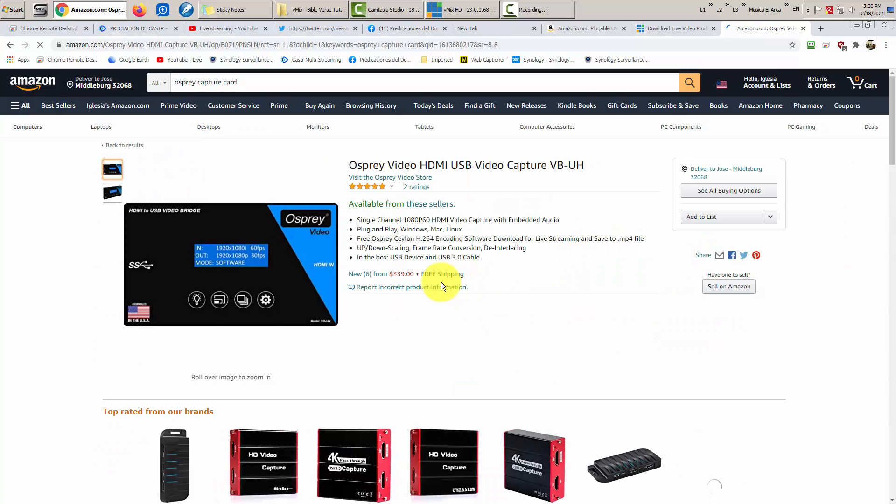
# - Inspect the Osprey VB-UH product images by zooming on the thumbnails
pyautogui.moveTo(226, 296)
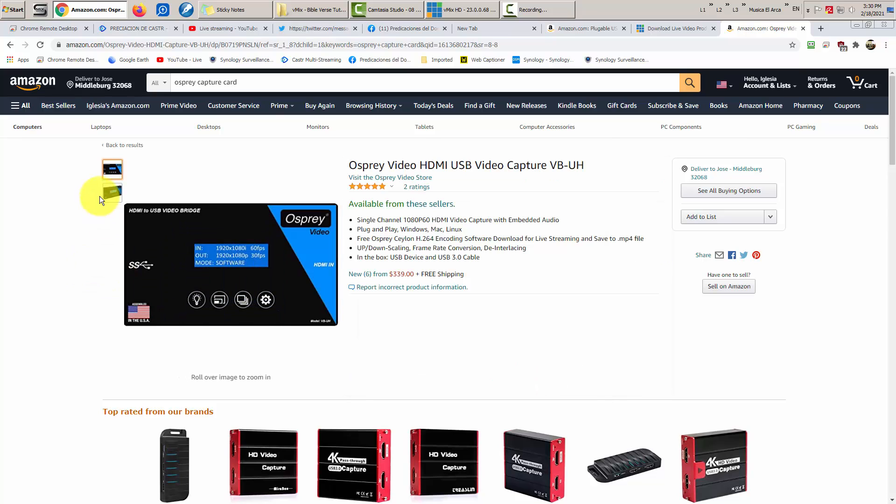
pyautogui.moveTo(110, 193)
pyautogui.moveTo(135, 280)
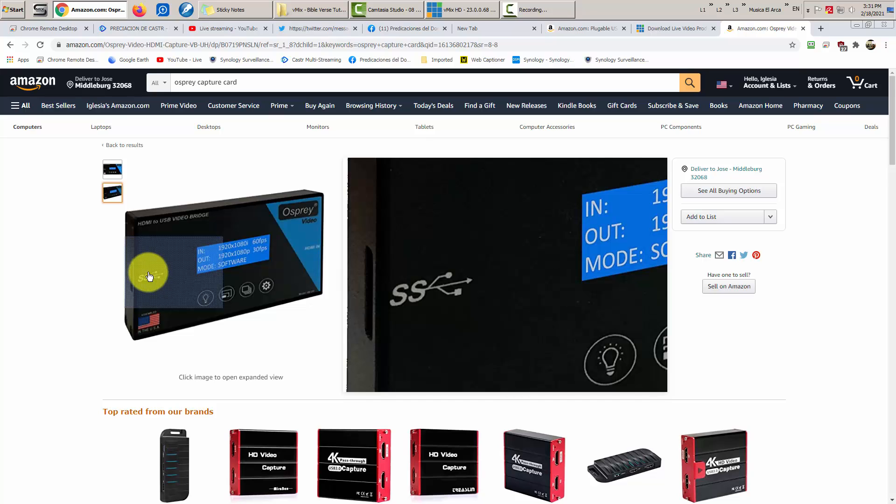
pyautogui.moveTo(112, 171)
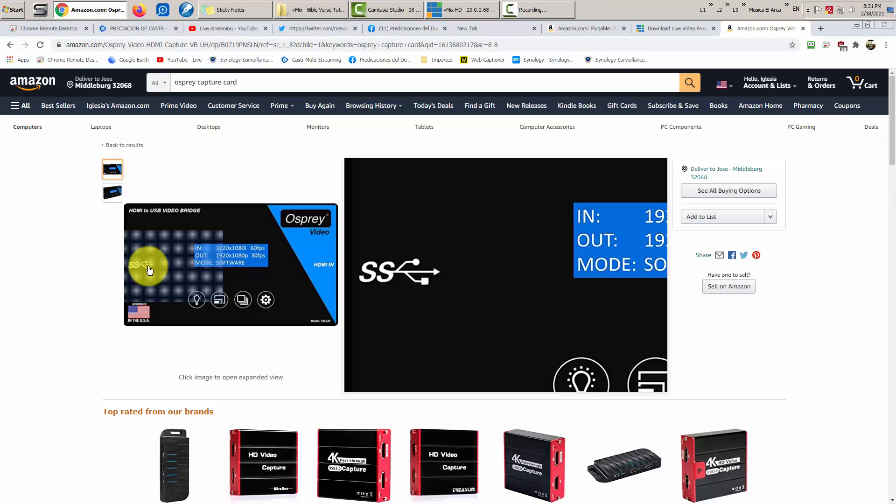
pyautogui.click(98, 290)
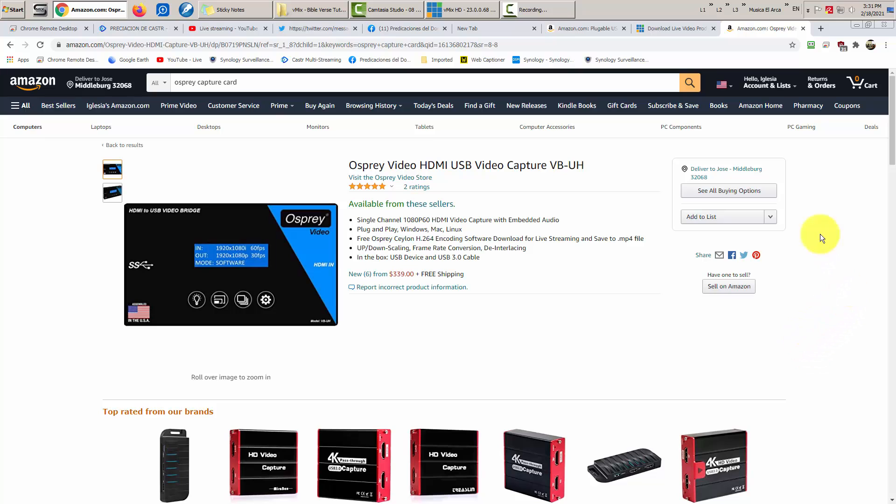
# - Review all buying options for the Osprey VB-UH, then close its product page
pyautogui.click(744, 190)
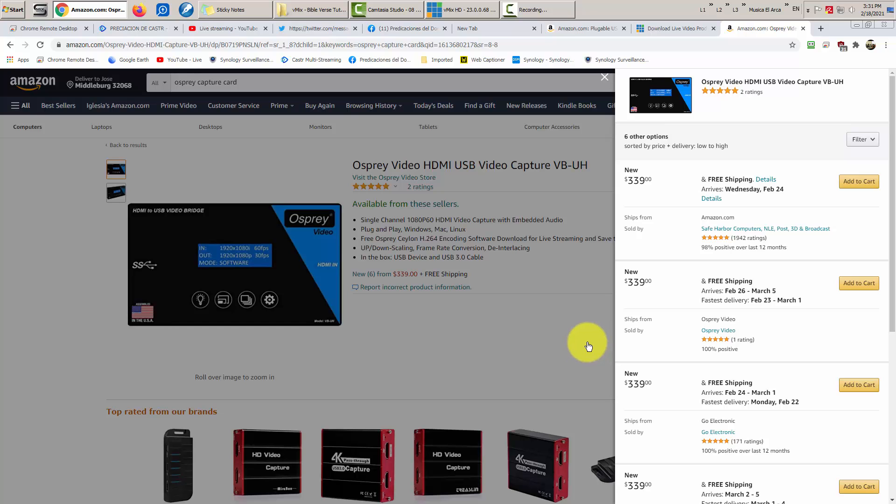
pyautogui.click(57, 346)
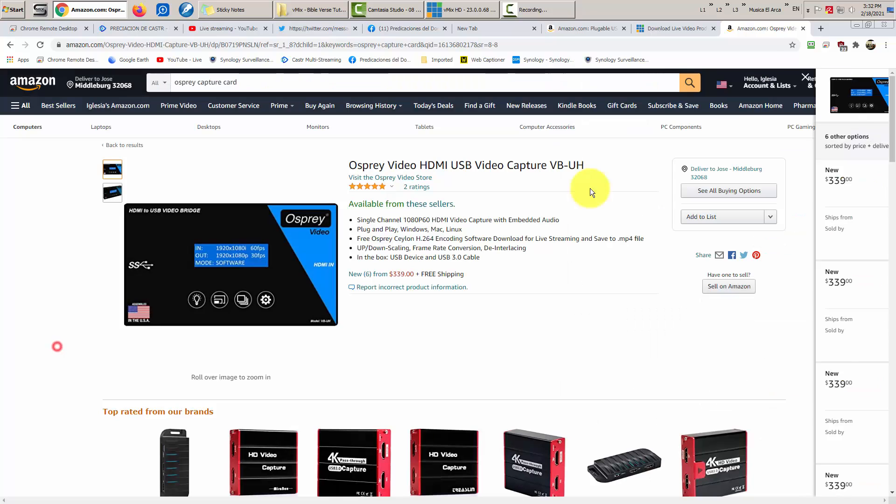
pyautogui.click(803, 29)
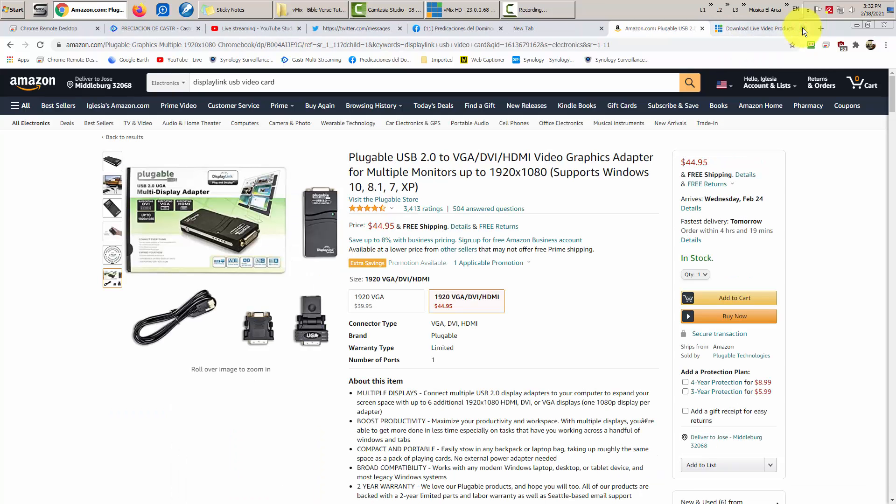
# - Close the vMix download and Plugable adapter tabs, then exit Google Chrome
pyautogui.click(788, 29)
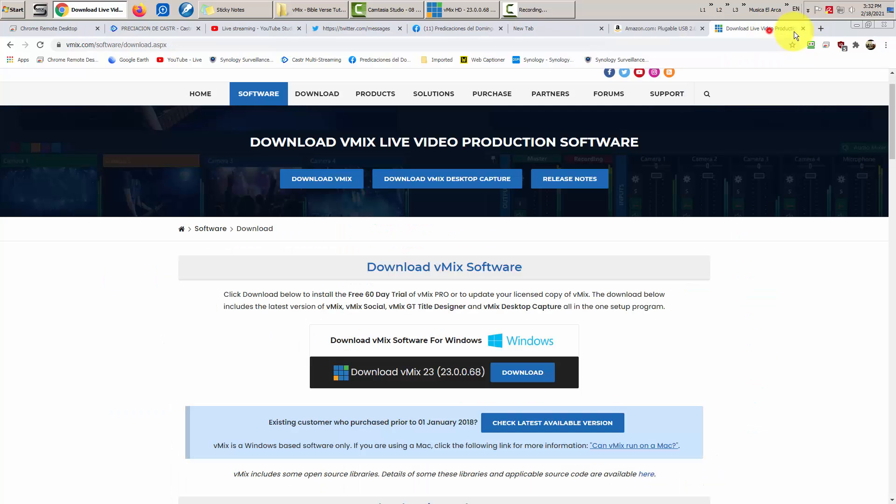
pyautogui.click(803, 28)
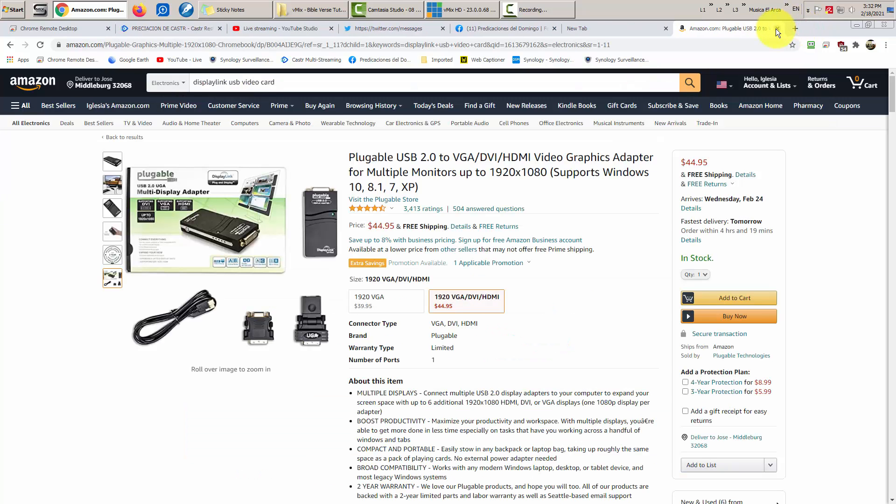
pyautogui.click(776, 29)
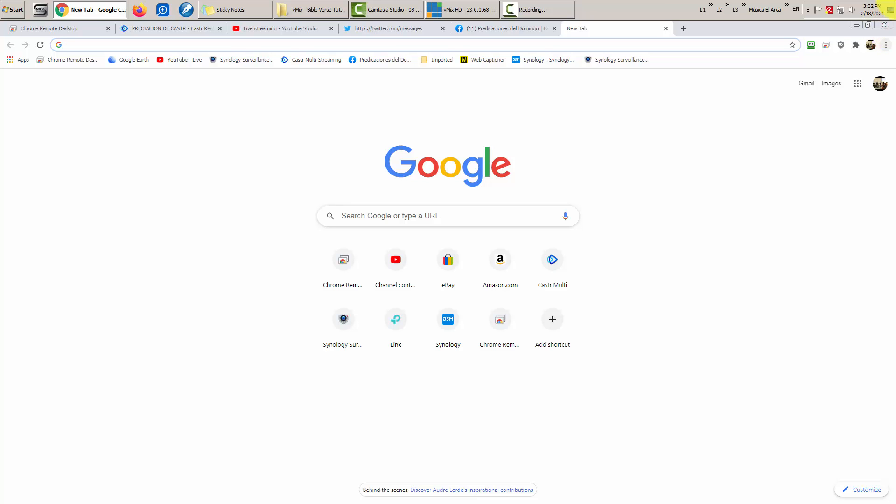
pyautogui.click(886, 26)
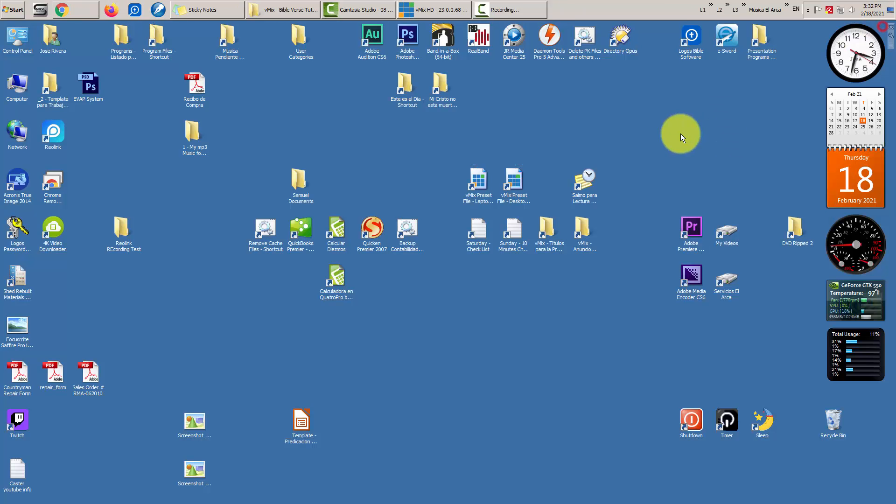
pyautogui.click(637, 135)
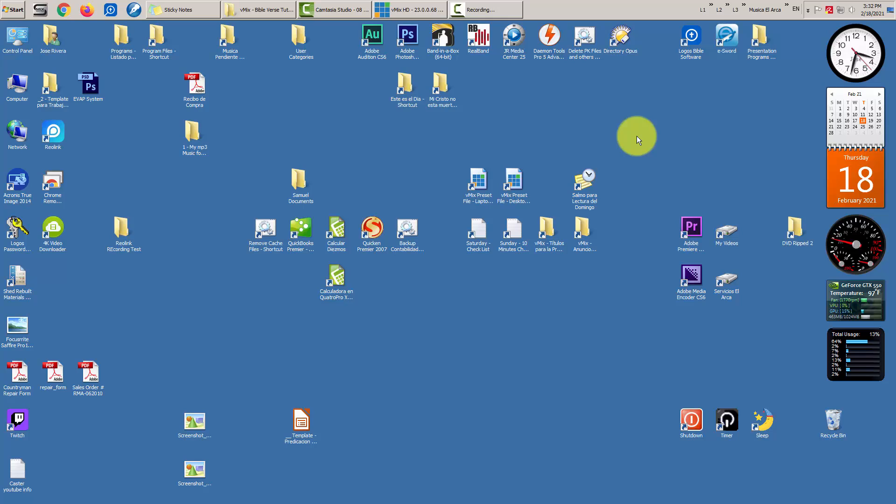